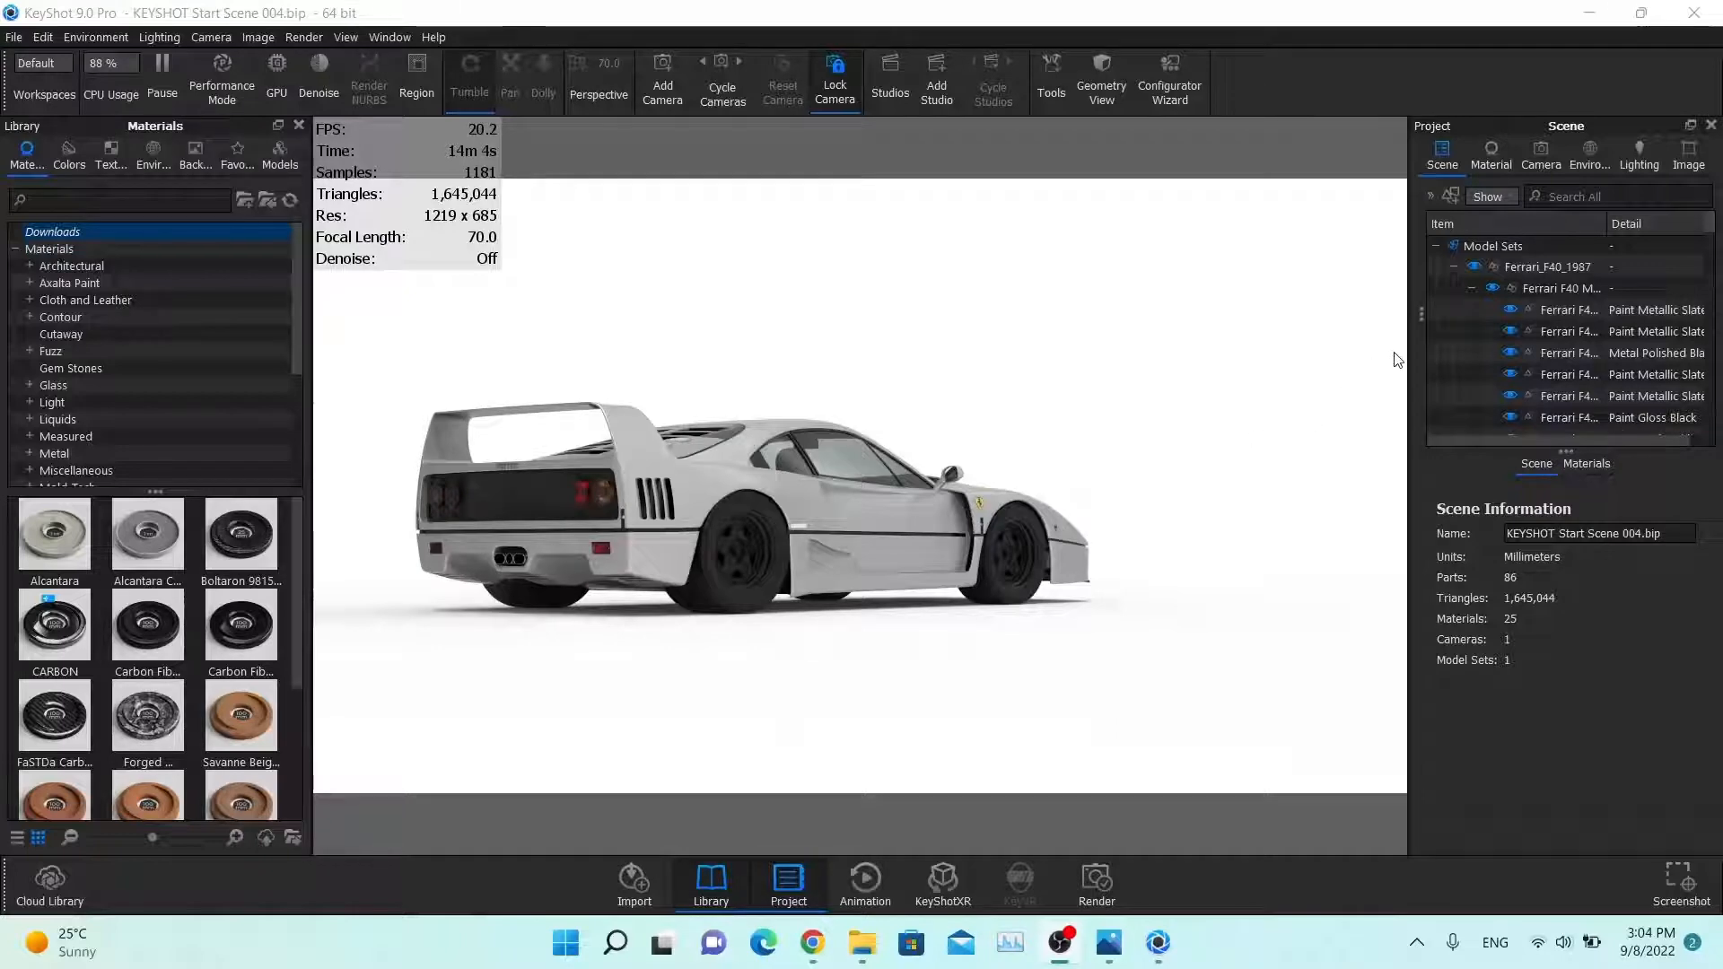
Step: Add a new environment and set its HDRI resolution to 10000 x 5000
click(1508, 270)
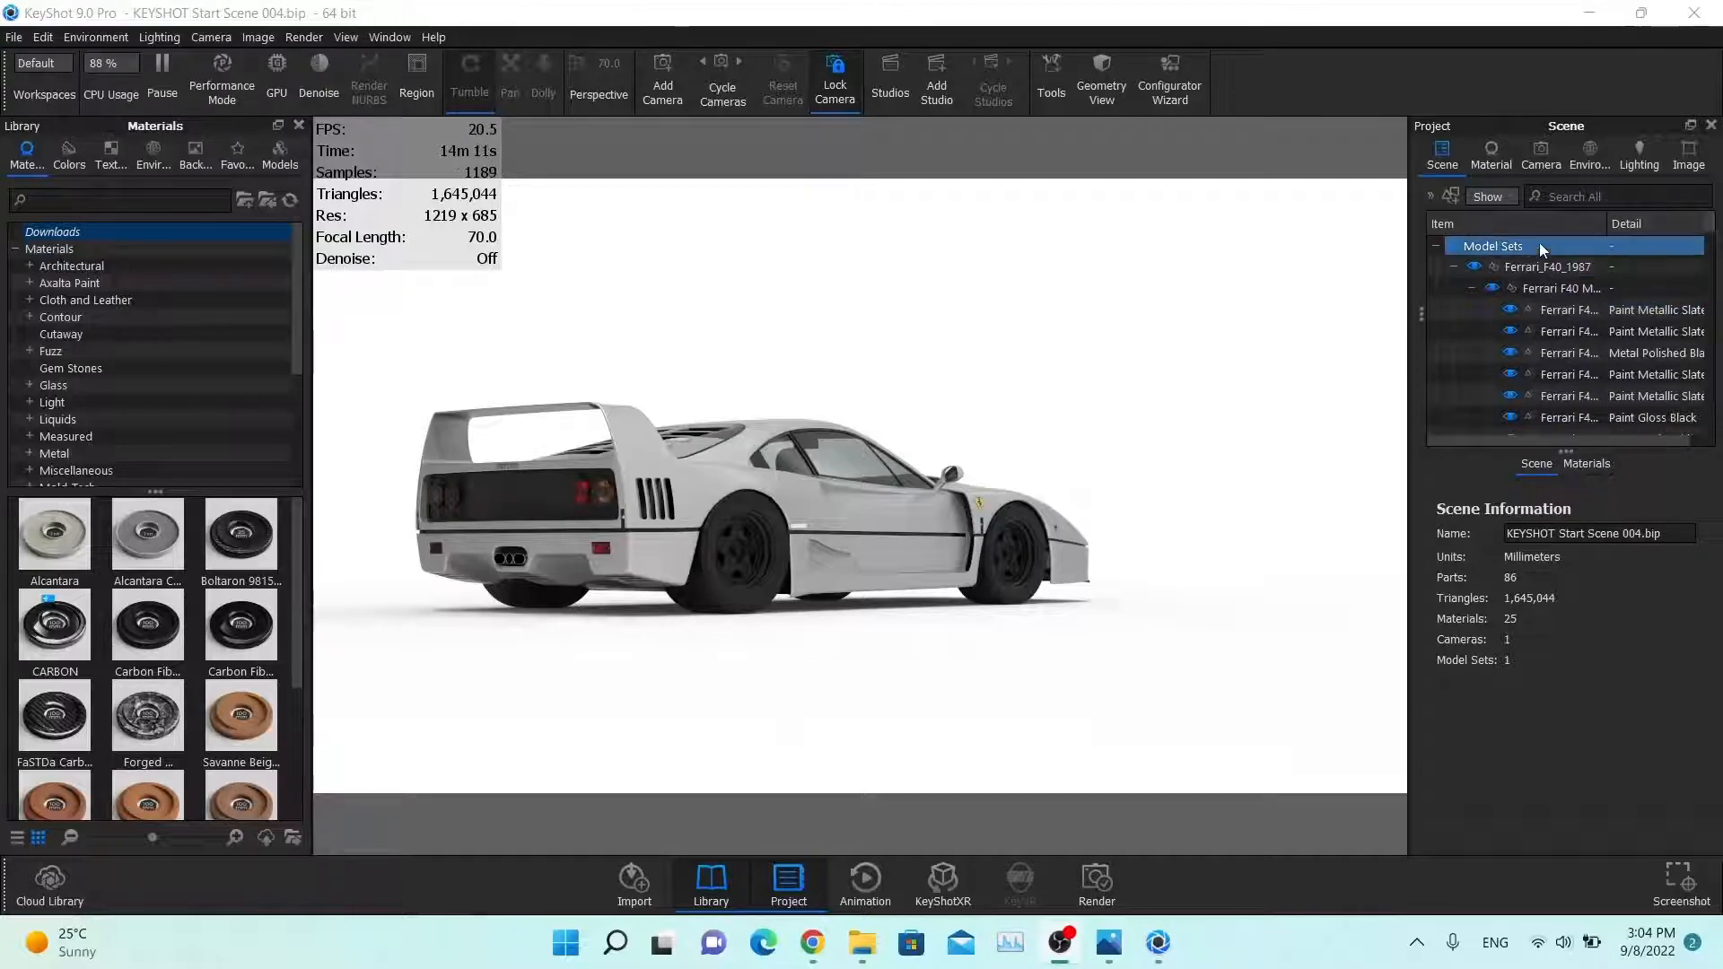
click(1584, 159)
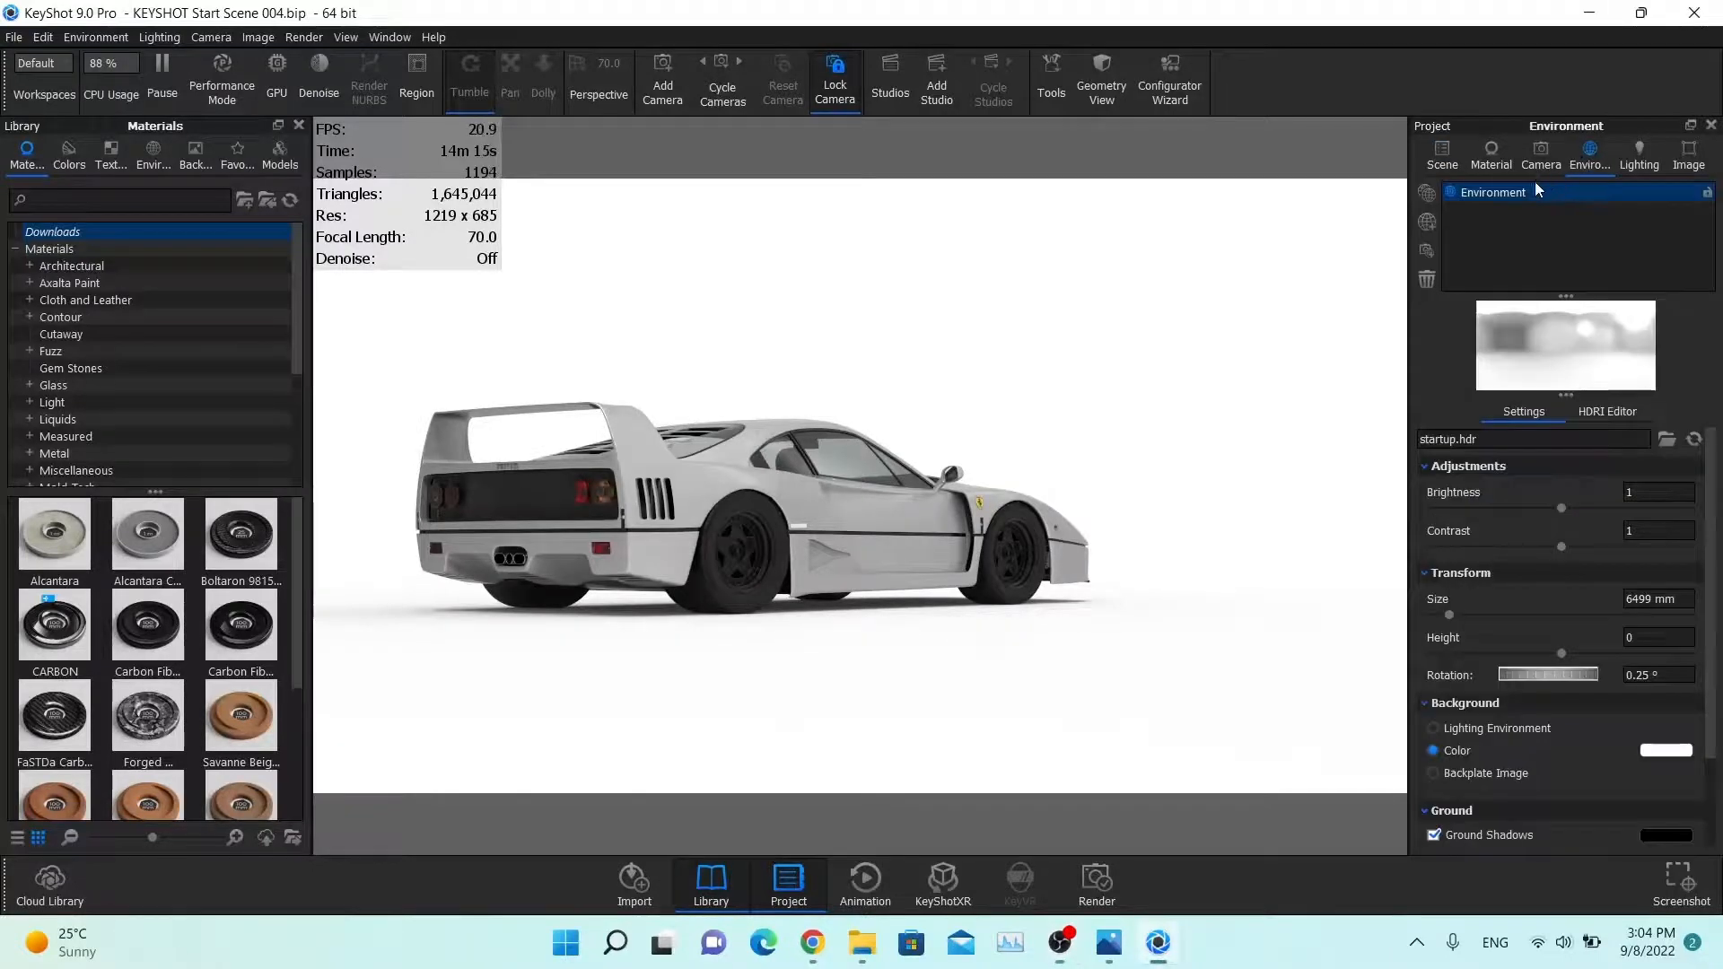
click(1431, 230)
click(1606, 417)
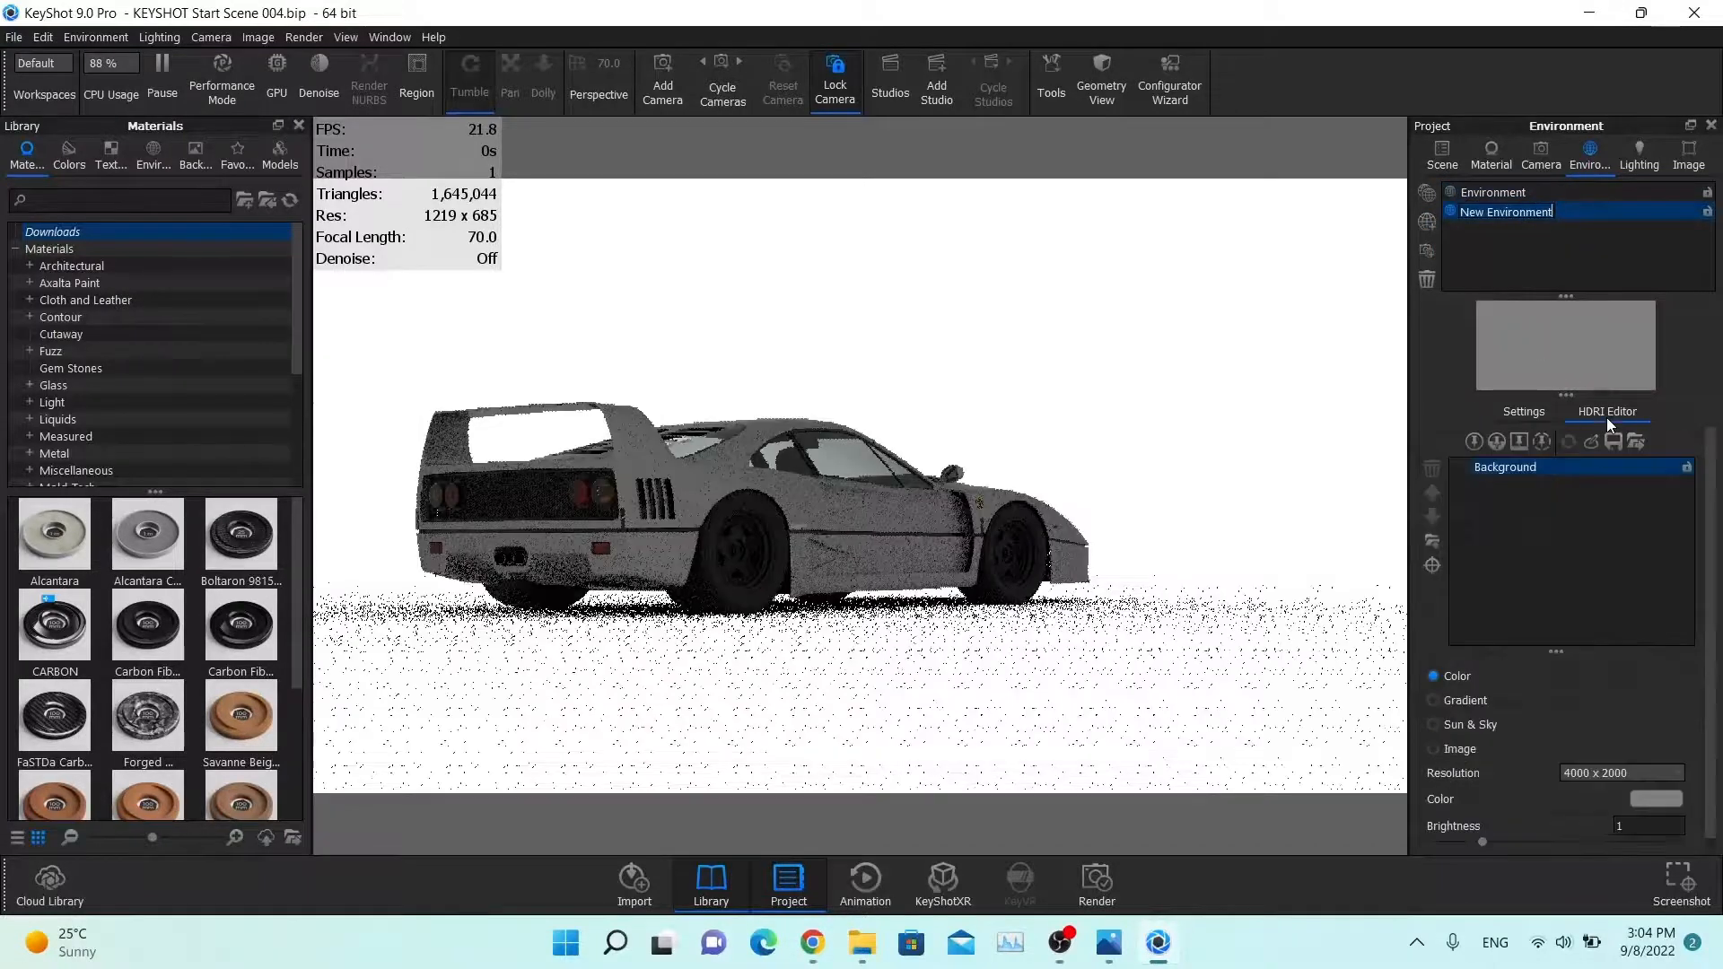
click(1608, 773)
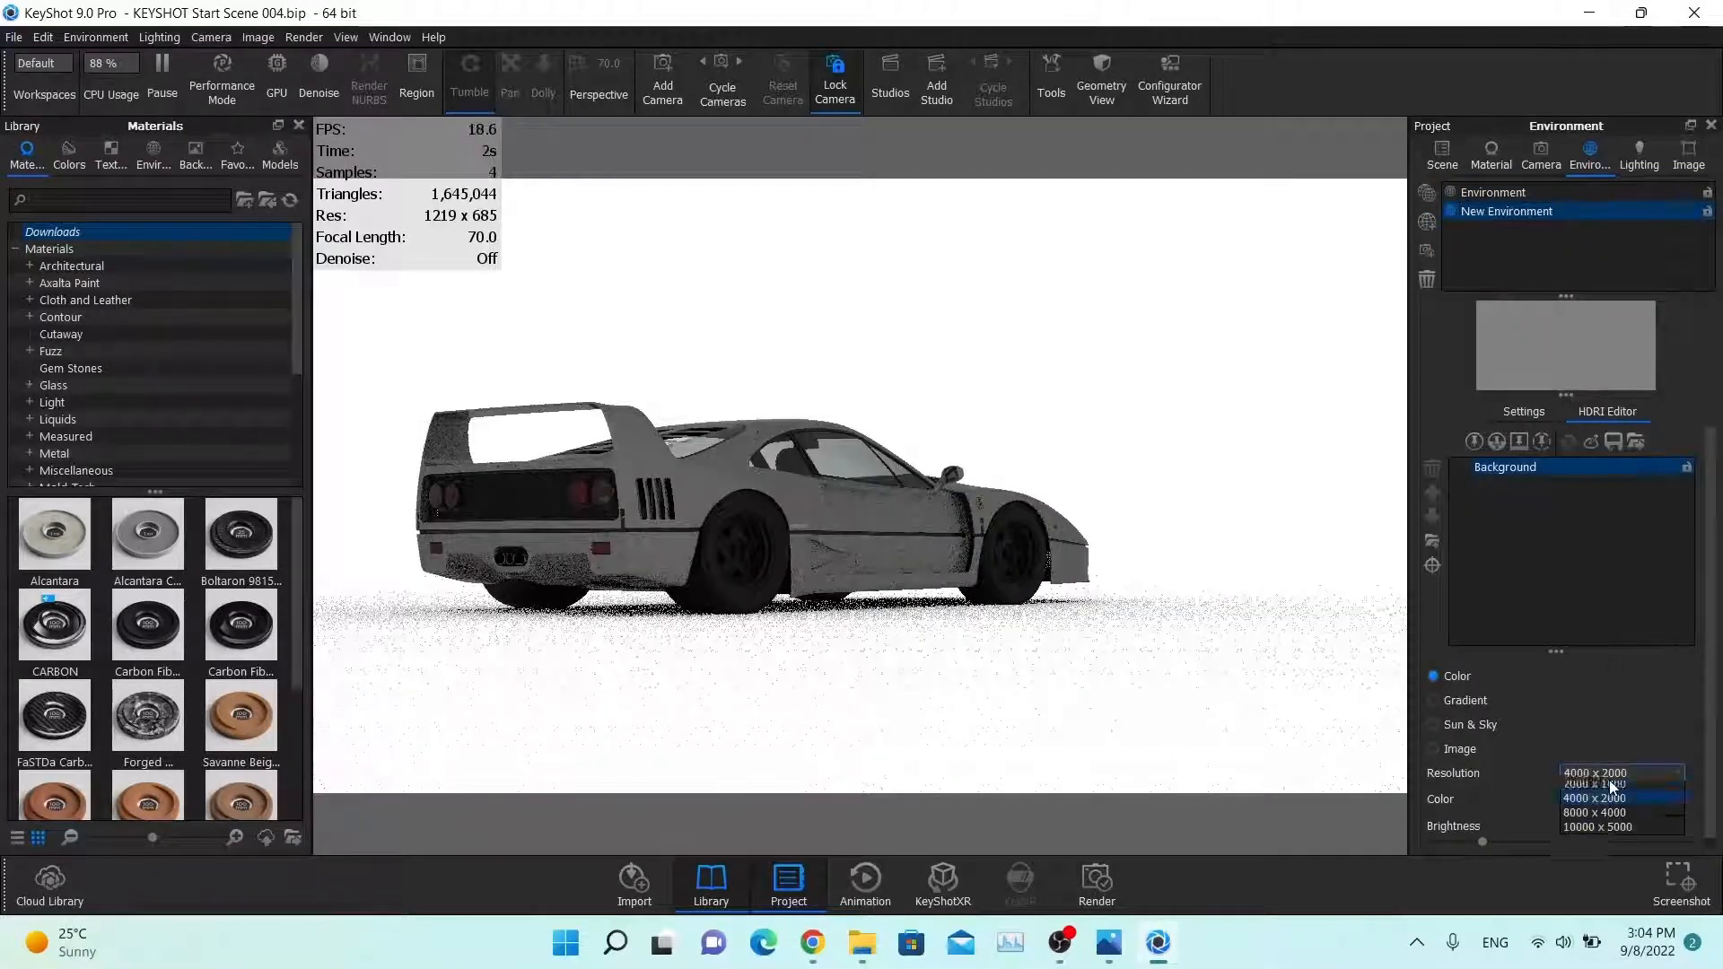
click(1589, 828)
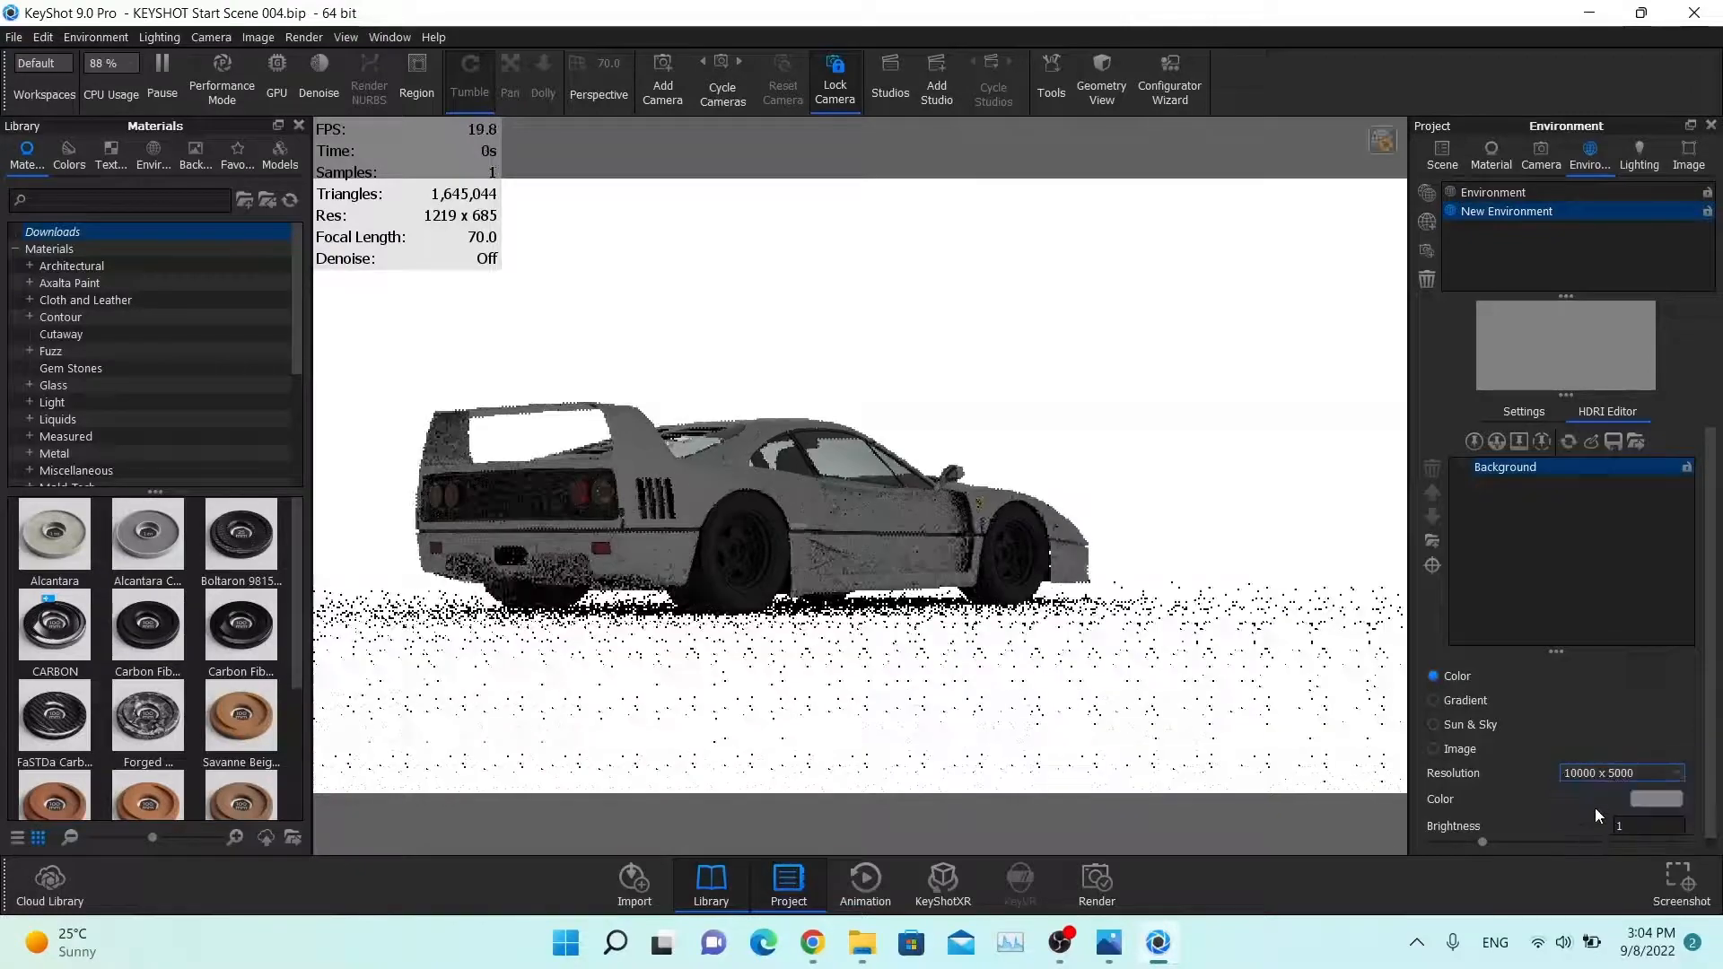
Step: Change the new environment's background color to black
click(1666, 802)
drag(1538, 606, 1442, 734)
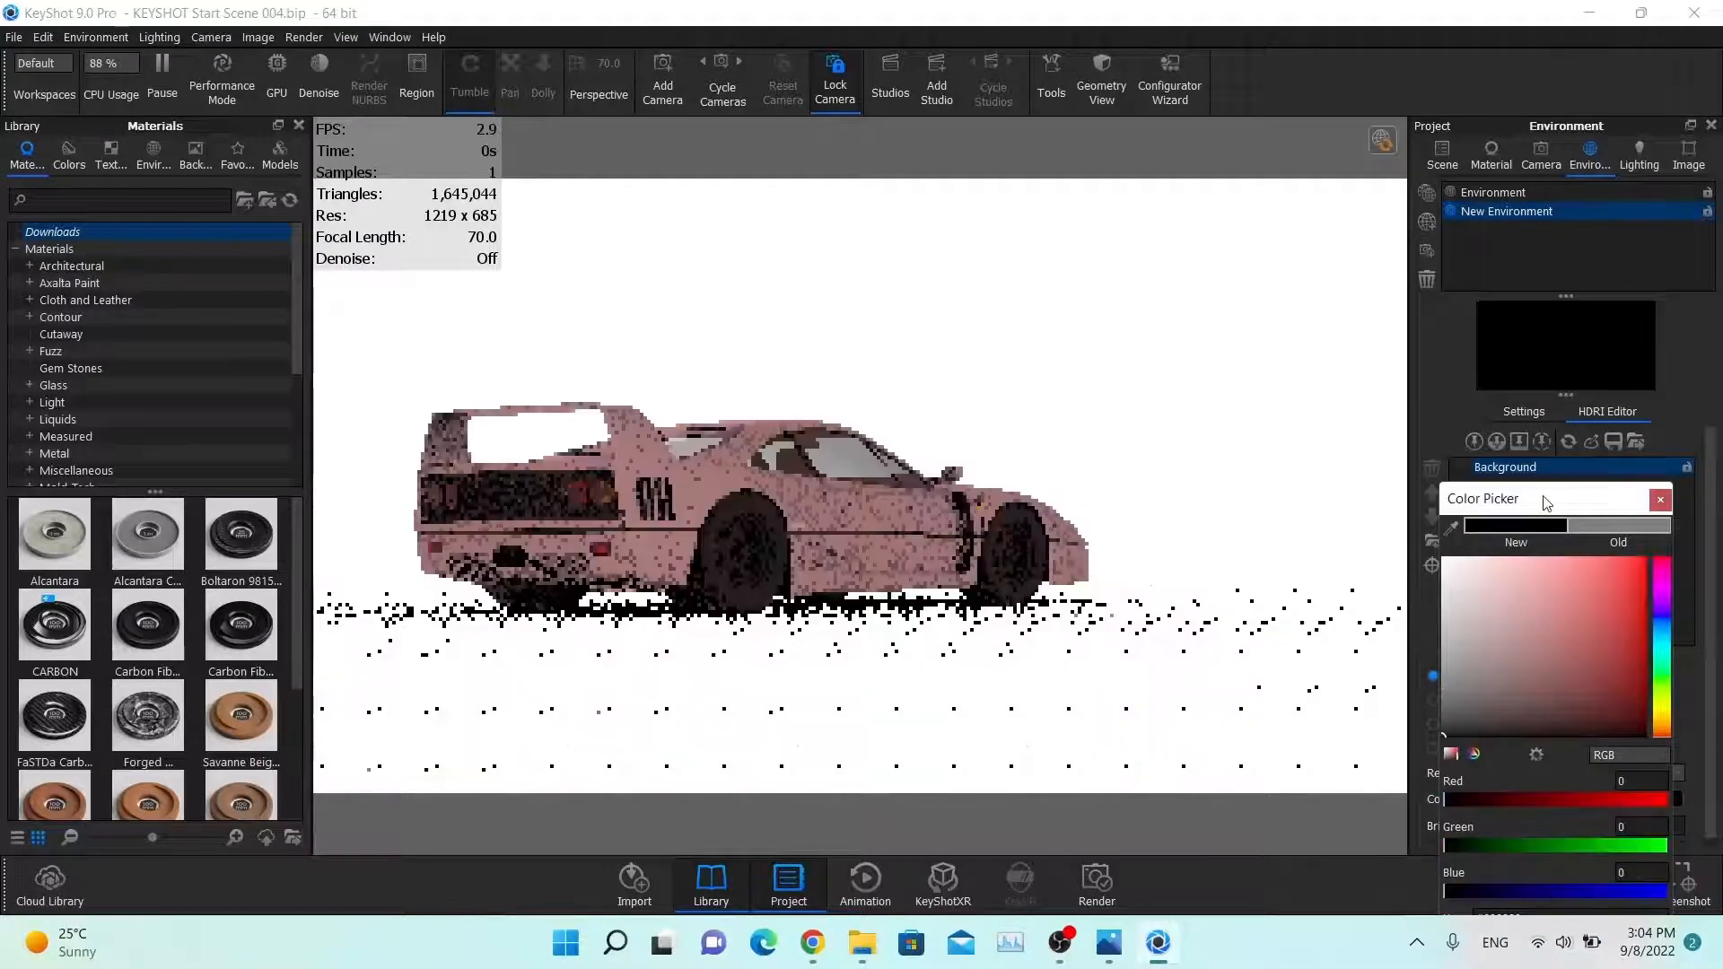
drag(1545, 503, 1202, 148)
click(1245, 804)
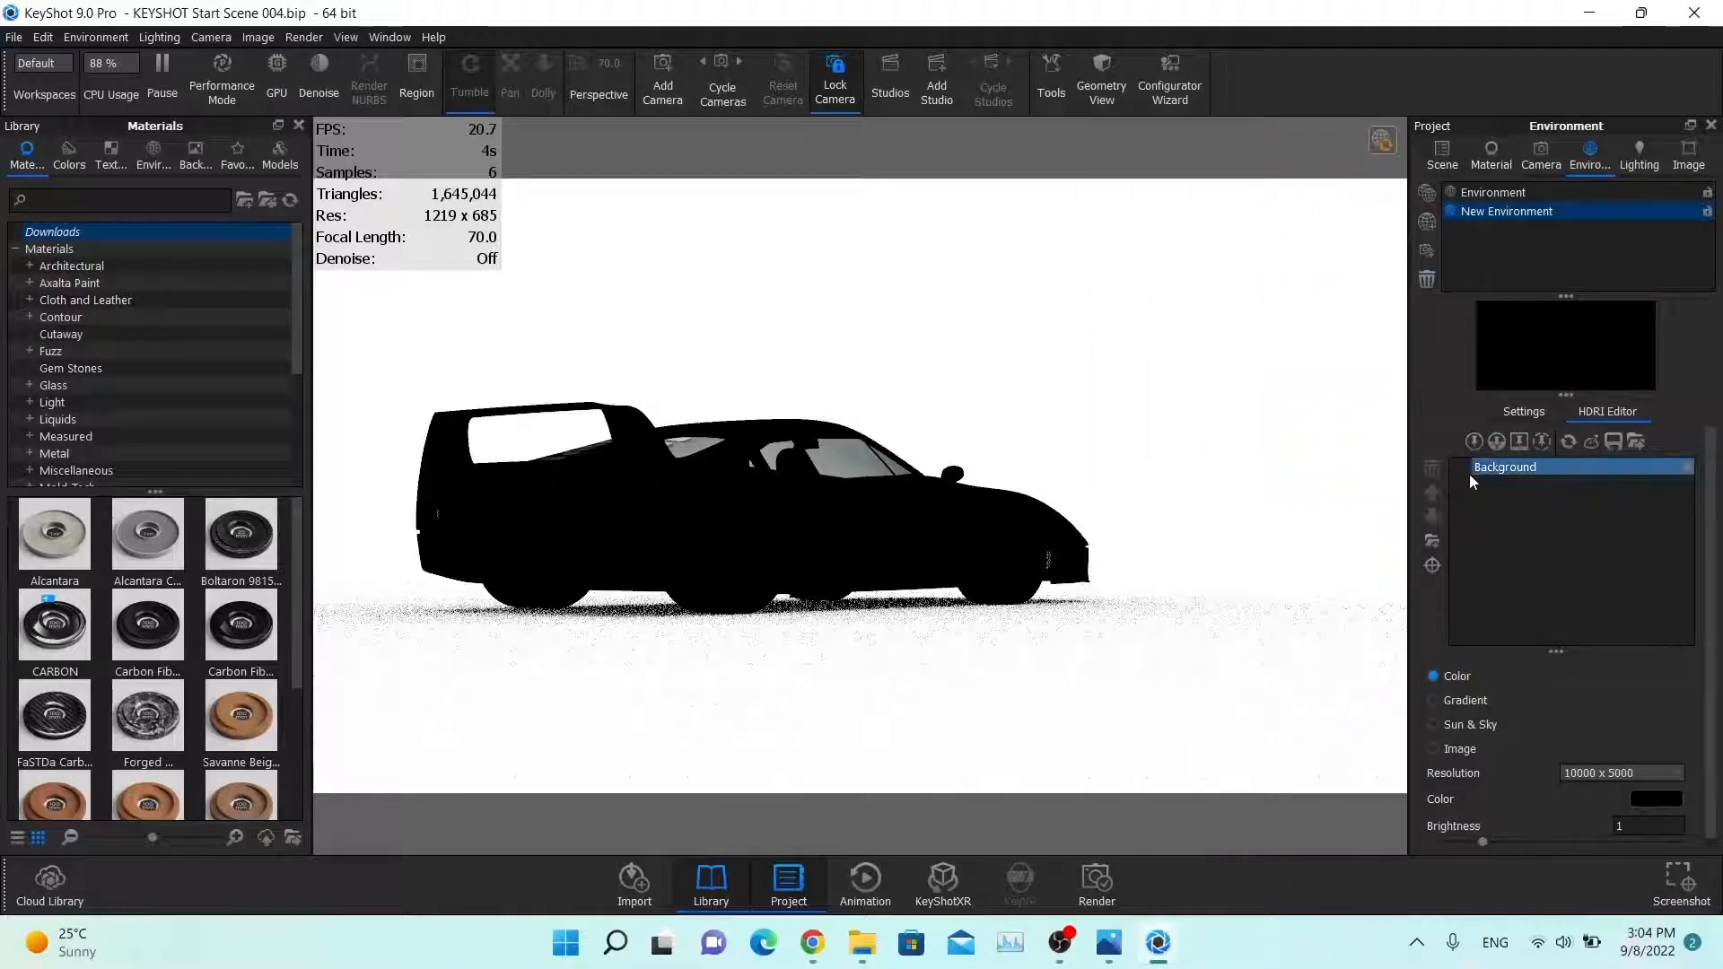
Step: Add a circular light pin to the black HDRI and move it near the map's upper edge
click(1471, 442)
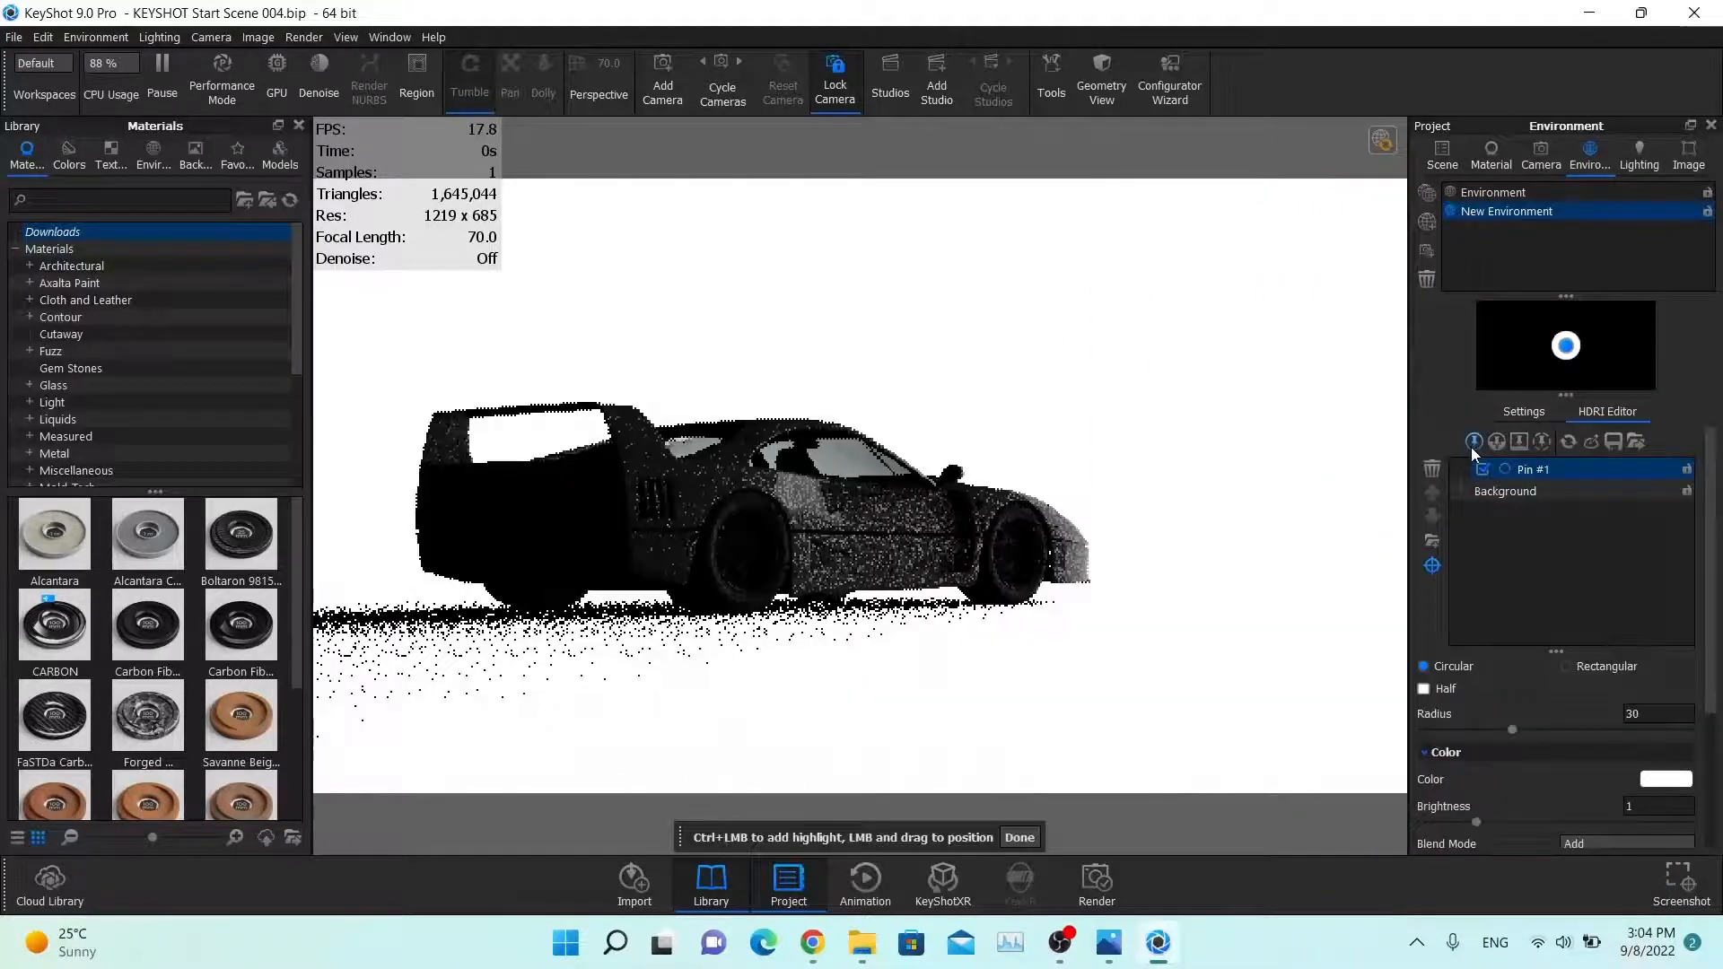
mouse_move(1565, 347)
mouse_down()
mouse_move(1526, 327)
mouse_move(1574, 352)
mouse_move(1552, 314)
mouse_move(1569, 336)
mouse_move(1536, 344)
mouse_move(1558, 348)
mouse_move(1464, 310)
mouse_move(1597, 353)
mouse_move(1558, 337)
mouse_up()
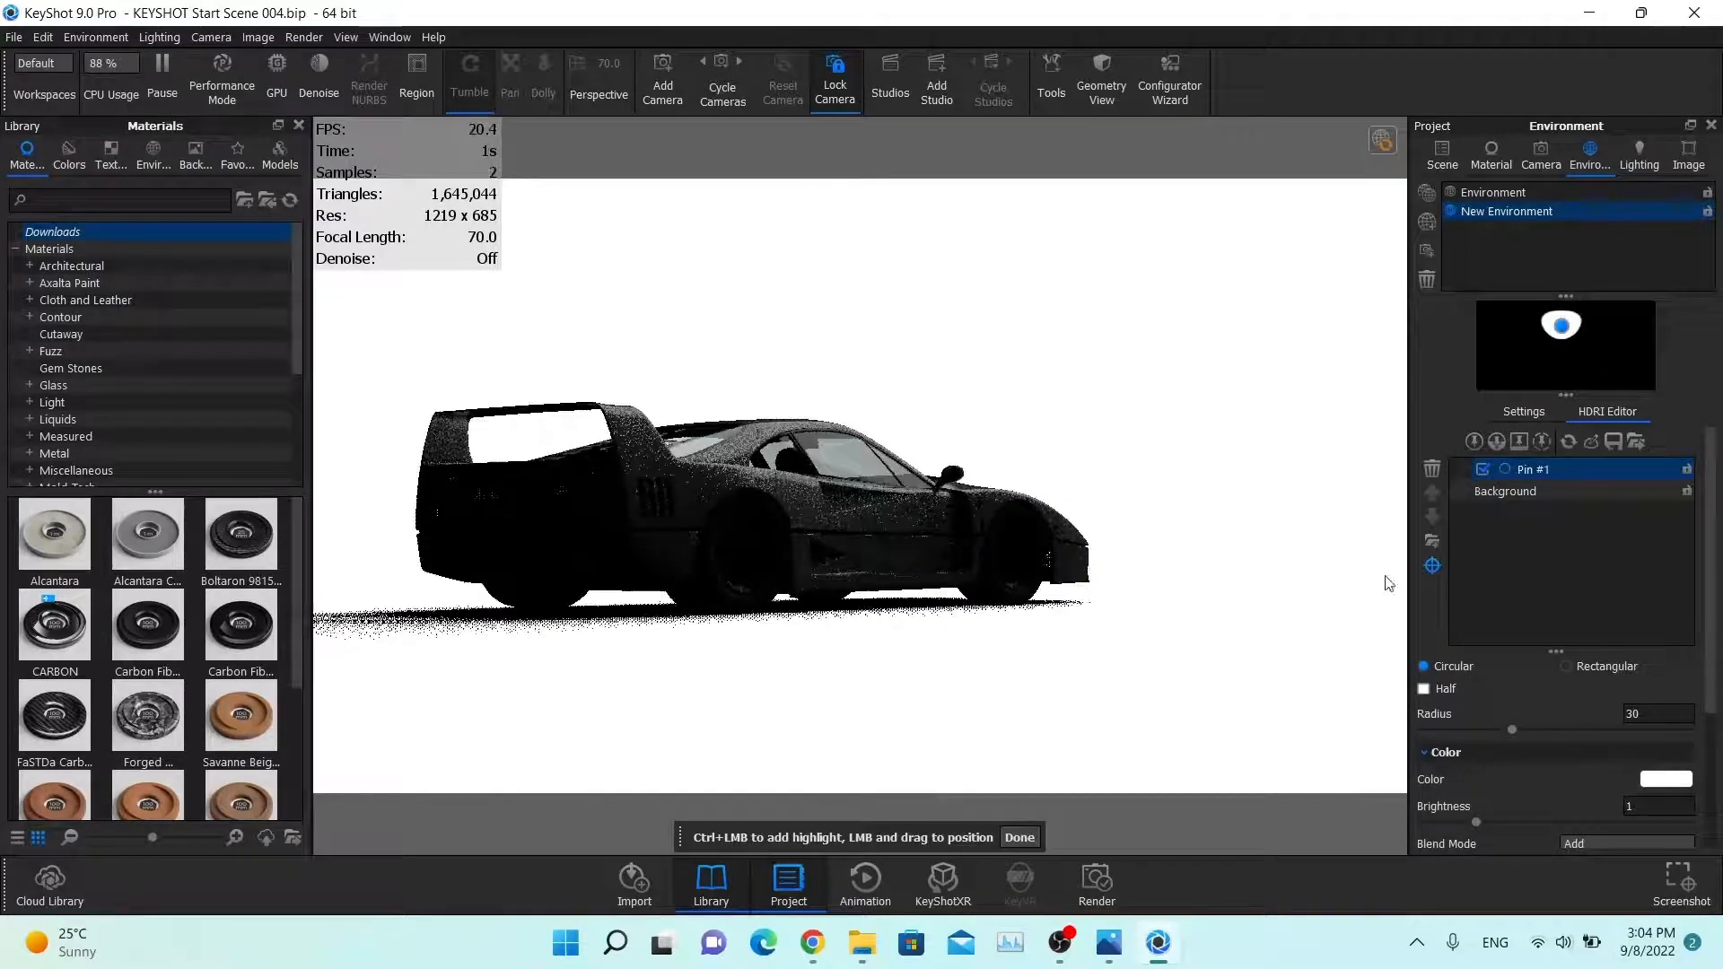
drag(674, 474, 750, 472)
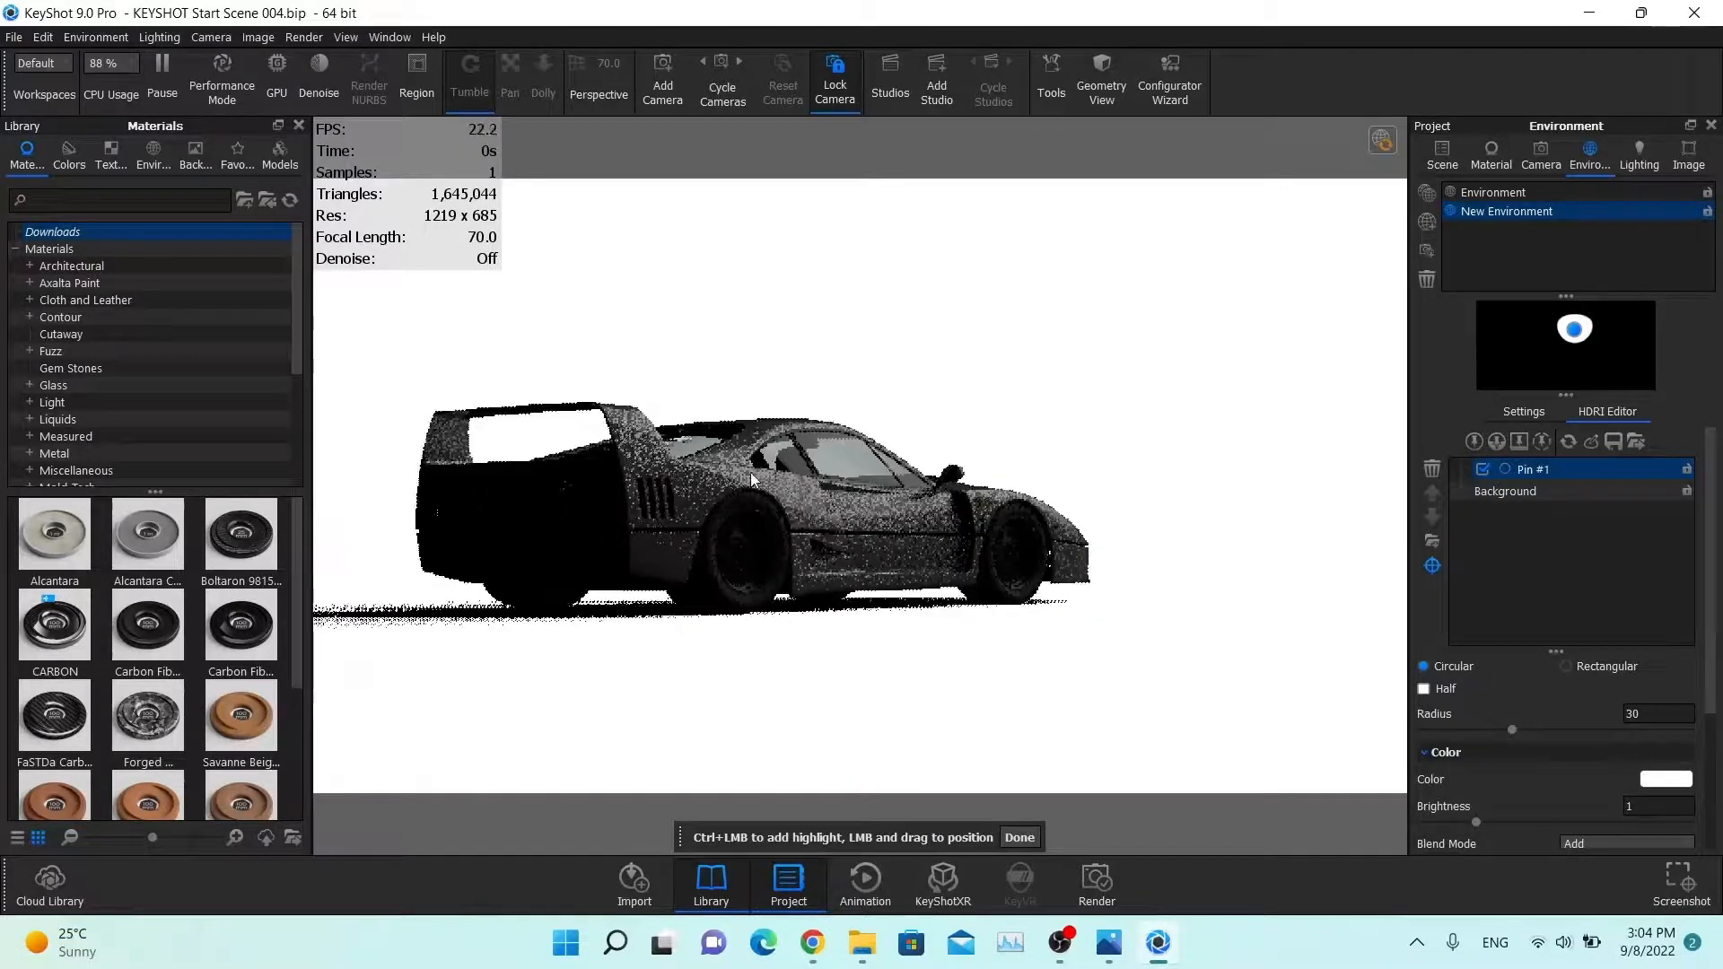
Step: Try the light pin at radius 1 and radius 45, and shift it sideways across the HDRI map
double_click(1659, 714)
text(1)
key(Return)
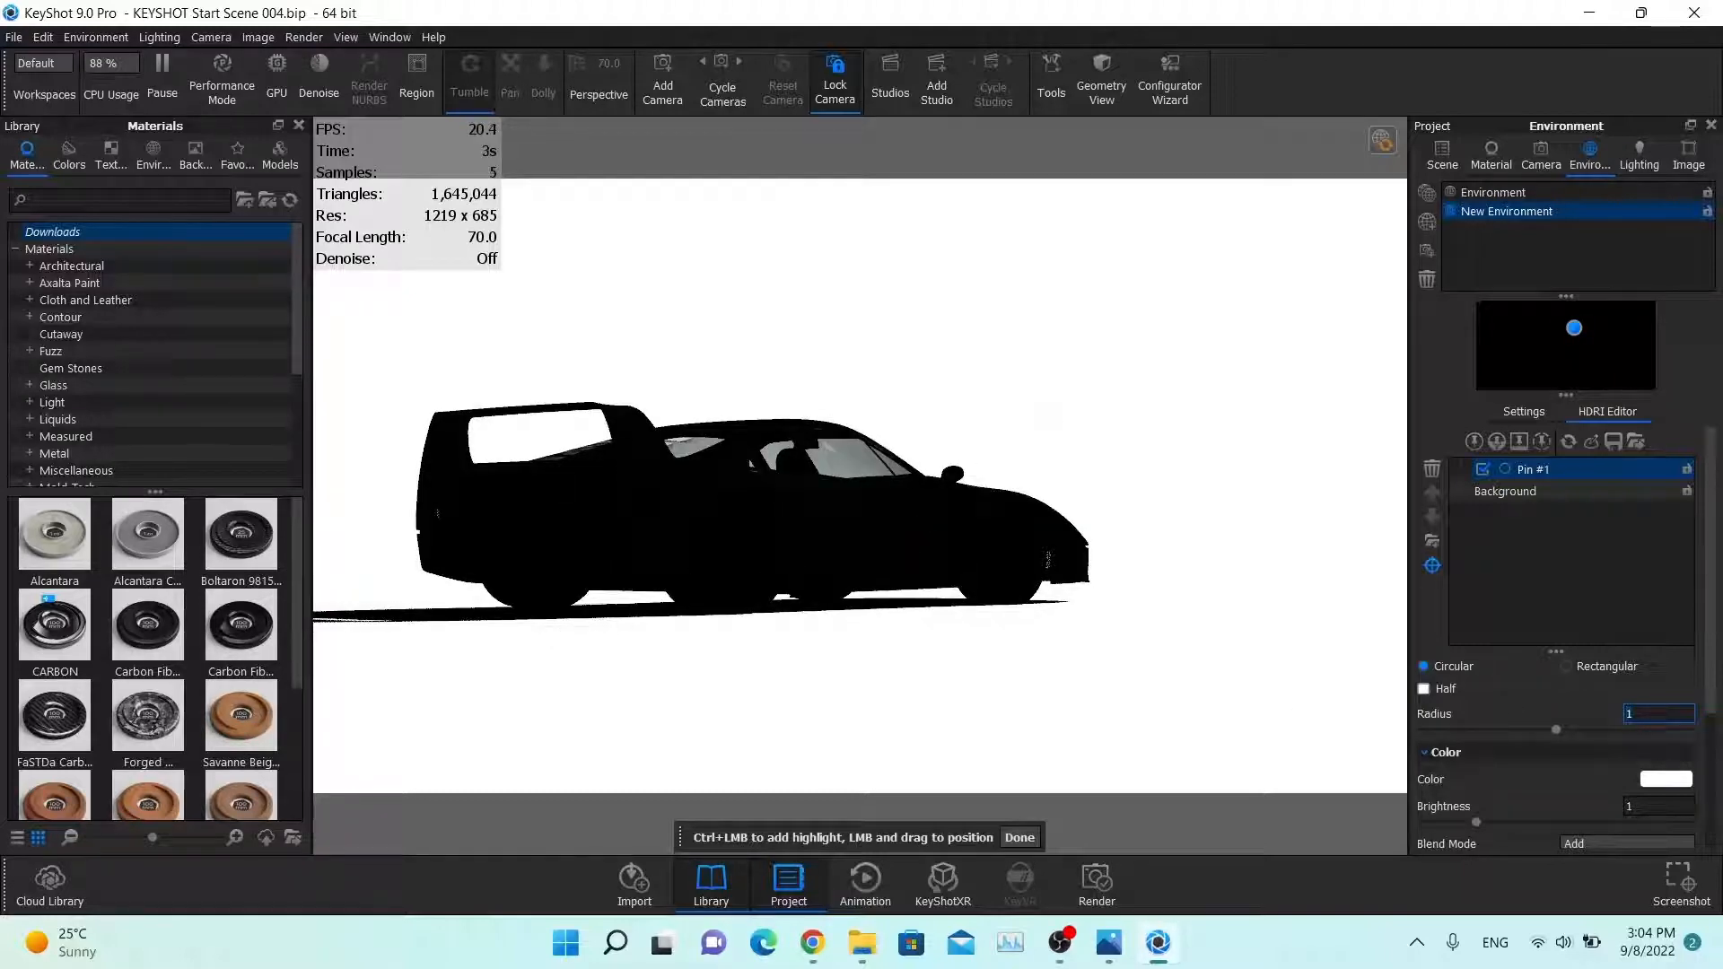
double_click(1622, 711)
text(45)
key(Return)
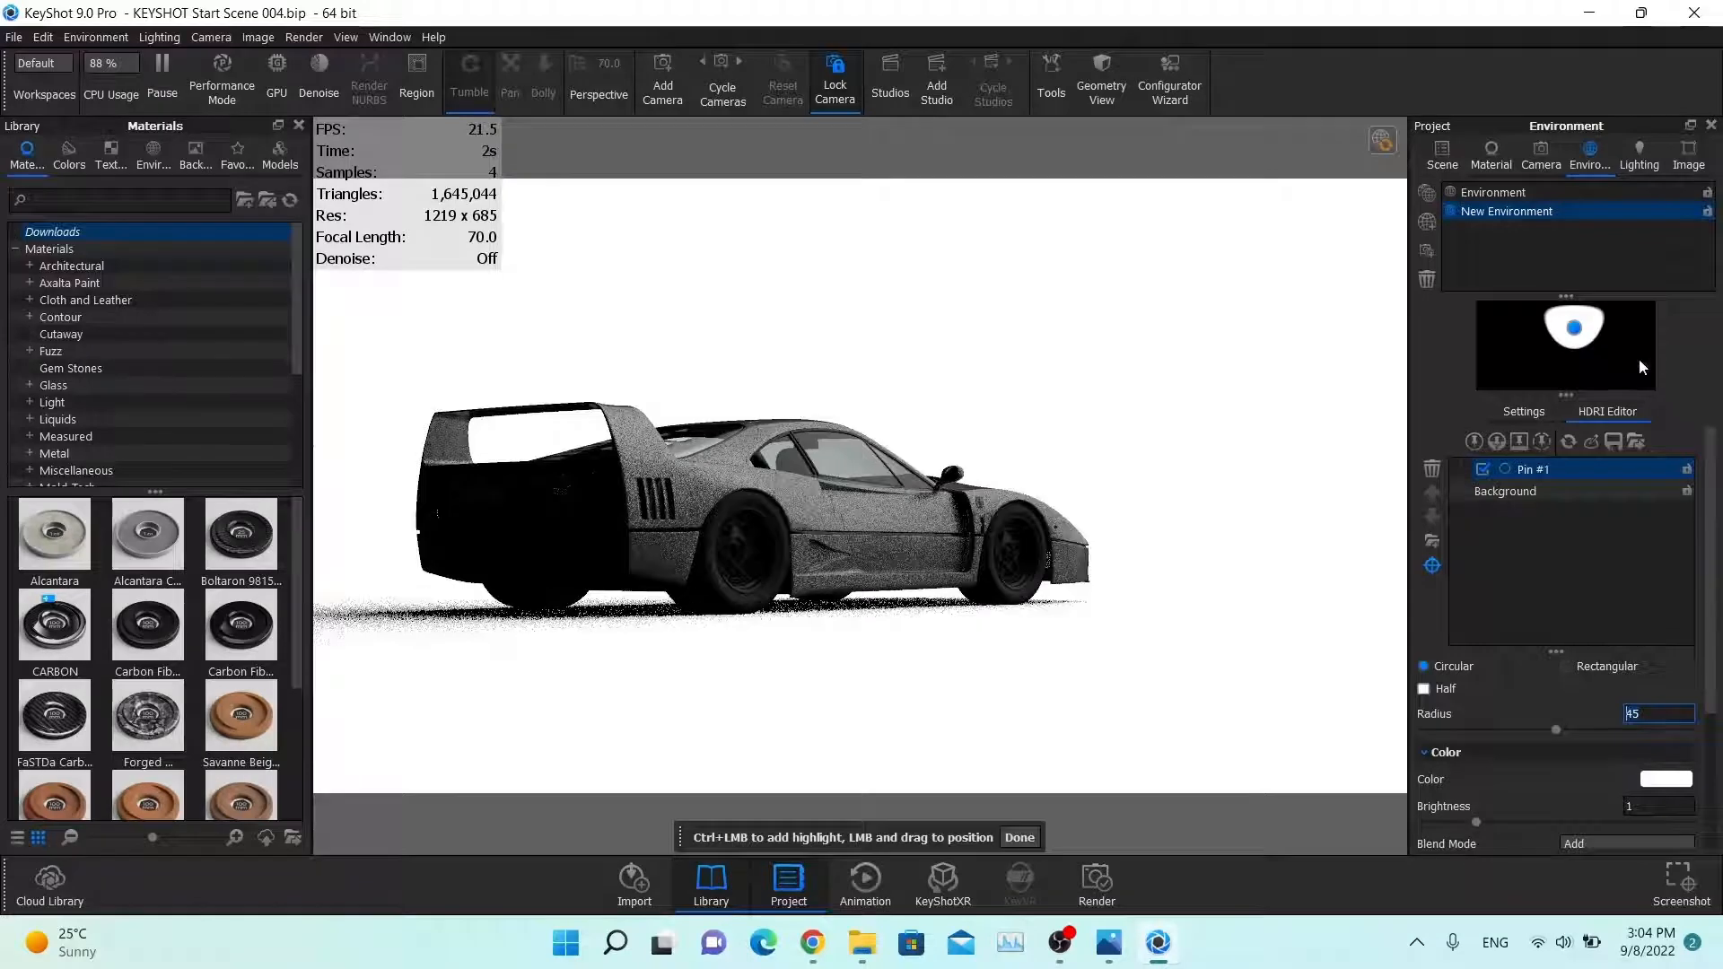
drag(1575, 329, 1613, 337)
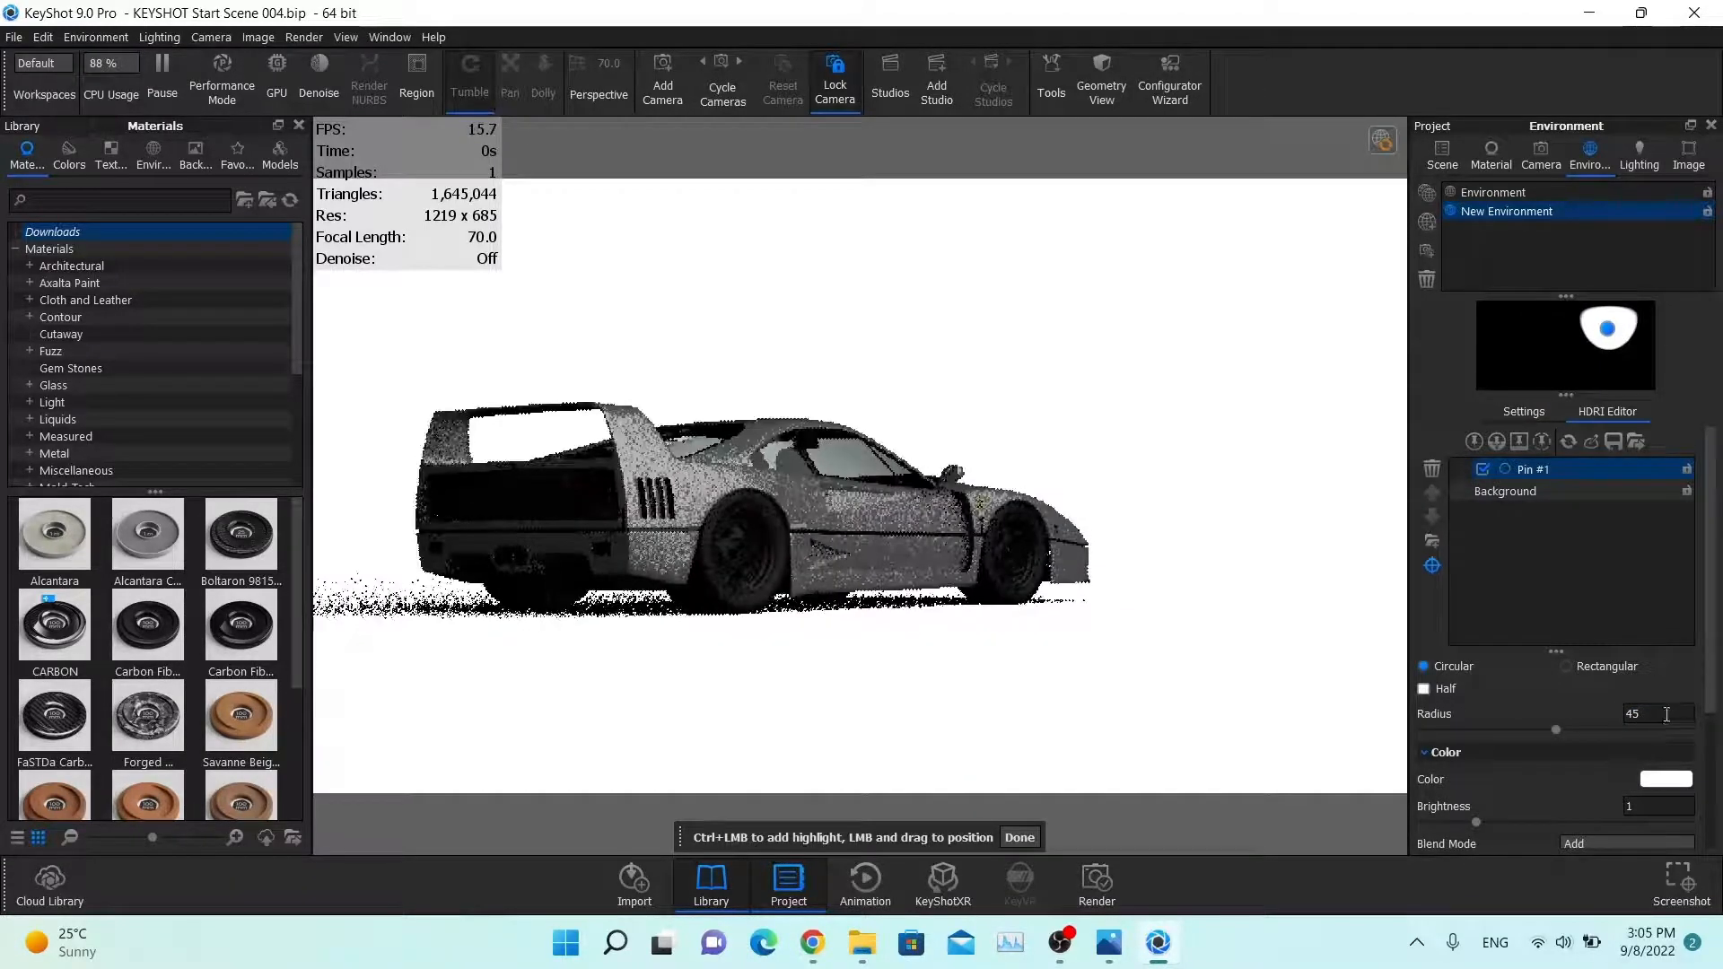
Step: Set the light pin's radius to 1 and its brightness to 10
drag(1662, 715, 1229, 704)
text(1)
key(Return)
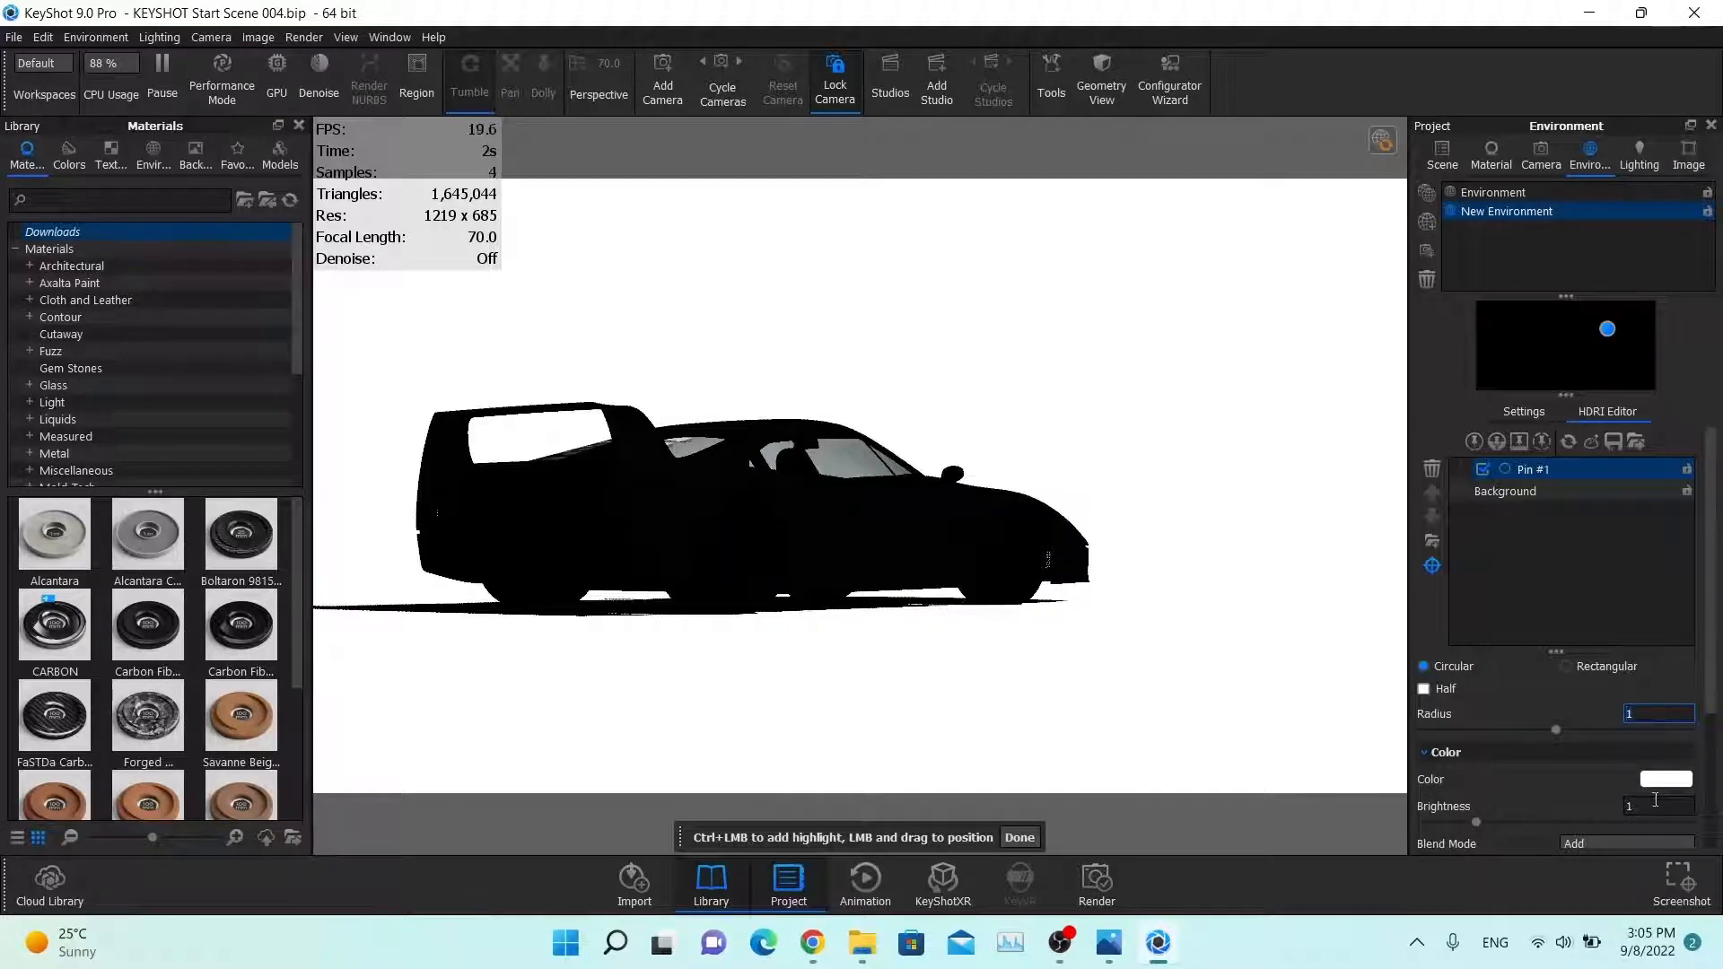
click(1655, 805)
text(0)
key(Return)
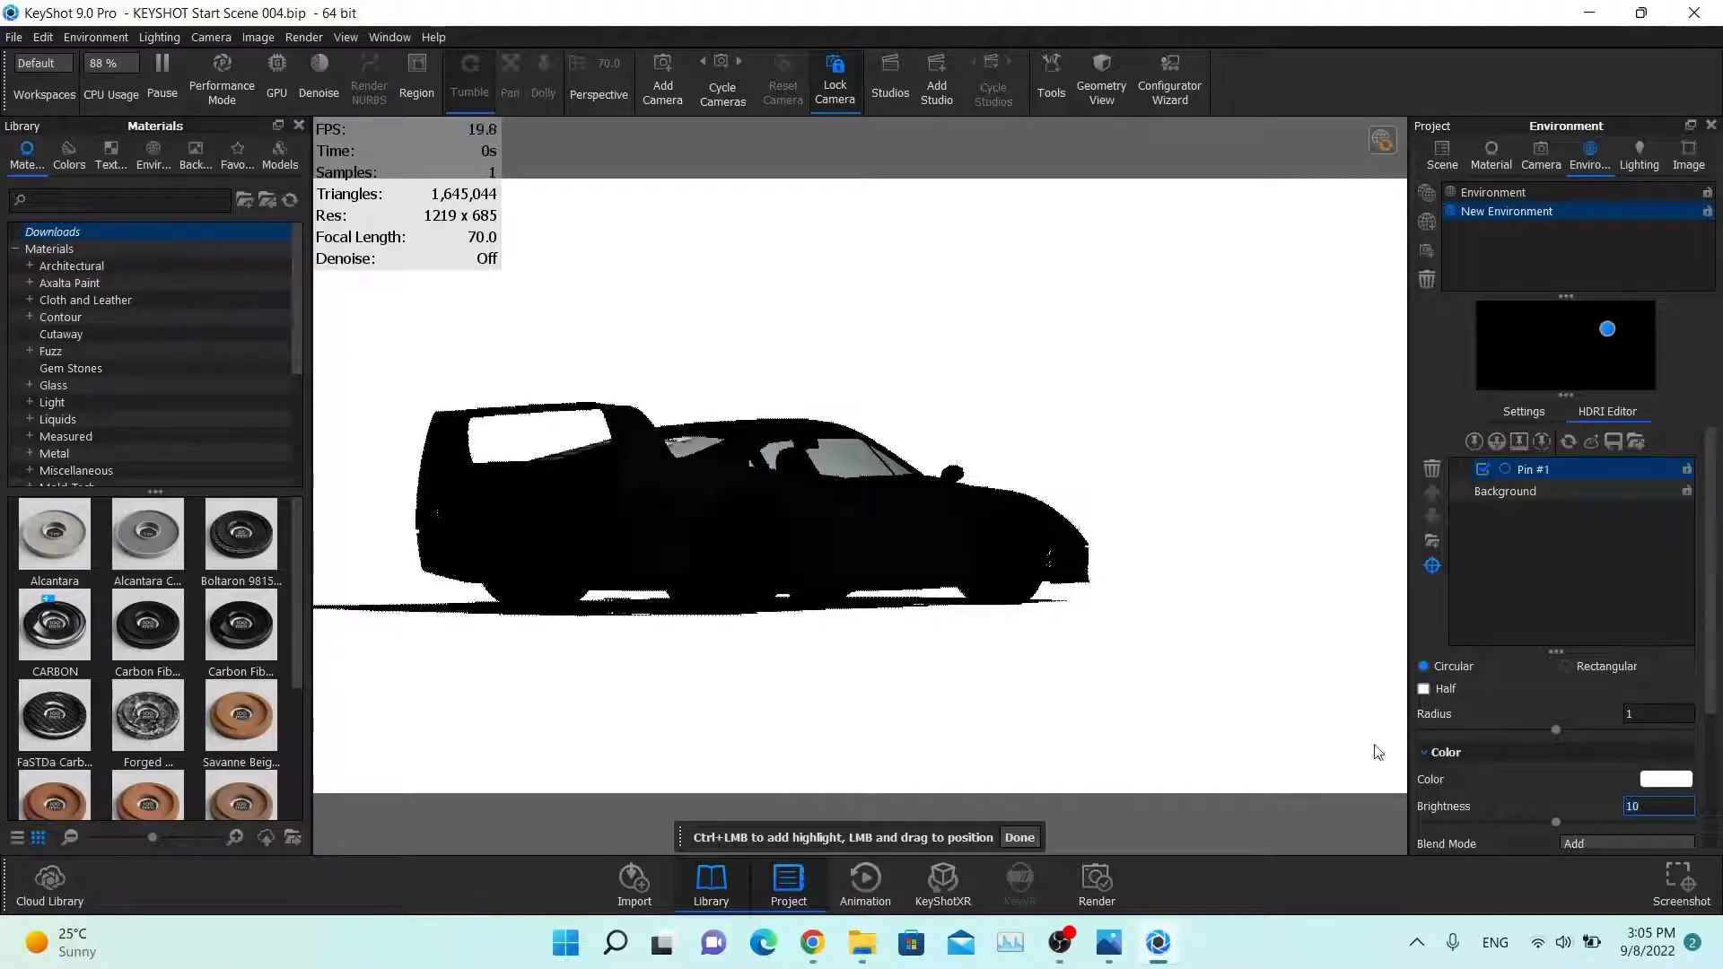
Step: Move the light pin to an azimuth of about 41.4° and an elevation of about 53.5°
mouse_move(1607, 328)
mouse_down()
mouse_move(1572, 316)
mouse_move(1589, 315)
mouse_up()
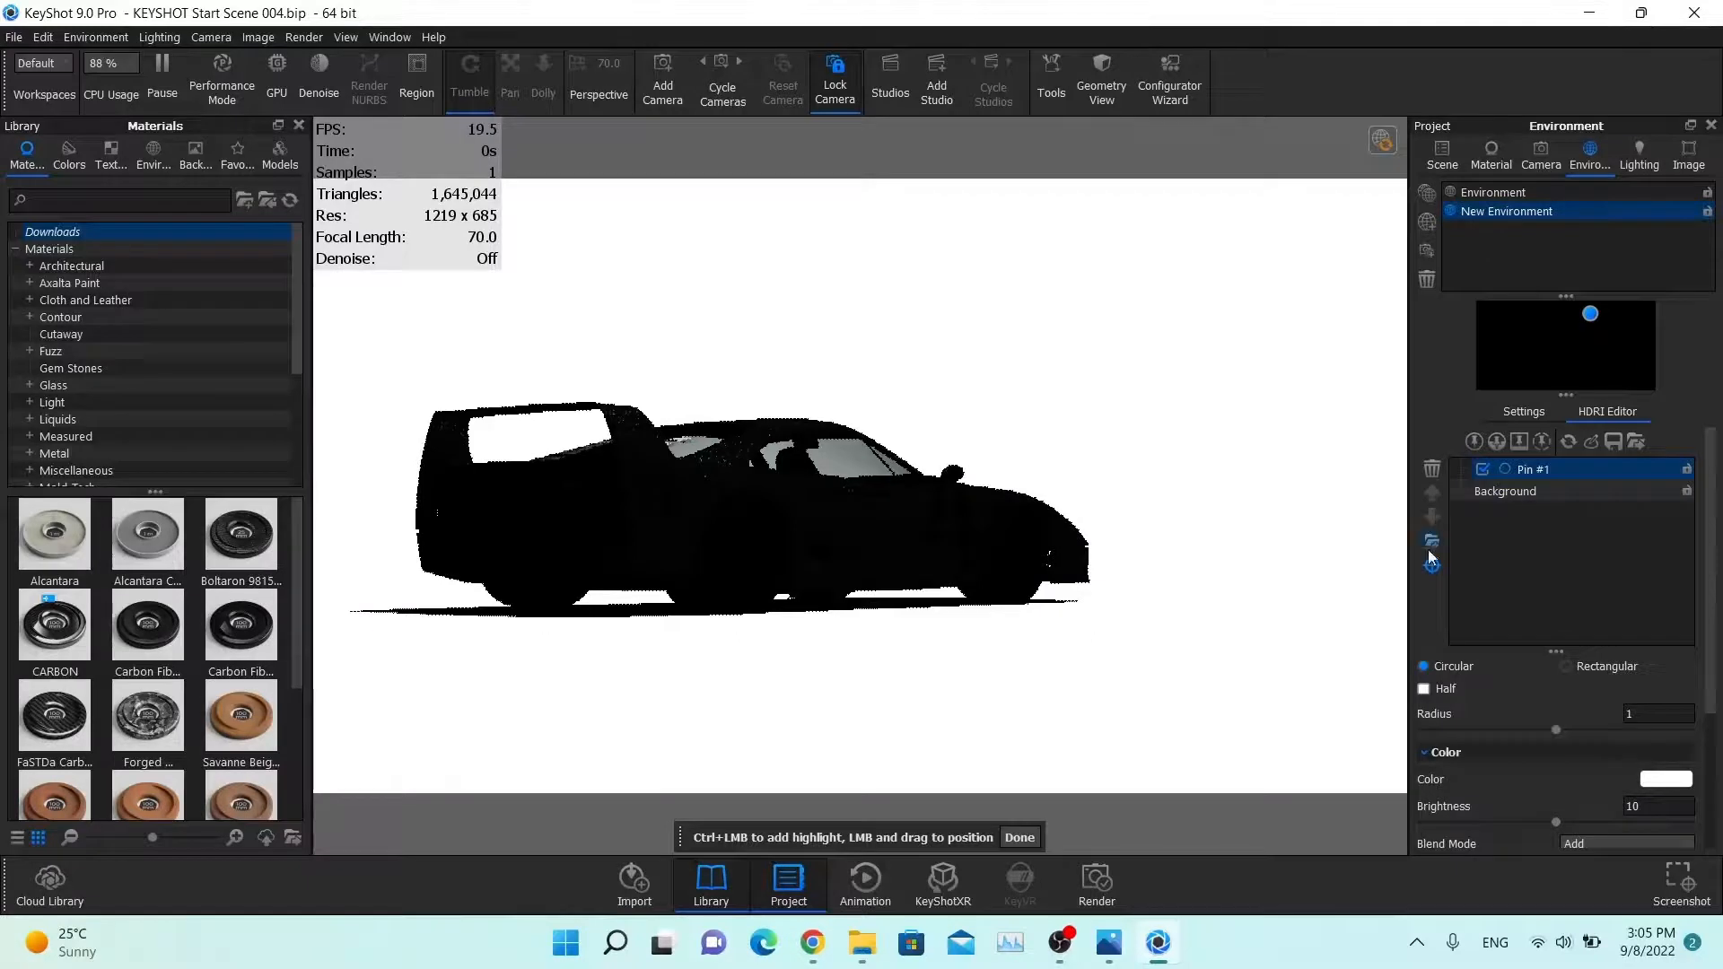
scroll(1608, 664, down, 3)
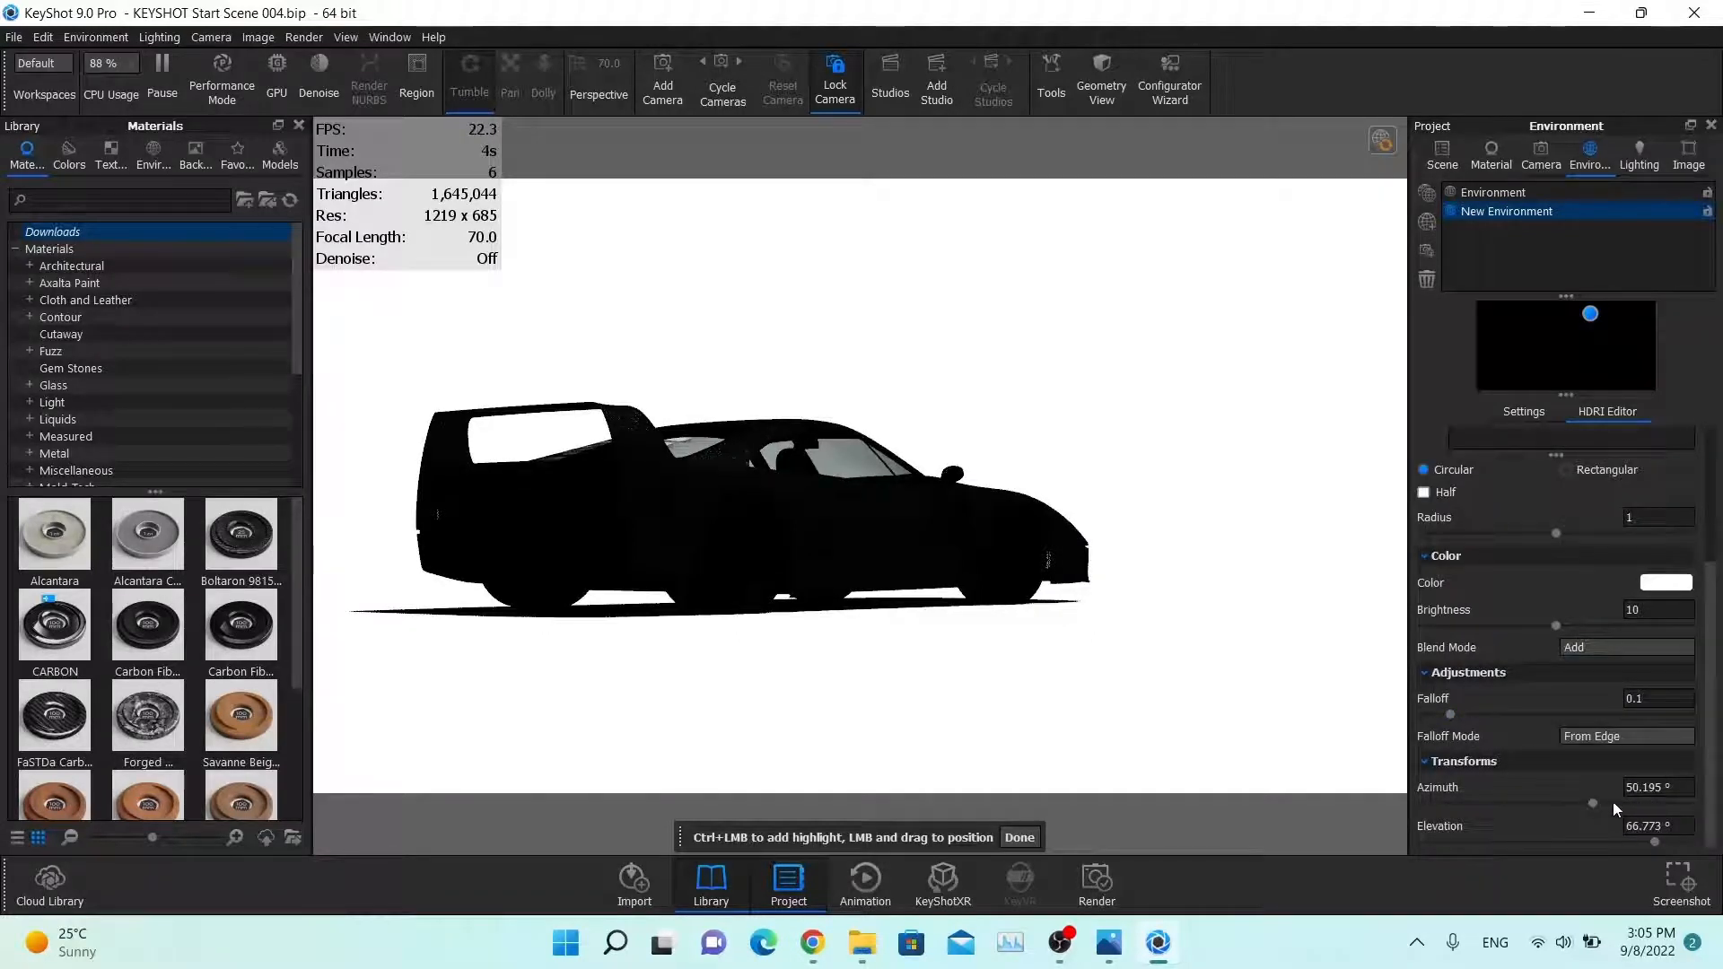
drag(1597, 802, 1592, 799)
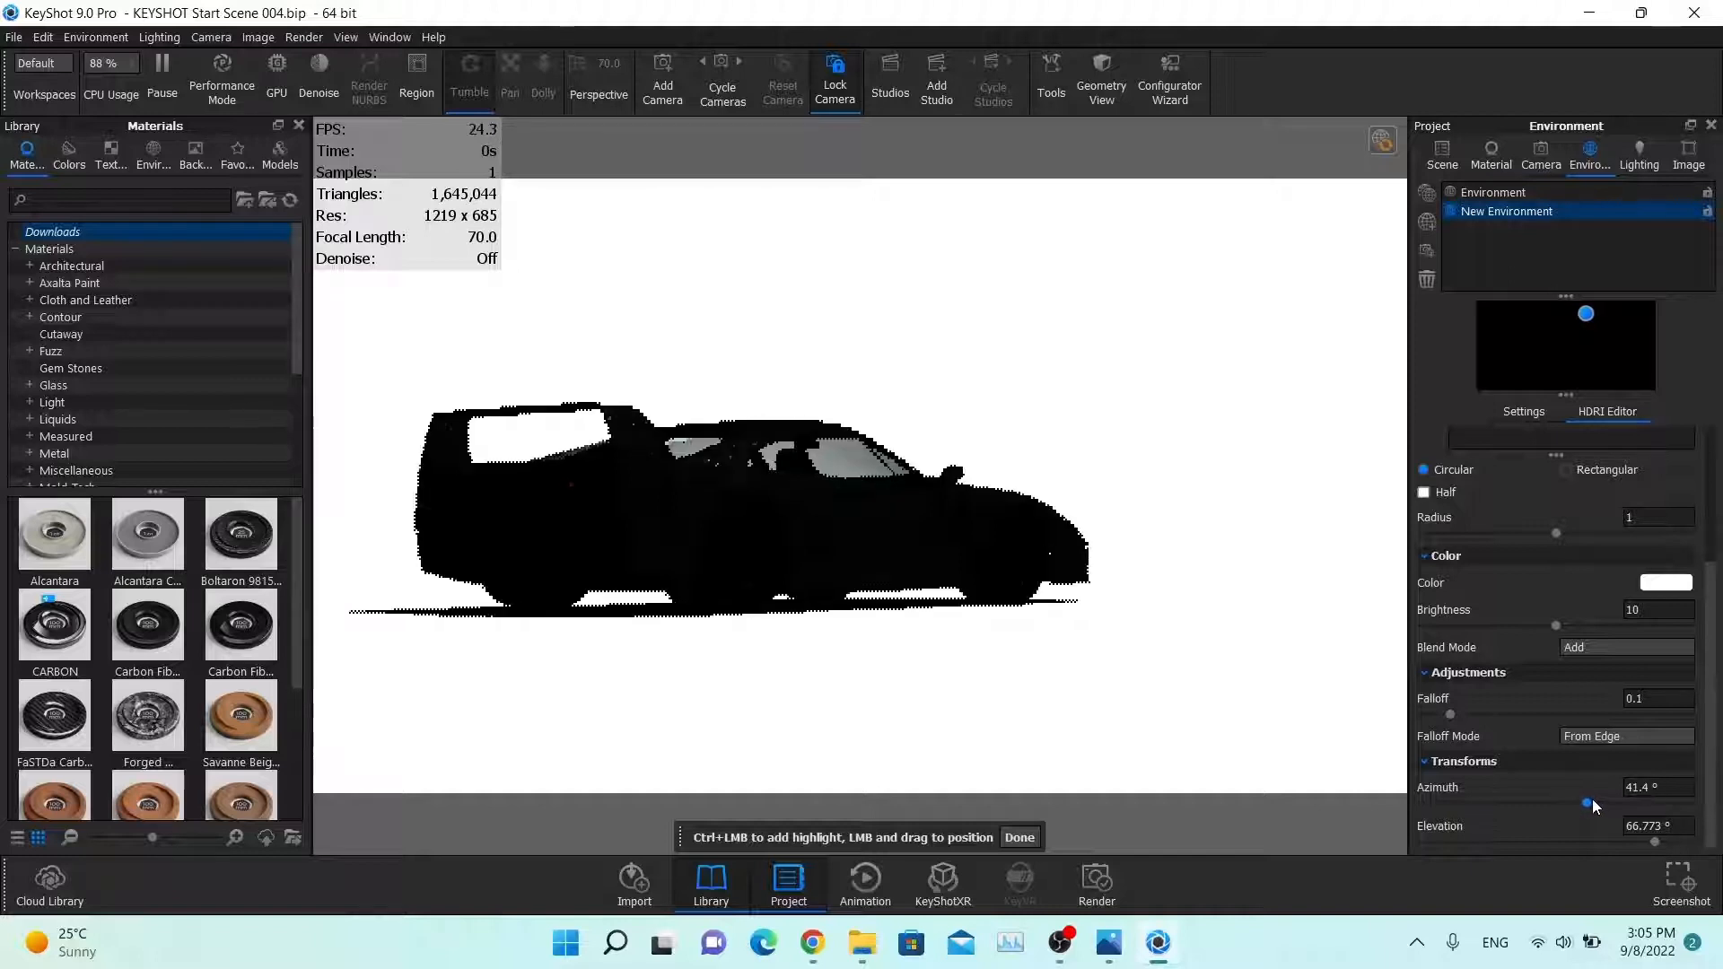
text(40)
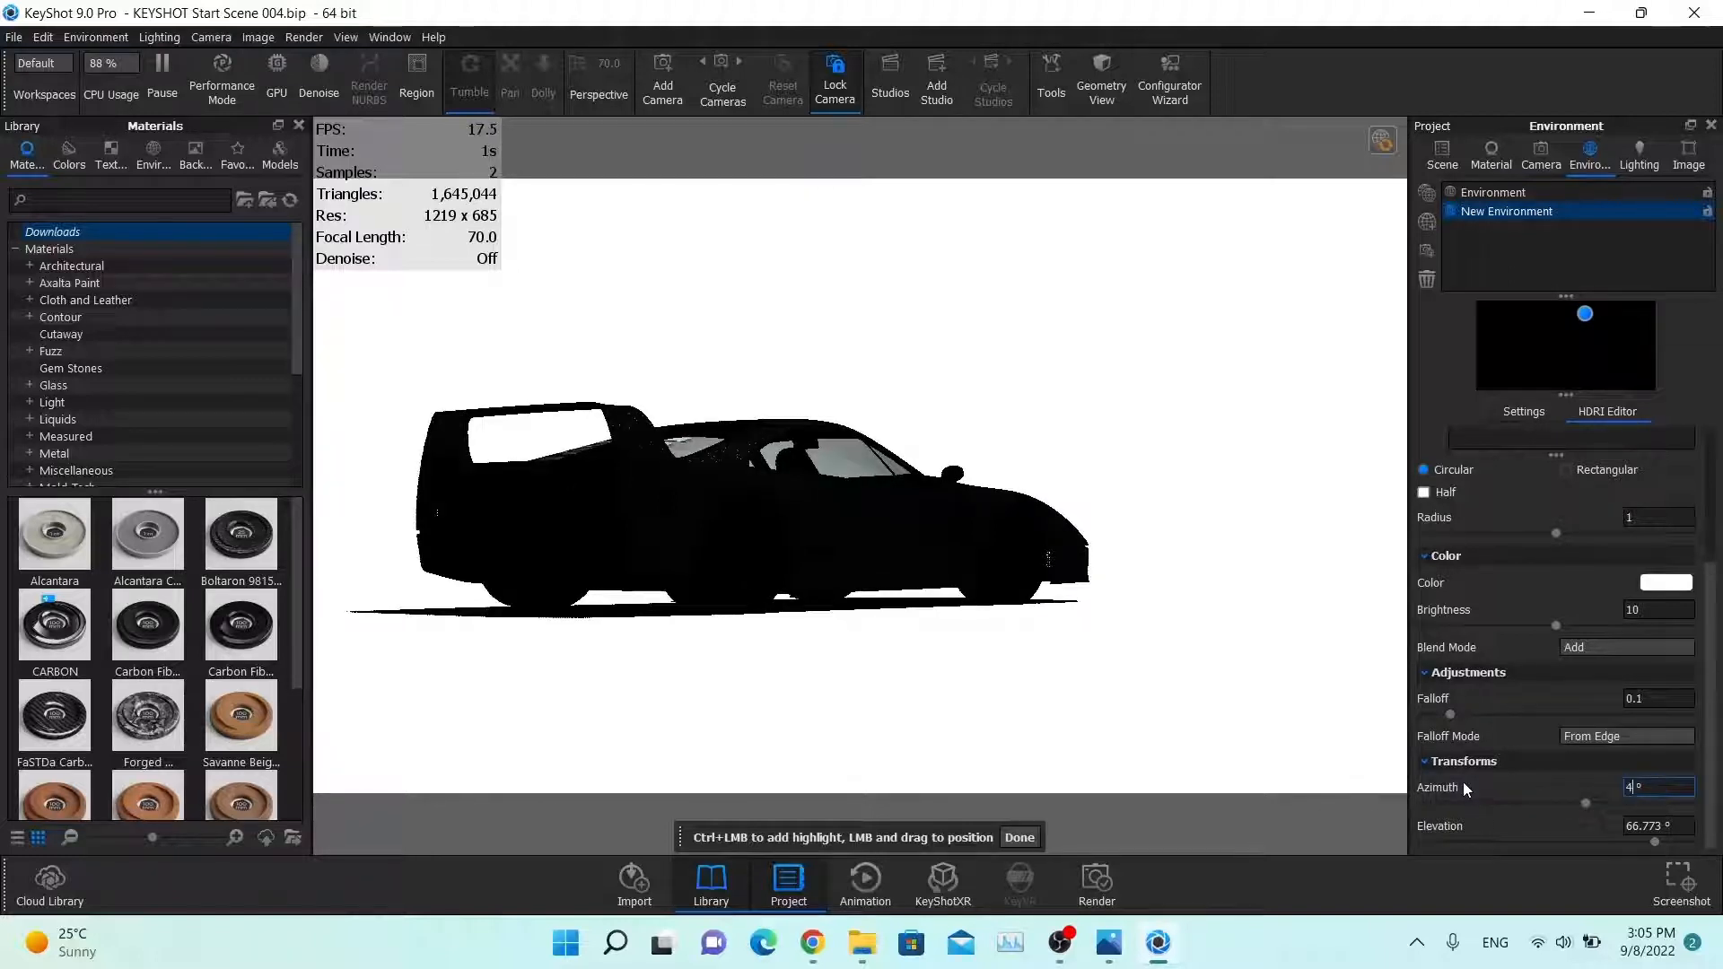
drag(1584, 804, 1629, 841)
drag(1543, 799, 1584, 810)
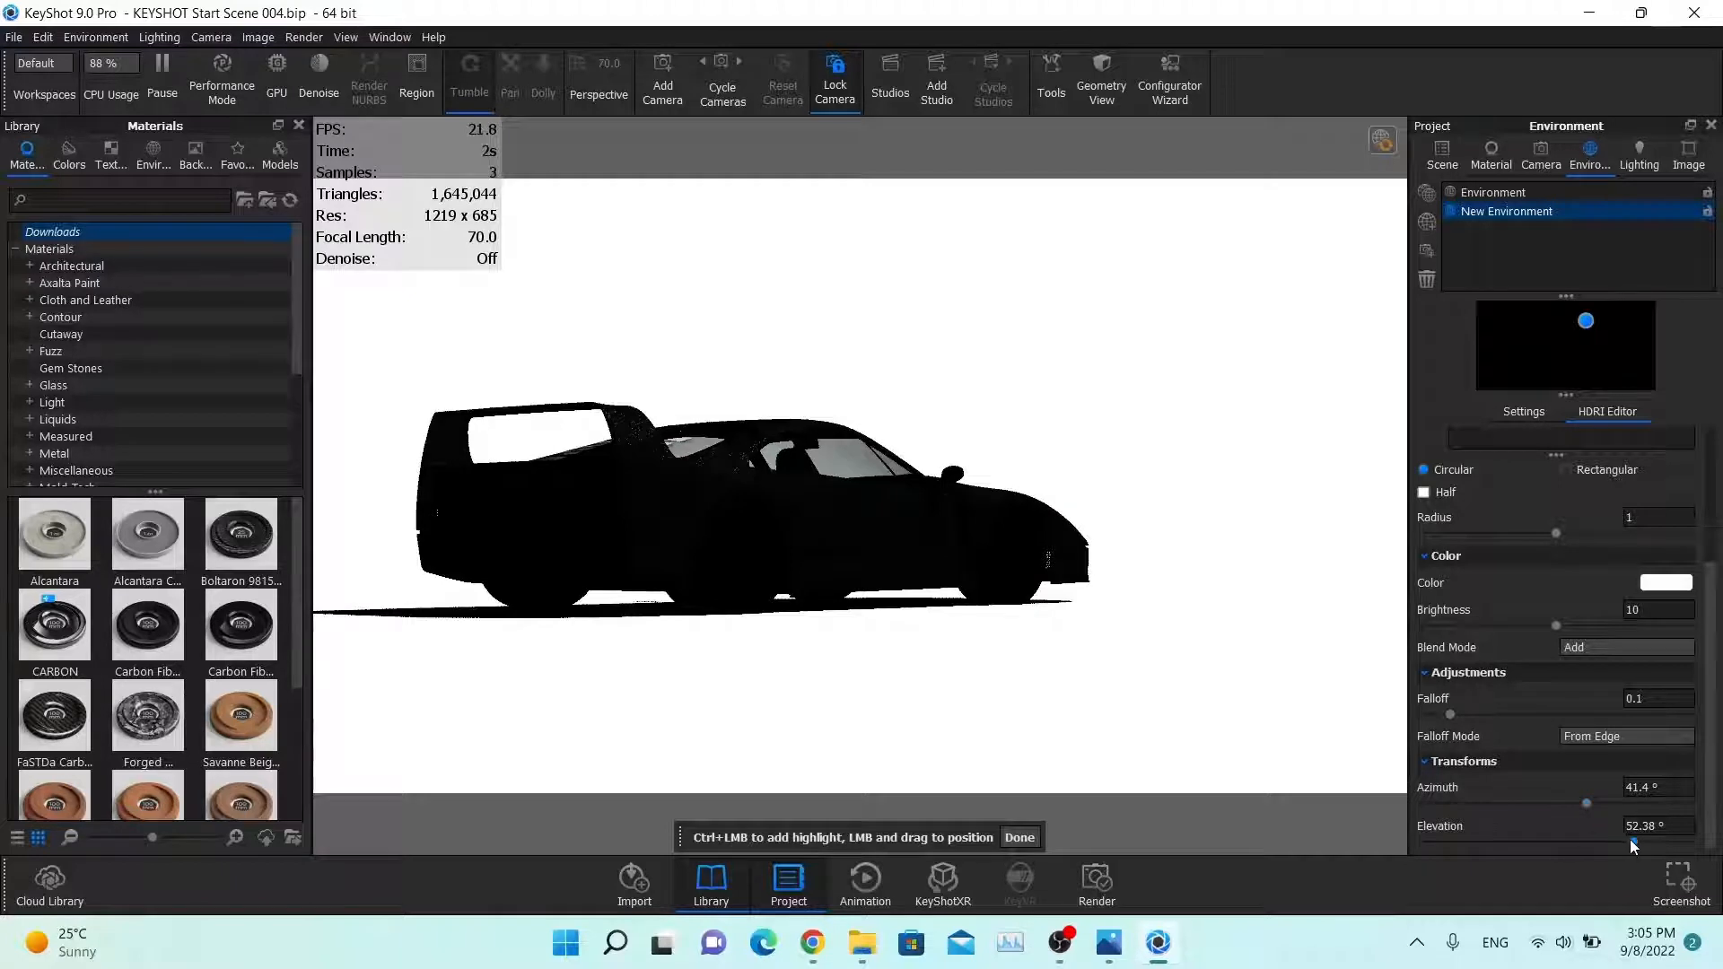
drag(1629, 841, 1635, 840)
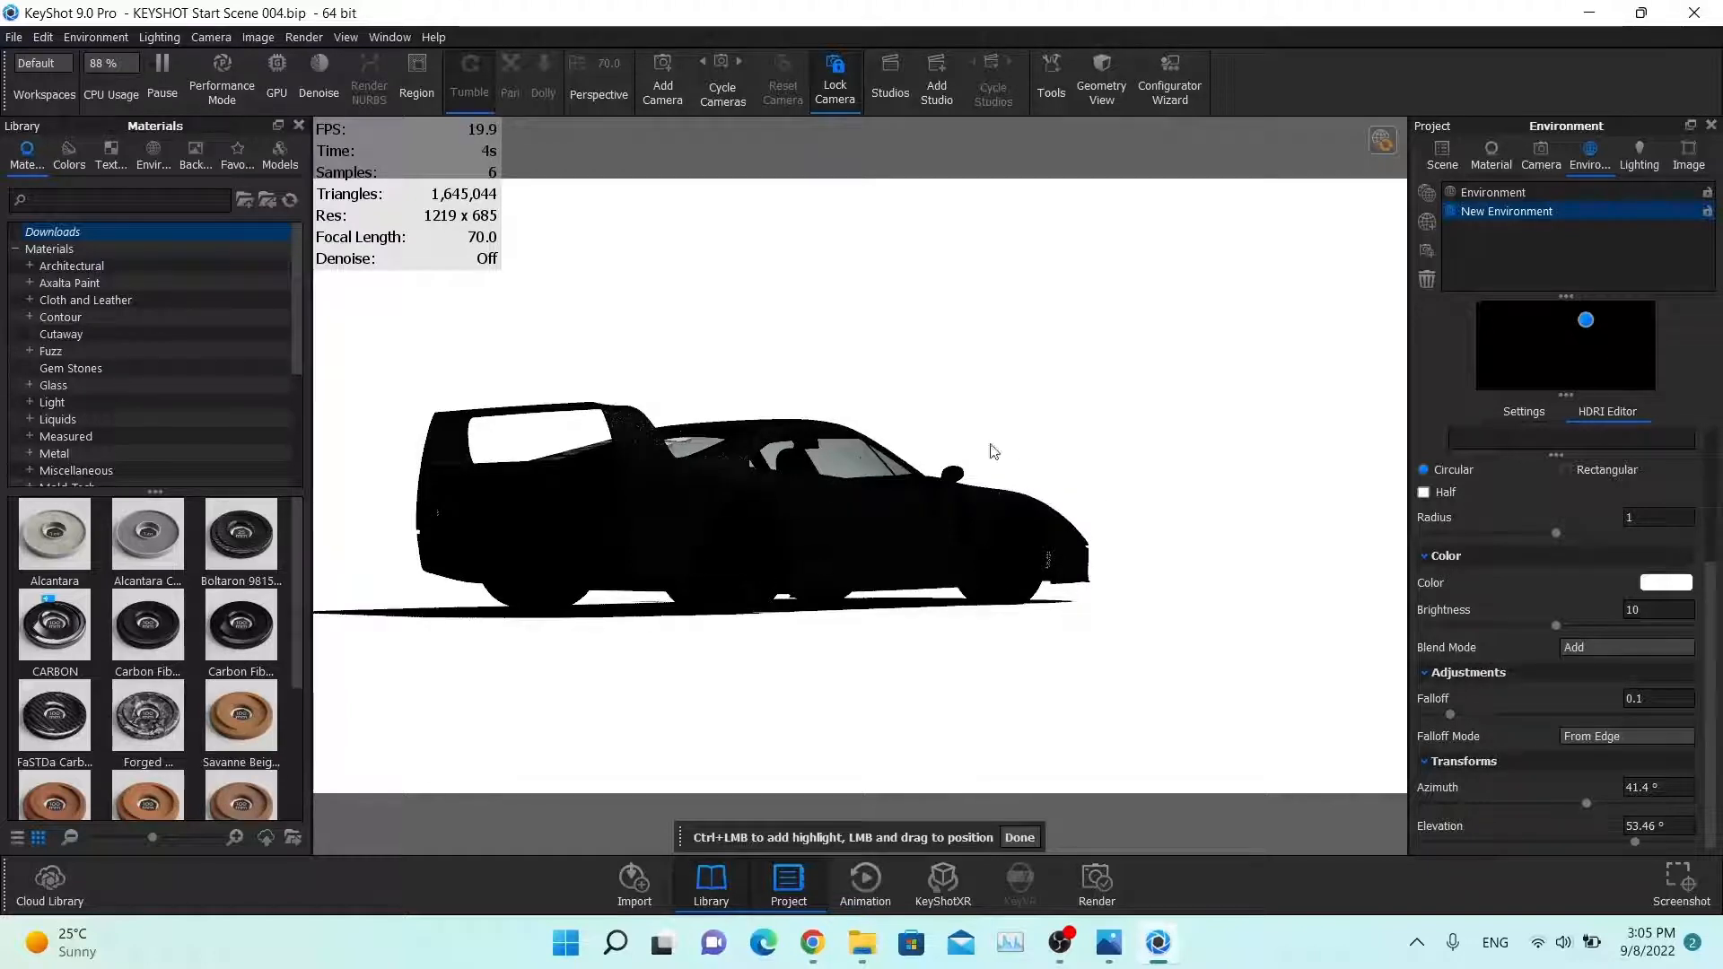
Step: Set the pin's azimuth to 40.5° and elevation to 53.12°, finish placing it and generate the full-resolution HDRI
click(1685, 786)
text(40.5)
key(Tab)
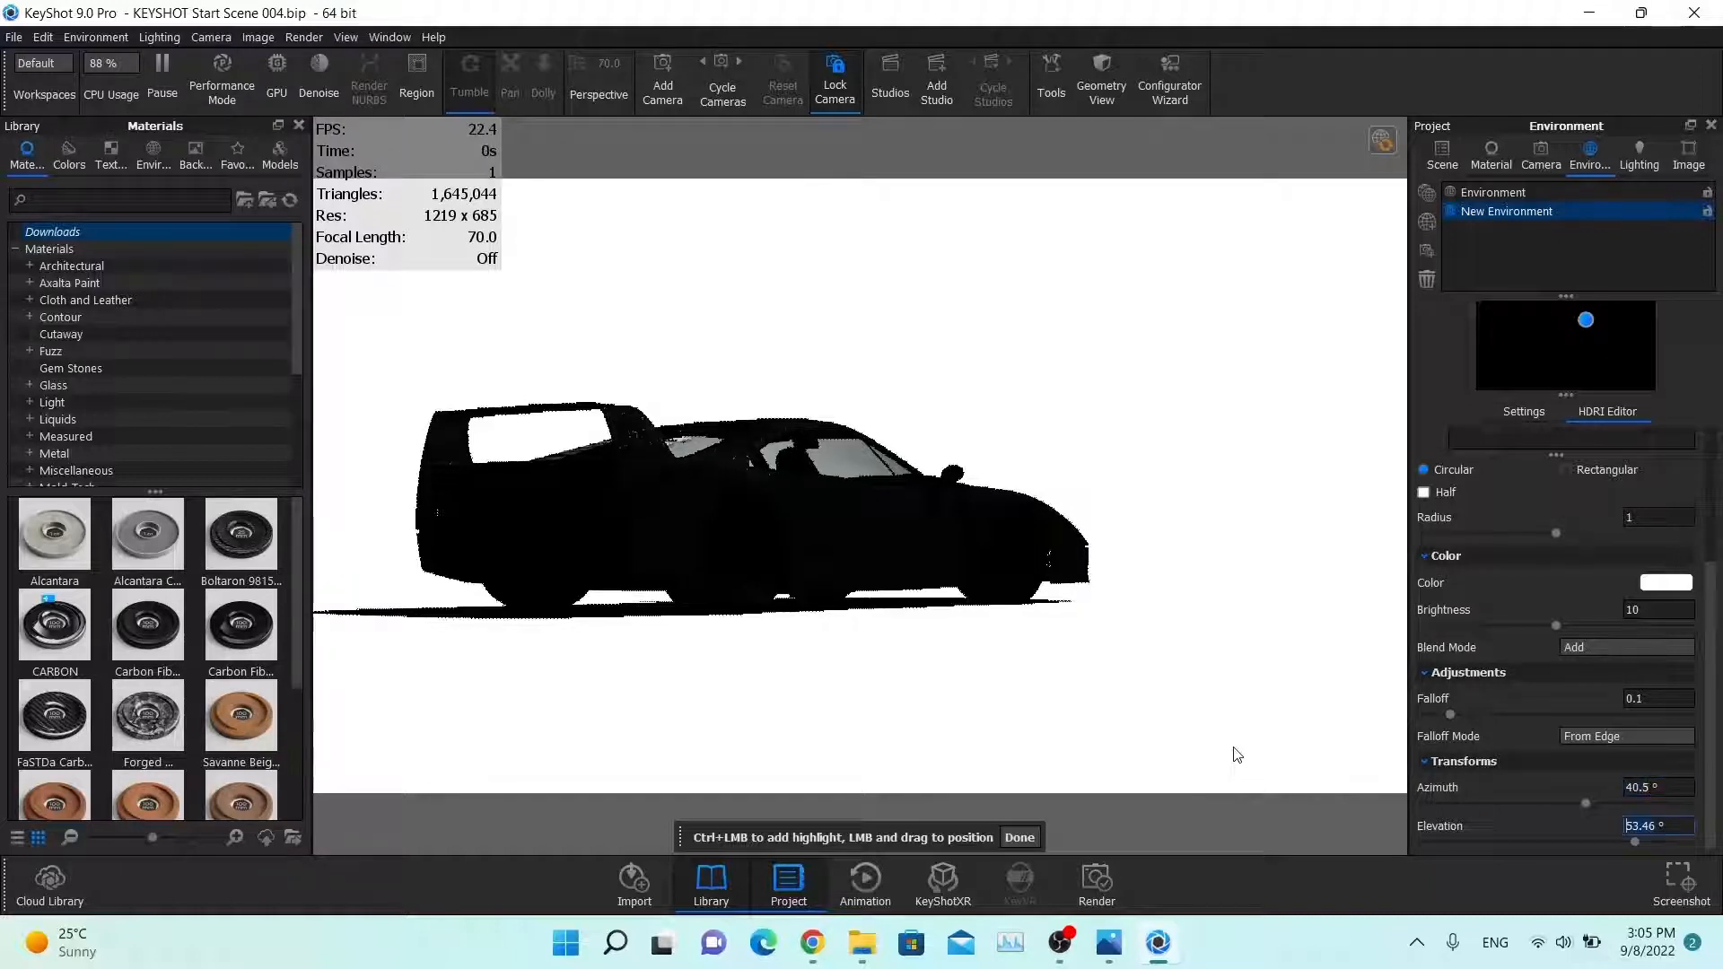
text(53.)
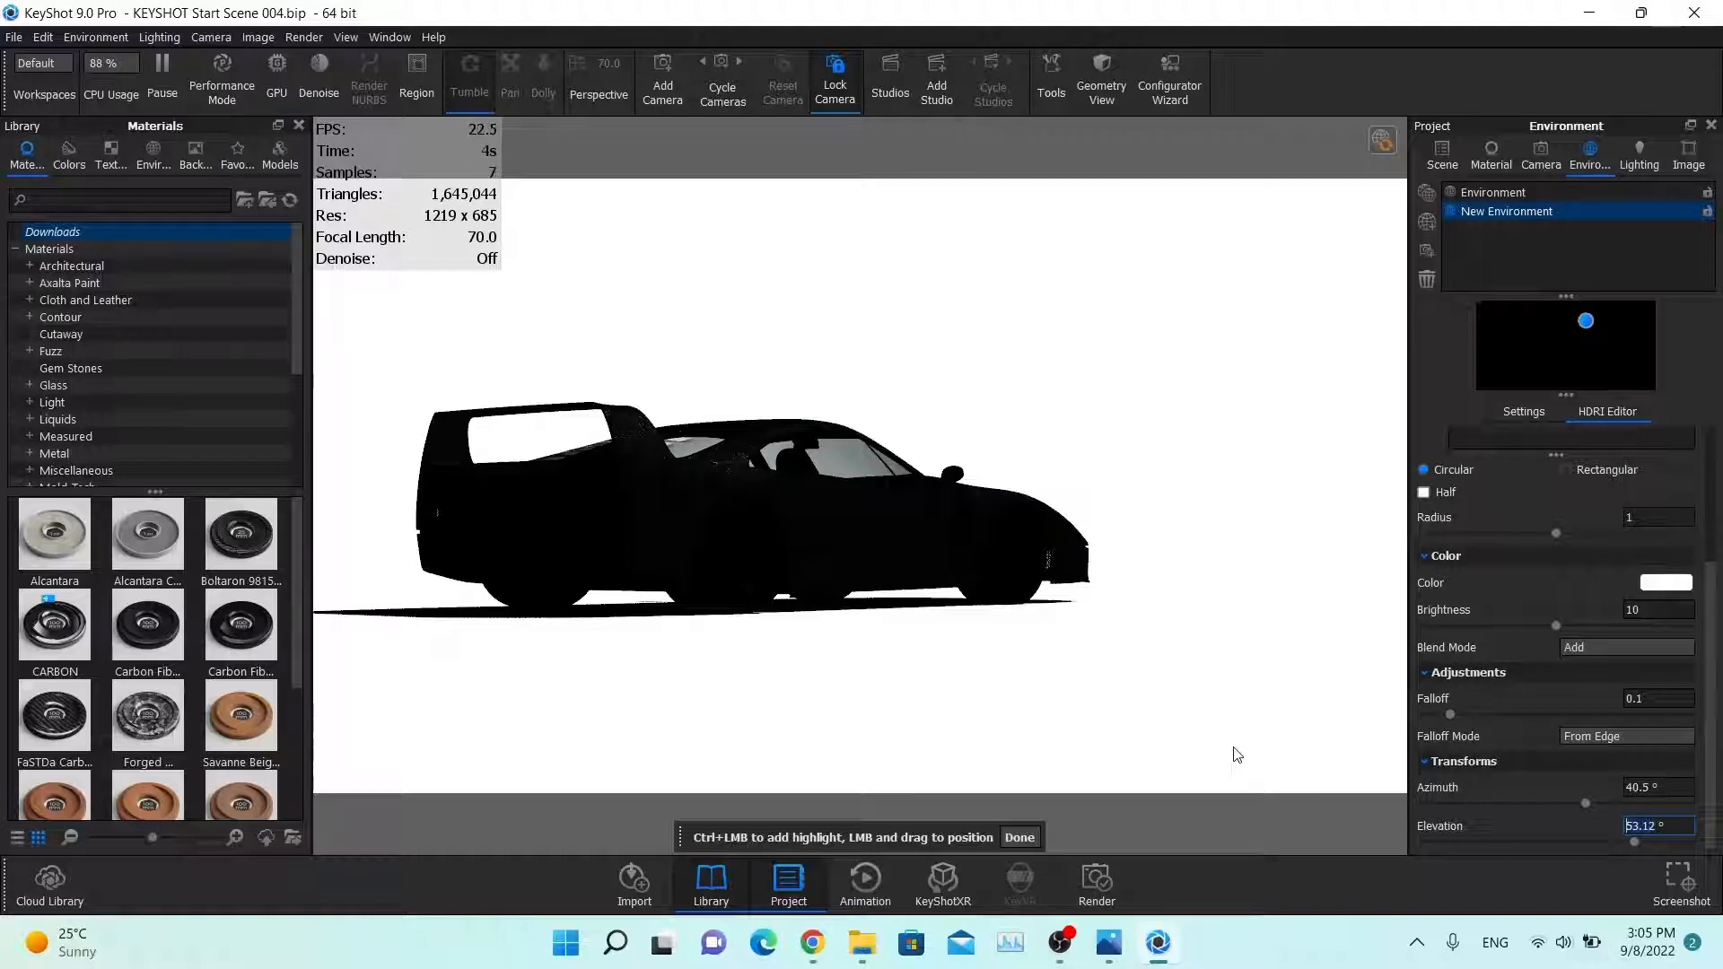
key(Return)
click(1021, 838)
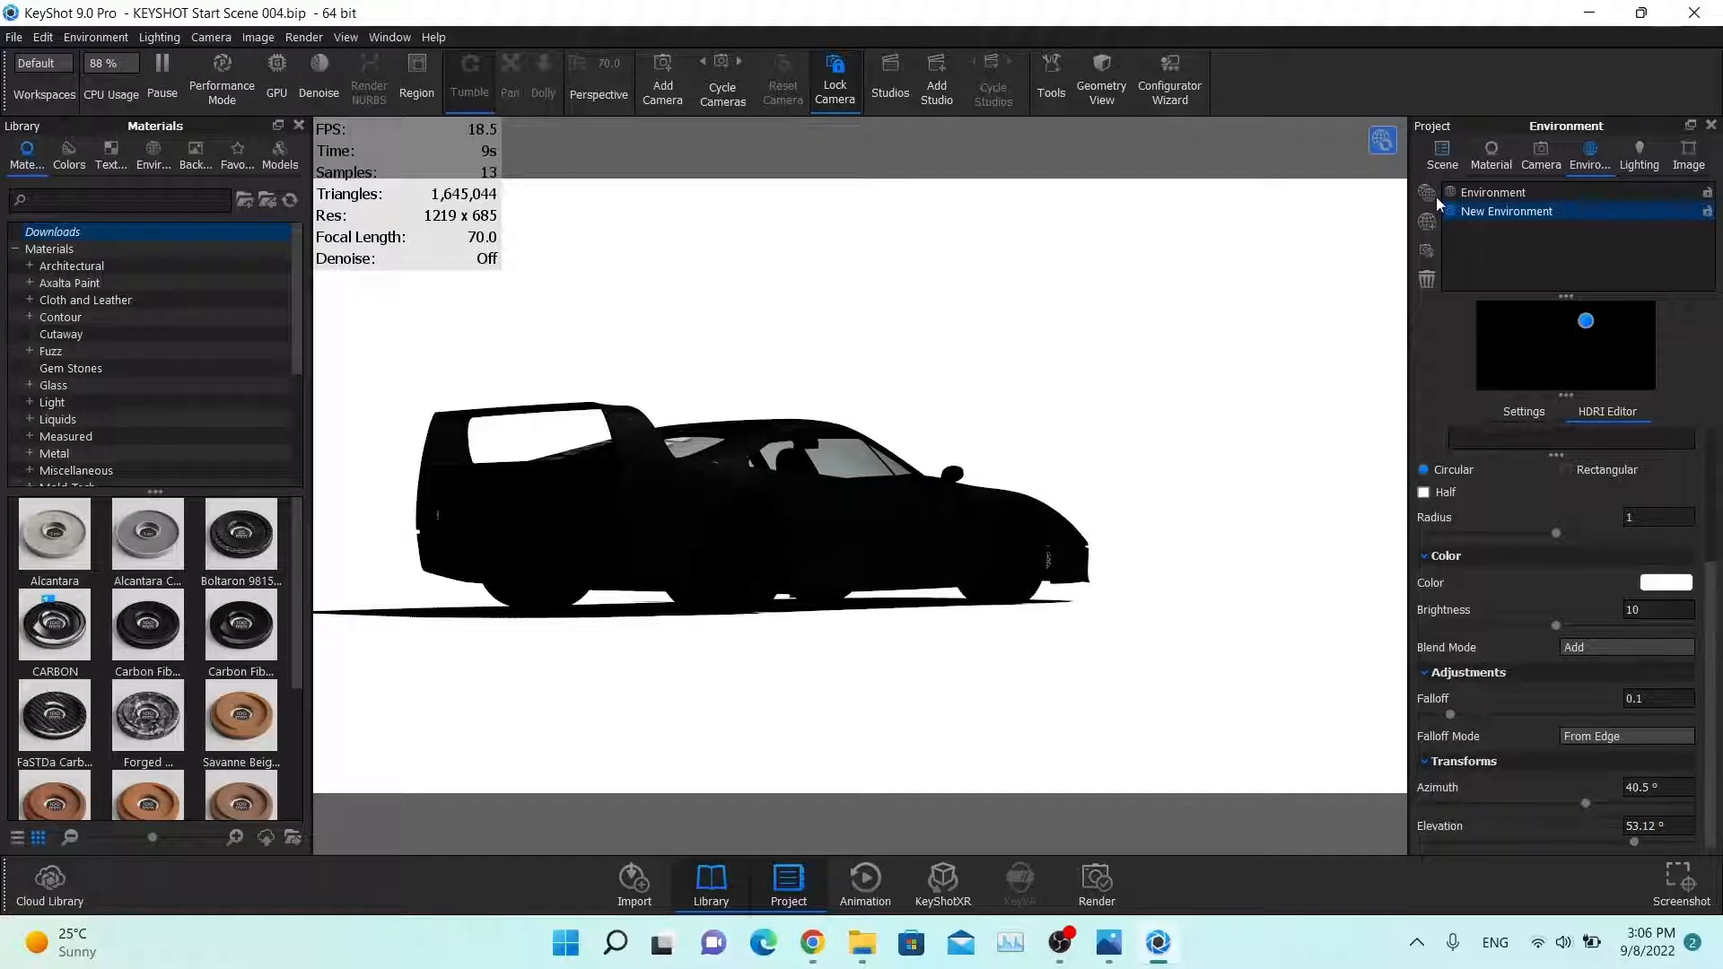
click(1379, 140)
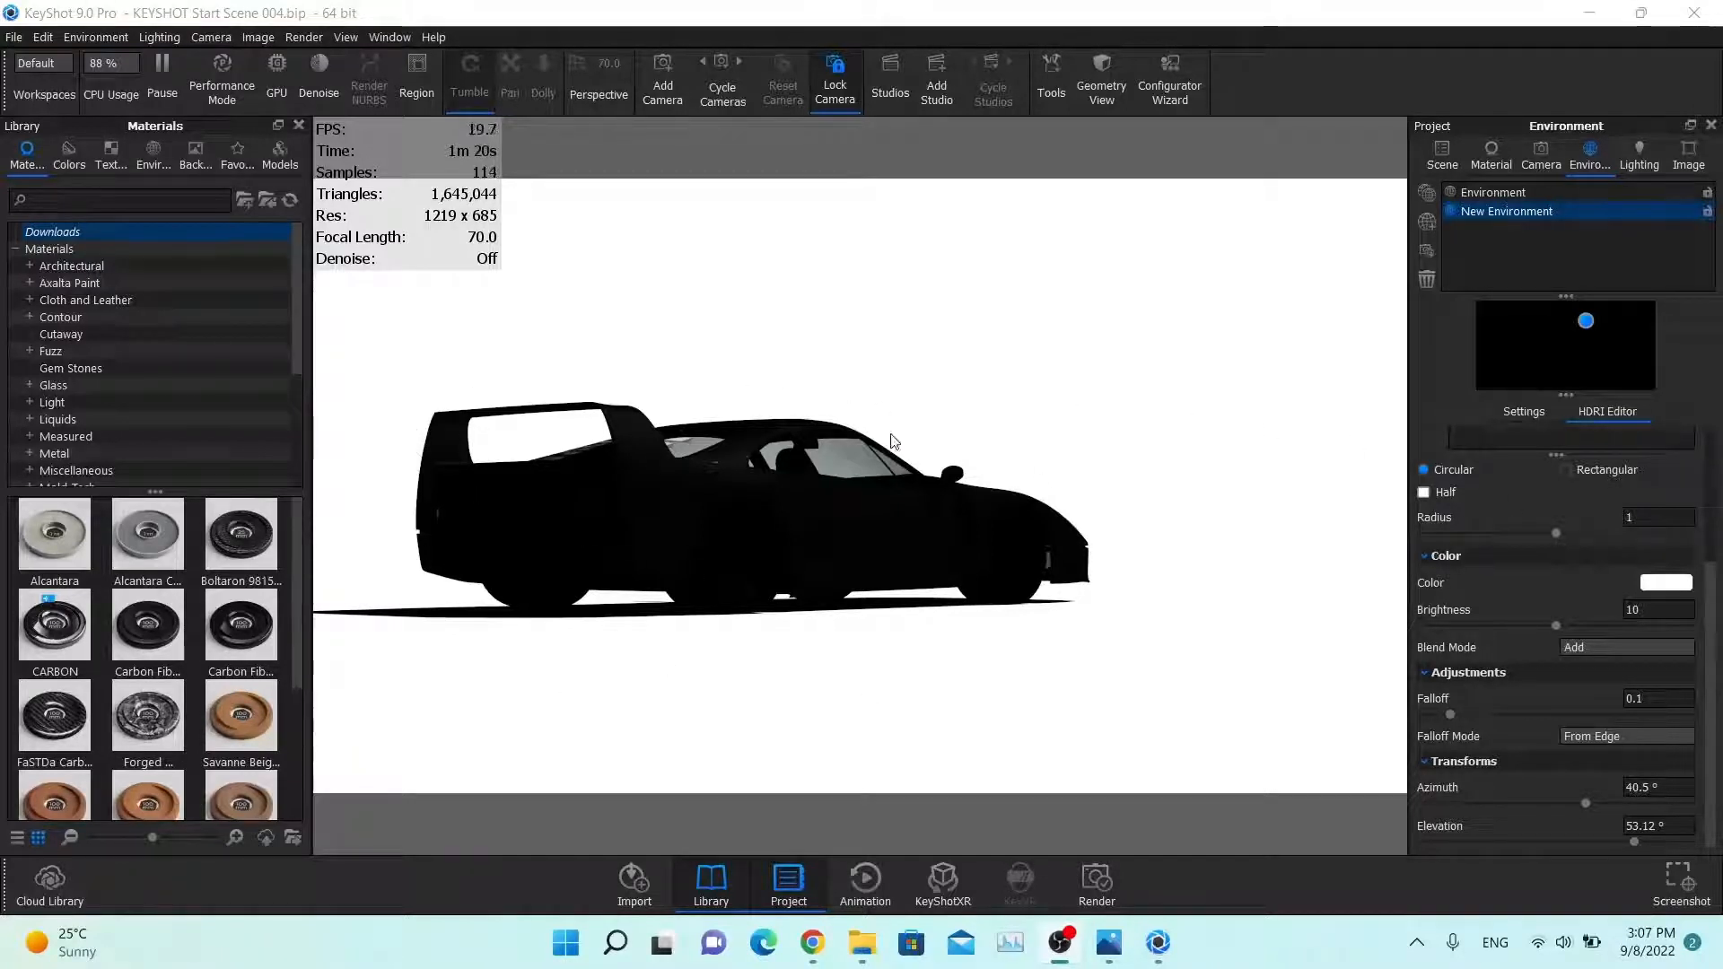
Step: Rename the new environment as Shadow Environment
scroll(1581, 551, up, 4)
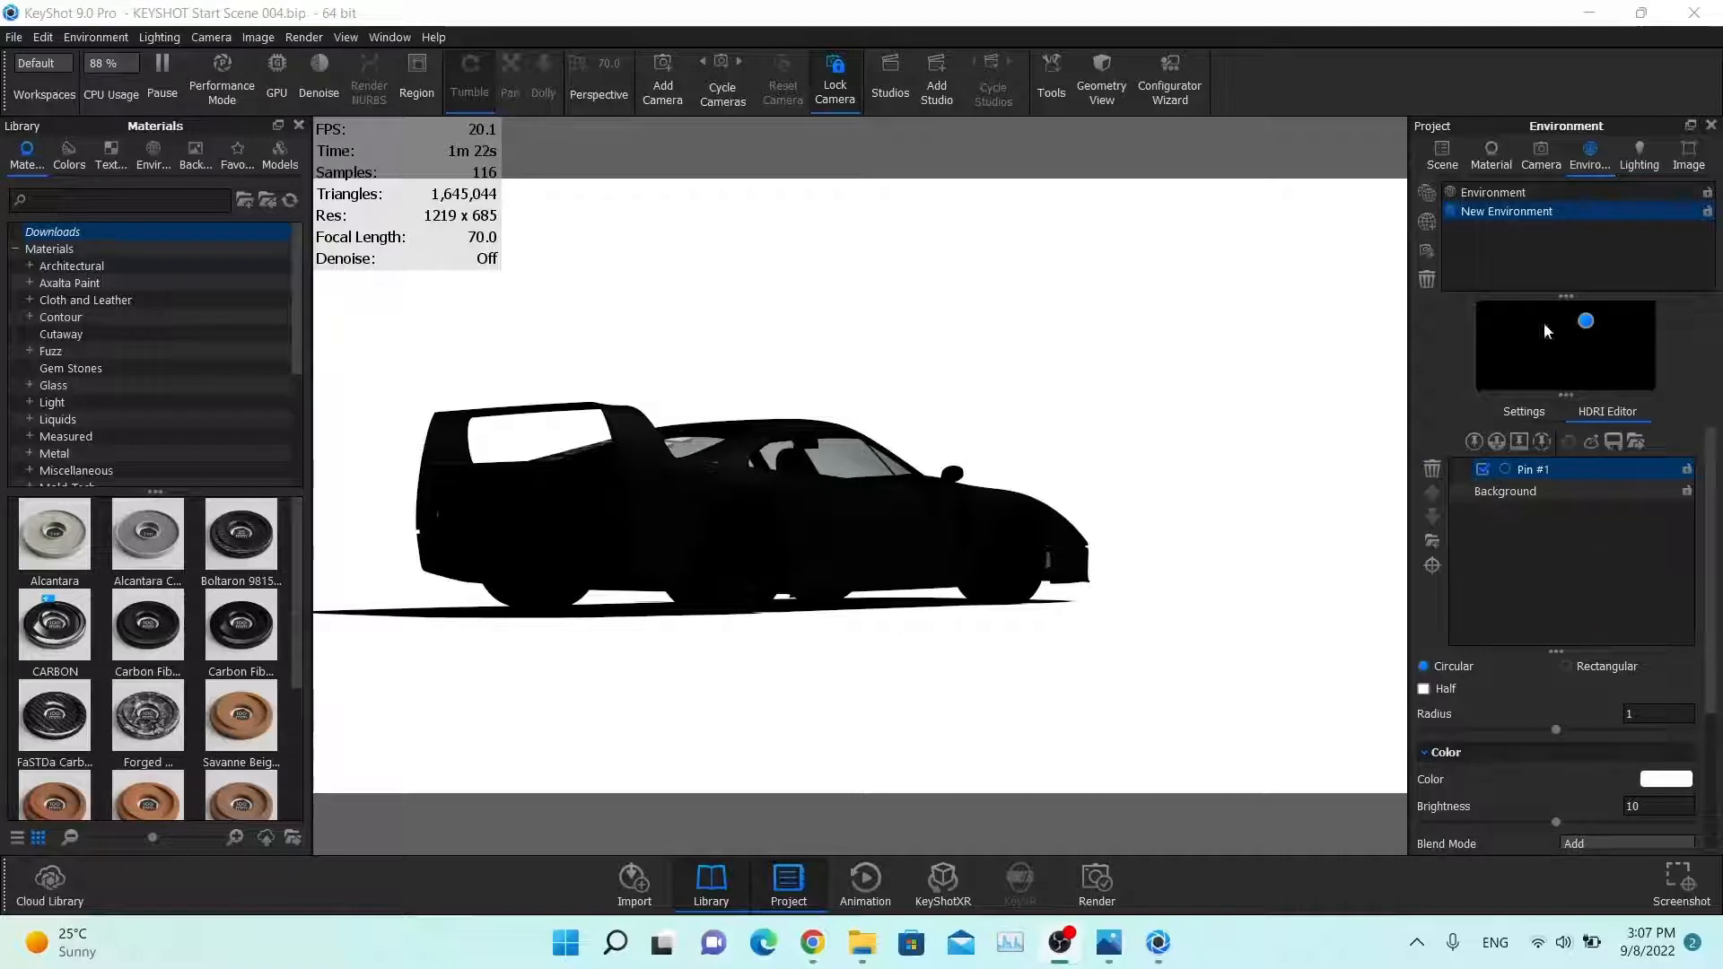
right_click(1536, 210)
click(1586, 244)
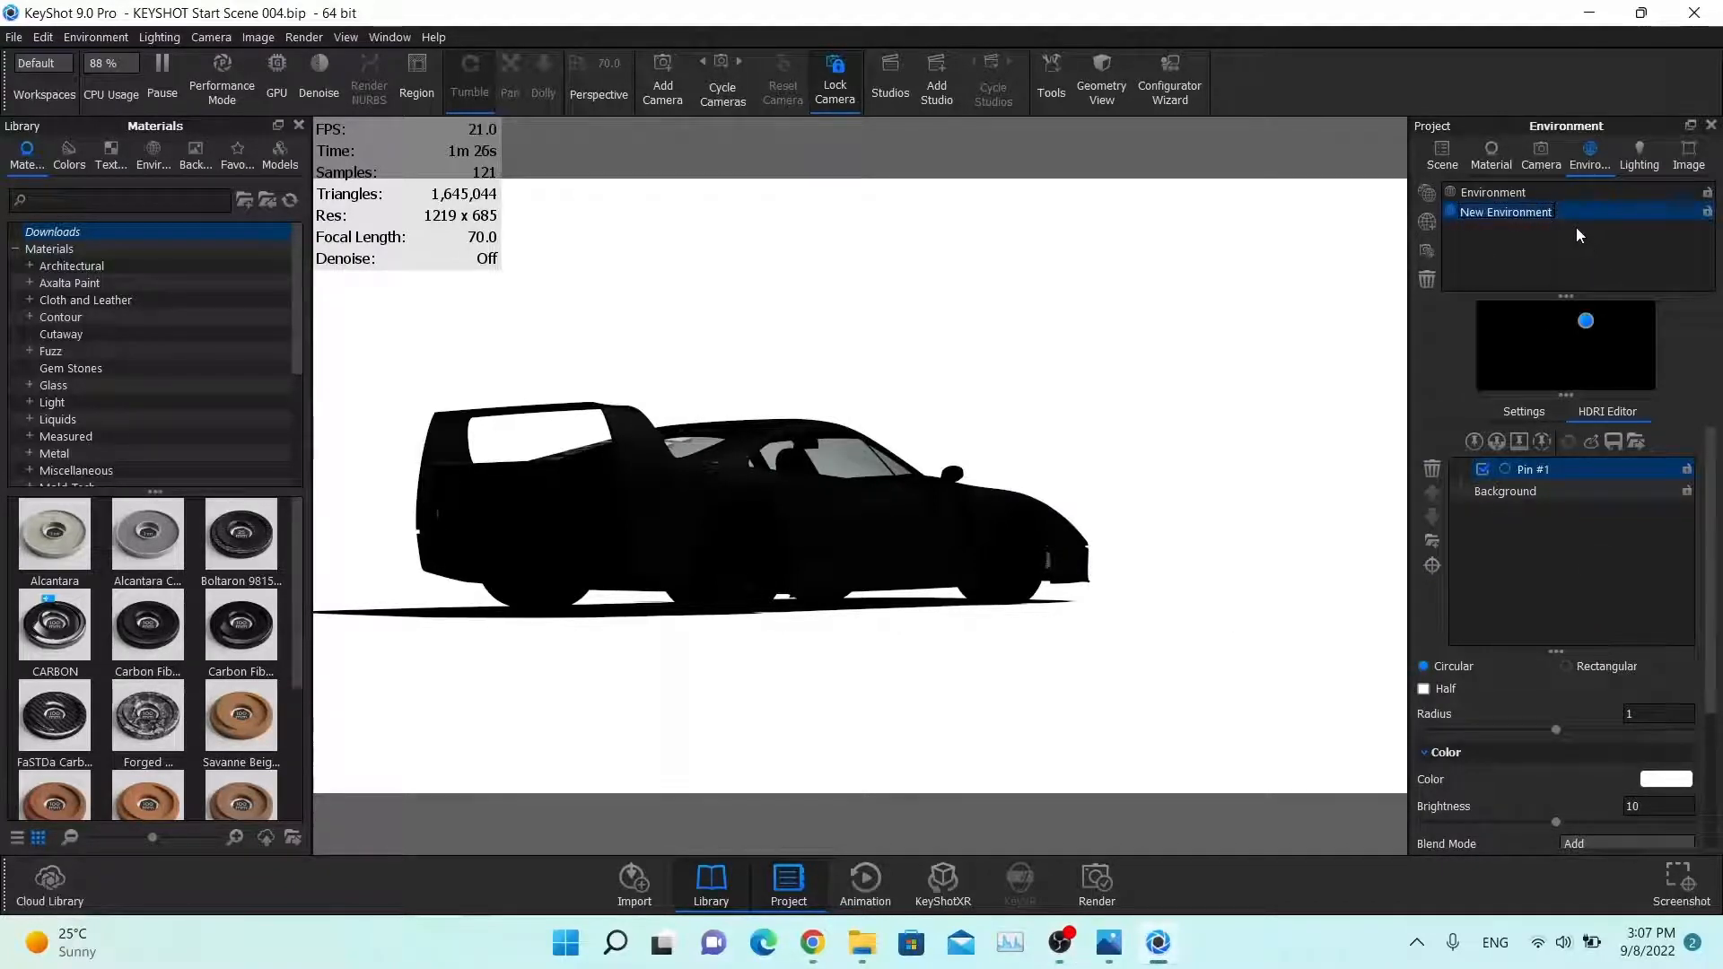
text(Shaf)
key(BackSpace)
text(dow )
text(Env)
text(irnome)
key(BackSpace)
key(BackSpace)
key(BackSpace)
text(onment)
key(Return)
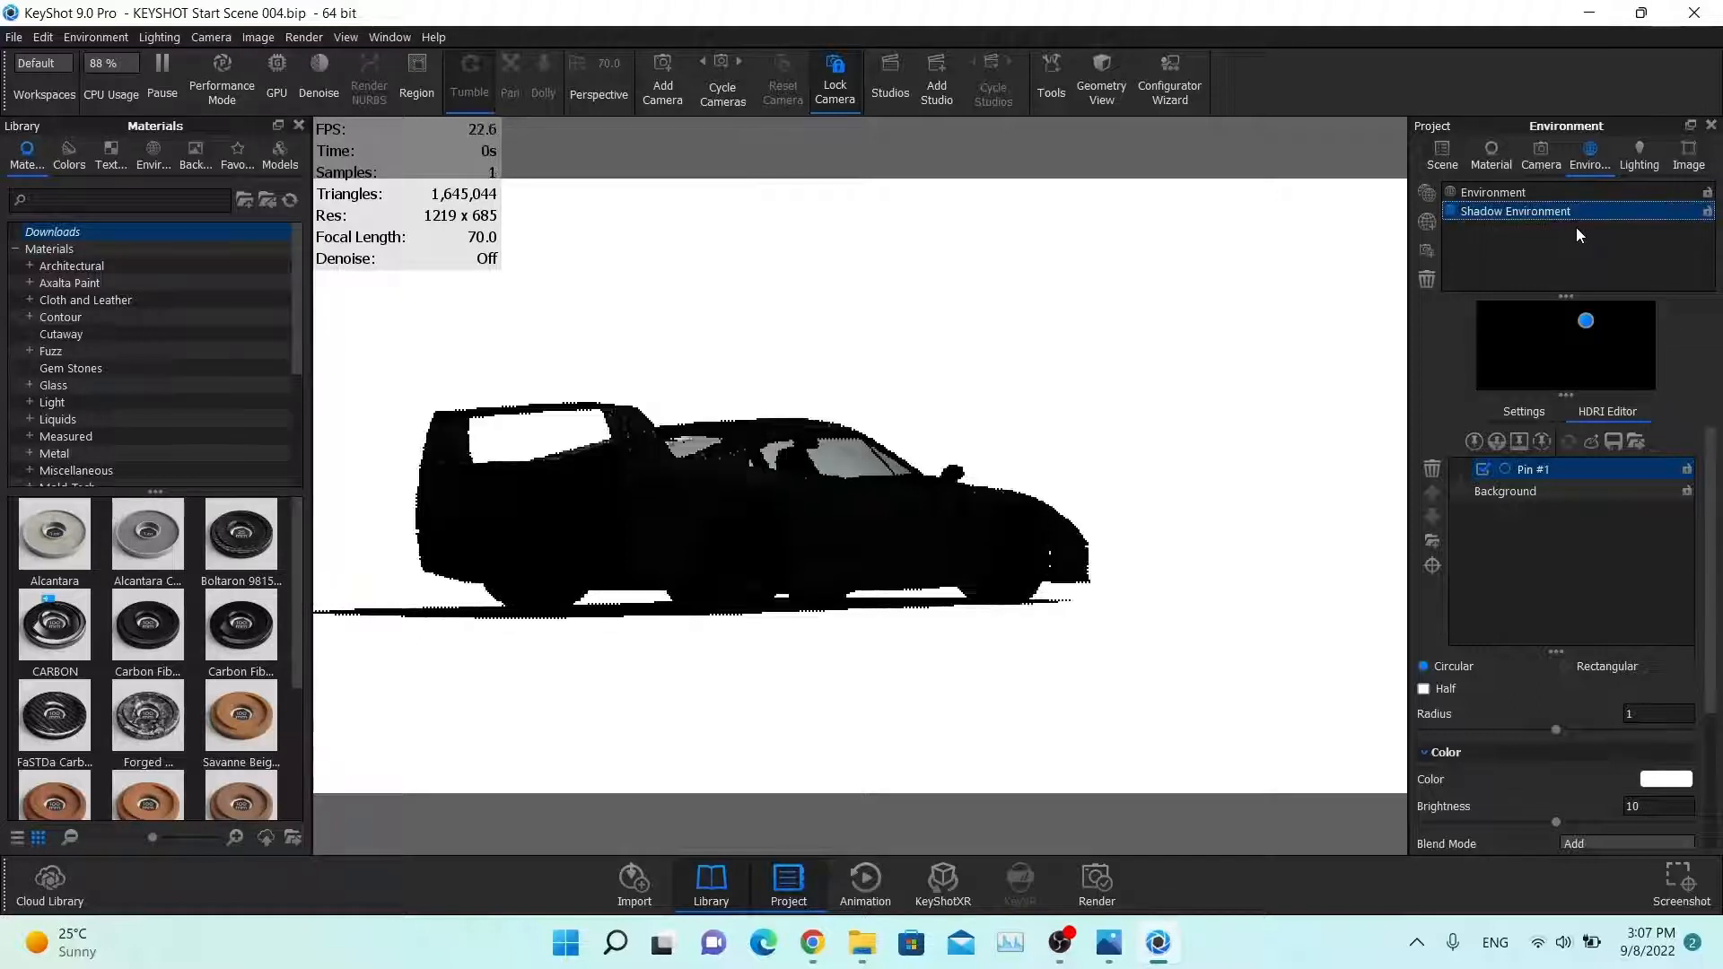
Step: Add another new environment with a 10000 x 5000 HDRI resolution and a black background
click(1427, 224)
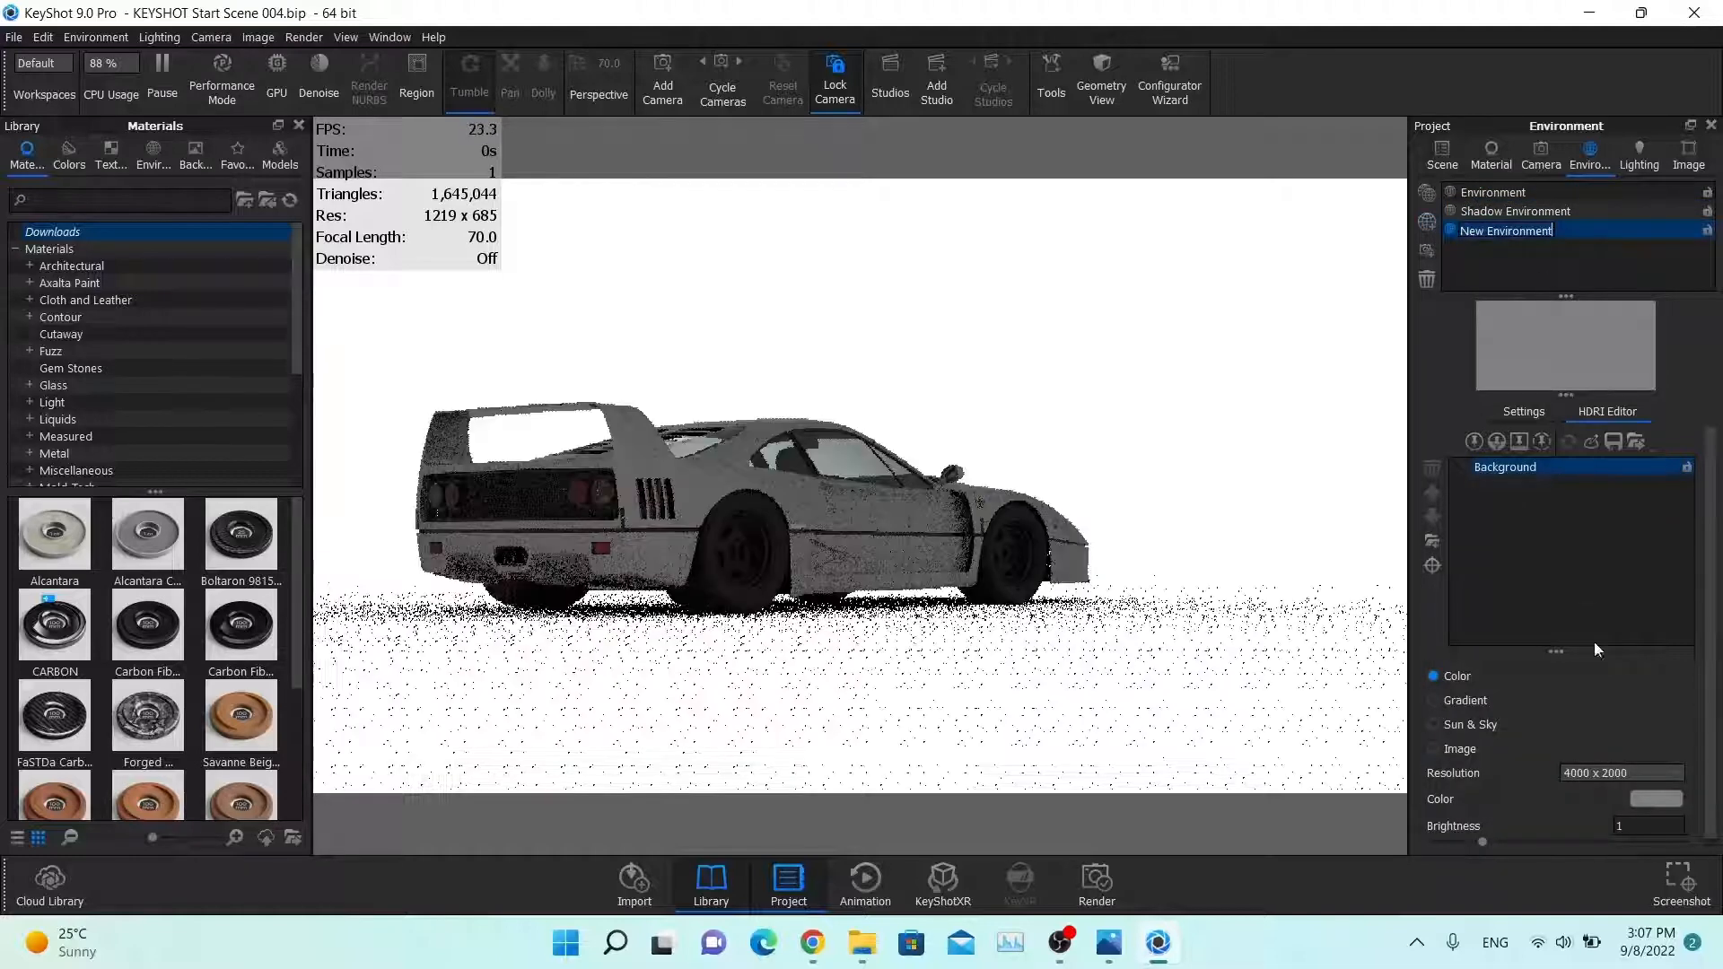
click(1593, 772)
click(1590, 826)
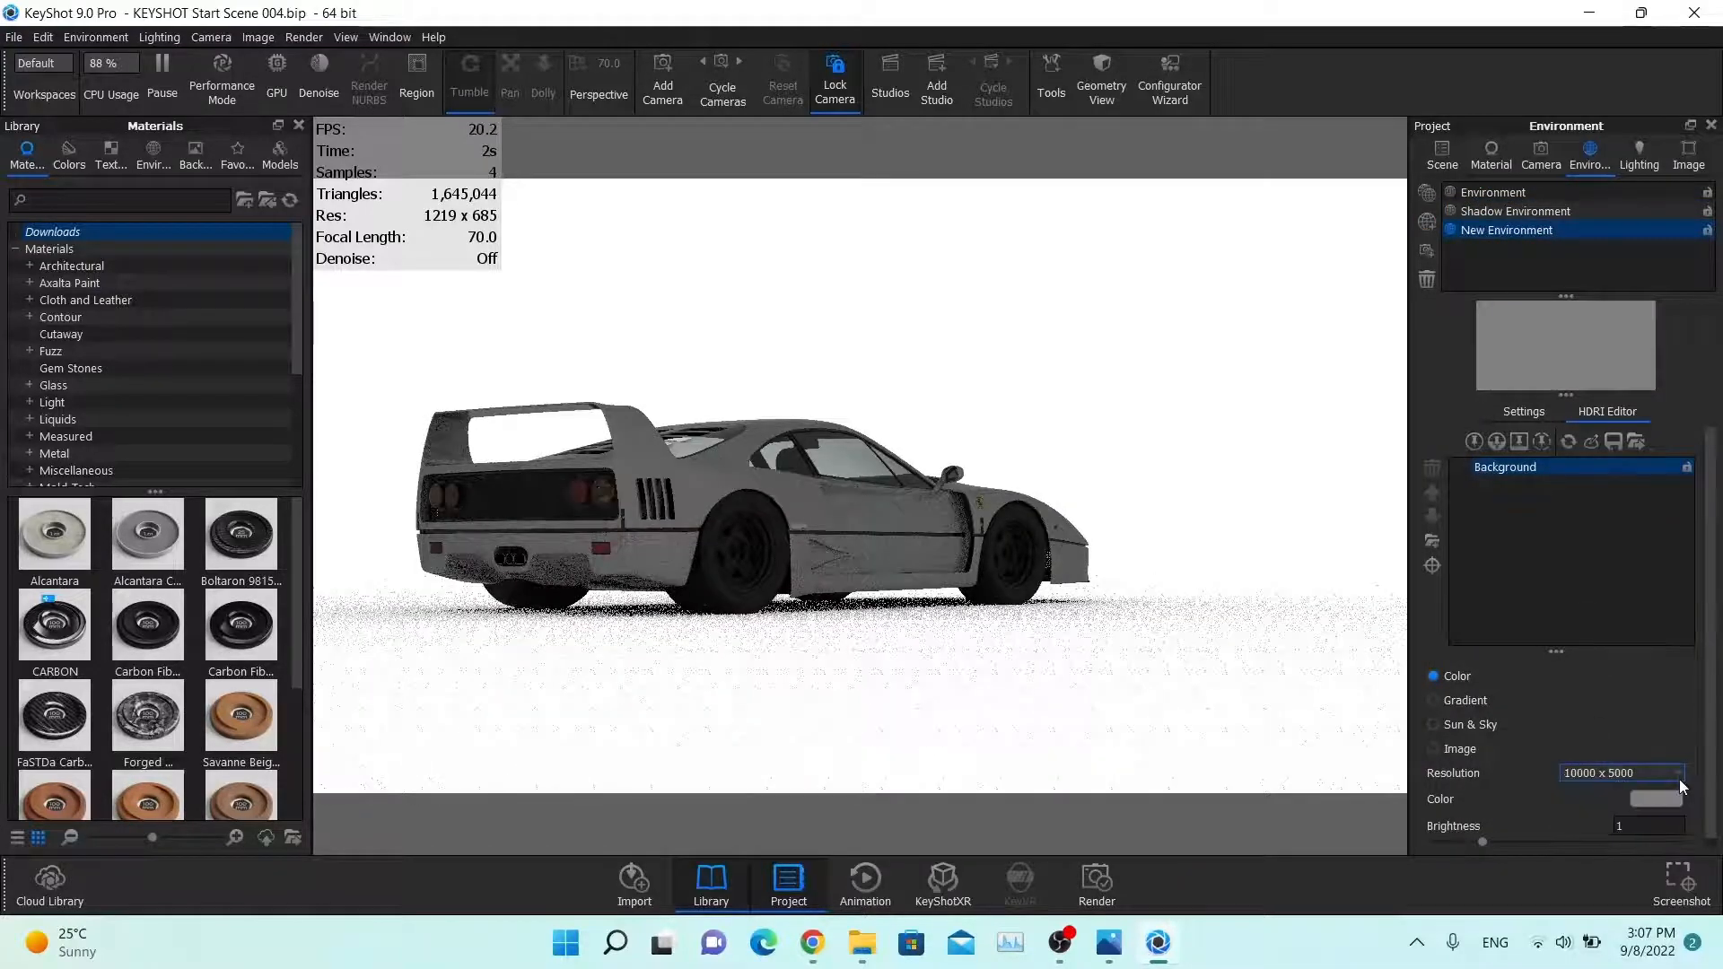
click(1652, 800)
drag(1188, 314, 764, 835)
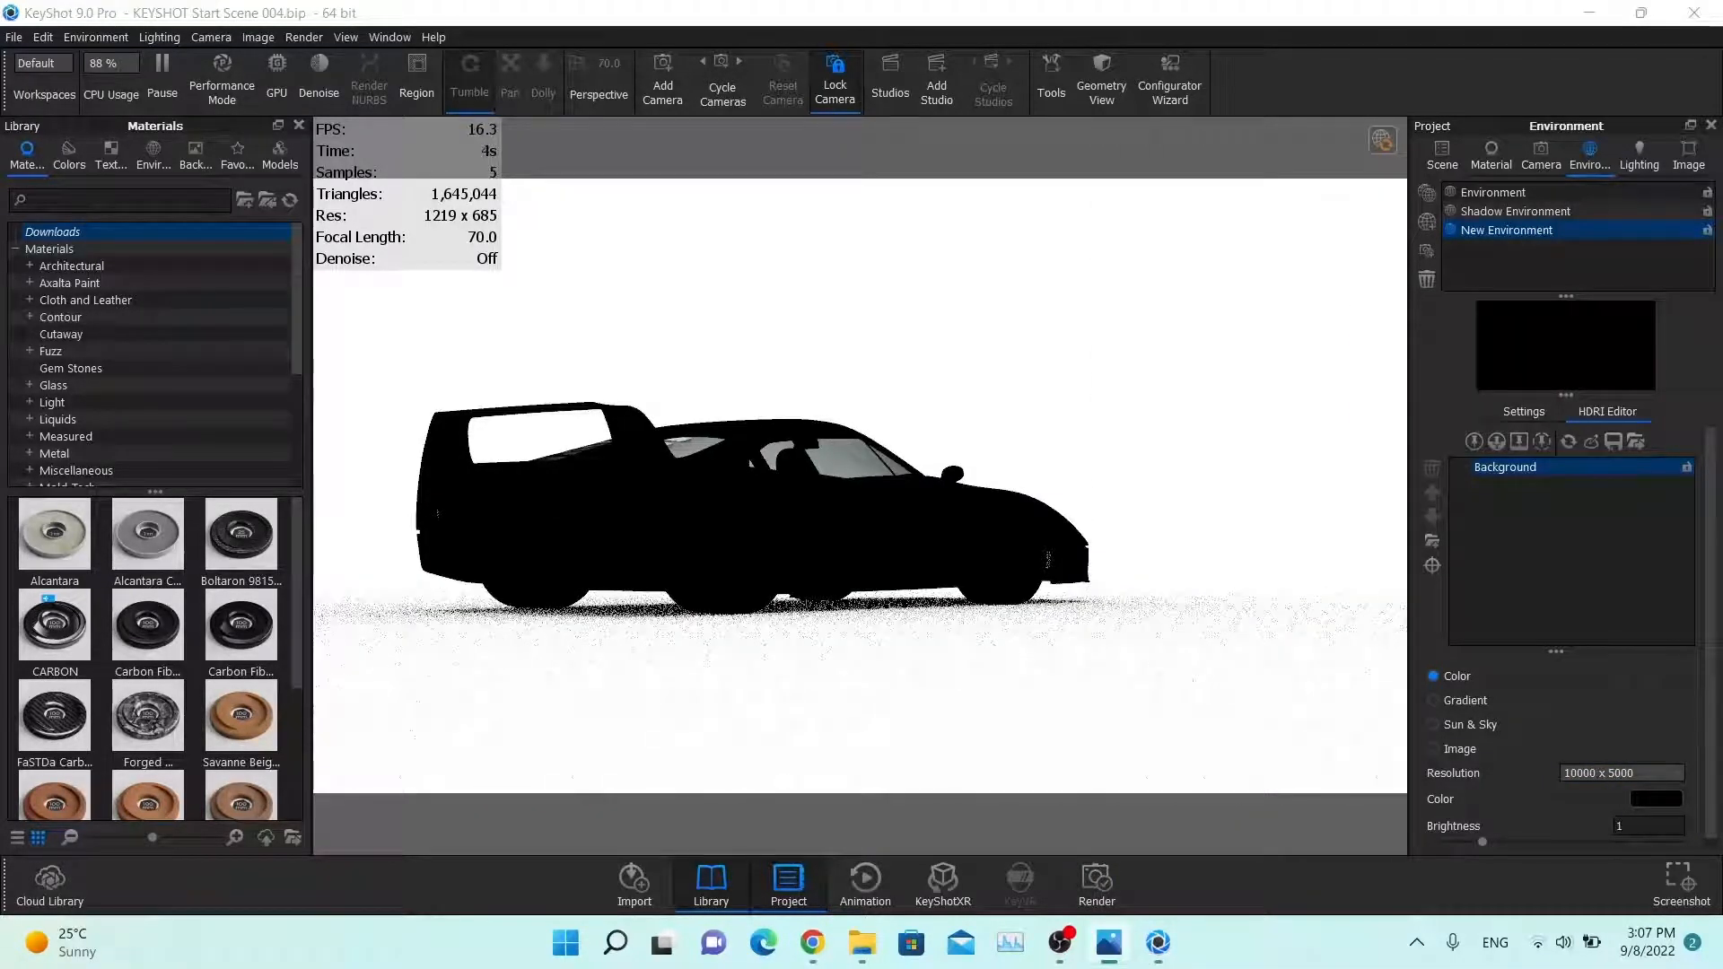
Step: Add a rectangular light pin to the new environment and set its size to X 30 and Y 60
click(1473, 441)
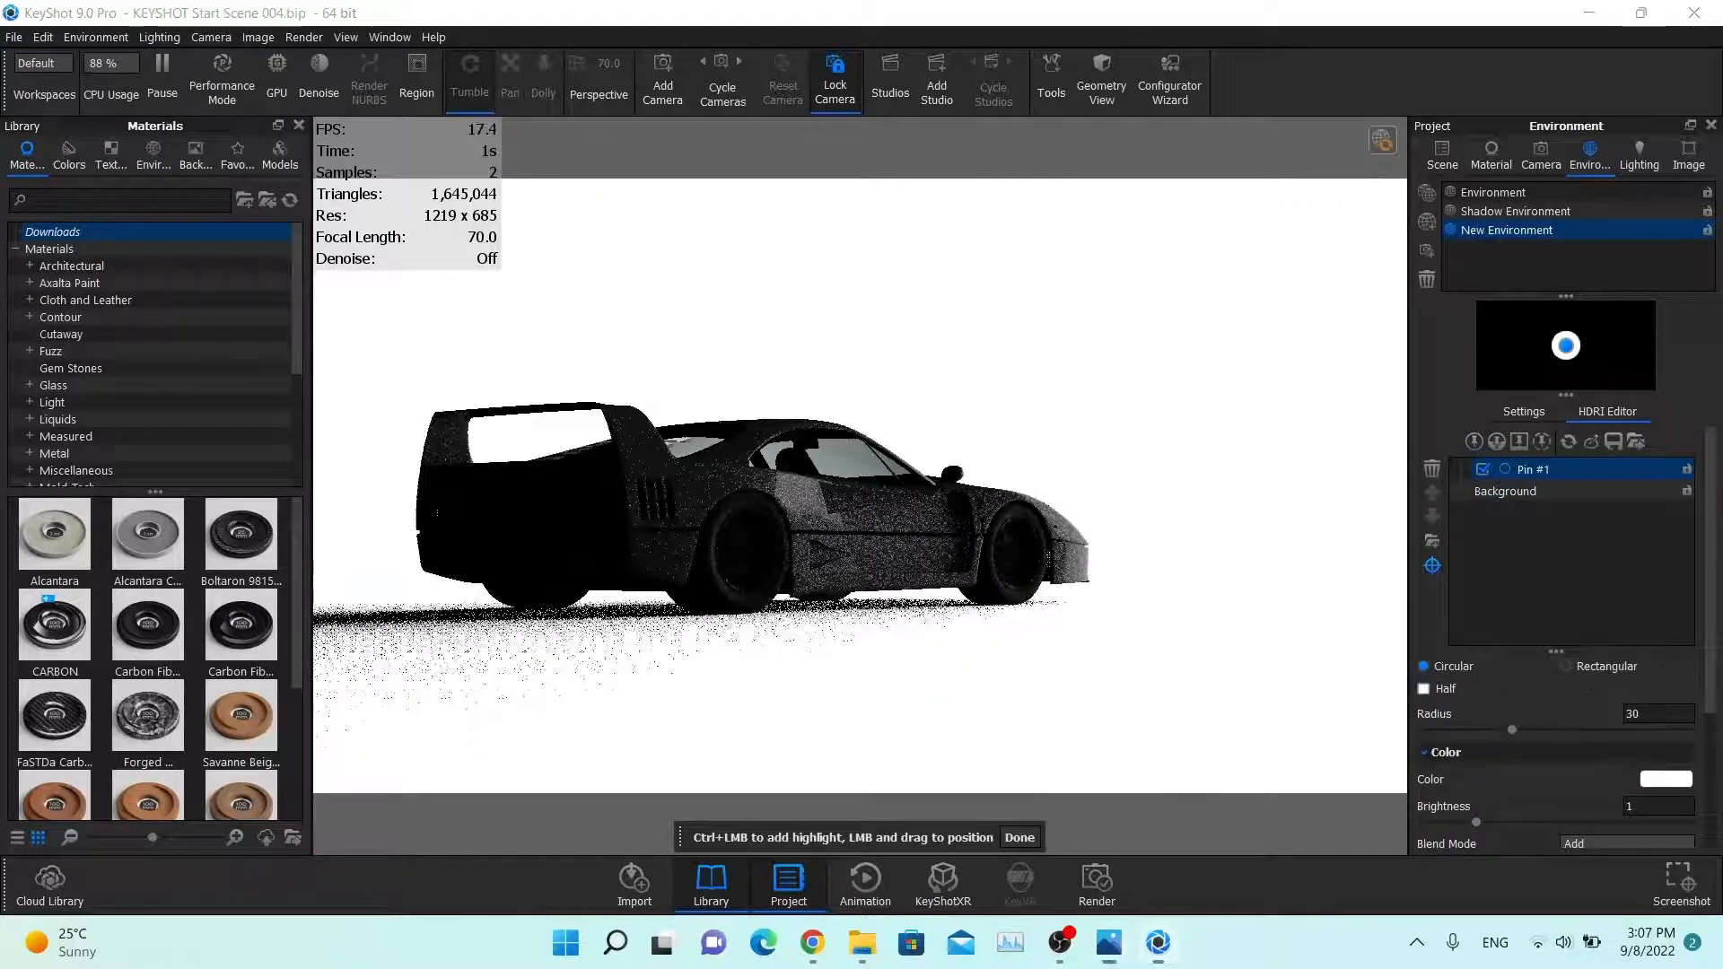
click(1572, 664)
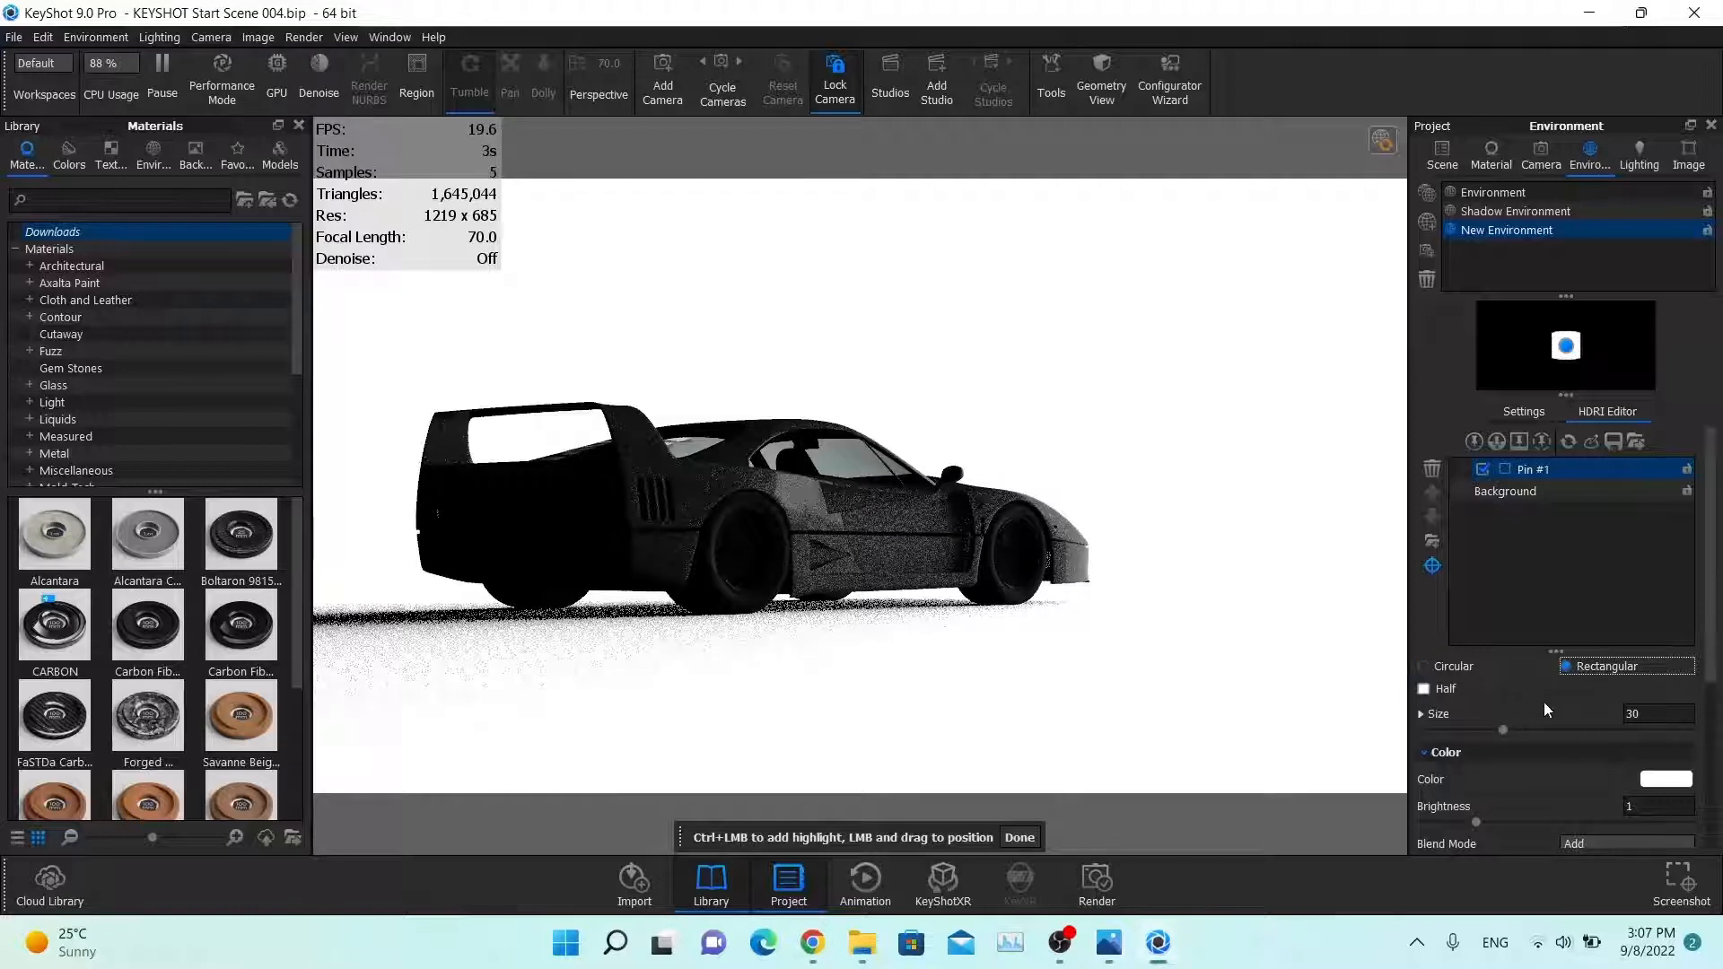
click(1444, 714)
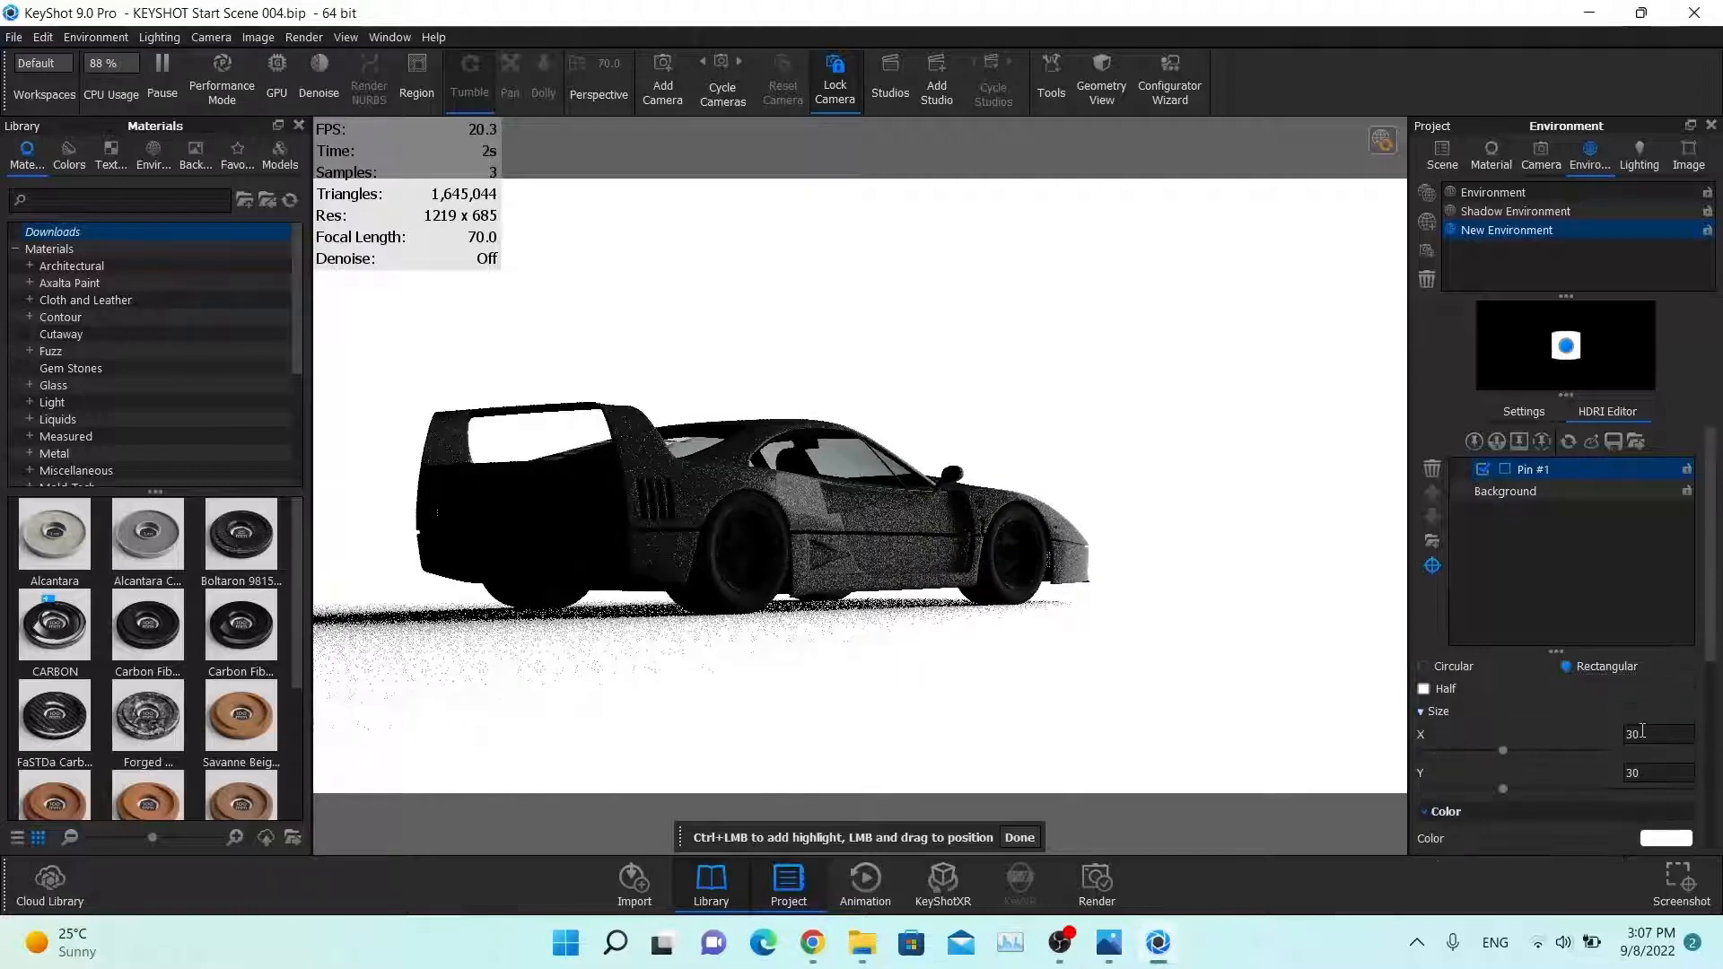
text(60)
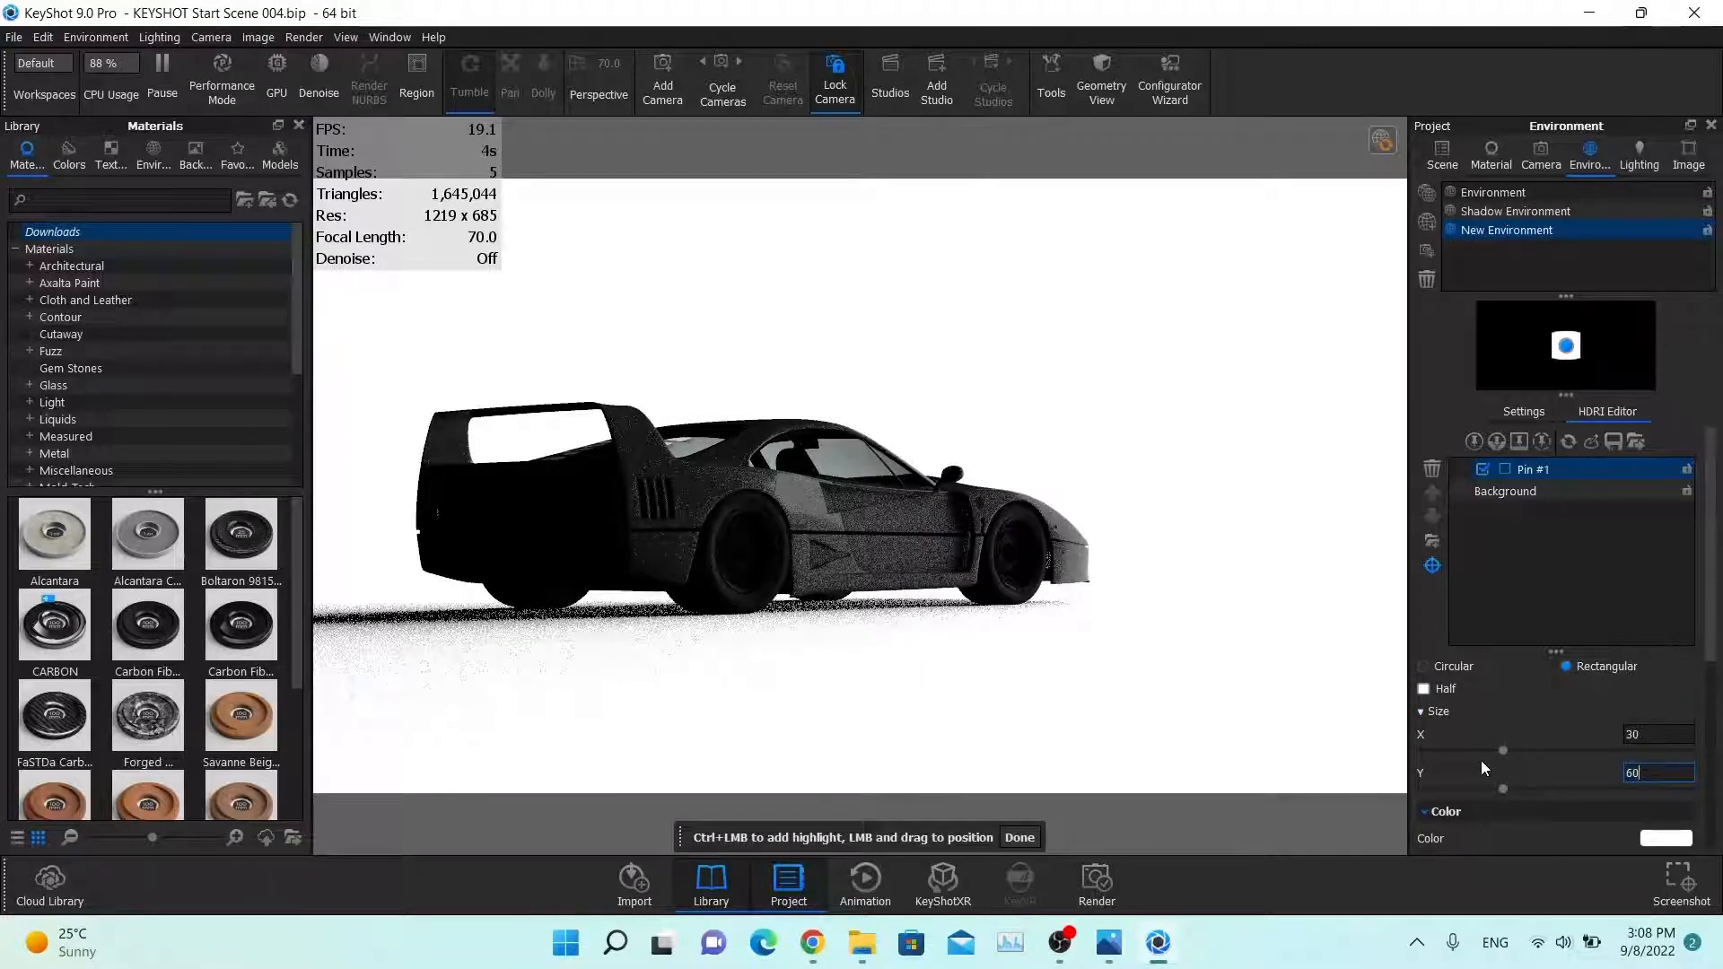
key(Return)
Step: Set the rectangular pin's brightness to 5 and its falloff to 1
scroll(1535, 709, down, 3)
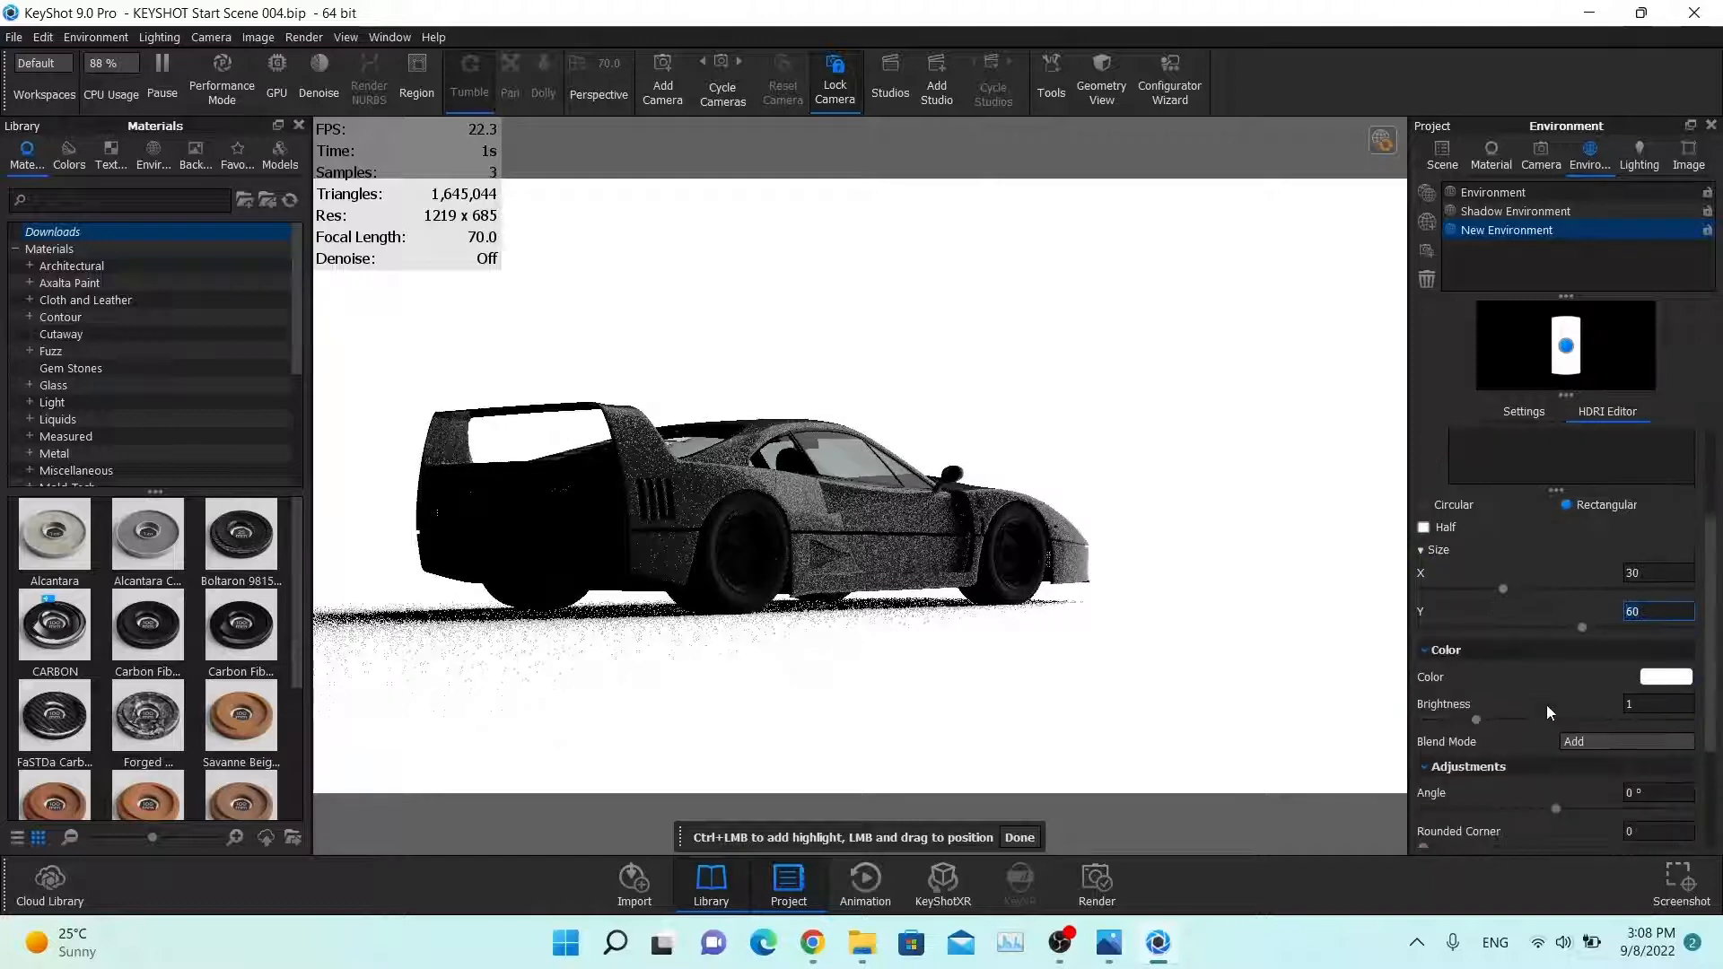
double_click(1659, 709)
text(5)
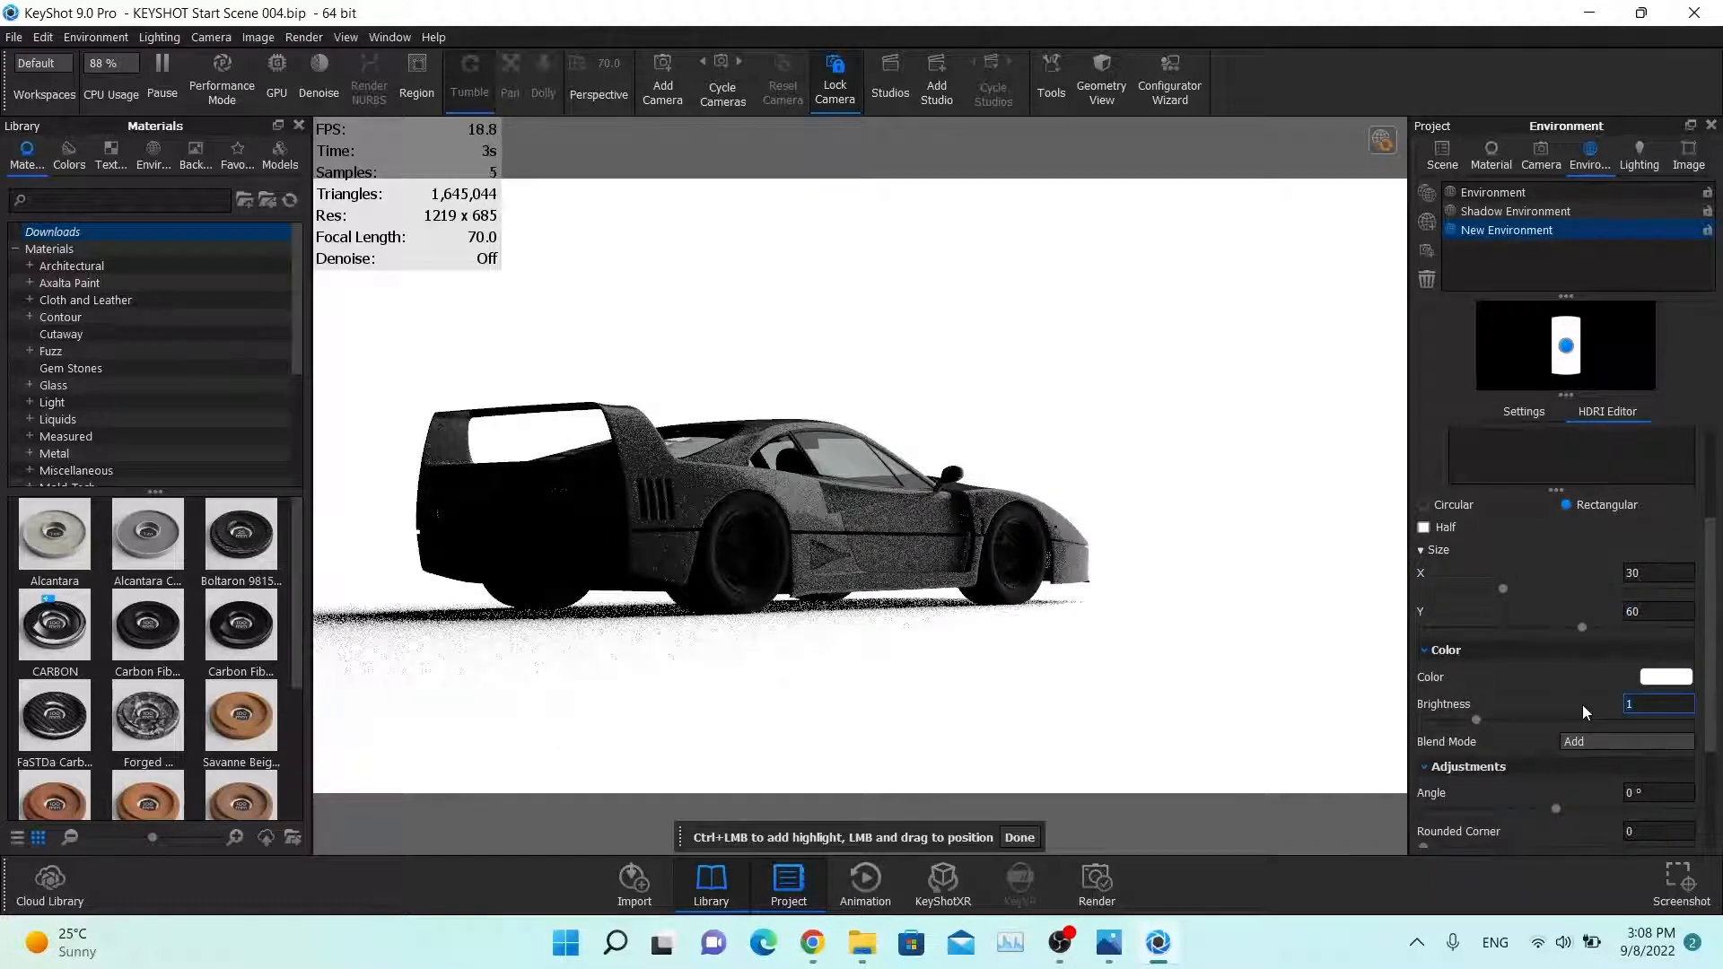
key(Return)
scroll(1581, 703, down, 1)
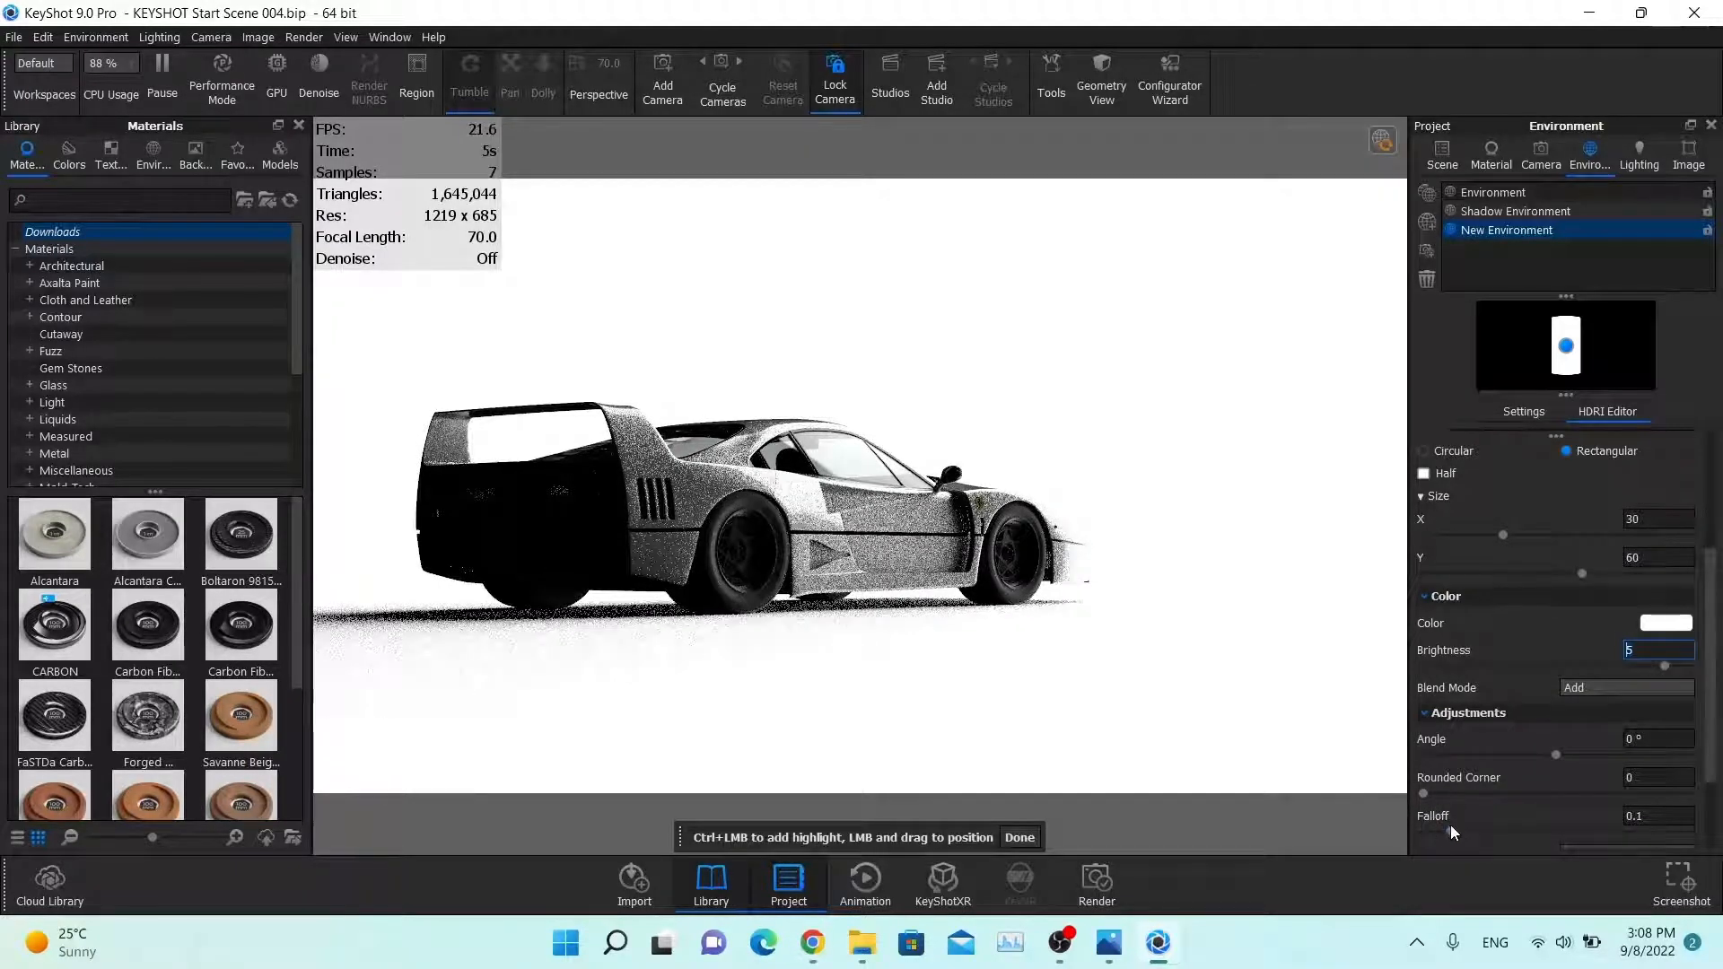
drag(1446, 831, 1688, 830)
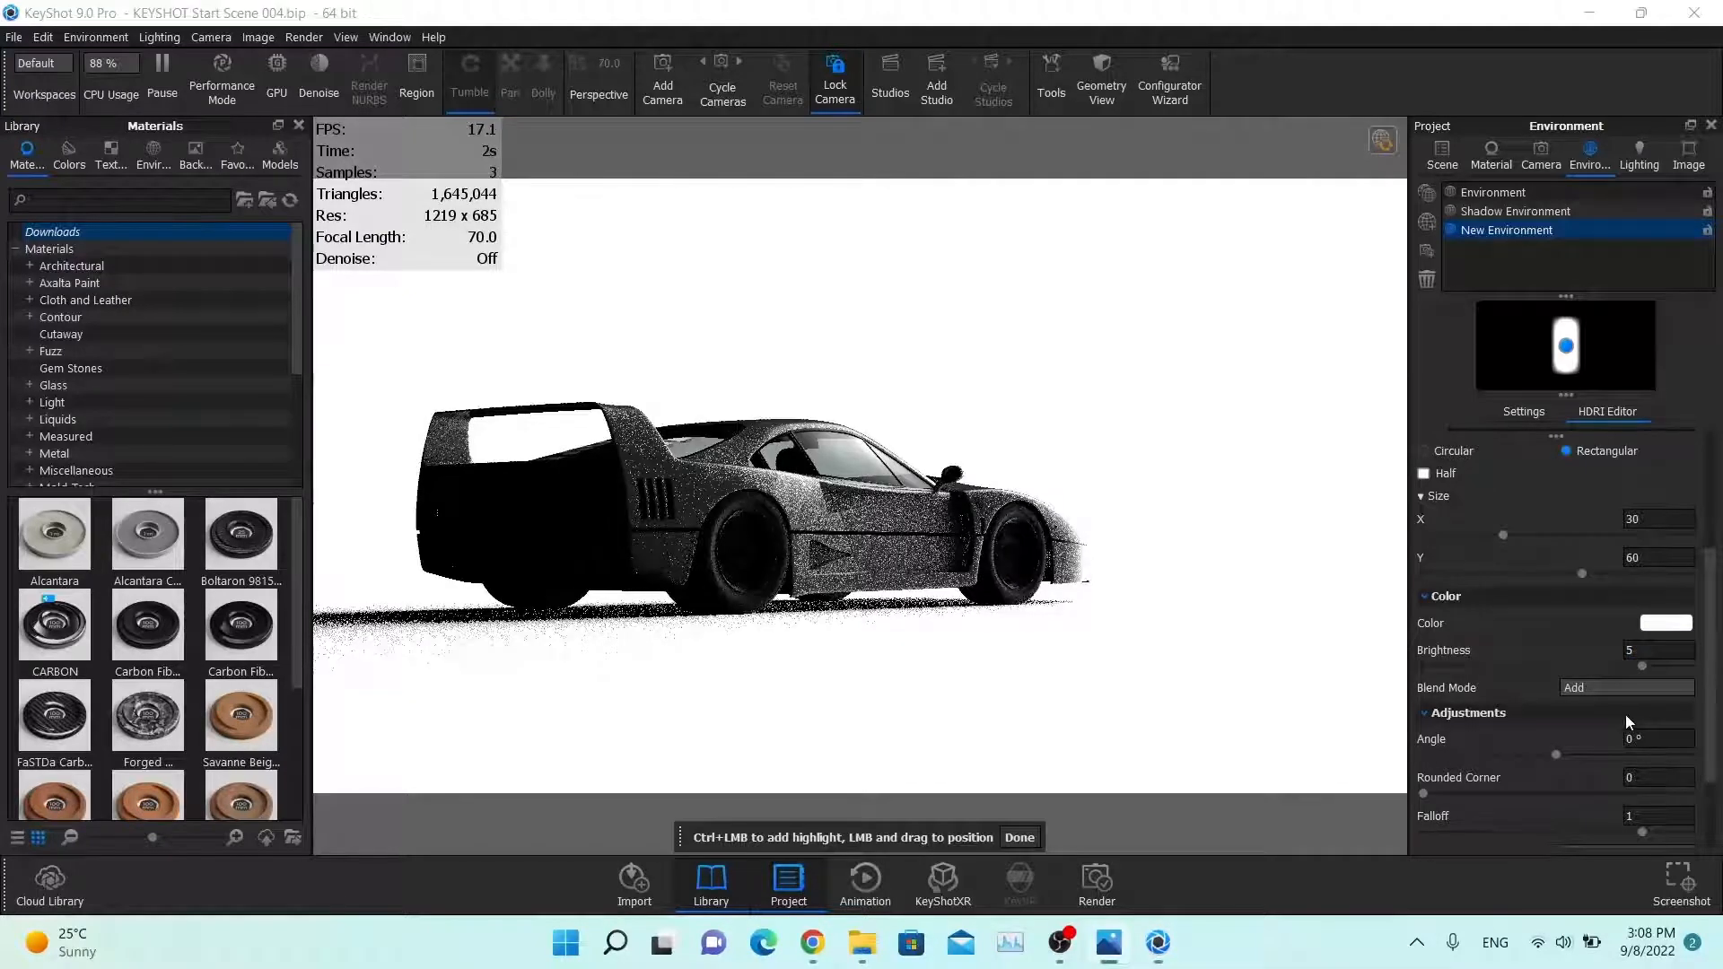
Step: Reposition the rectangular pin to light the car's rear side, with an azimuth of 118.08° and an elevation of 7.38°
scroll(1642, 627, up, 3)
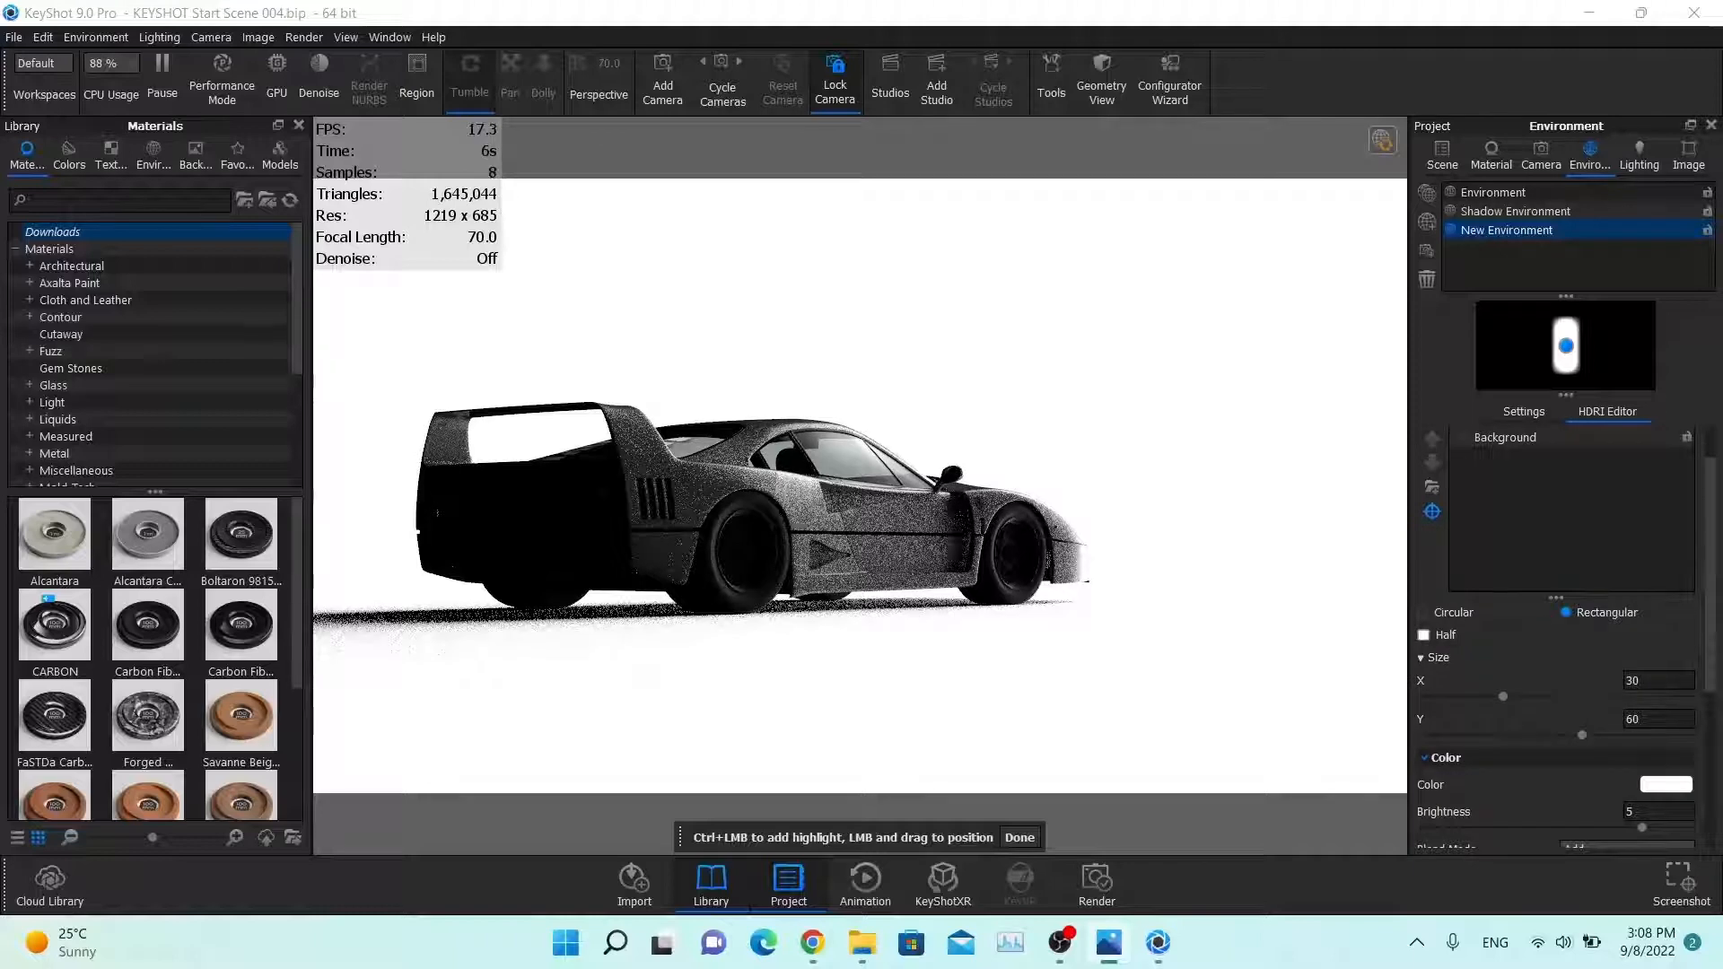
drag(1566, 346, 1606, 347)
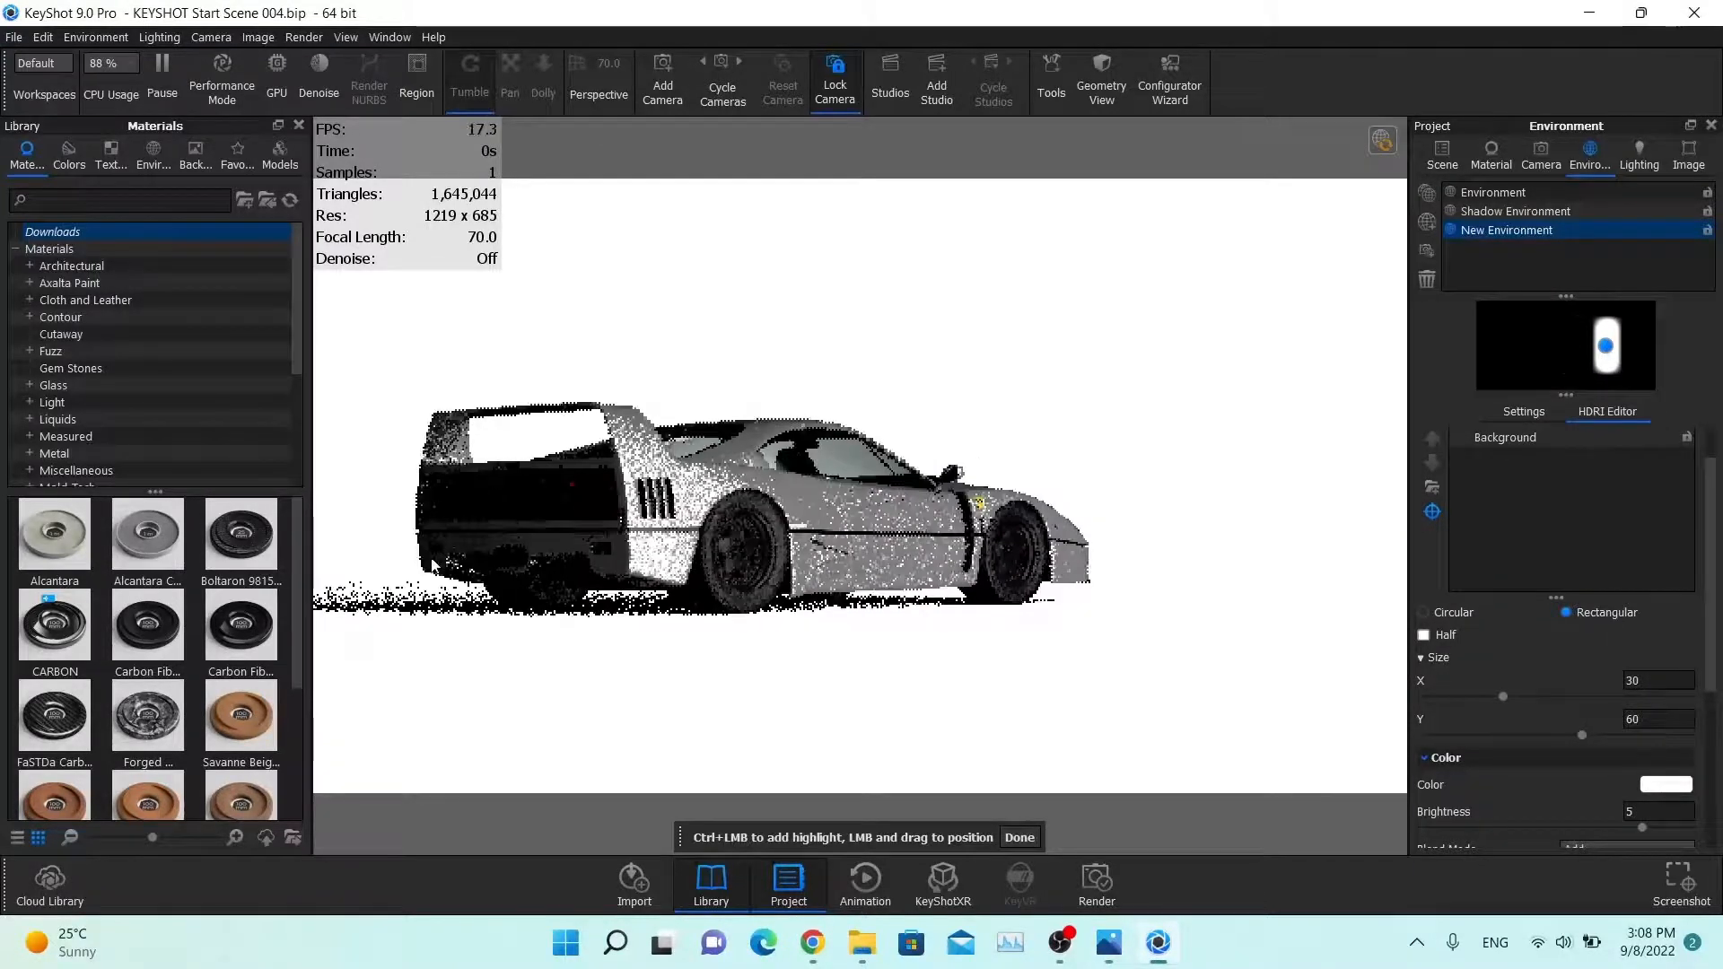
click(626, 476)
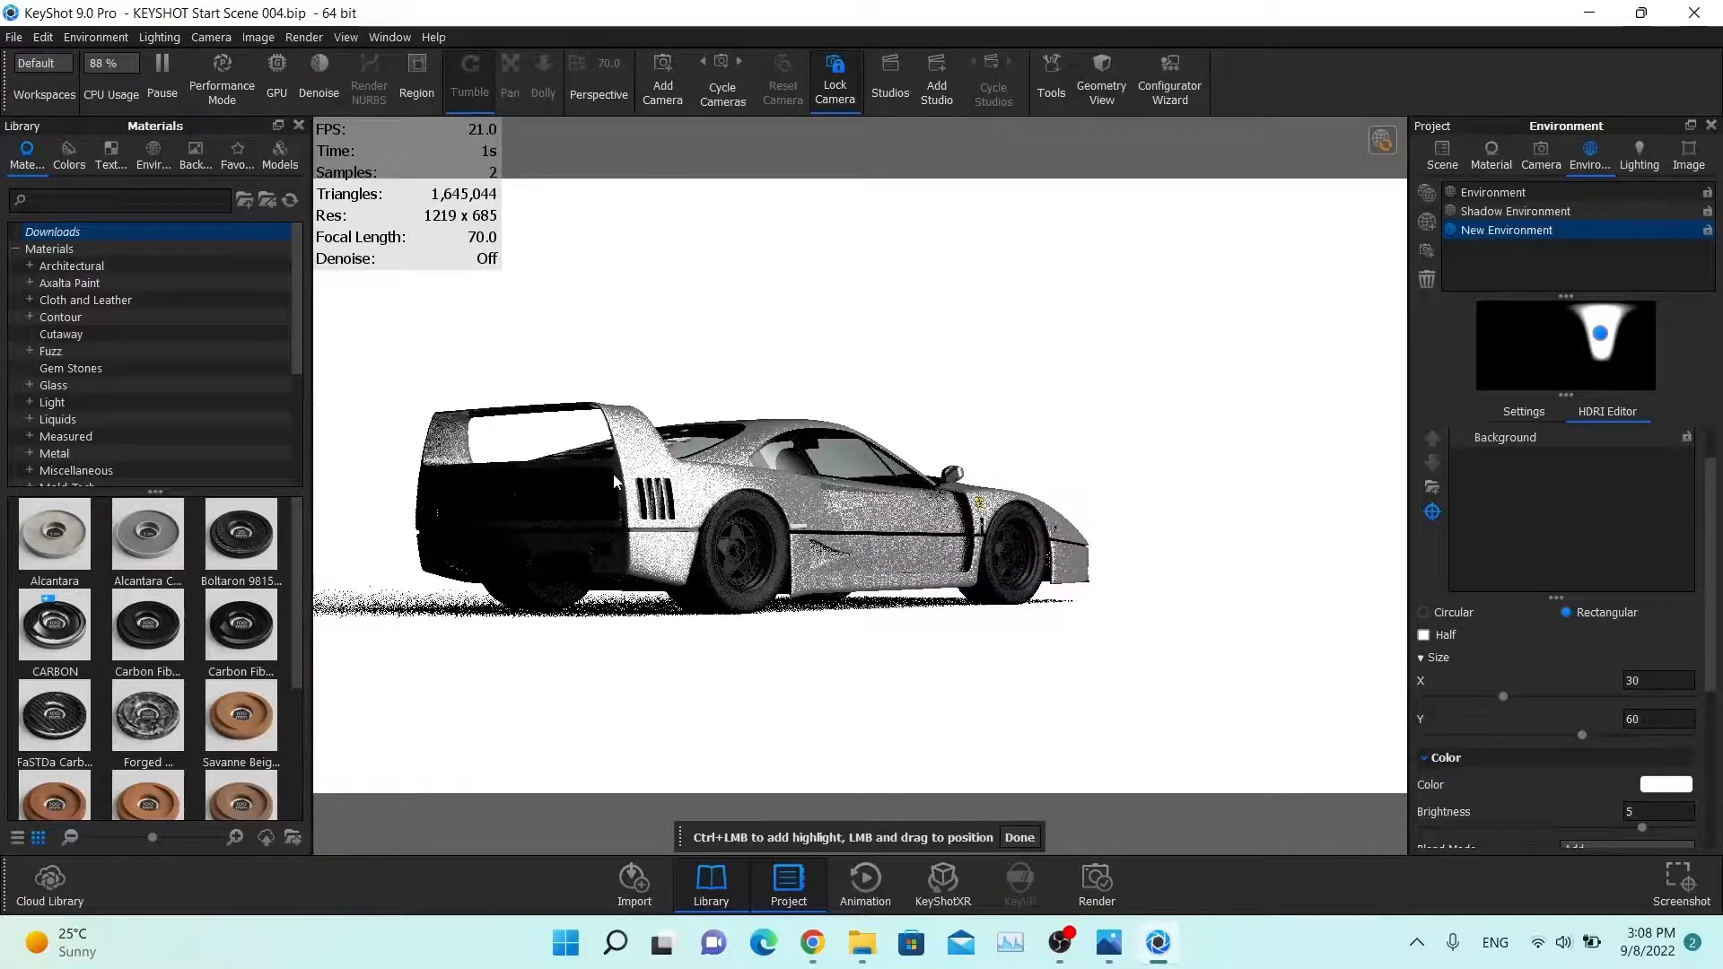
click(625, 480)
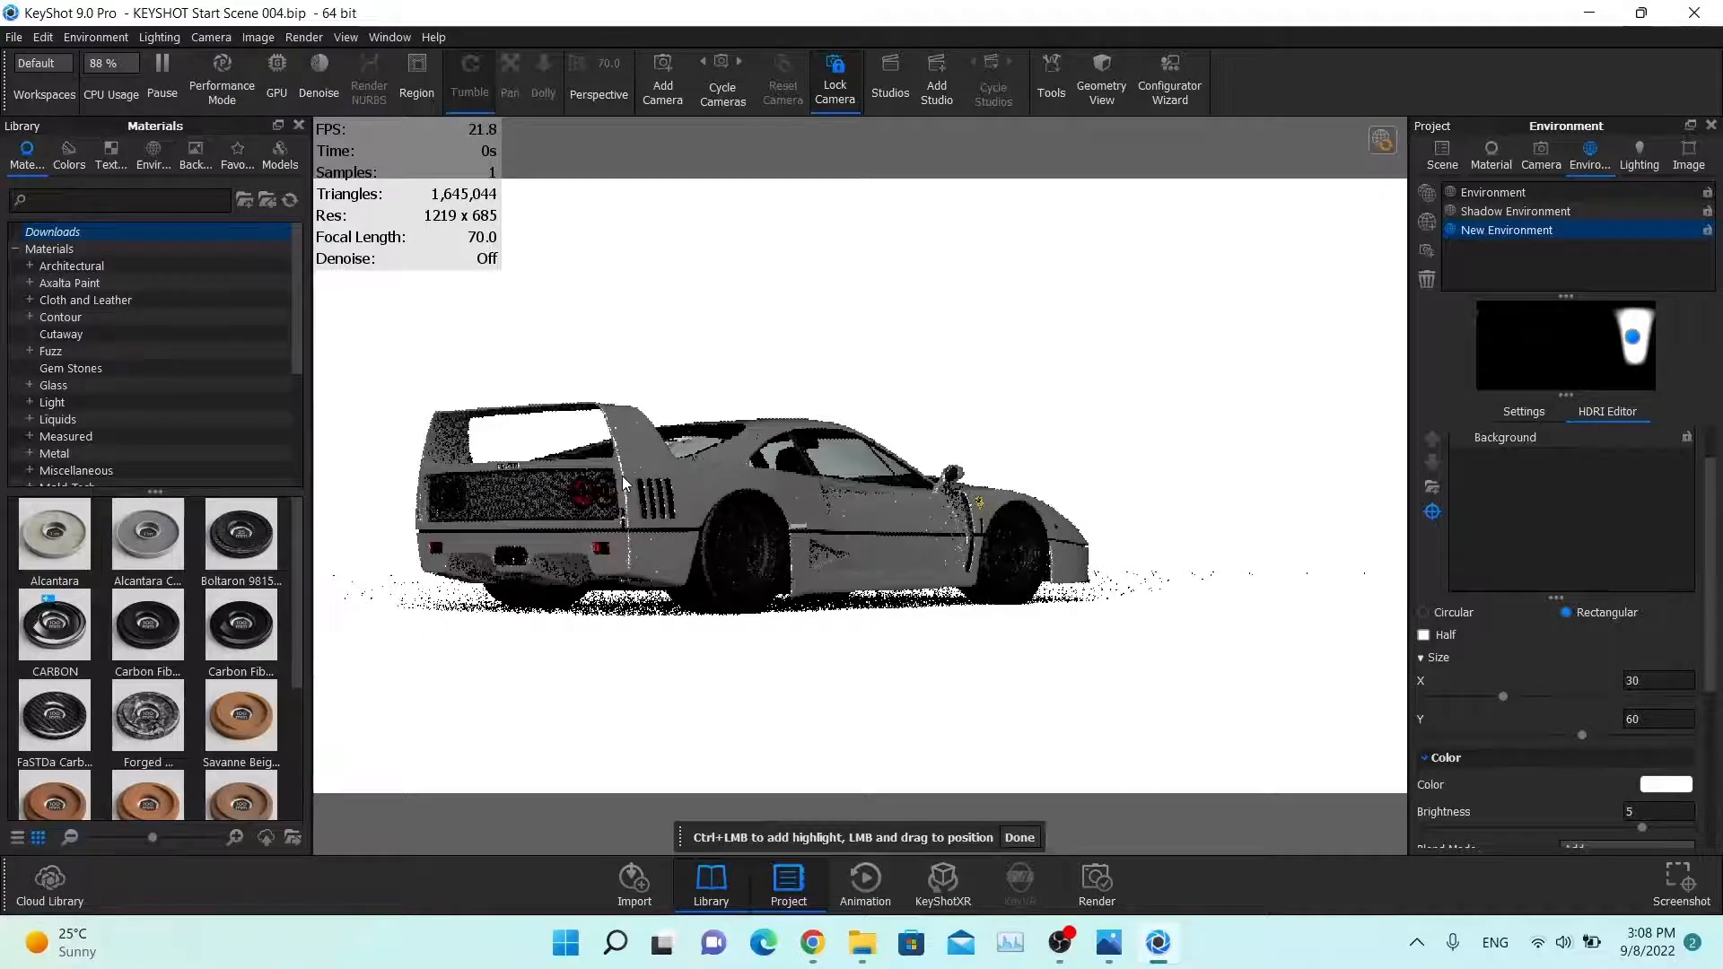
click(626, 482)
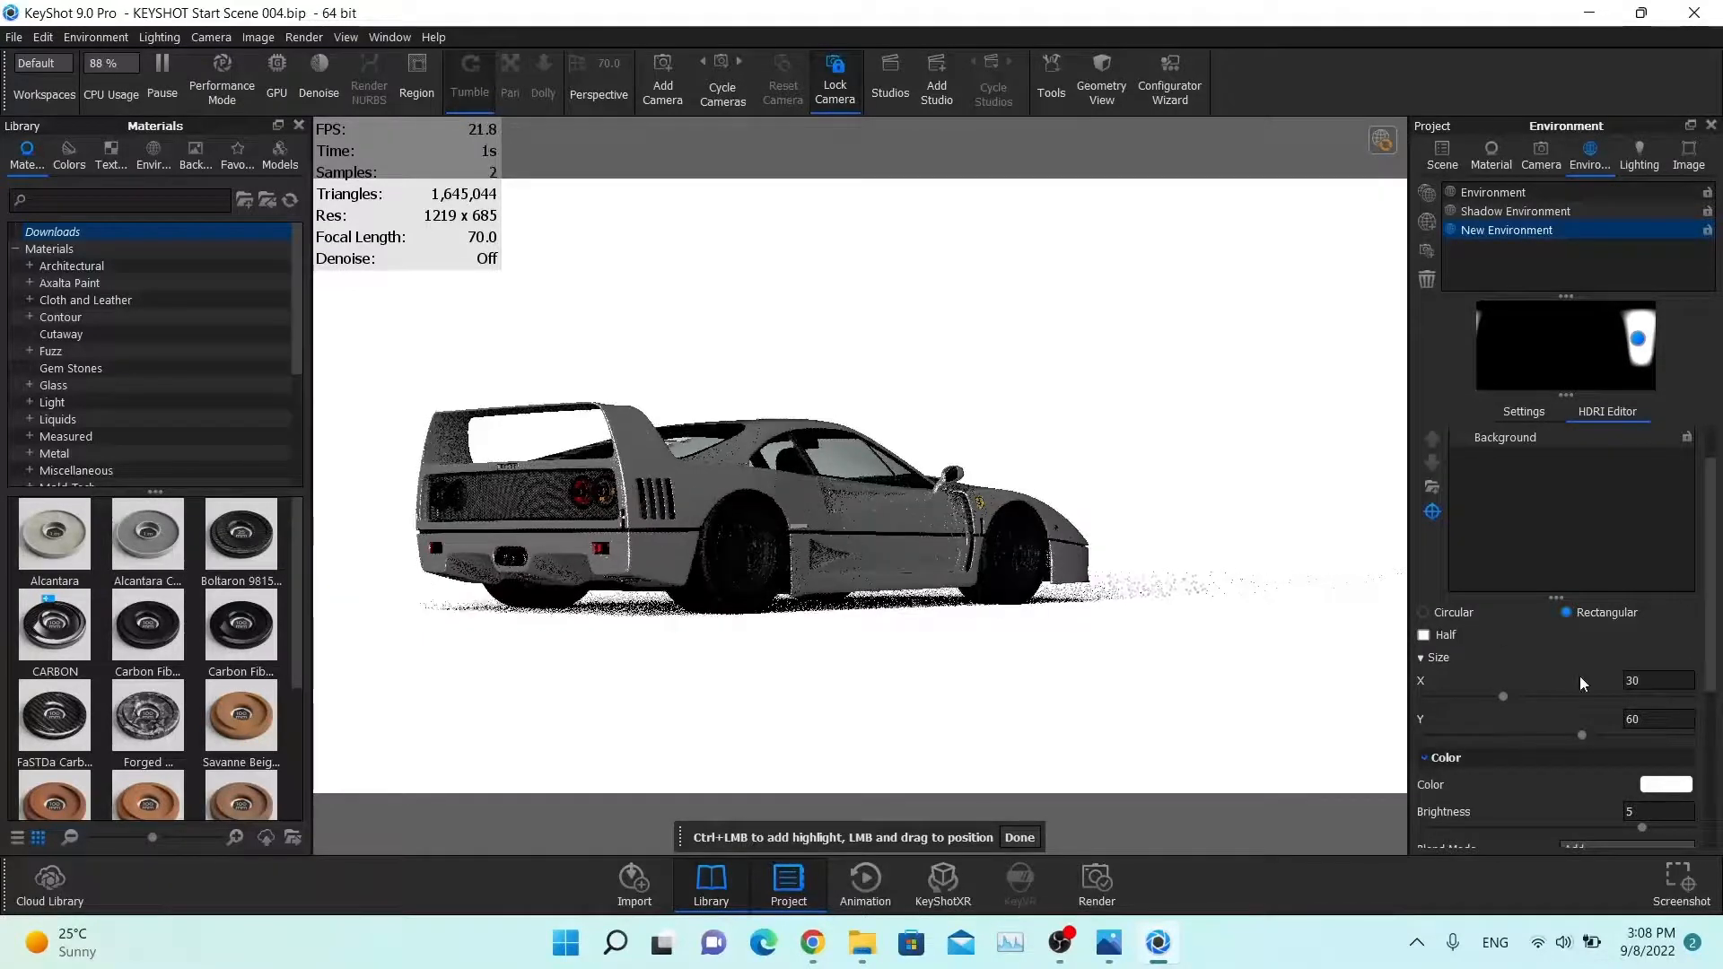
scroll(1596, 664, down, 5)
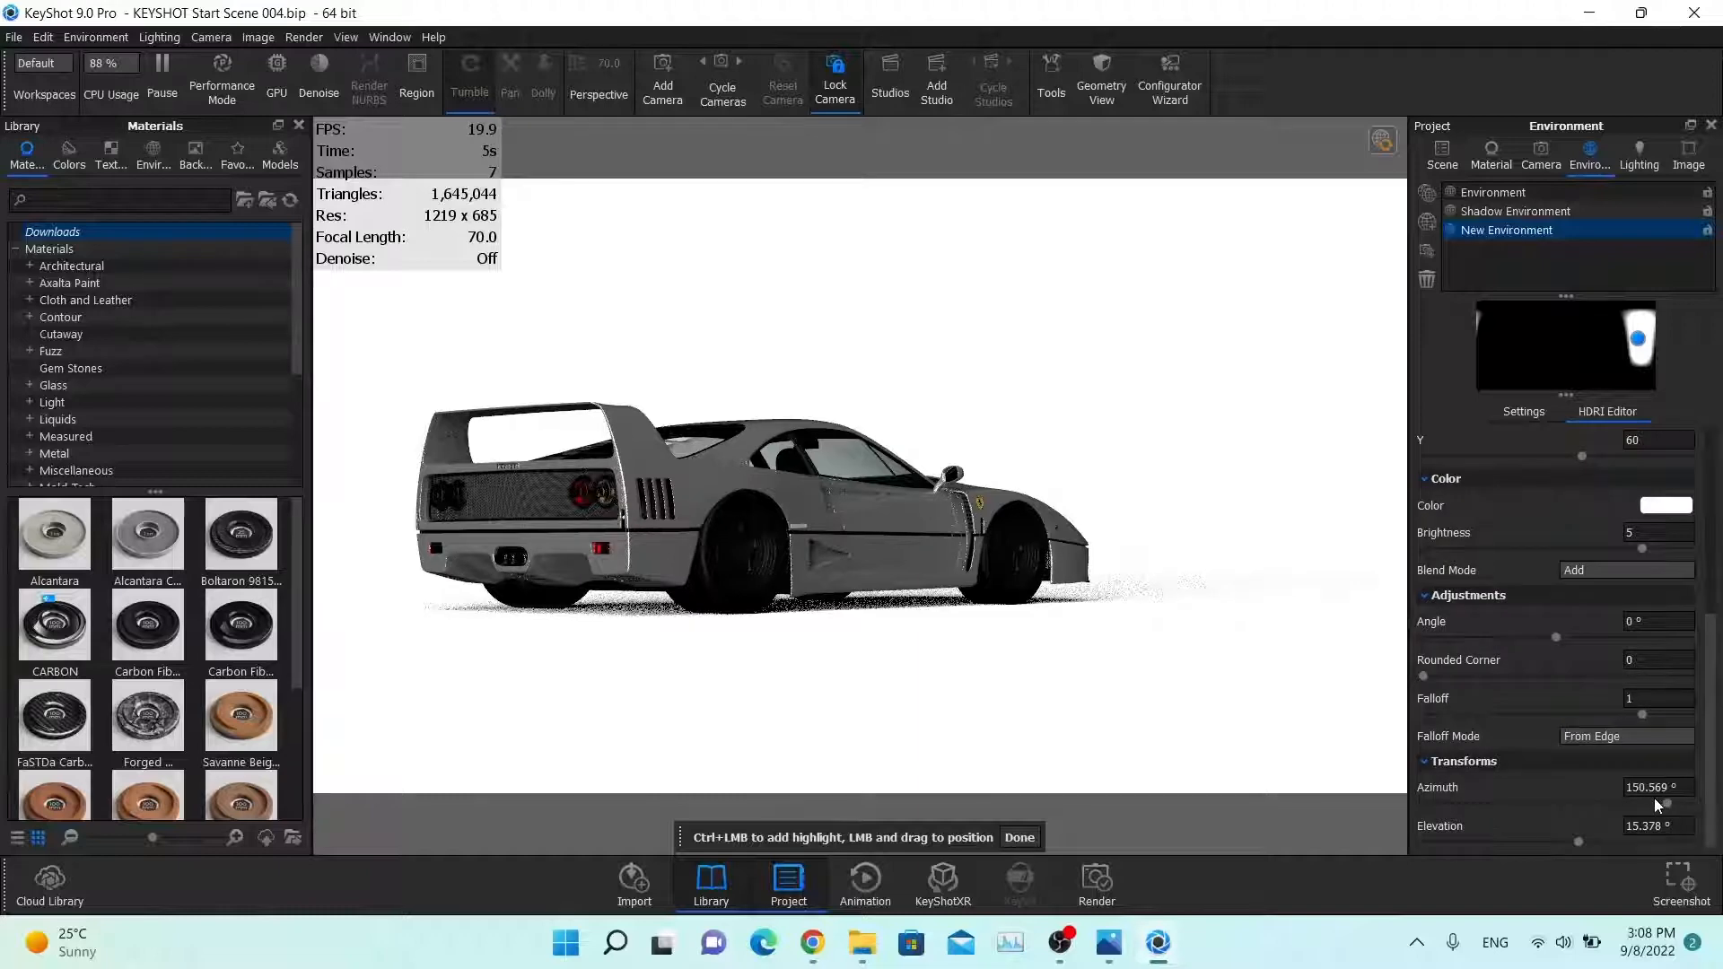
drag(1667, 801, 1643, 802)
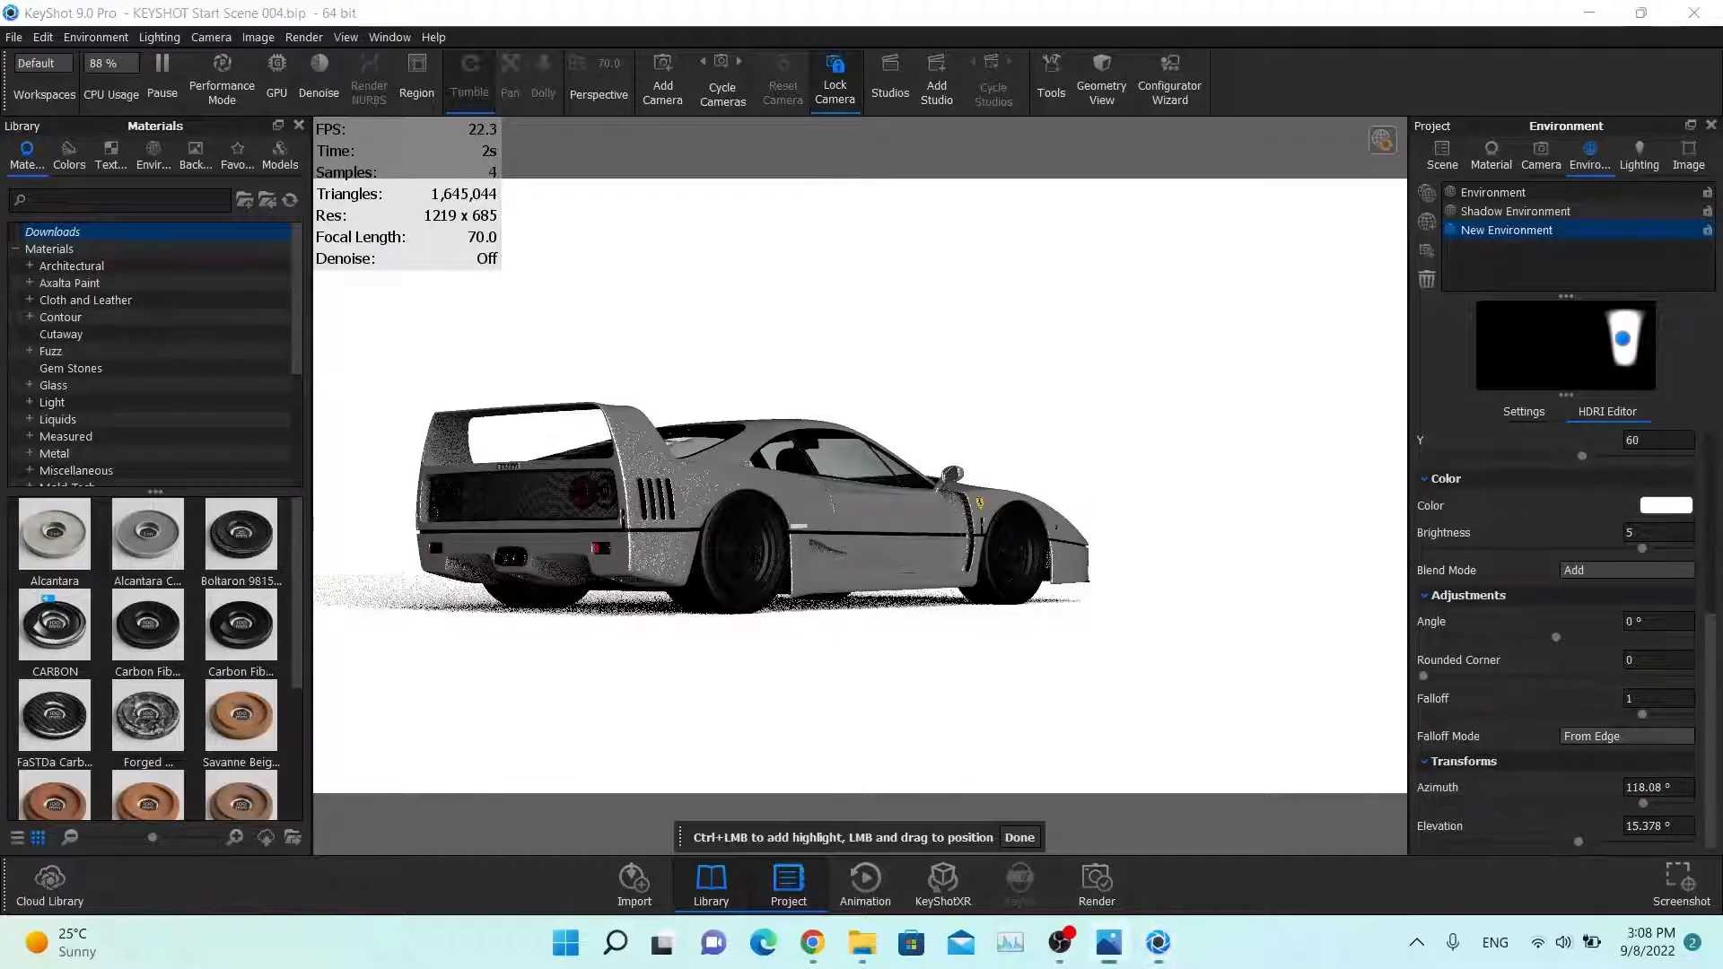
drag(1579, 839, 1566, 840)
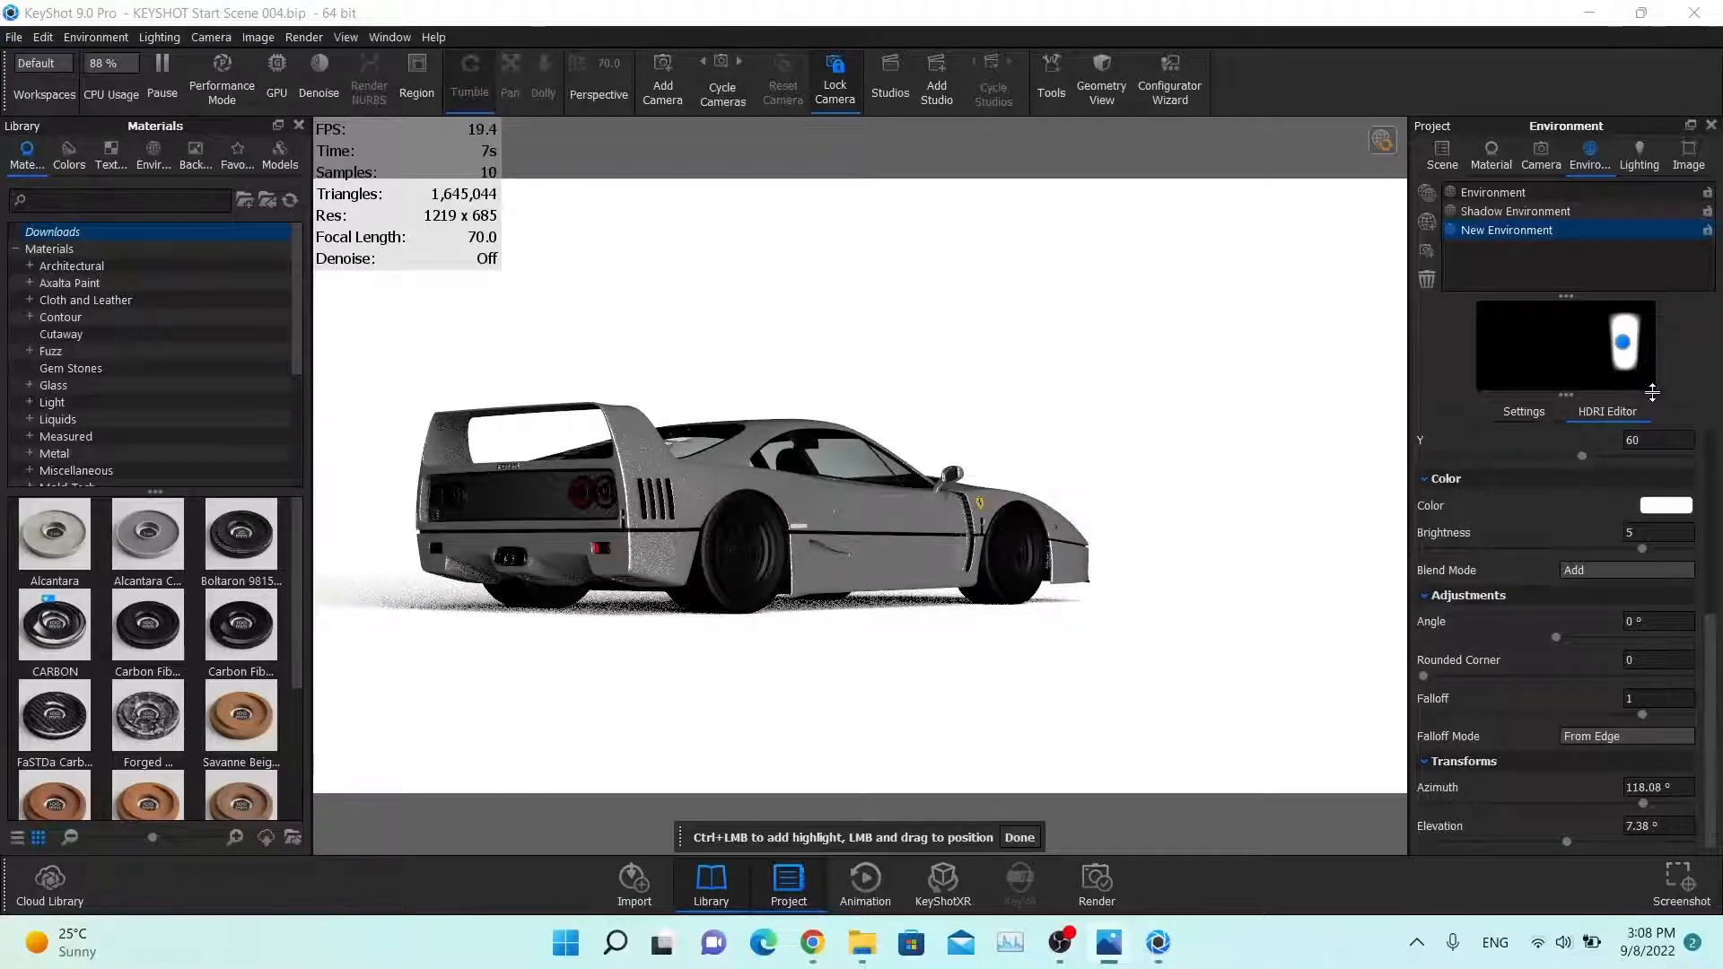
Step: Add a second rectangular pin with size X 30 and Y 50 and a falloff of 1
scroll(1579, 521, up, 5)
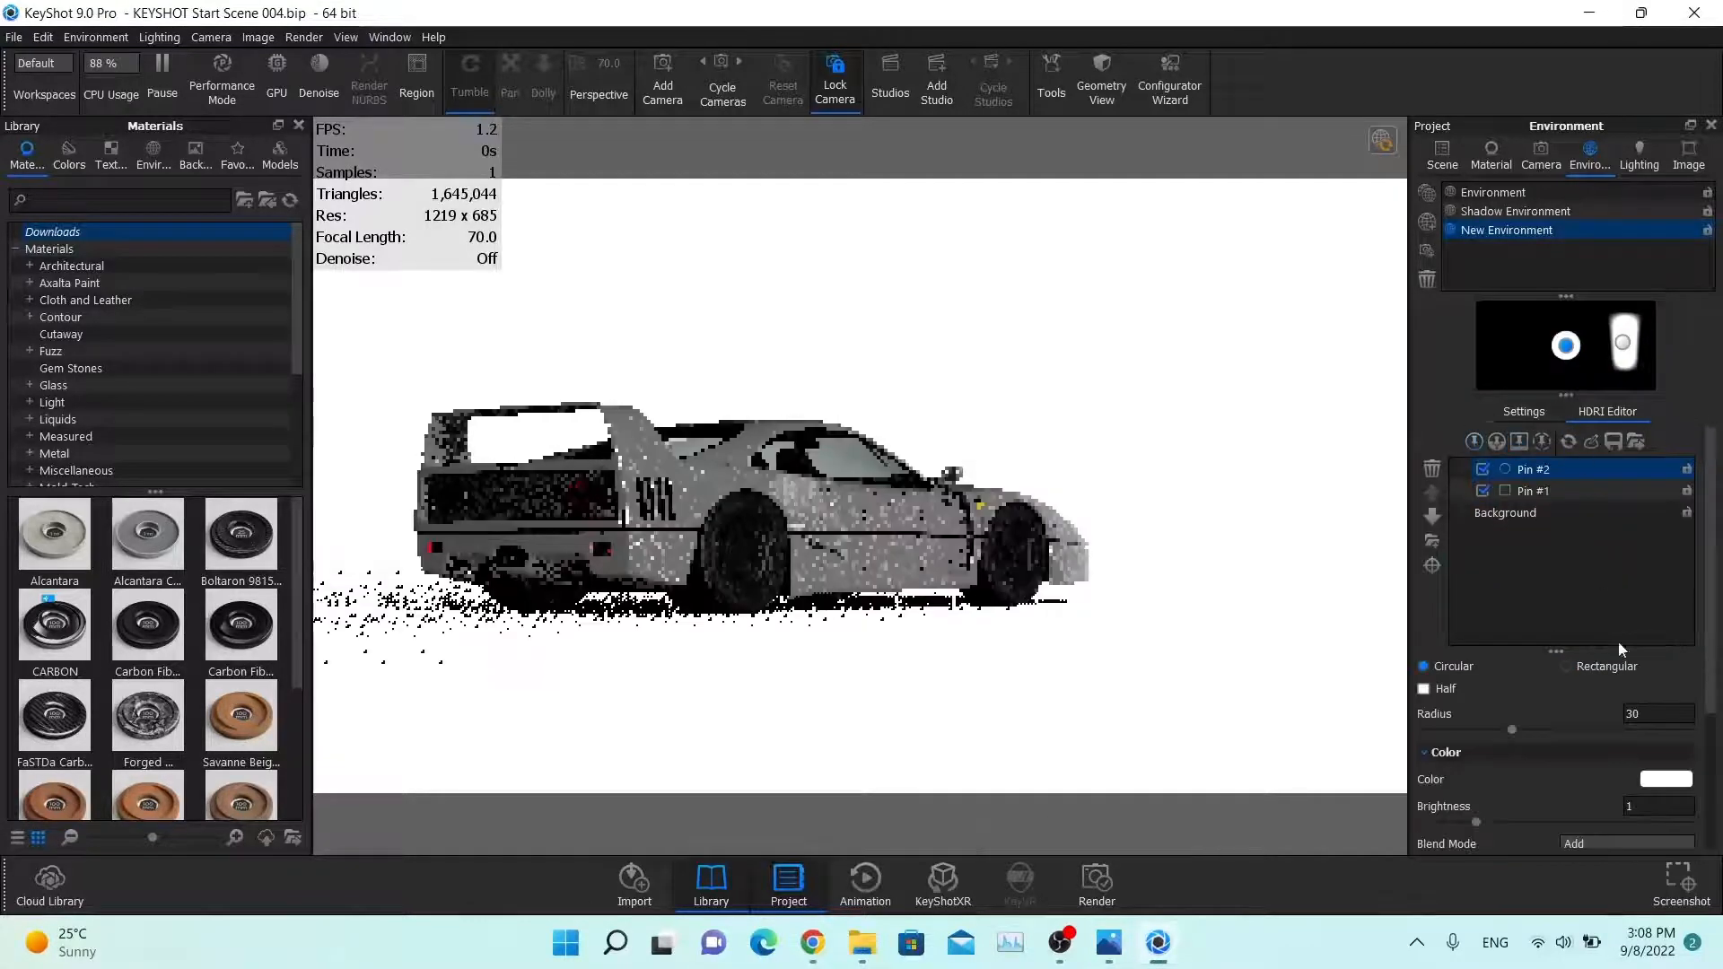
click(1606, 670)
click(1439, 714)
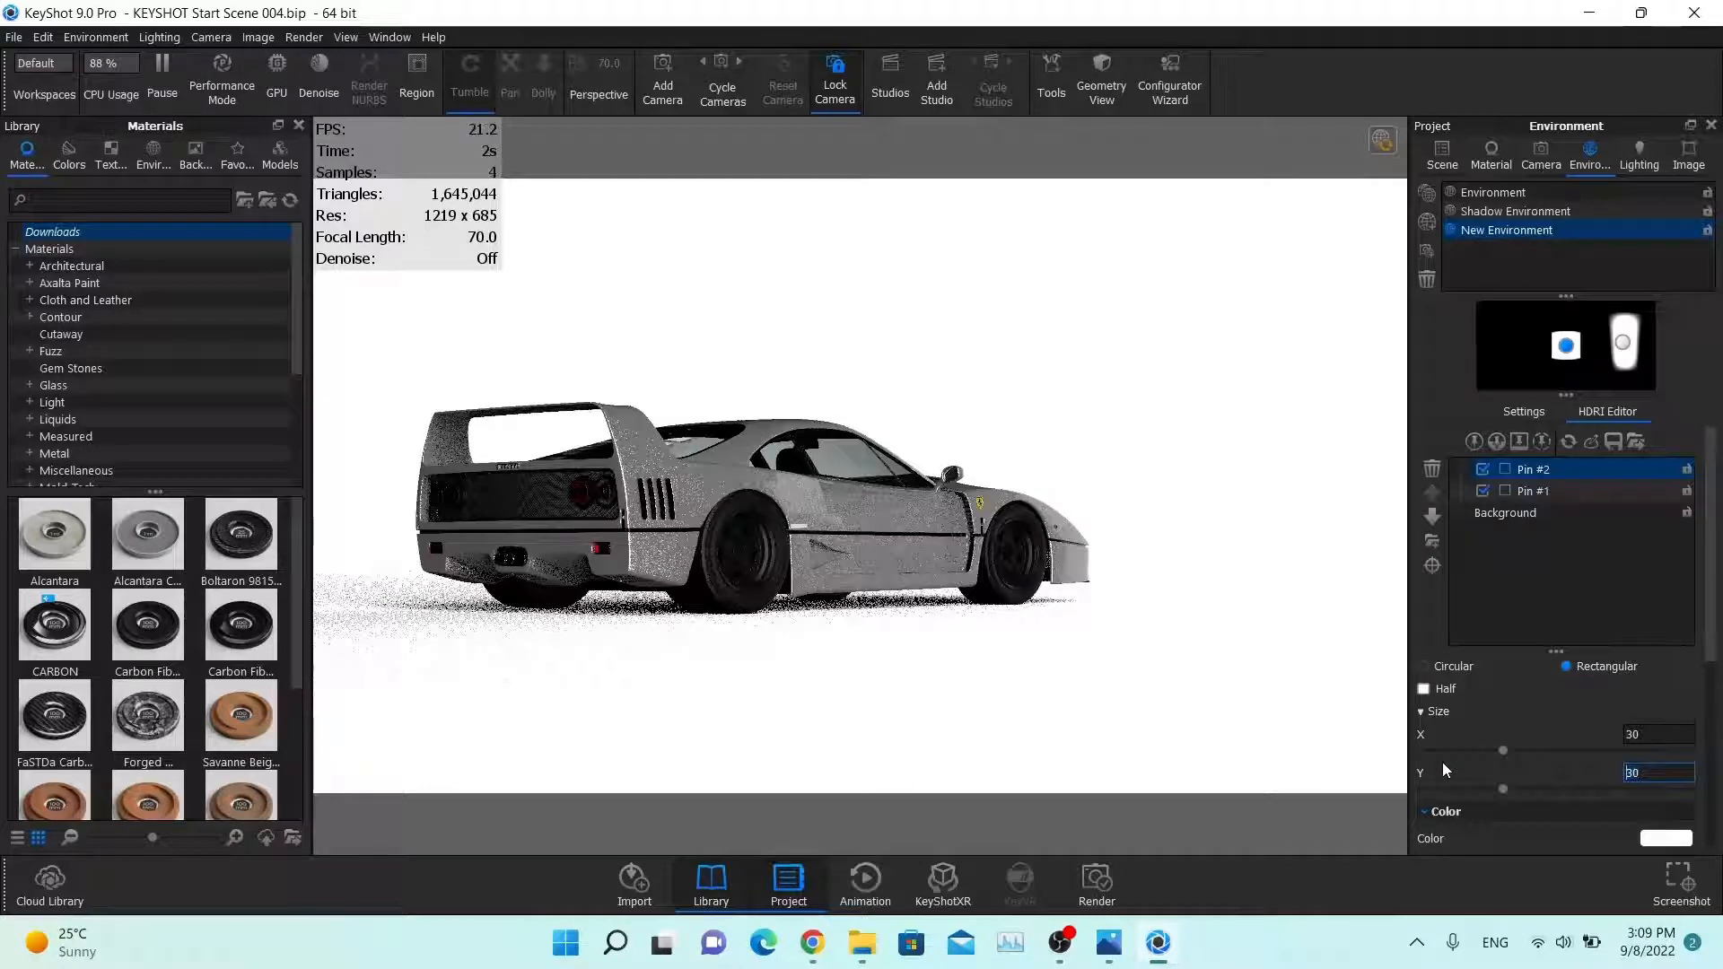
text(50)
key(Return)
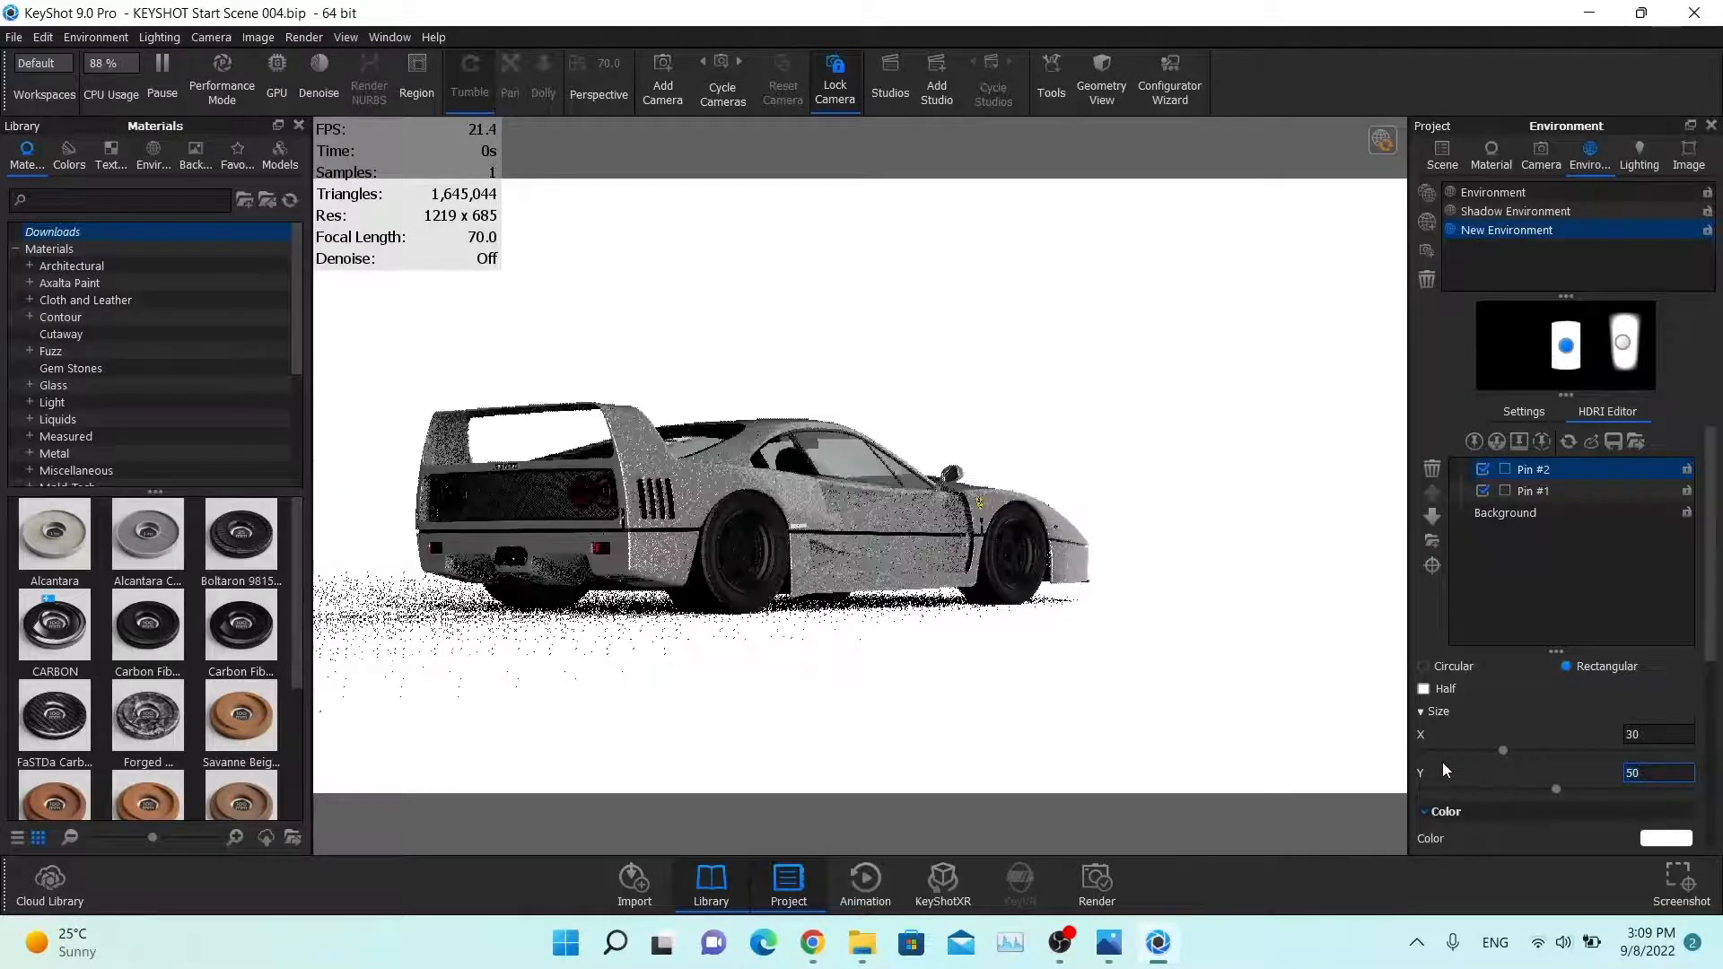
scroll(1508, 693, down, 5)
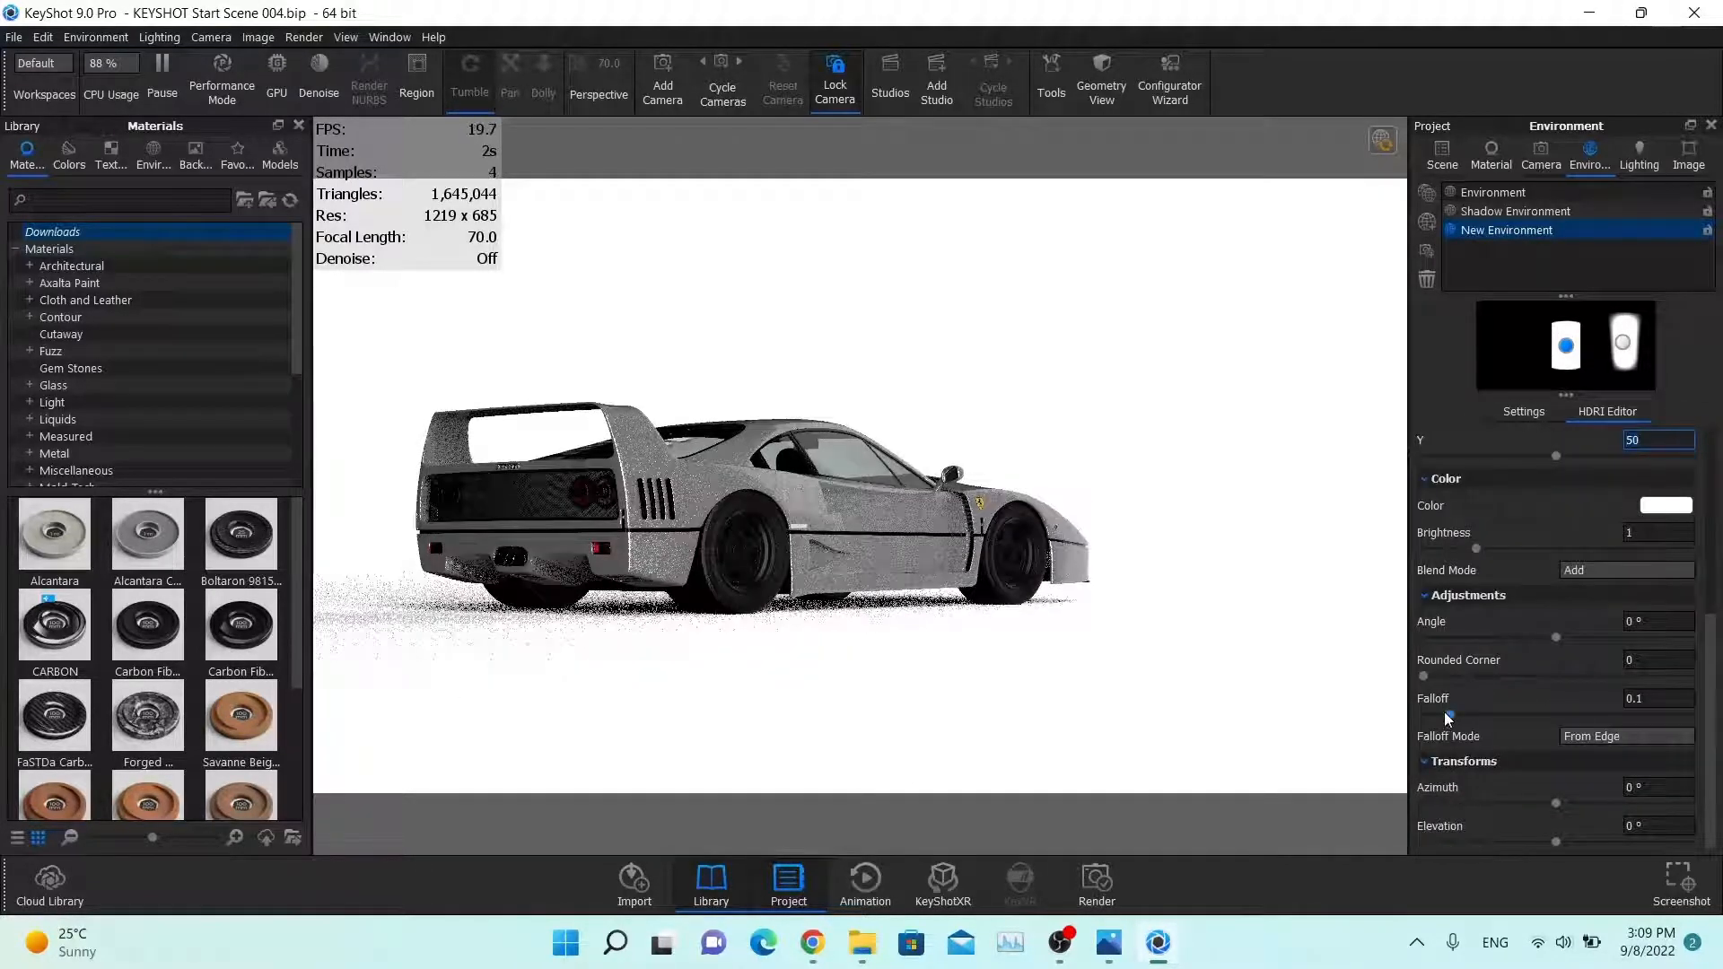
drag(1449, 714, 1664, 714)
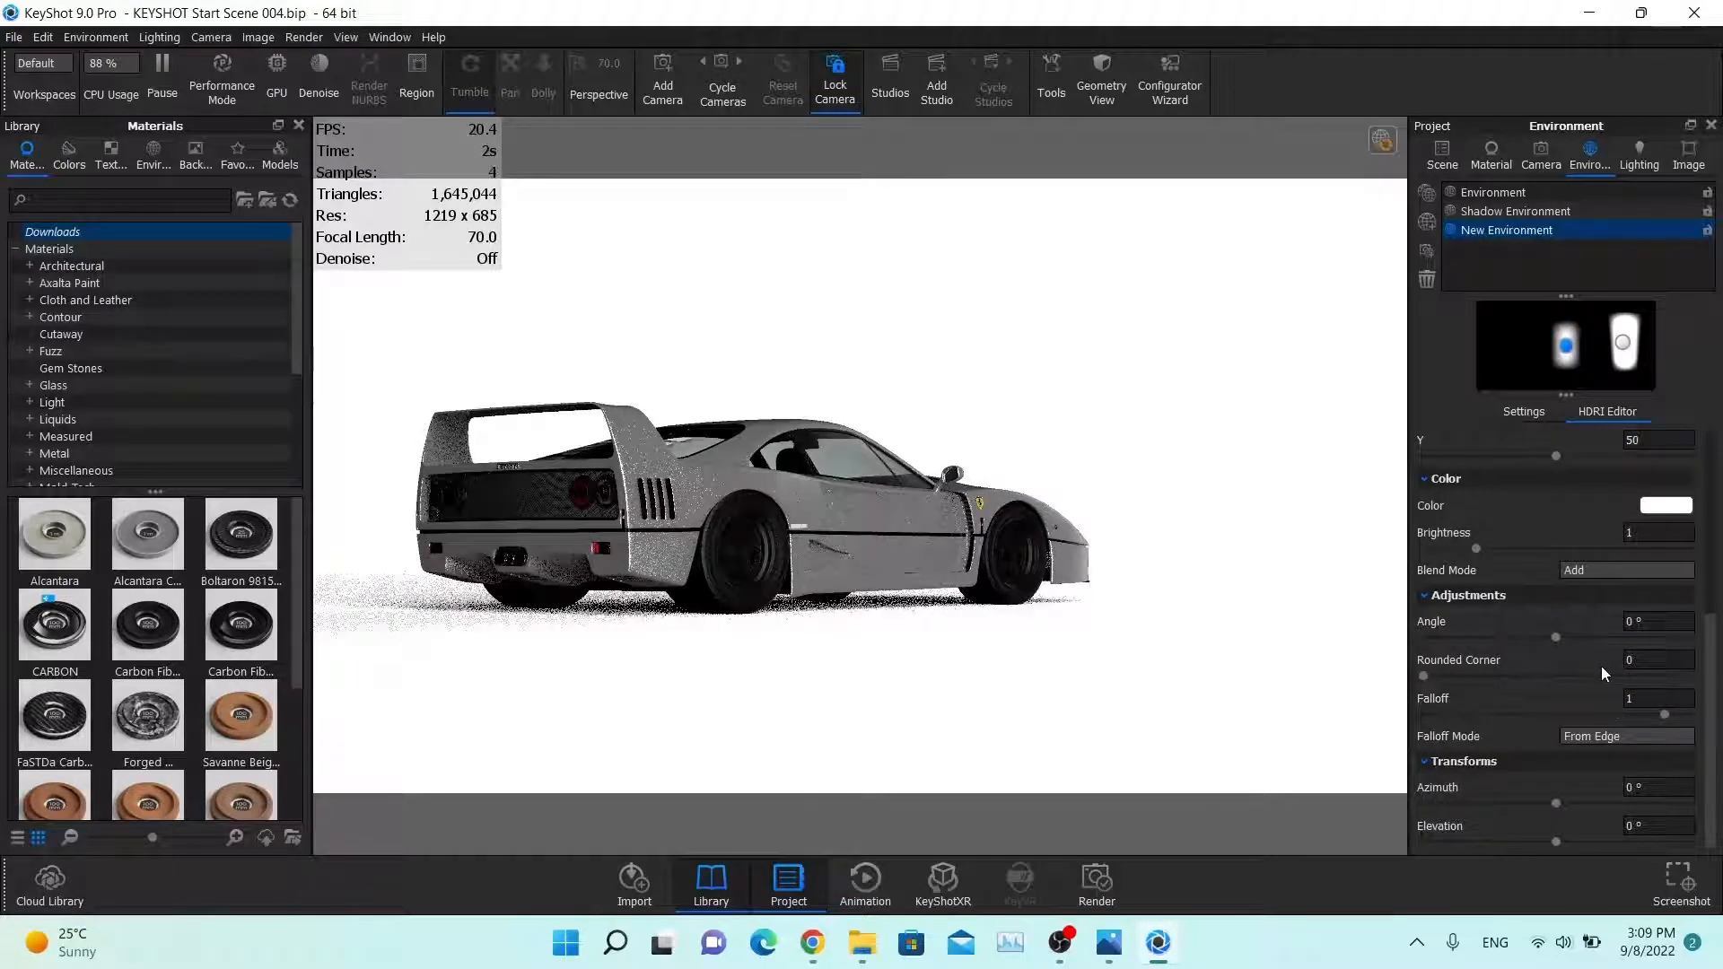
Step: Move the second rectangular pin to an azimuth of -123° and an elevation of 10.26°
drag(1566, 343, 1500, 345)
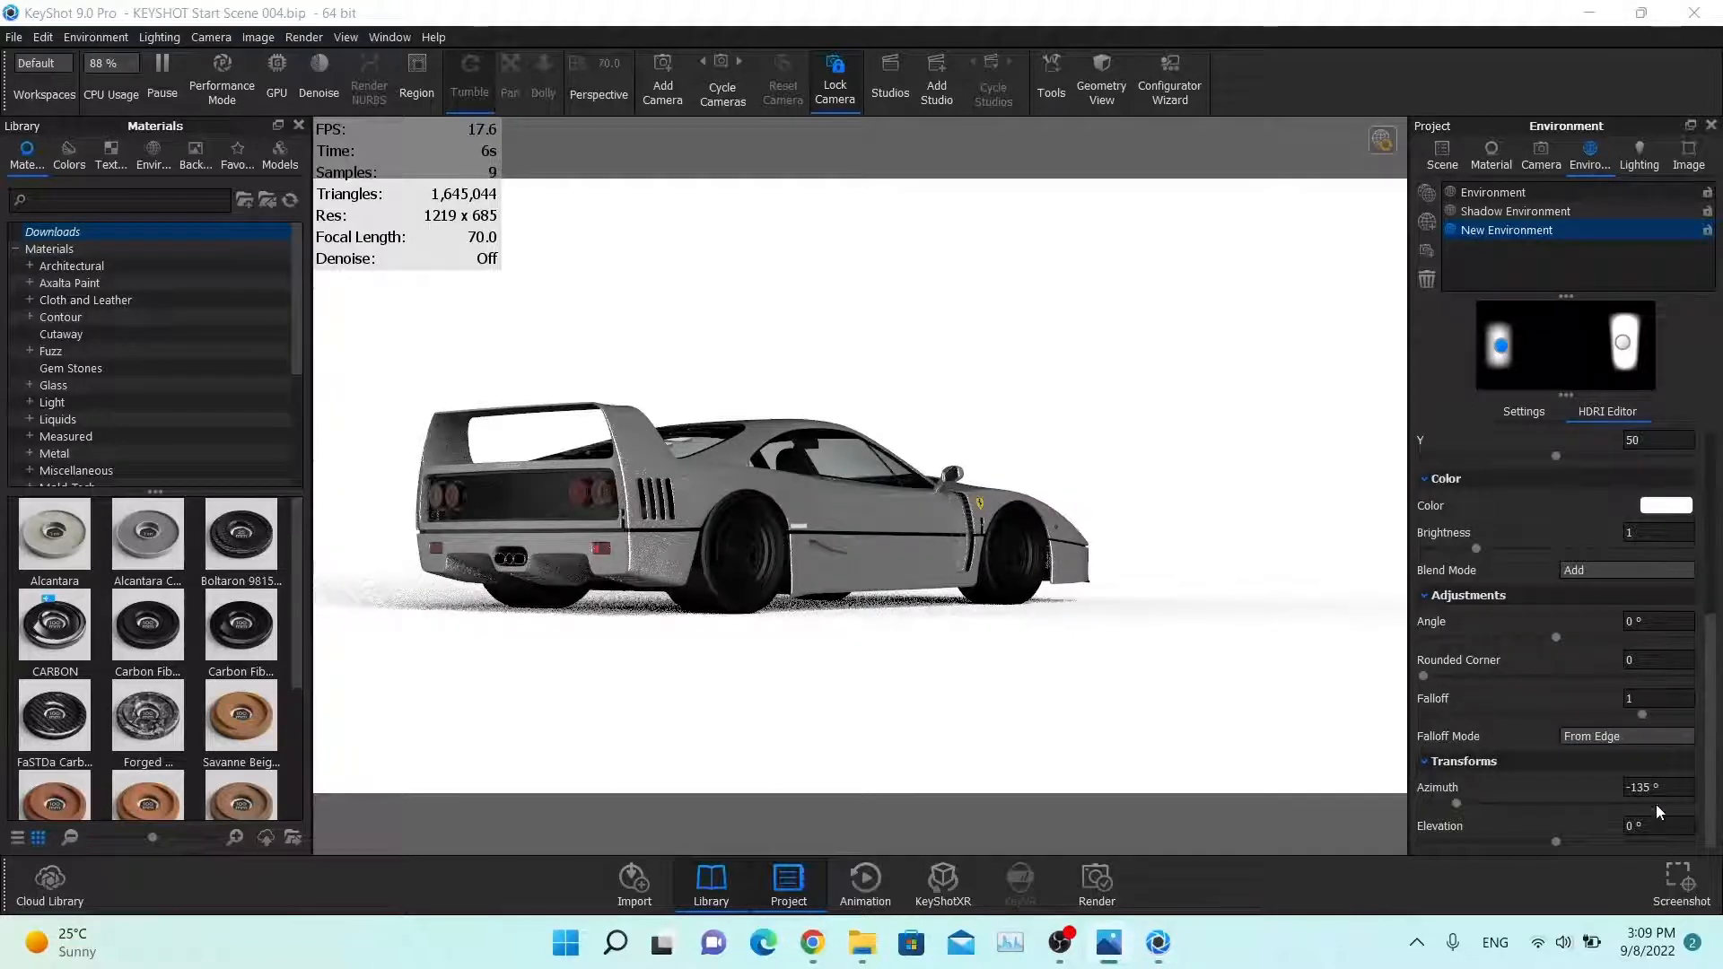
drag(1560, 842, 1577, 838)
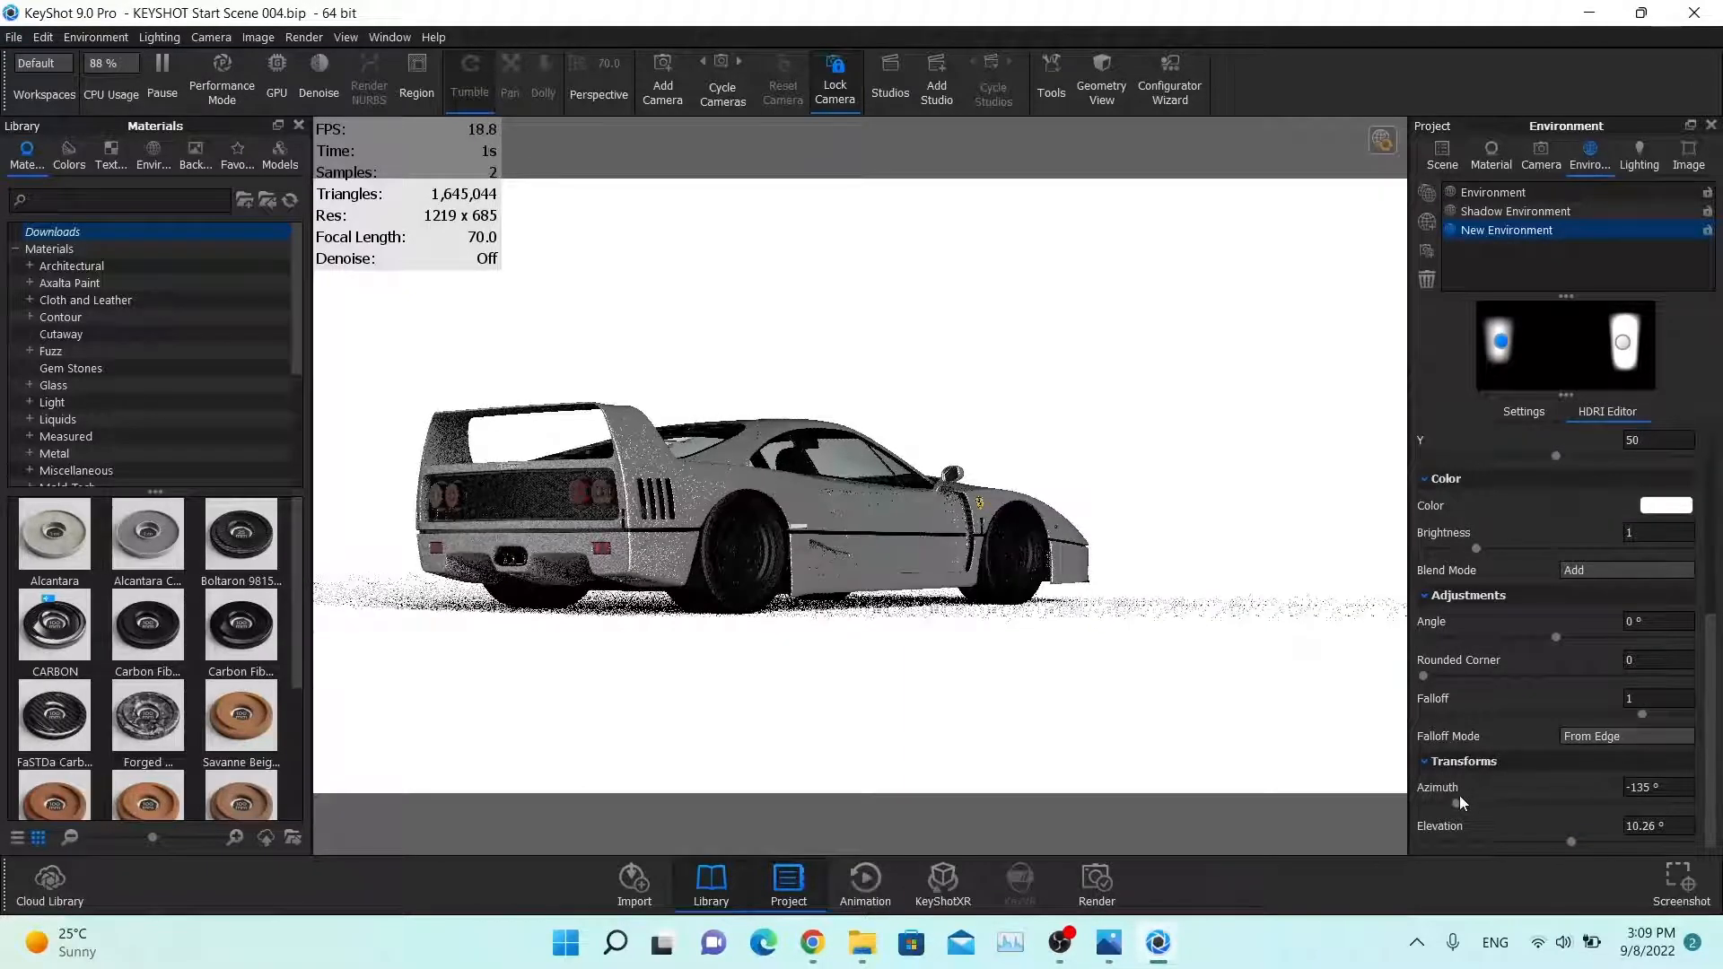
drag(1456, 799, 1463, 798)
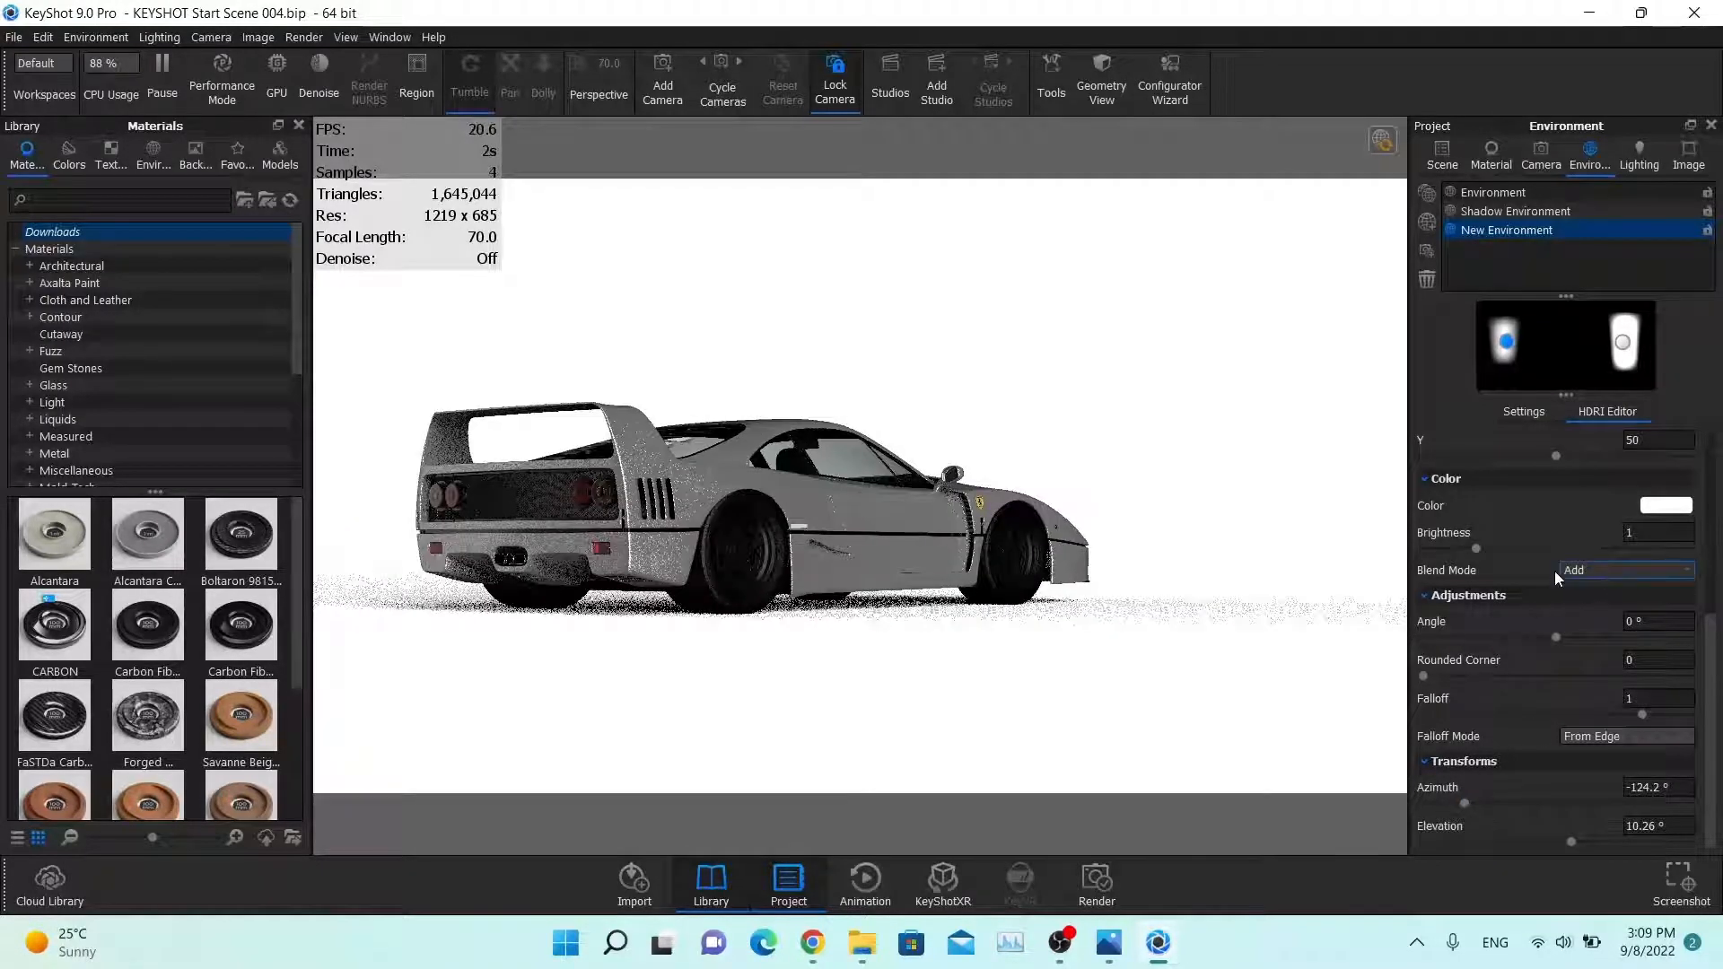
click(1647, 788)
key(ctrl+a)
text(-123)
key(Return)
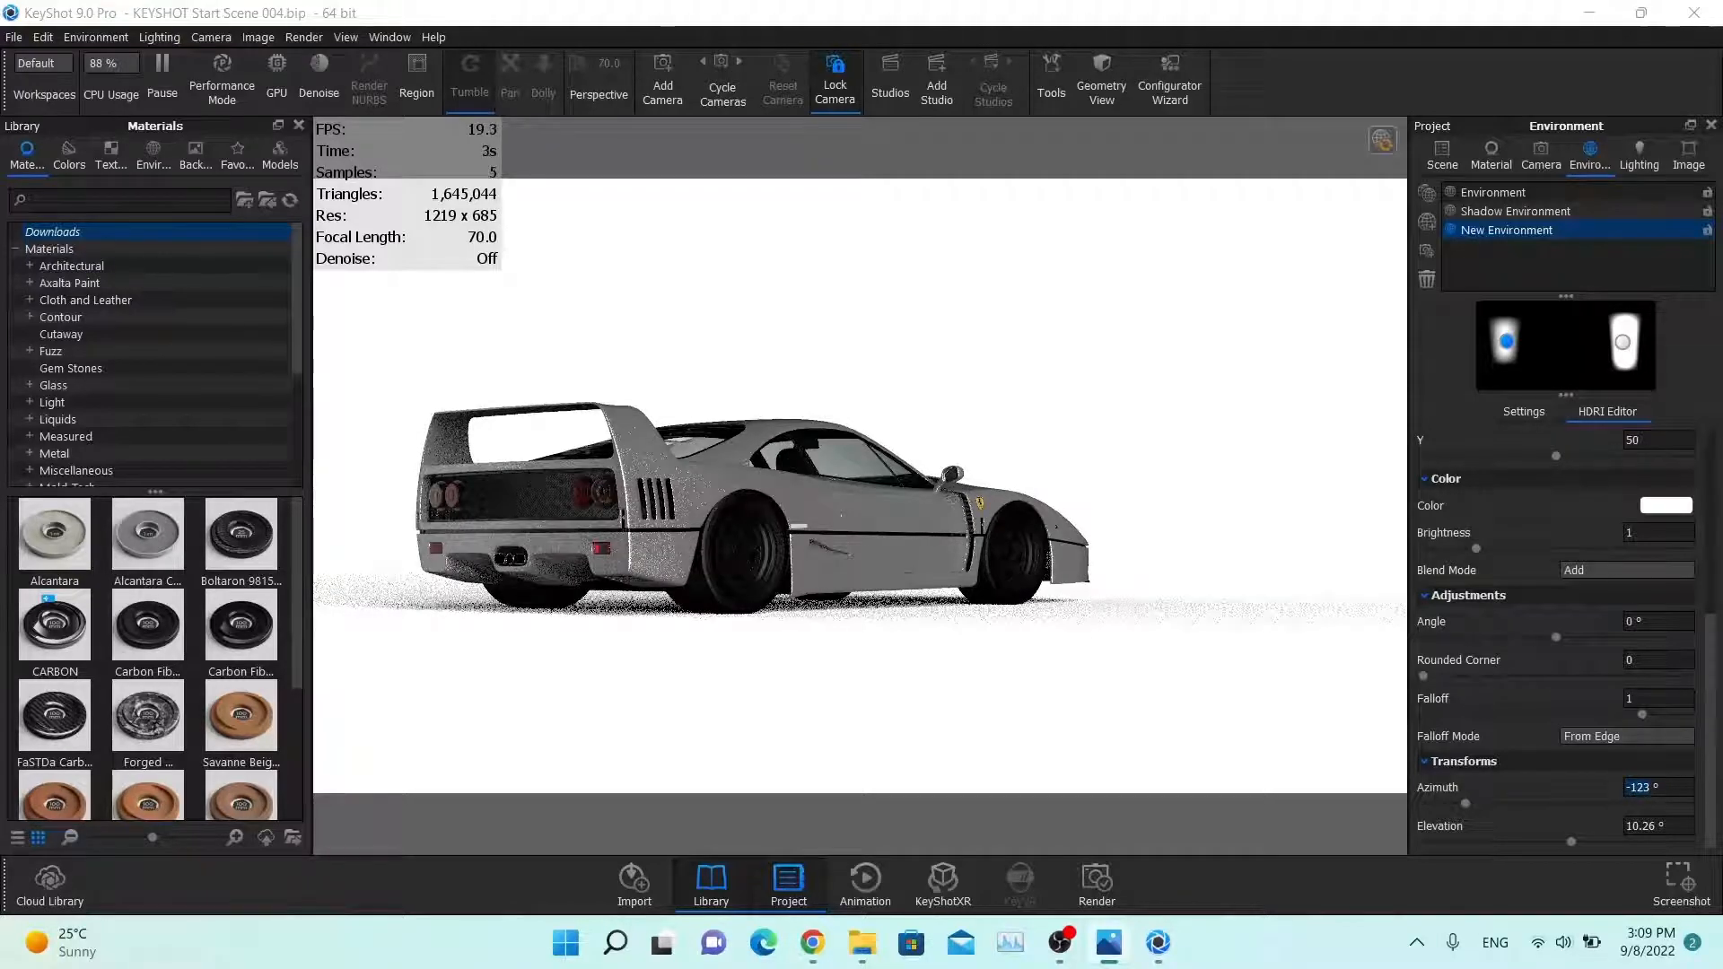
Step: Add a third, circular light pin with a radius of 35 and a falloff of 1
scroll(1610, 556, up, 5)
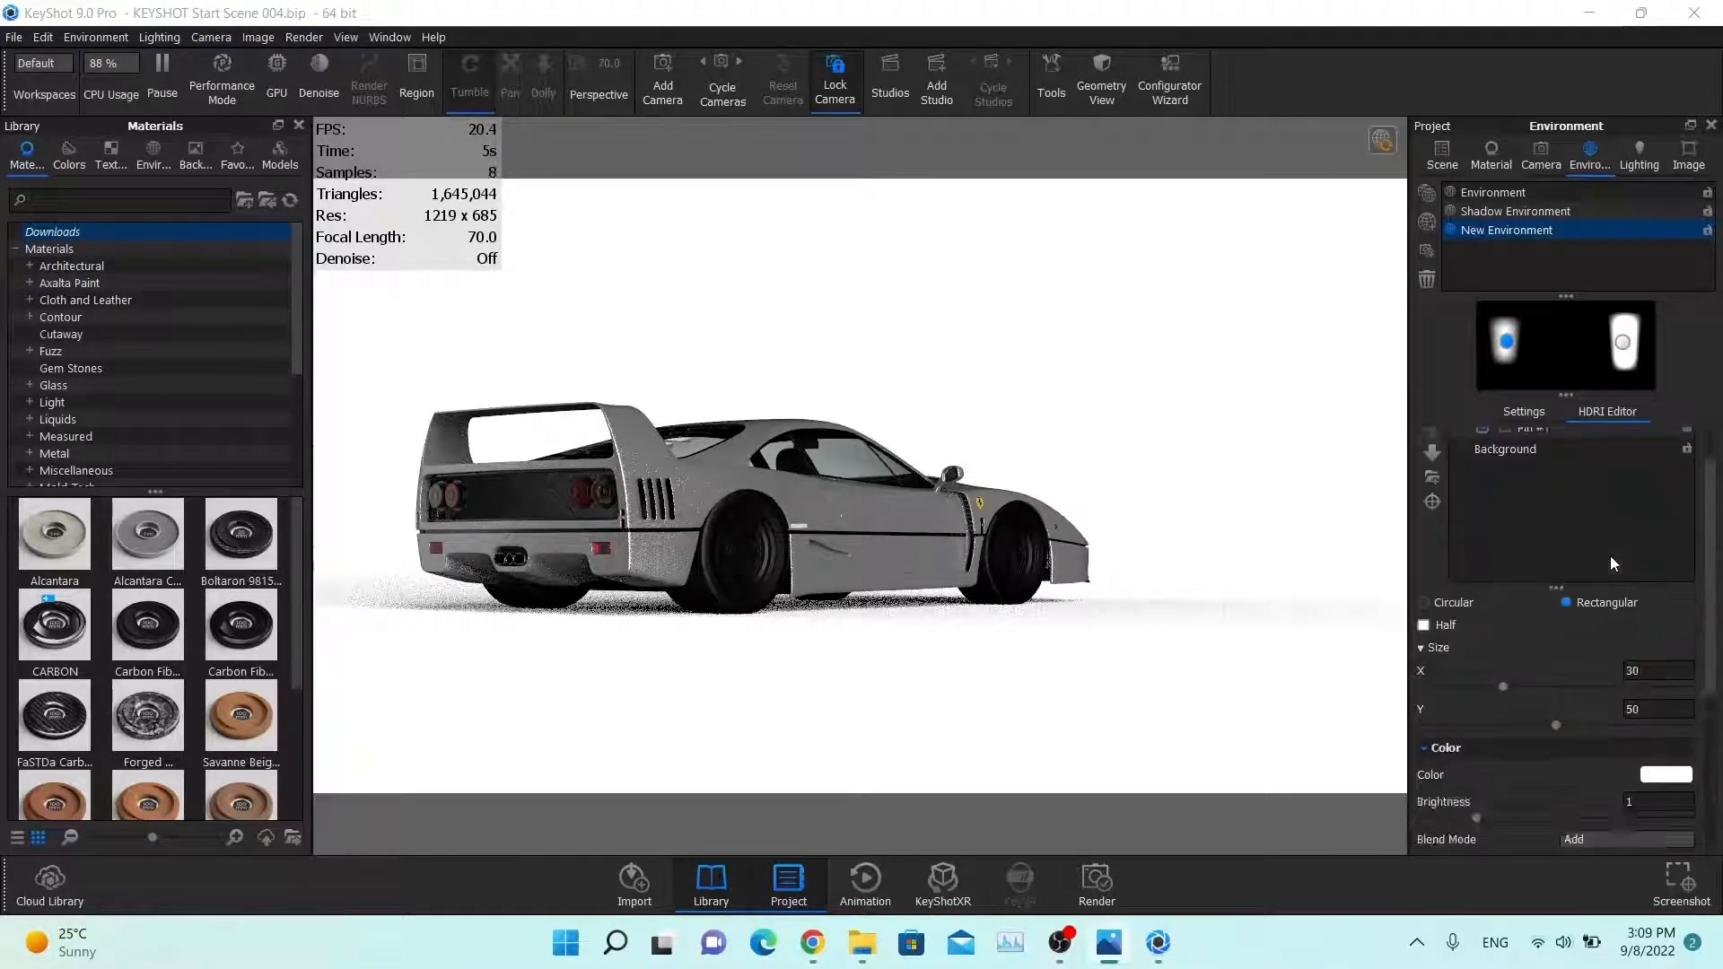
click(1473, 441)
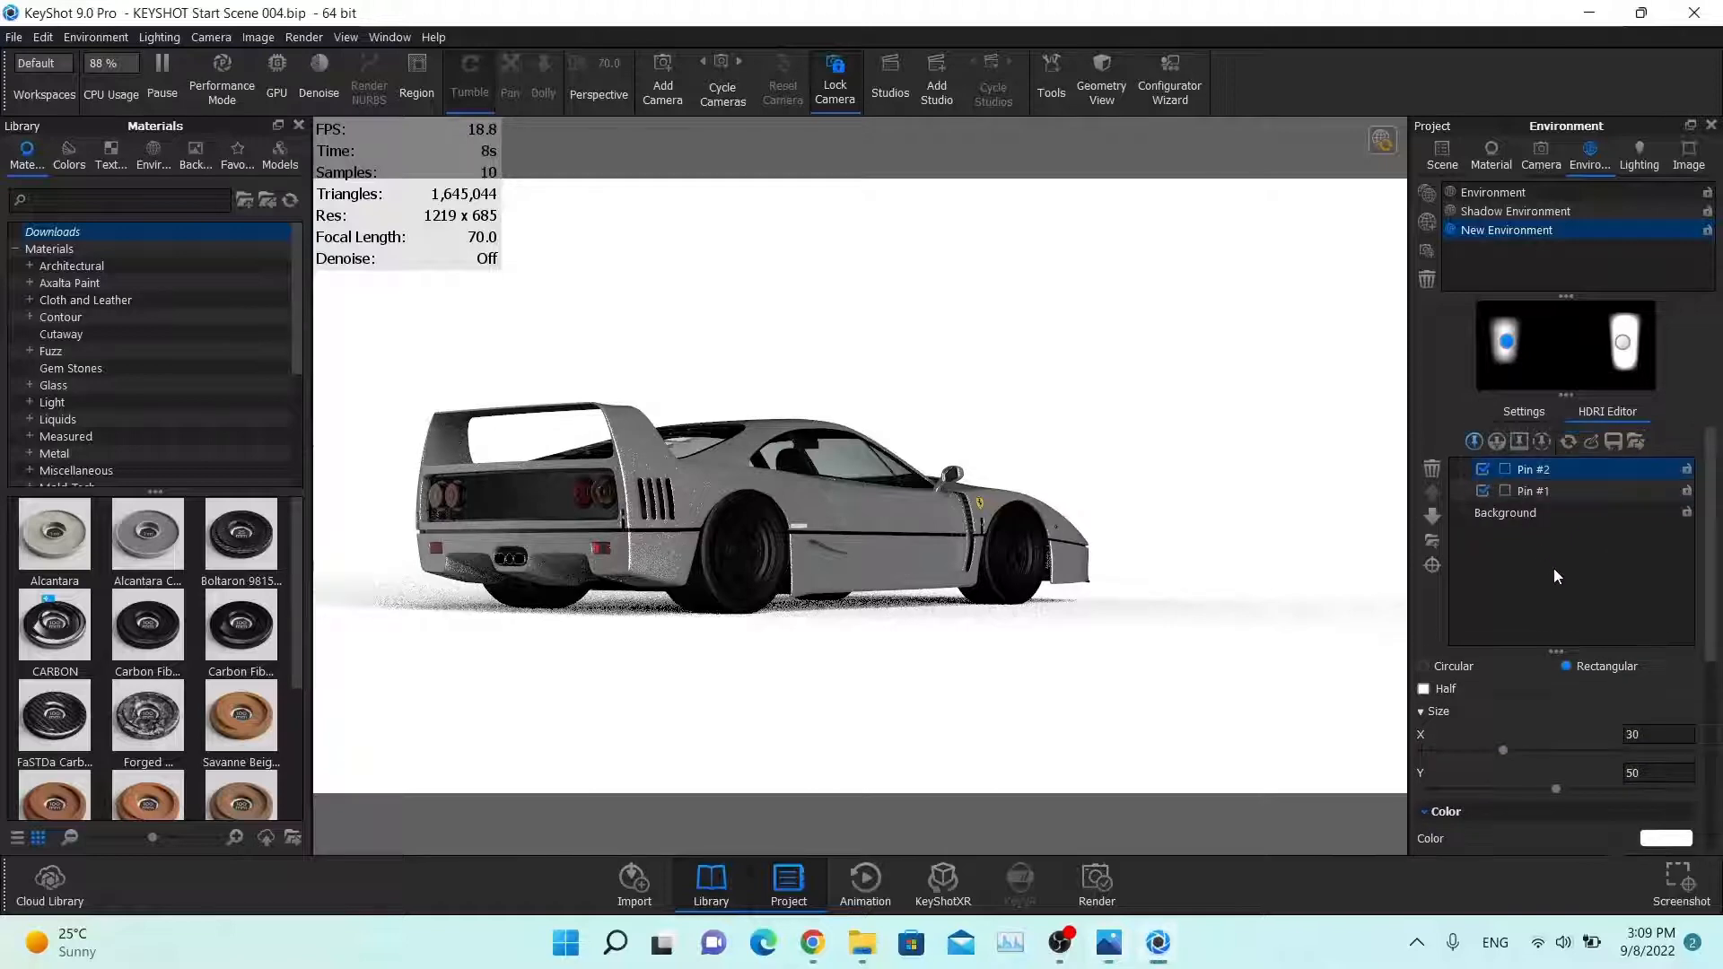
scroll(1568, 725, down, 2)
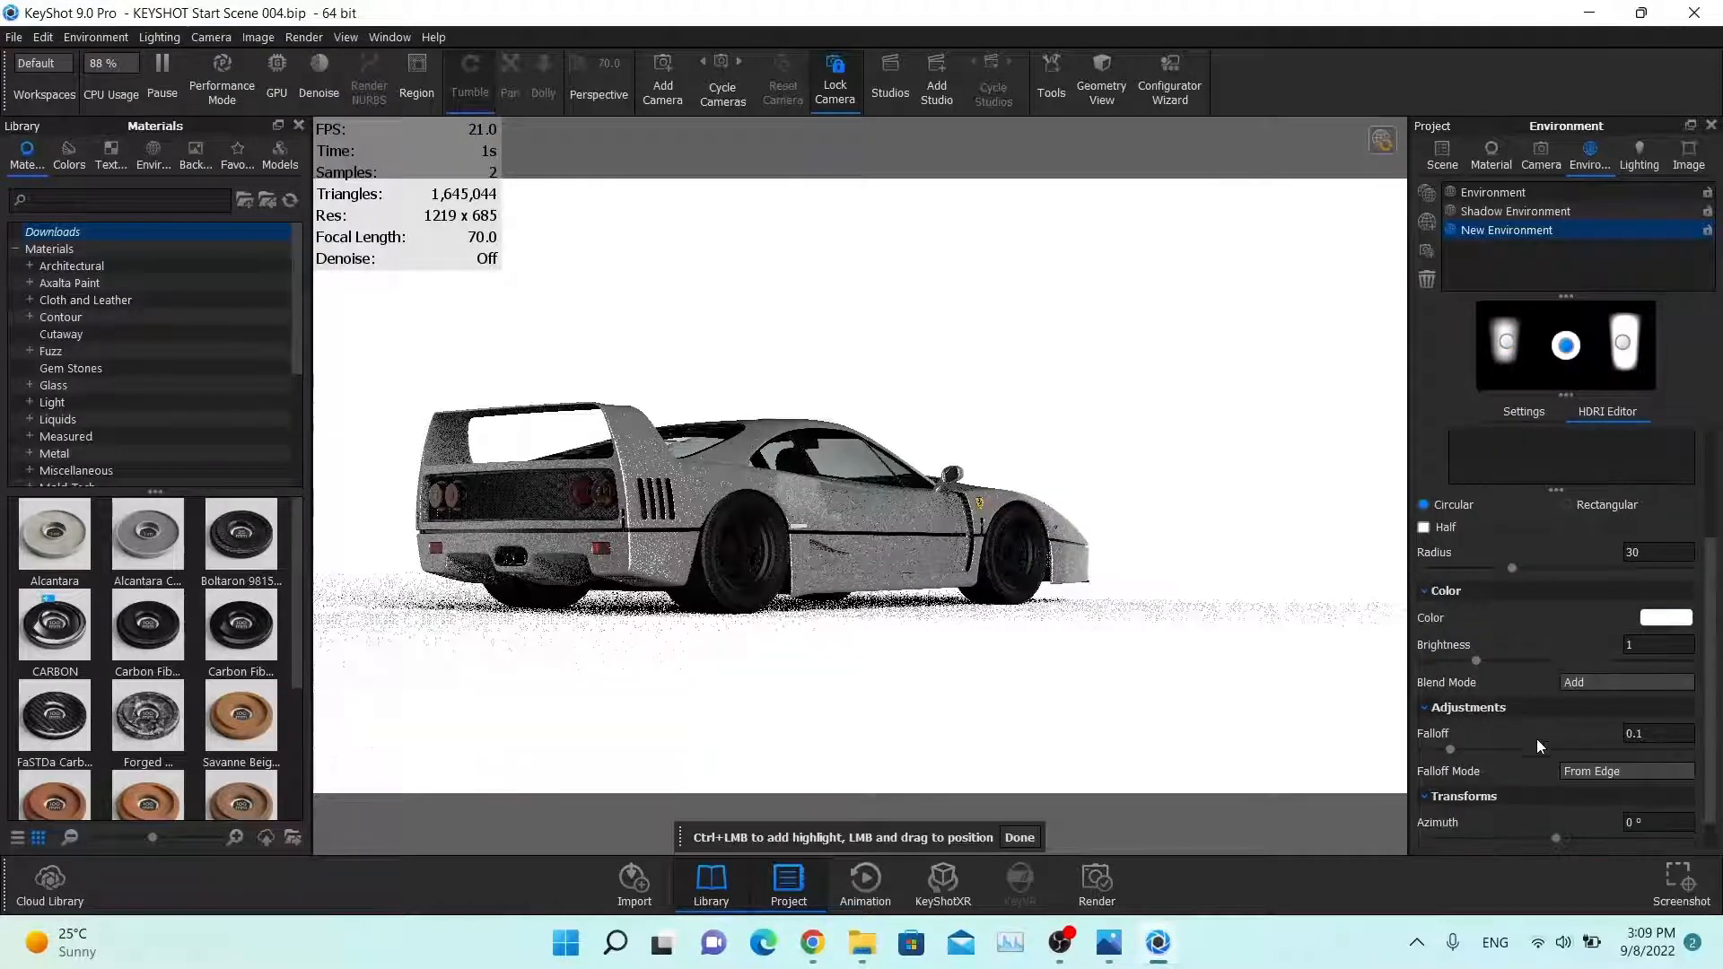
drag(1689, 750, 1701, 773)
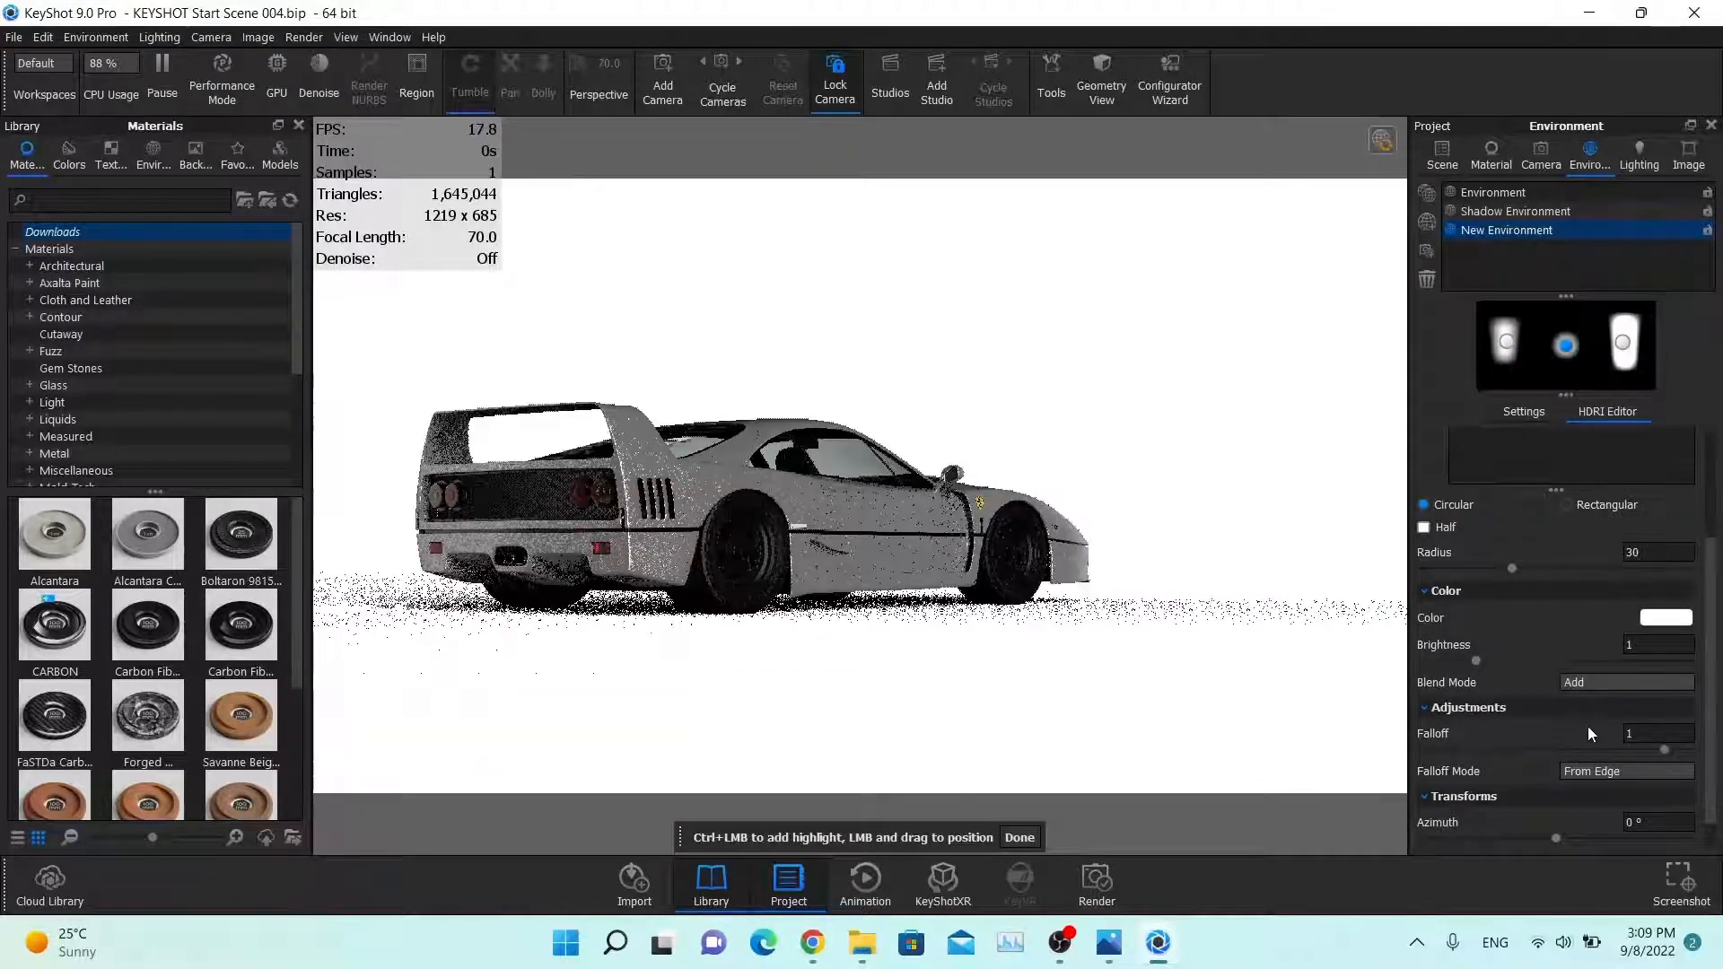
drag(1659, 559, 1320, 567)
text(35)
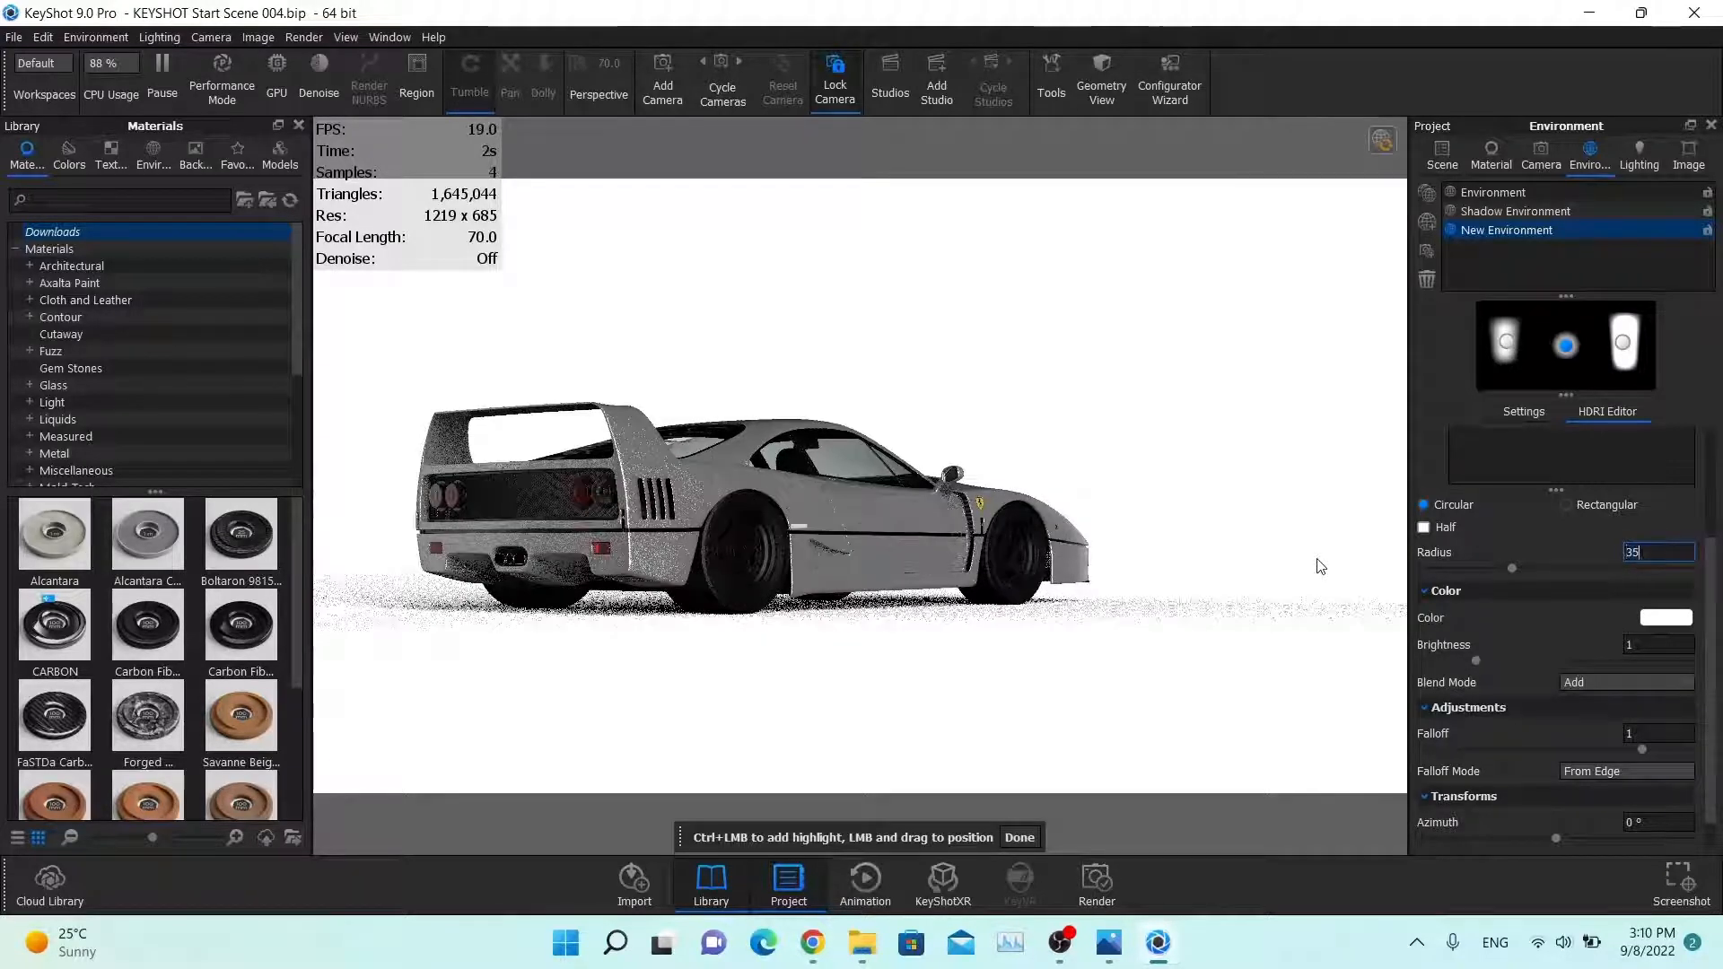
key(Return)
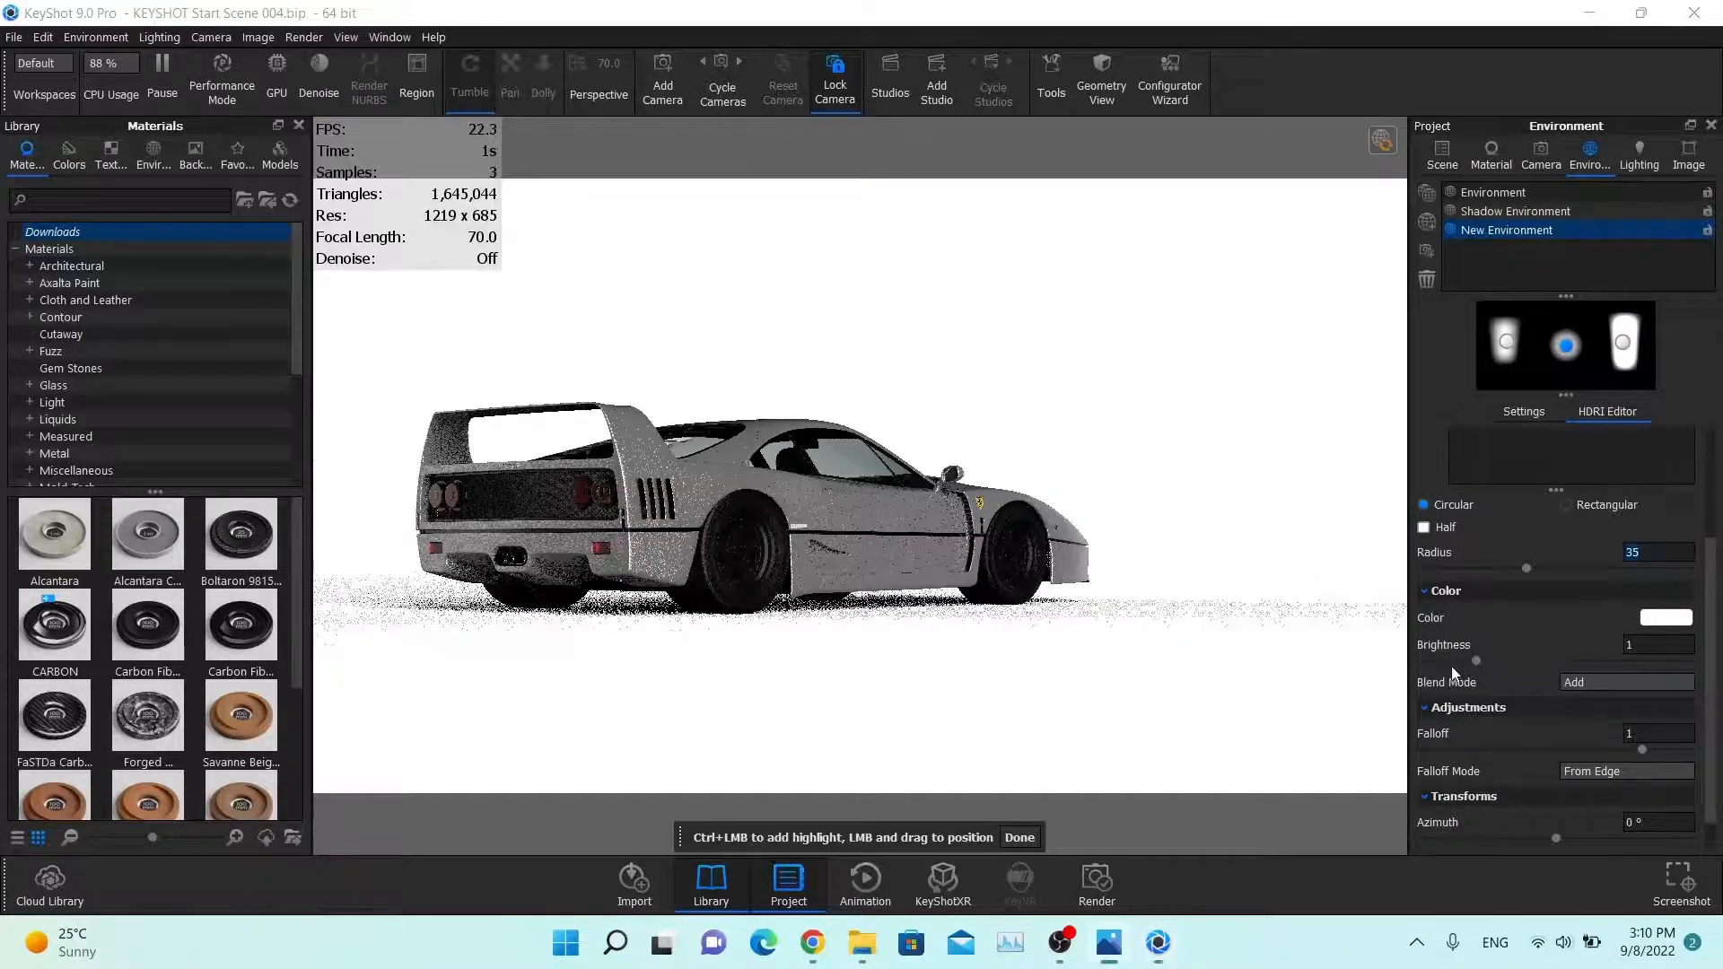
Step: Set the brightness of the second rectangular pin (X 30, Y 50) to 2
click(1511, 352)
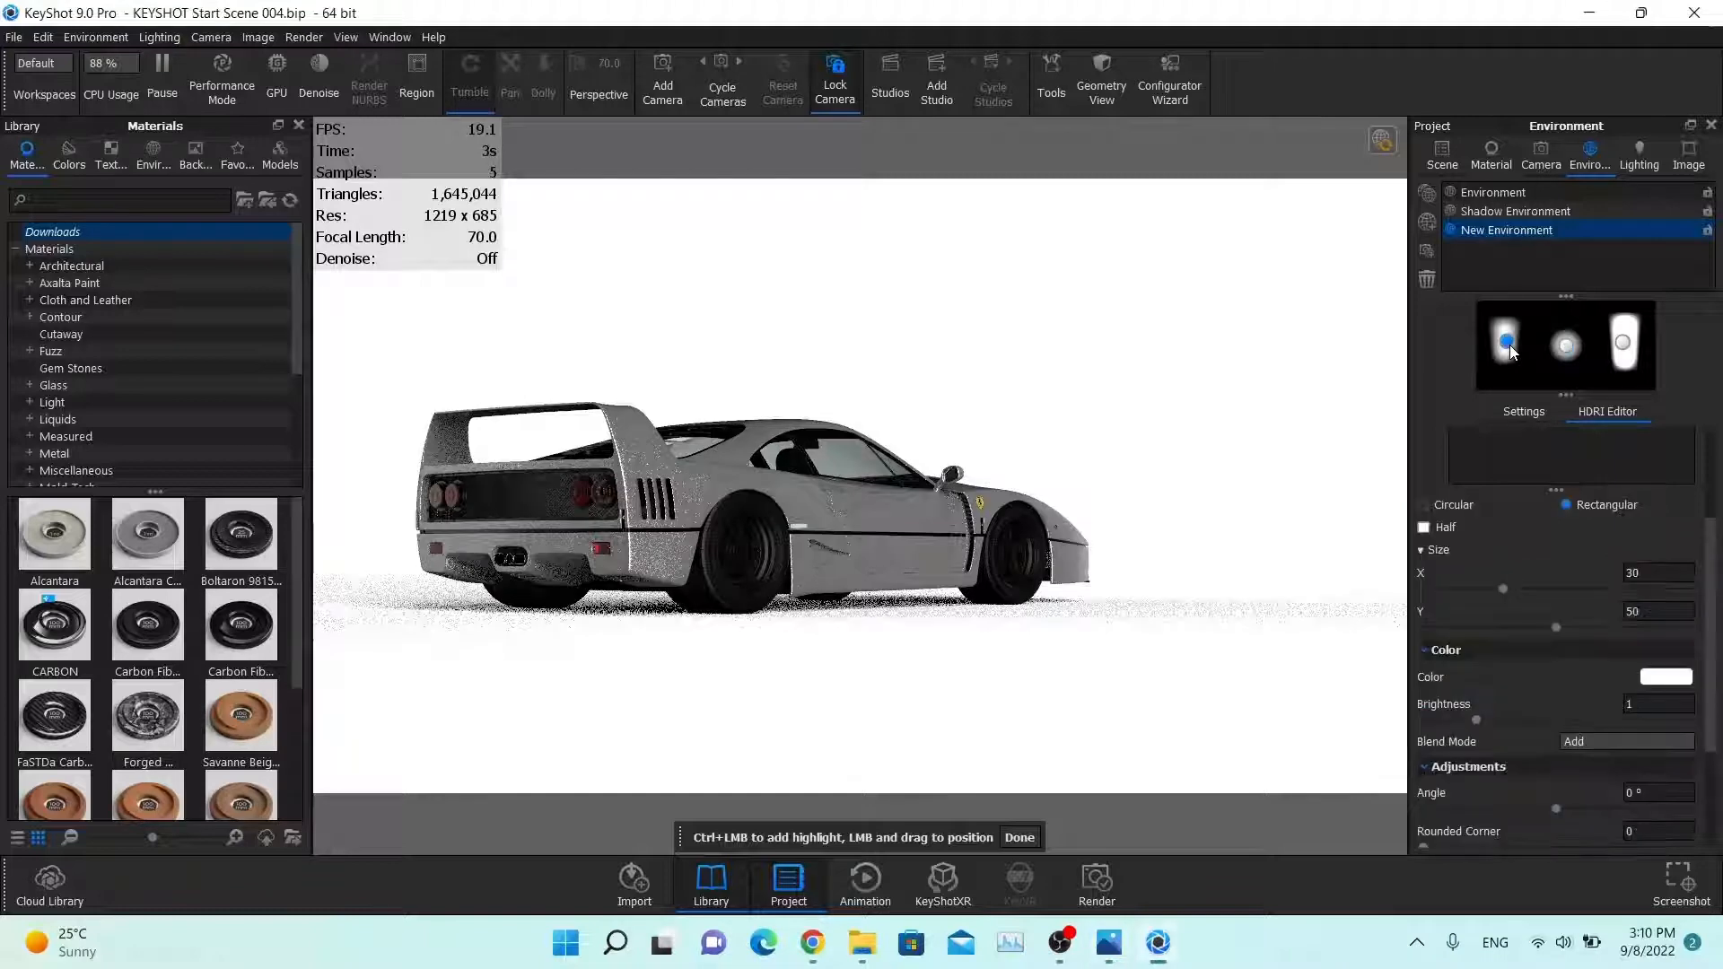
key(alt+Tab)
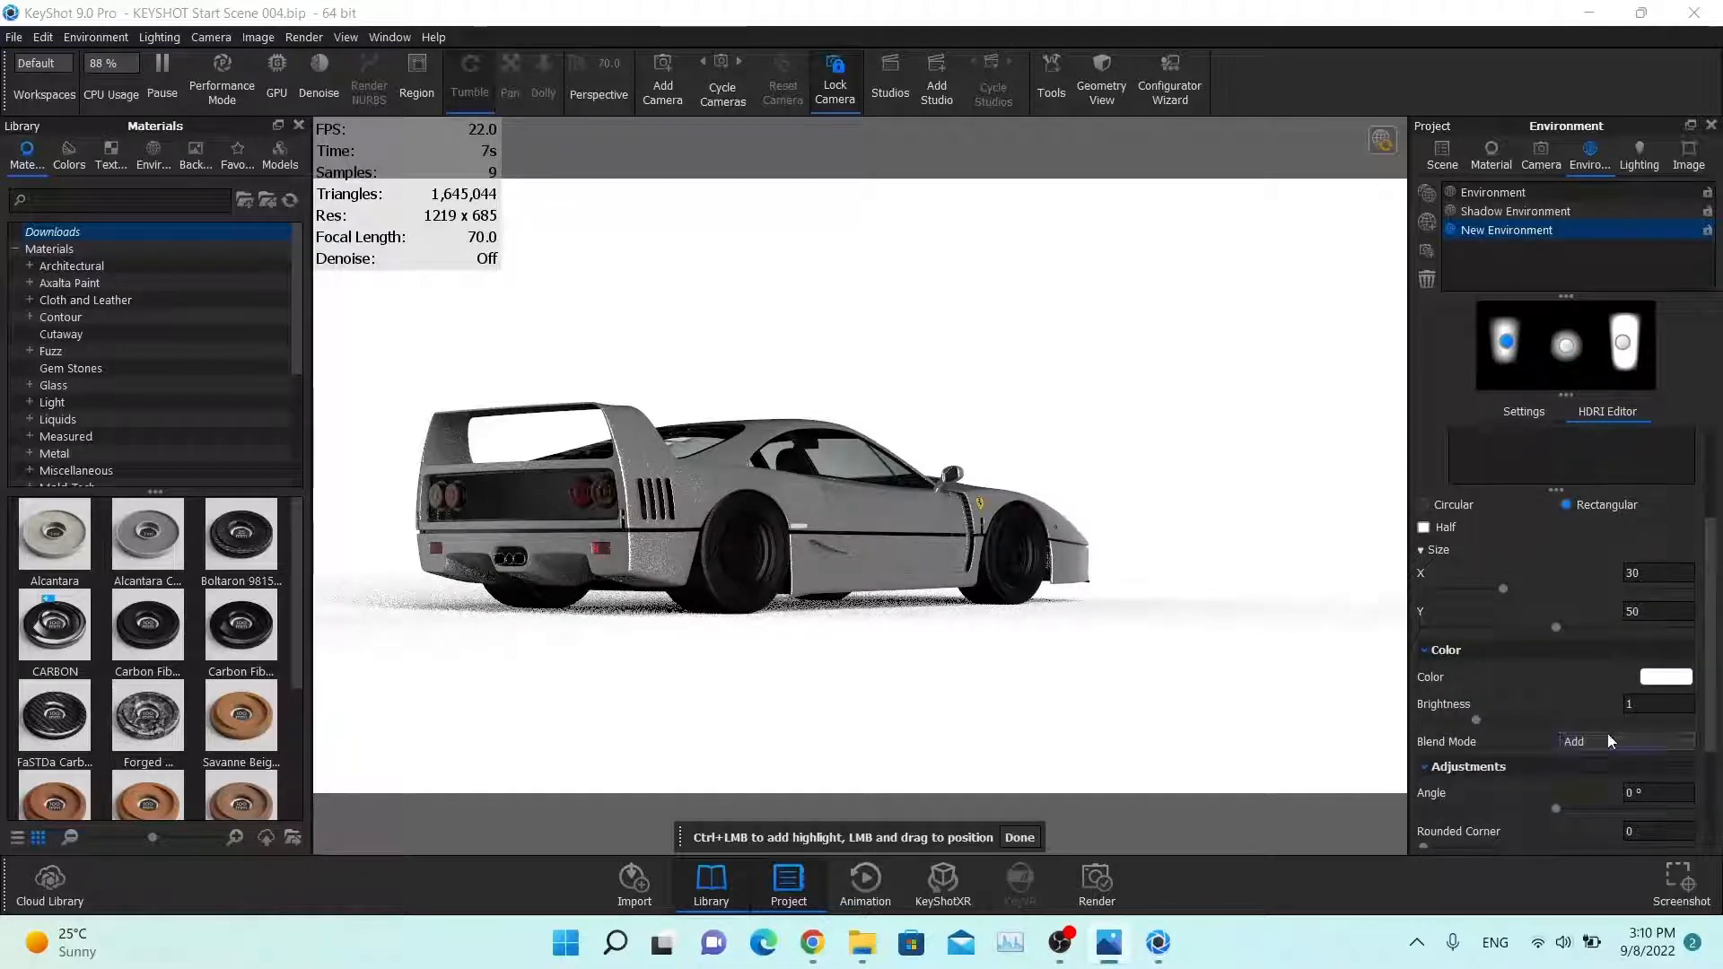
drag(1650, 703, 1534, 705)
text(2)
key(Return)
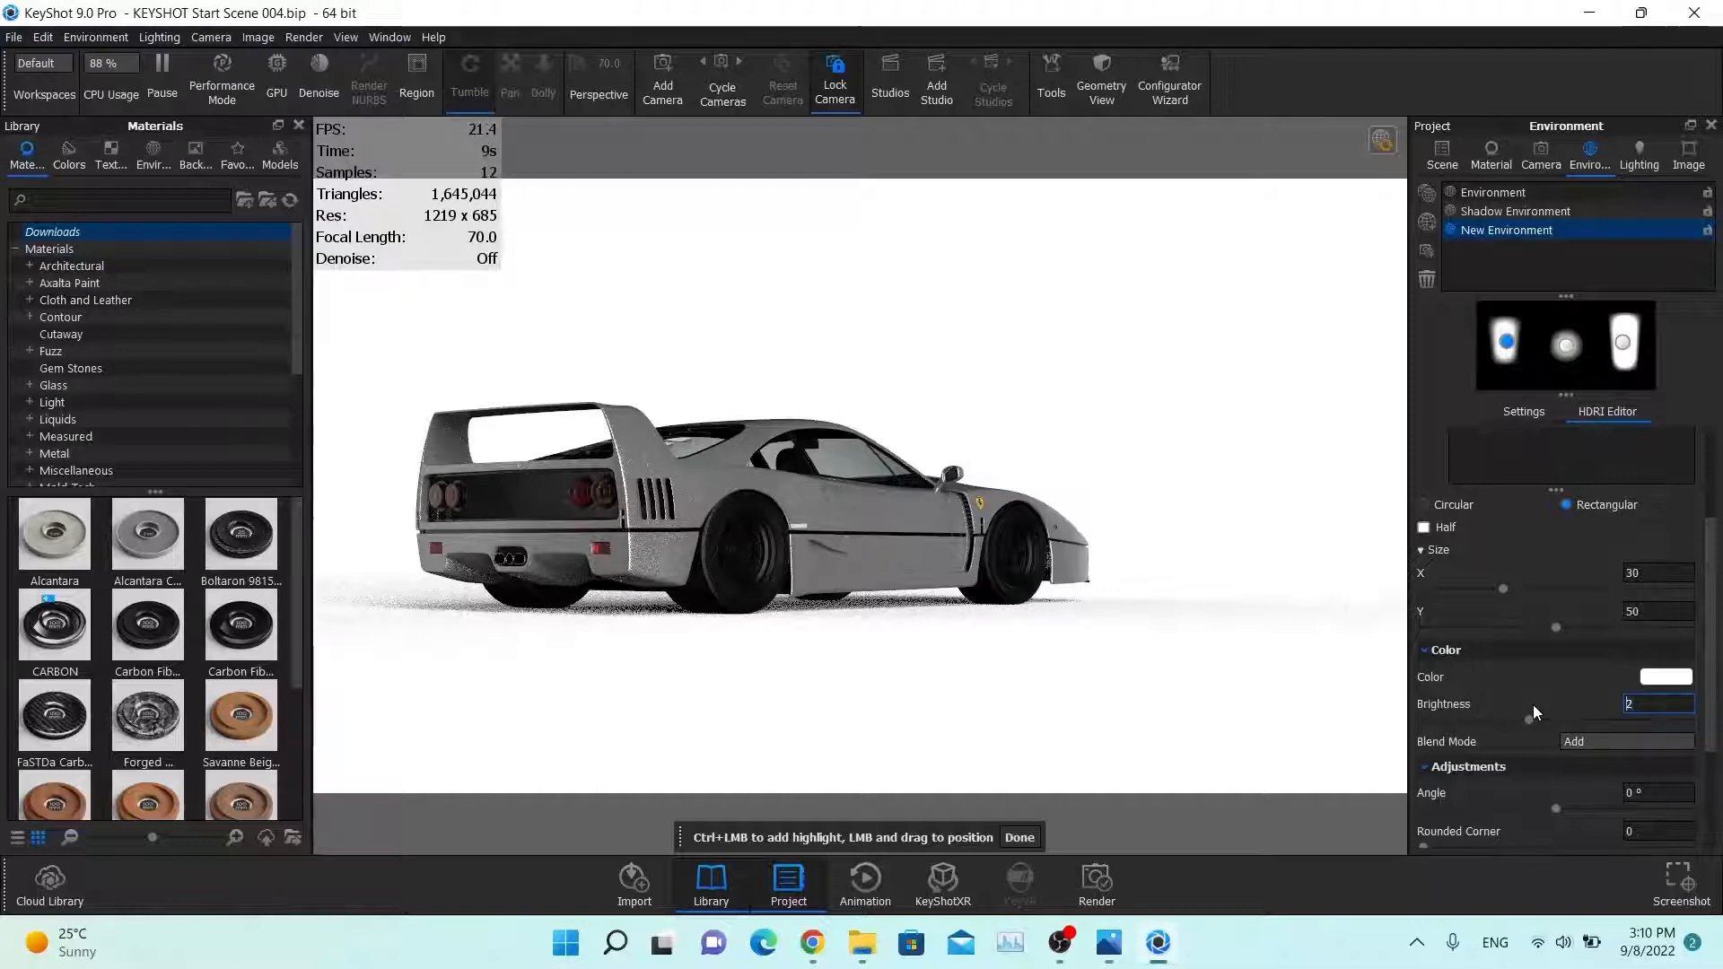
Step: Set the brightness of the circular light pin between the two rectangular pins to 2
click(1566, 359)
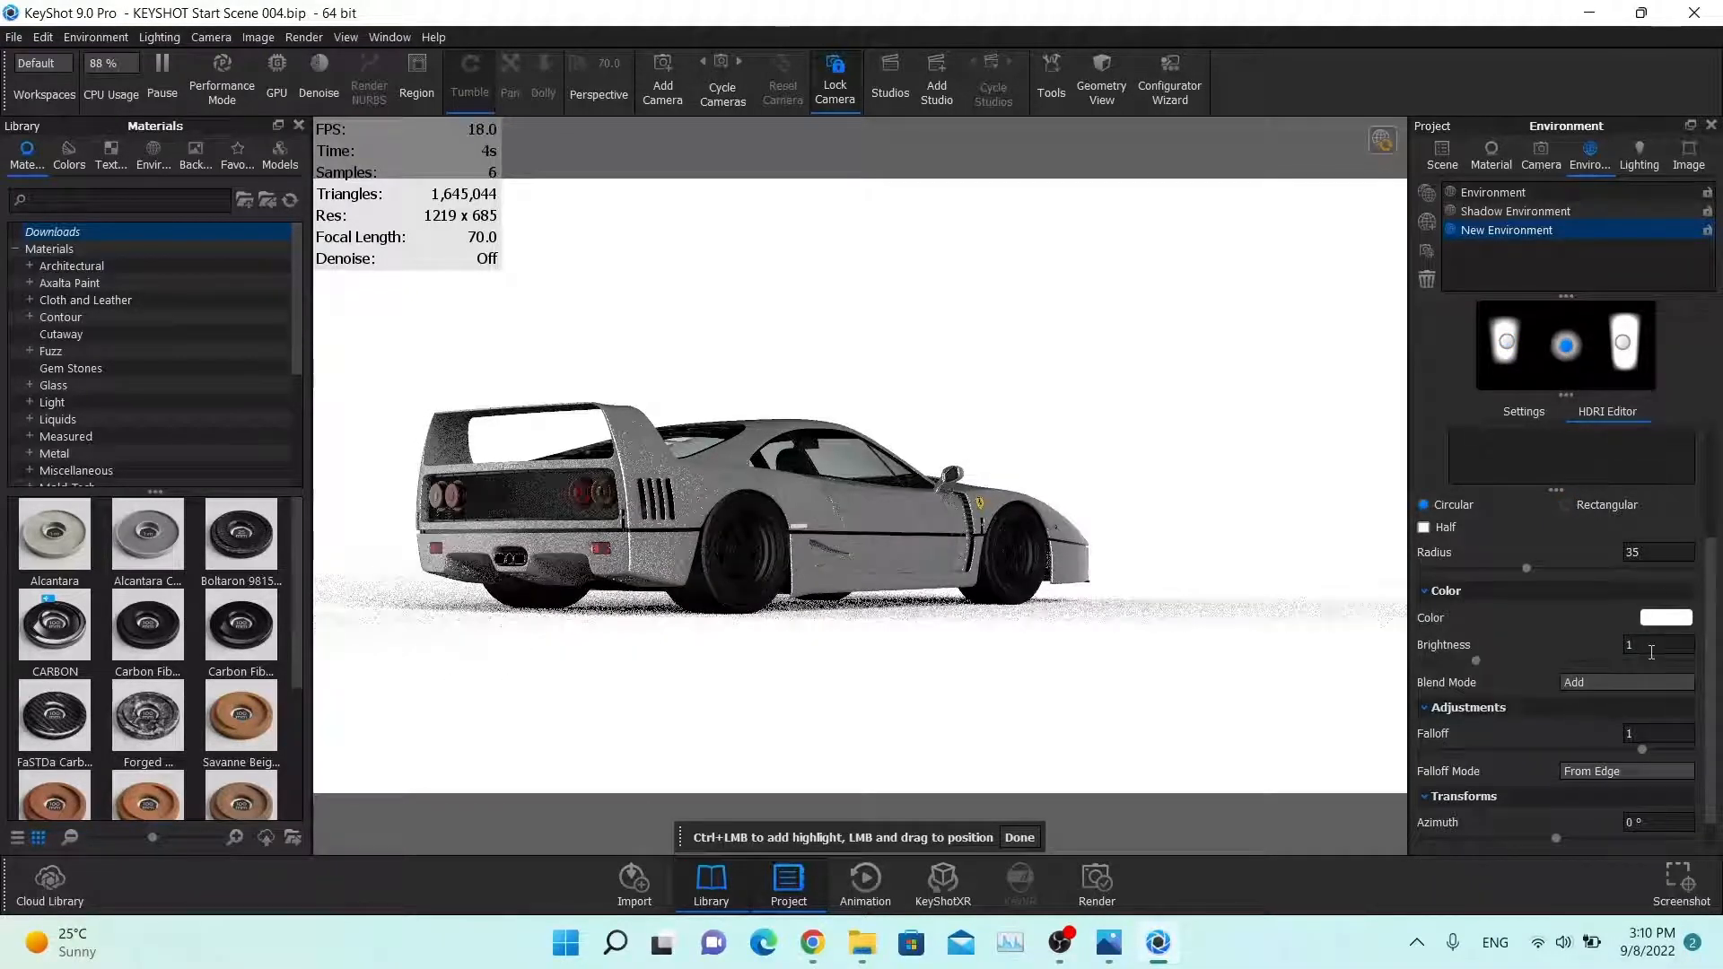
drag(1651, 652, 1533, 650)
text(2)
key(Return)
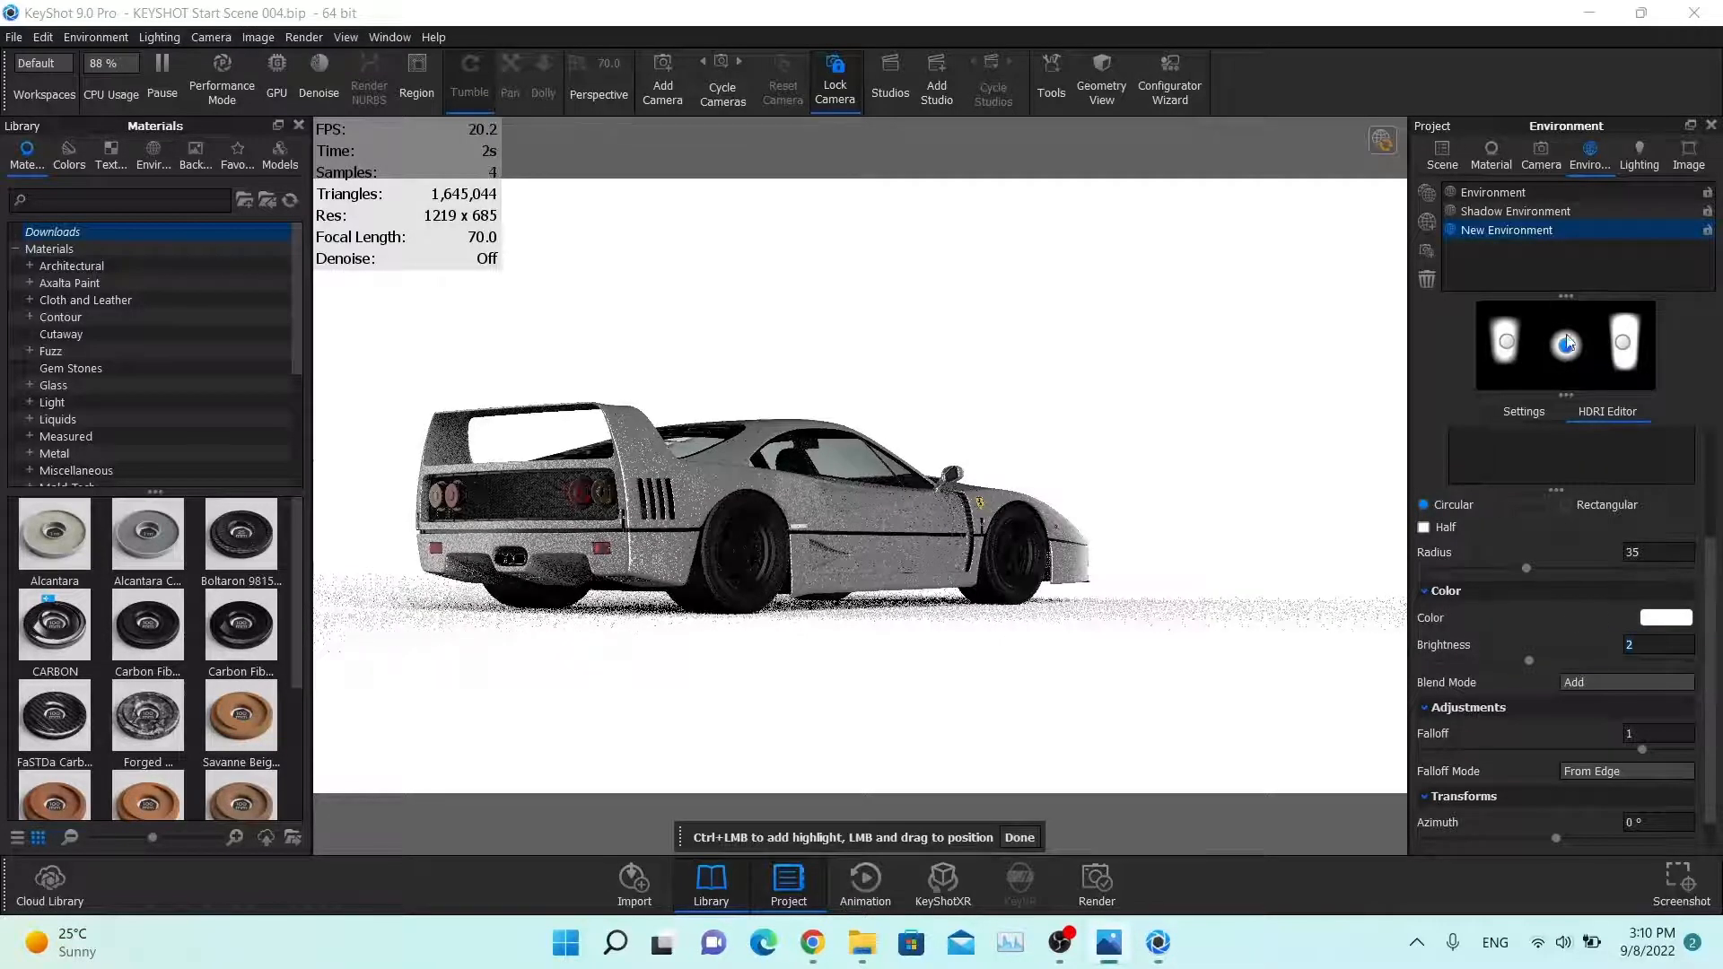
Step: Move the circular light pin to an azimuth of 32.76° and an elevation of 16.38°
drag(1564, 352, 1564, 328)
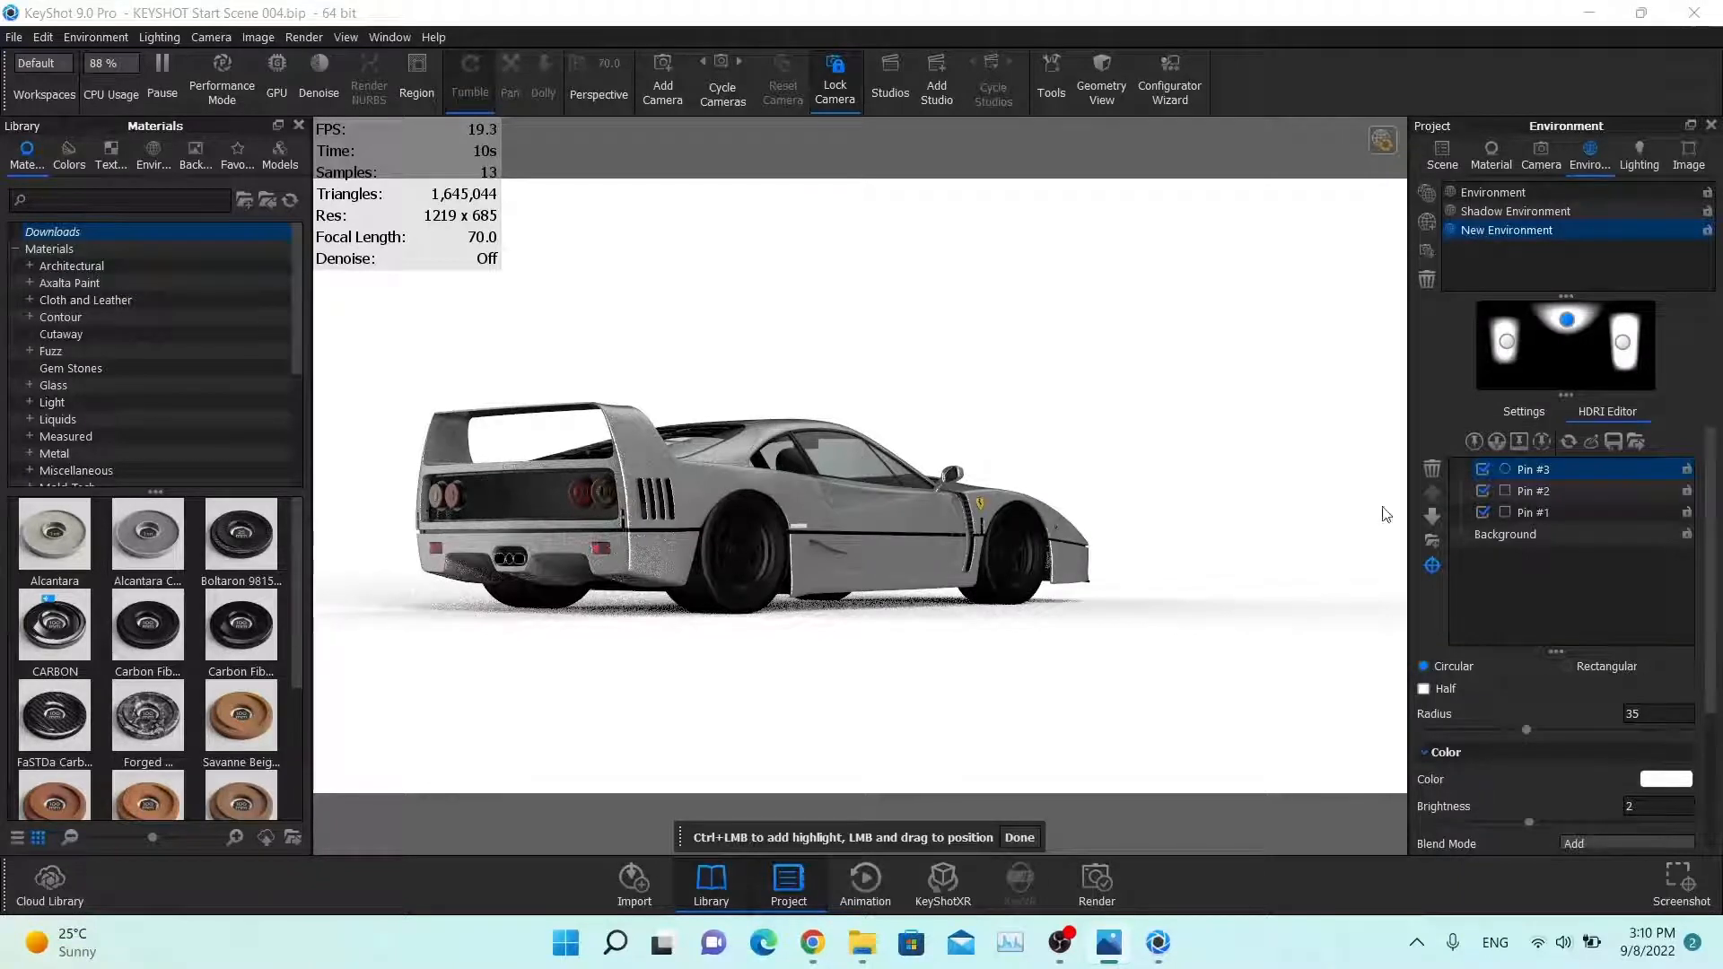
scroll(1578, 564, down, 3)
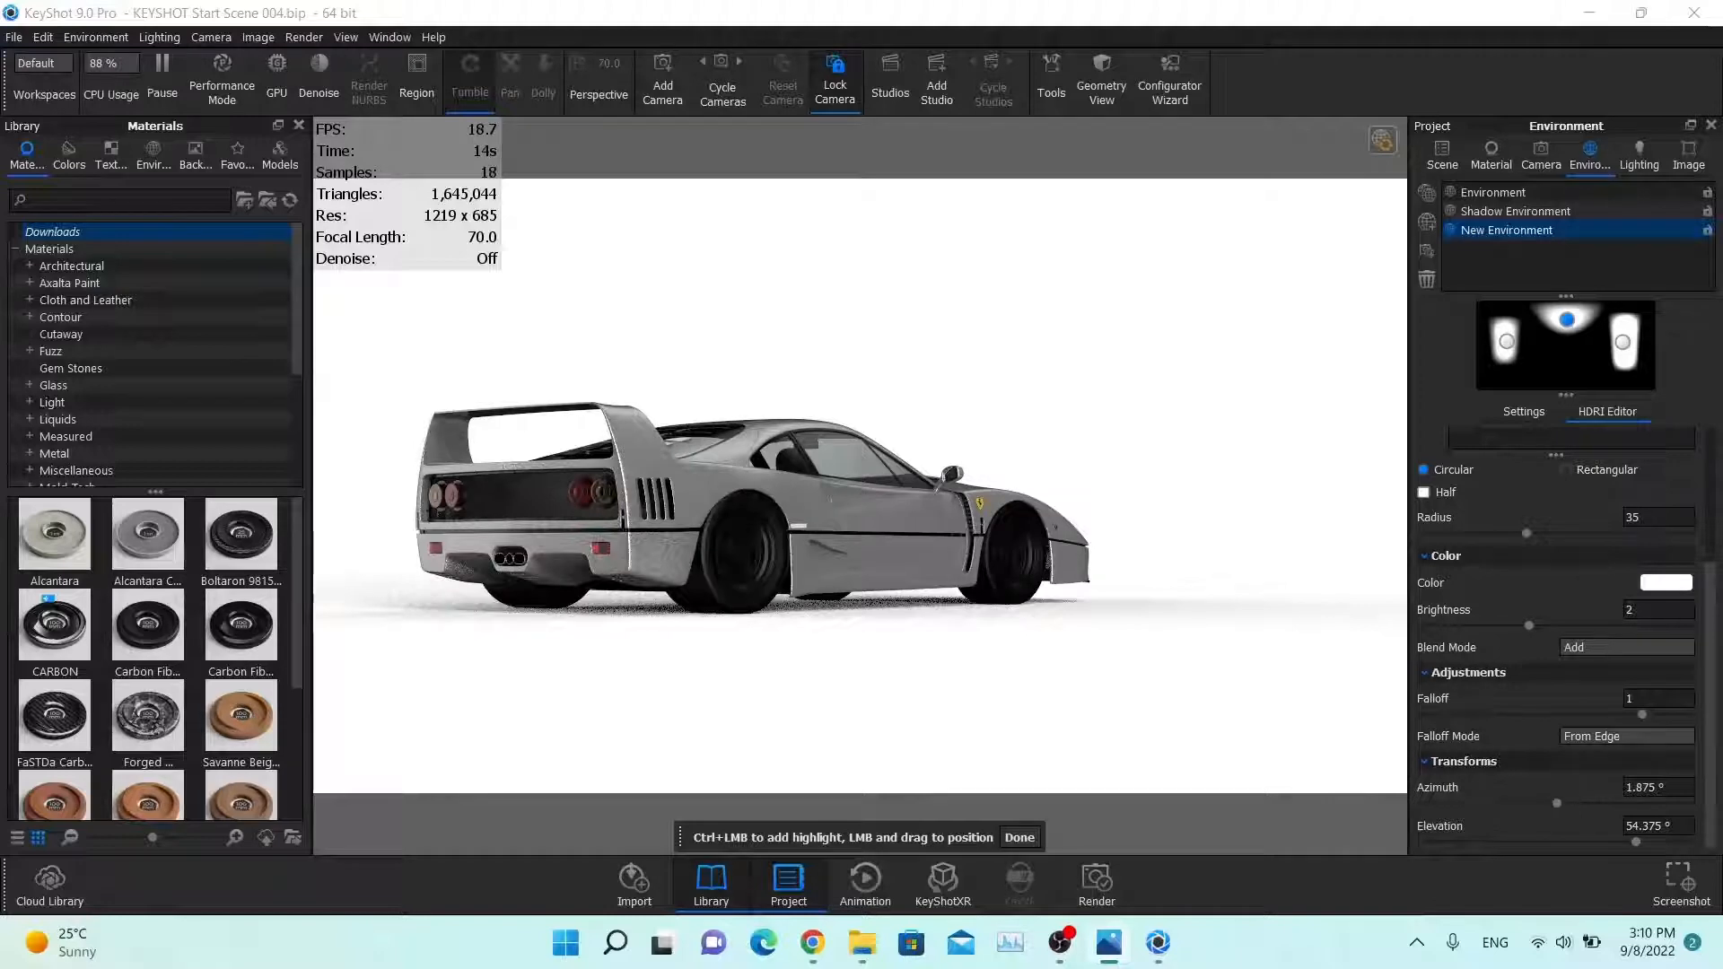
drag(1559, 803, 1617, 816)
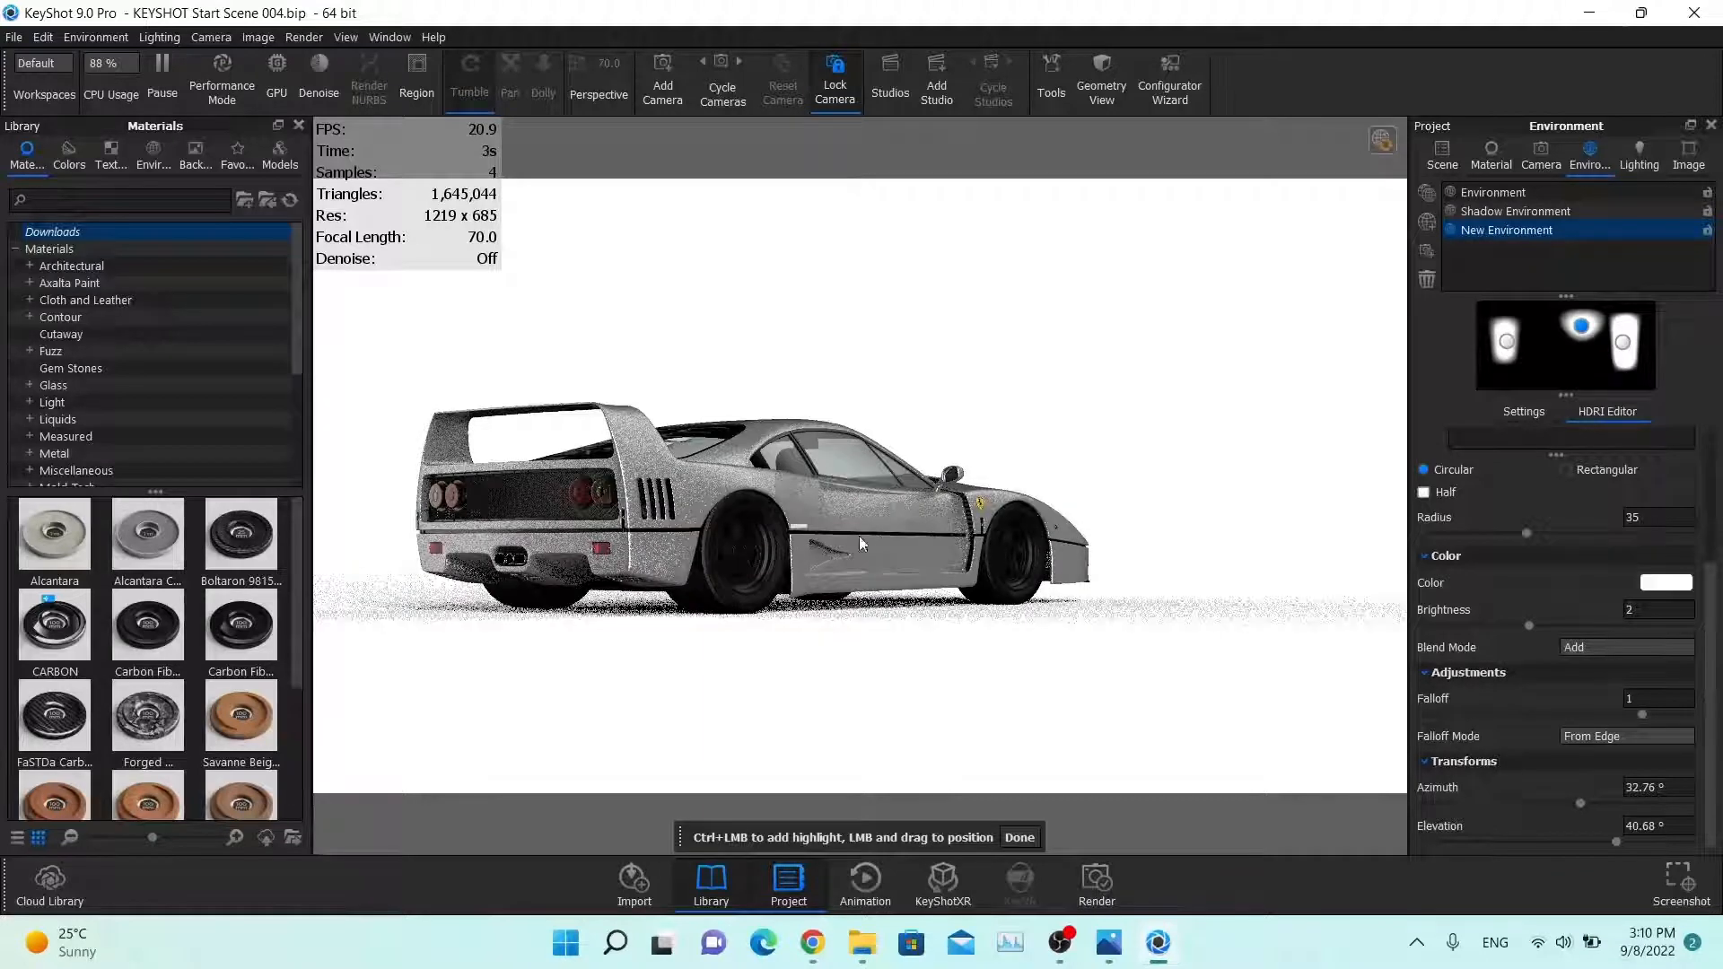
drag(1615, 837, 1582, 829)
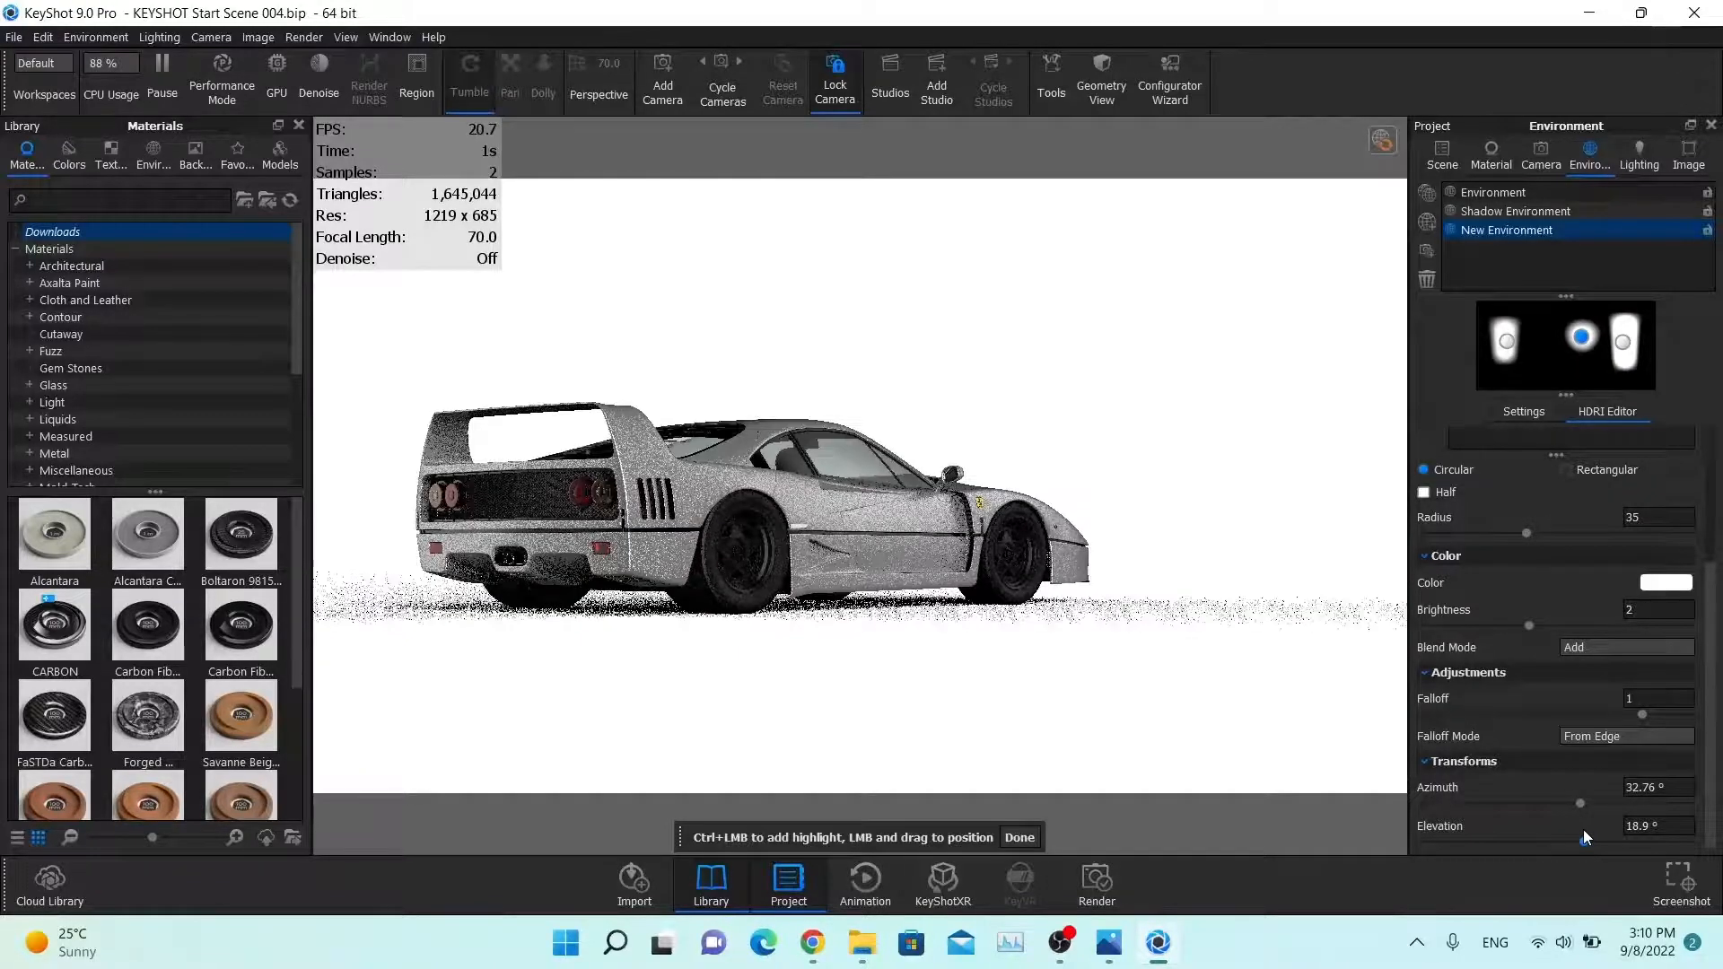
drag(1583, 827, 1579, 827)
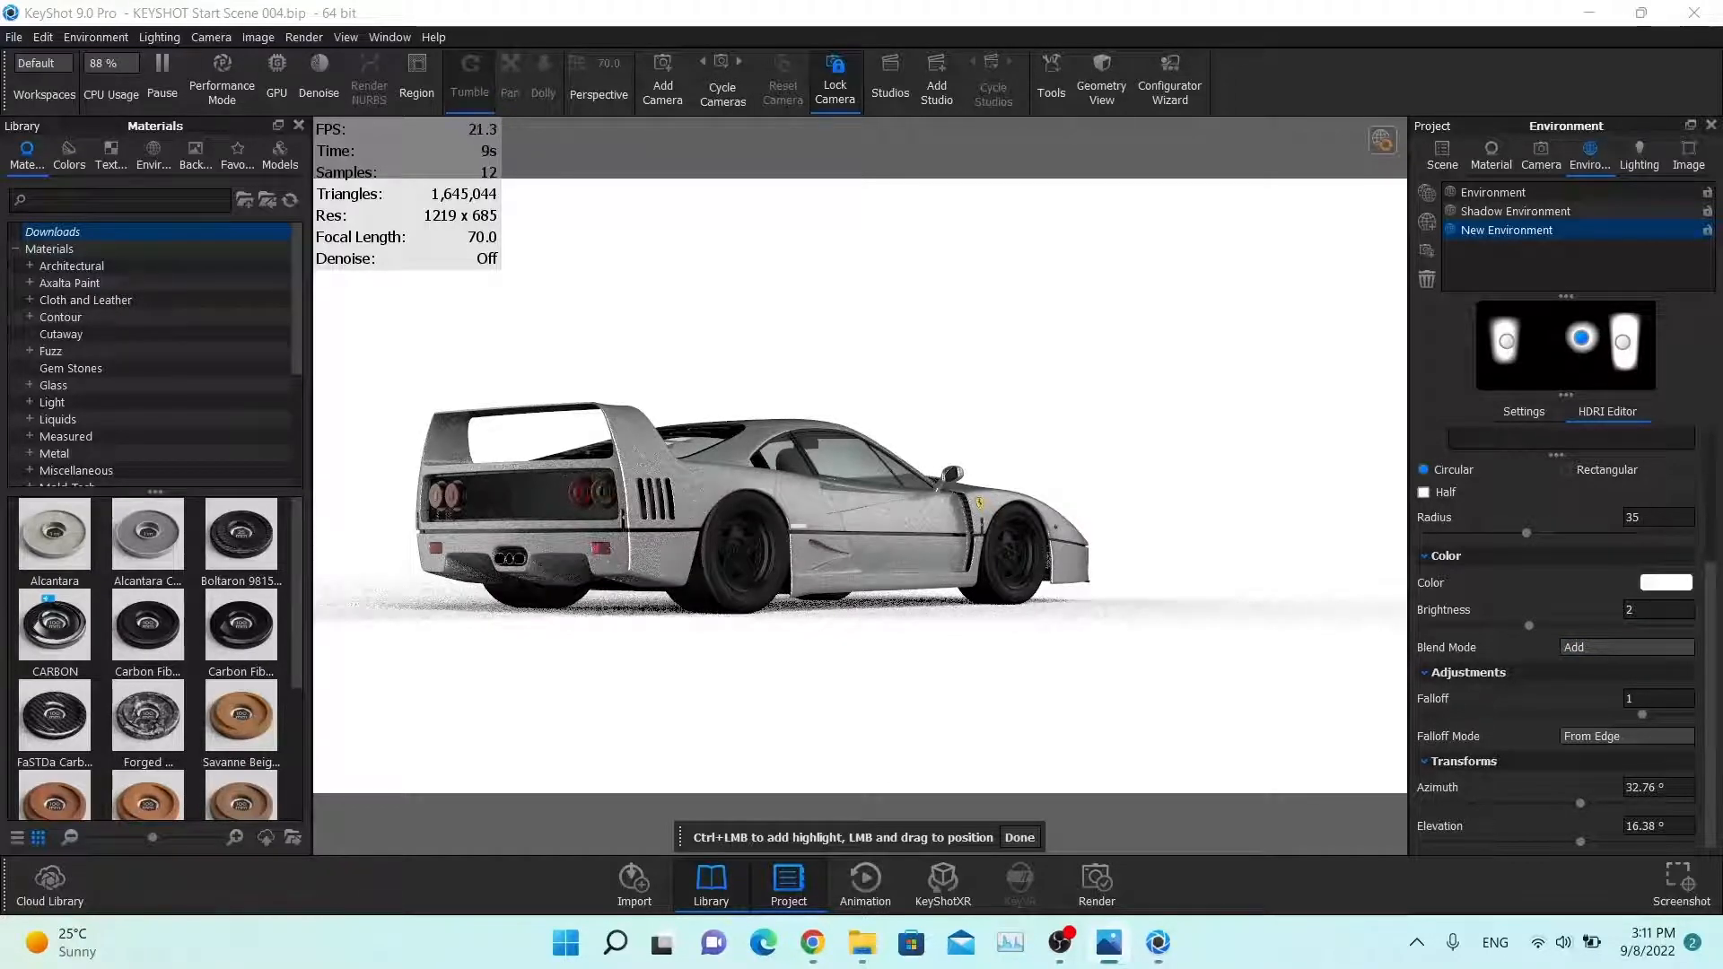
Step: Duplicate the circular pin at an azimuth of about -59° and elevation of about 22°, and set the copy's brightness to 3
right_click(1586, 339)
ctrl+click(1537, 334)
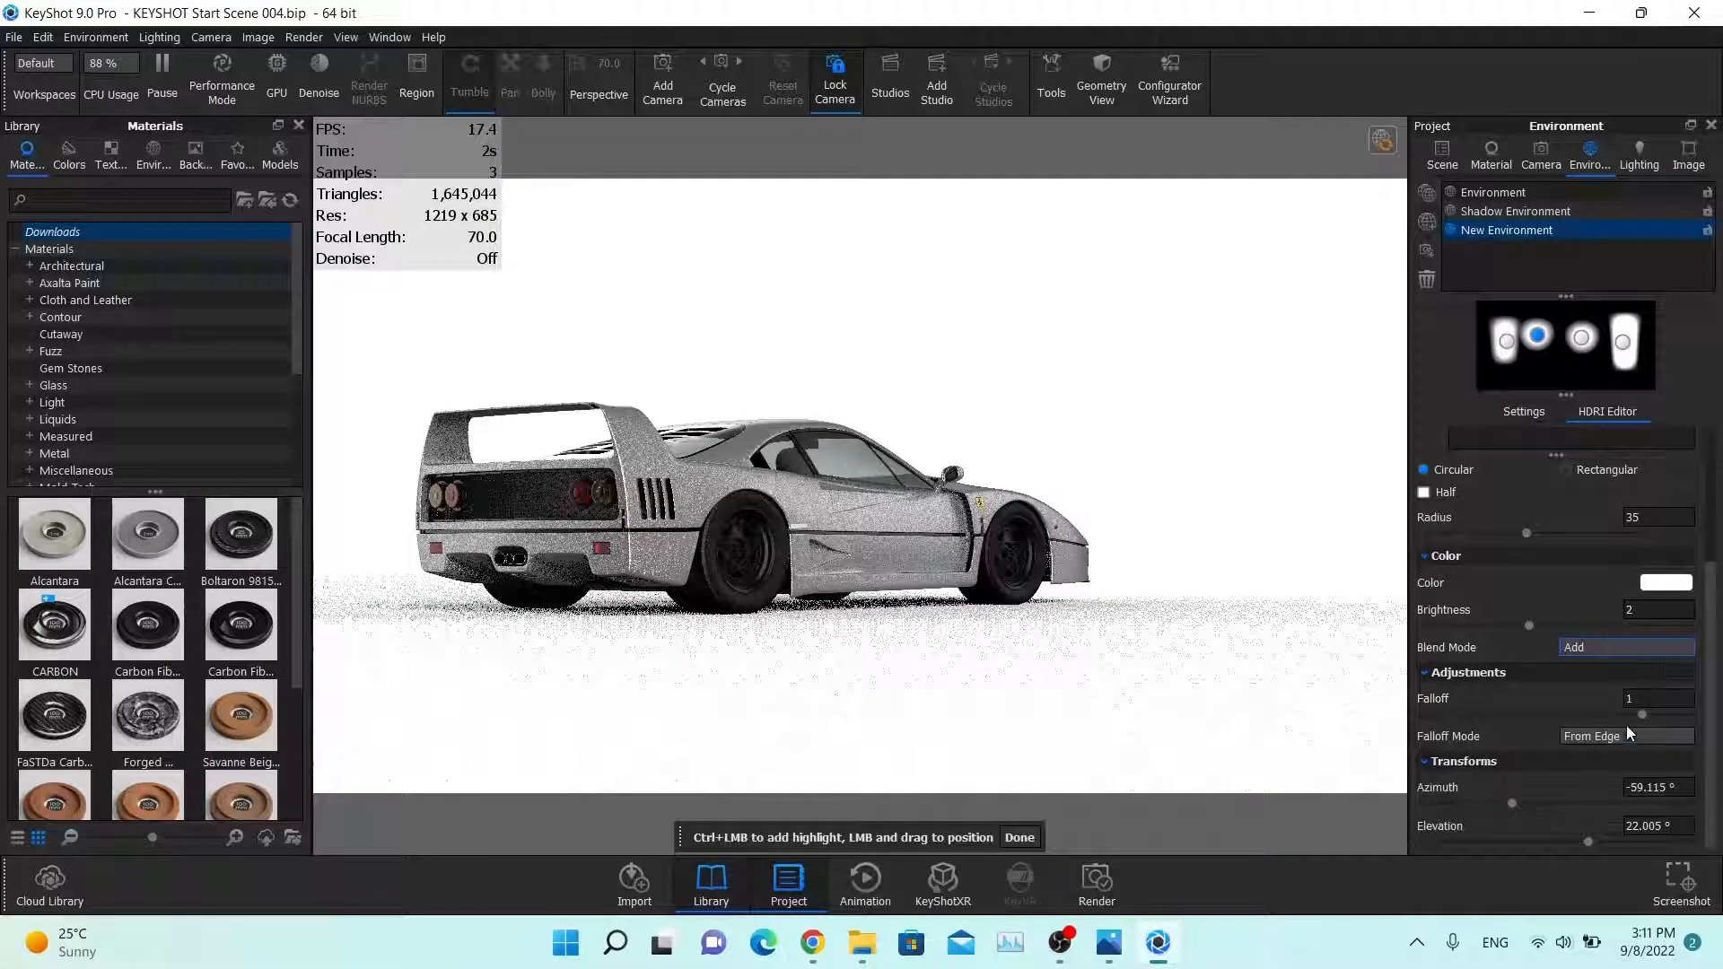
click(1659, 610)
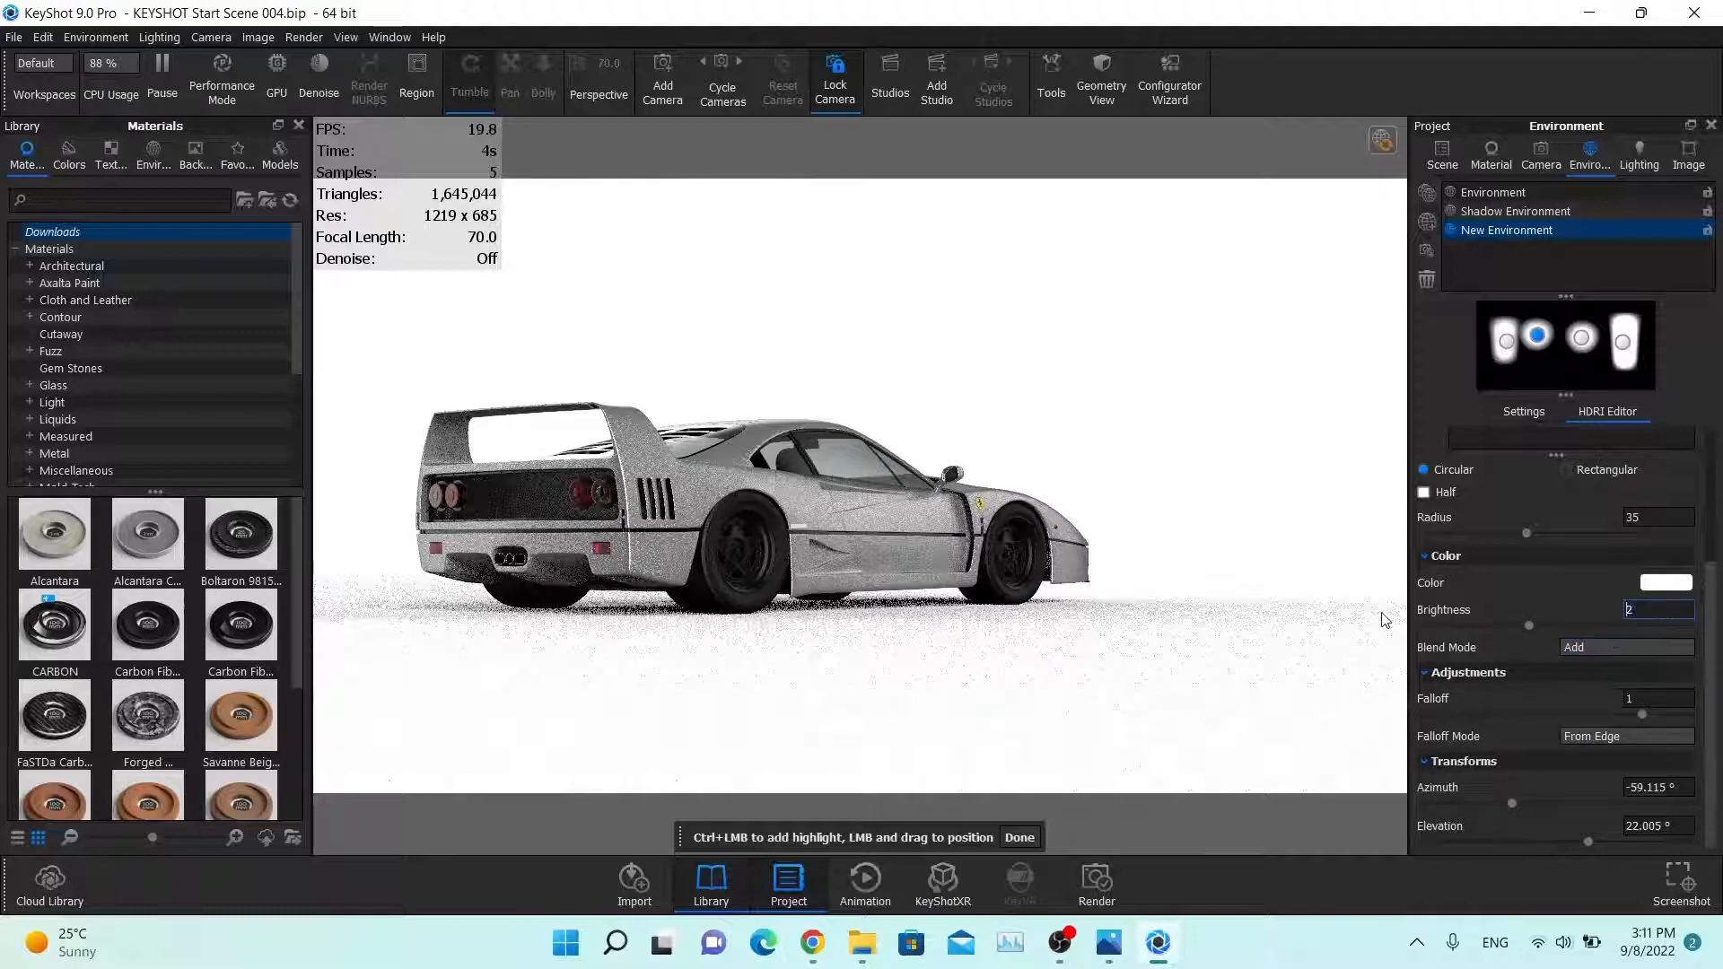
text(3)
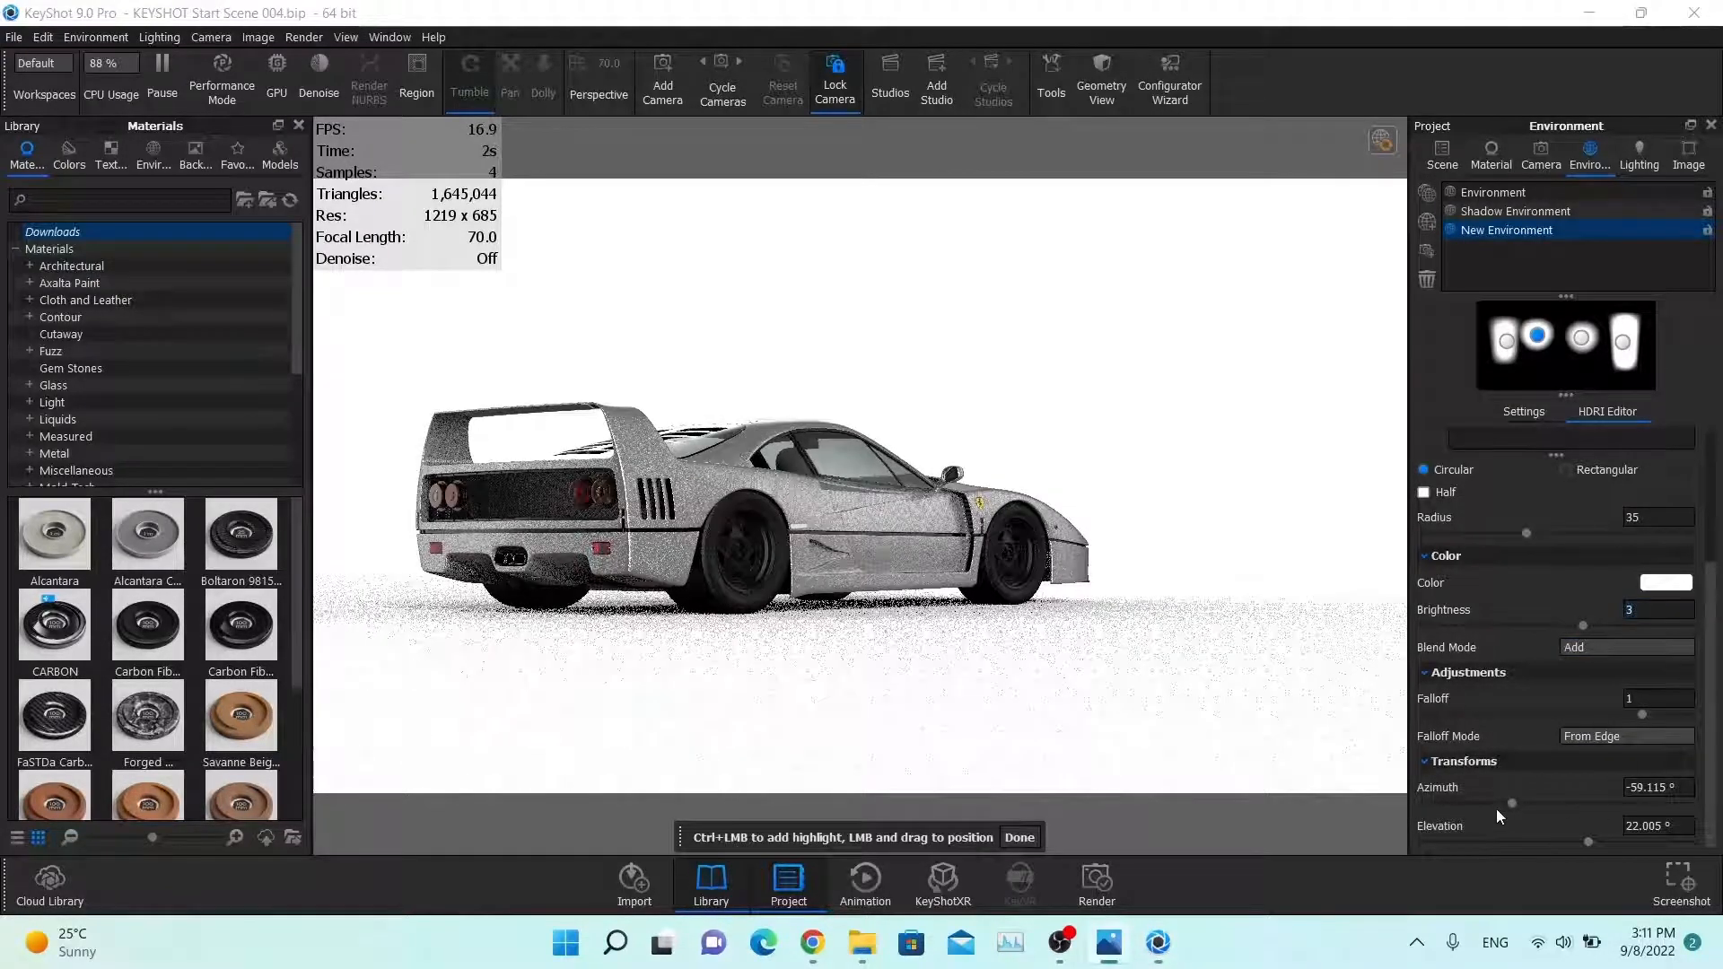
Step: Move the duplicated circular pin, Pin #4, to an azimuth of -80.28° and an elevation of 4°
drag(1515, 805, 1498, 802)
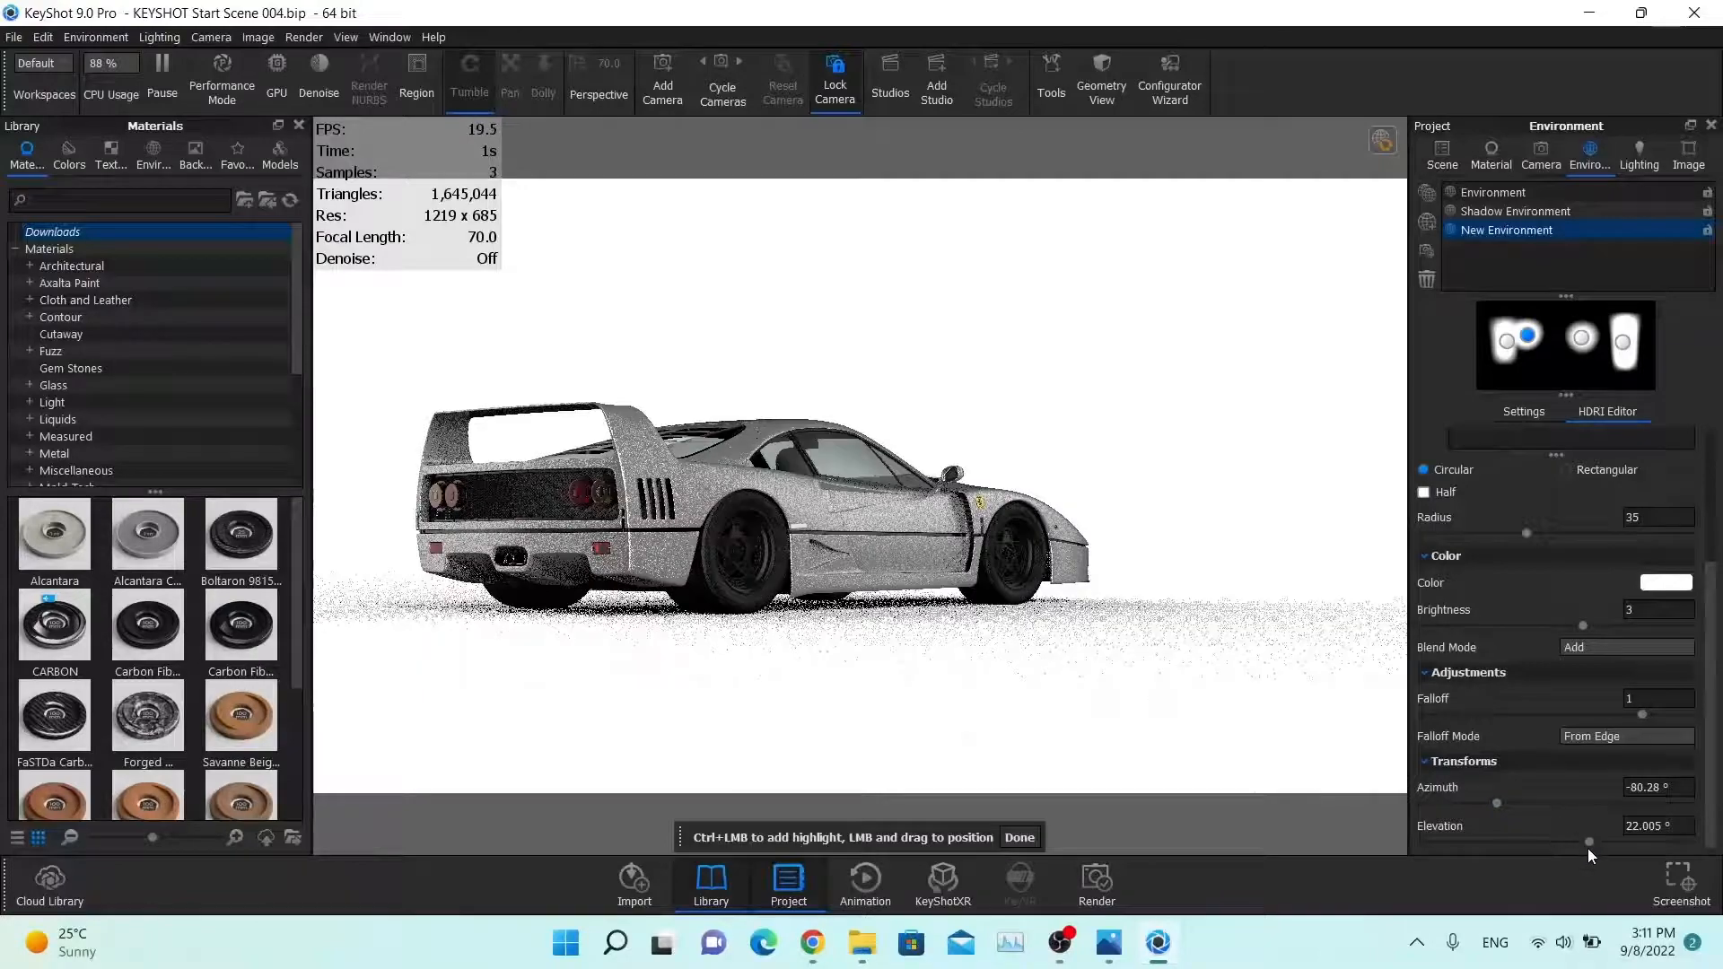
drag(1588, 847, 1557, 840)
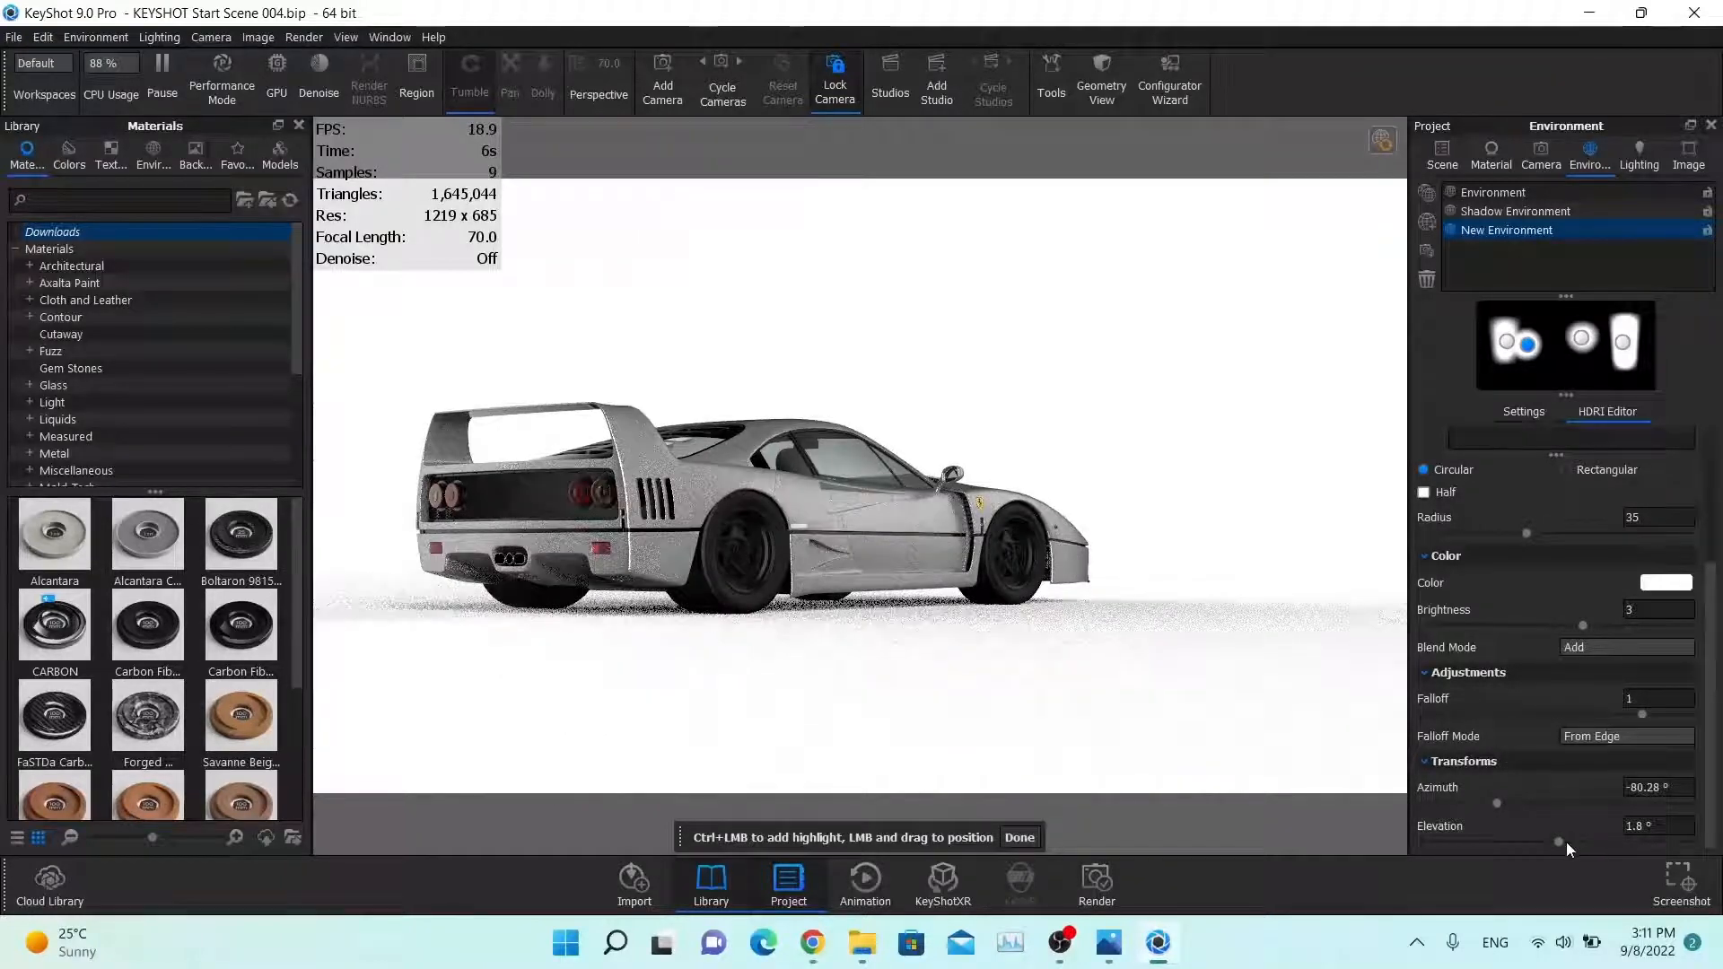
drag(1563, 841, 1567, 842)
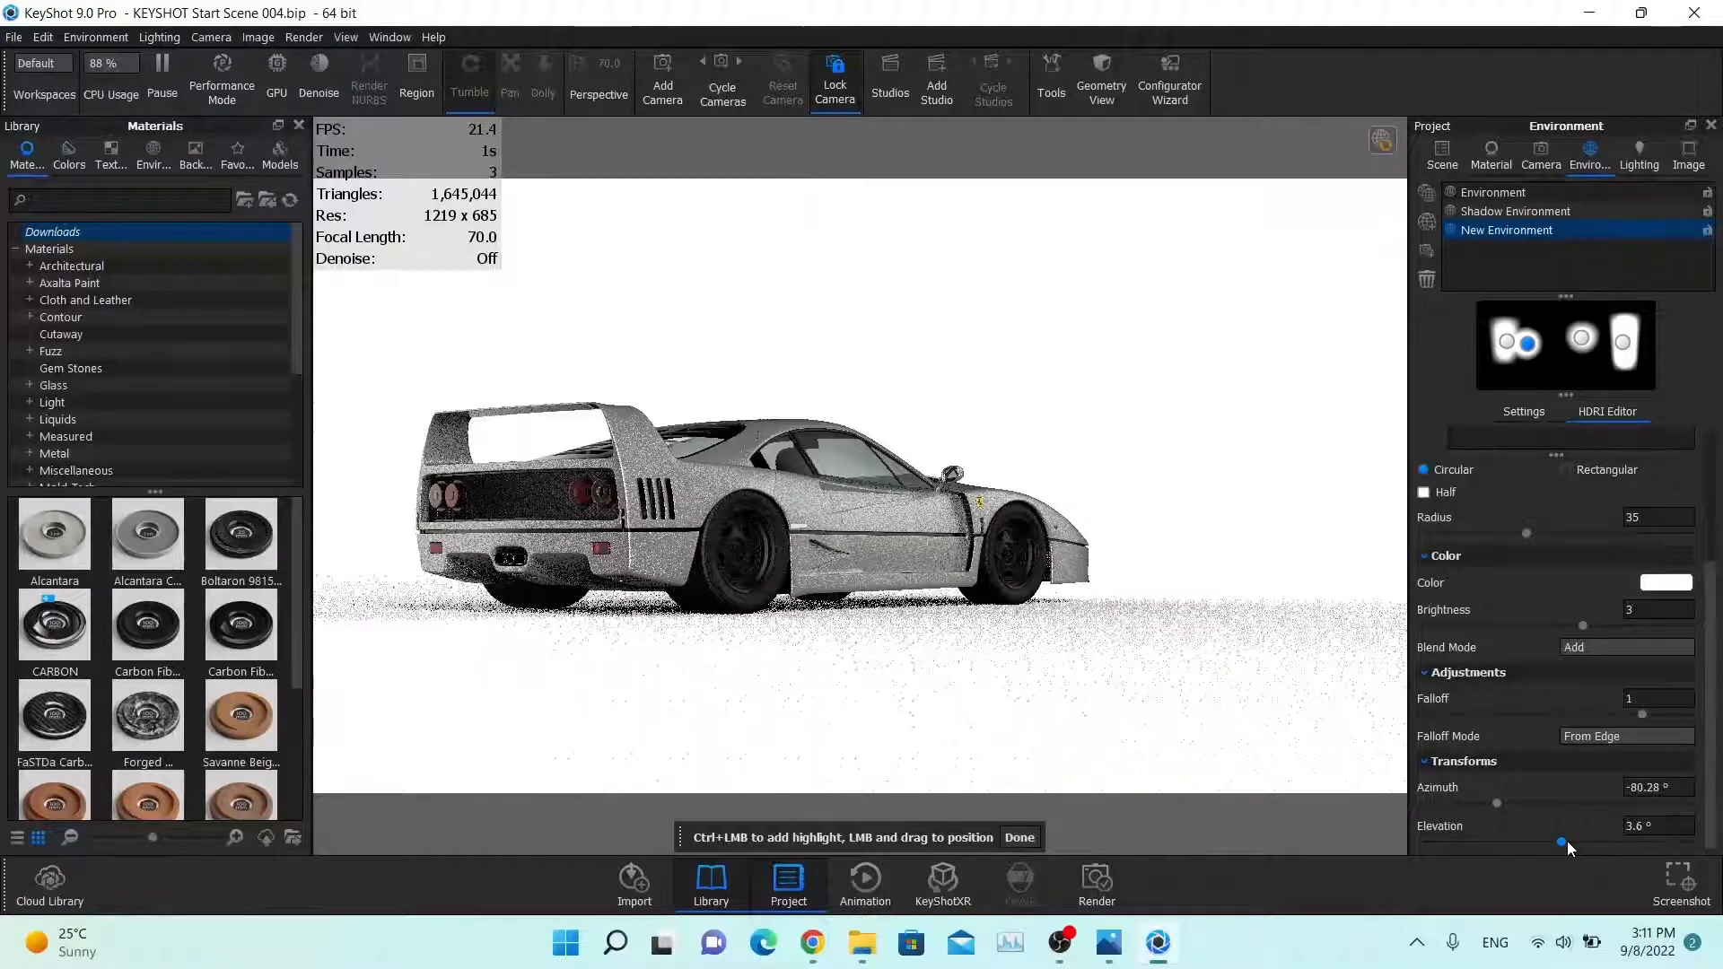
double_click(1660, 822)
text(4)
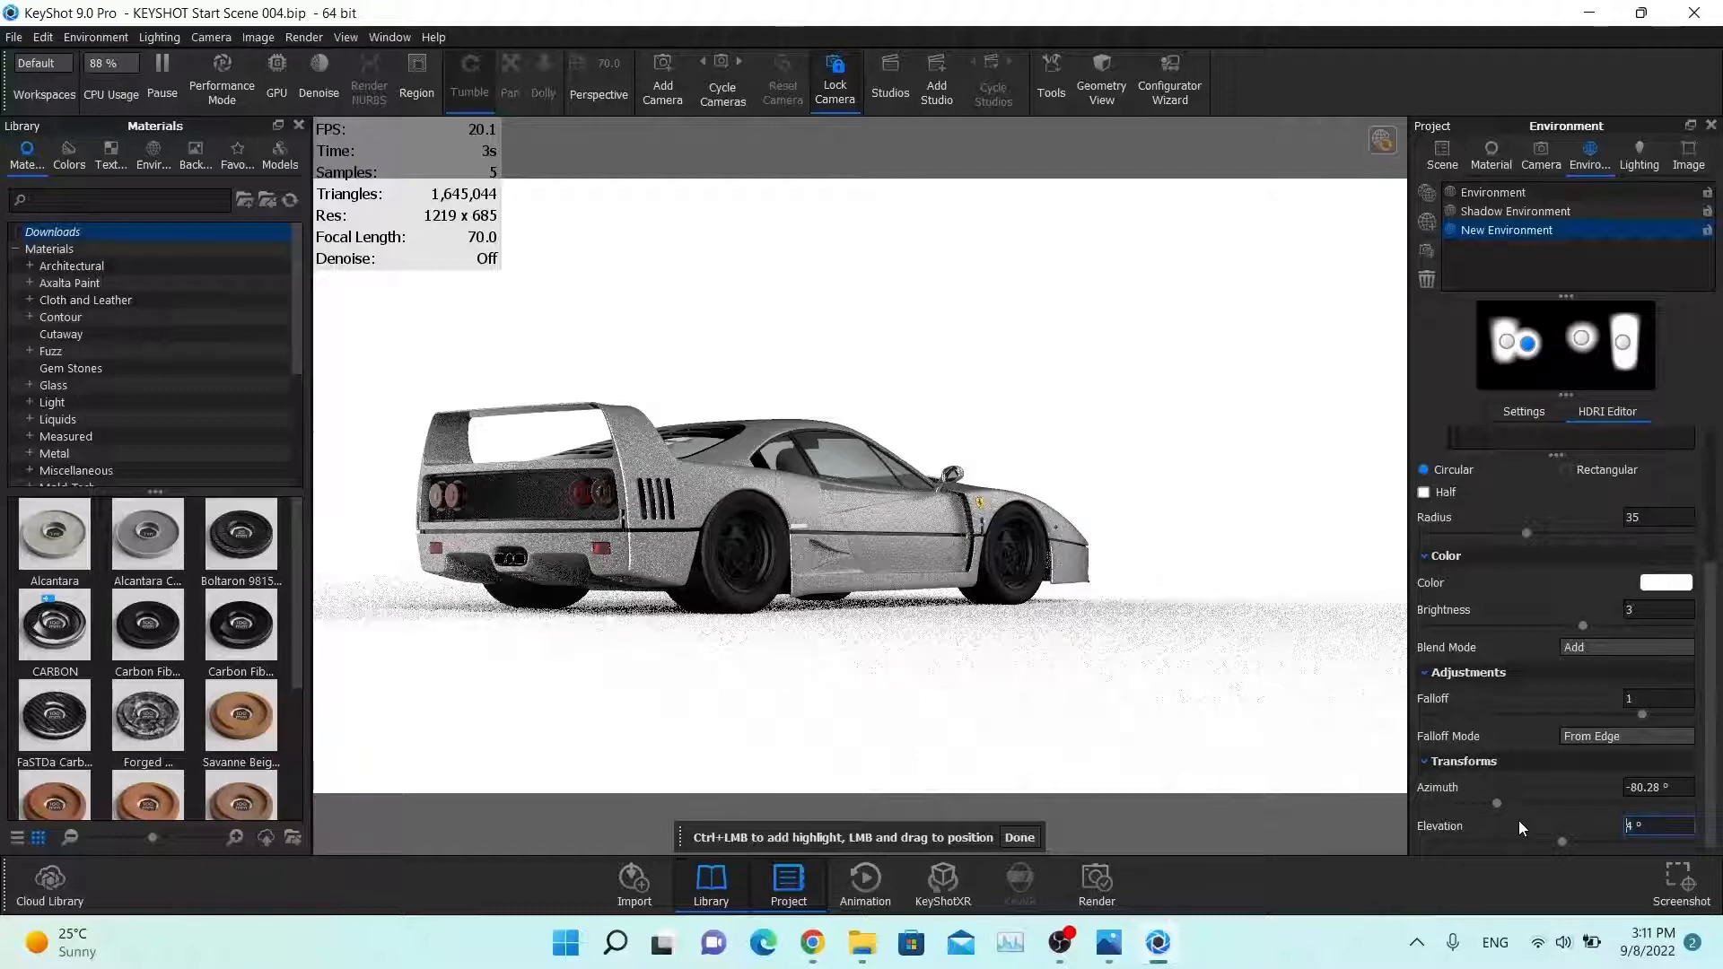
key(Return)
Step: Duplicate Pin #4 and place the copy higher, at an azimuth of about -40° and an elevation of about 49°
scroll(1484, 688, up, 4)
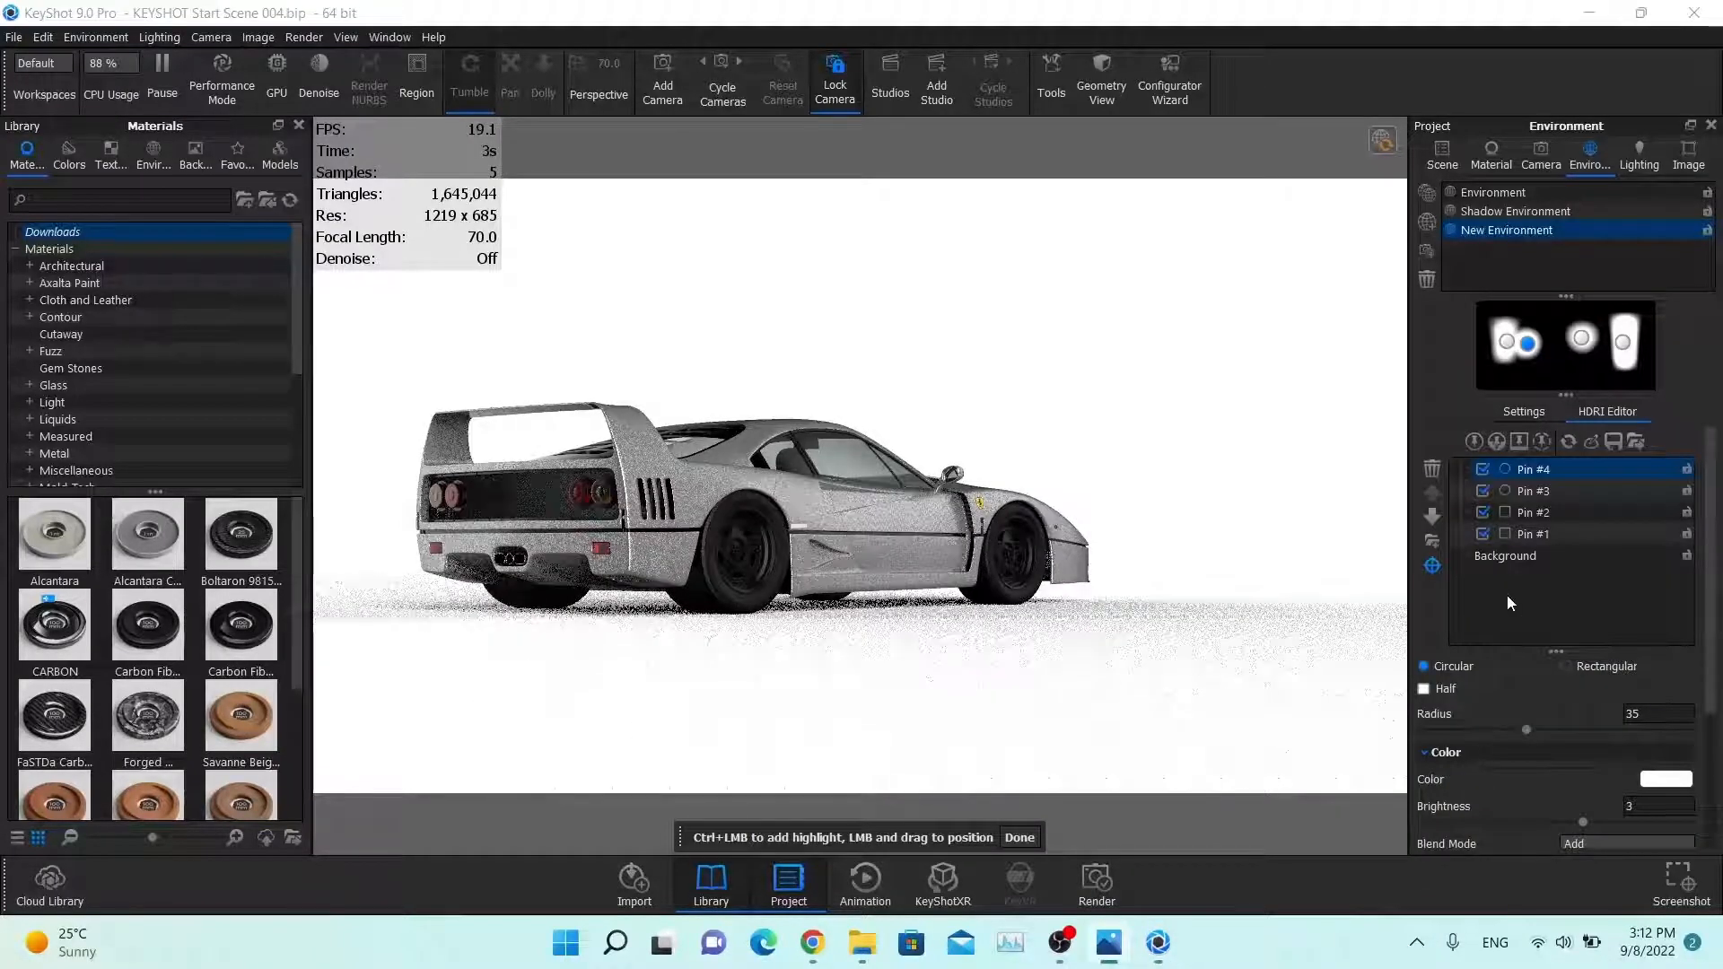
right_click(1524, 346)
click(1560, 371)
drag(1558, 369, 1551, 330)
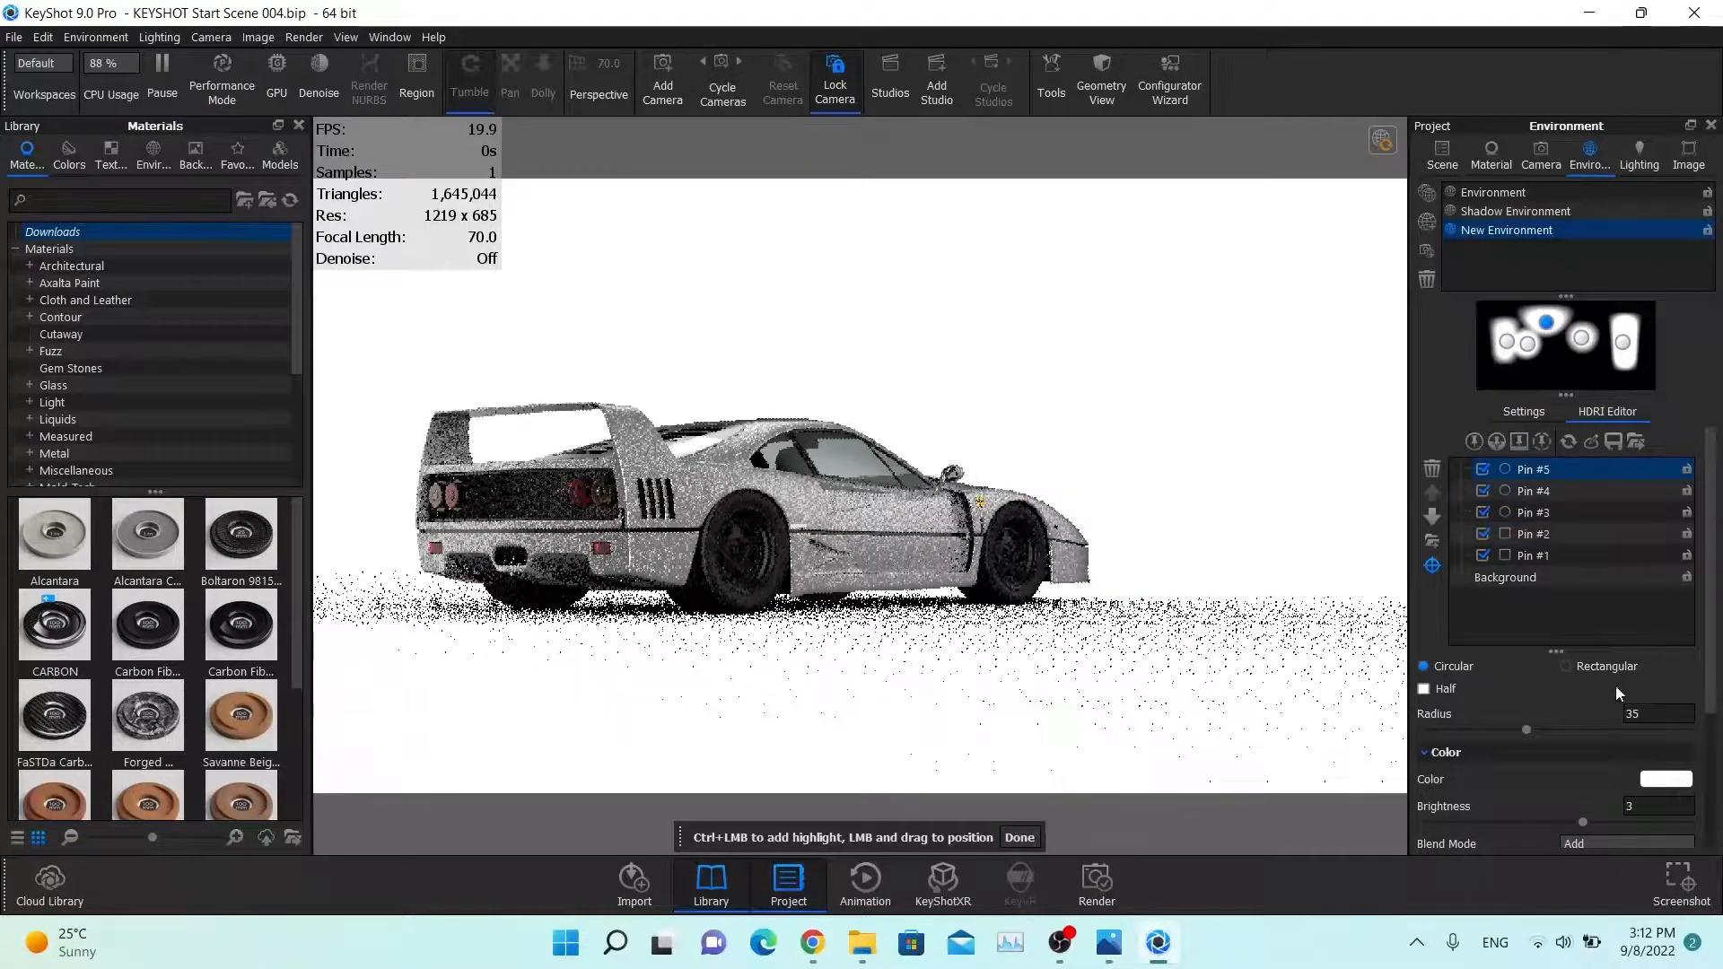
Step: Move the fifth pin to an azimuth of about -7.2° and set its elevation to 47°
scroll(1606, 736, down, 3)
scroll(1643, 799, down, 1)
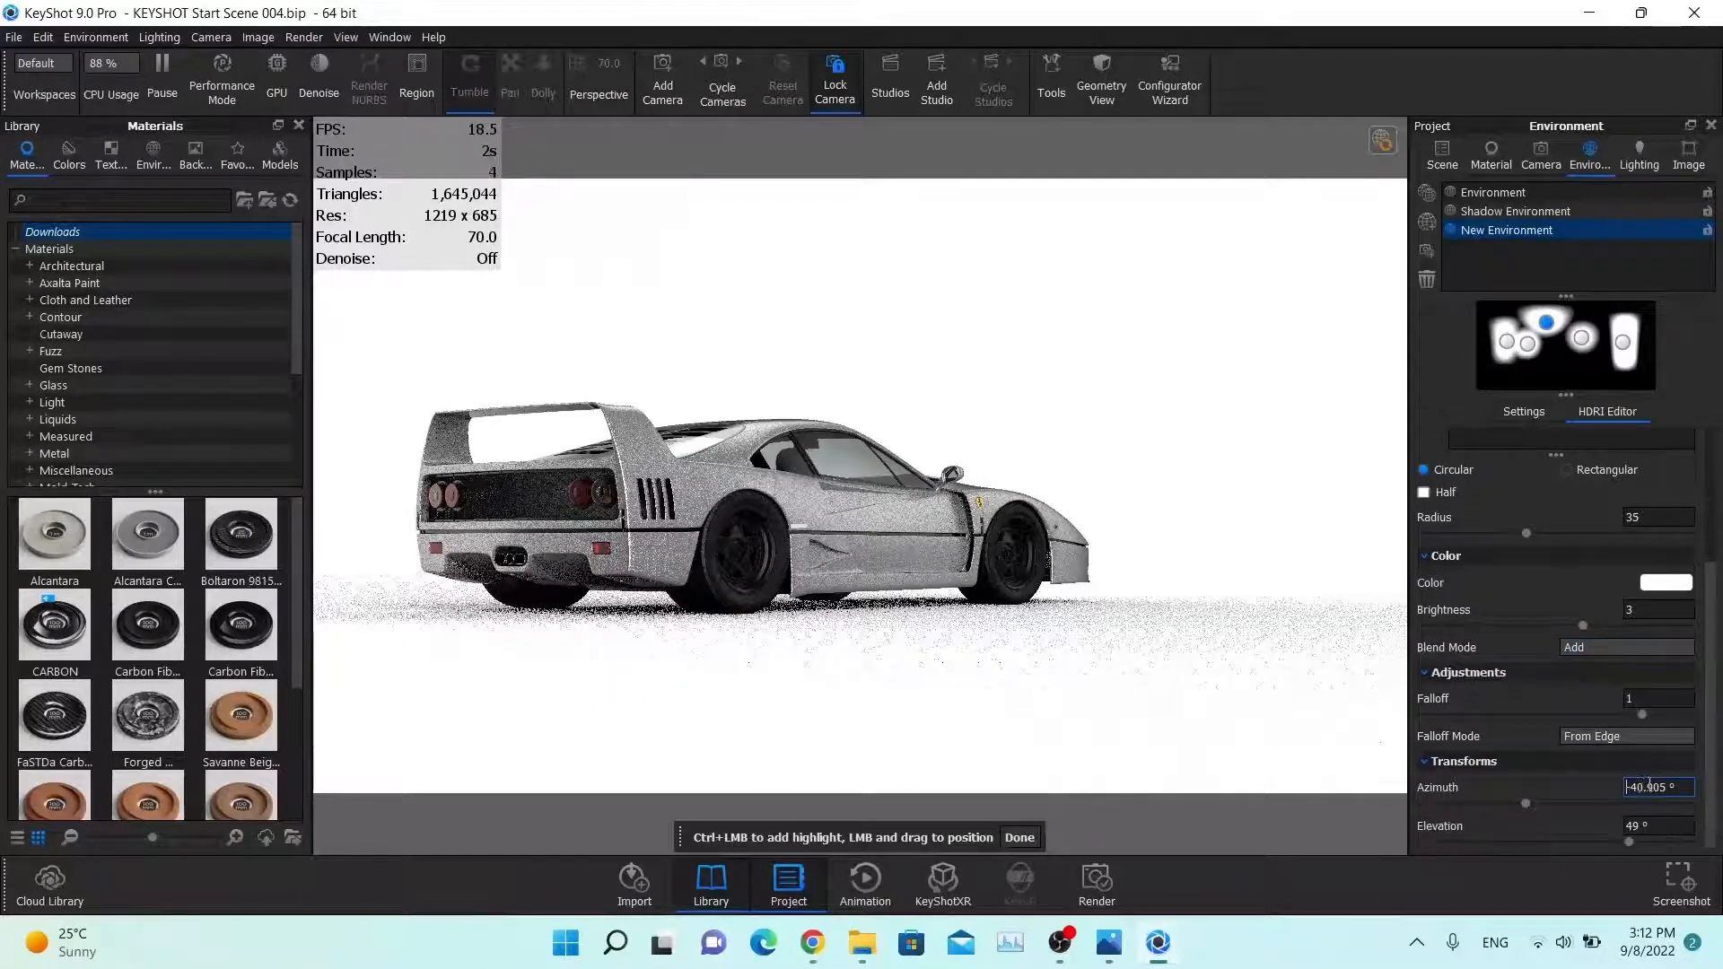
drag(1555, 336, 1563, 323)
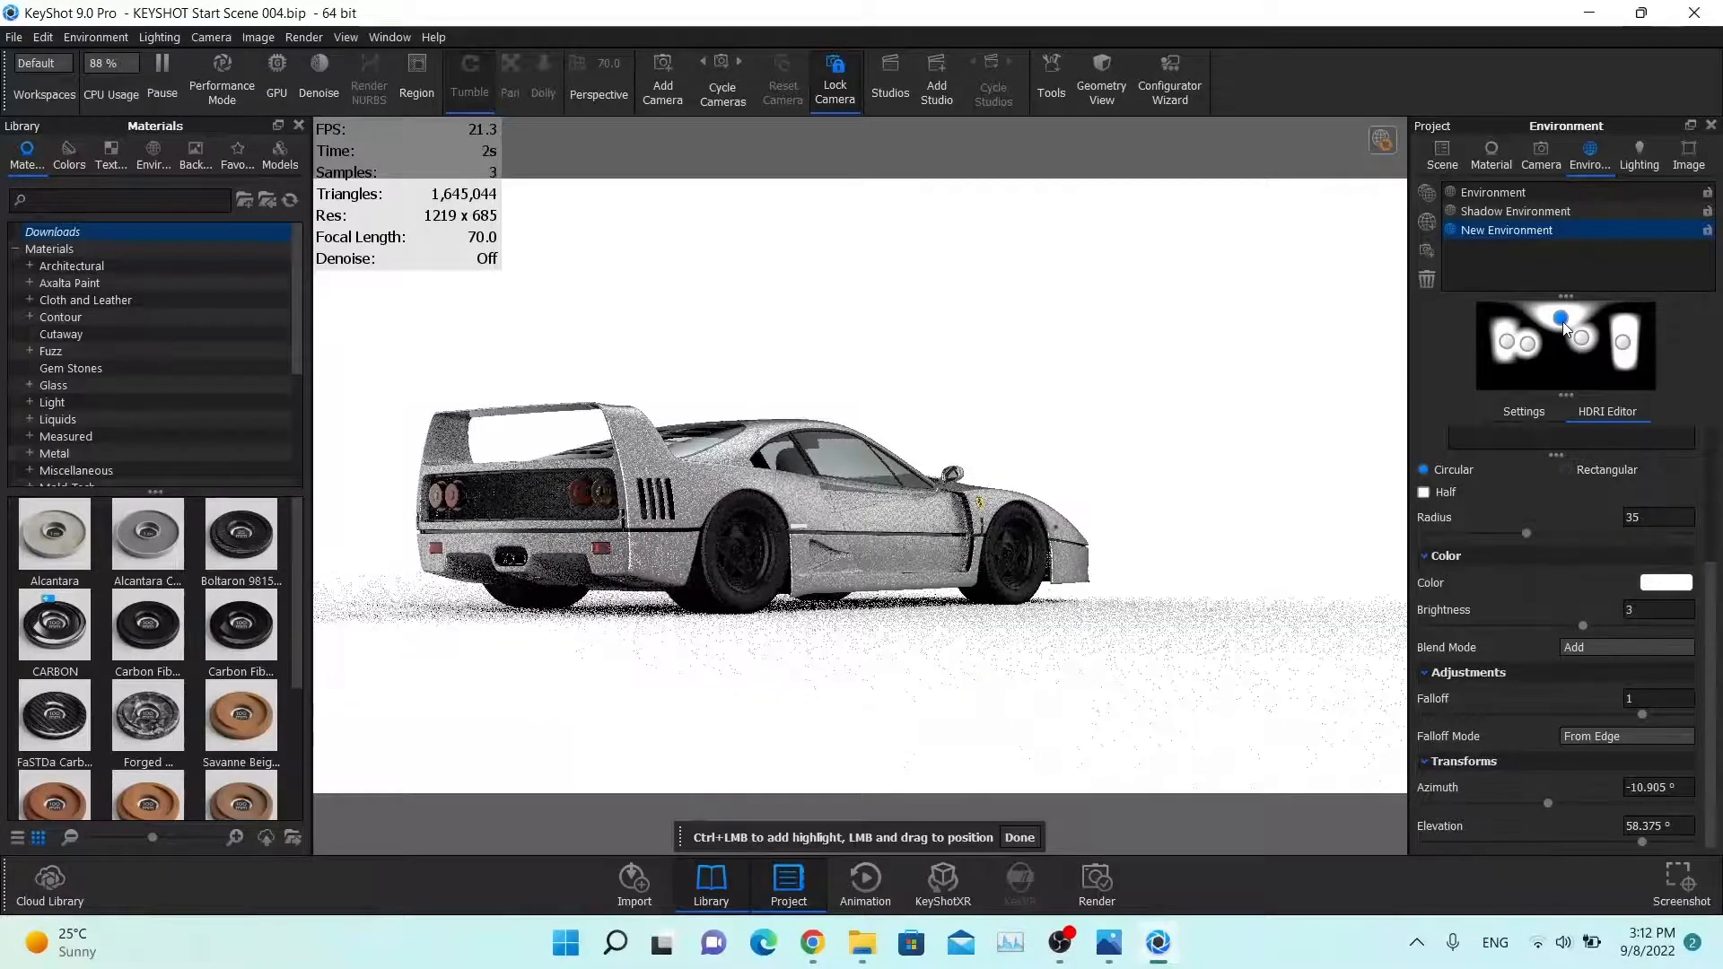
drag(1548, 797, 1552, 797)
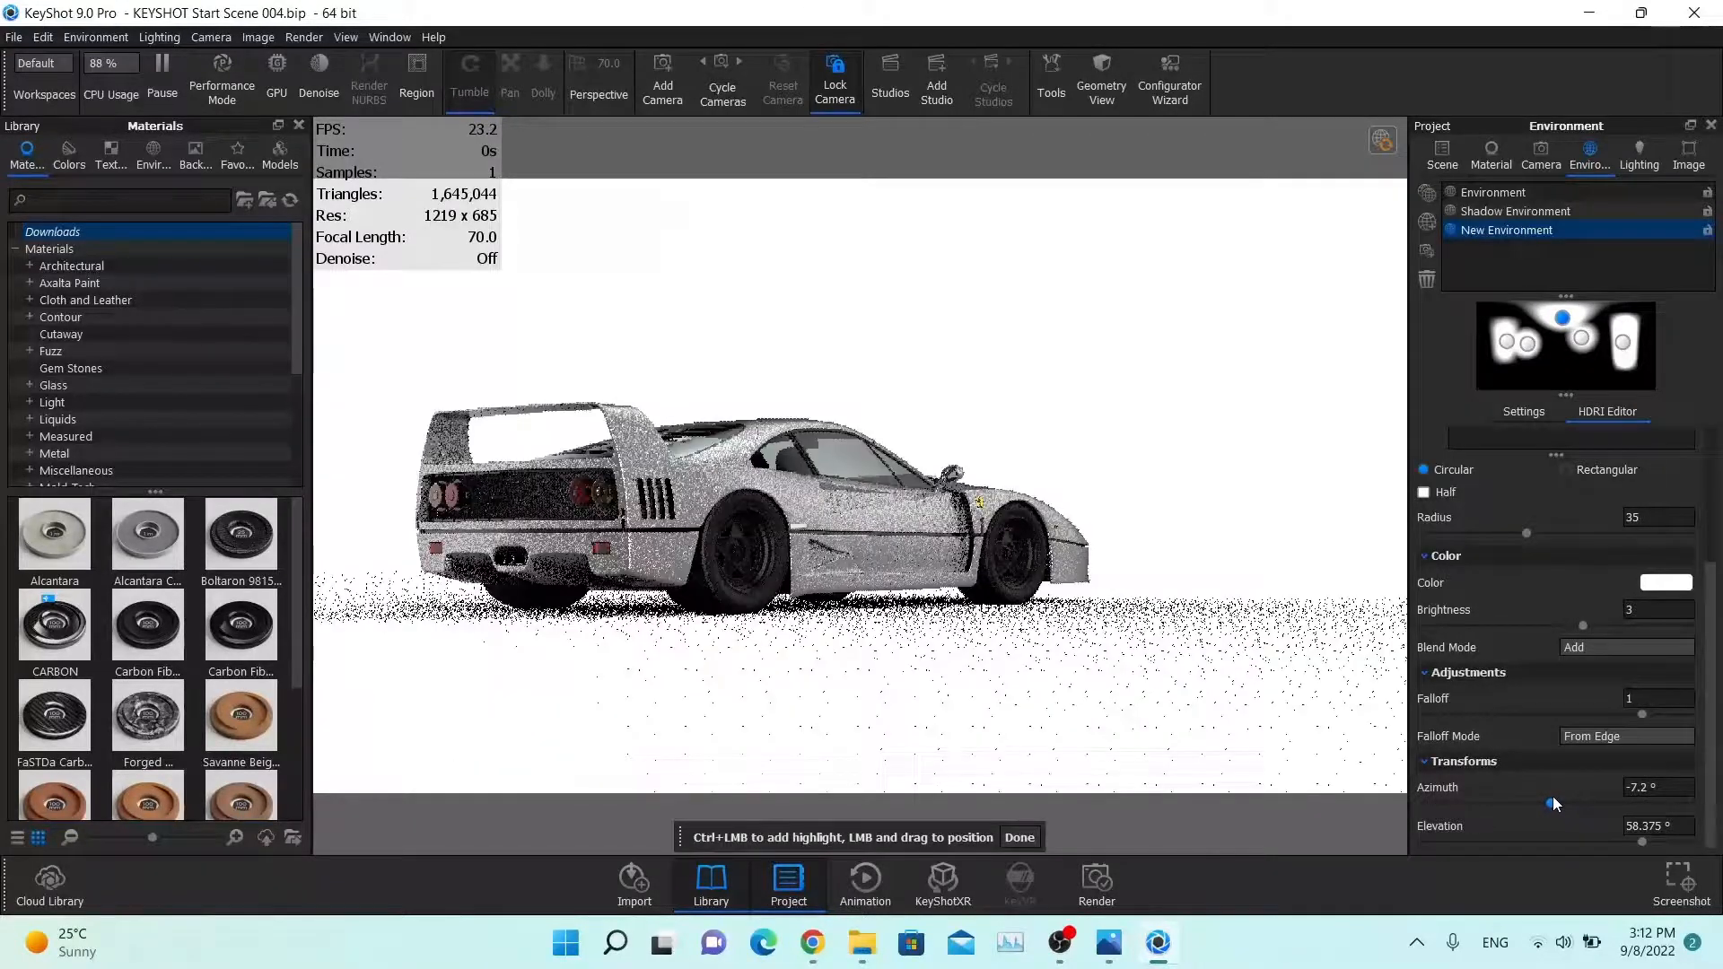
drag(1635, 840, 1623, 838)
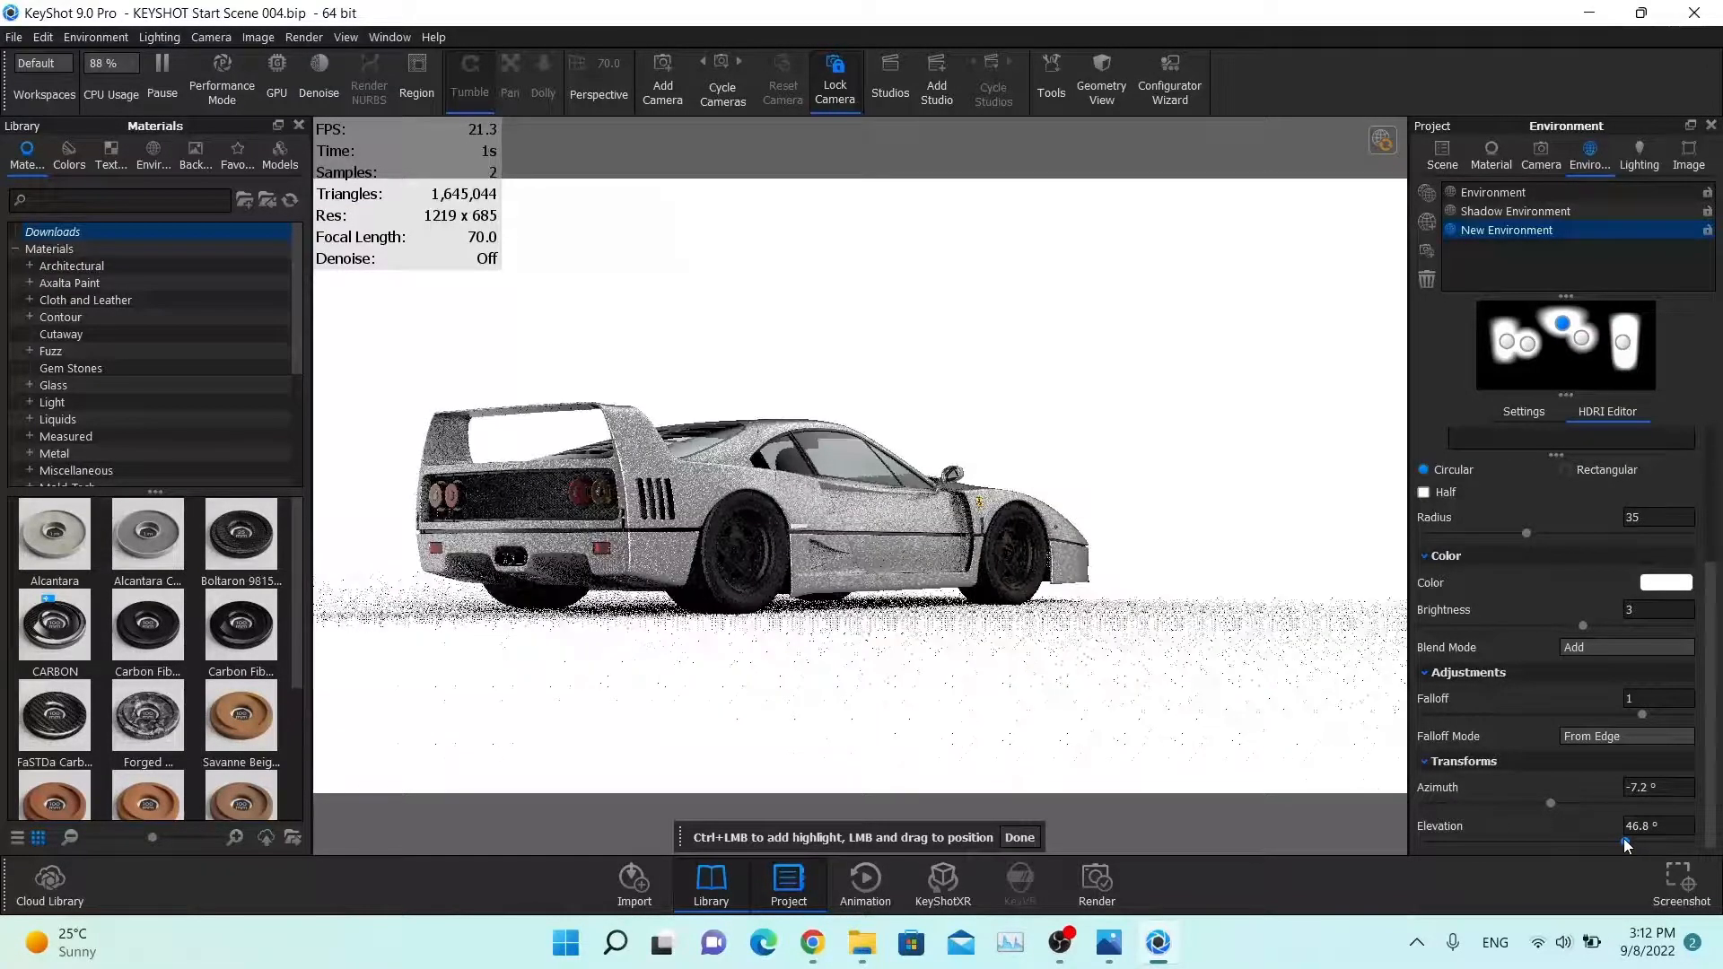
click(1651, 825)
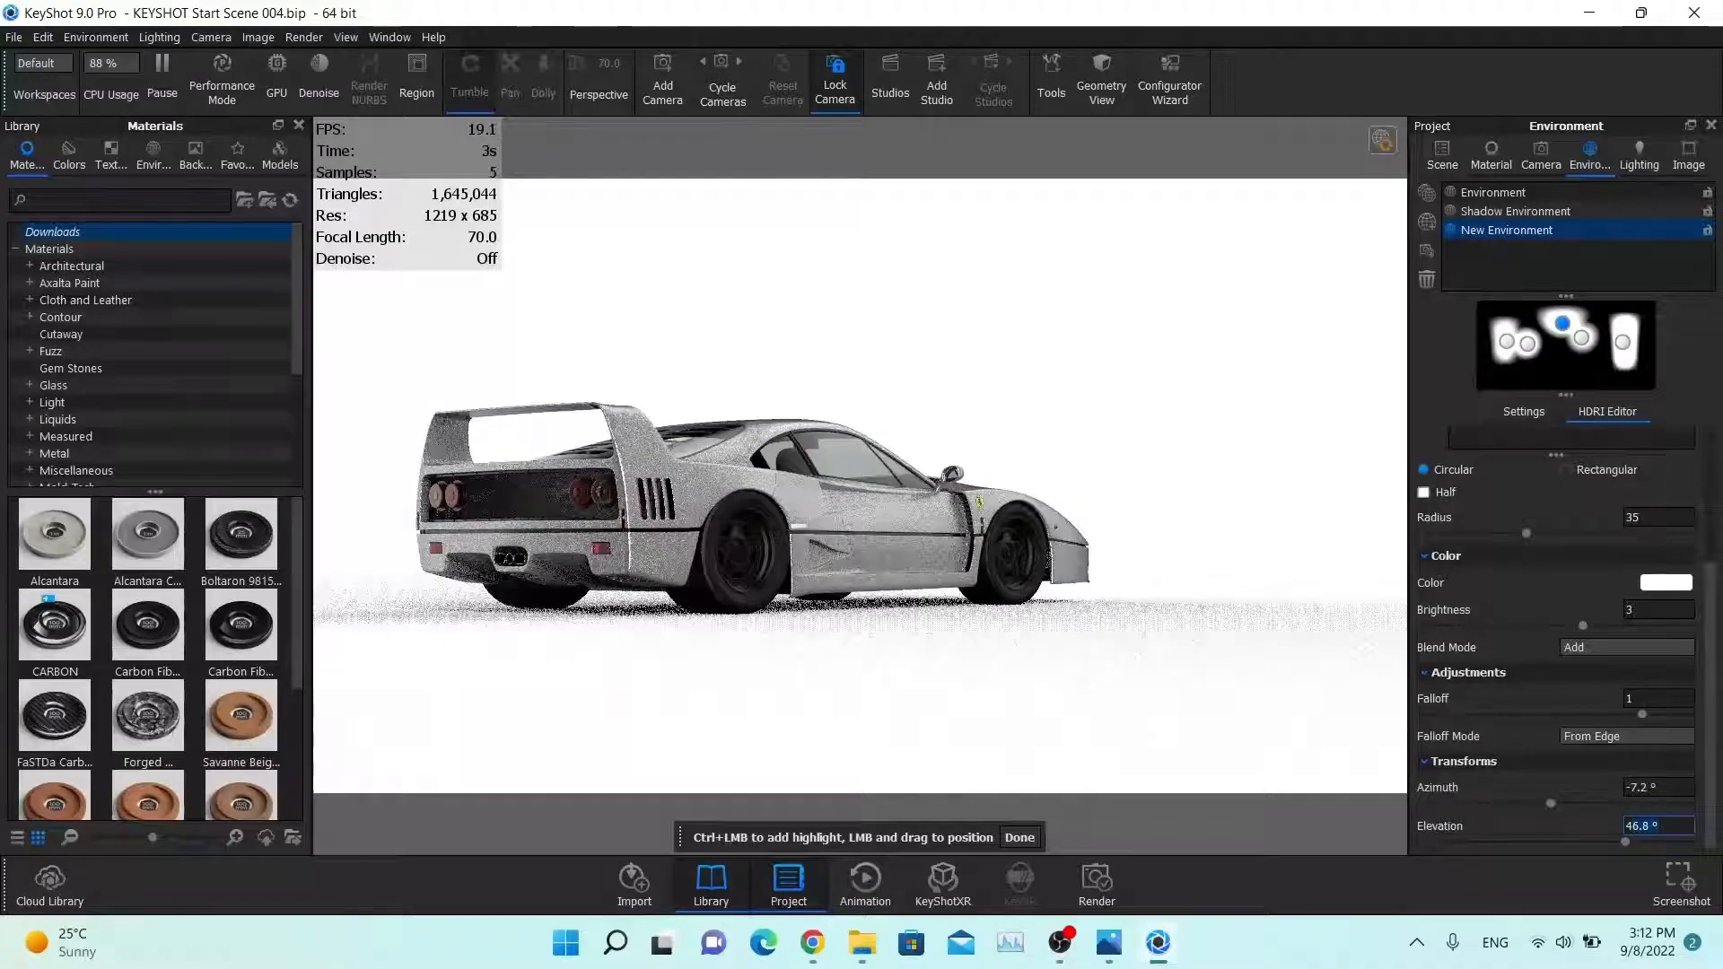
text(47)
key(Return)
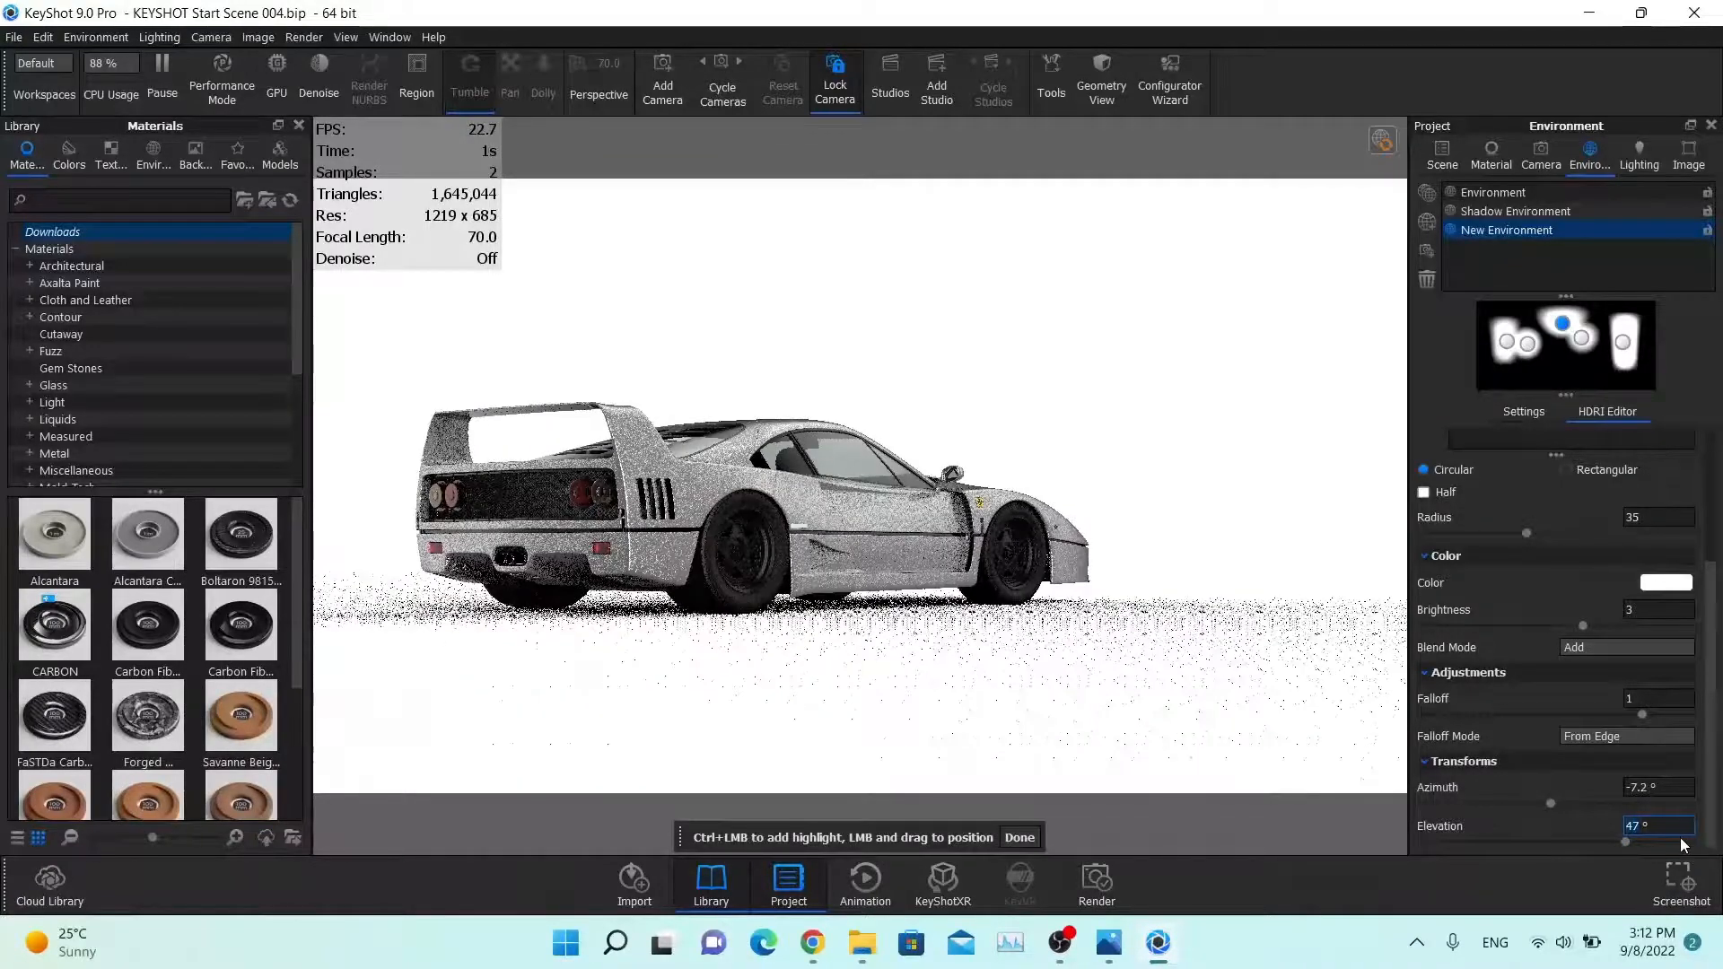
Step: Set the fifth pin's azimuth to -7.5° and finish the interactive highlight placement
click(1552, 802)
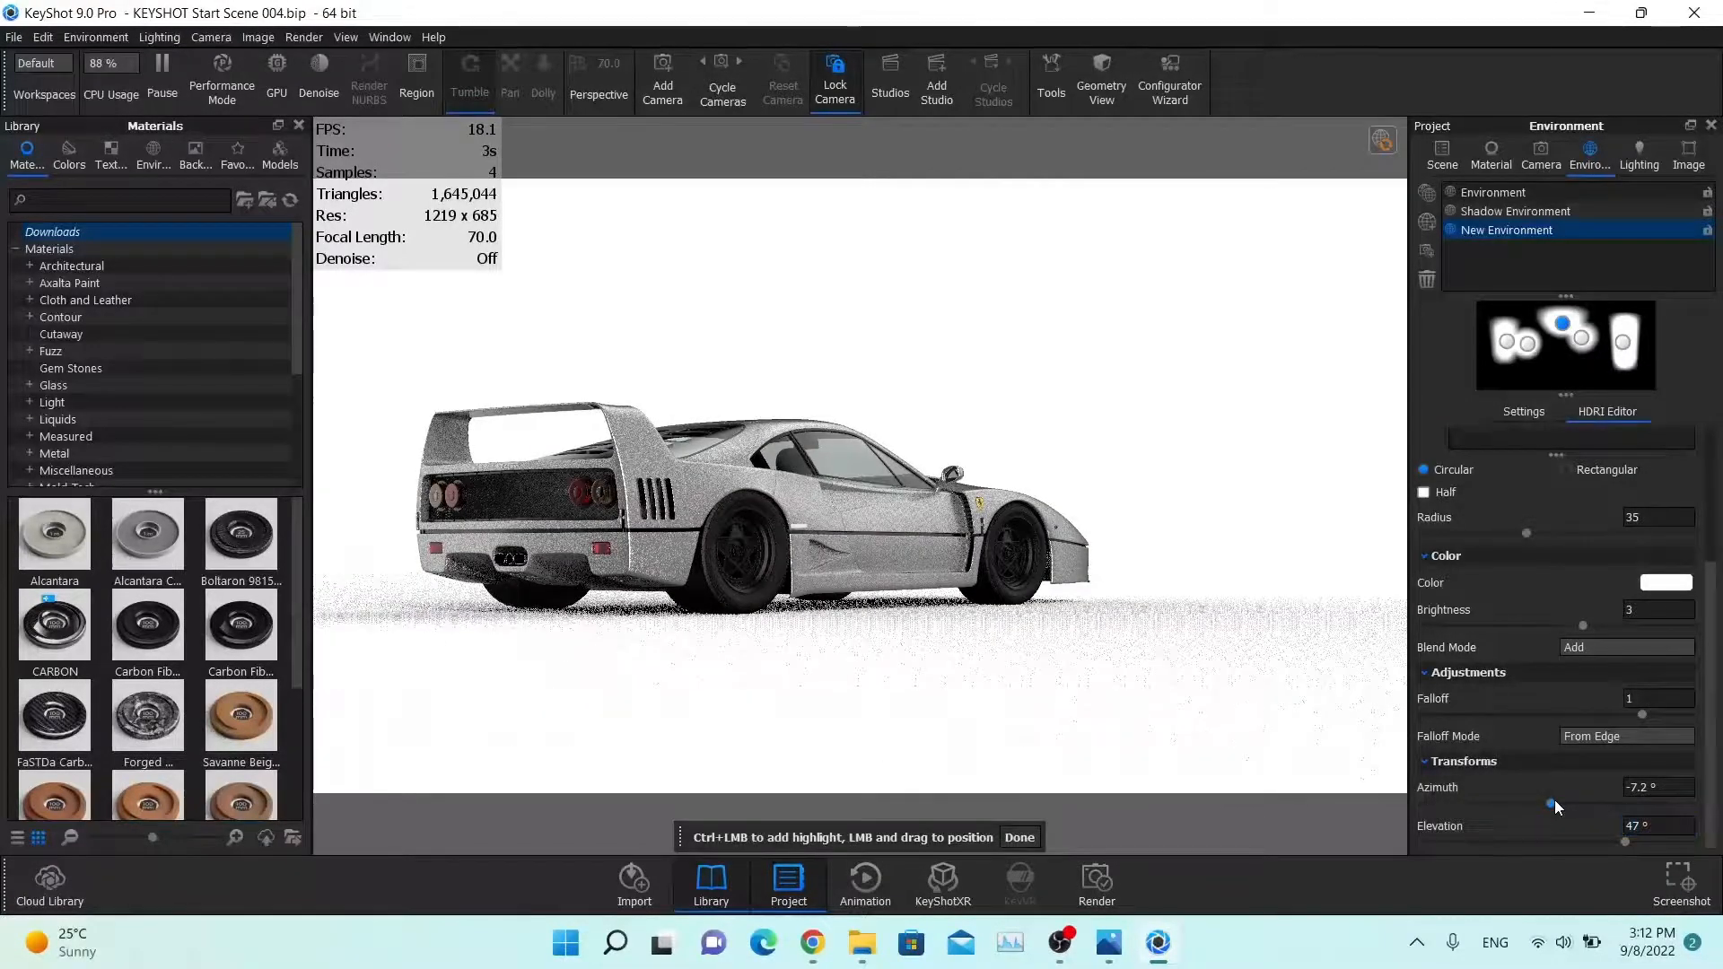
drag(1555, 801, 1557, 799)
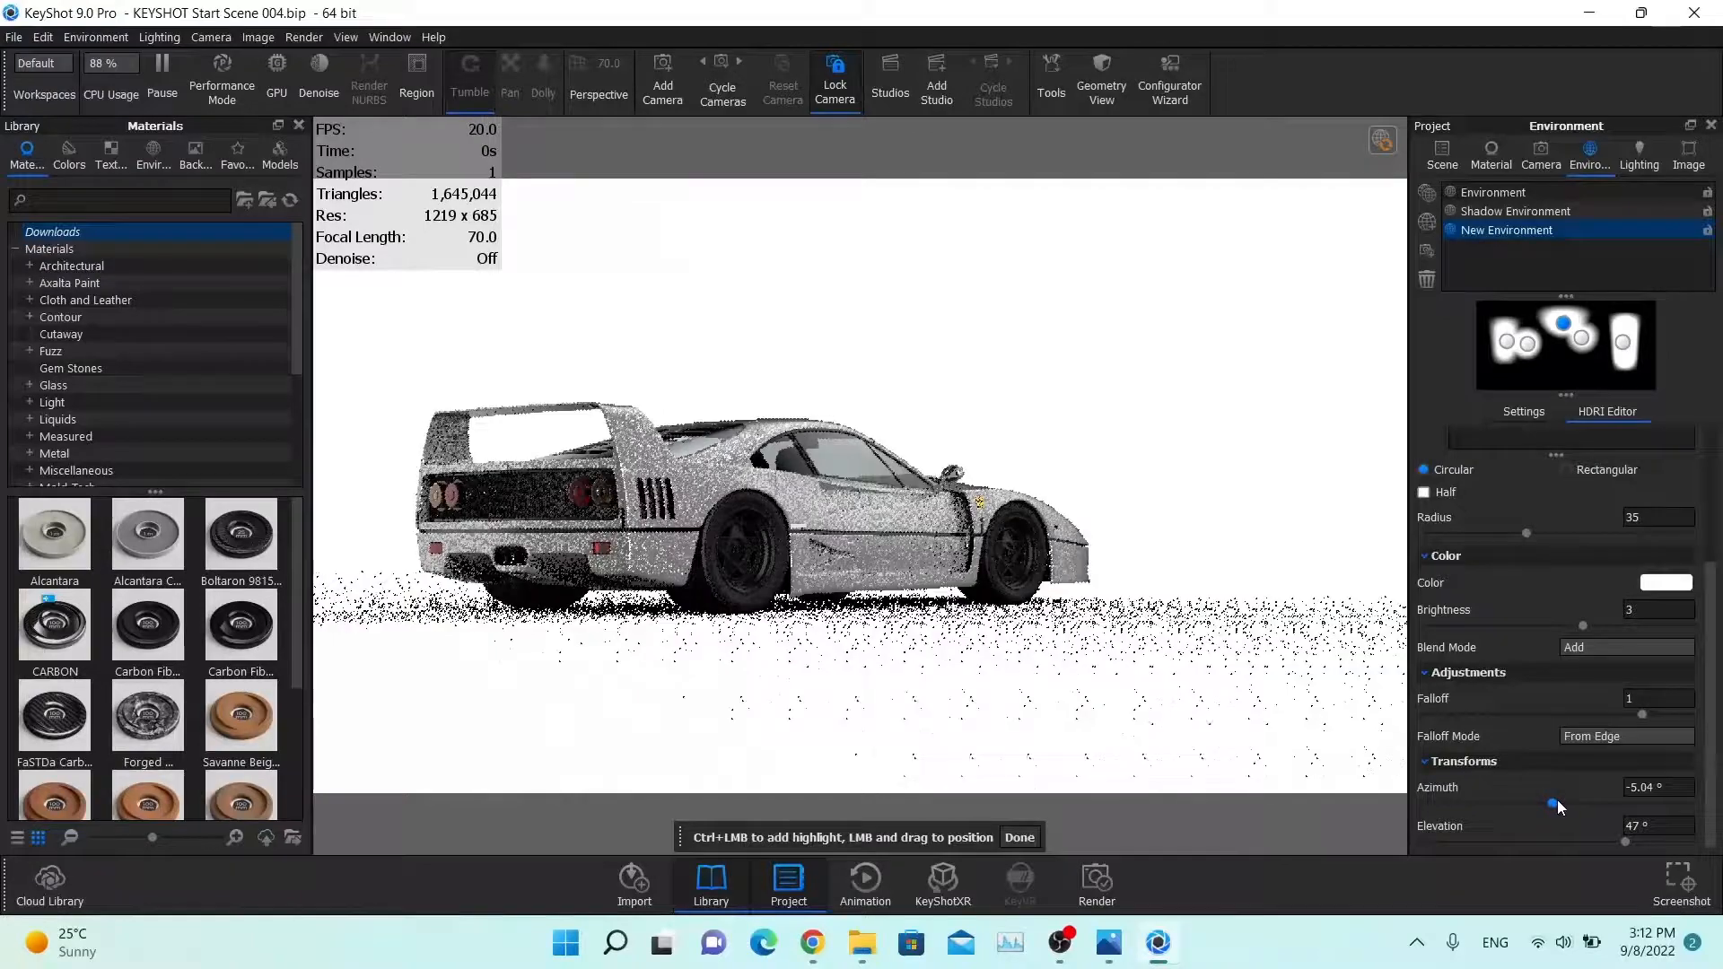
click(1643, 786)
text(-57.5)
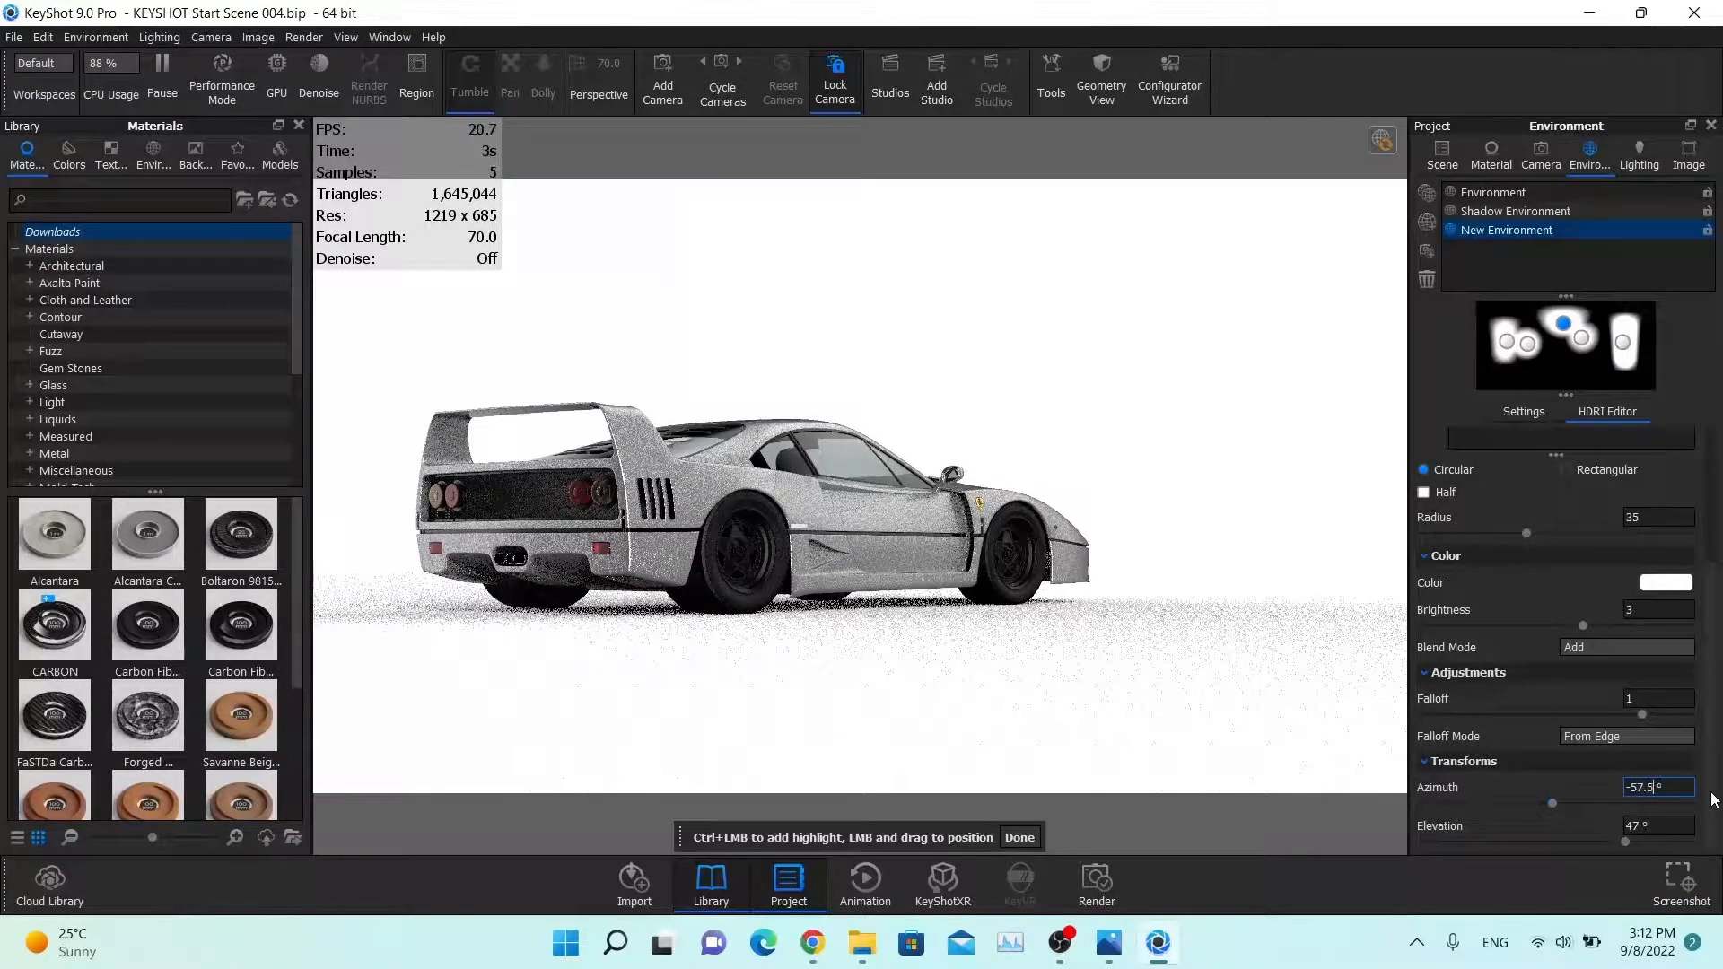
key(Return)
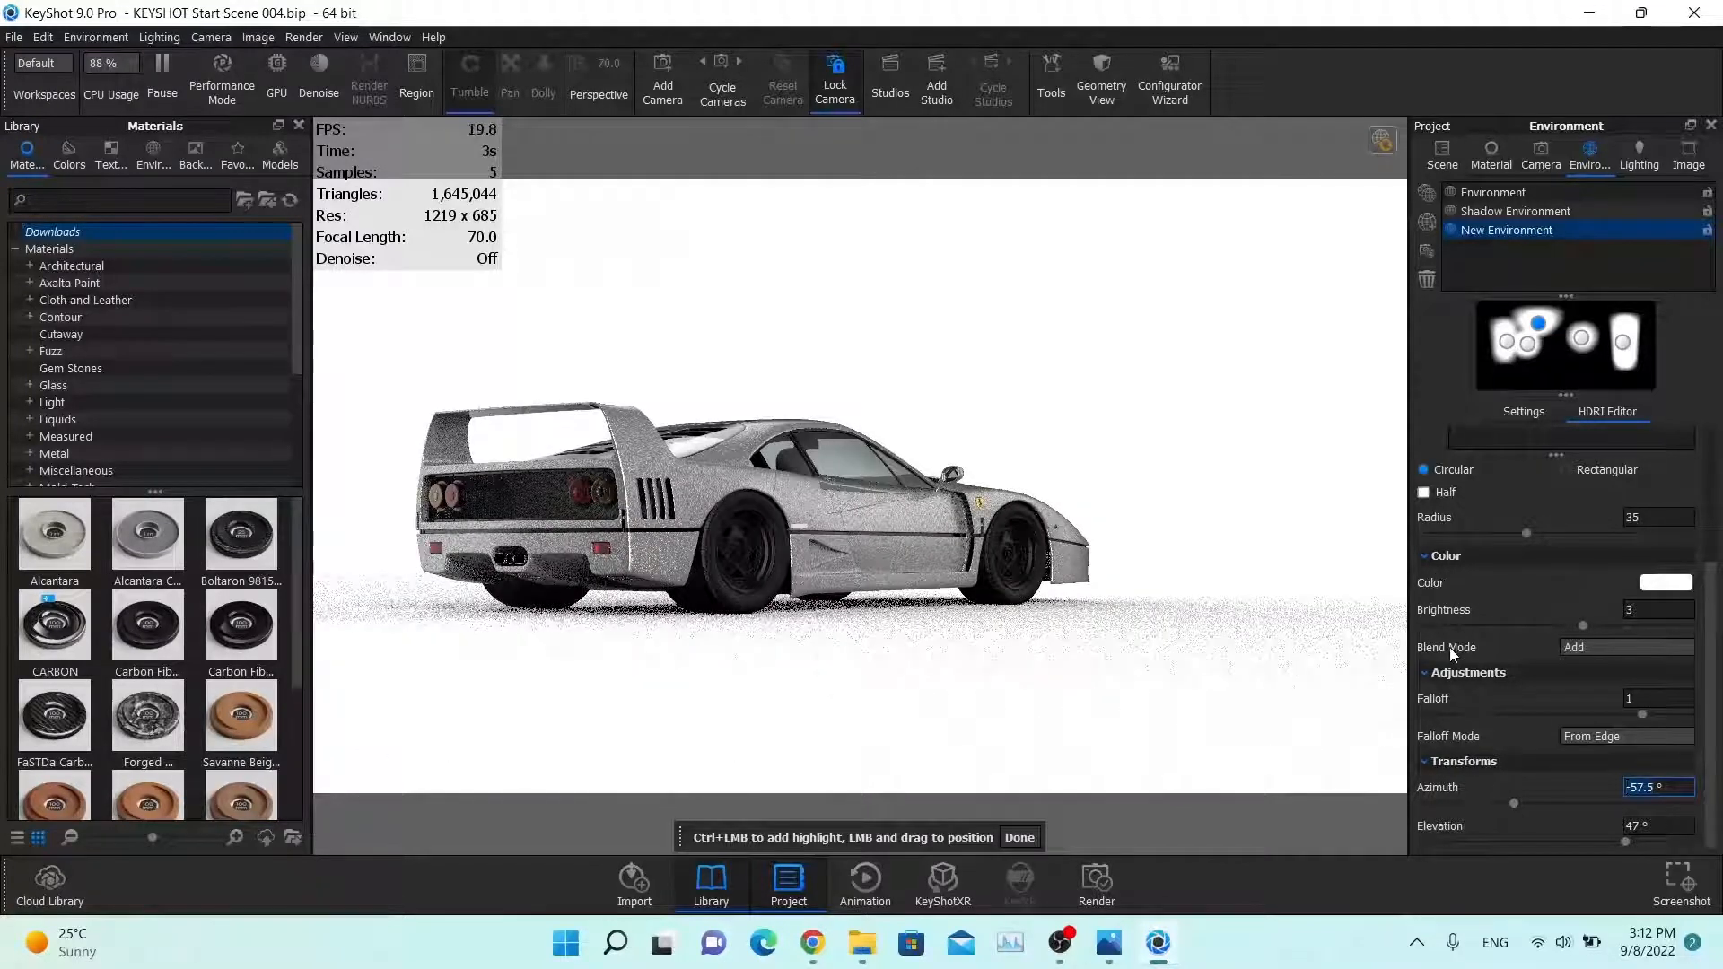
text(-7.5)
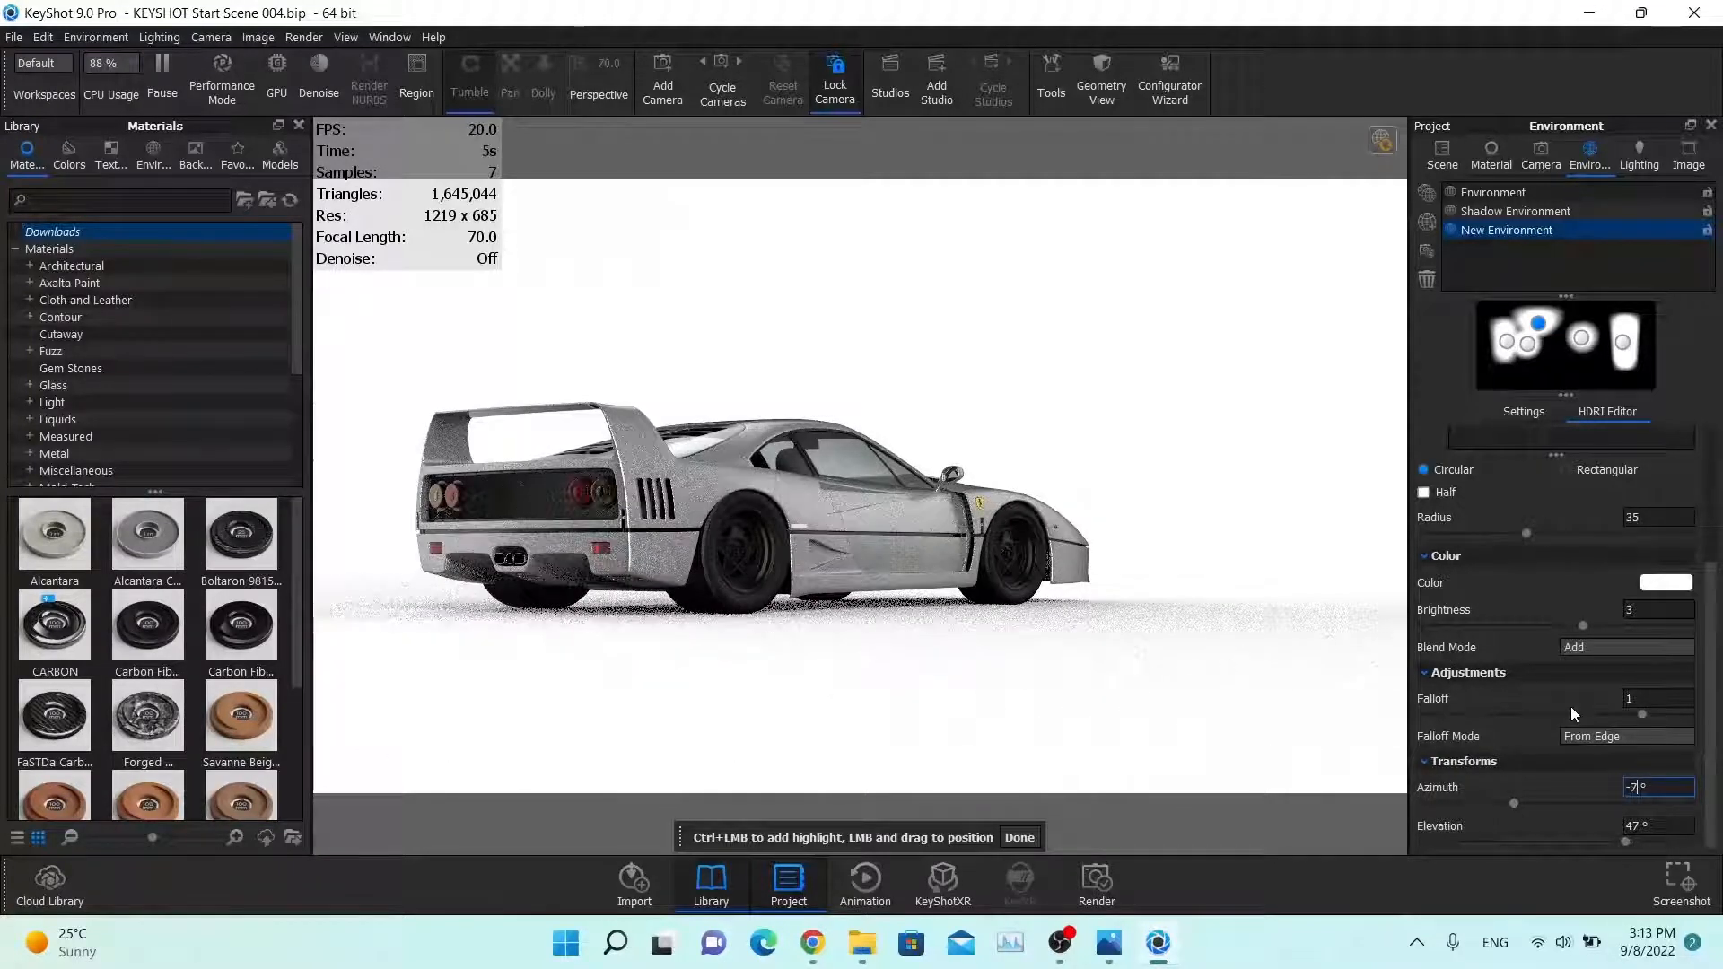
key(Return)
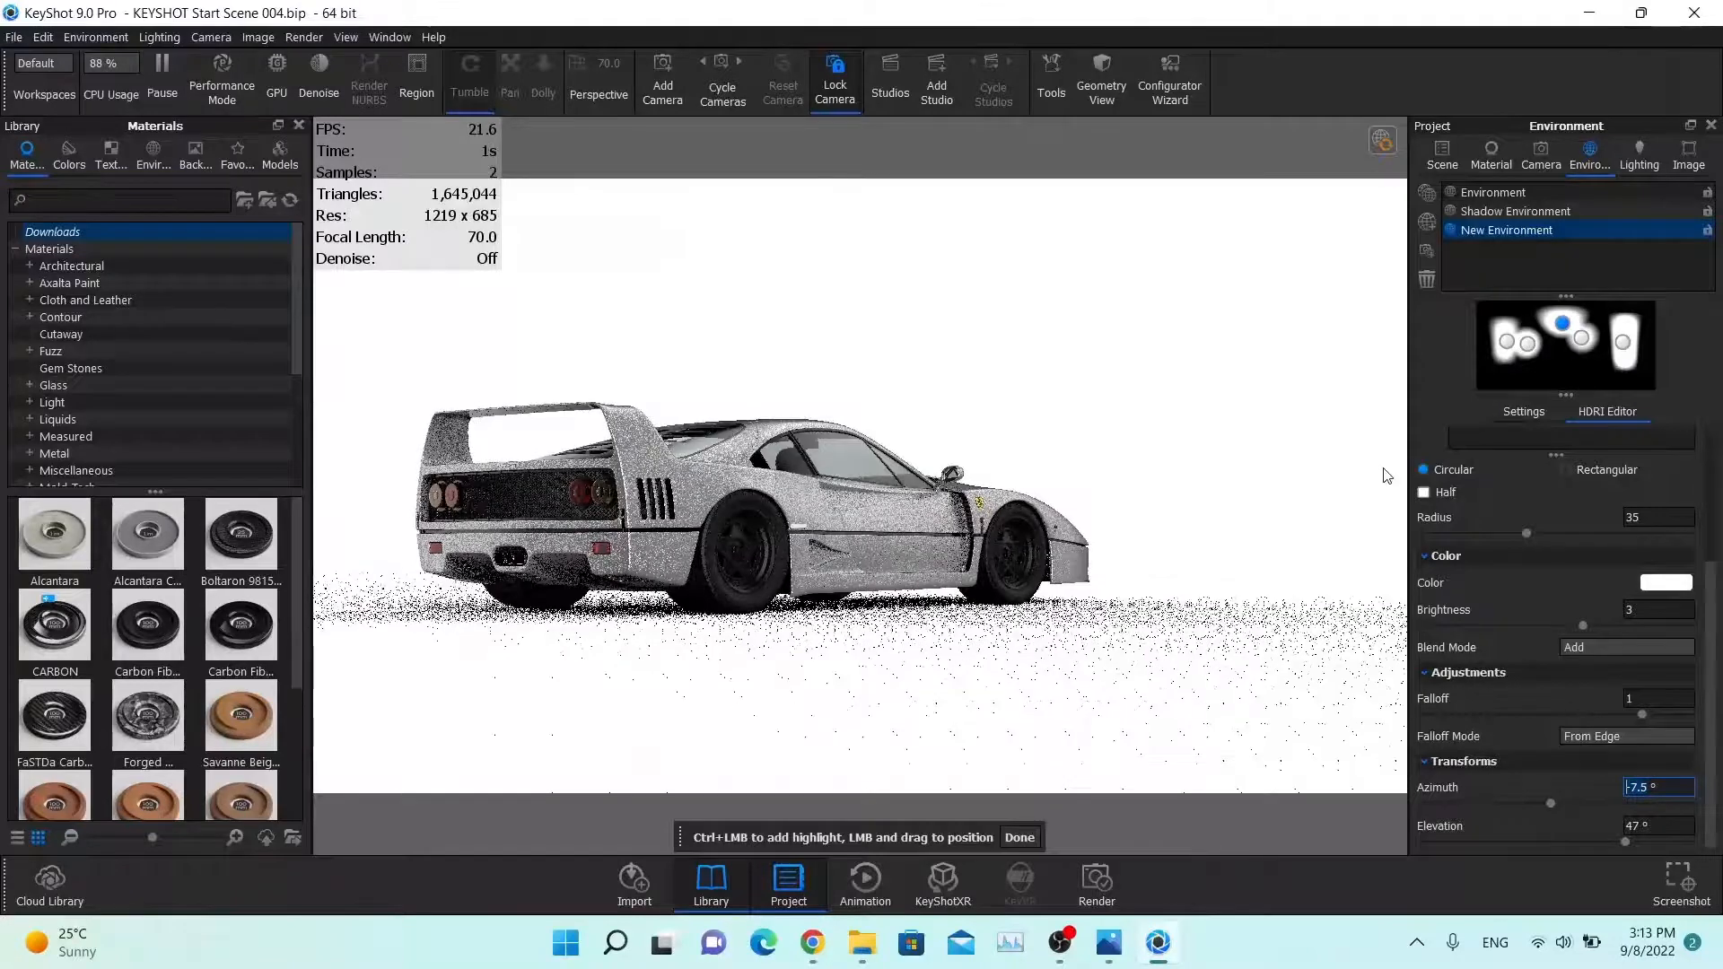
key(alt+Tab)
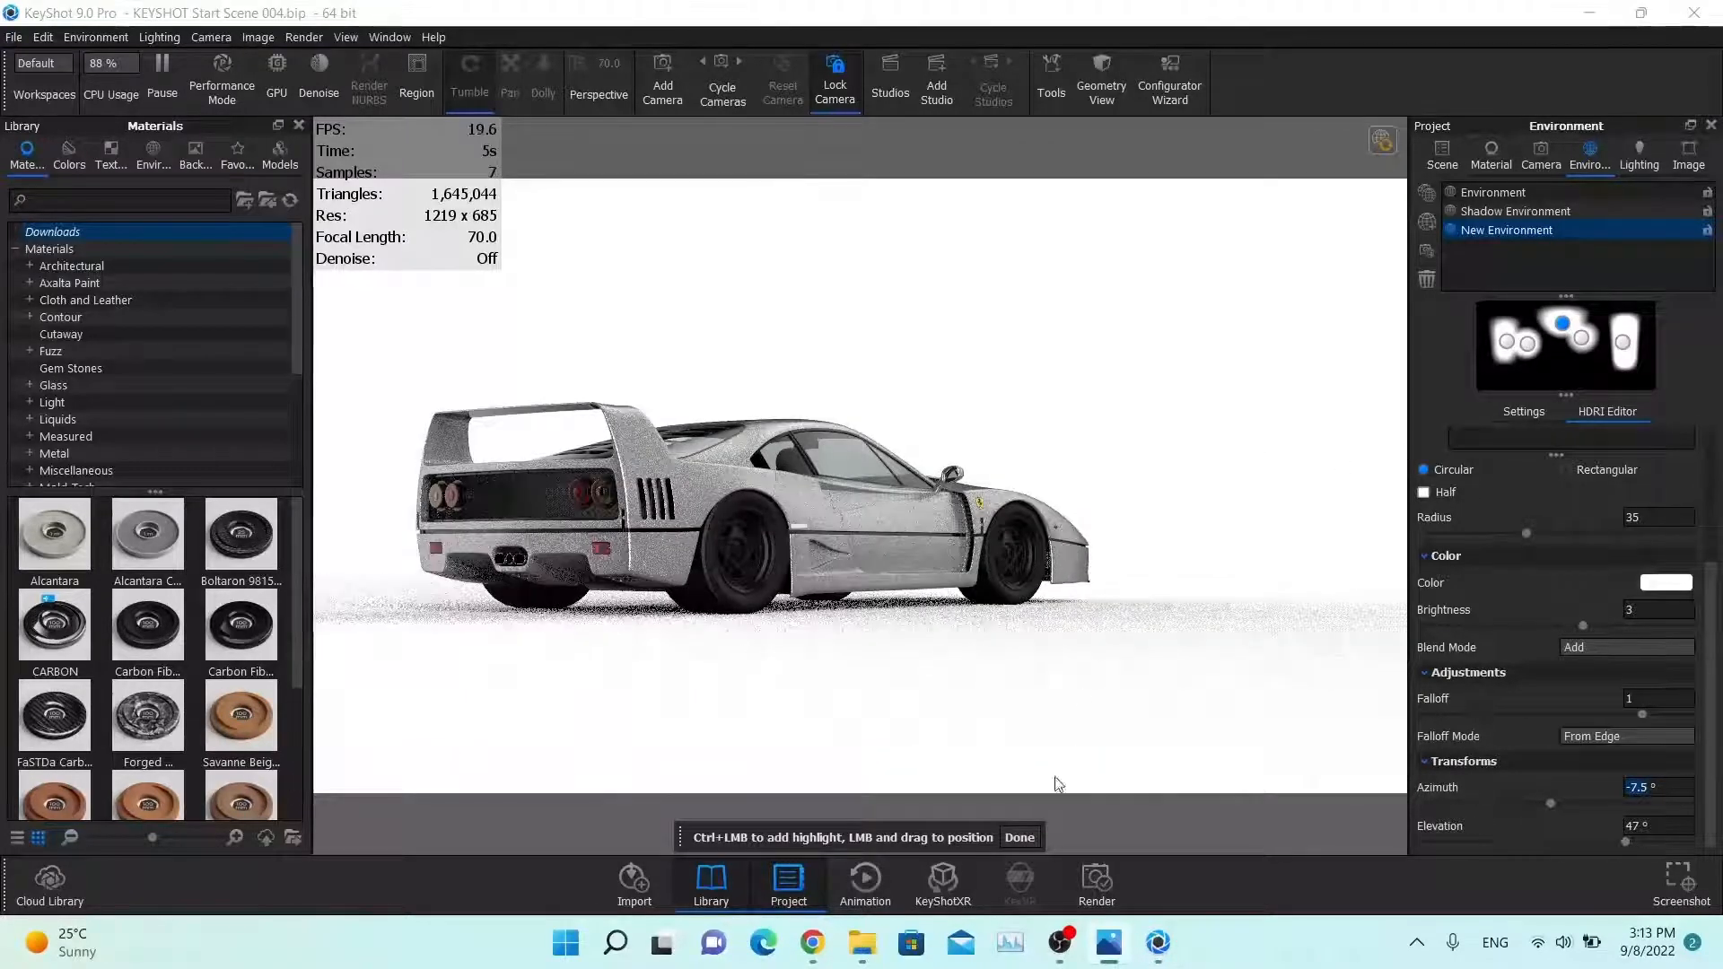
click(1020, 836)
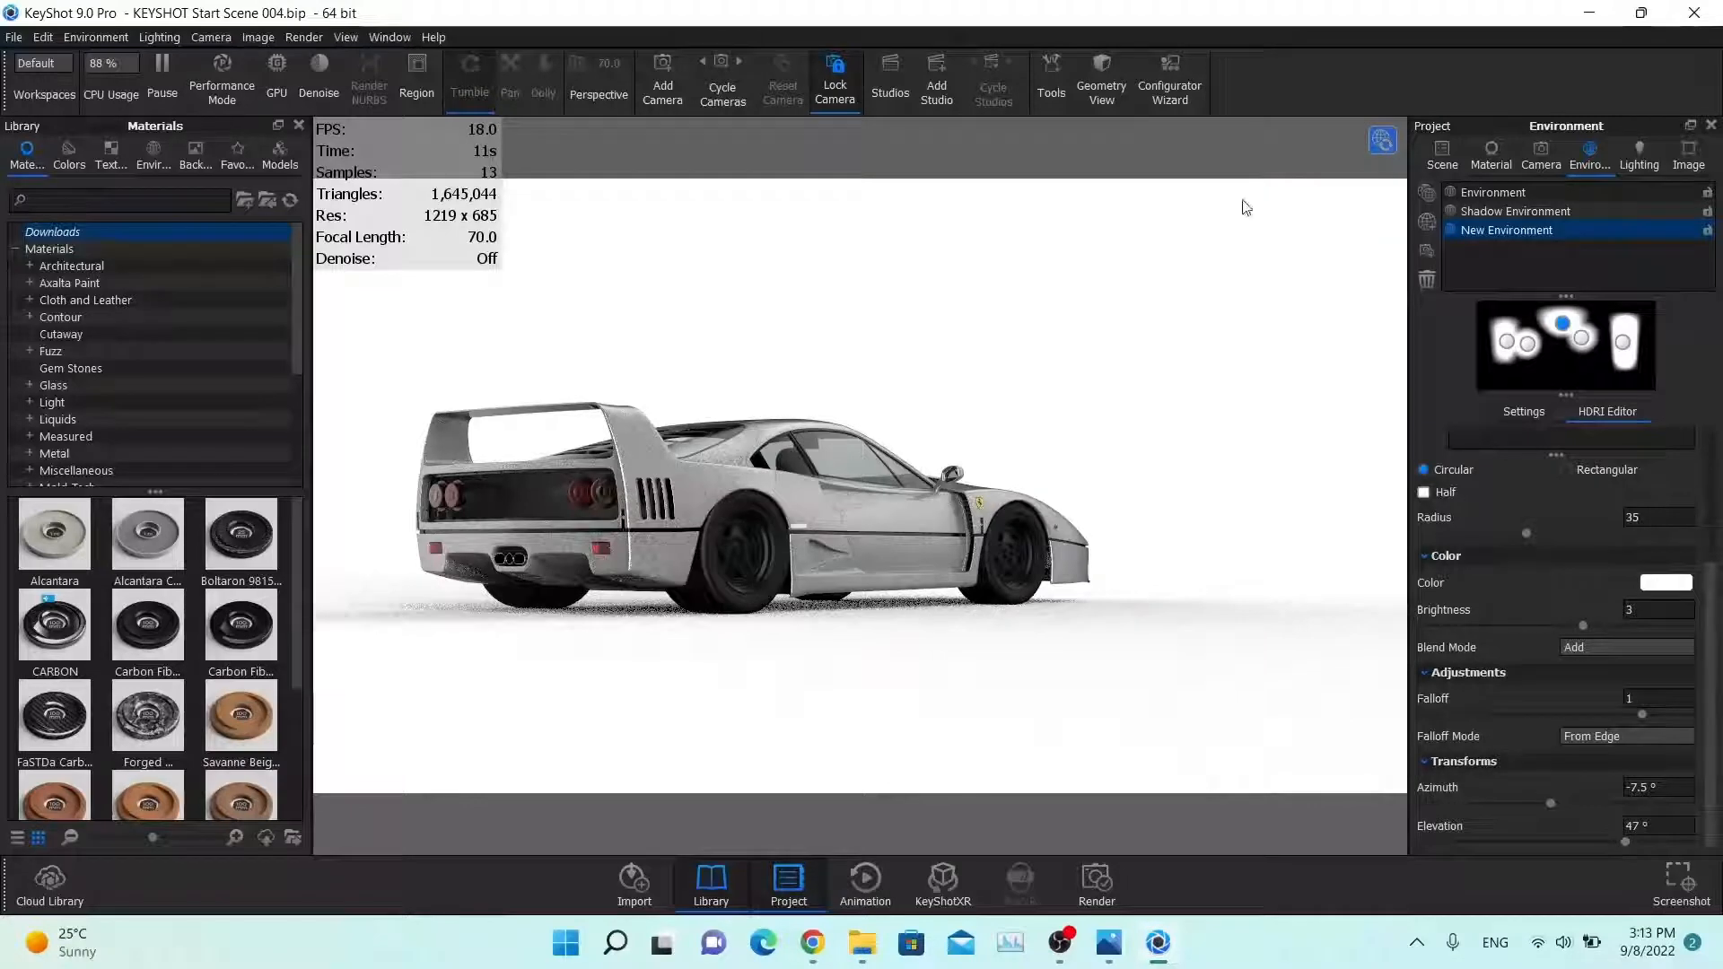
click(468, 151)
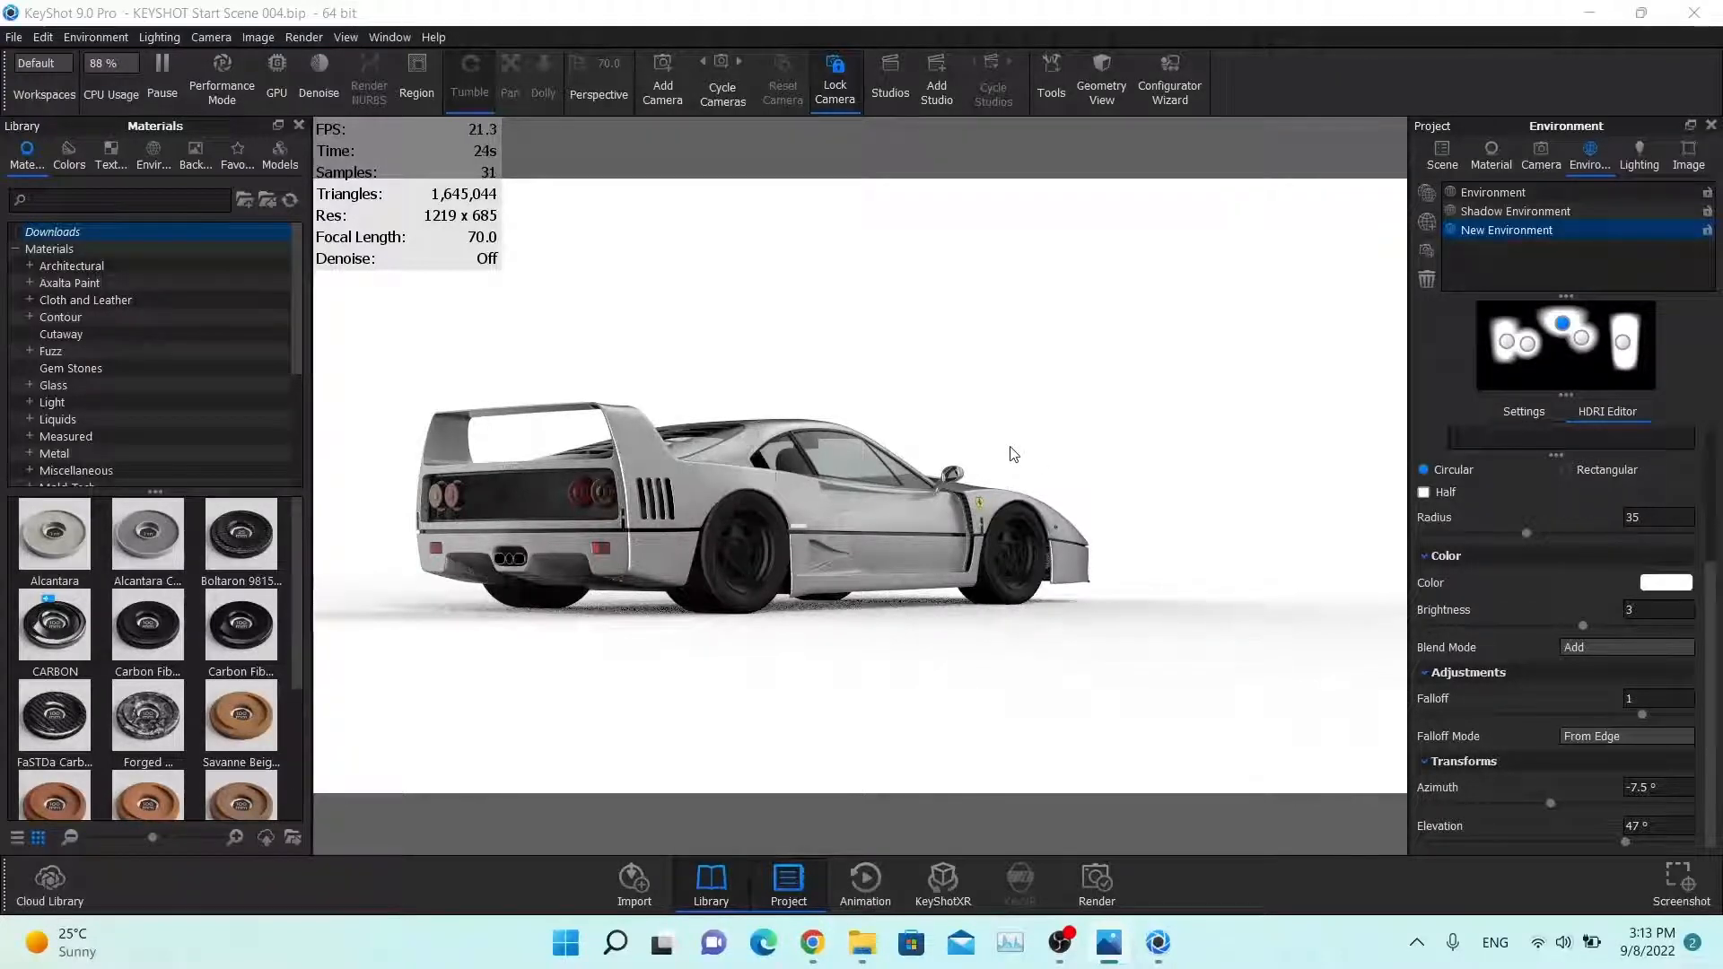
Step: Add a new image style with its default name and switch it to Photographic mode
click(1681, 165)
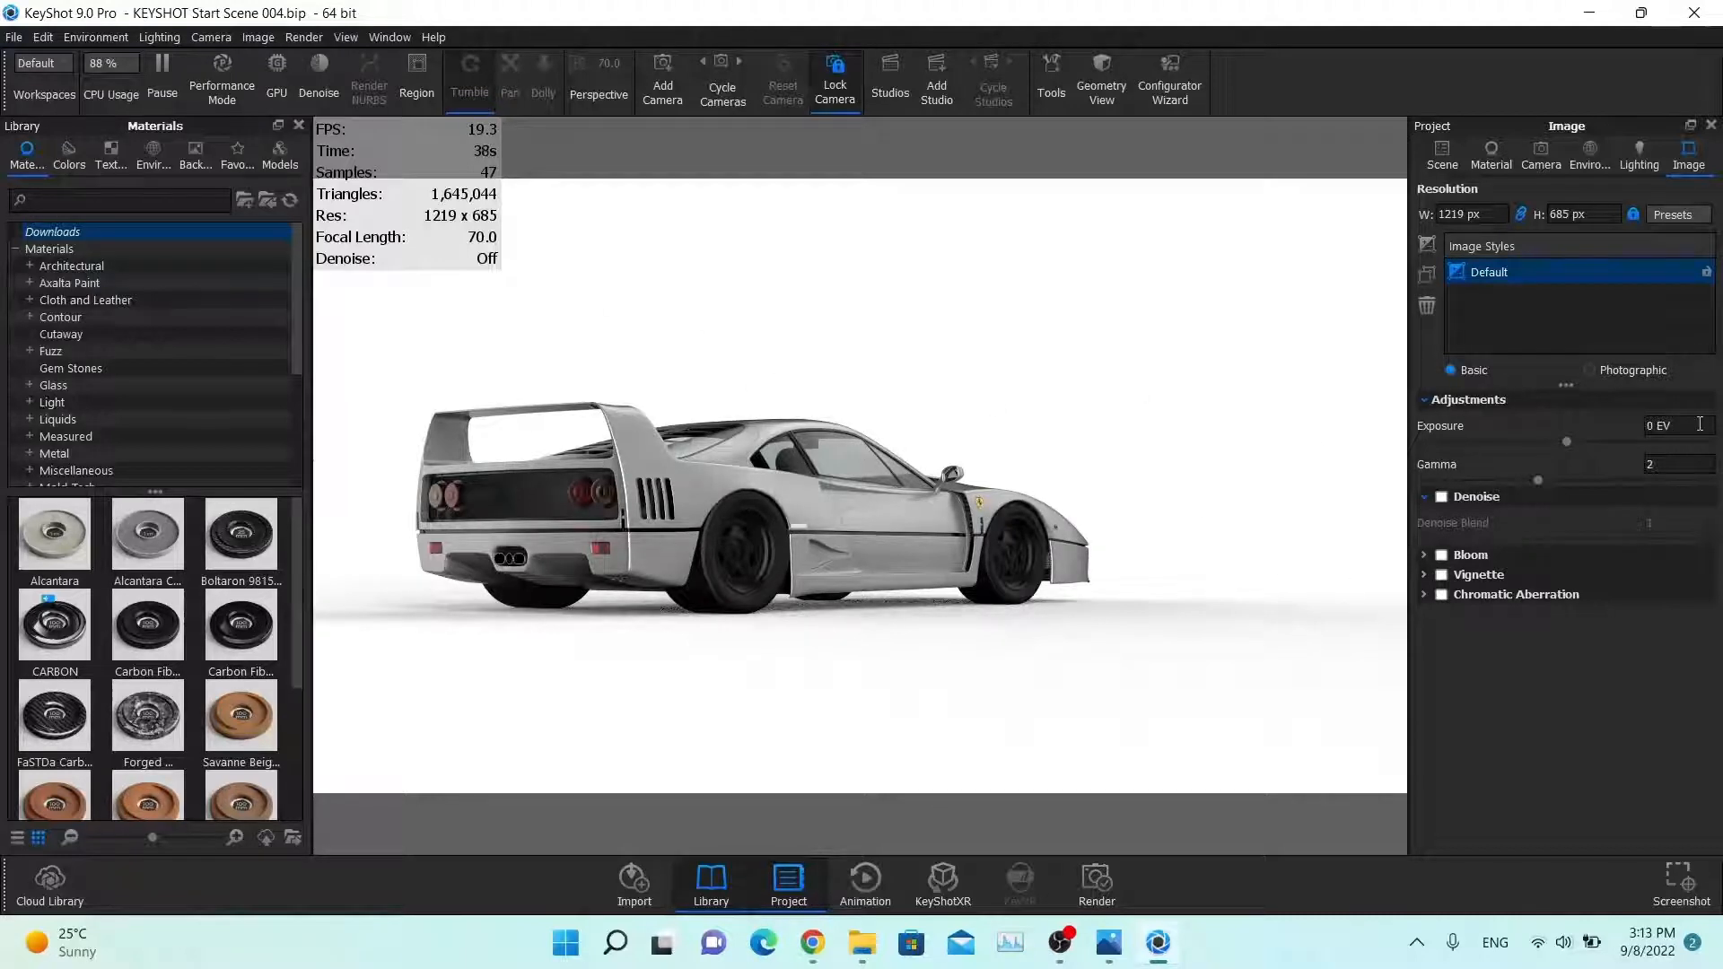
click(1427, 246)
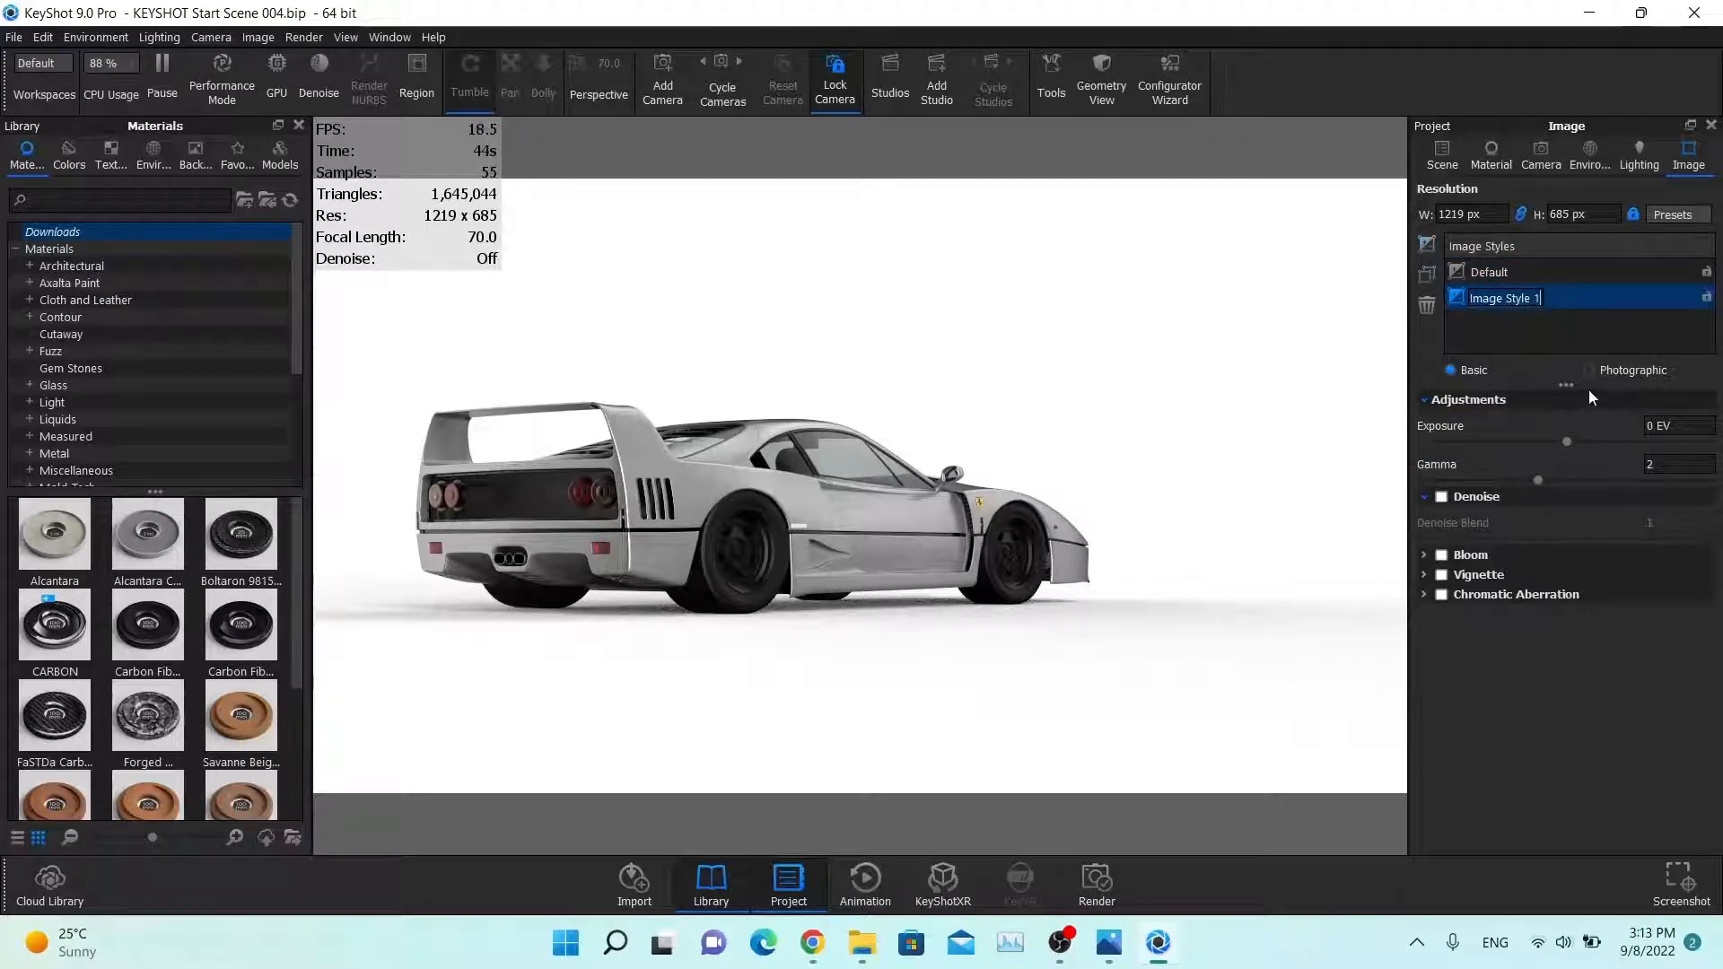
key(alt+Tab)
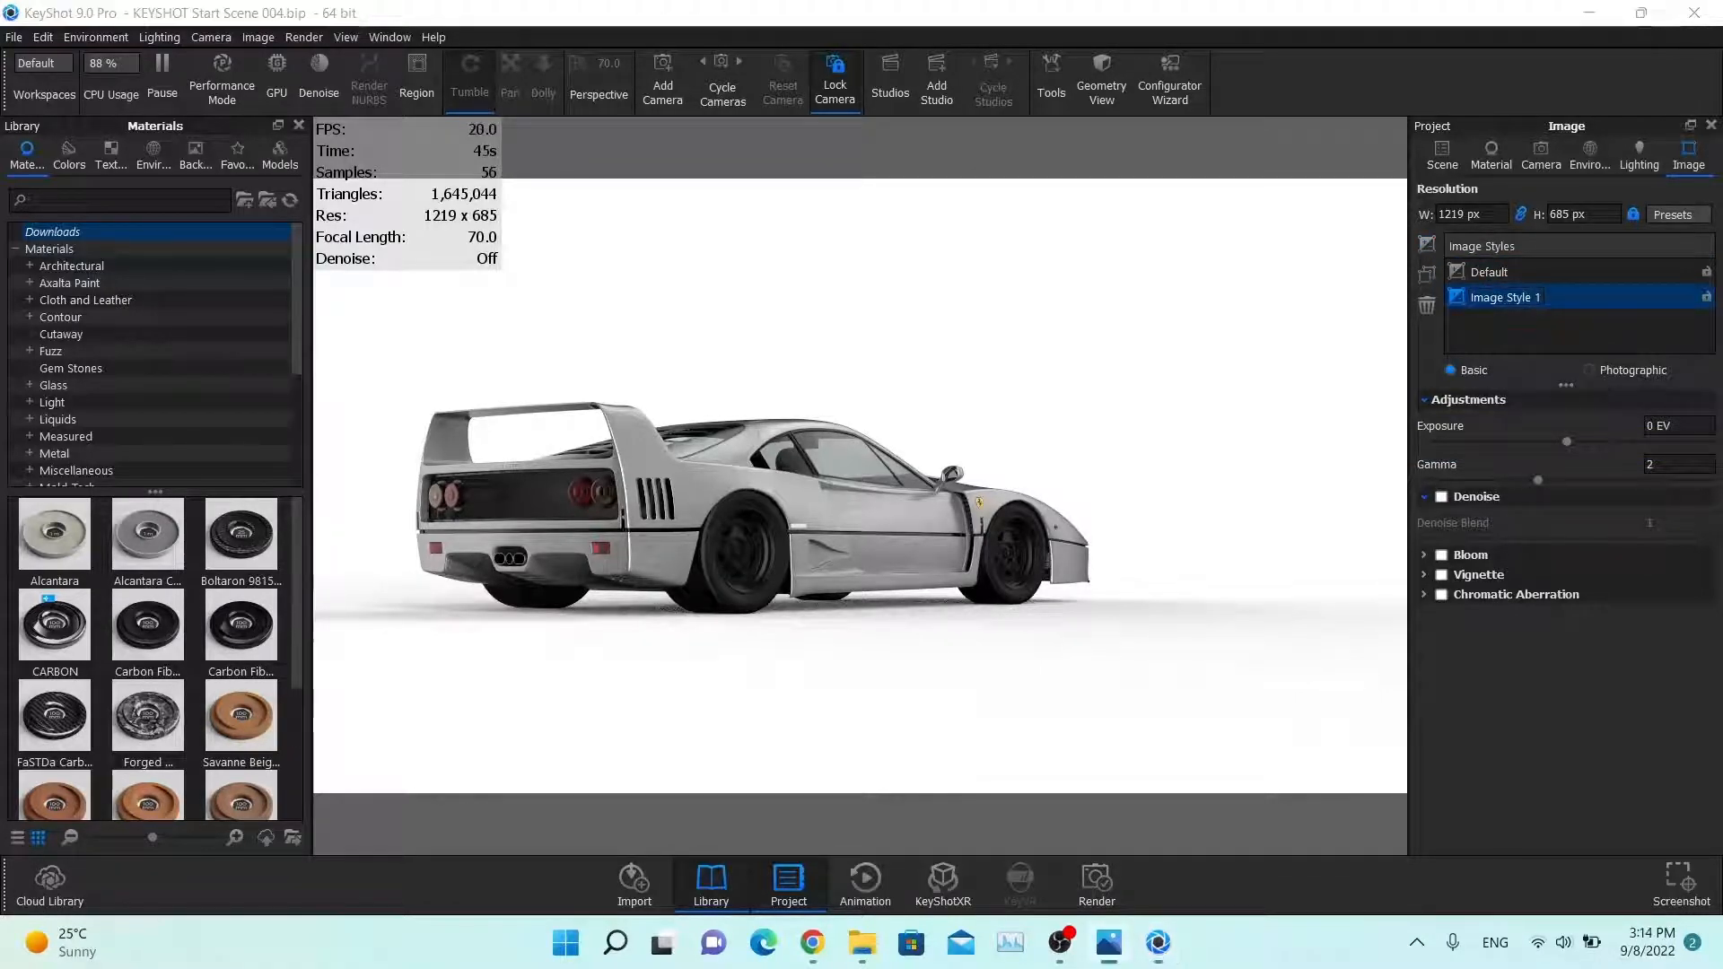
click(1603, 371)
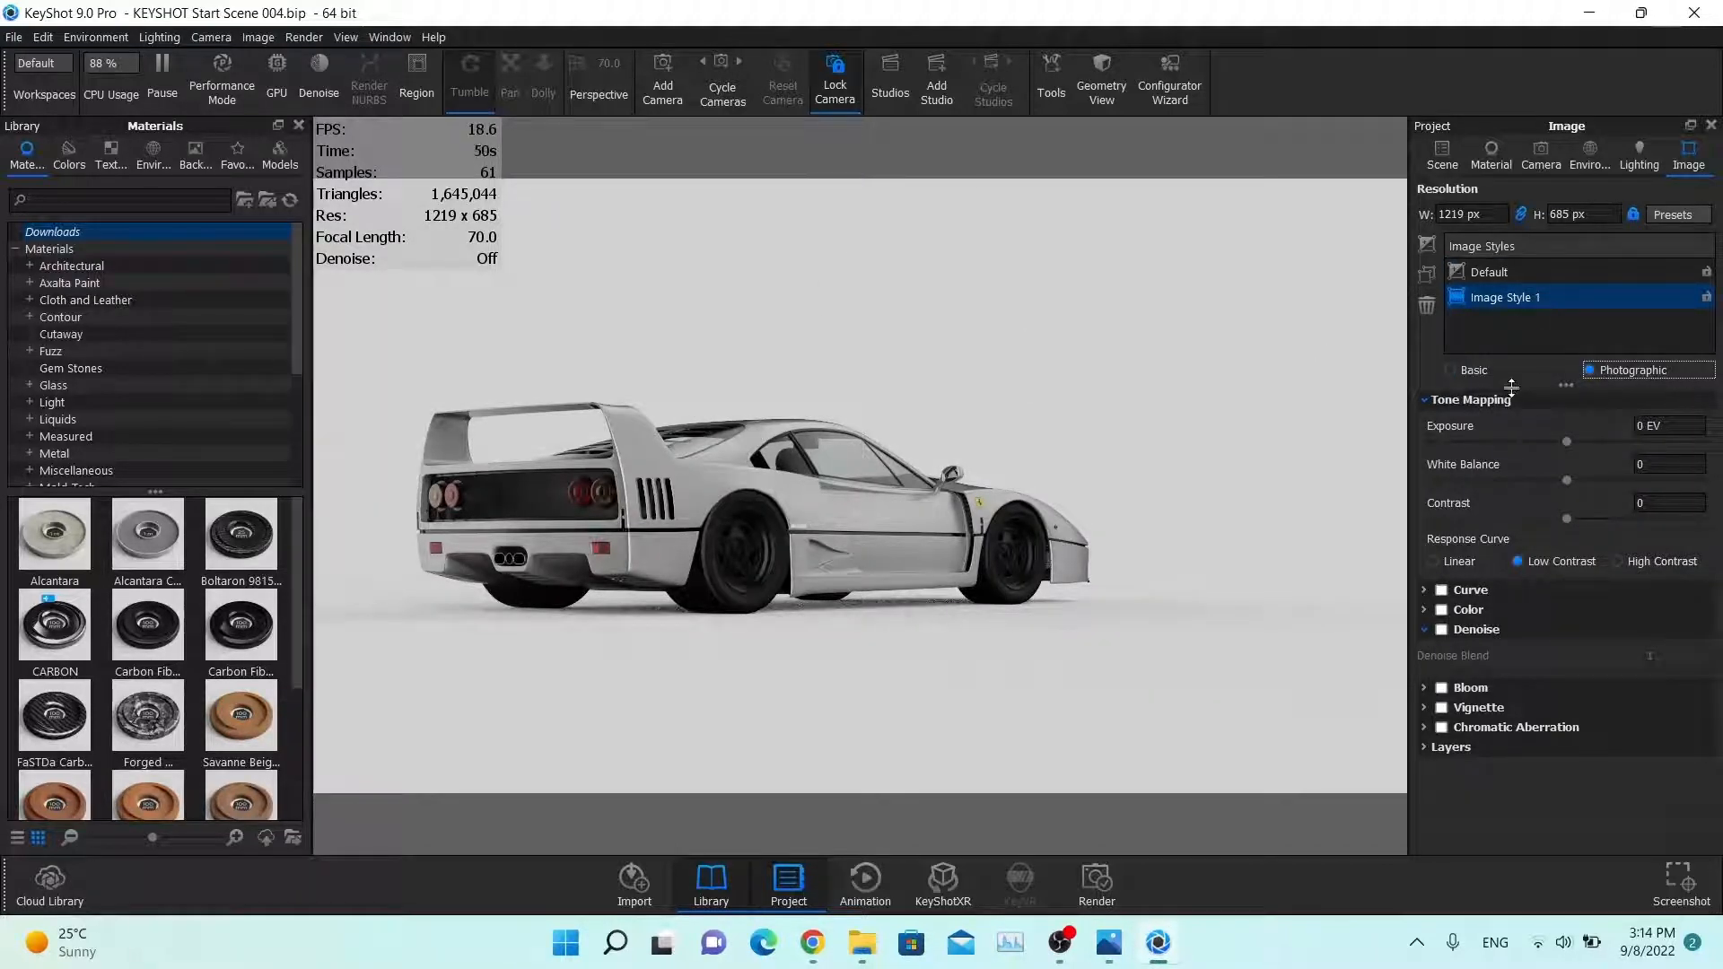
Step: Compare the Basic and Photographic modes of Image Style 1, ending on Photographic
click(1474, 371)
click(1623, 371)
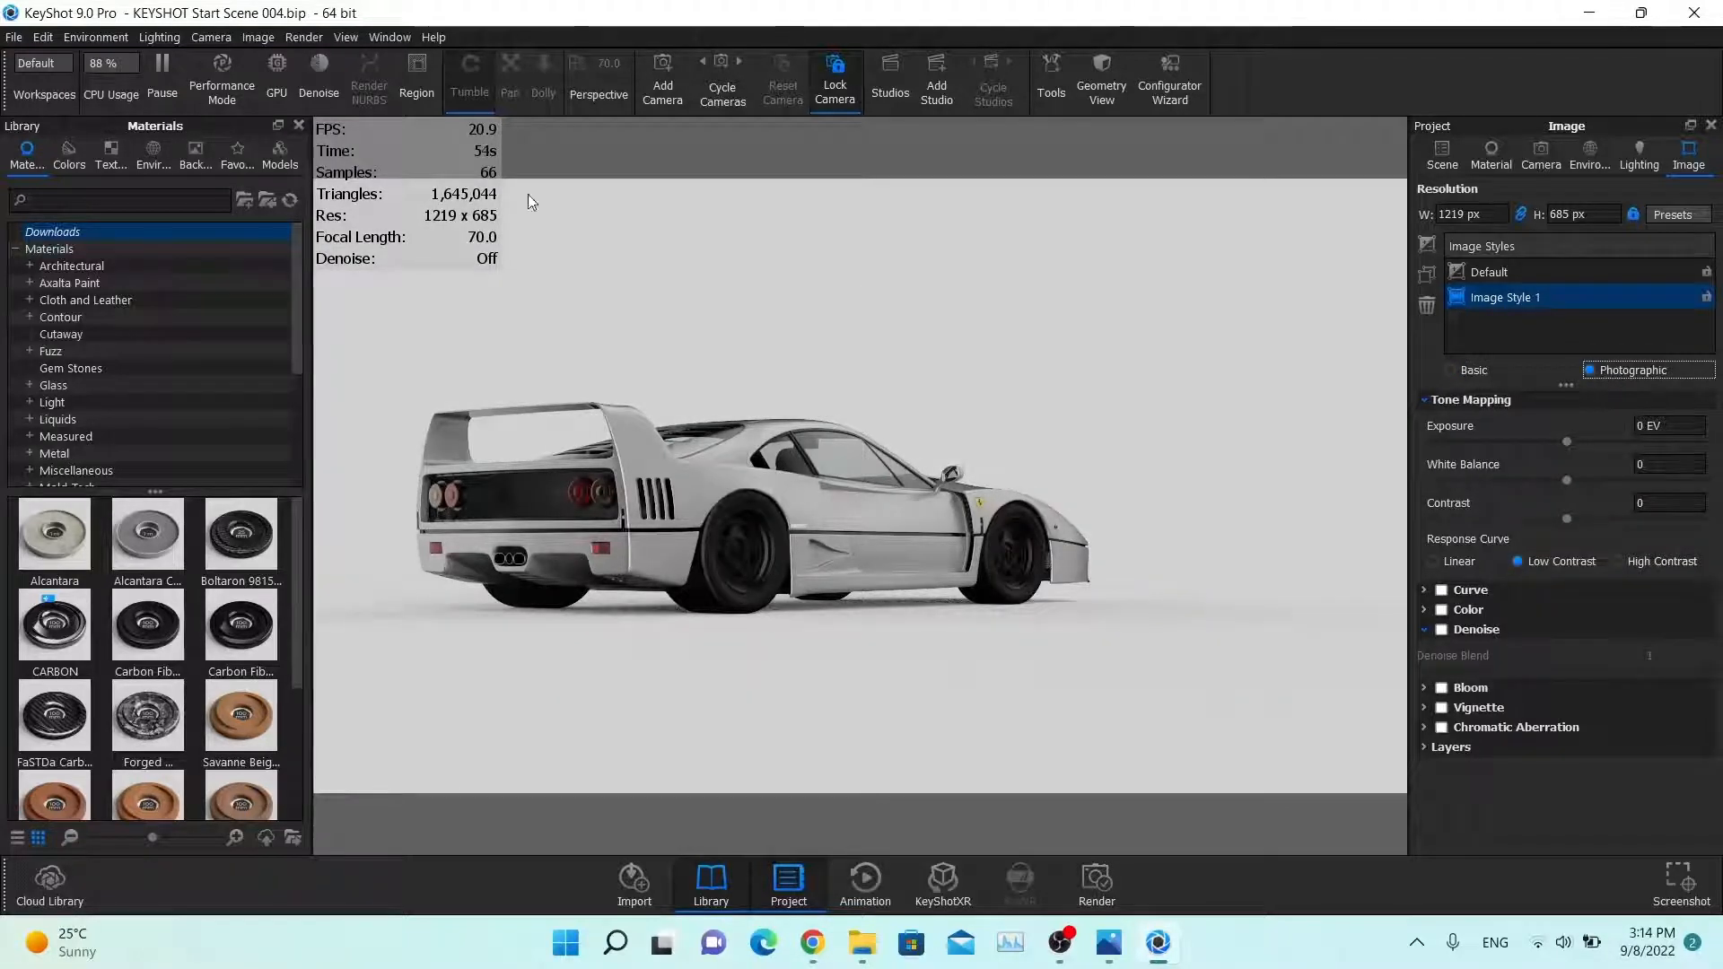
click(1474, 371)
click(1606, 371)
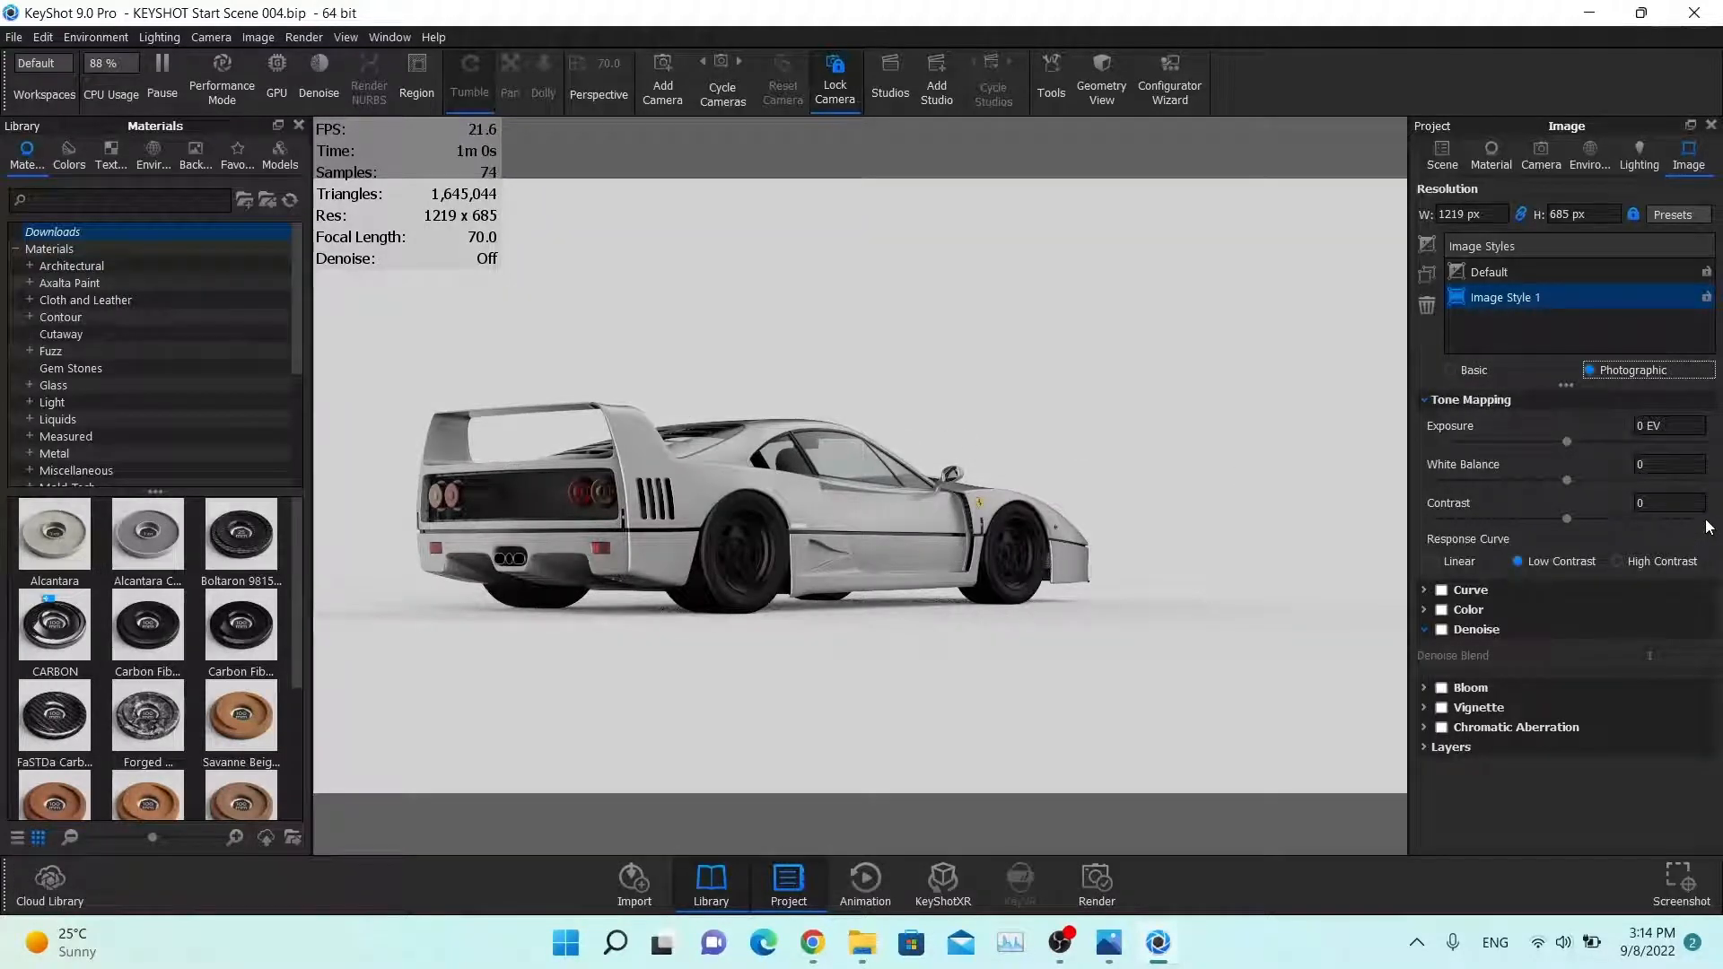
Step: Set the exposure of Image Style 1 to 0.25 EV
drag(1565, 442, 1575, 442)
click(1646, 426)
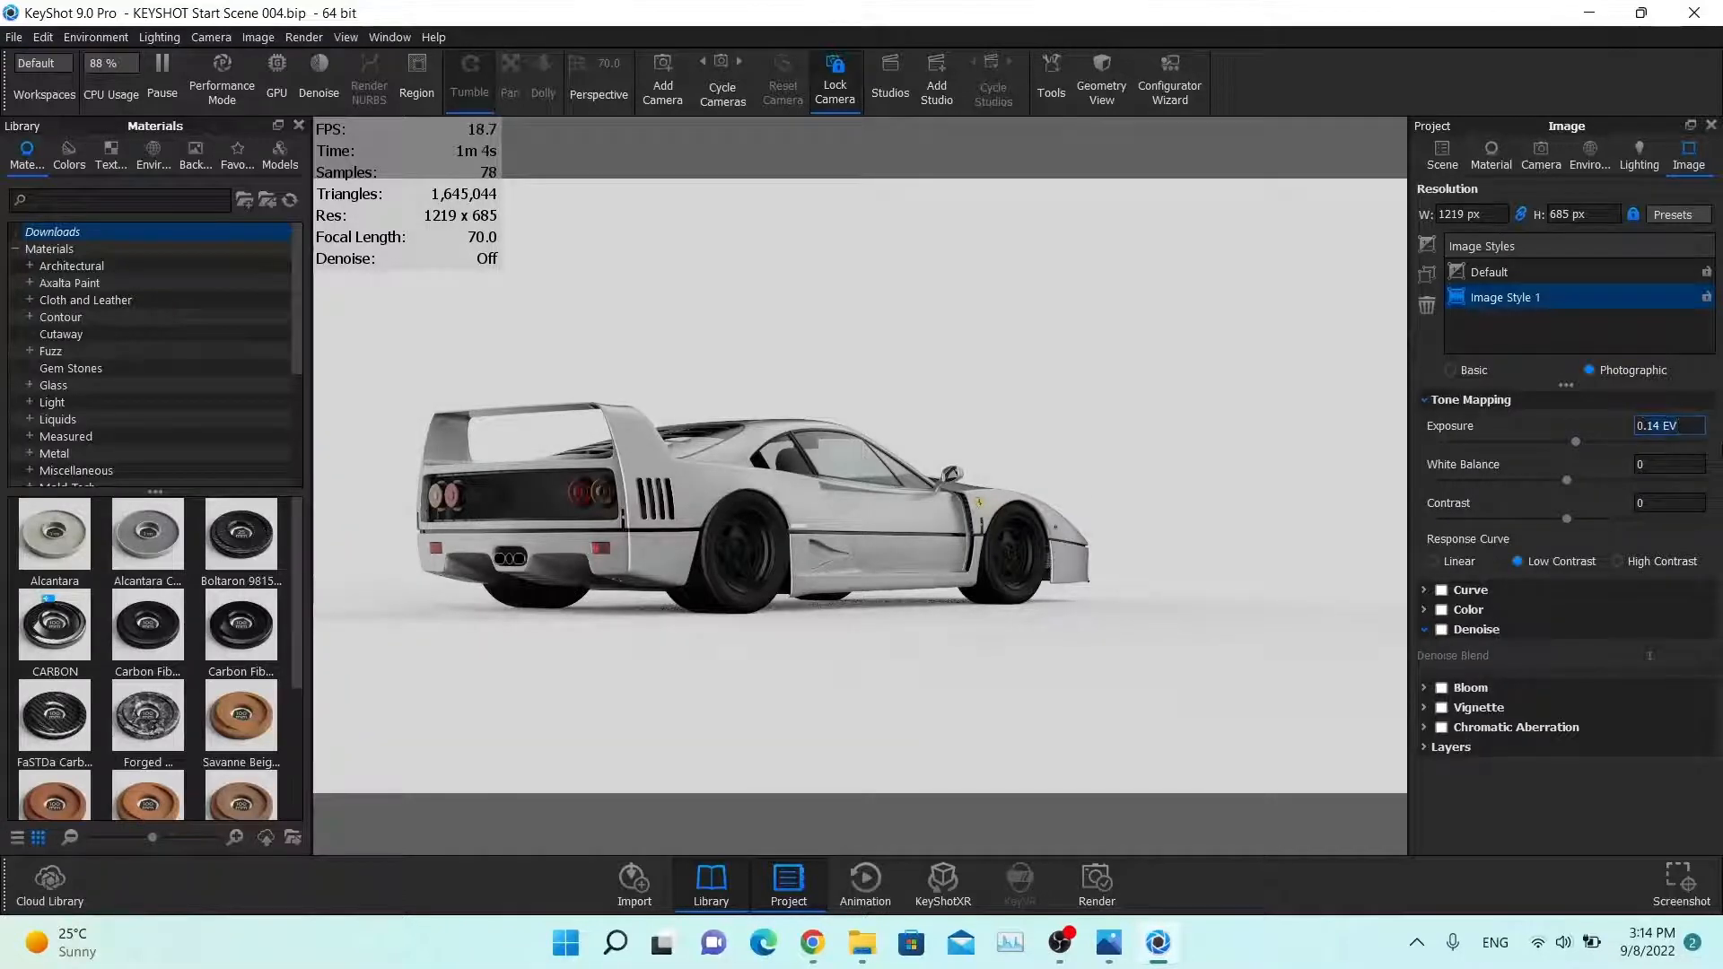
text(2)
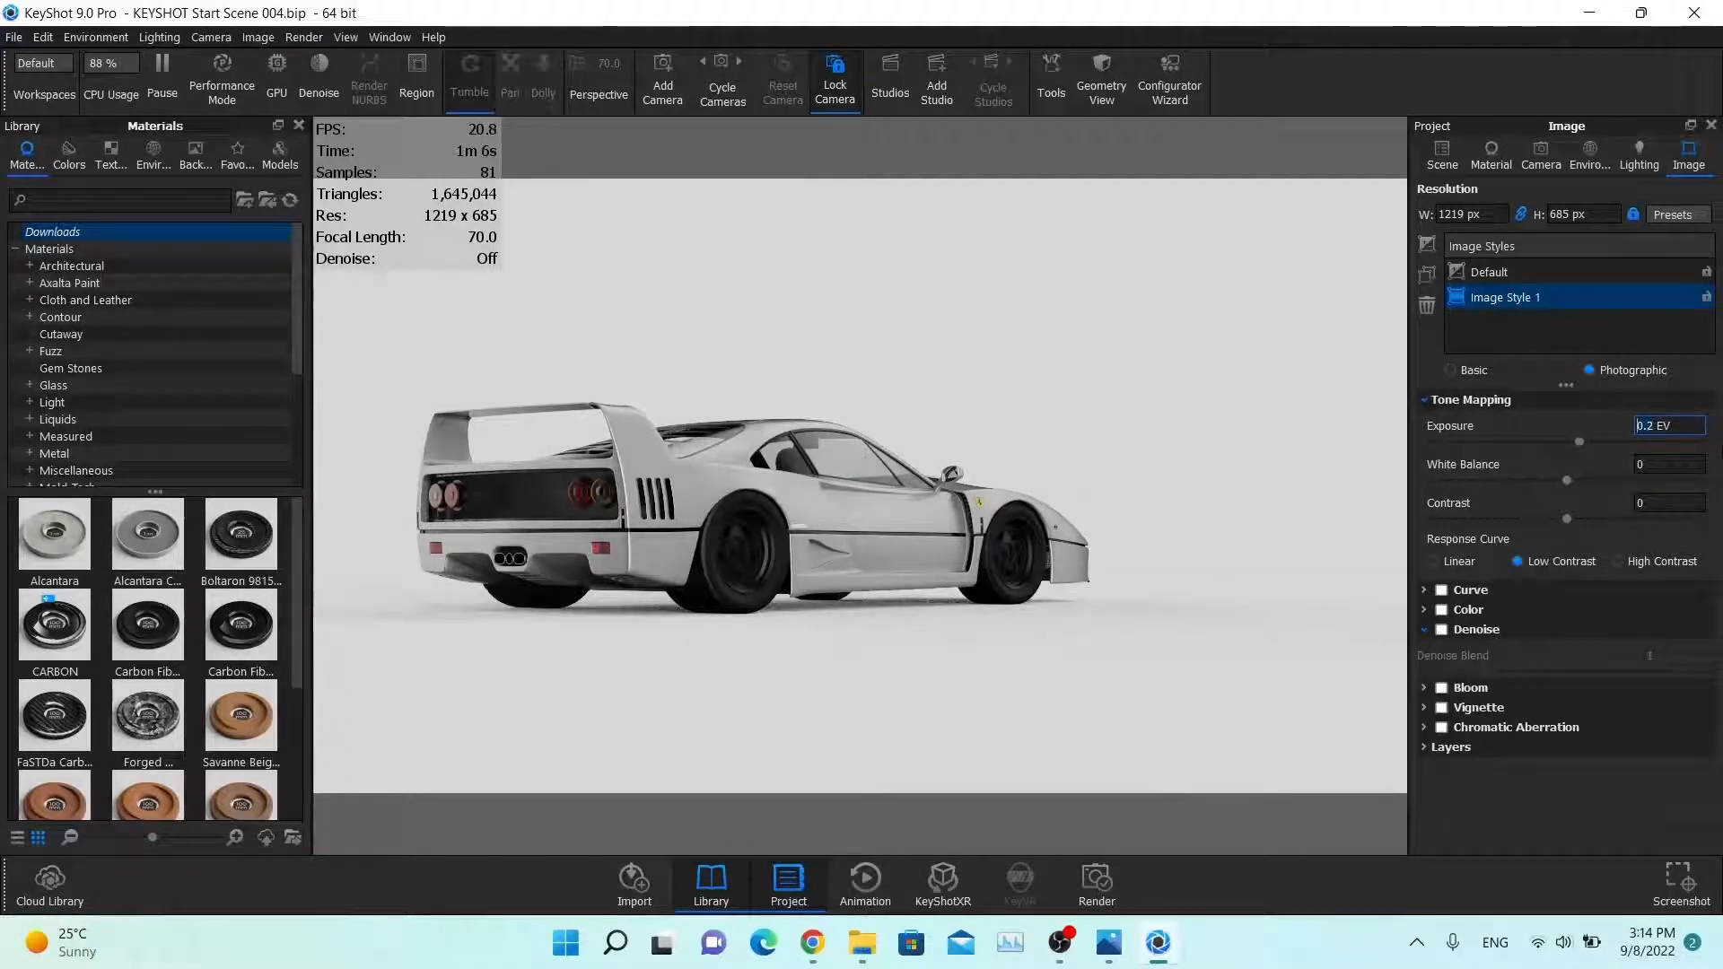
key(Return)
text(5)
key(Return)
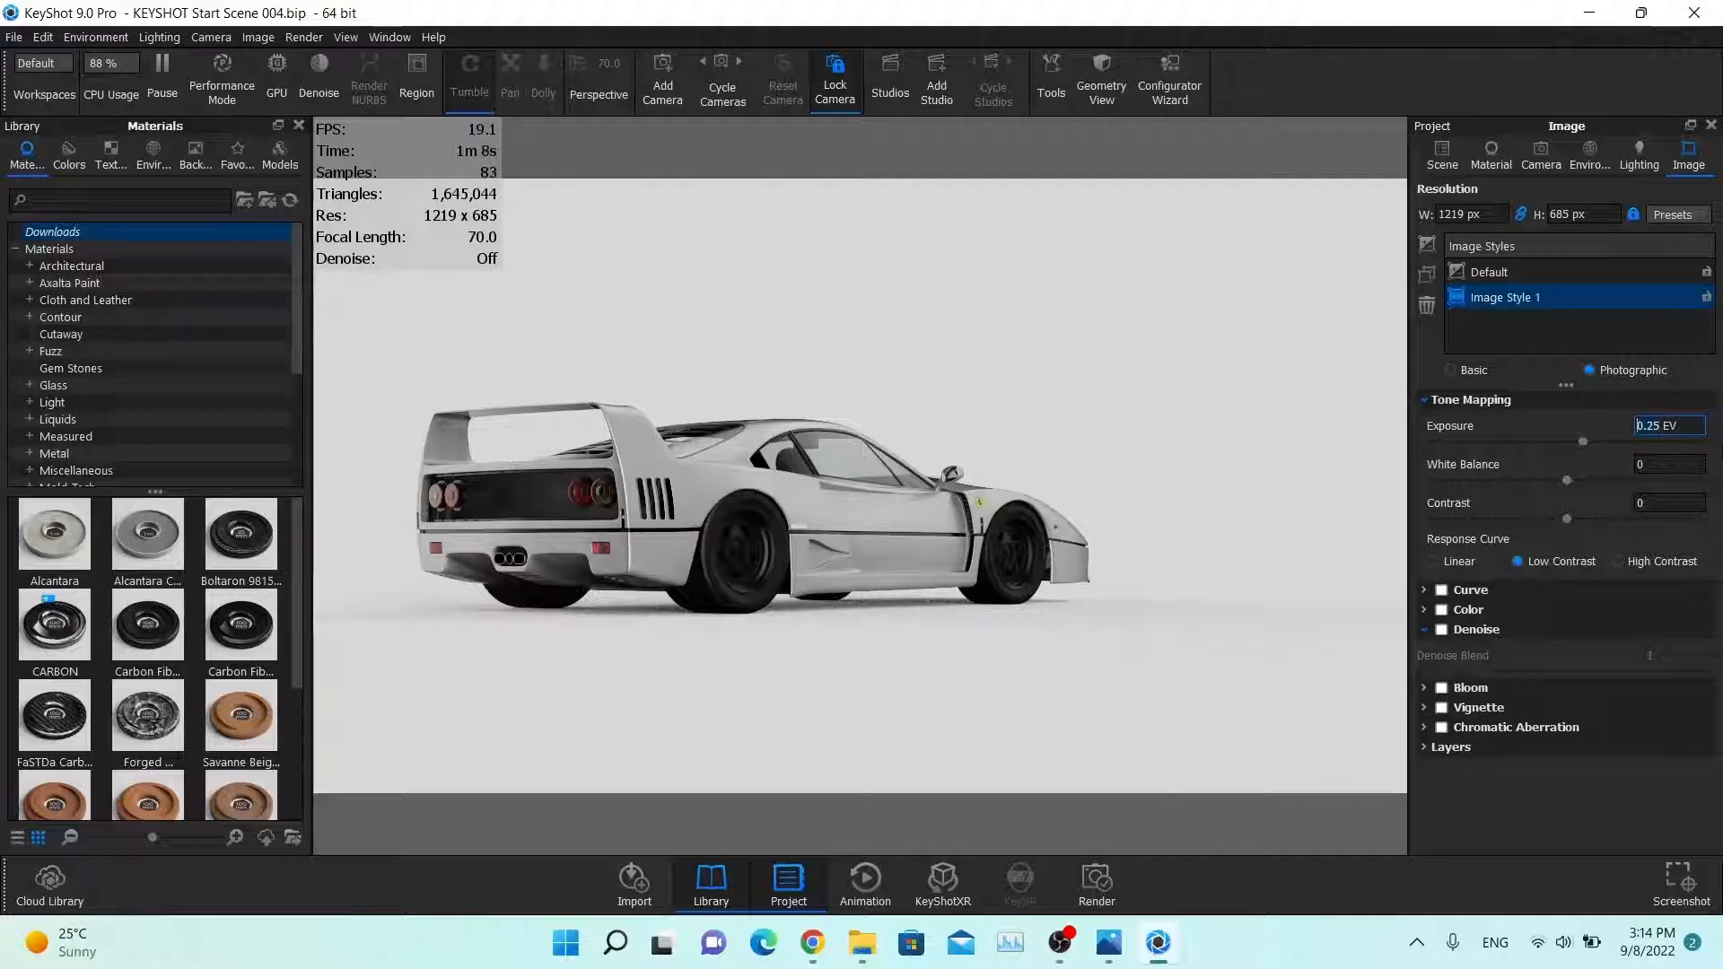
Step: Compare the Linear, Low Contrast and High Contrast response curves on the car image, ending on Low Contrast
click(1472, 564)
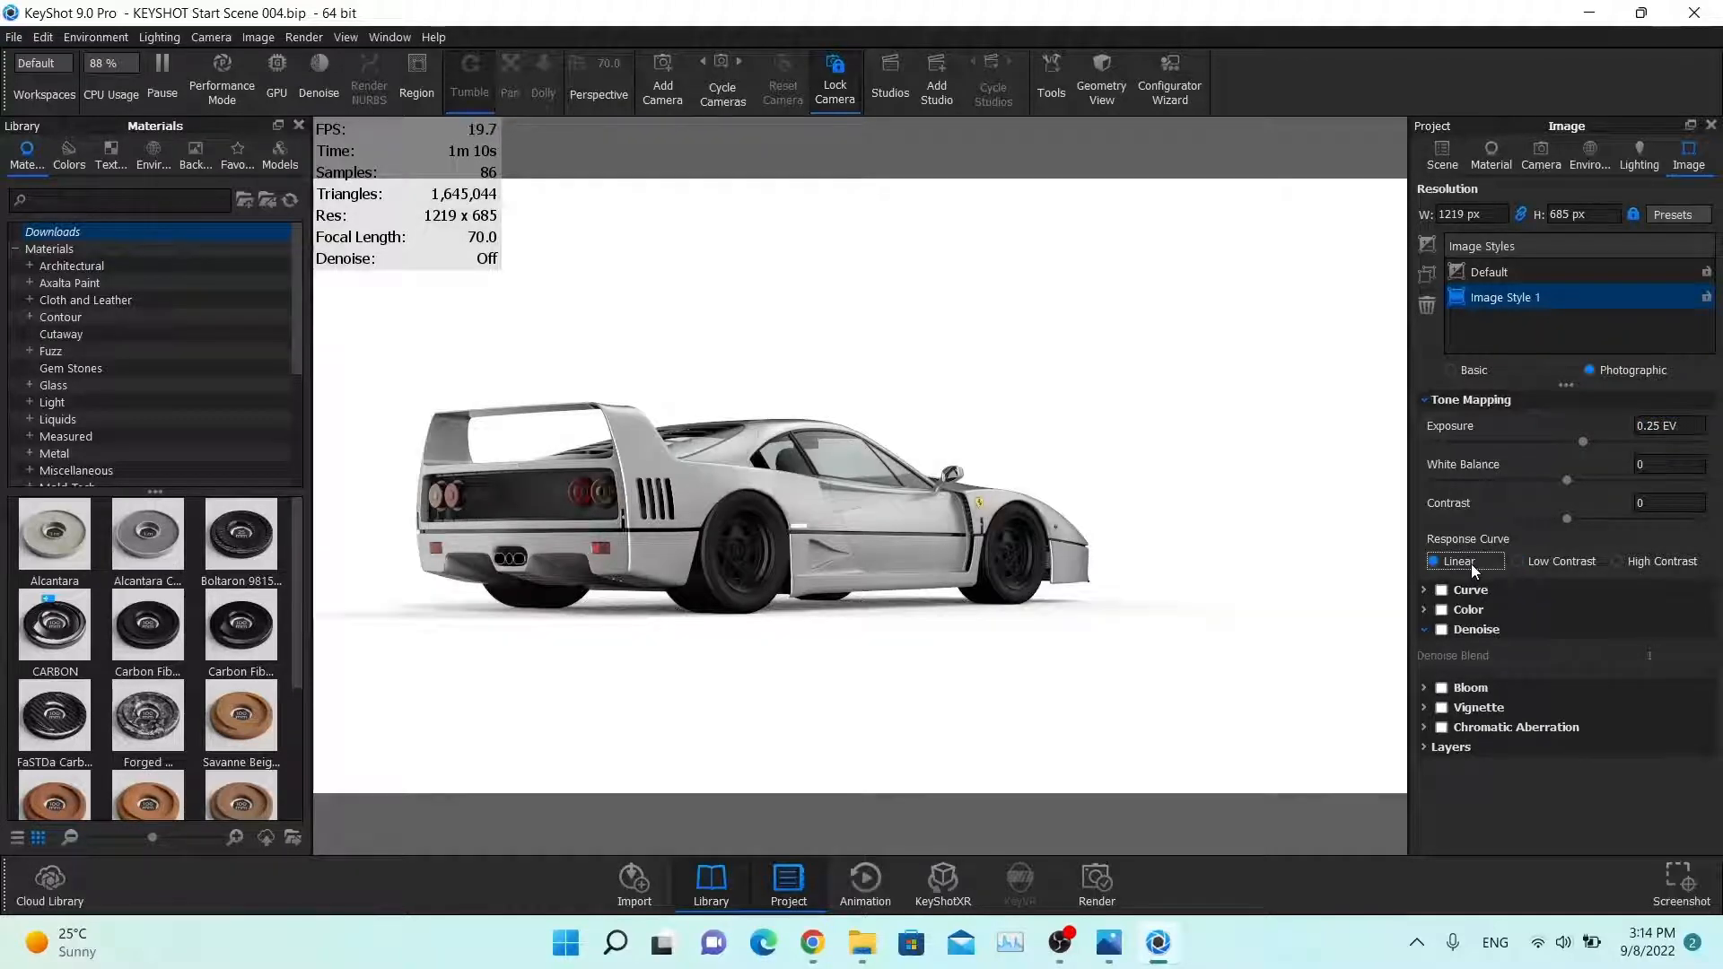
click(1556, 561)
click(1624, 561)
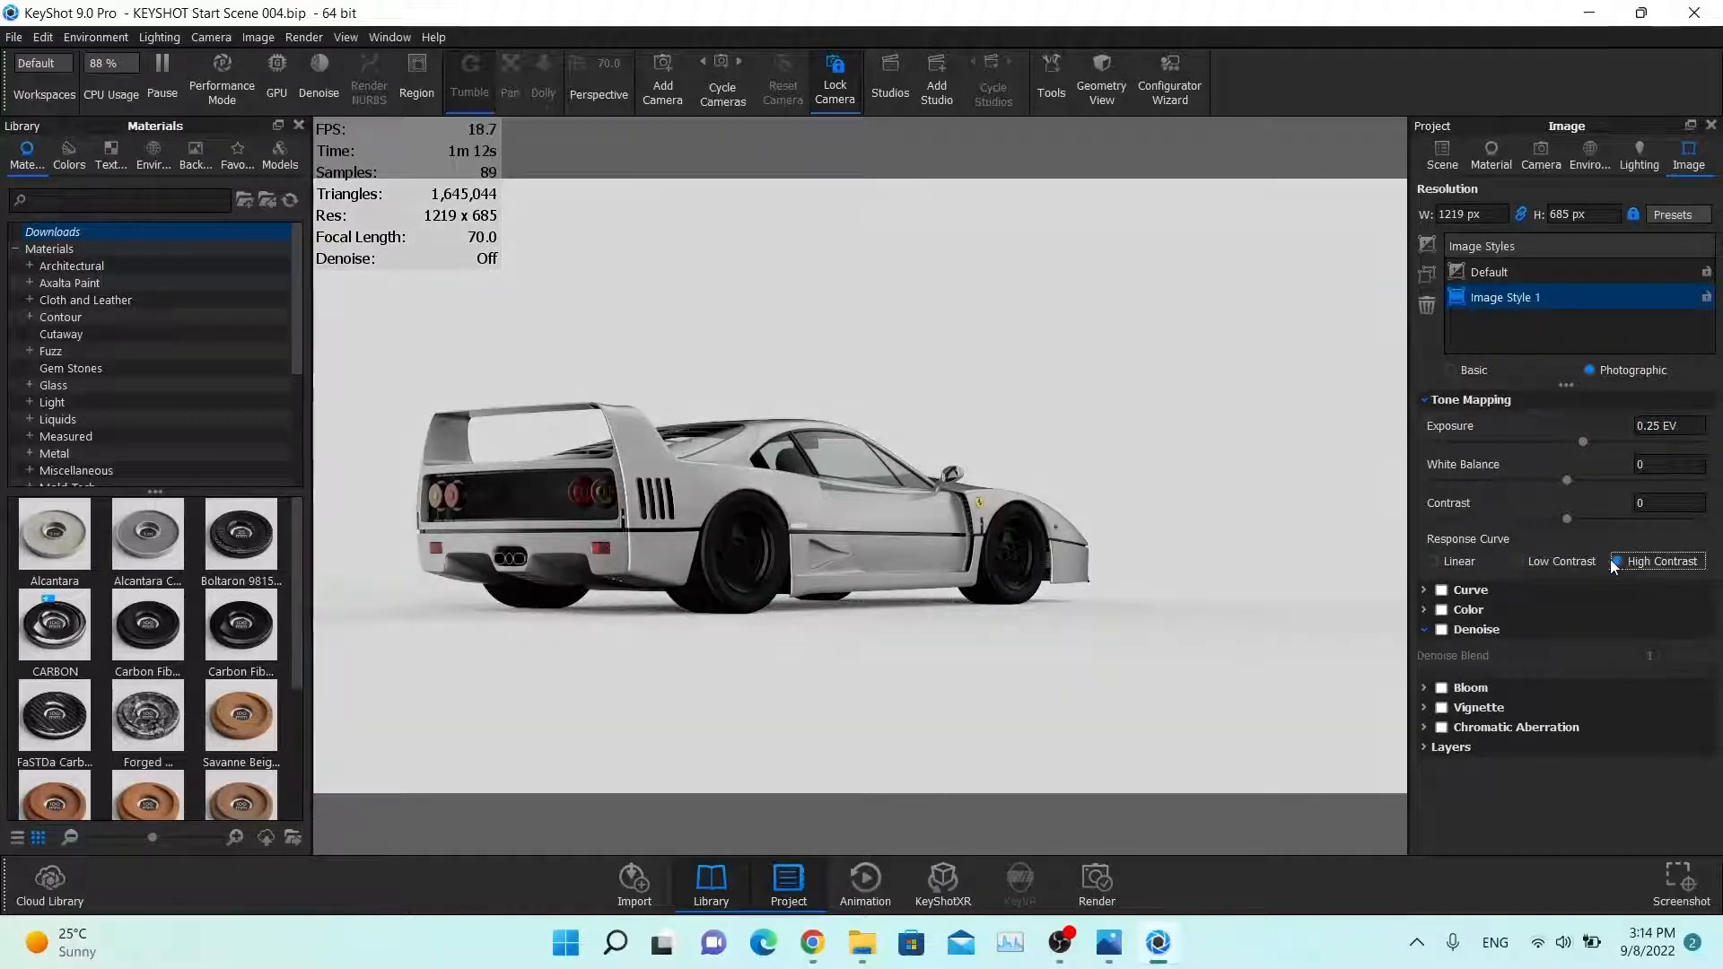
click(1579, 560)
click(1469, 562)
click(1596, 565)
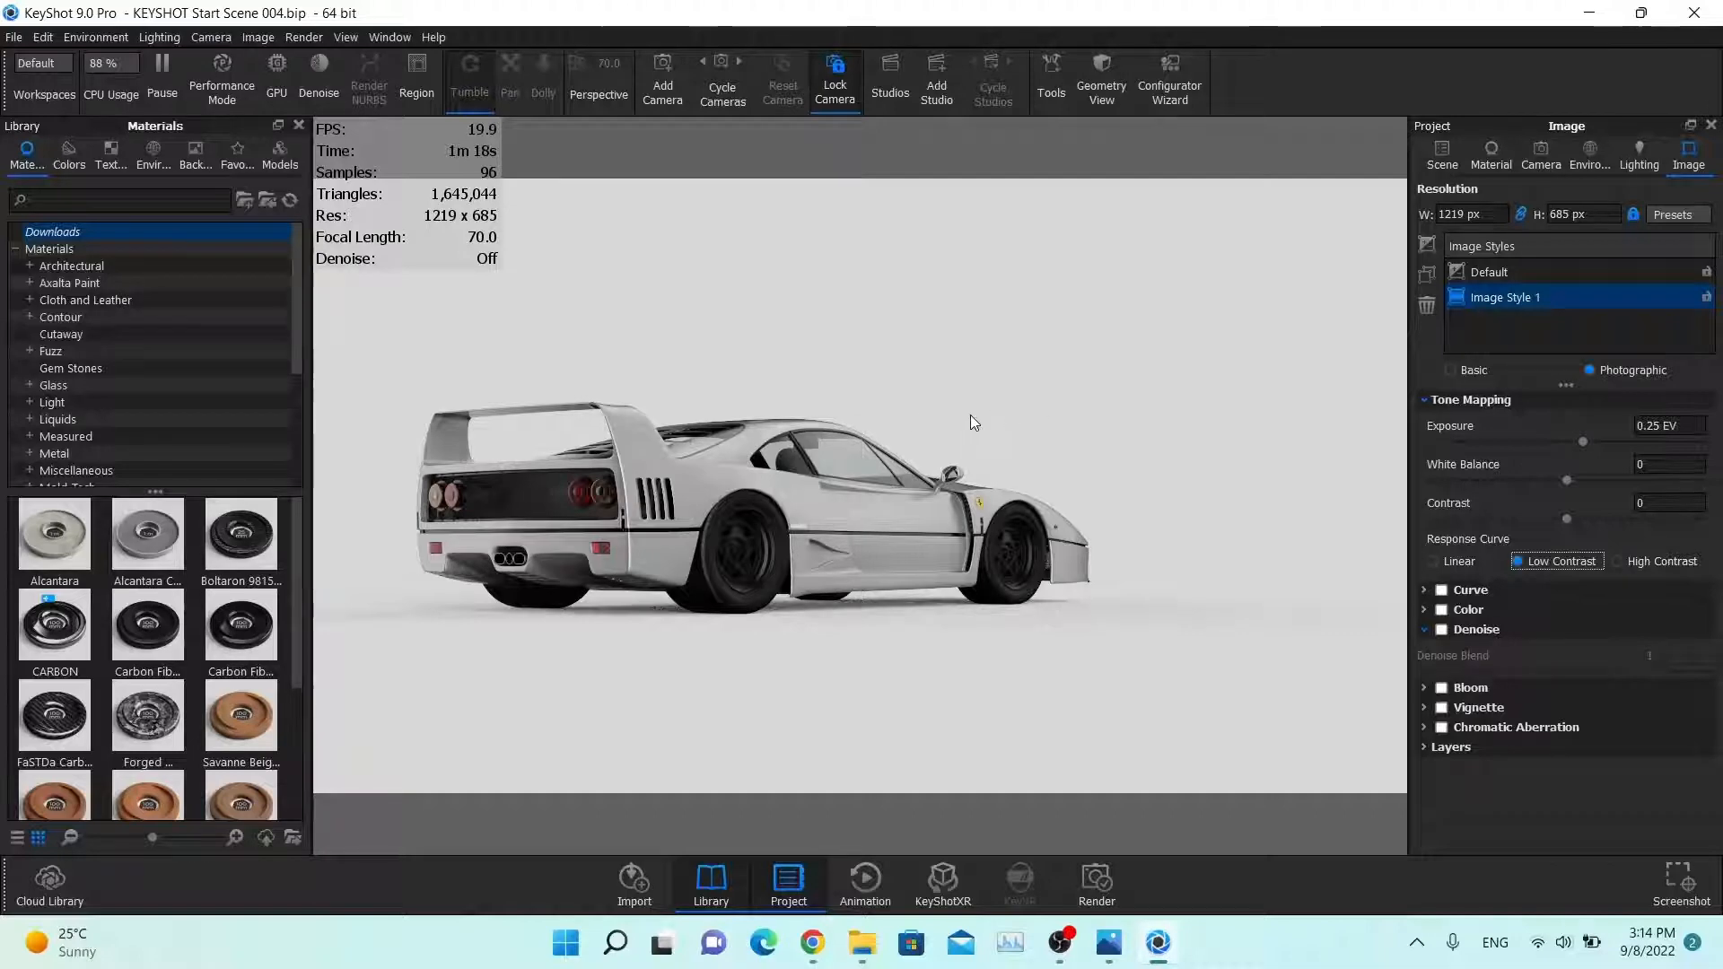
Step: Switch the response curve of Image Style 1 to Linear and set its contrast to 0.3
click(1457, 561)
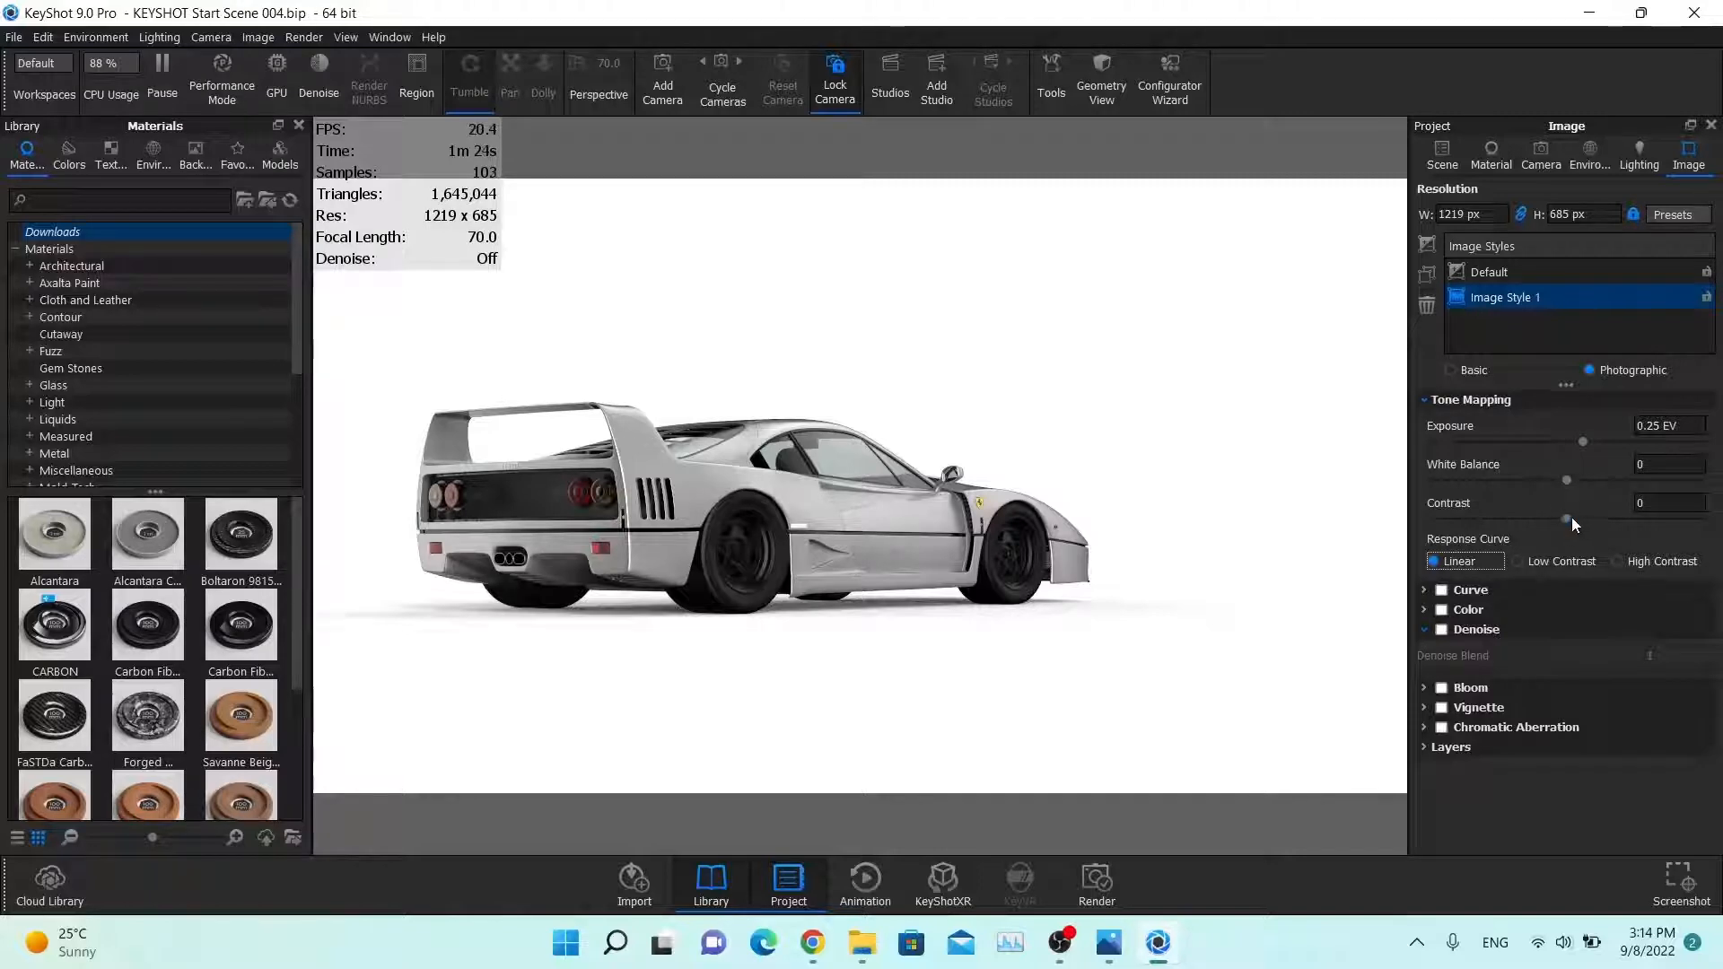
drag(1572, 518, 1602, 518)
click(1669, 502)
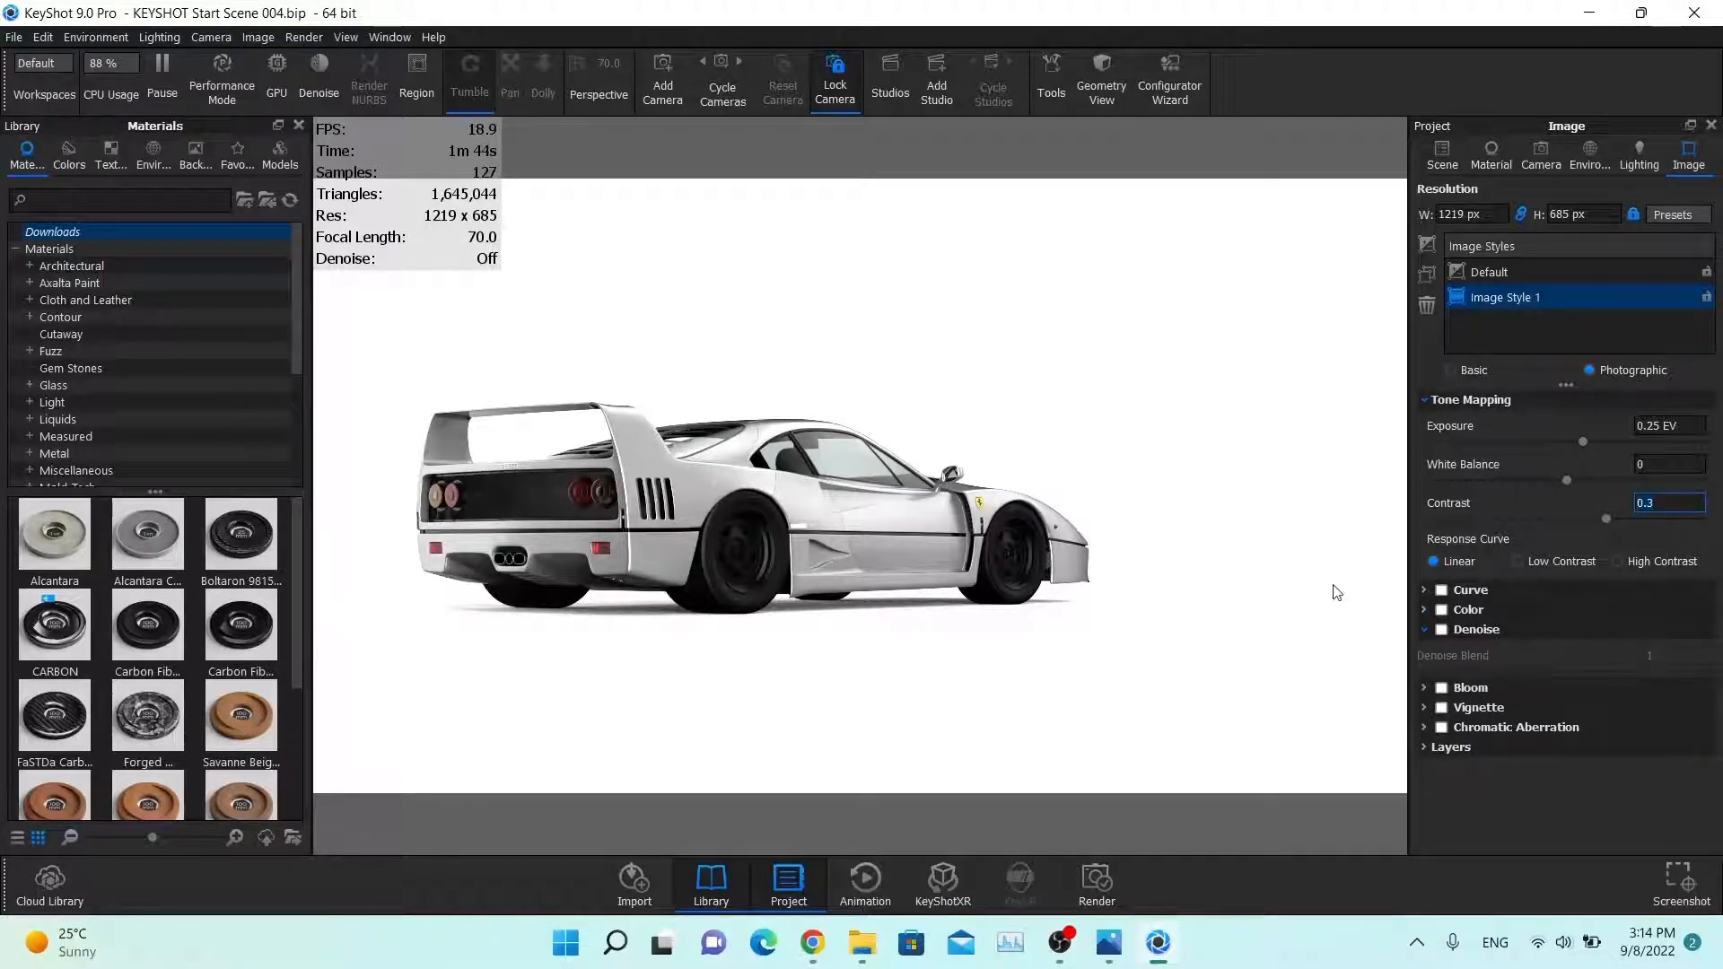
Step: Try the Denoise effect with a blend of 0.5 and of 0, and switch Denoise back off
click(1466, 630)
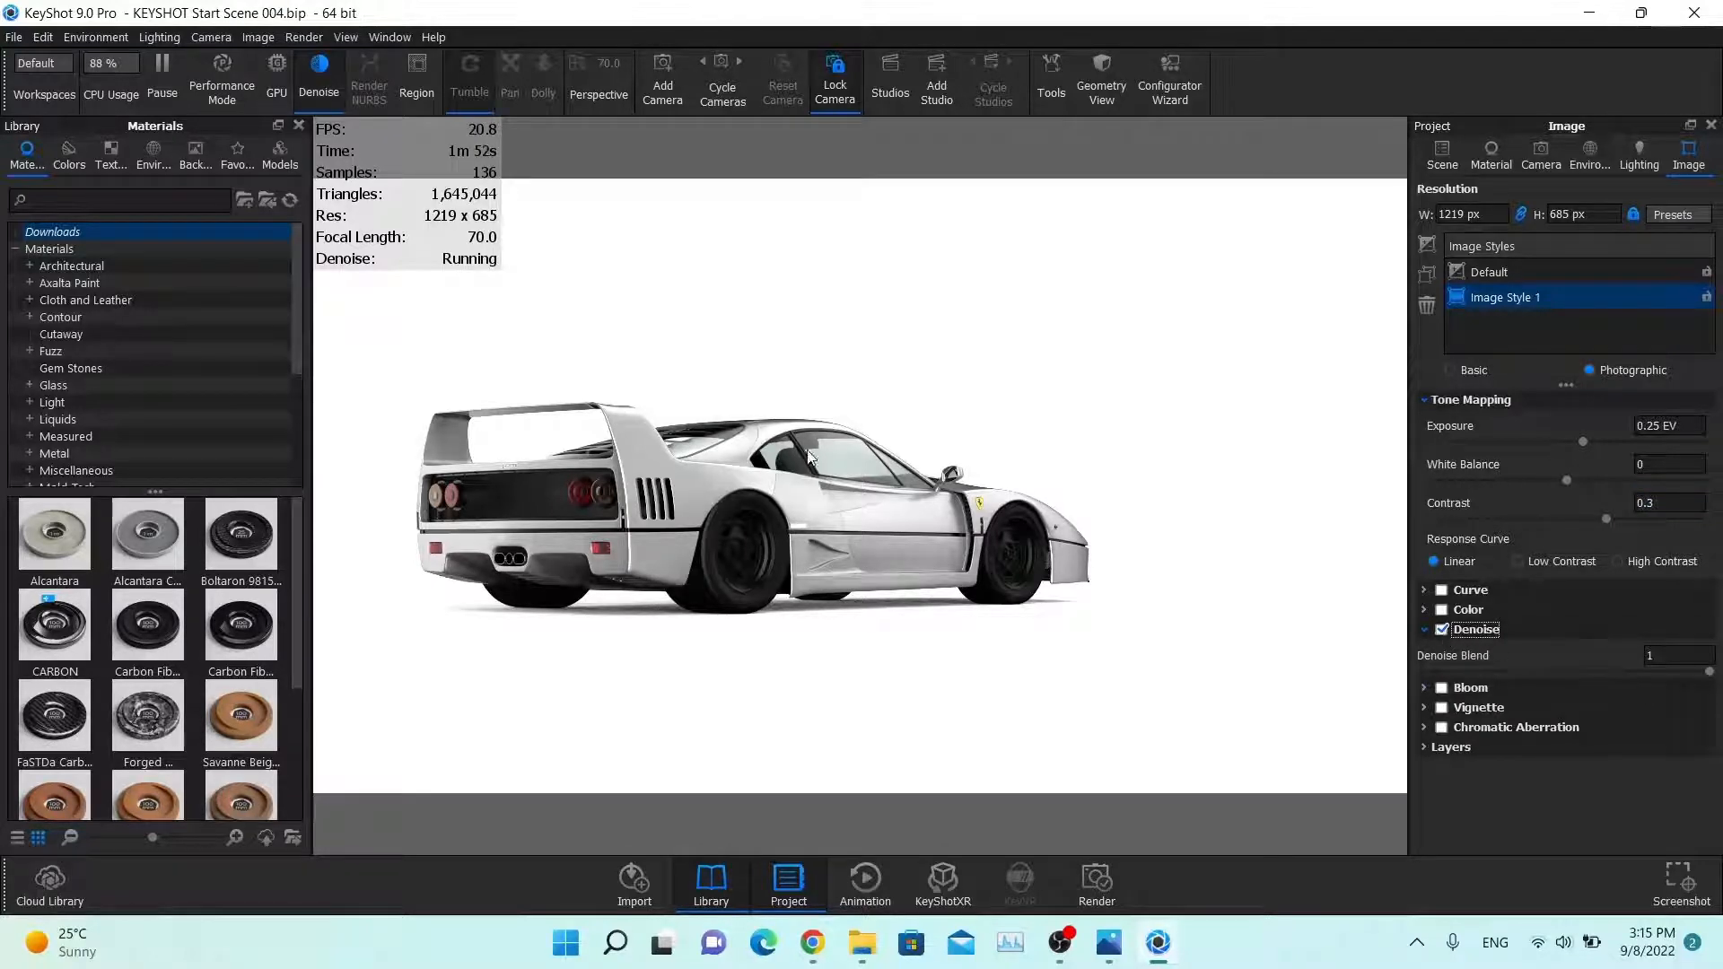
double_click(1671, 660)
text(0.5)
key(Return)
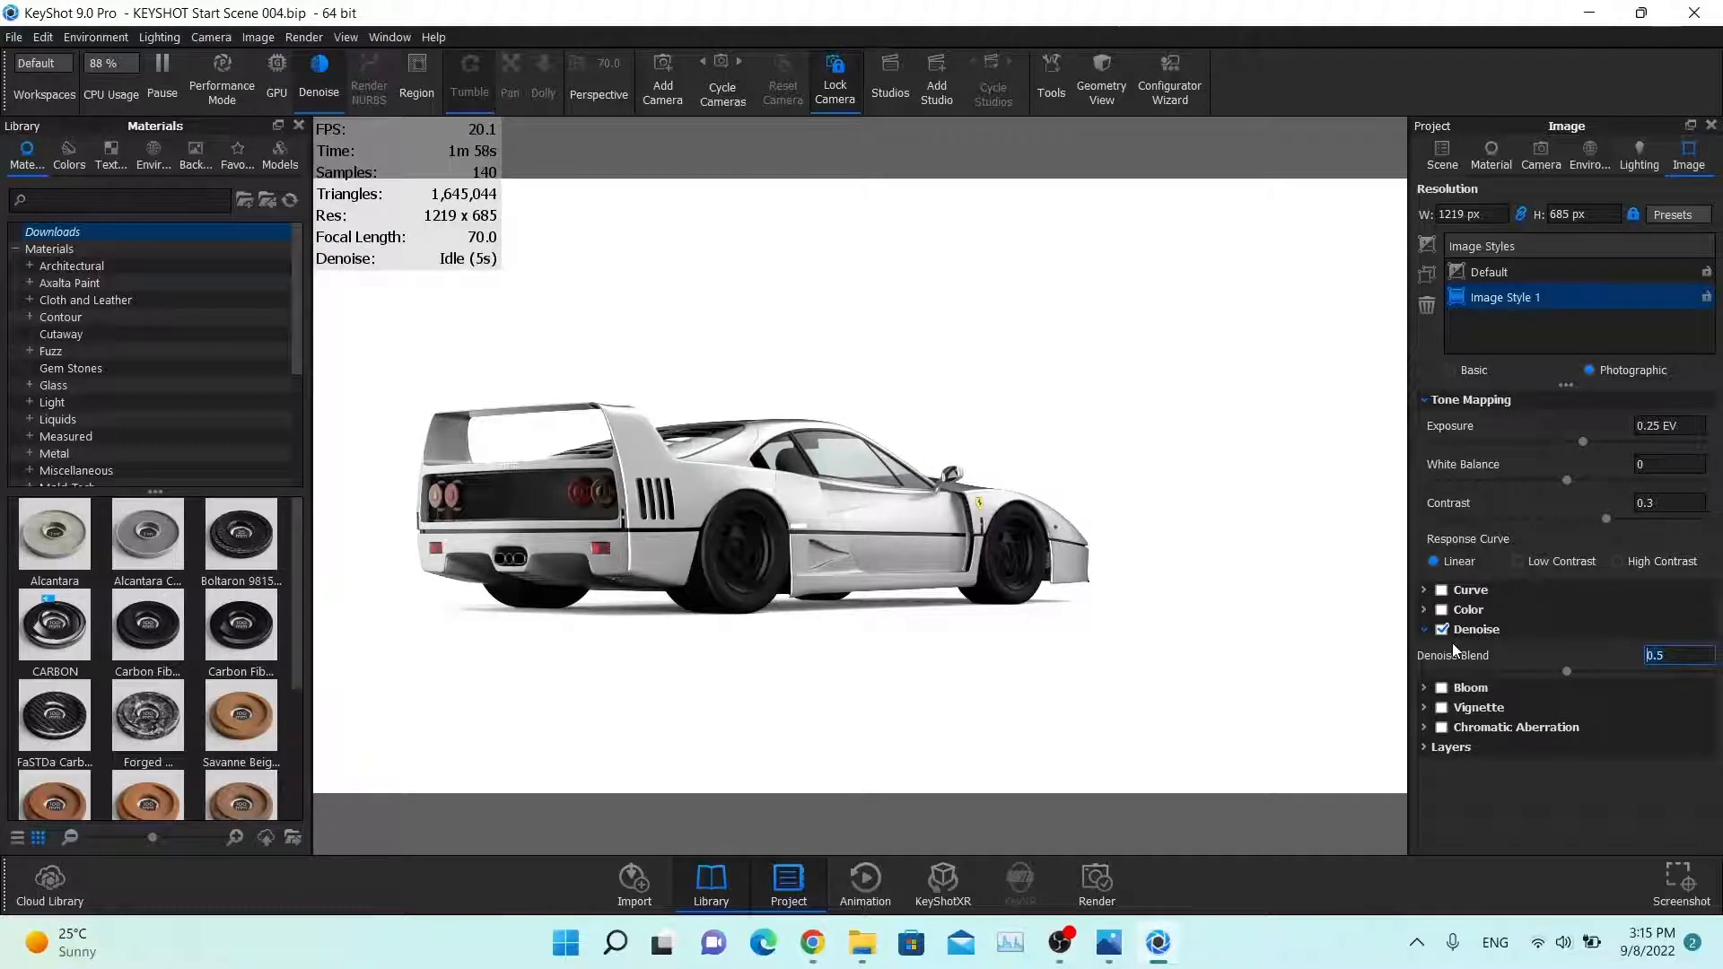
key(BackSpace)
key(BackSpace)
key(Return)
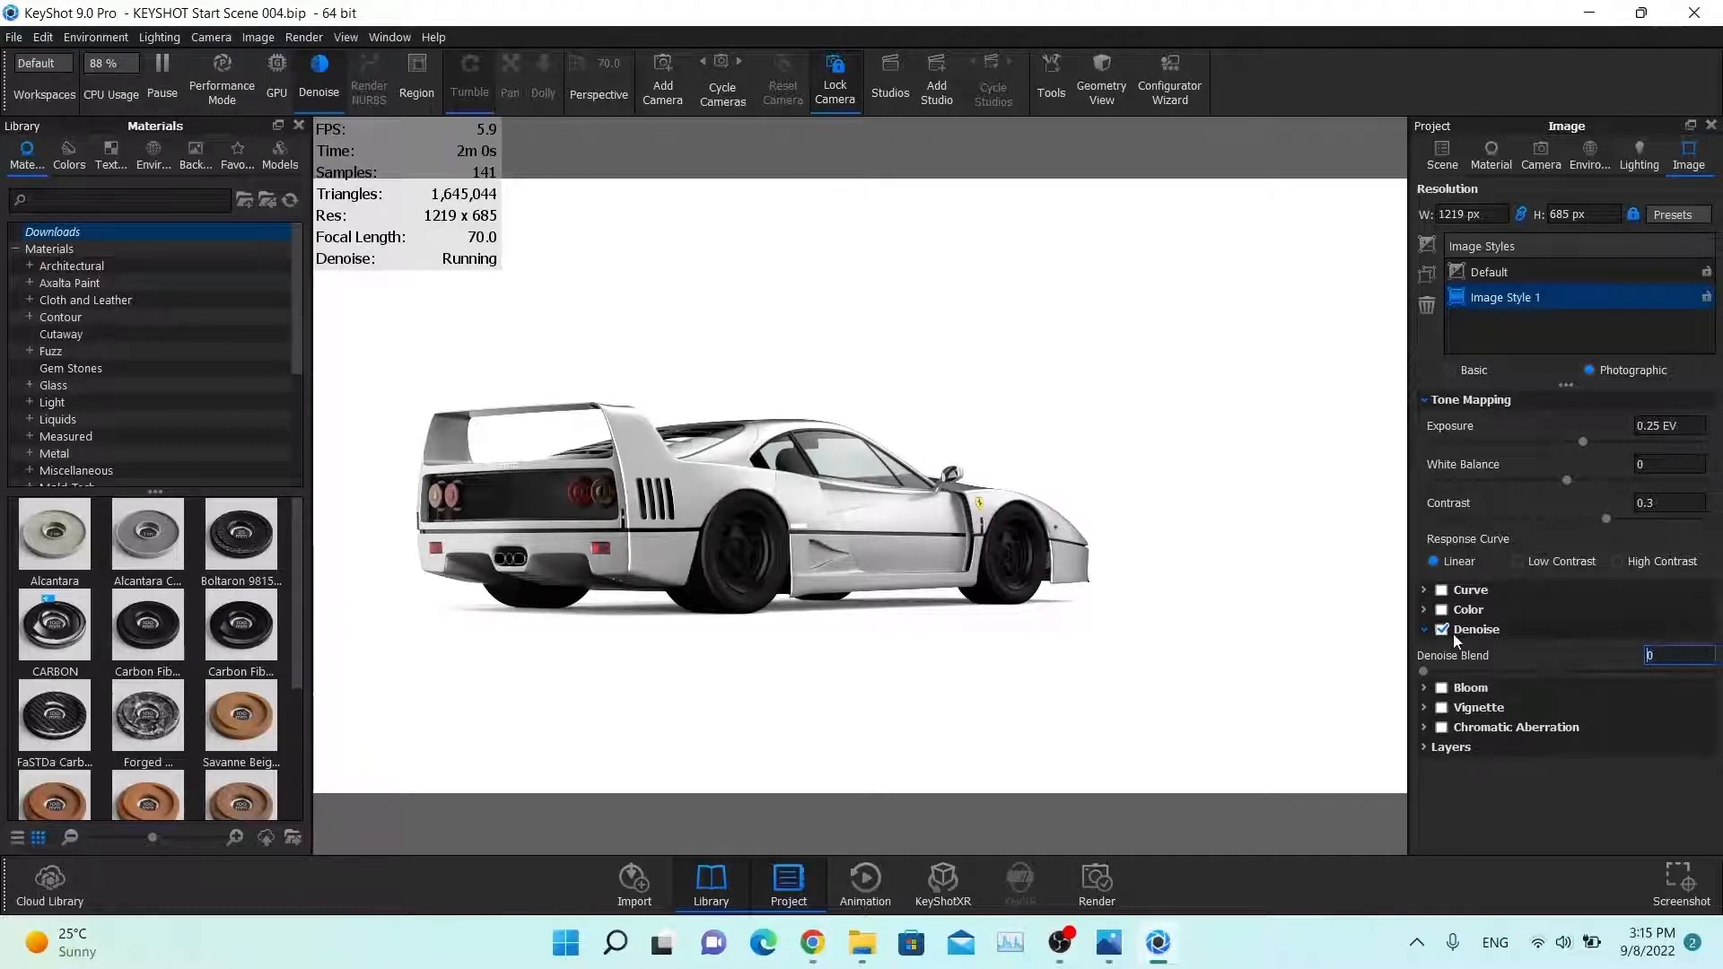
click(1446, 631)
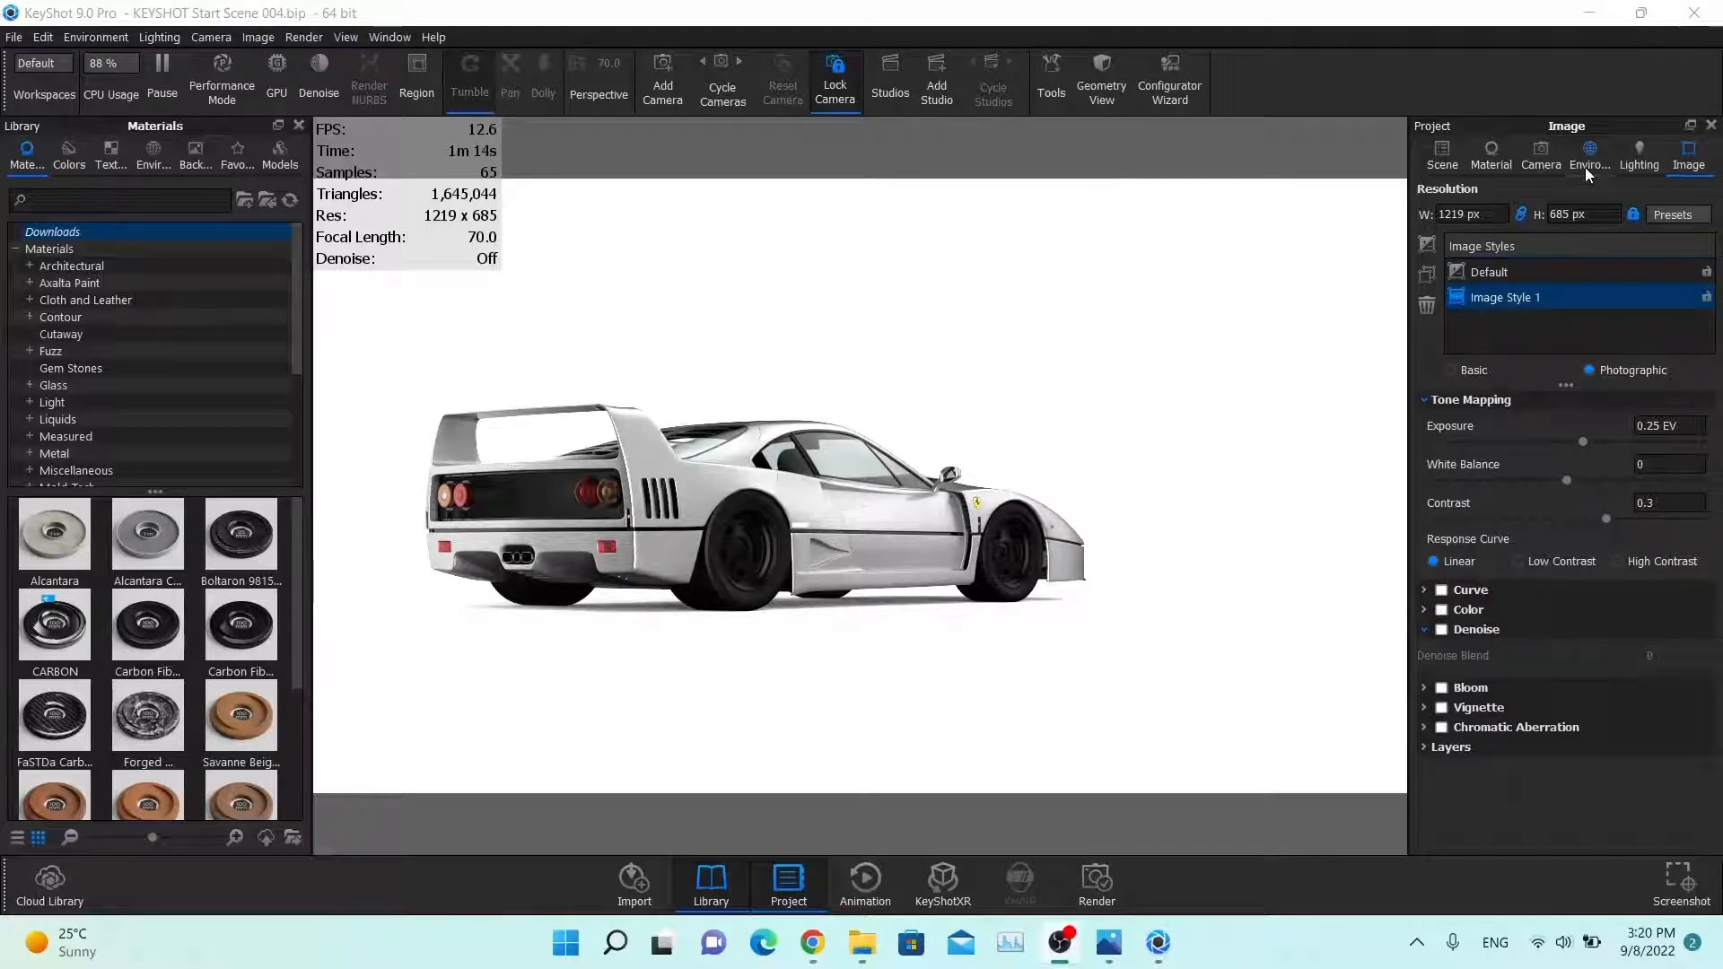
Step: Apply the Product lighting preset and make Shadow Environment the active environment
click(1629, 161)
click(1472, 274)
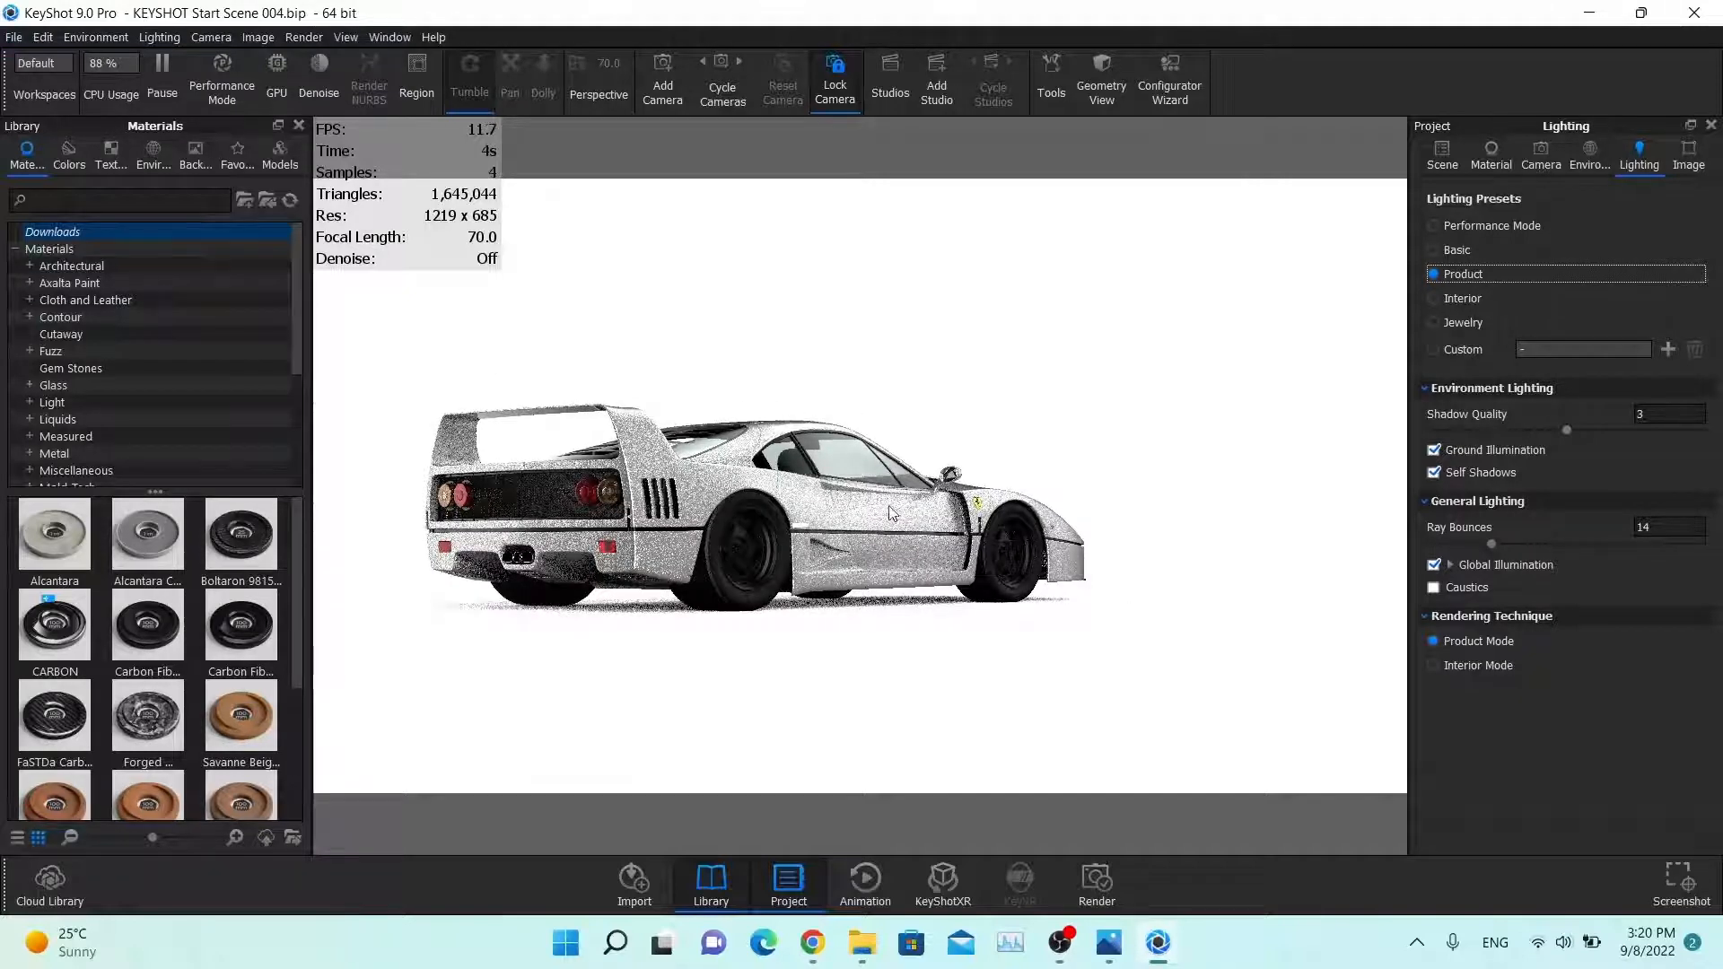
click(1590, 160)
click(1507, 212)
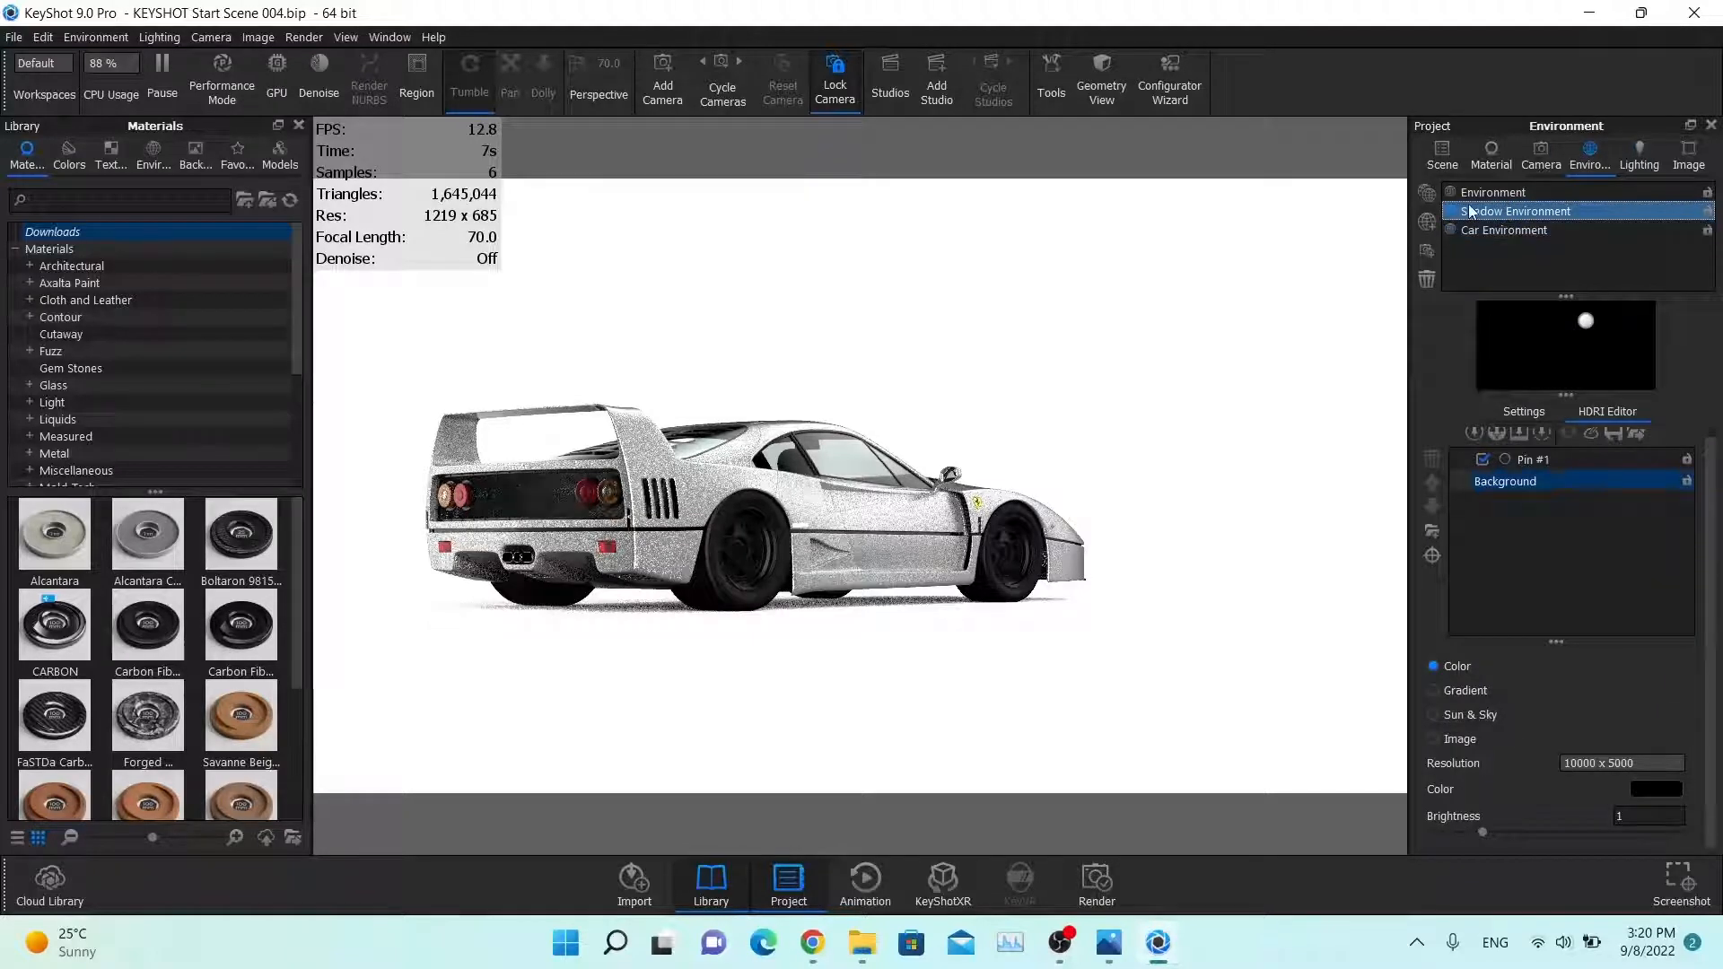
double_click(1469, 211)
Step: Open the still image render output settings and choose a 3840 x 2160 px resolution and the PNG format
click(303, 37)
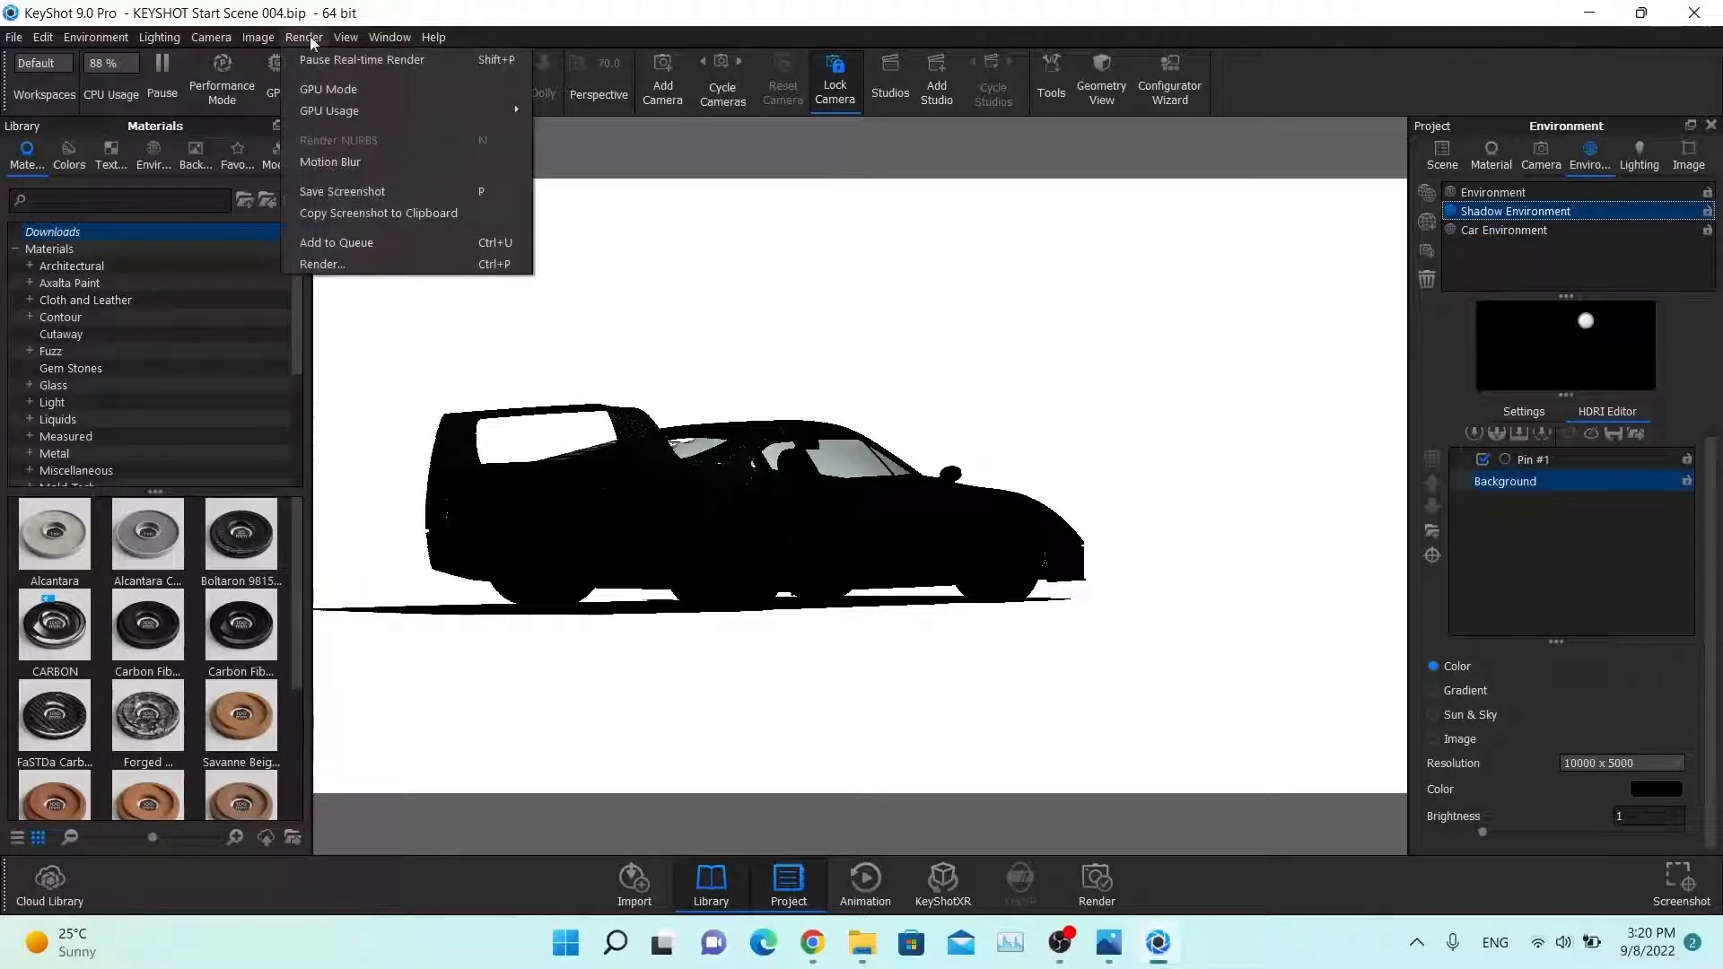
click(328, 262)
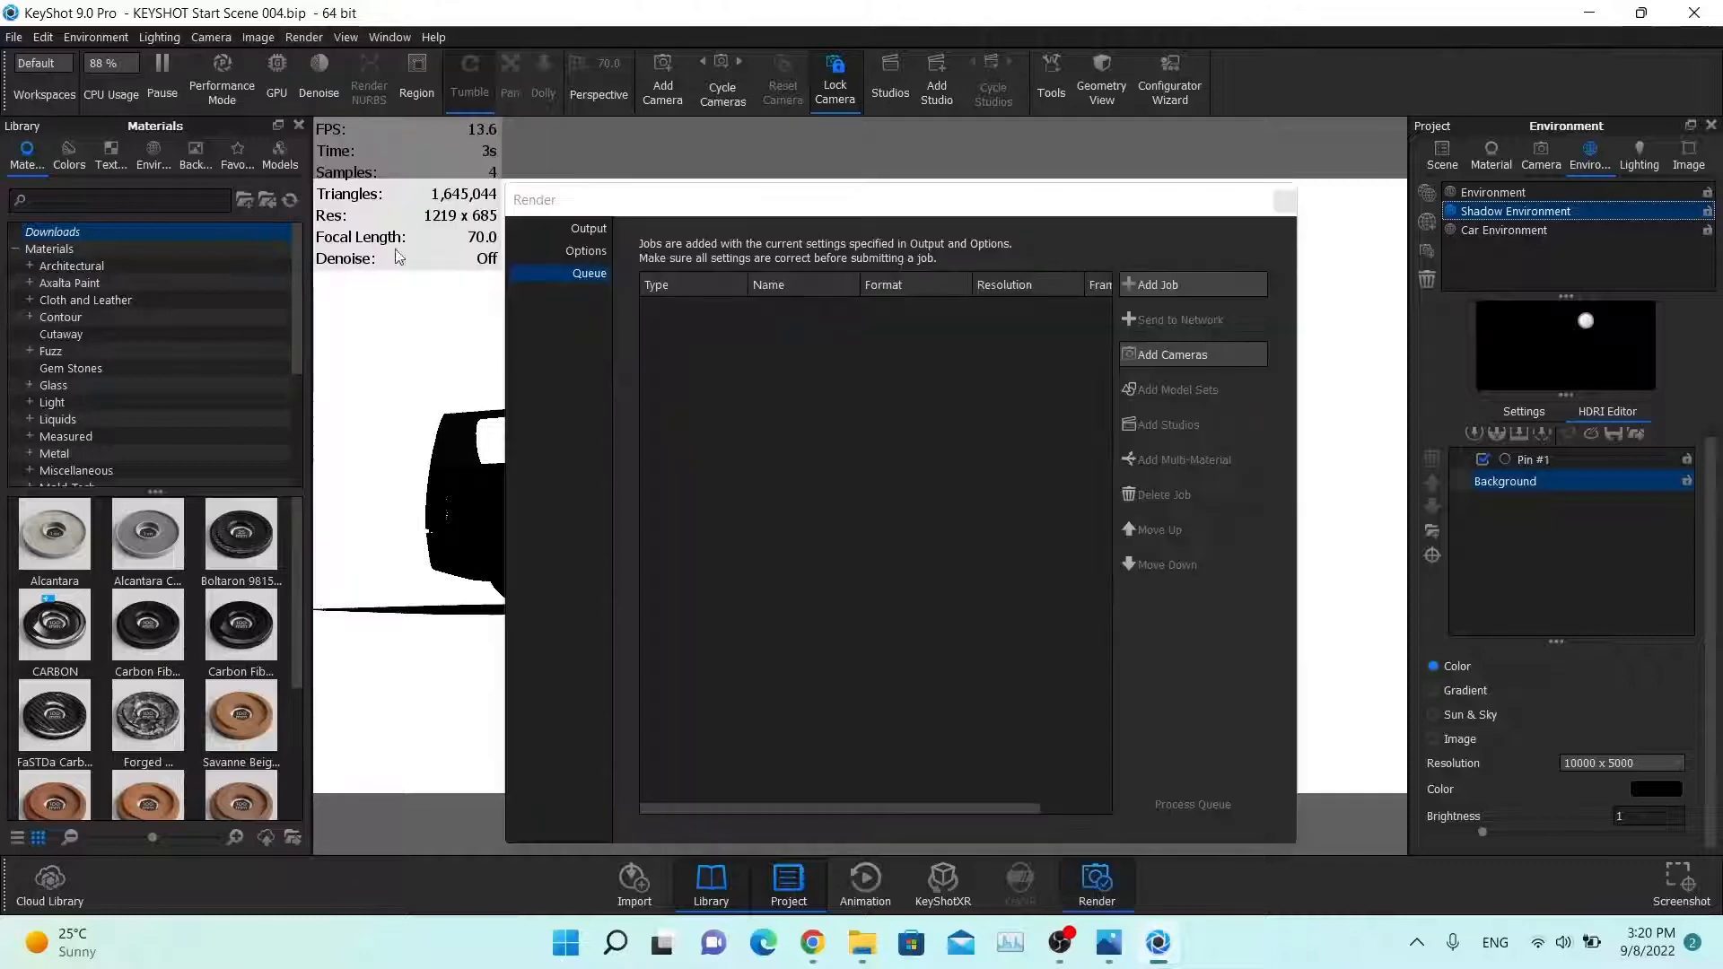
click(552, 230)
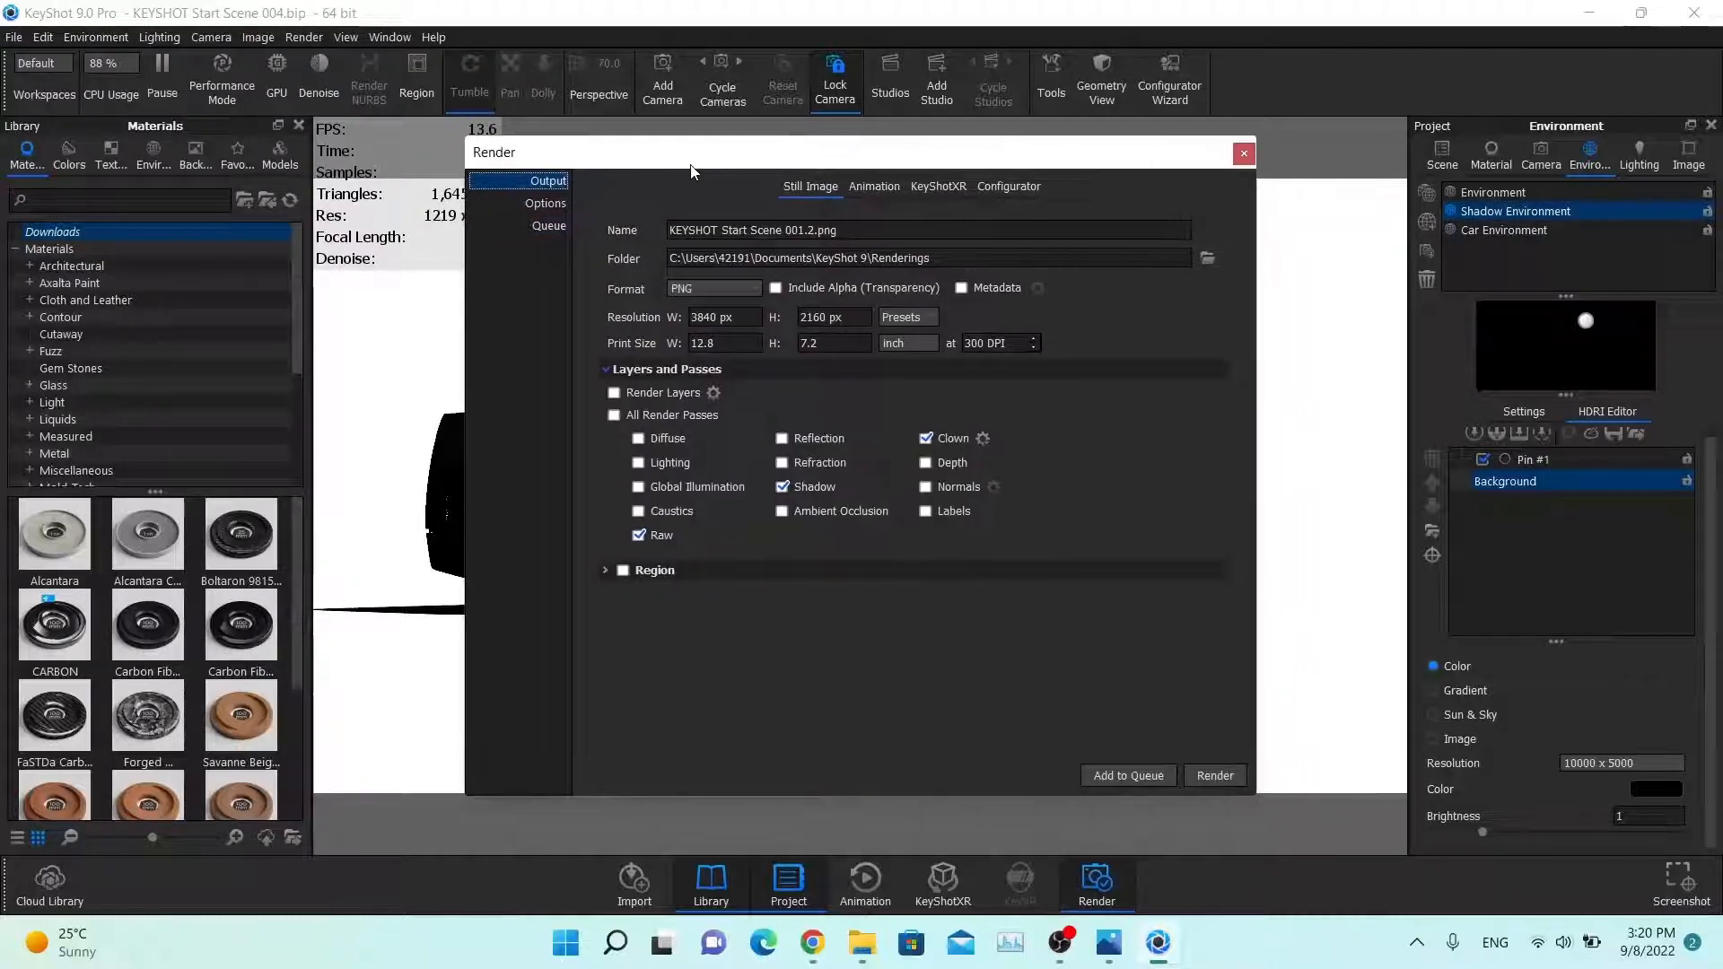
click(927, 320)
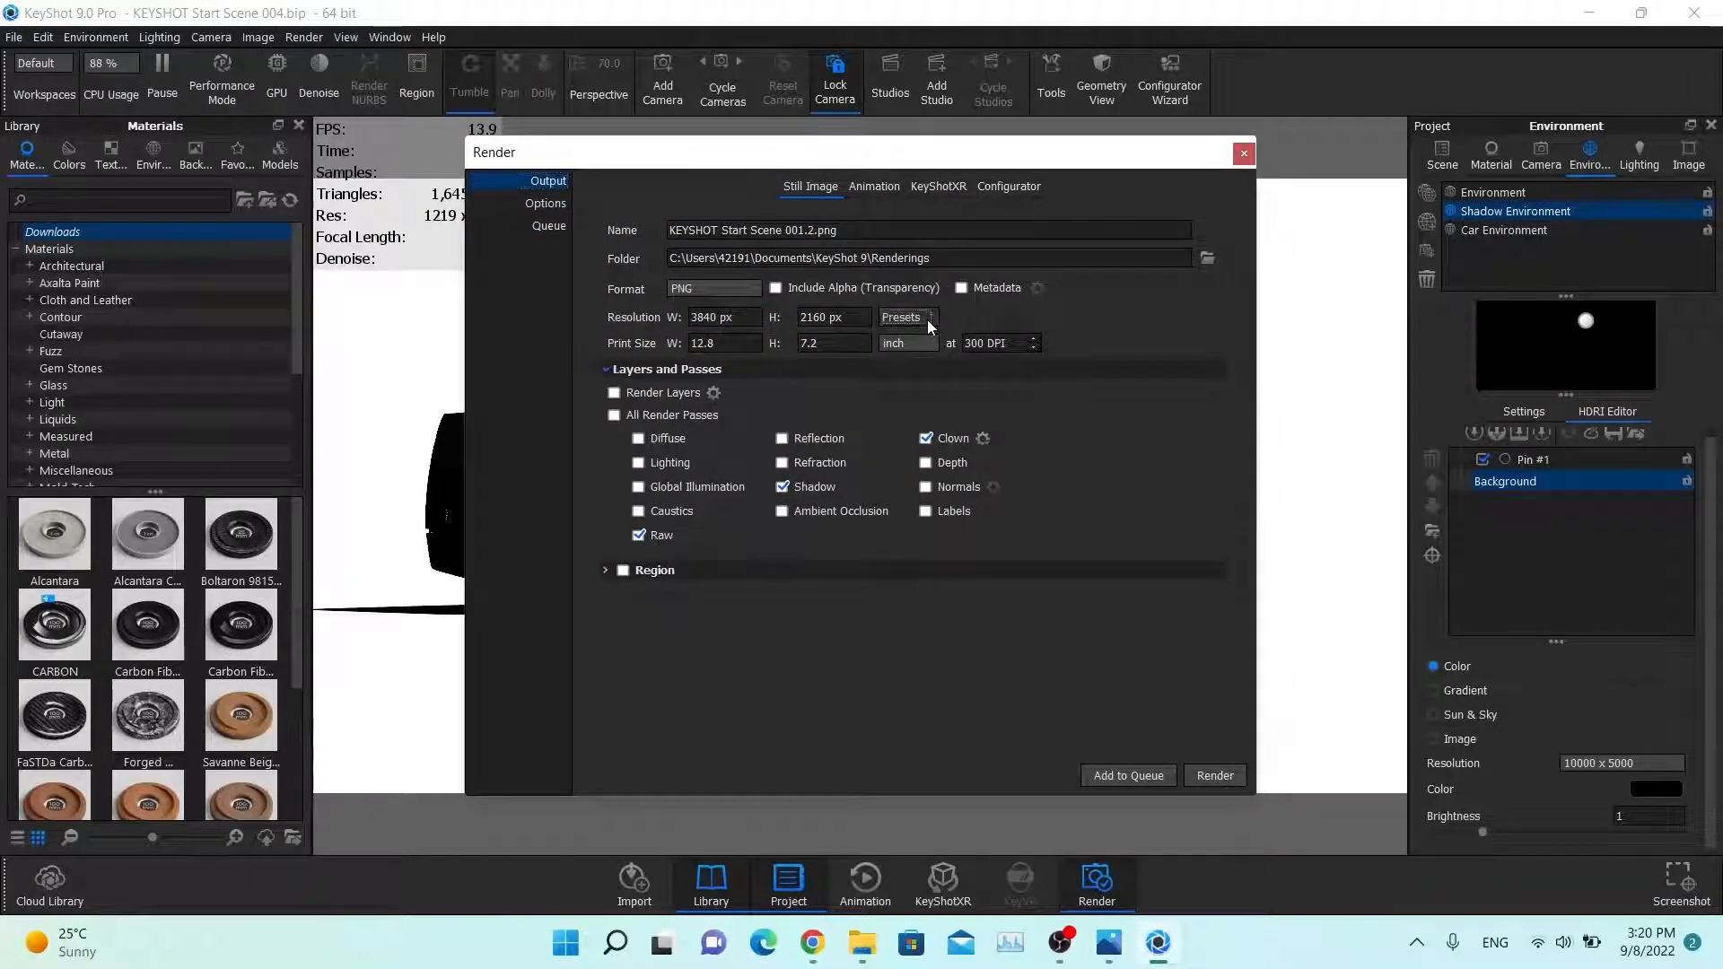
click(931, 361)
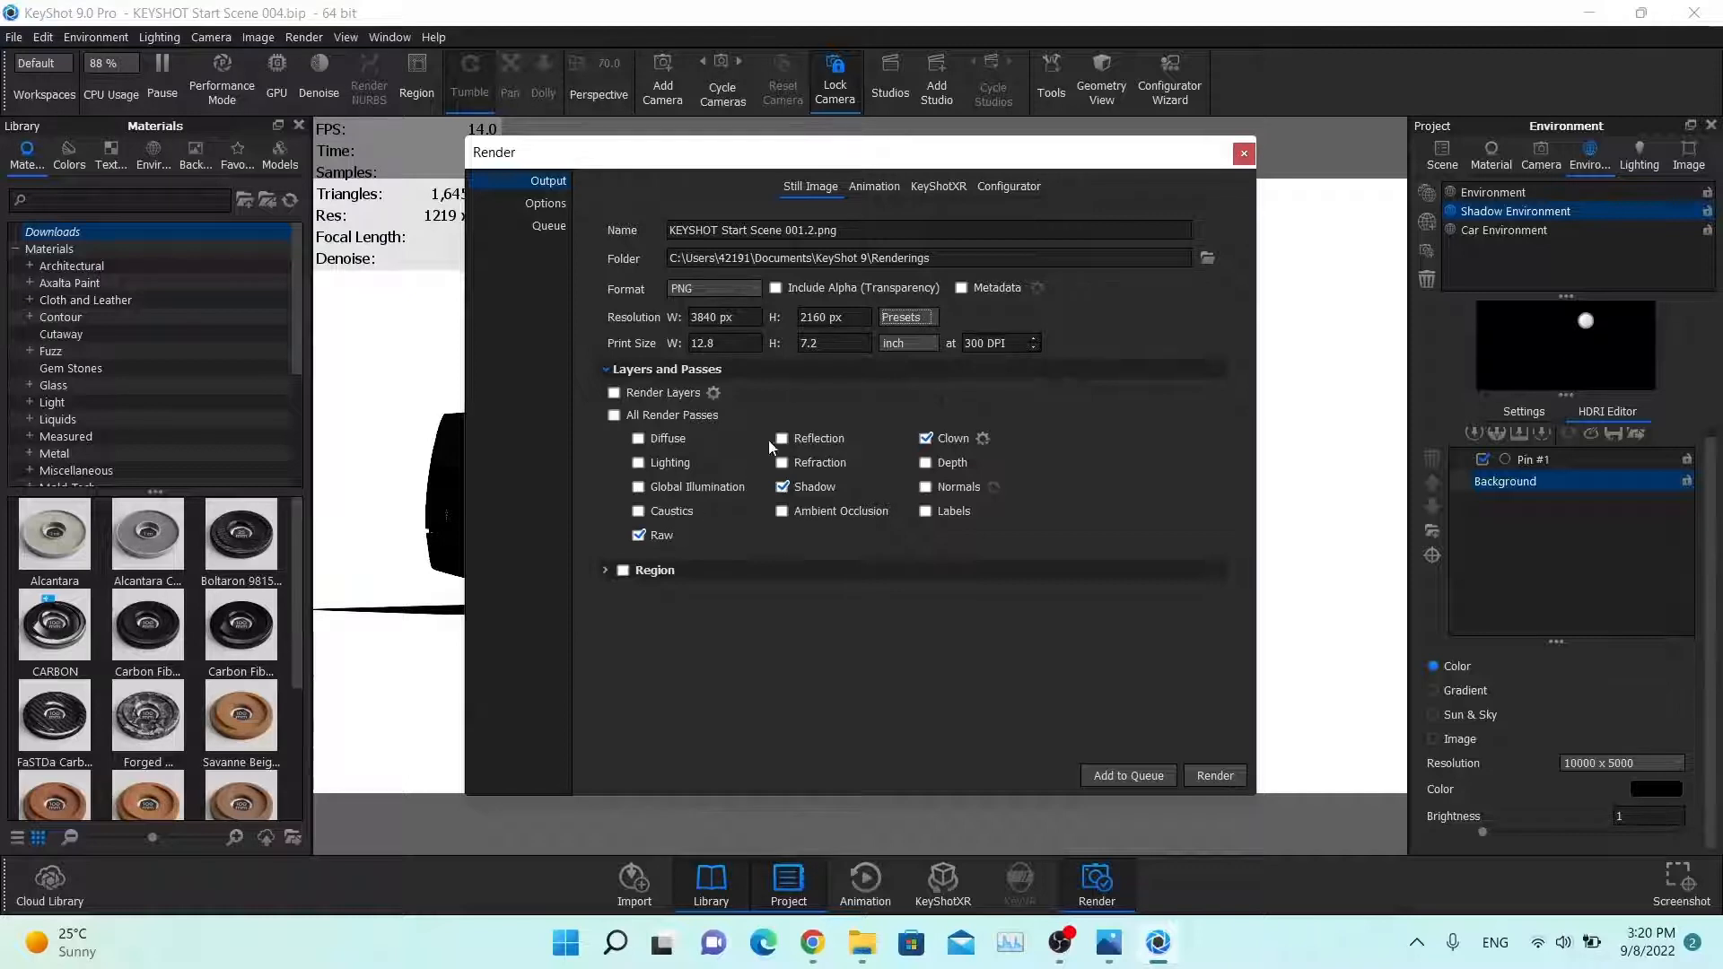
click(738, 288)
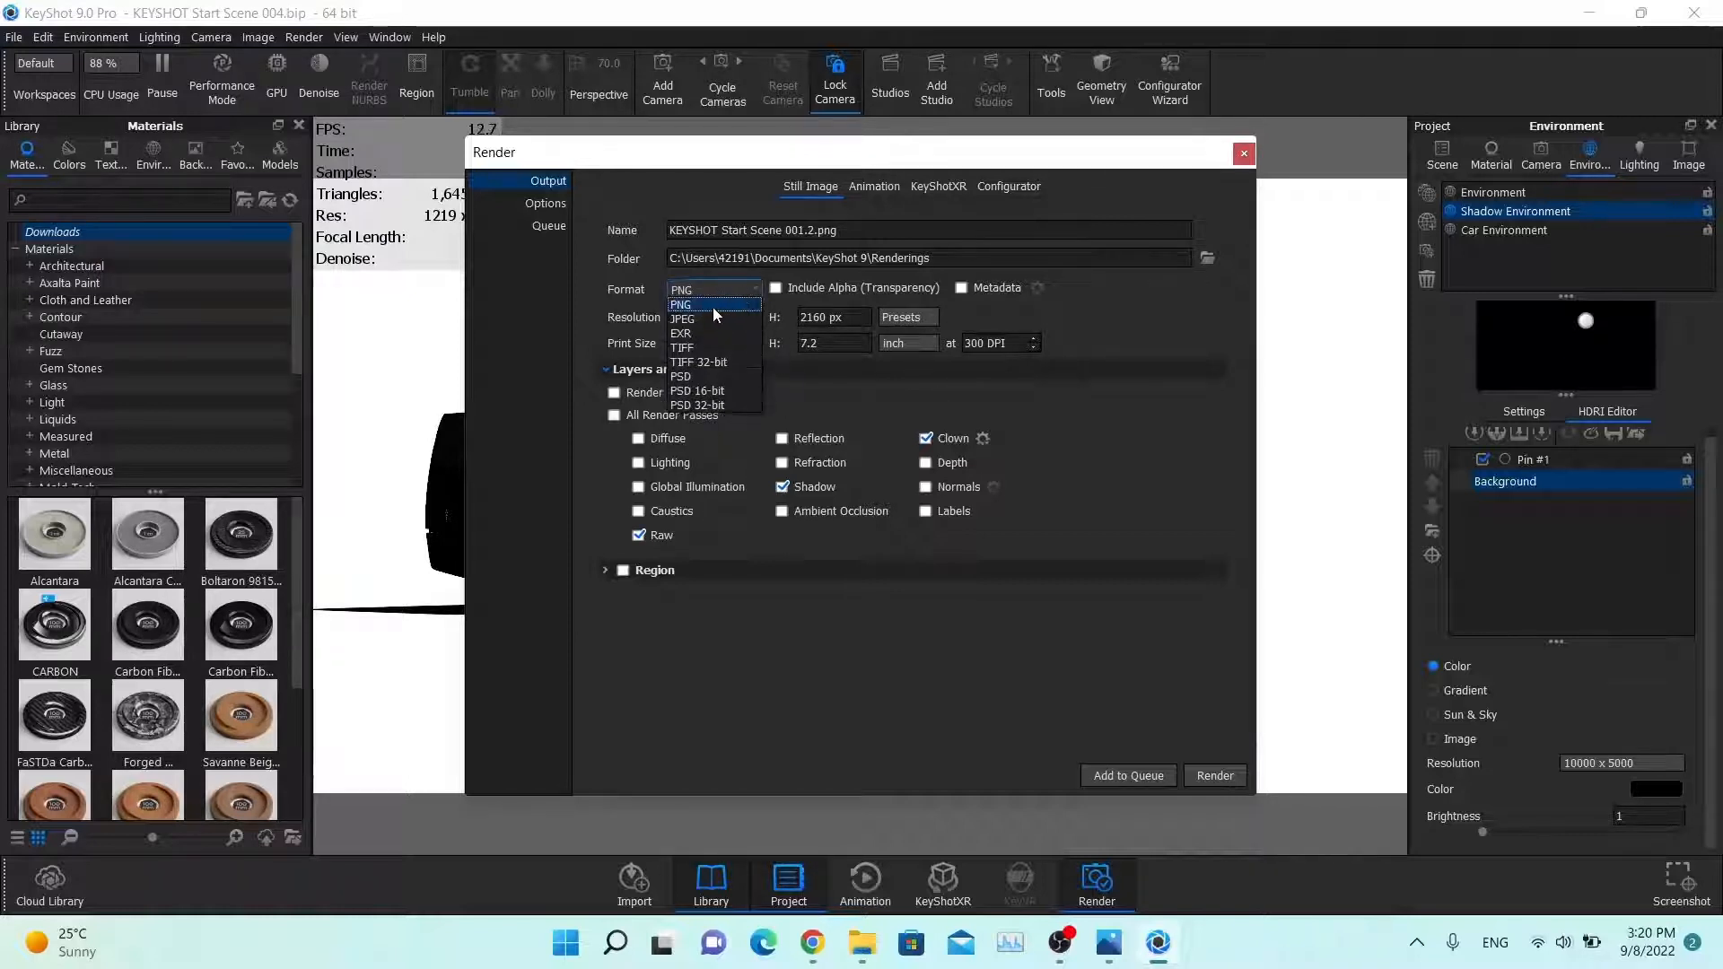
click(713, 307)
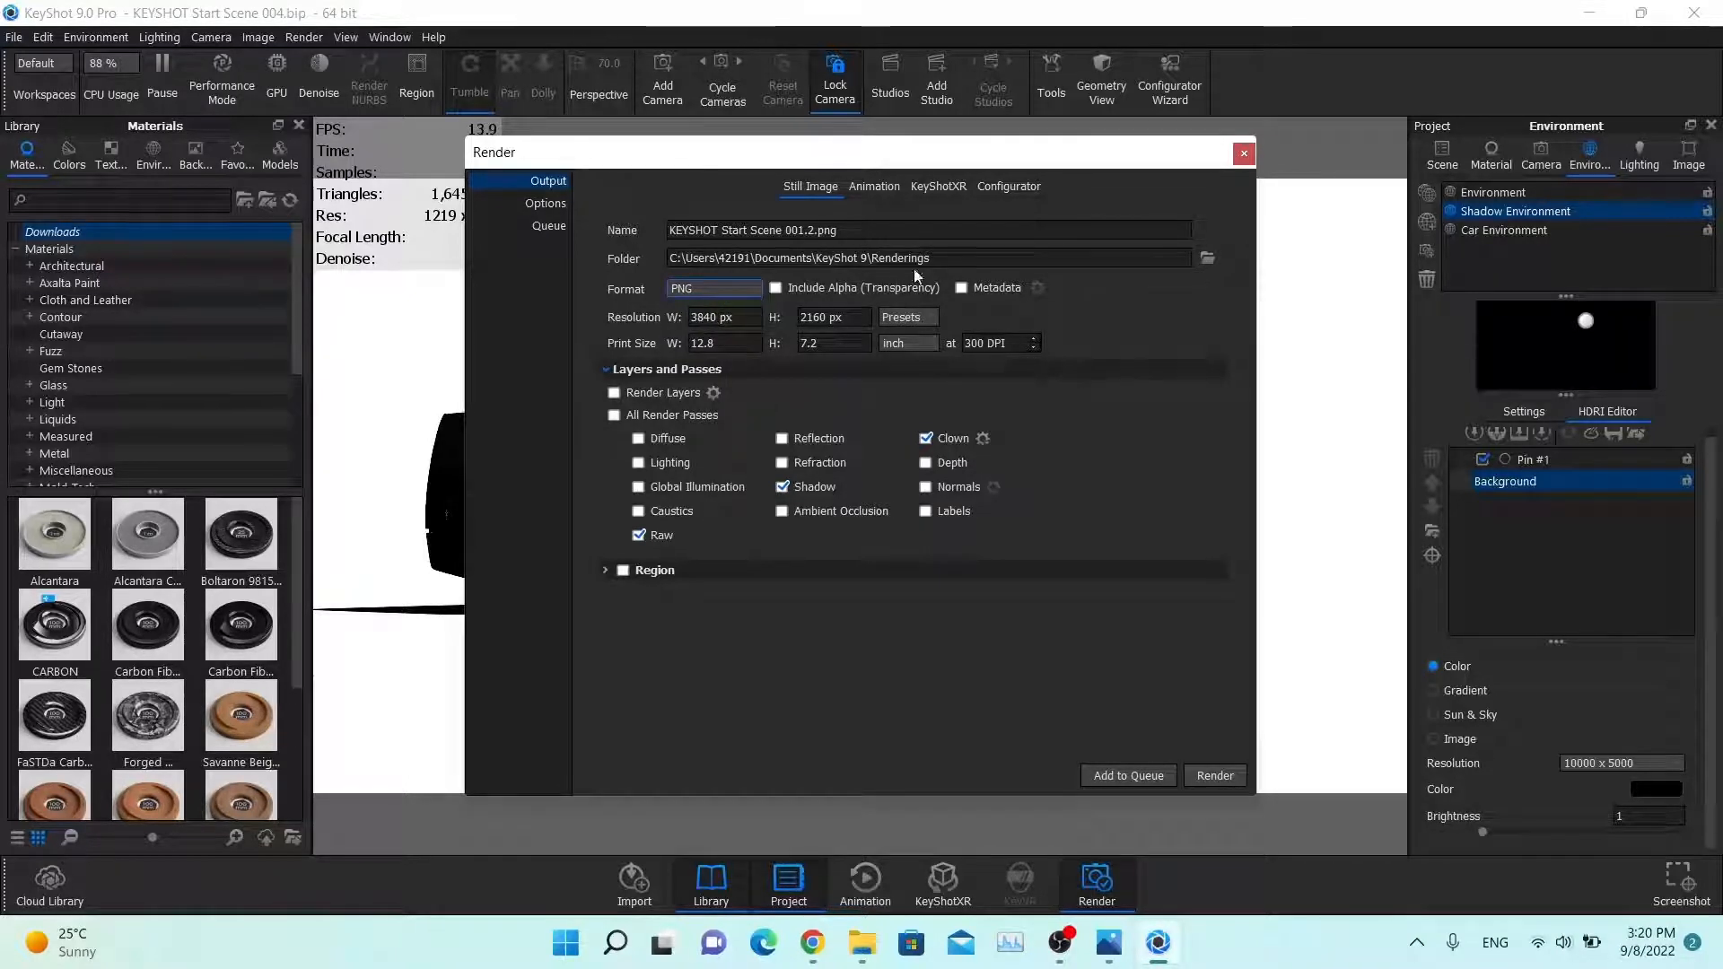
Step: Set the render's ray bounces to 16 and check the samples, anti-aliasing, shadow and global illumination values
click(492, 201)
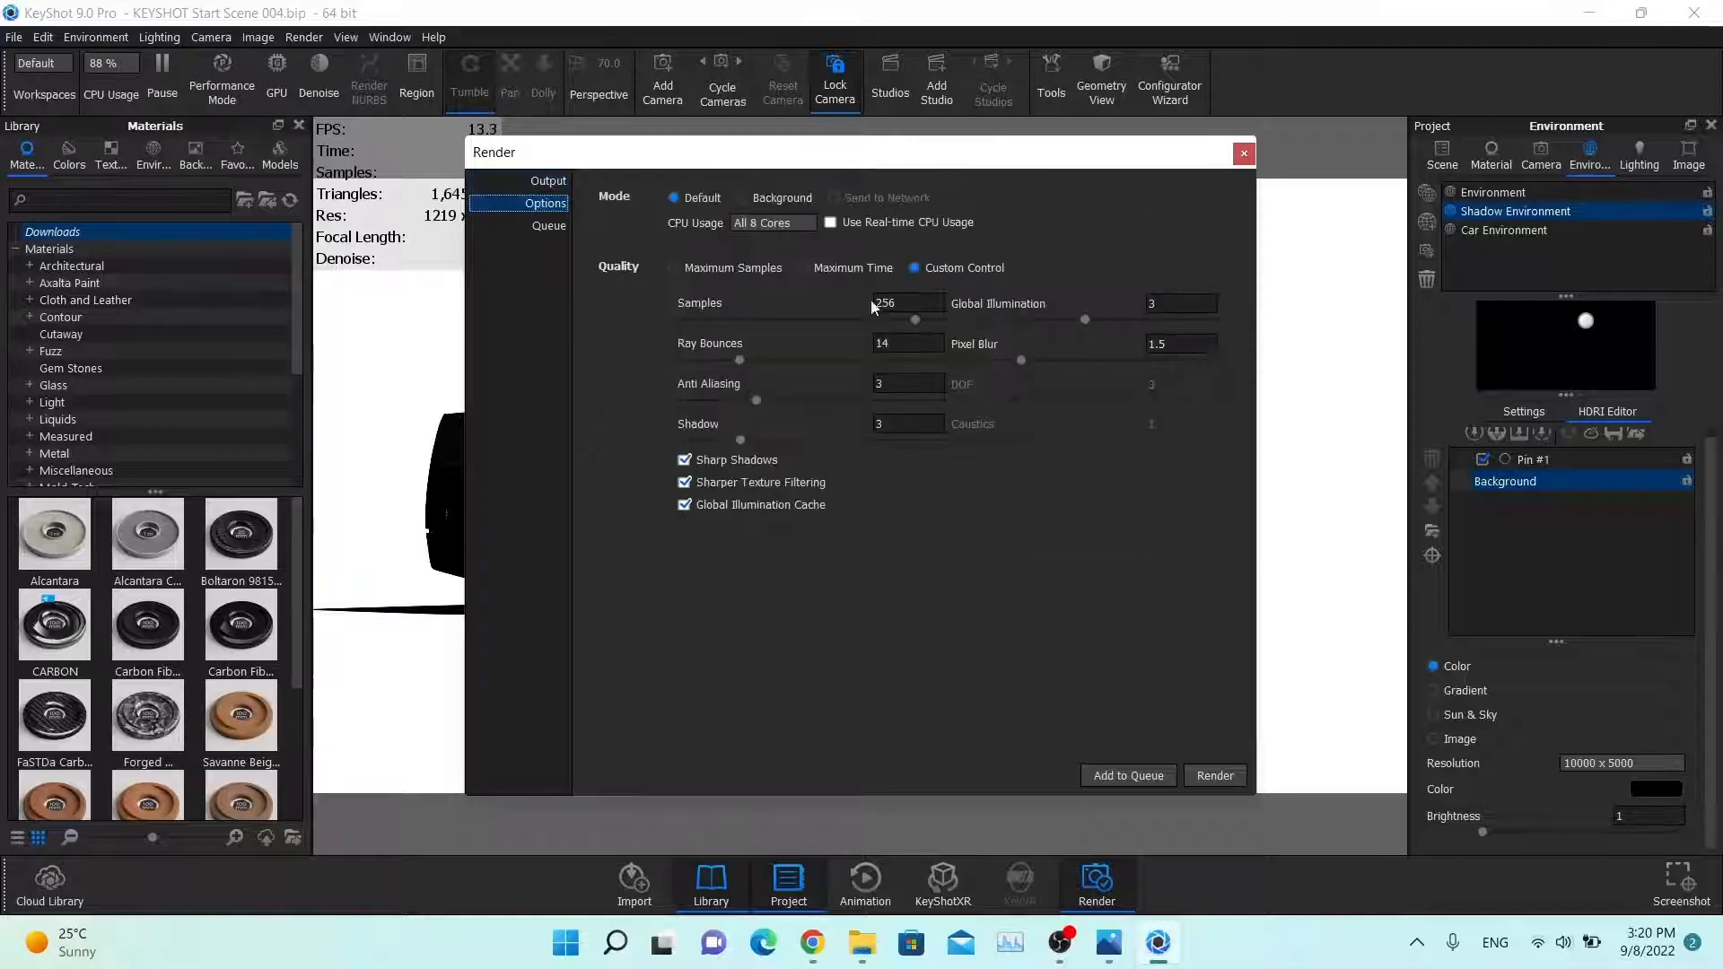
double_click(925, 308)
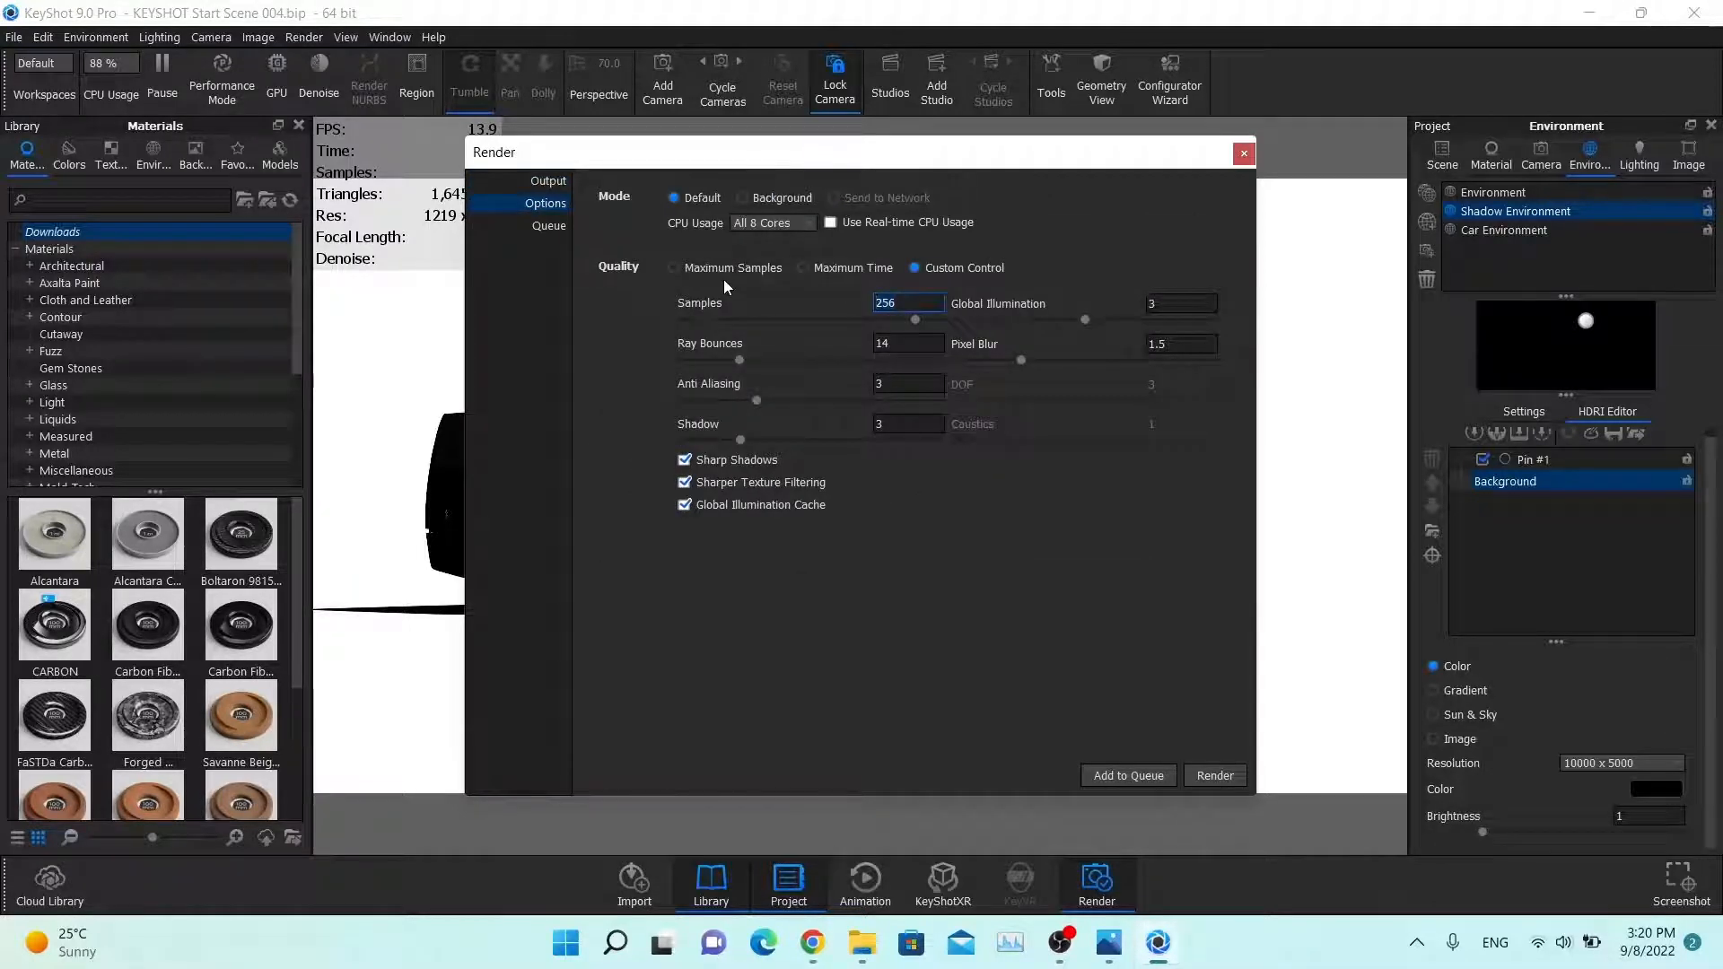
double_click(907, 347)
text(16)
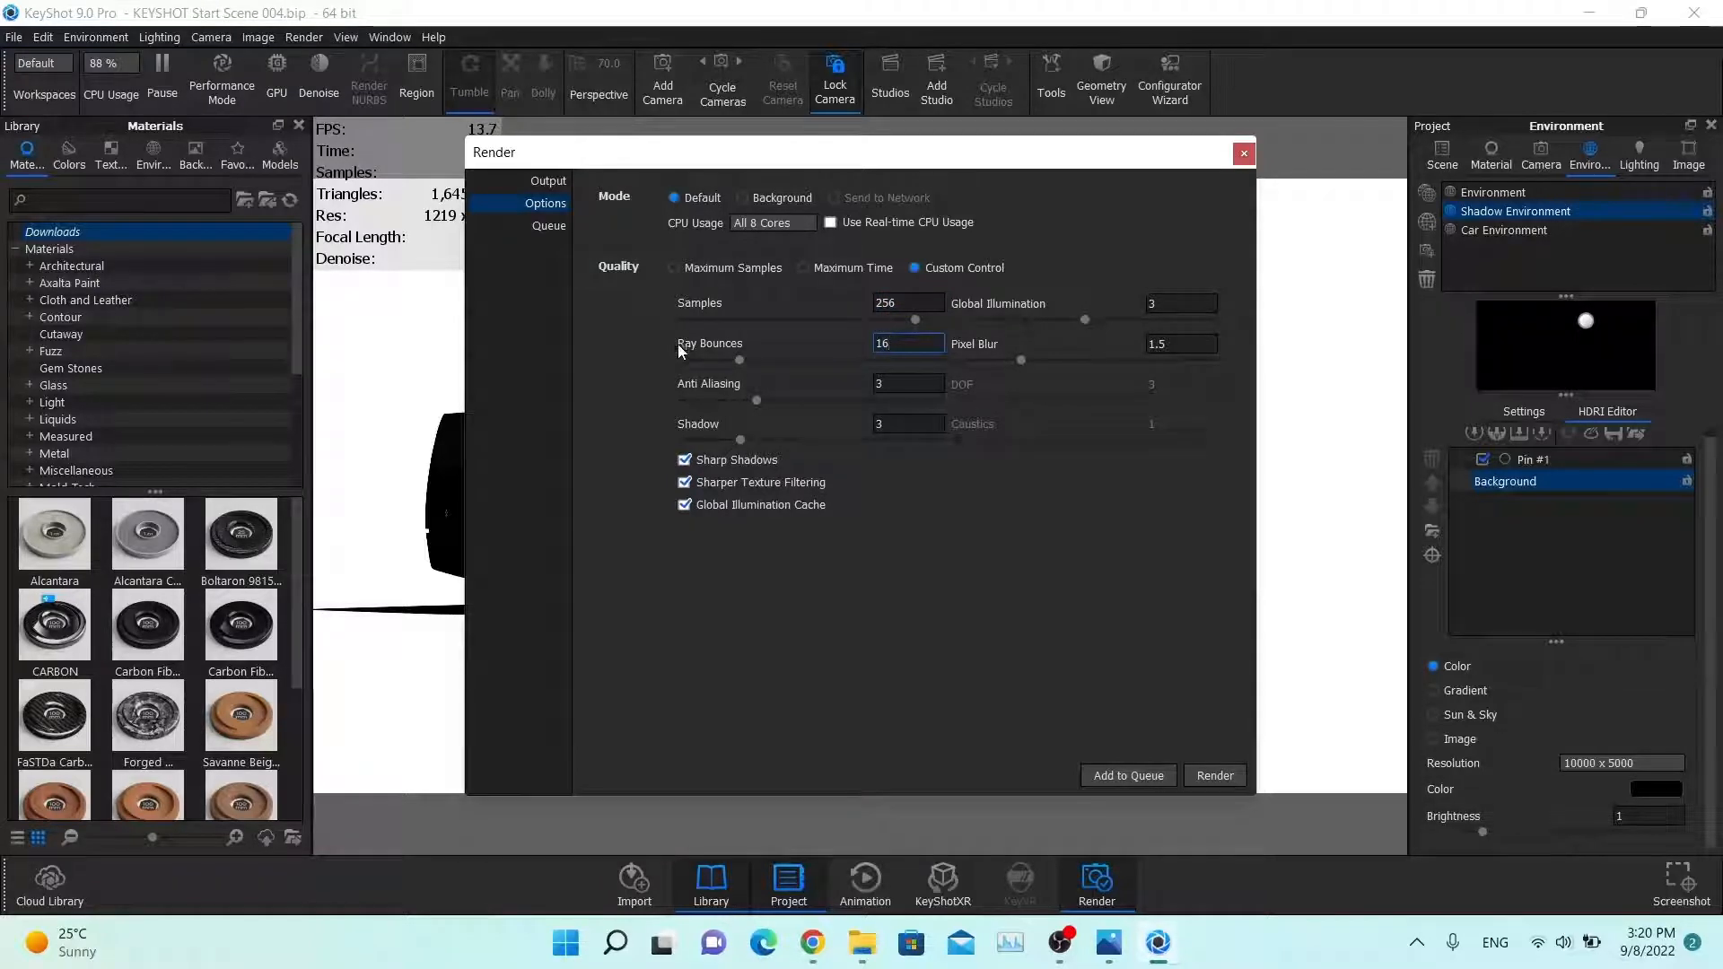
double_click(883, 384)
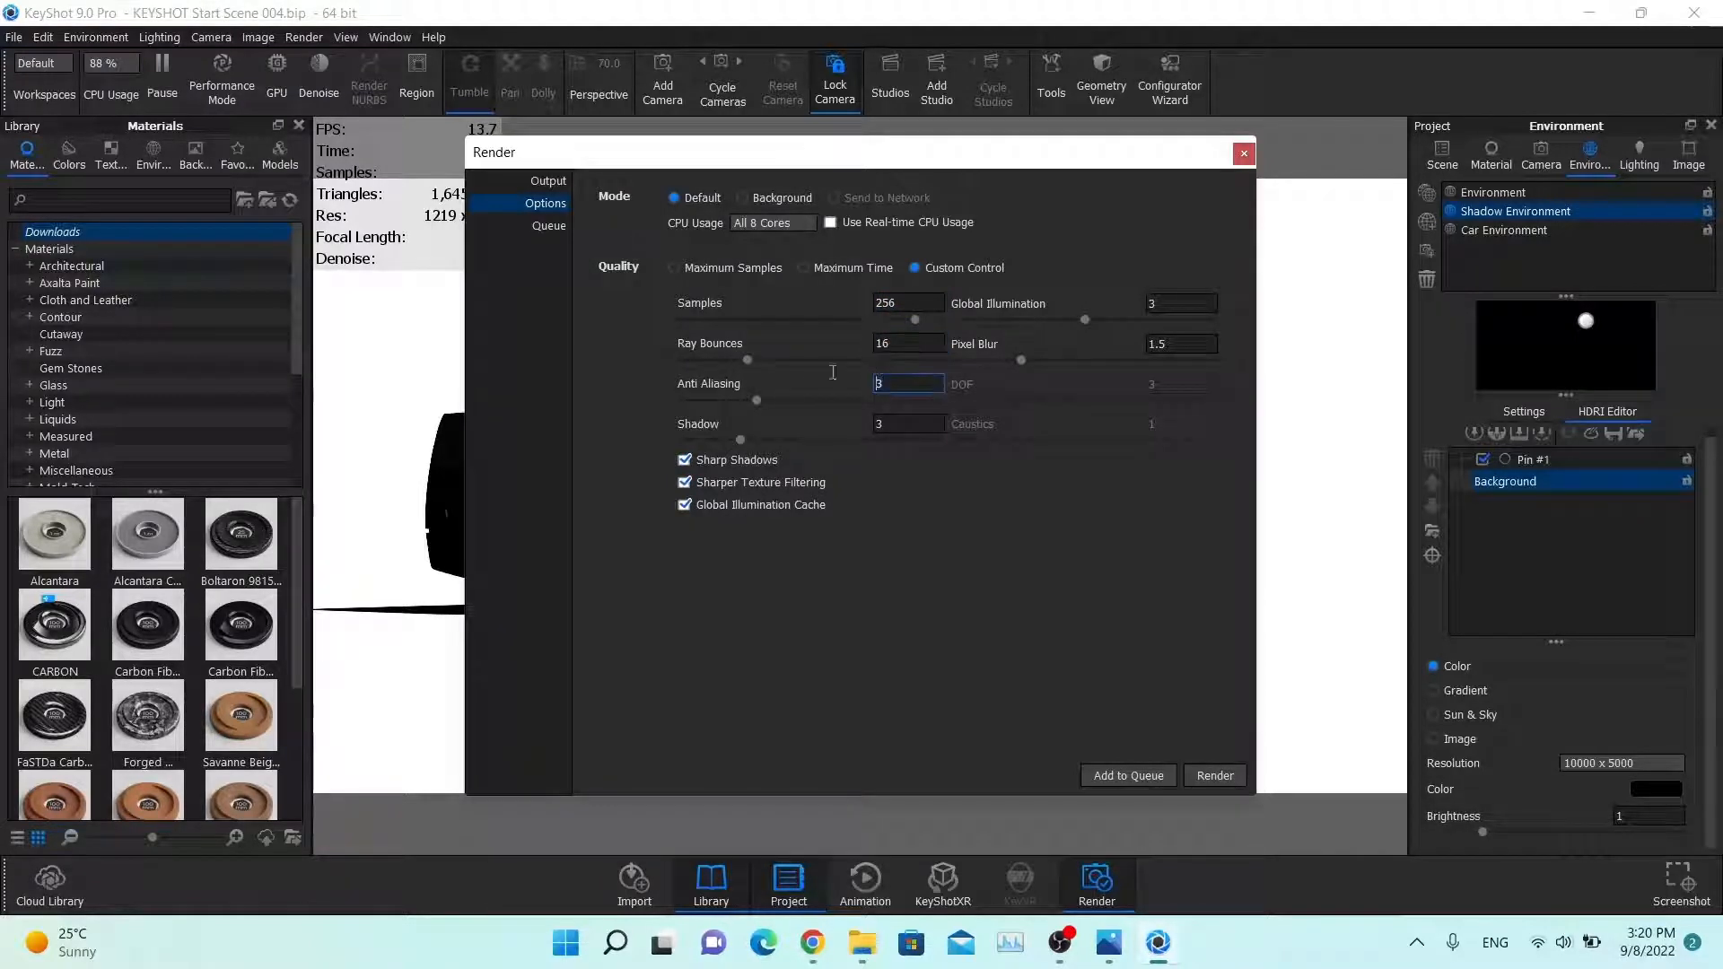
click(915, 422)
click(1203, 311)
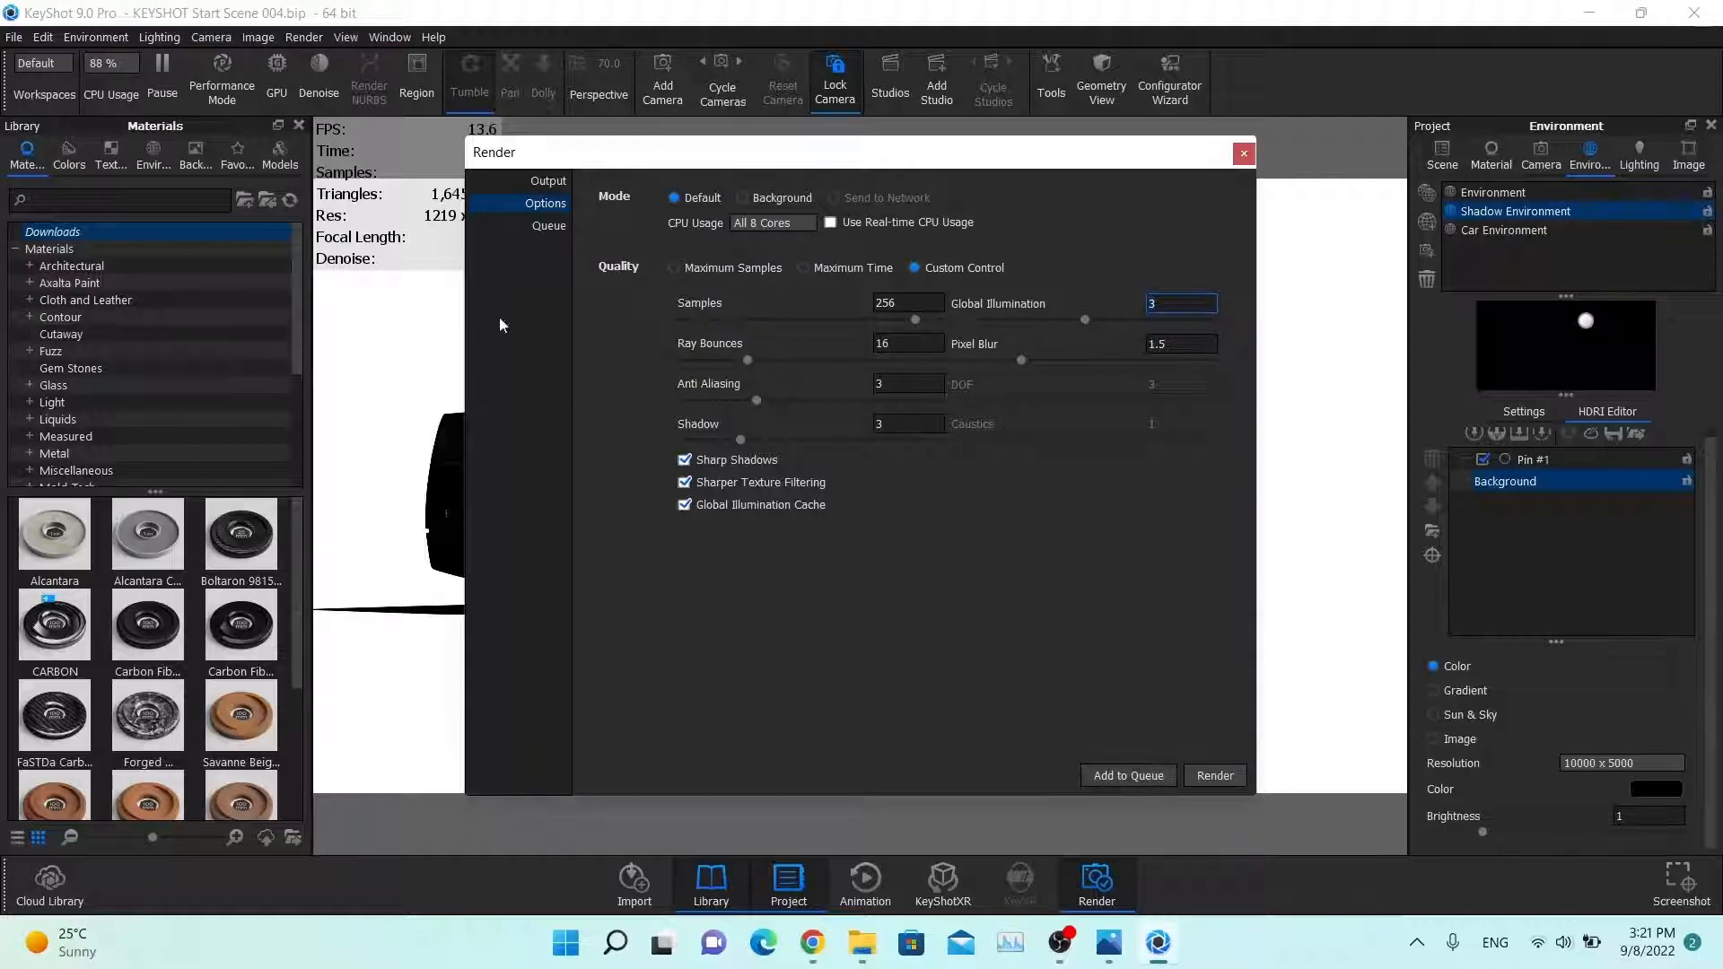
Step: Add a render job for the Shadow Environment view to the render queue
click(533, 230)
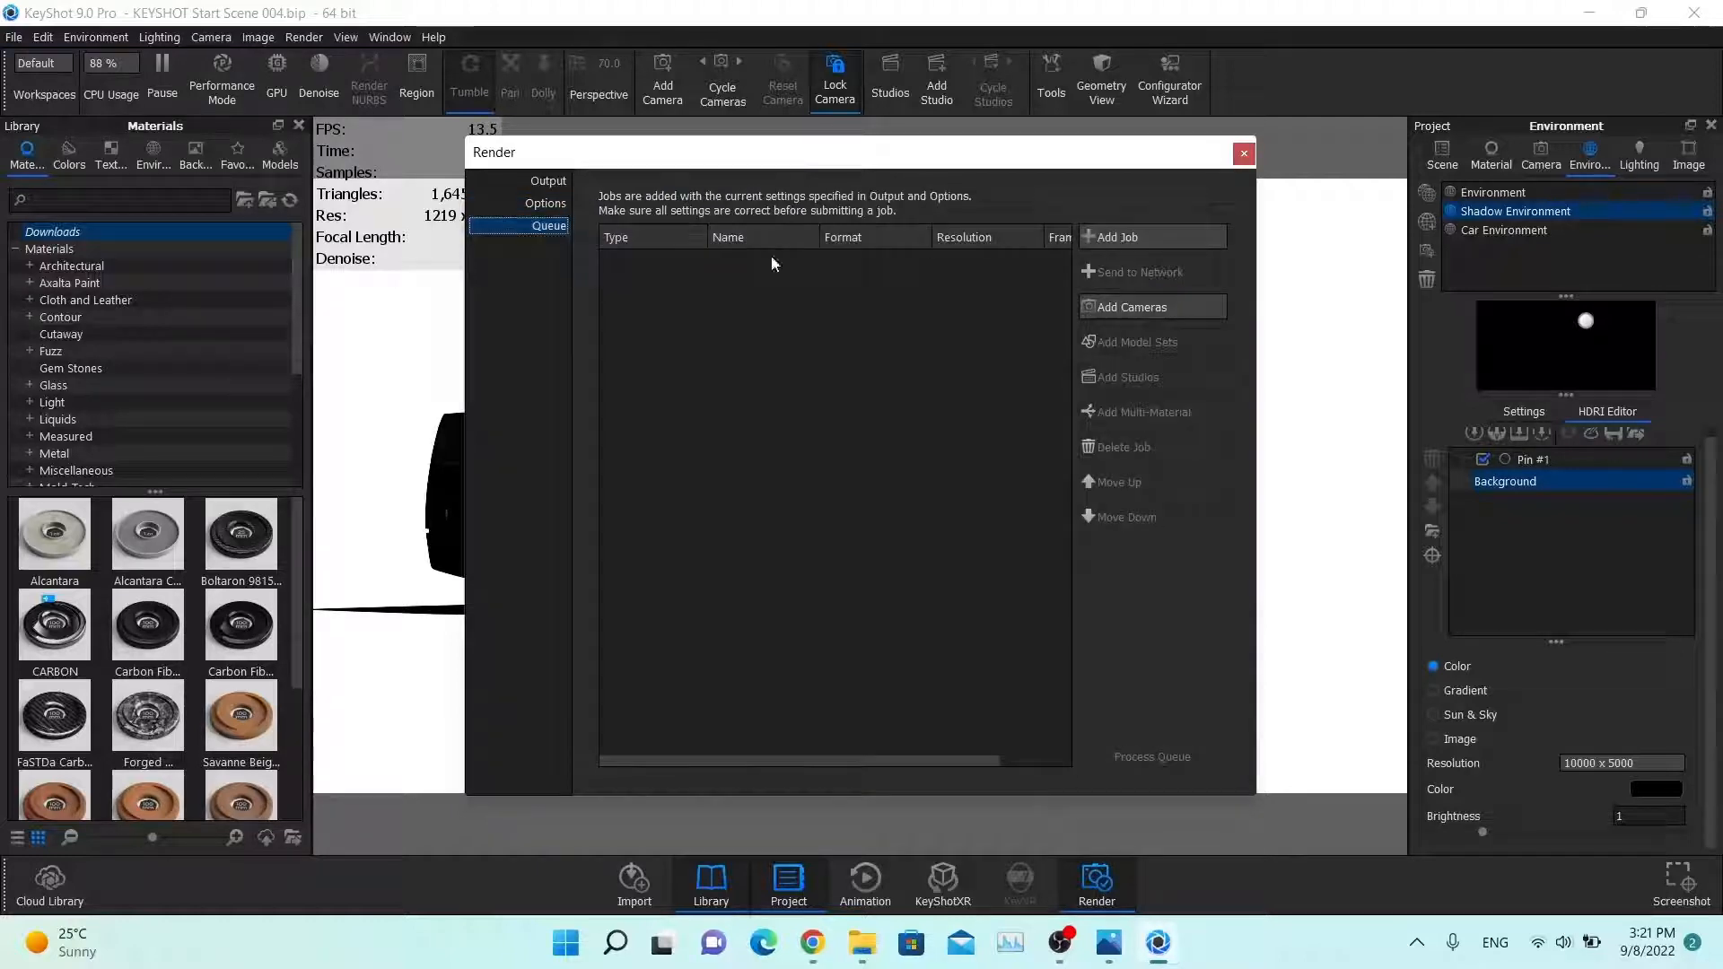
click(1111, 239)
mouse_move(801, 265)
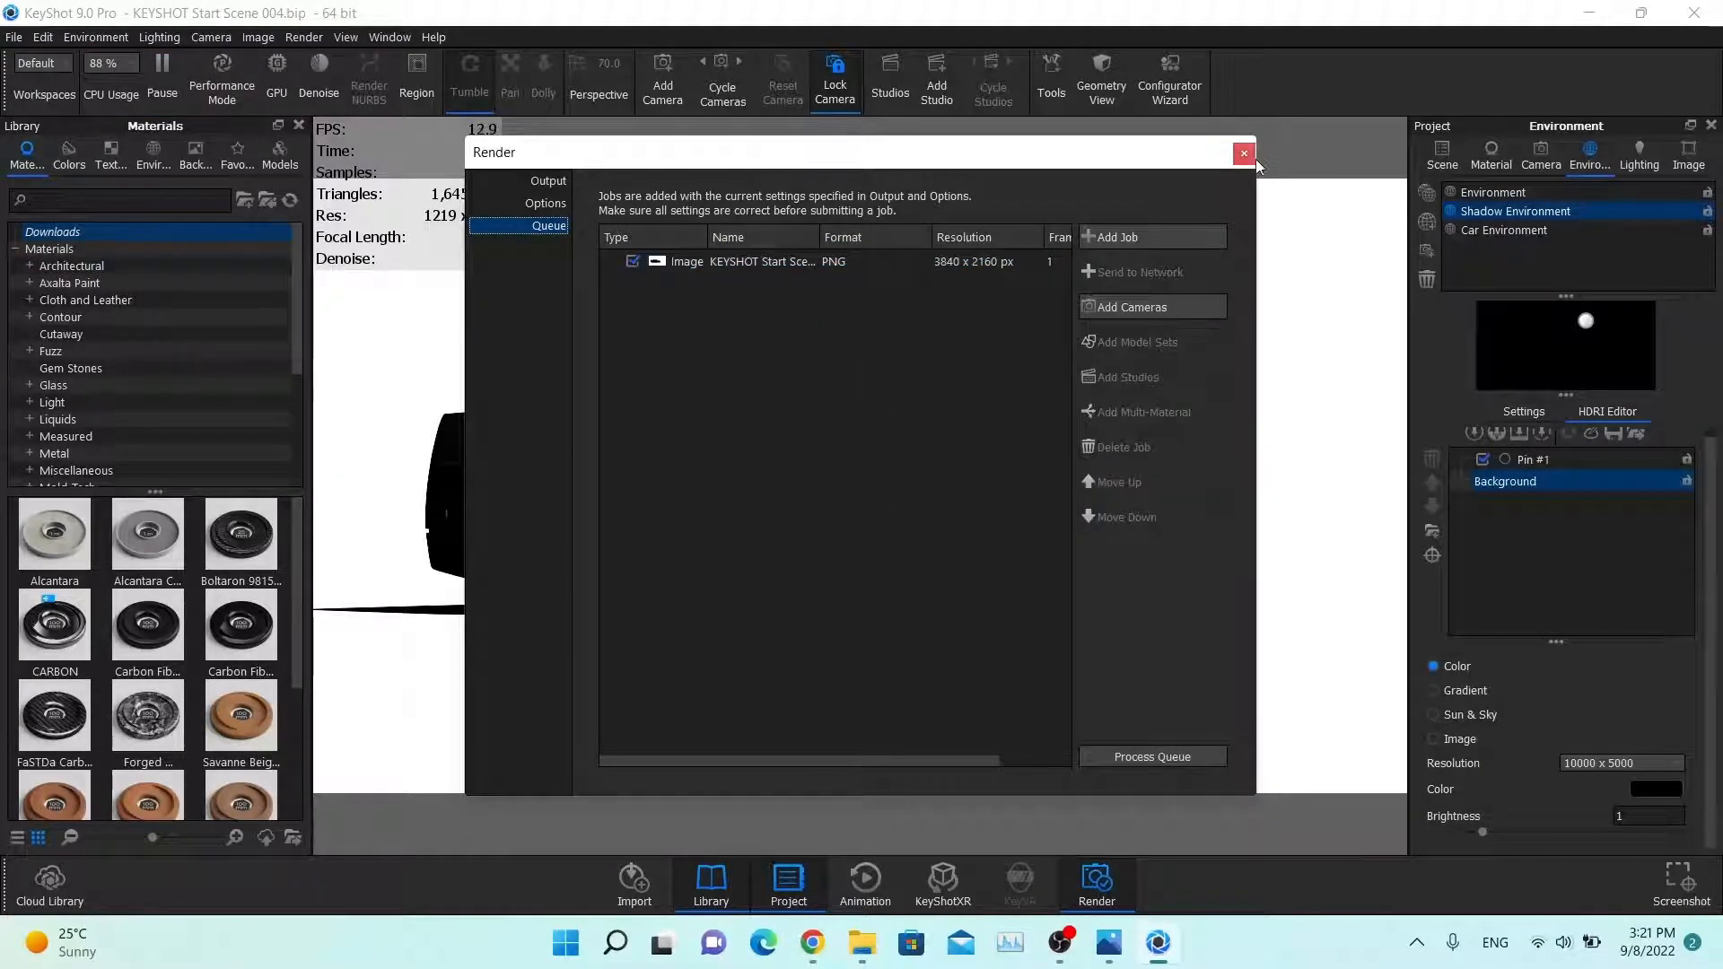
Step: Activate Car Environment, check the render output settings, and add a second job to the render queue
click(1486, 231)
mouse_move(1131, 175)
mouse_down()
mouse_move(1015, 377)
mouse_move(987, 617)
mouse_move(1151, 185)
mouse_up()
click(596, 223)
click(599, 200)
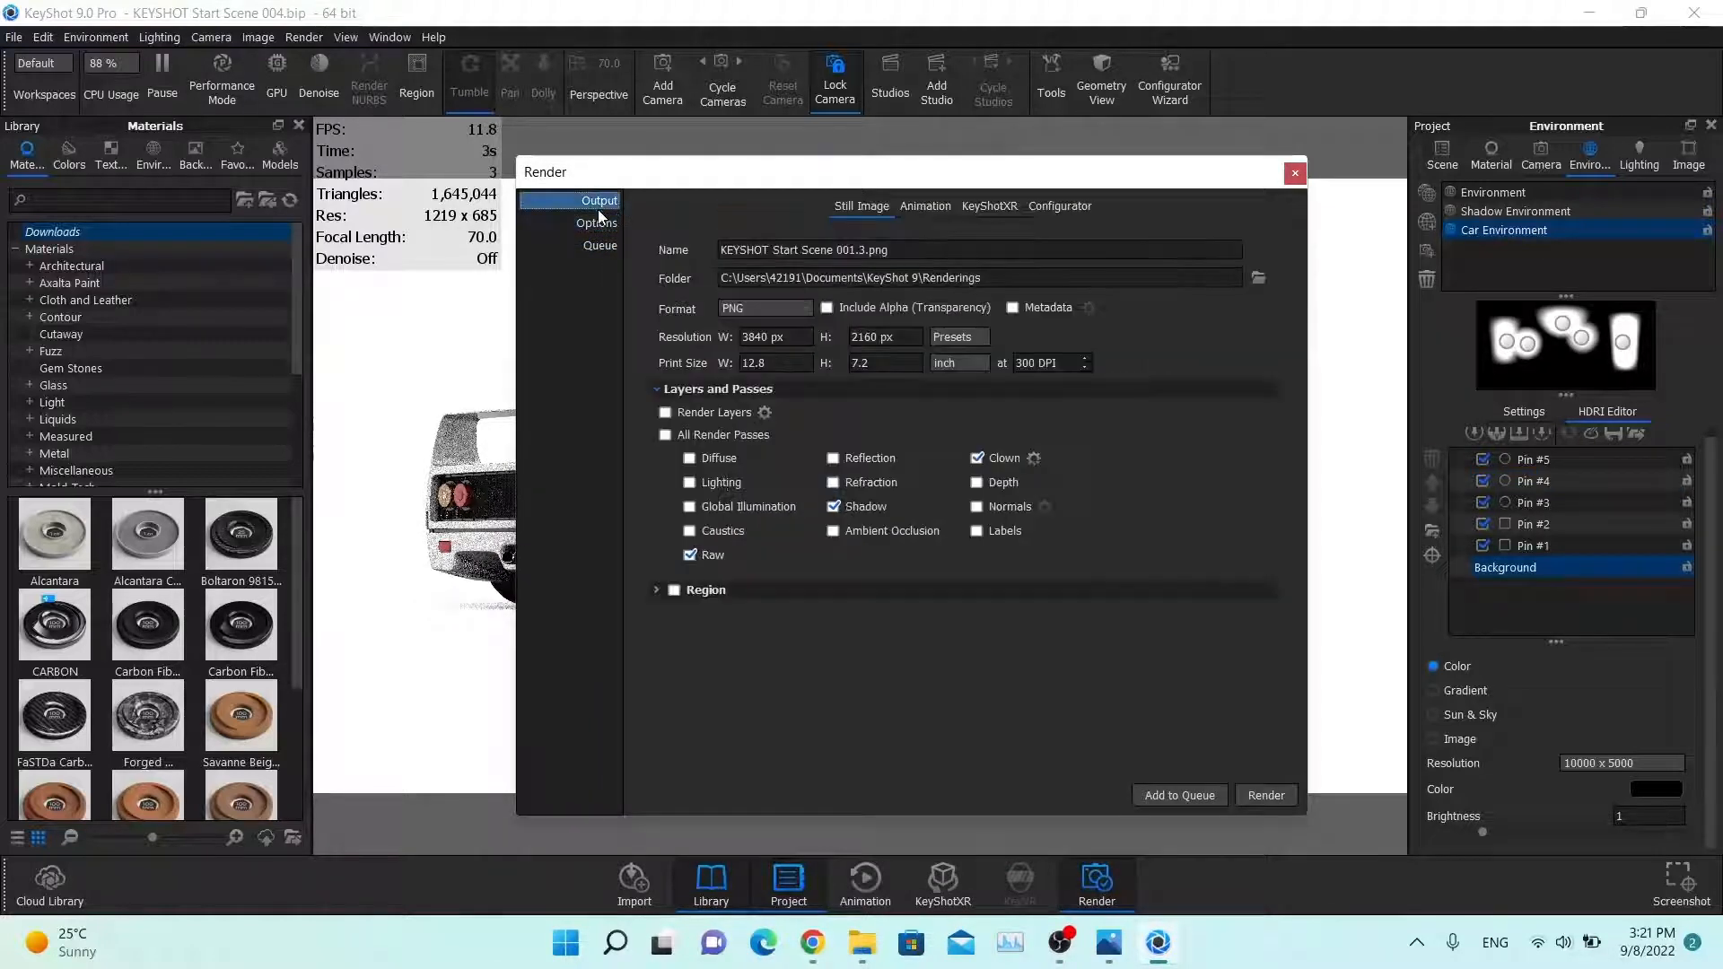
click(599, 245)
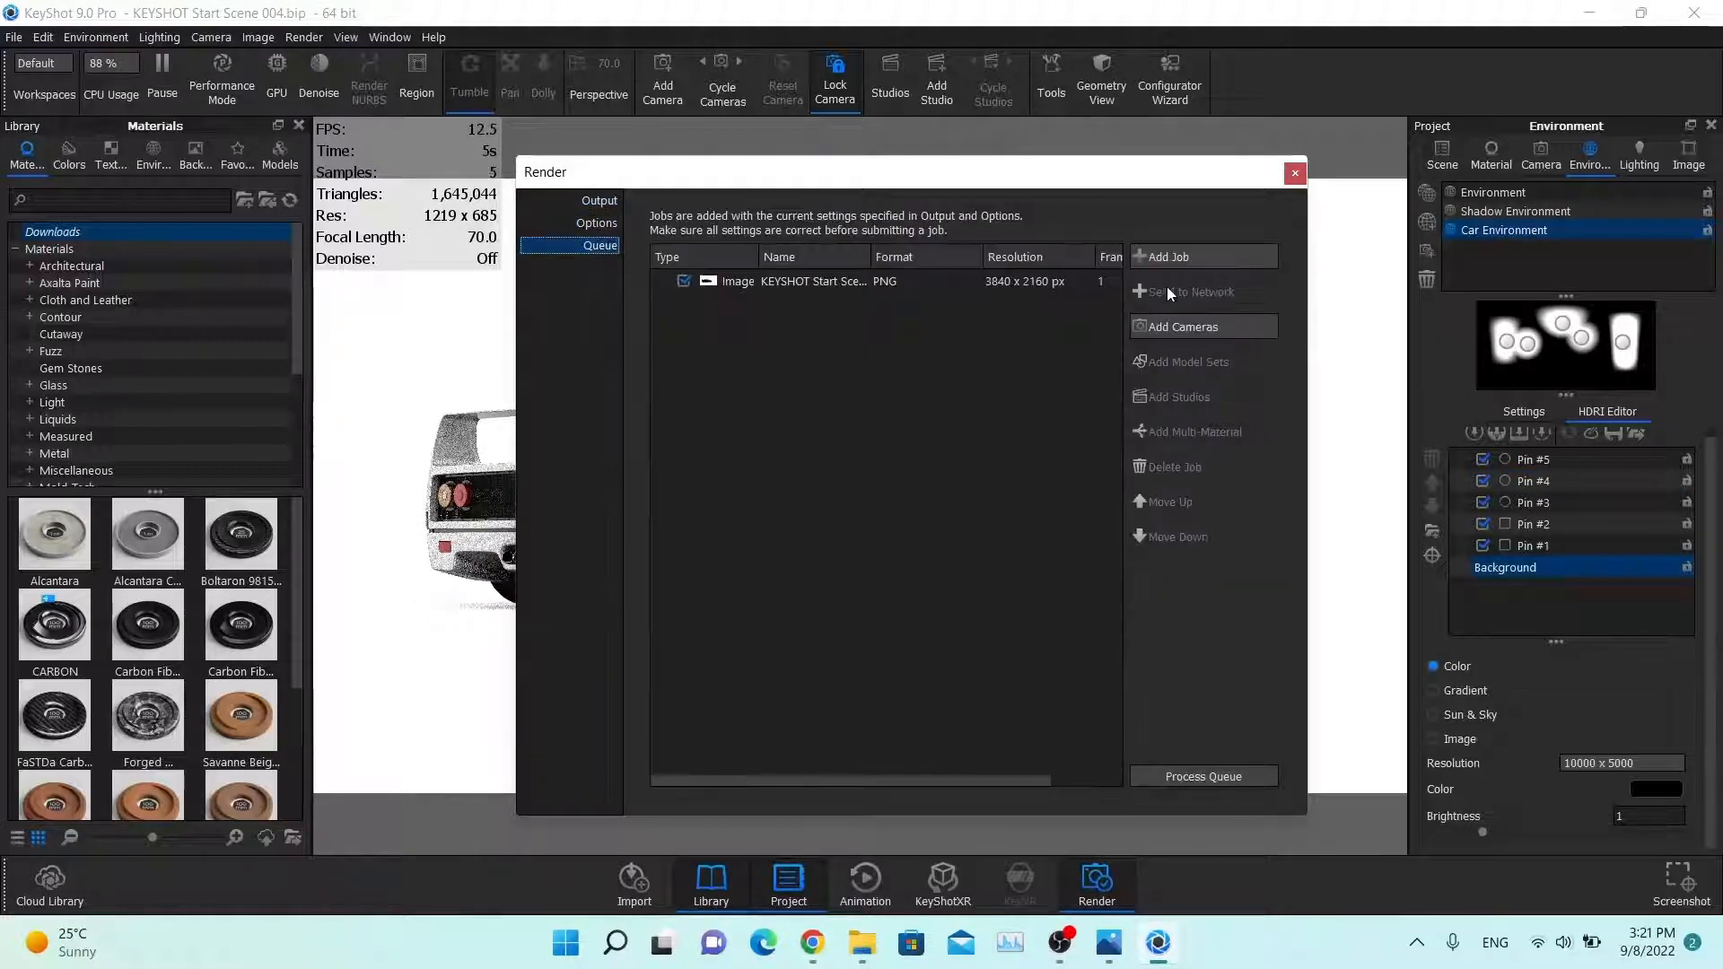
click(1194, 257)
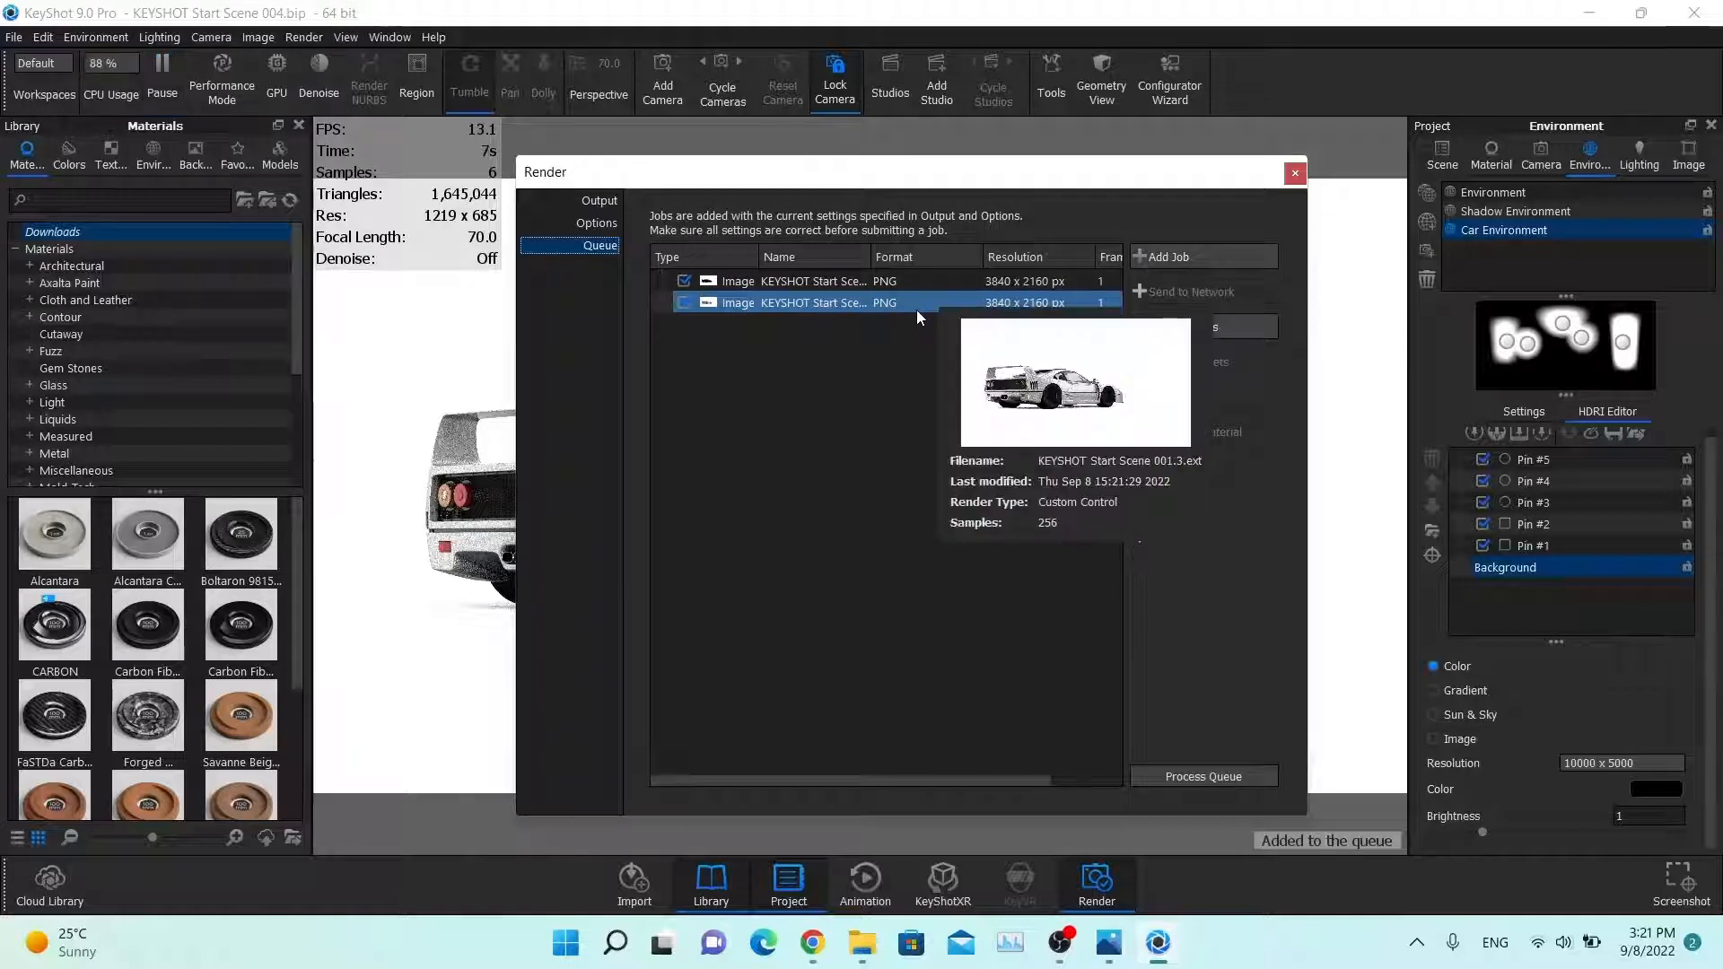
Step: Inspect the shadow and car environment jobs in the render queue
click(920, 321)
drag(1036, 175, 980, 140)
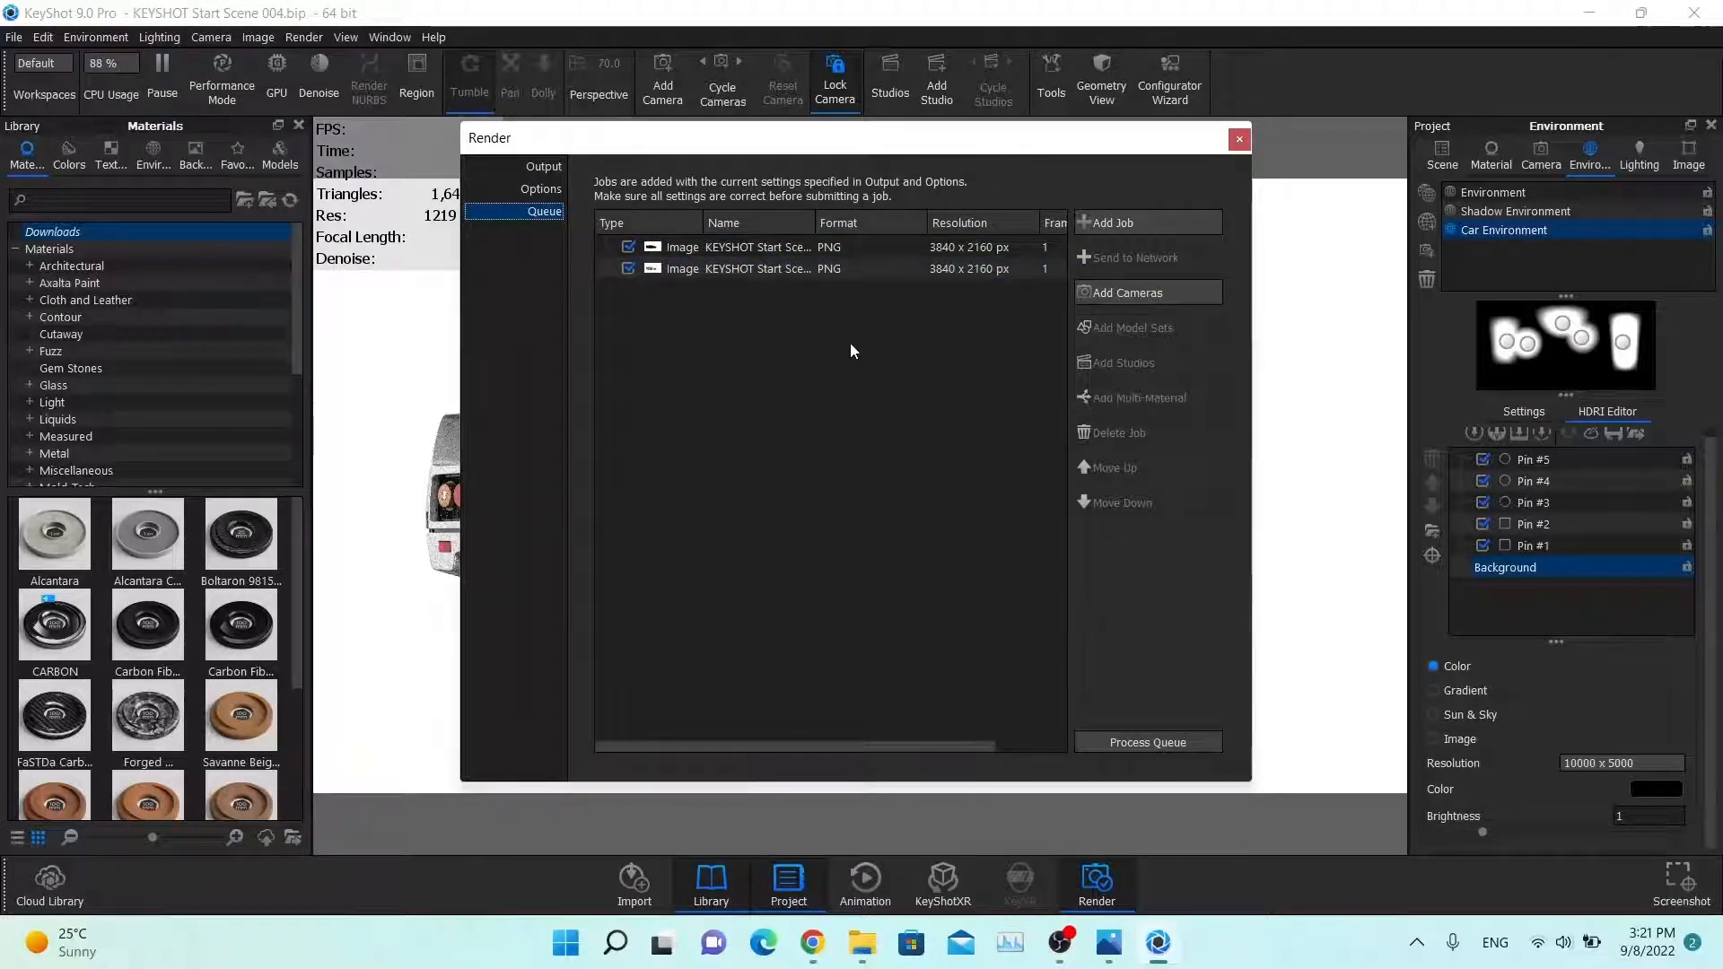
click(801, 268)
click(818, 248)
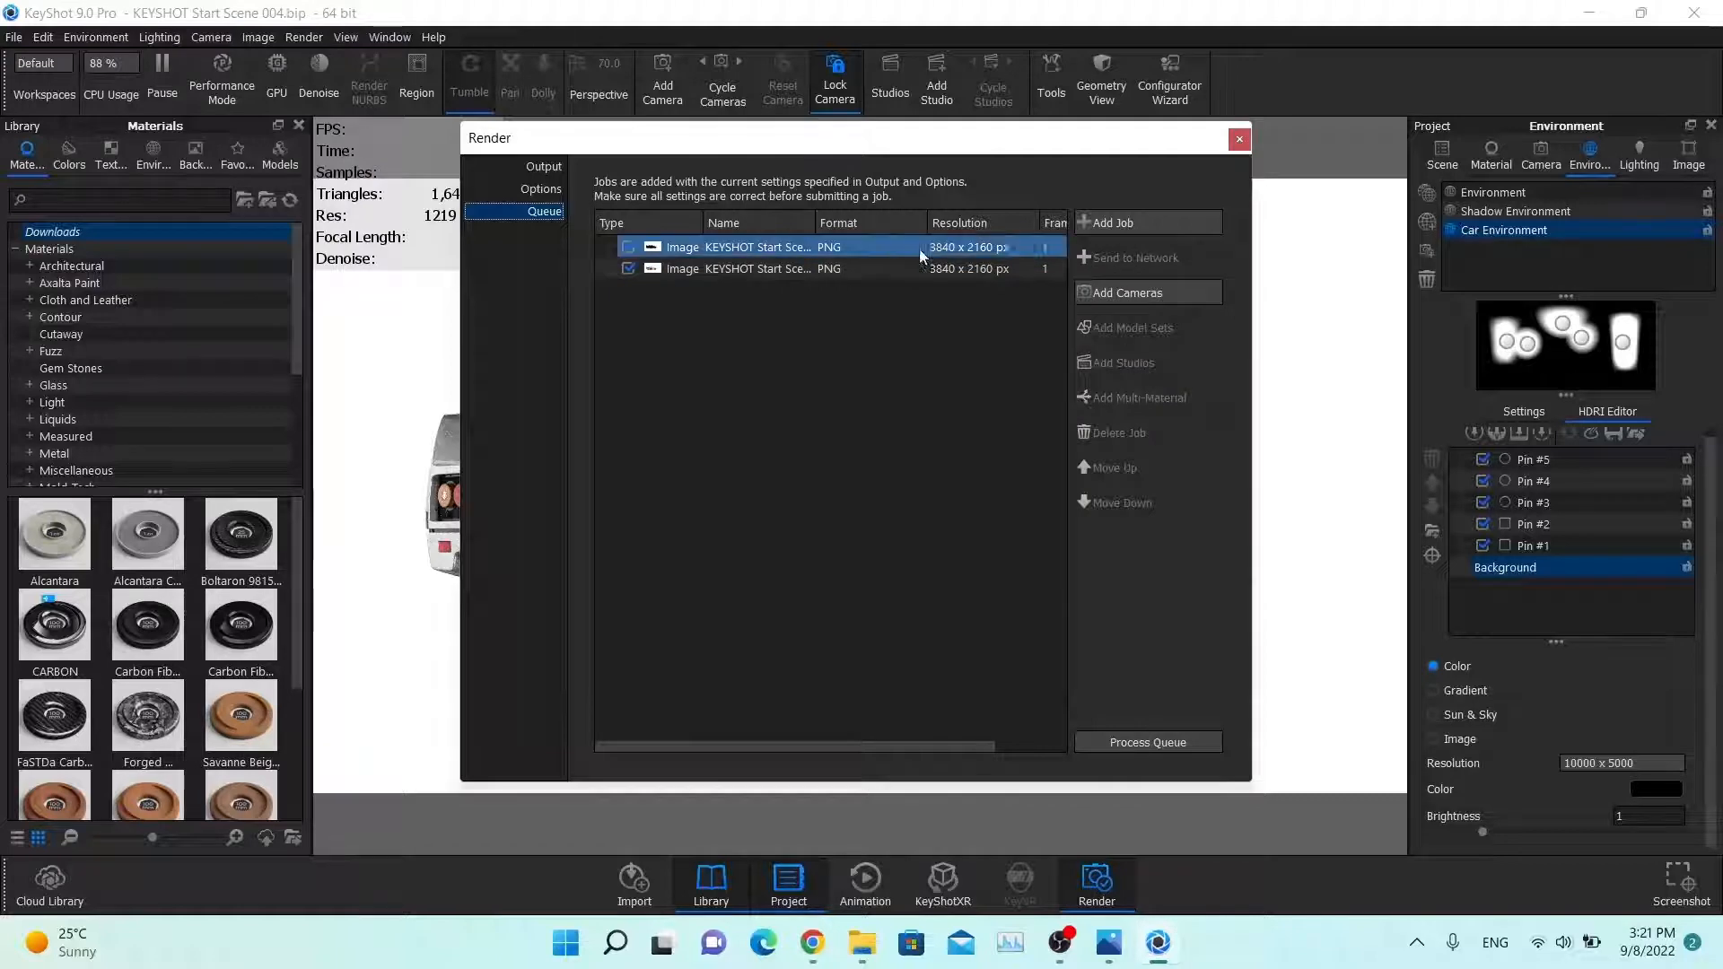
Step: Review the render quality options for the queued jobs and close the render settings
drag(915, 148, 968, 151)
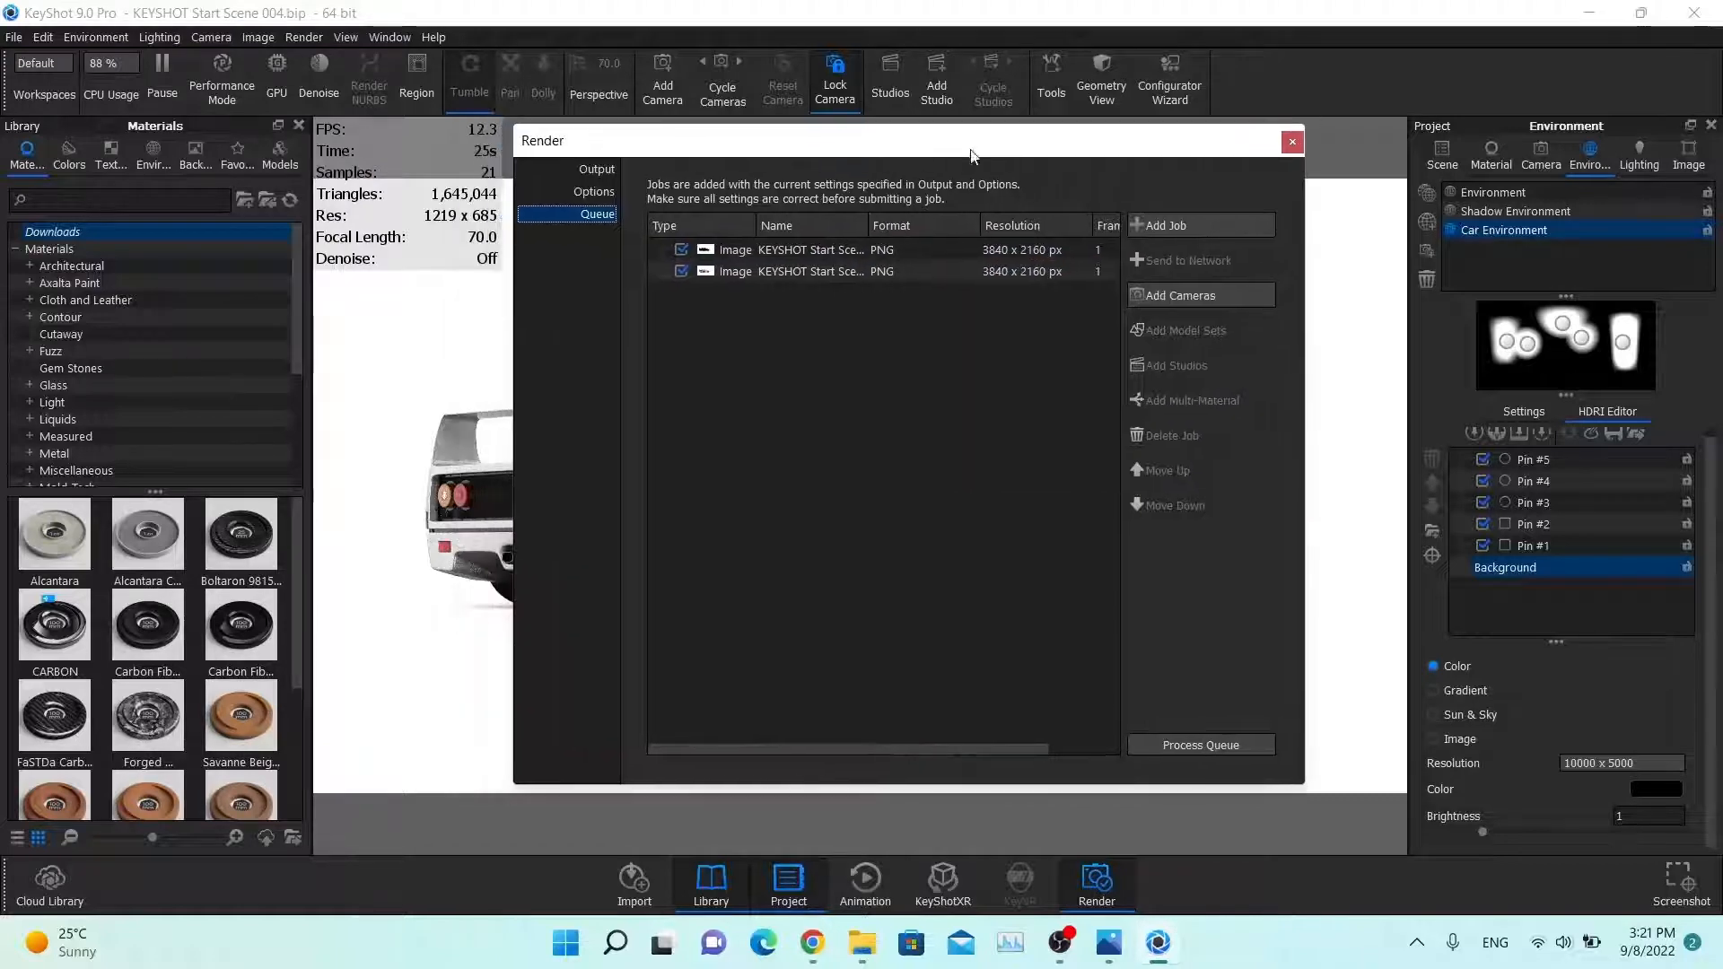
click(594, 191)
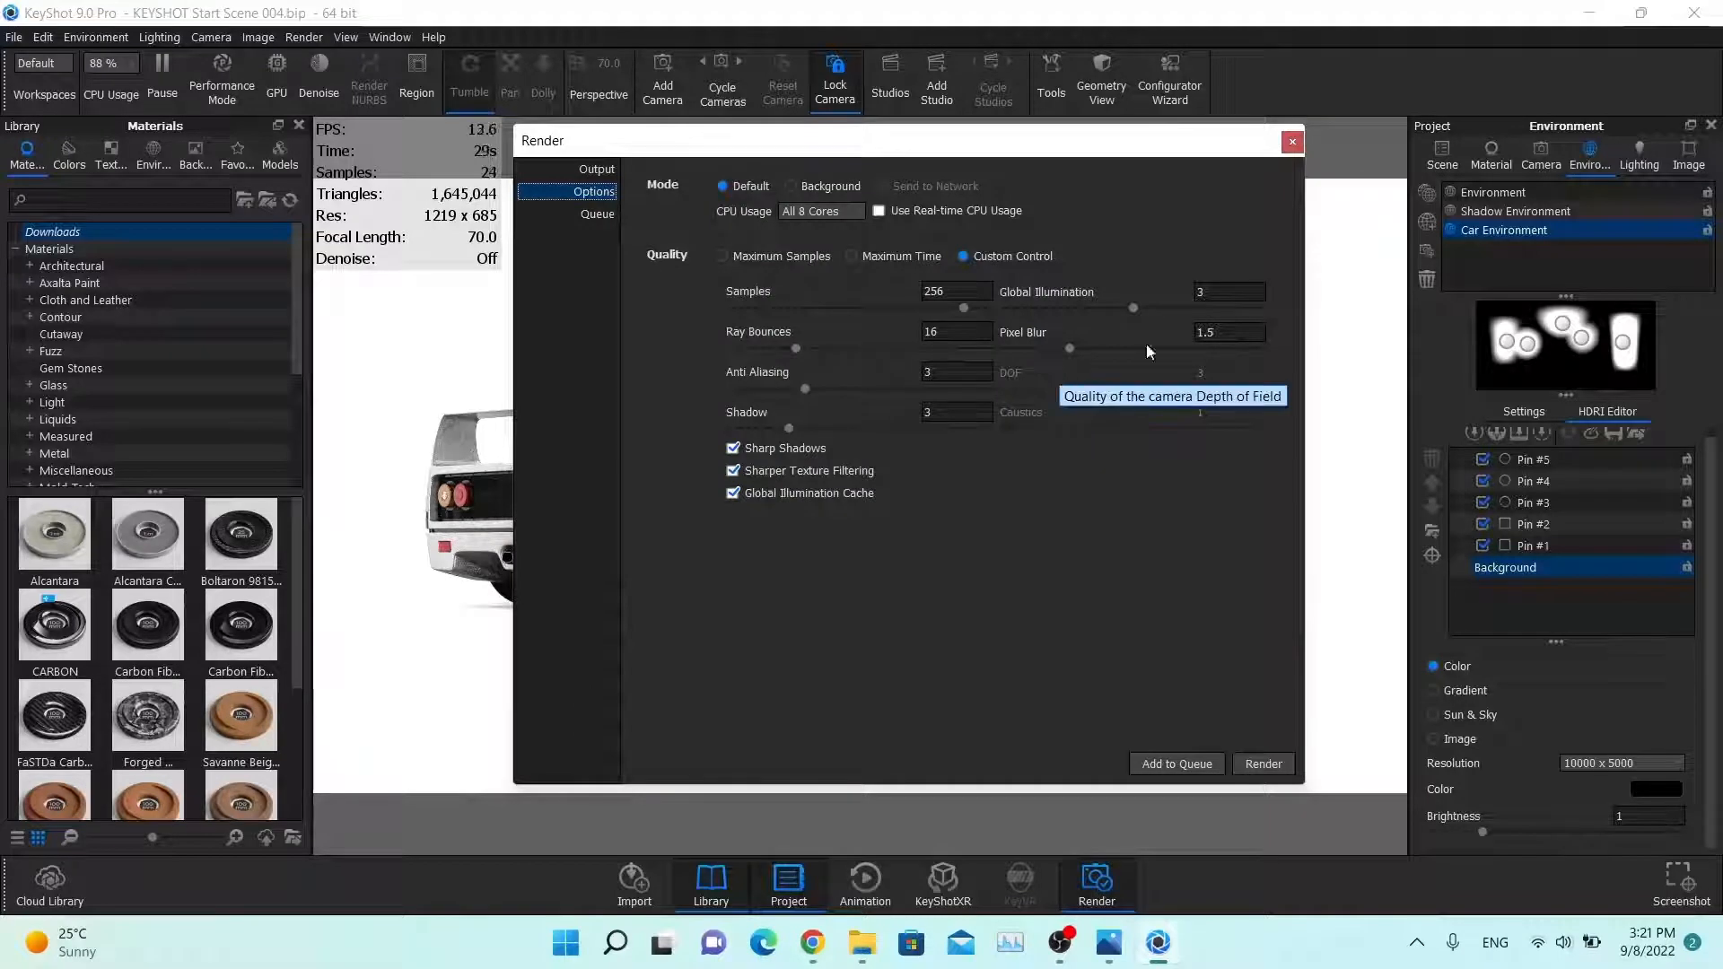
click(1293, 140)
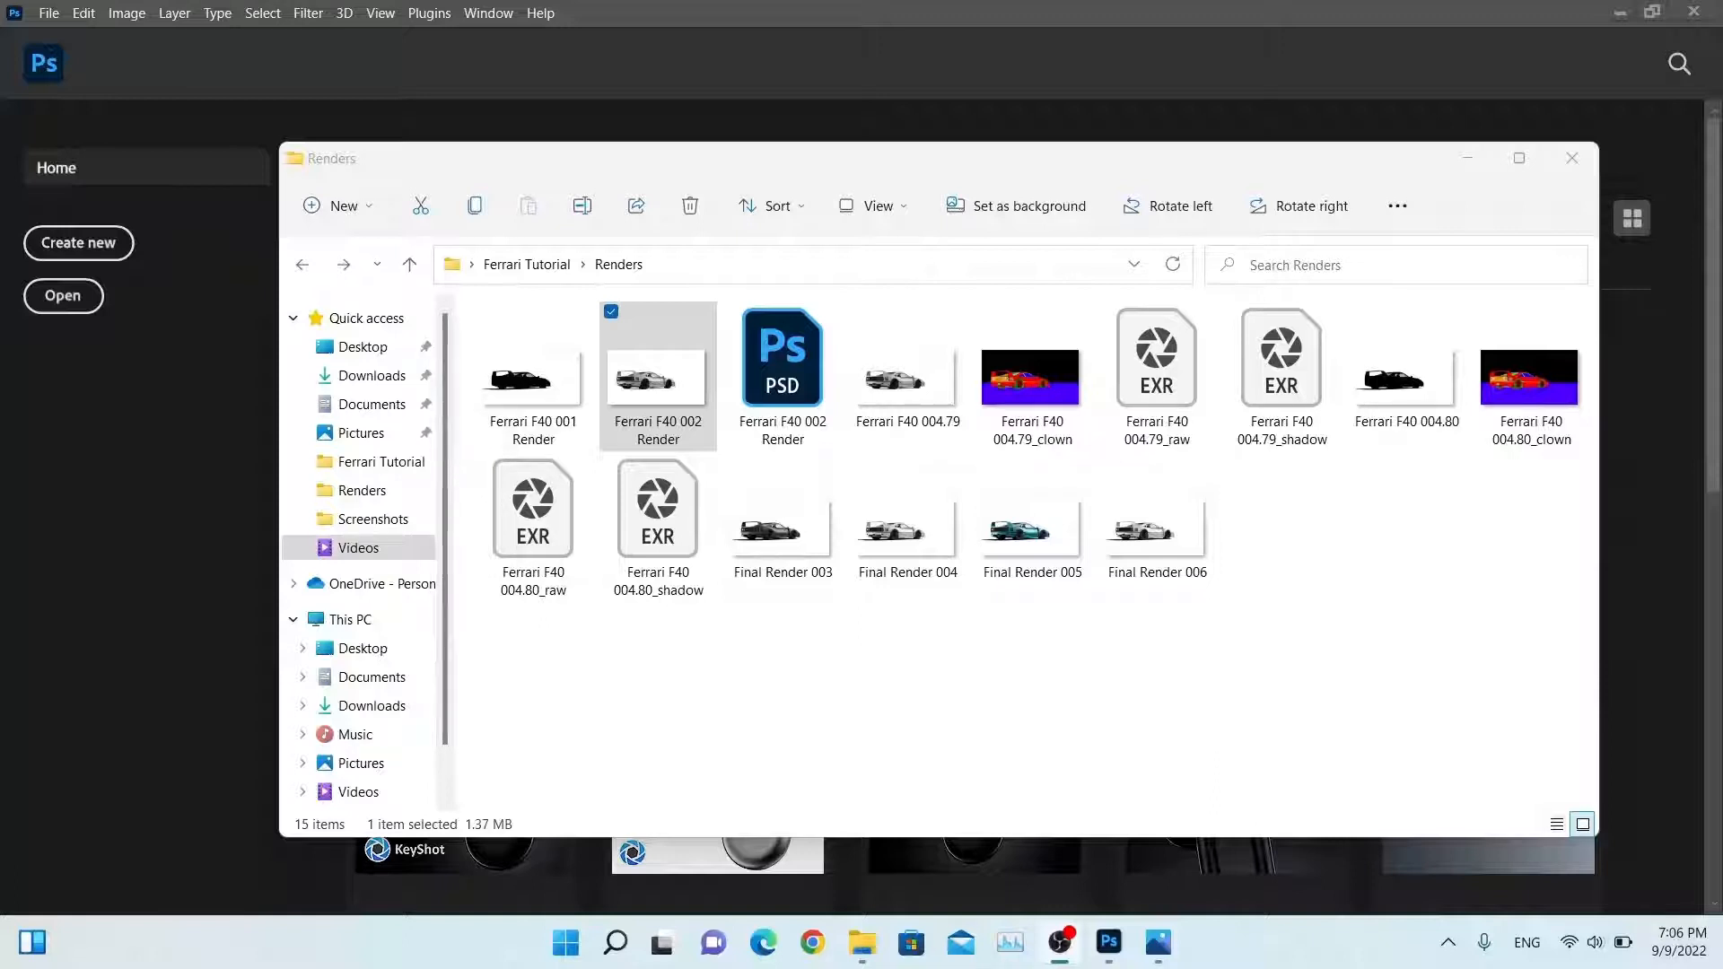
Step: Switch to Photoshop, open Ferrari F40 001 Render and Ferrari F40 002 Render as separate documents with 002 first, and compare them
click(953, 403)
drag(563, 401, 174, 447)
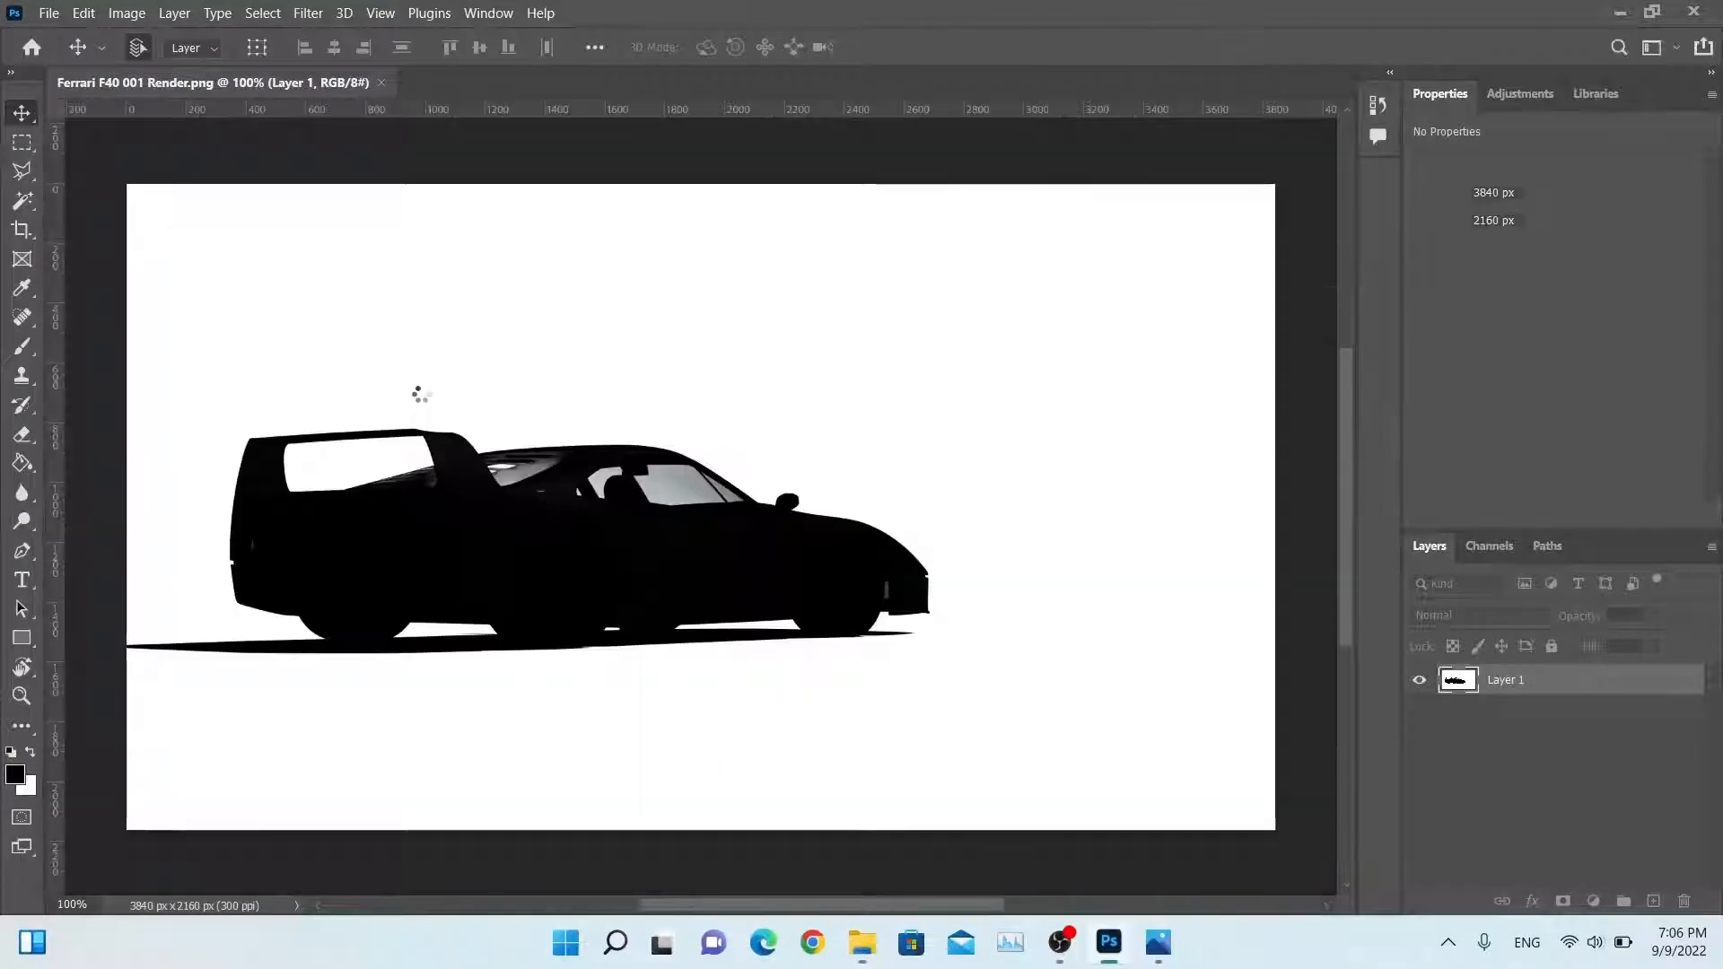
key(alt+Tab)
drag(658, 377, 486, 84)
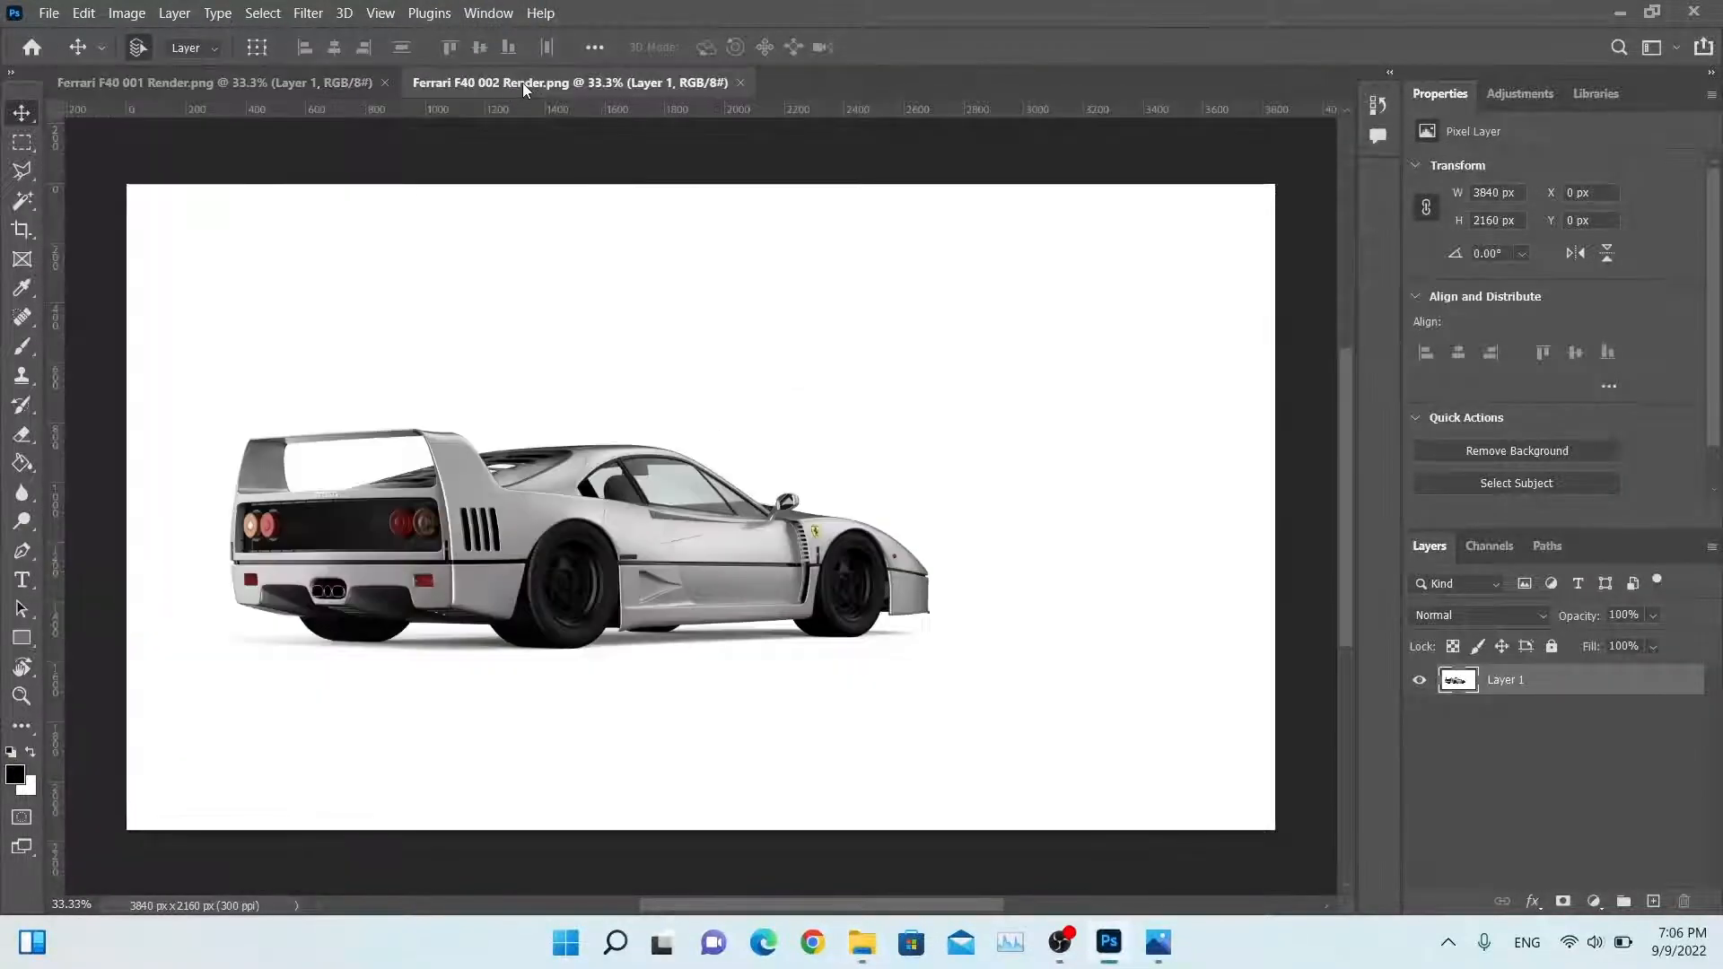
drag(350, 85, 718, 94)
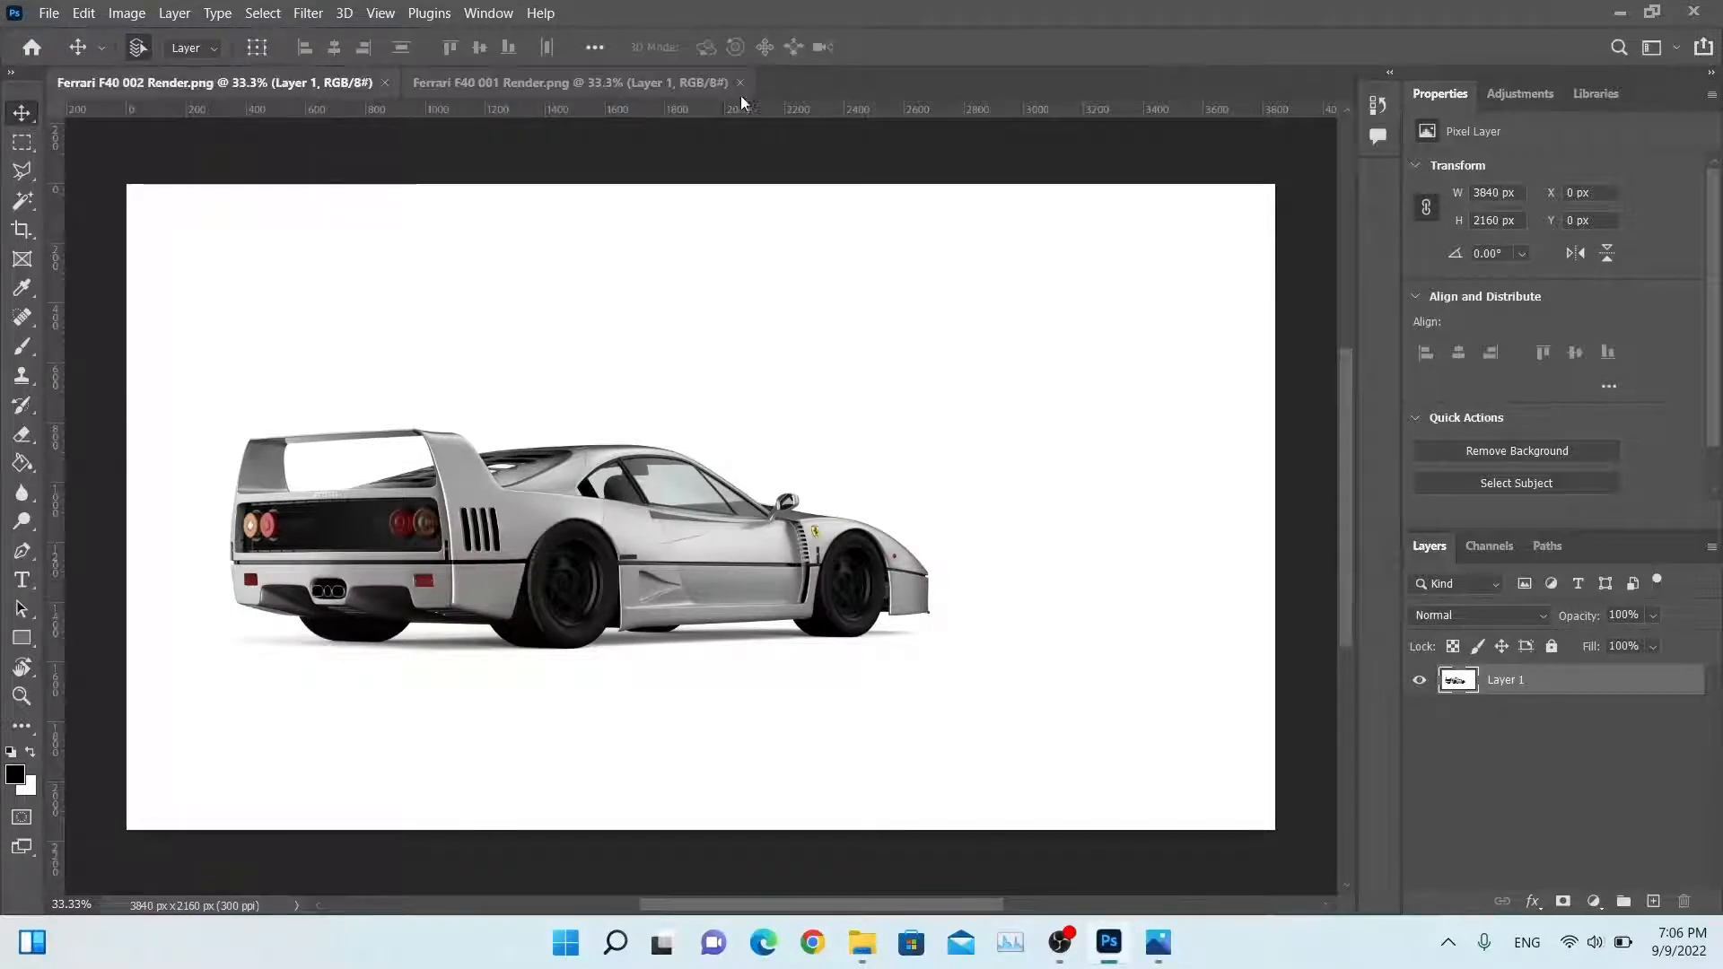
click(465, 81)
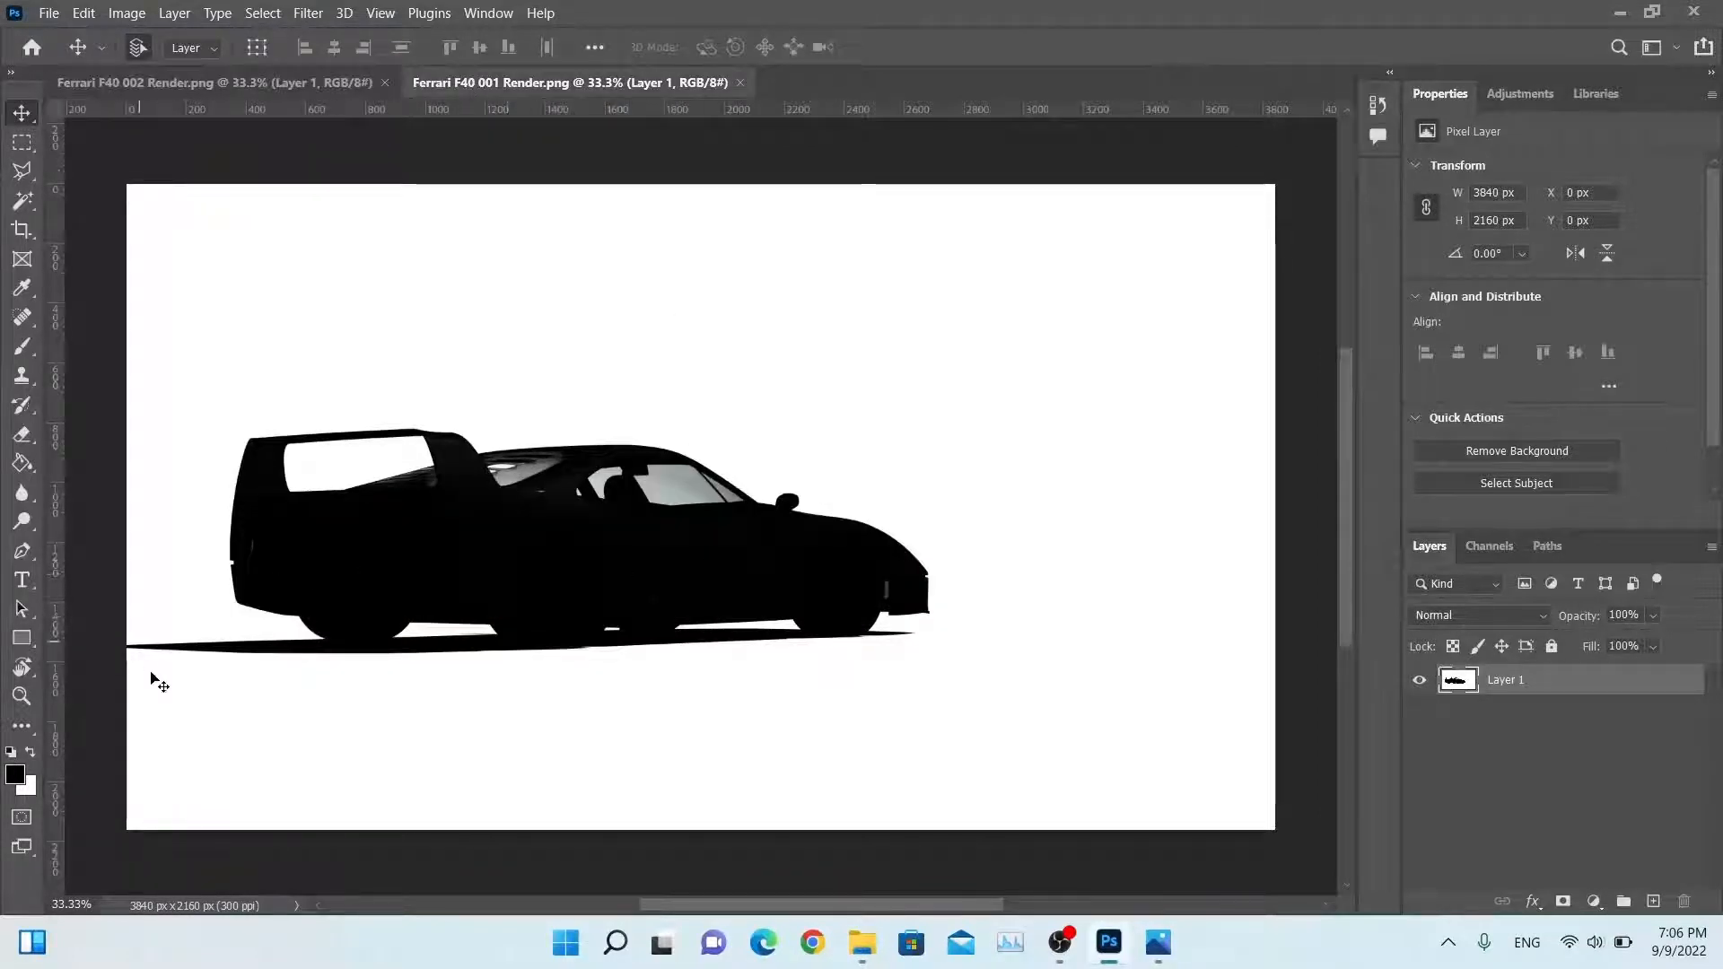
click(281, 79)
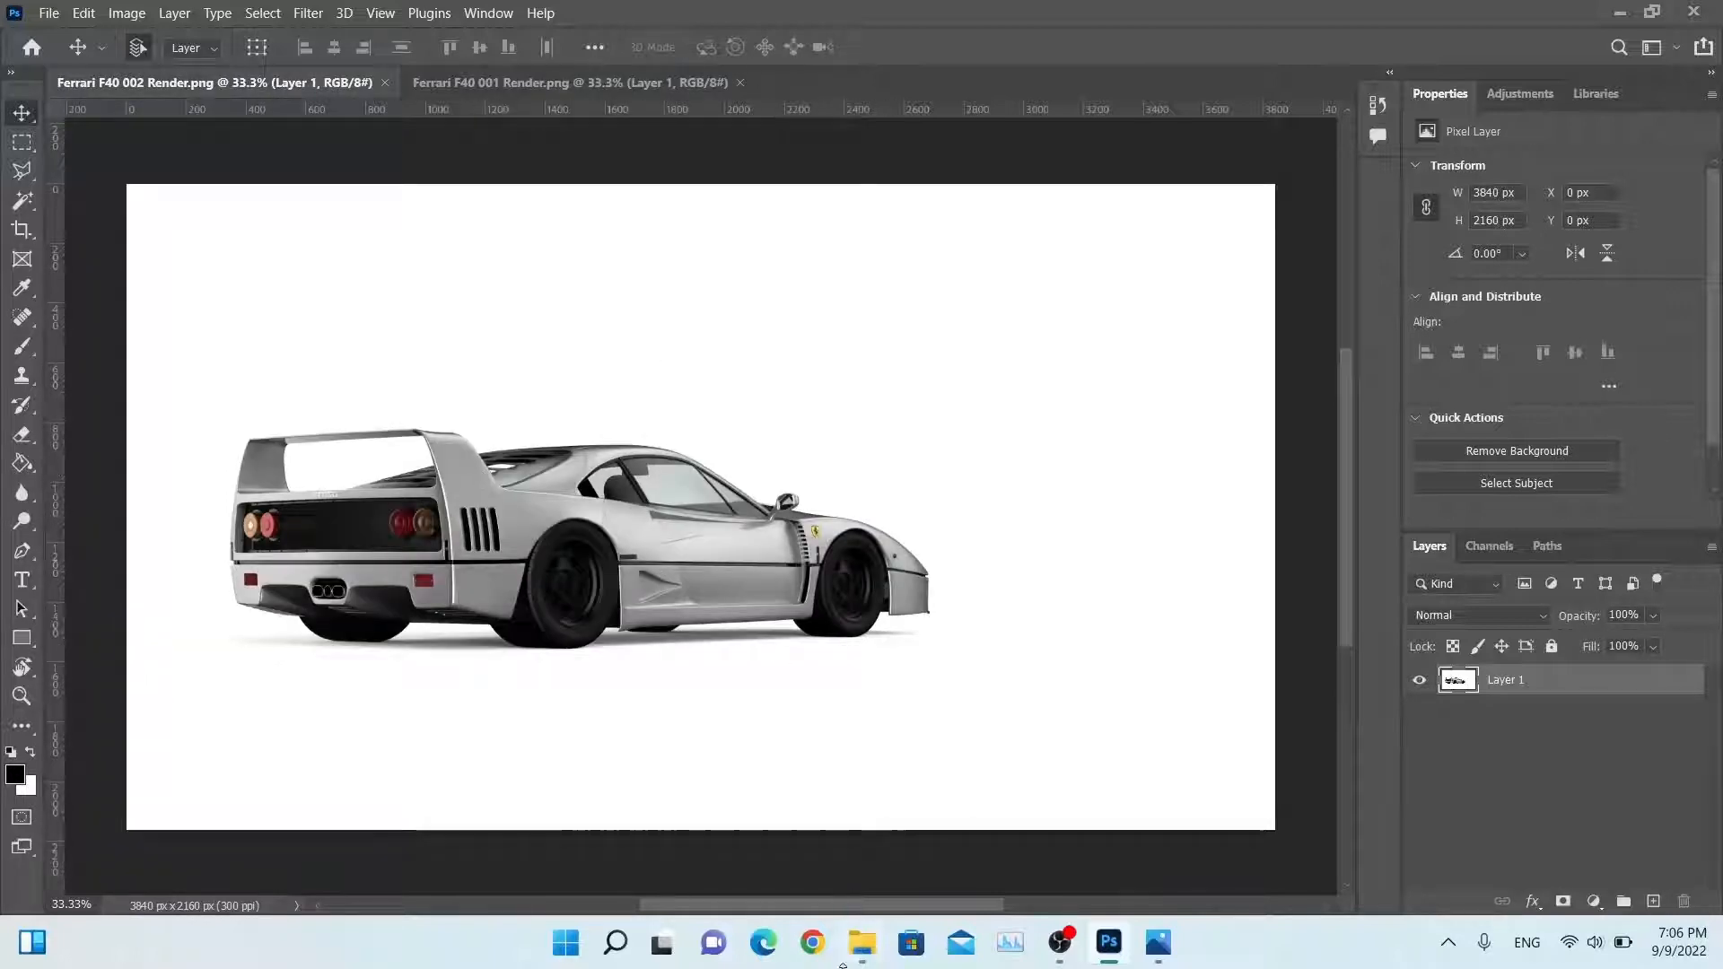
Step: Place the Ferrari F40 004.79_clown image from the Renders folder into the Ferrari F40 002 Render document at full size
click(862, 942)
drag(1030, 381, 235, 497)
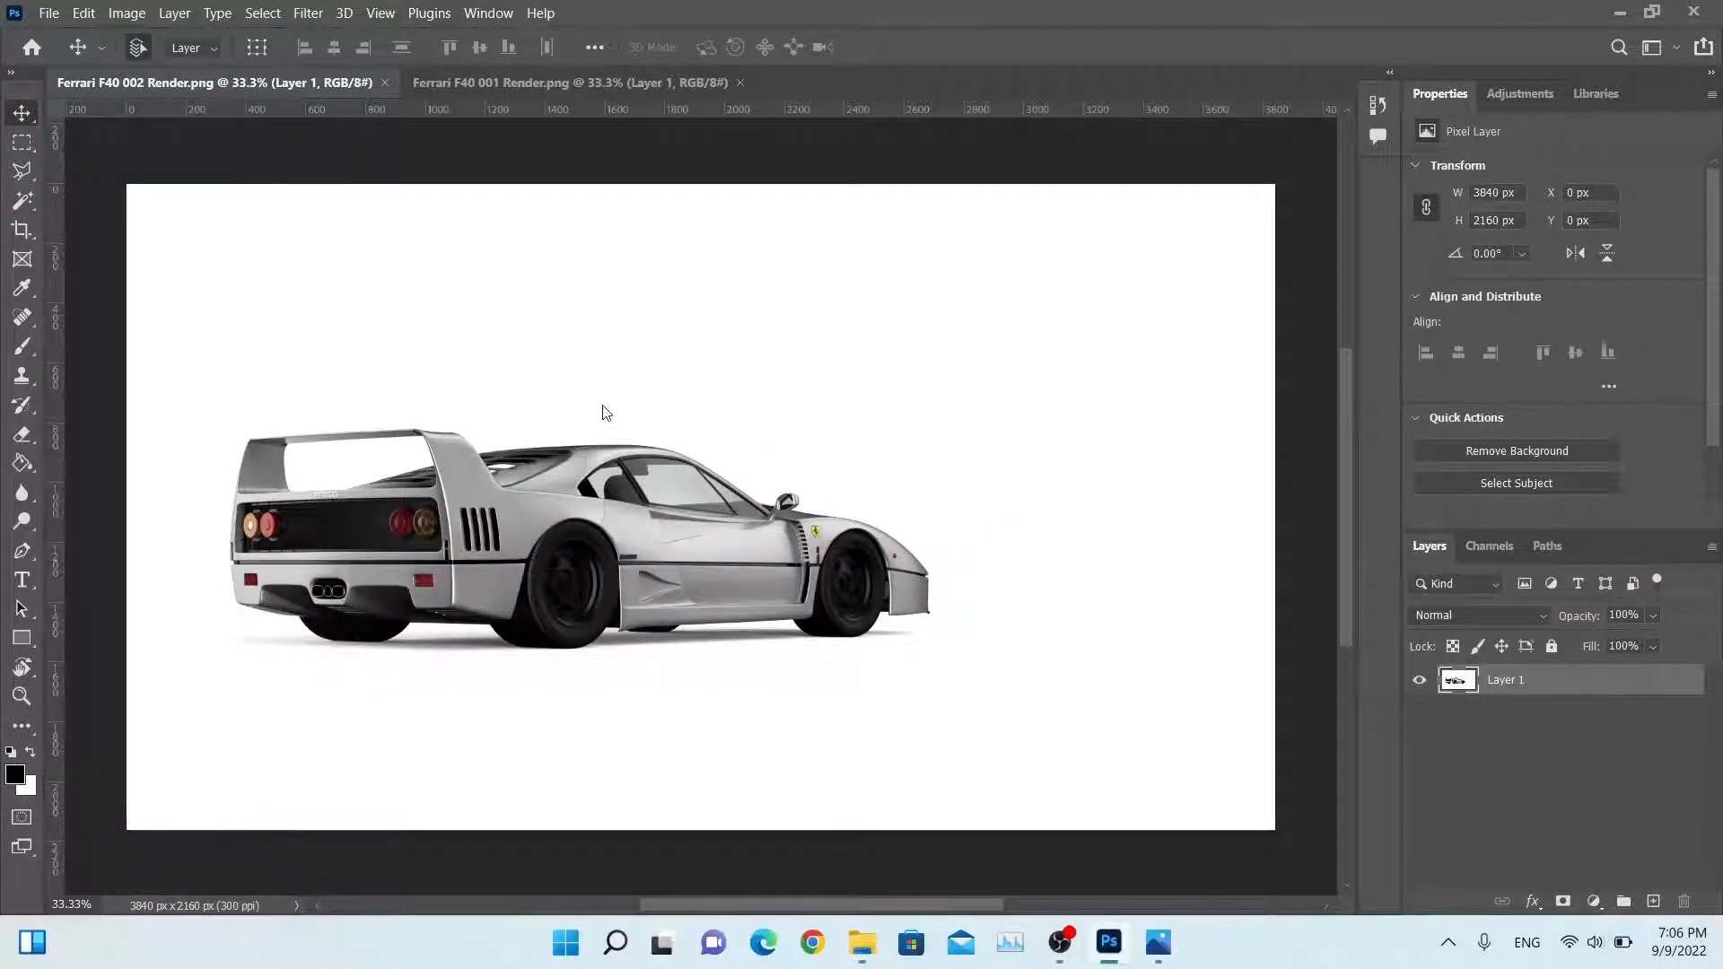
key(alt+Tab)
key(alt+Tab)
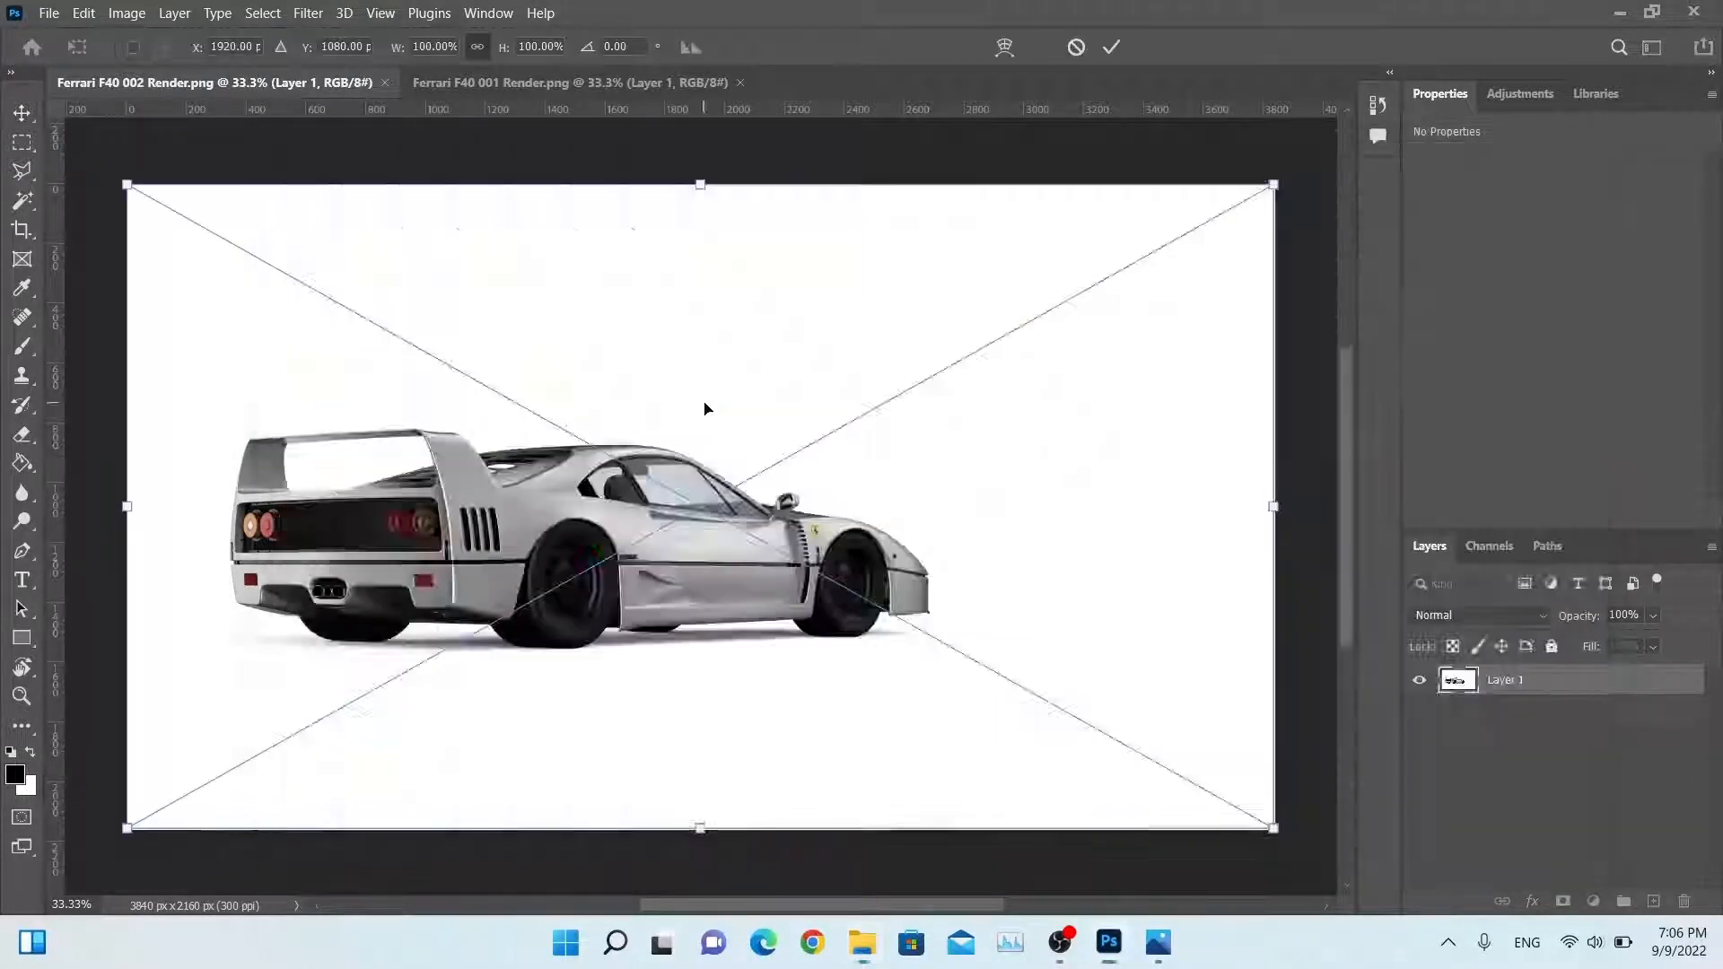
key(Return)
Step: Place the Ferrari F40 004.80_clown image from the Renders folder into the Ferrari F40 001 Render document at full size
key(alt+Tab)
key(alt+Tab)
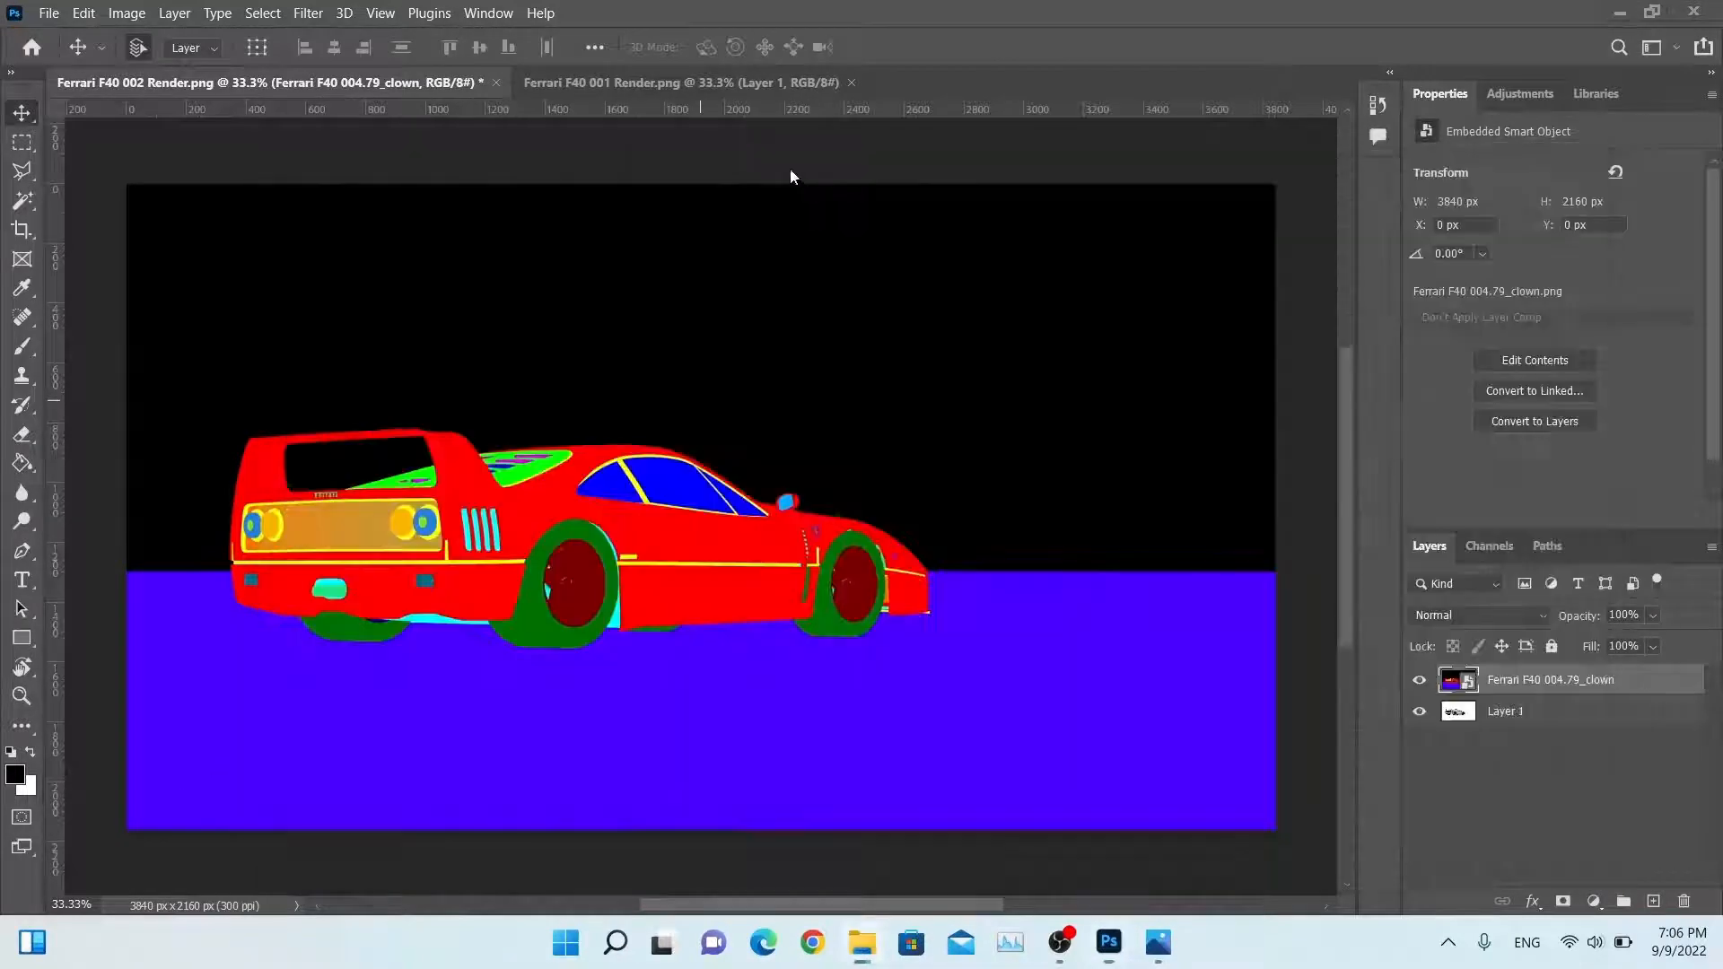
click(687, 86)
key(alt+Tab)
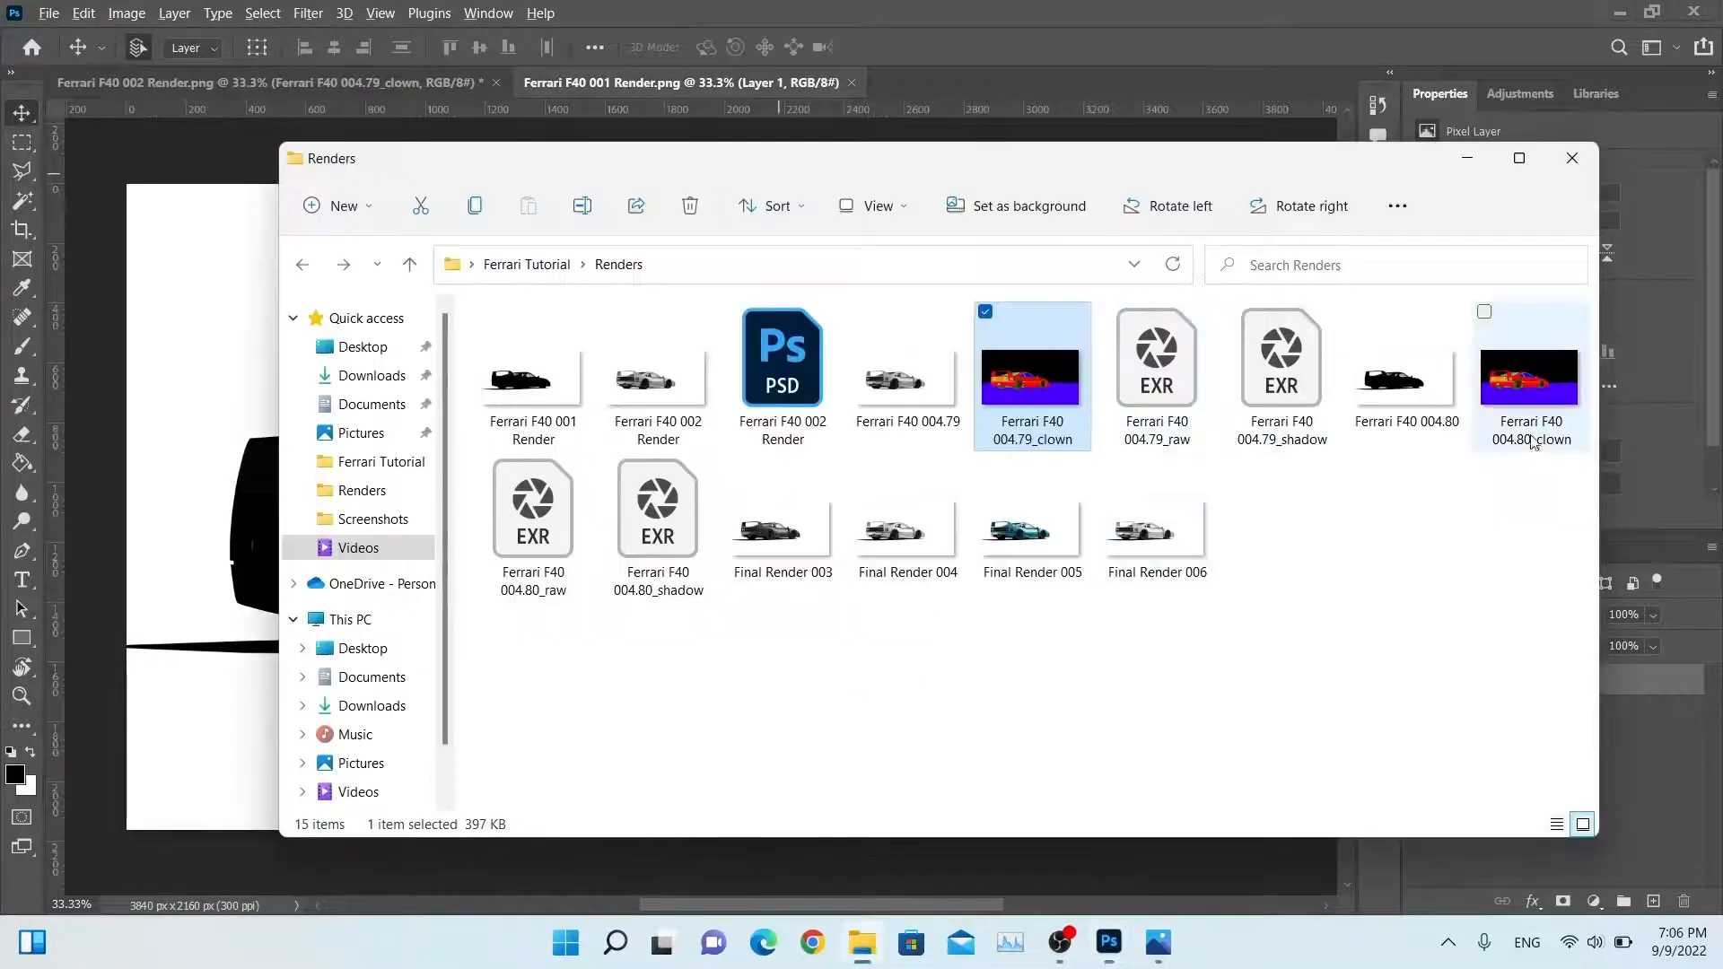
drag(1549, 434, 890, 443)
key(alt+Tab)
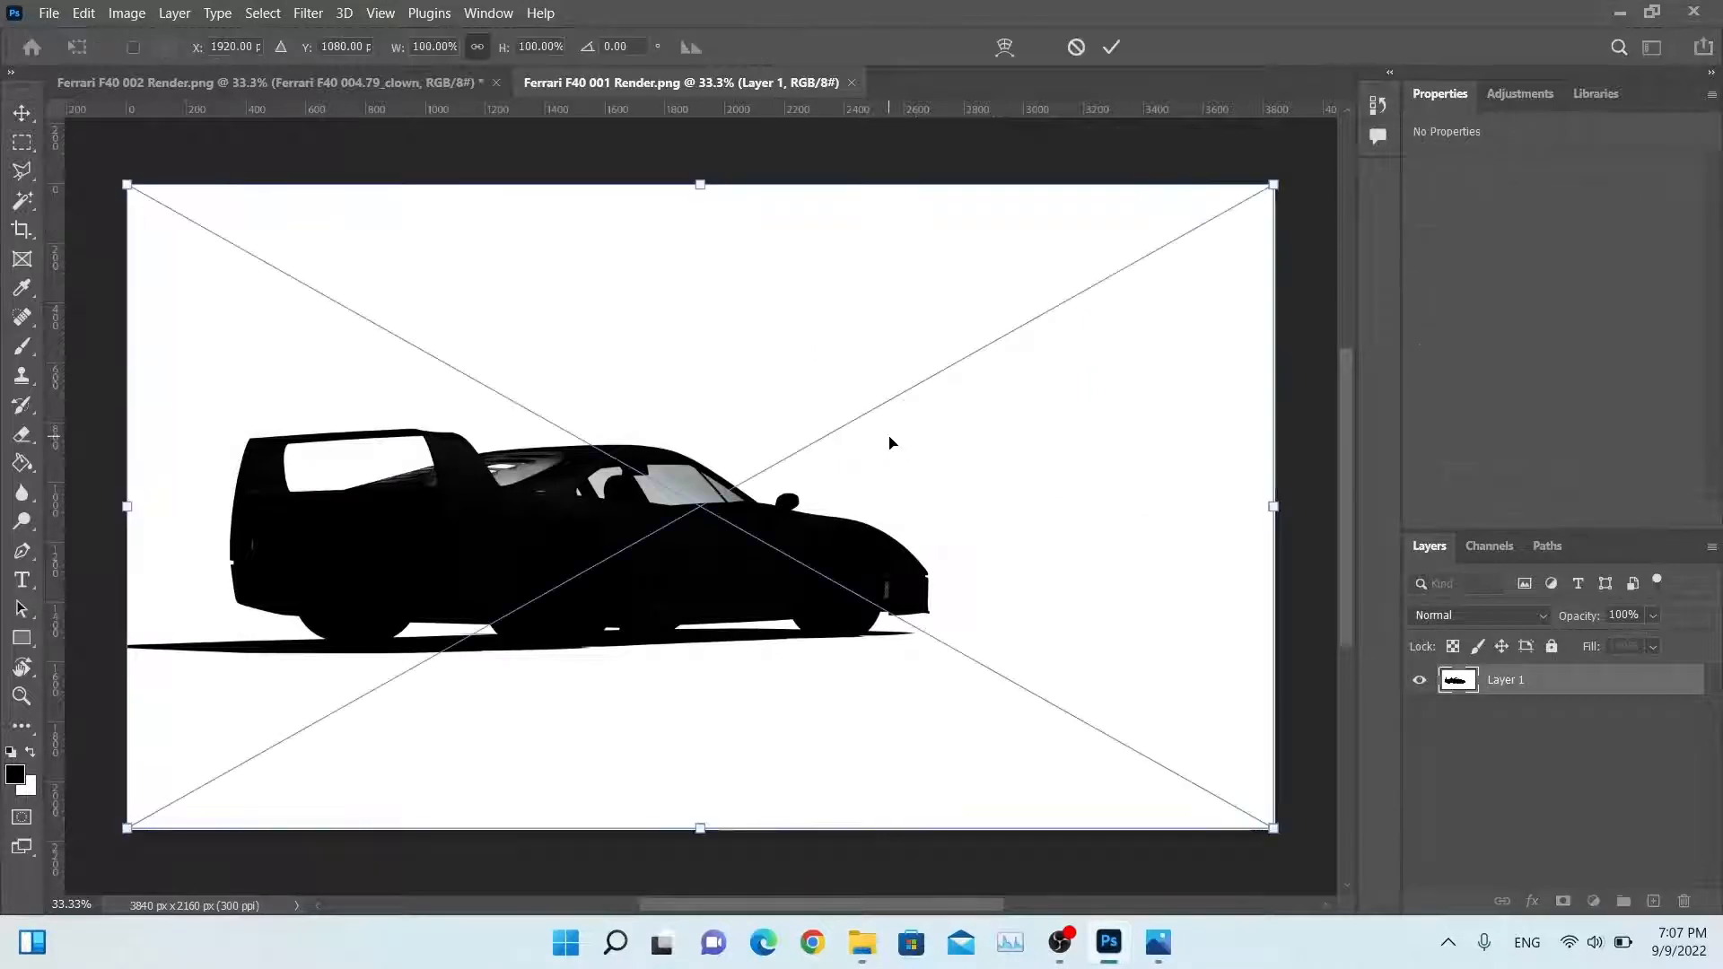
key(Return)
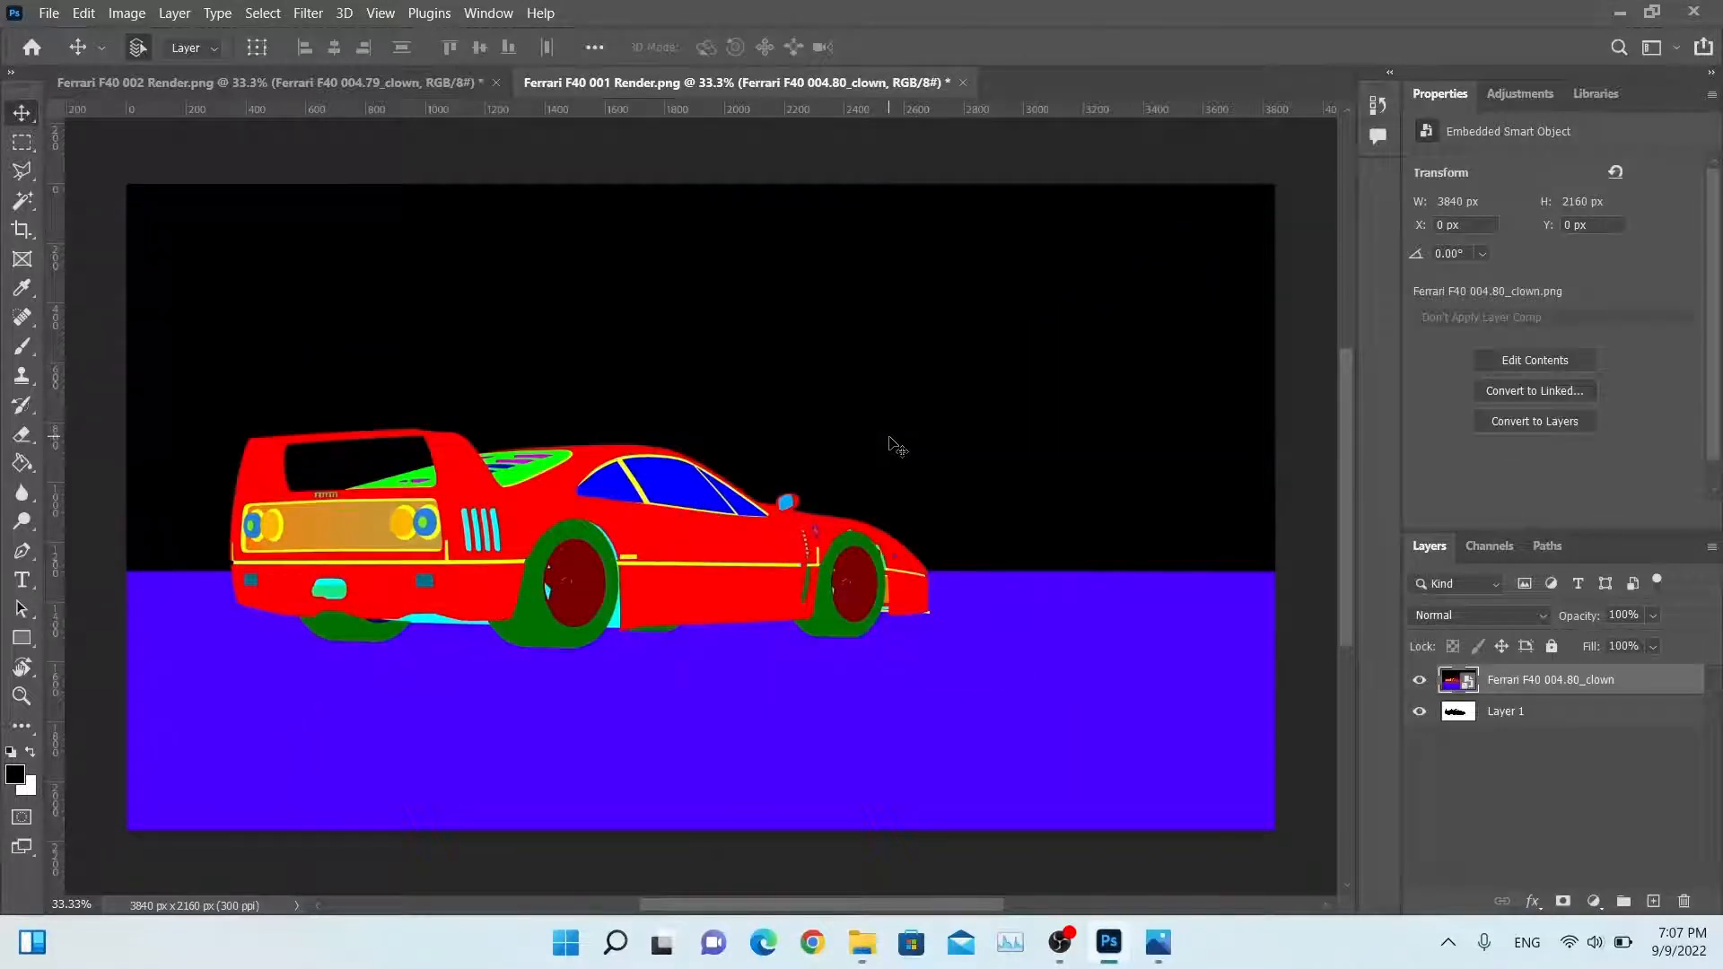
Step: Hide the clown pass layer in both the 001 and 002 render documents
click(1419, 680)
key(ctrl+Tab)
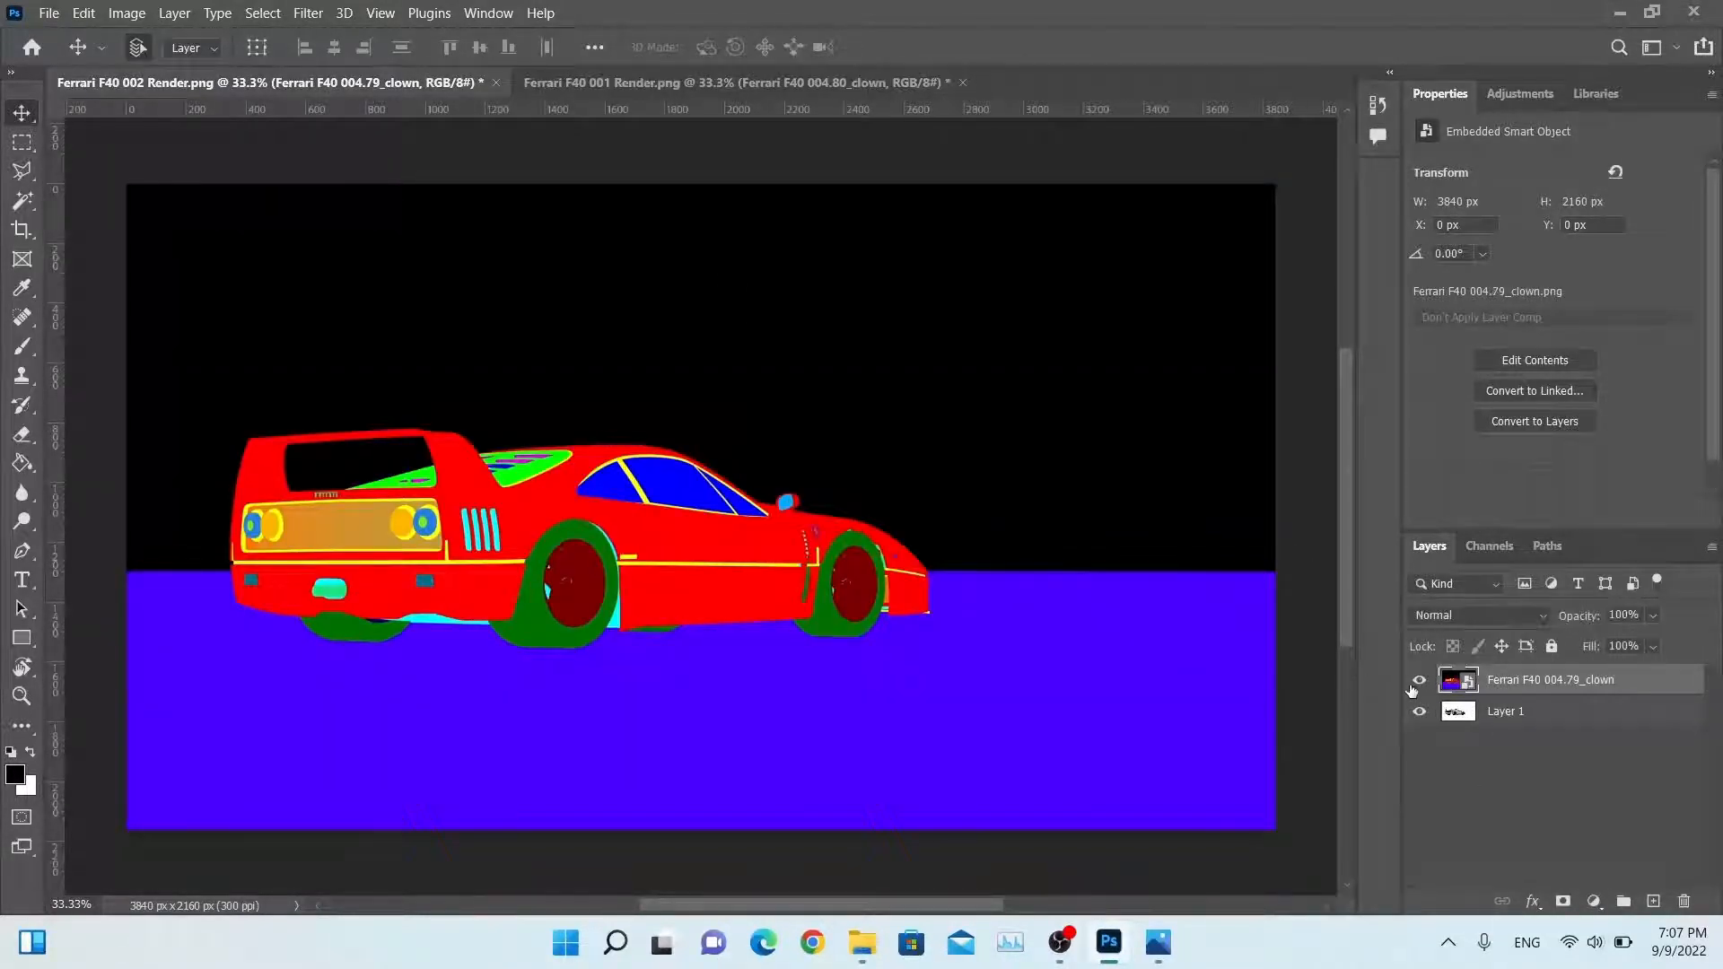
click(1419, 680)
Step: Try Magic Wand selections of the background, floor and car body on the 004.79_clown layer, then deselect and hide that layer again
click(31, 205)
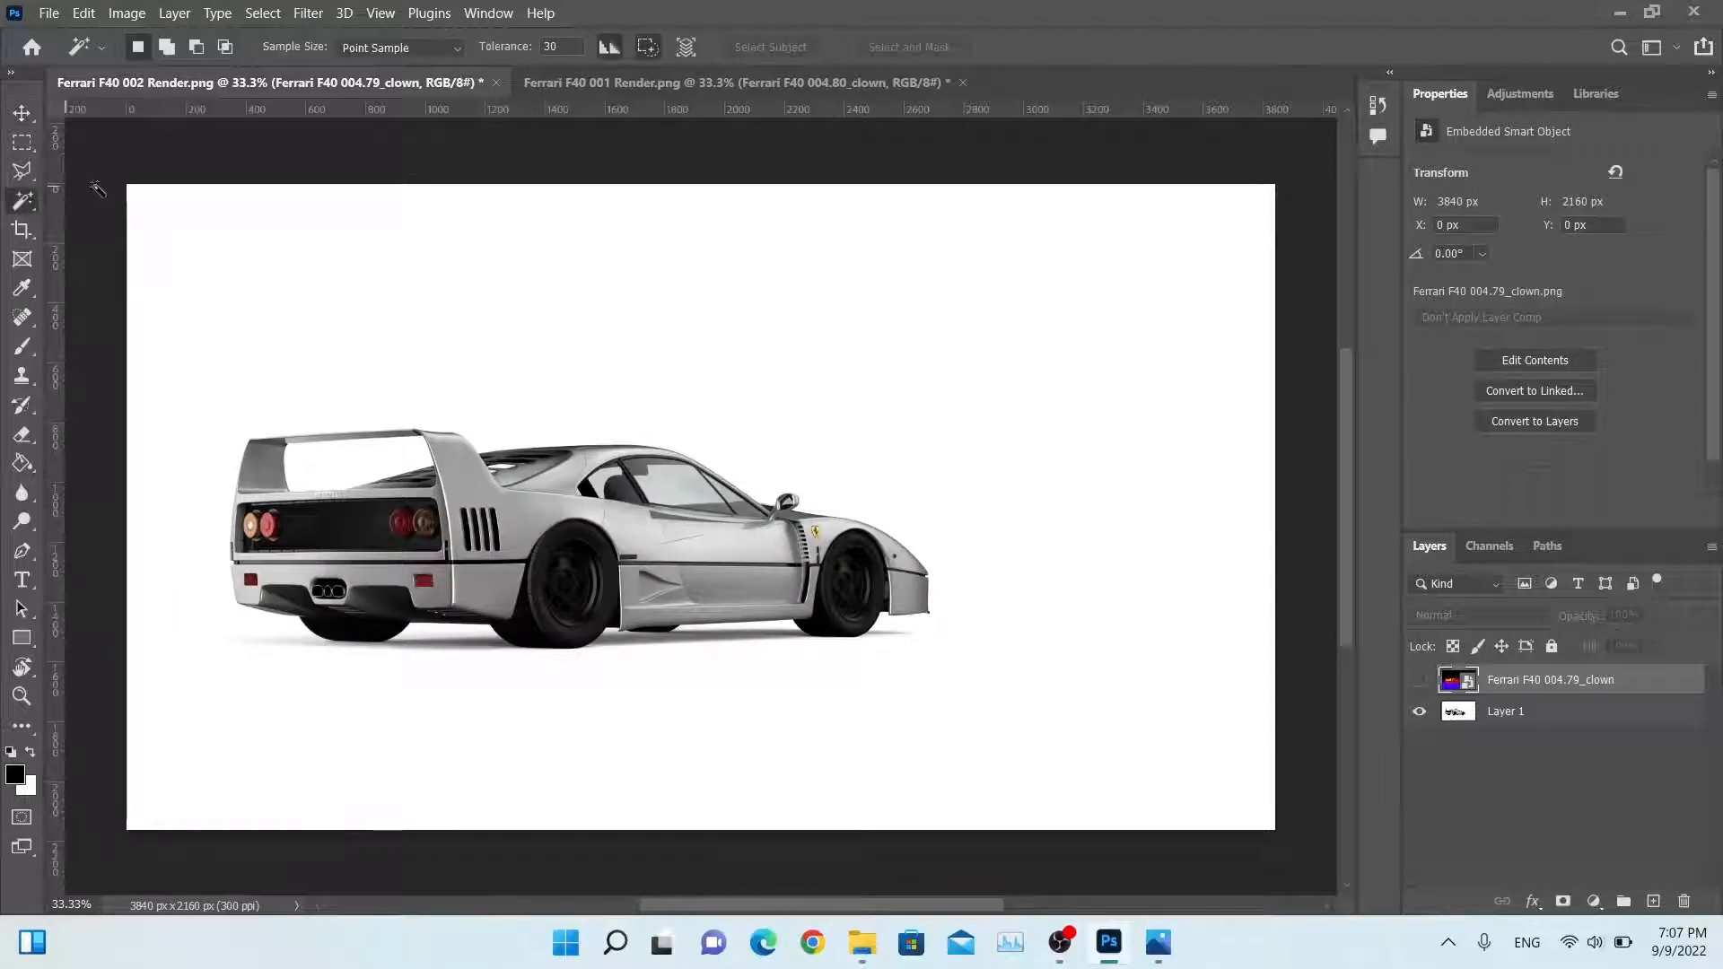
click(648, 381)
click(715, 534)
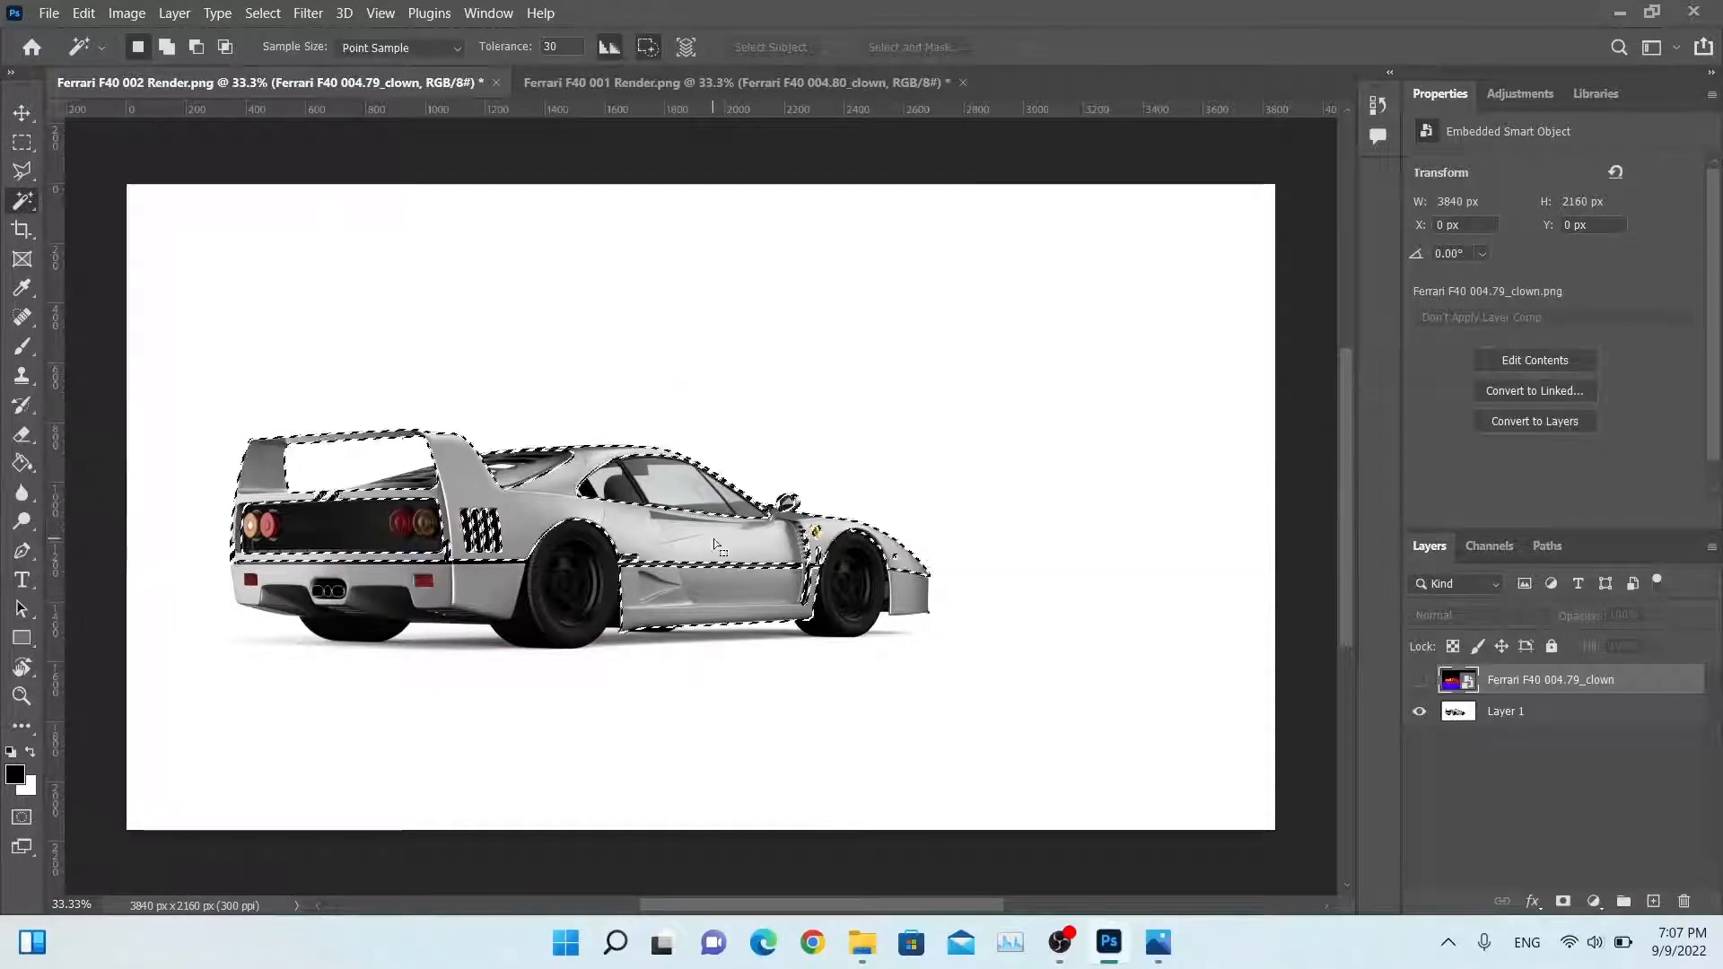
click(1418, 681)
click(1055, 486)
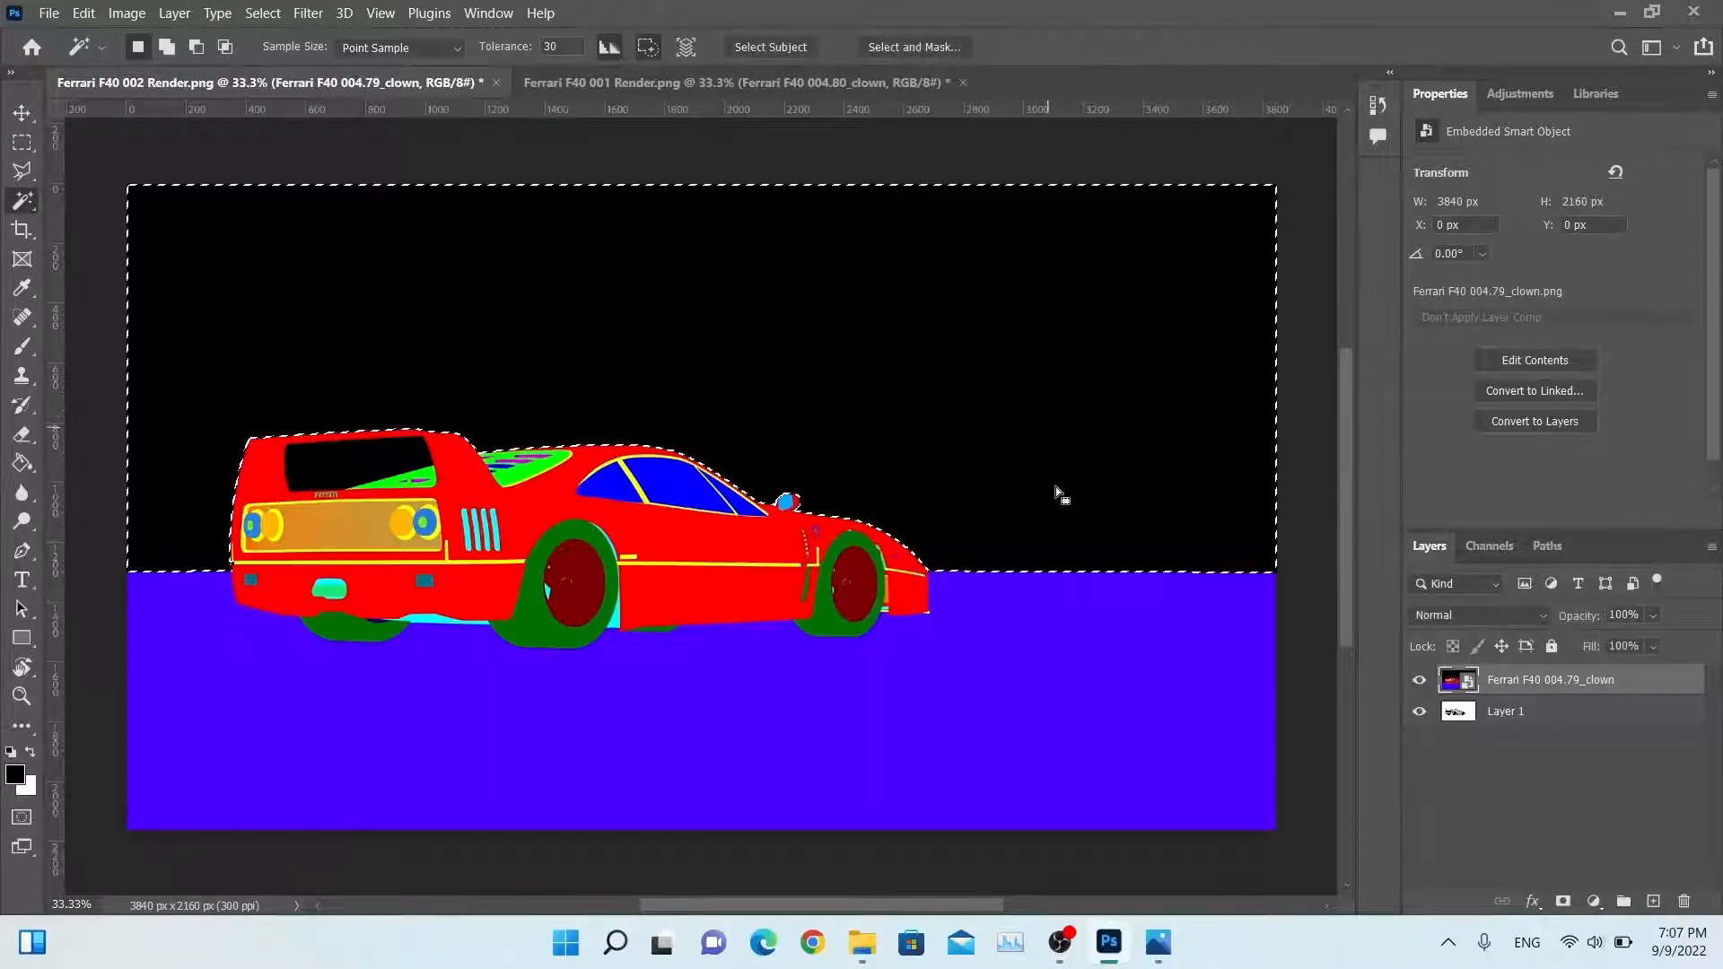
click(1047, 637)
click(765, 552)
click(846, 412)
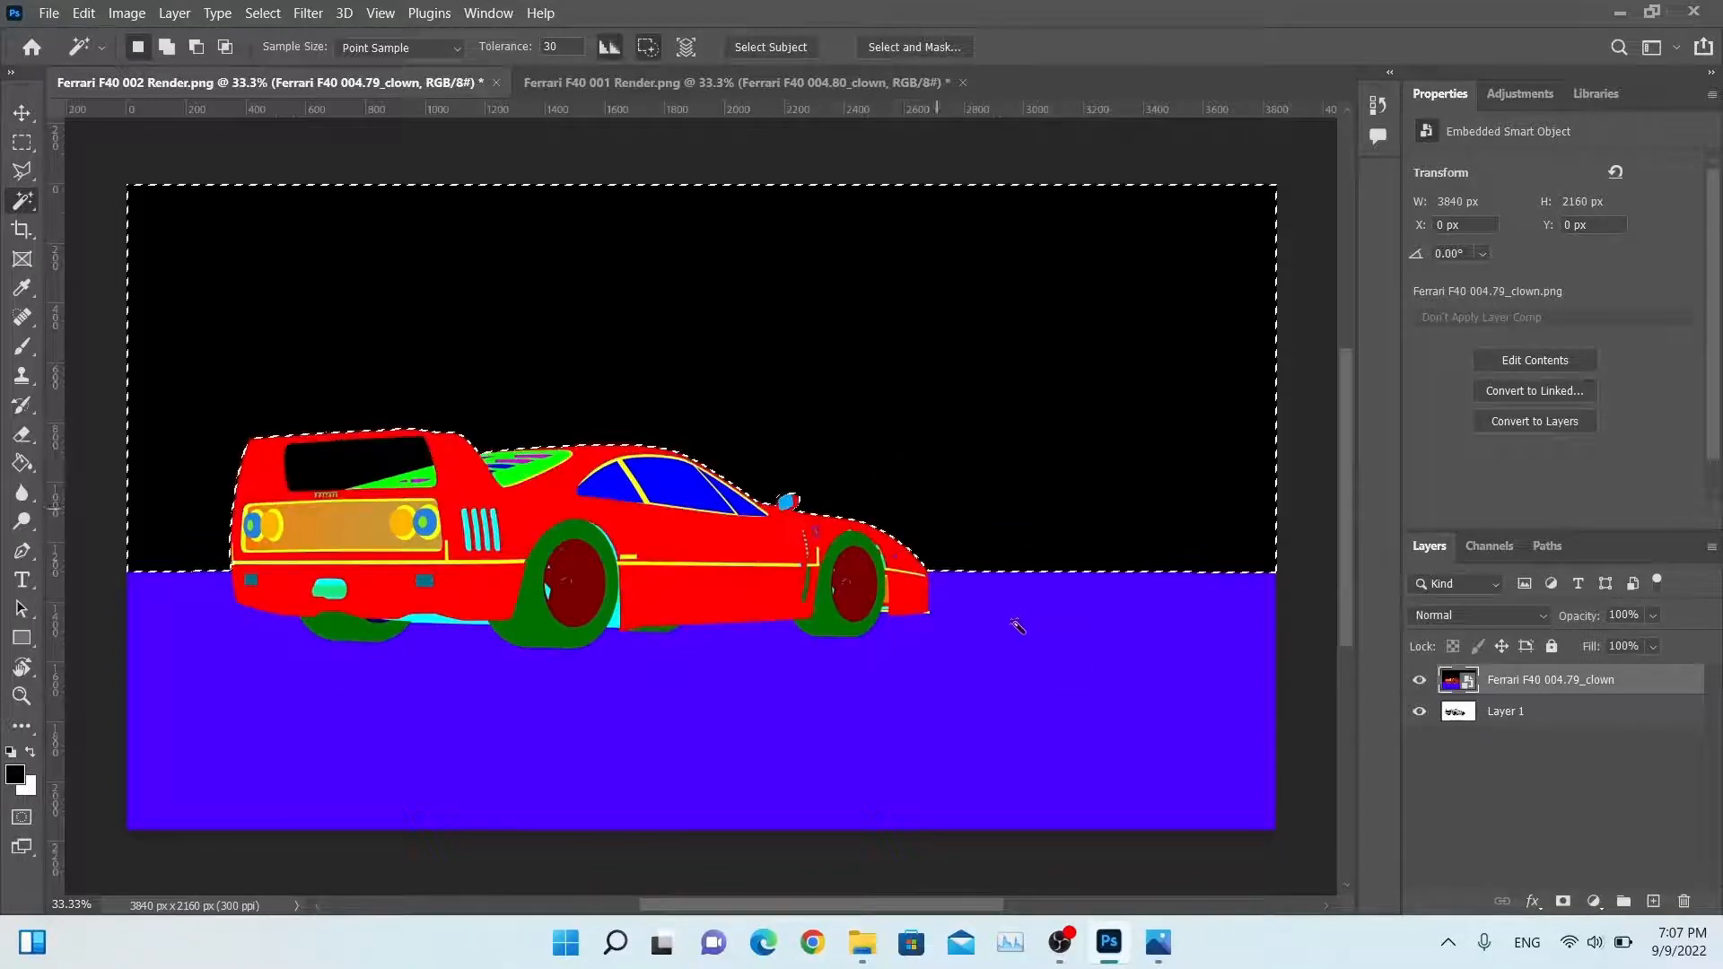
click(1014, 628)
click(765, 554)
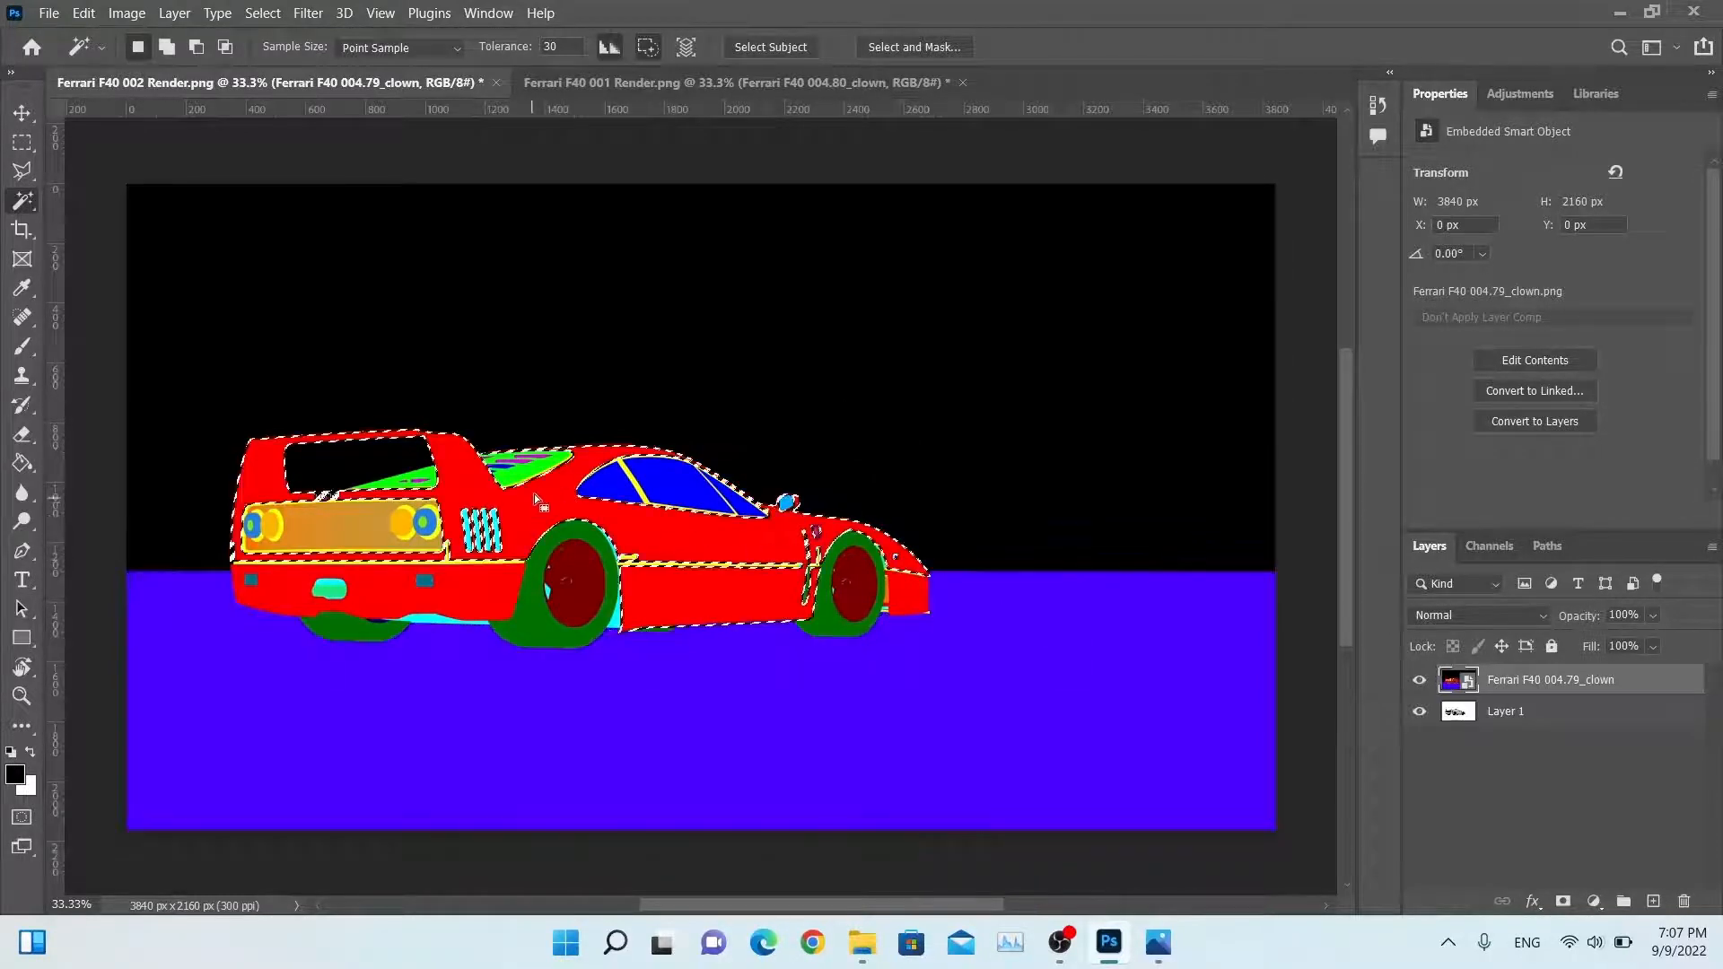
click(598, 319)
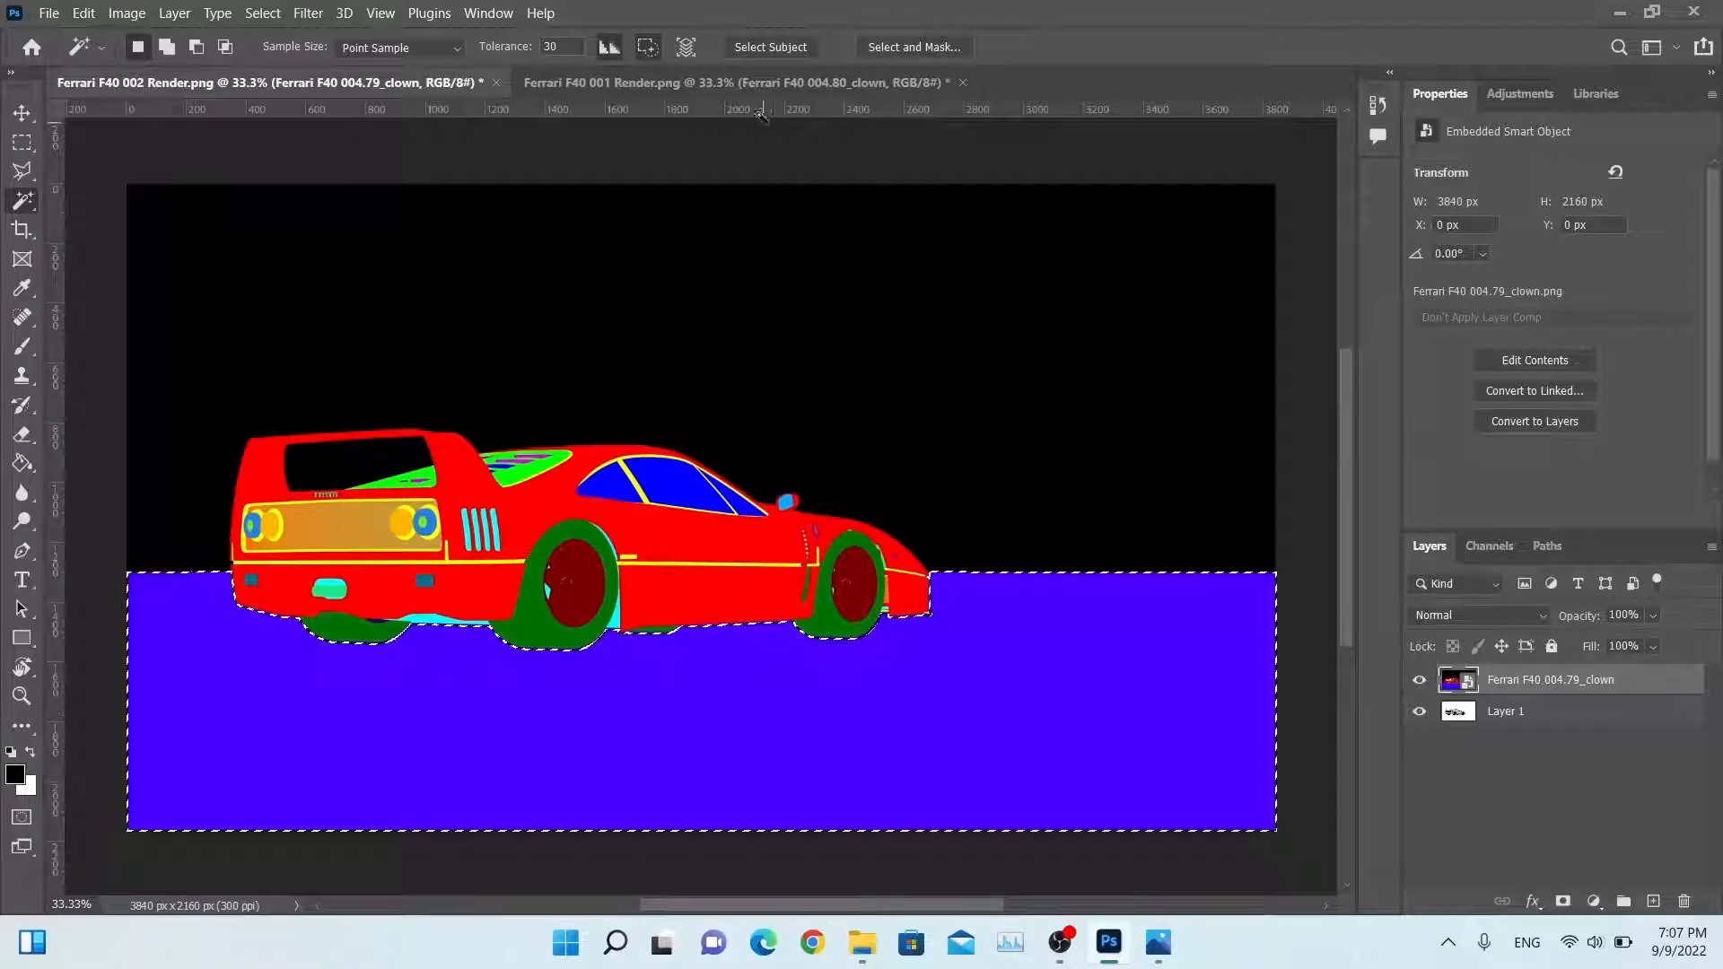
key(ctrl+d)
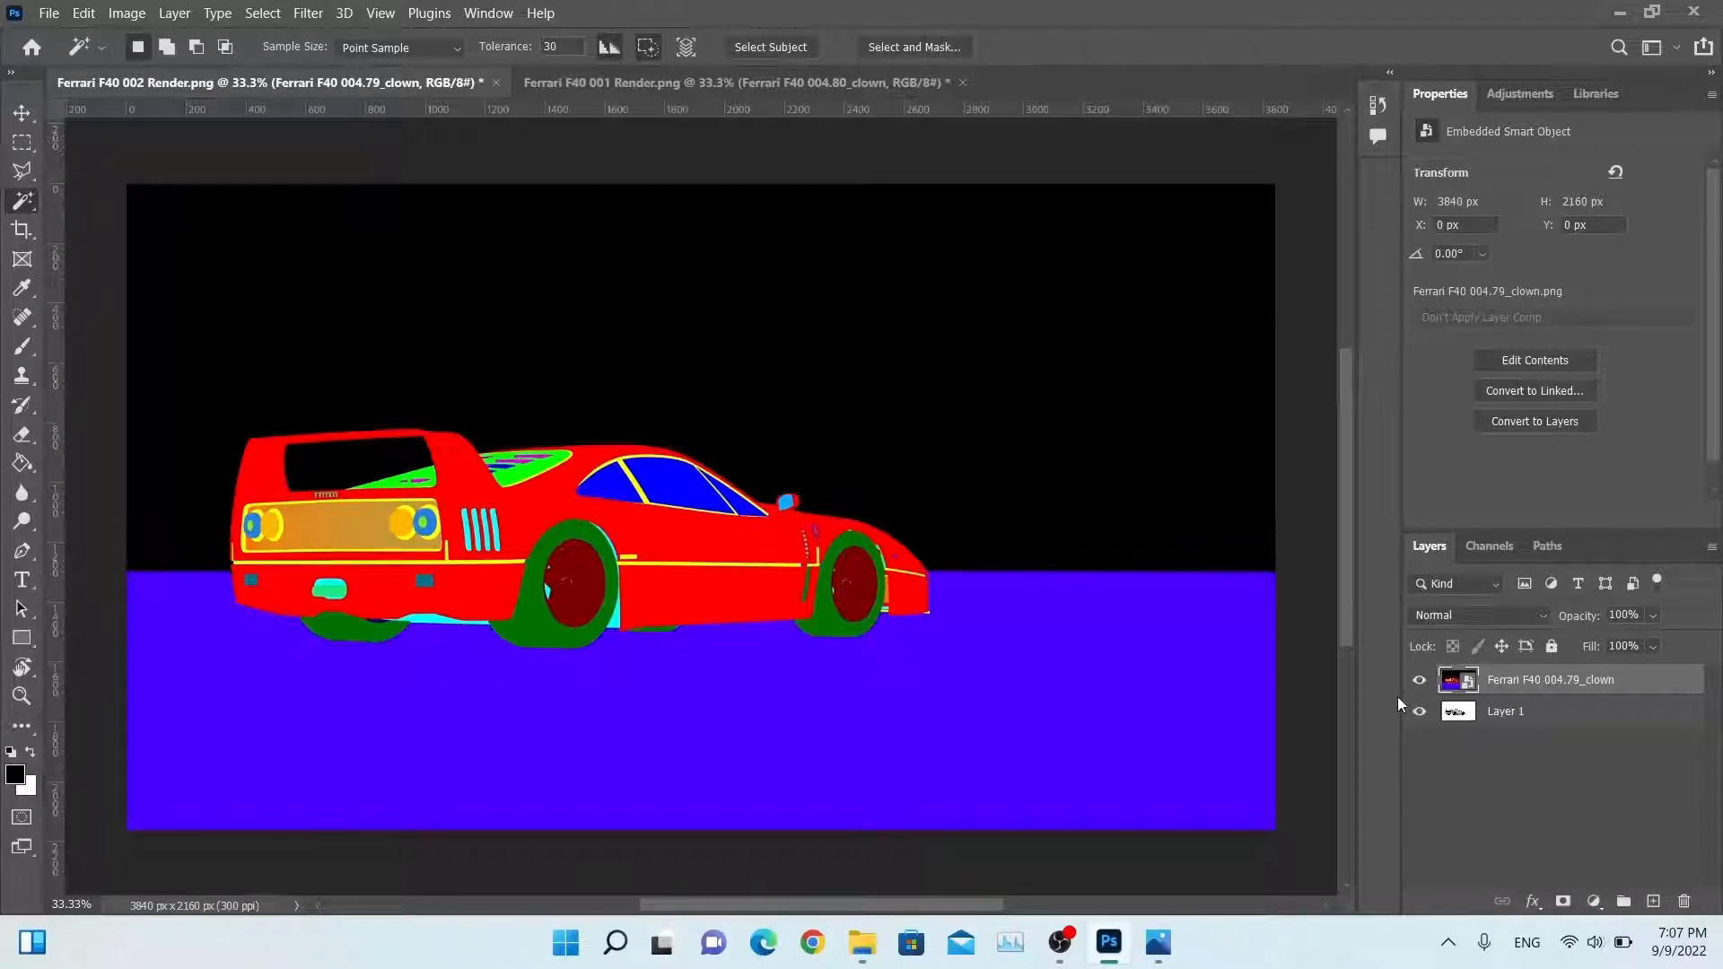
click(1418, 680)
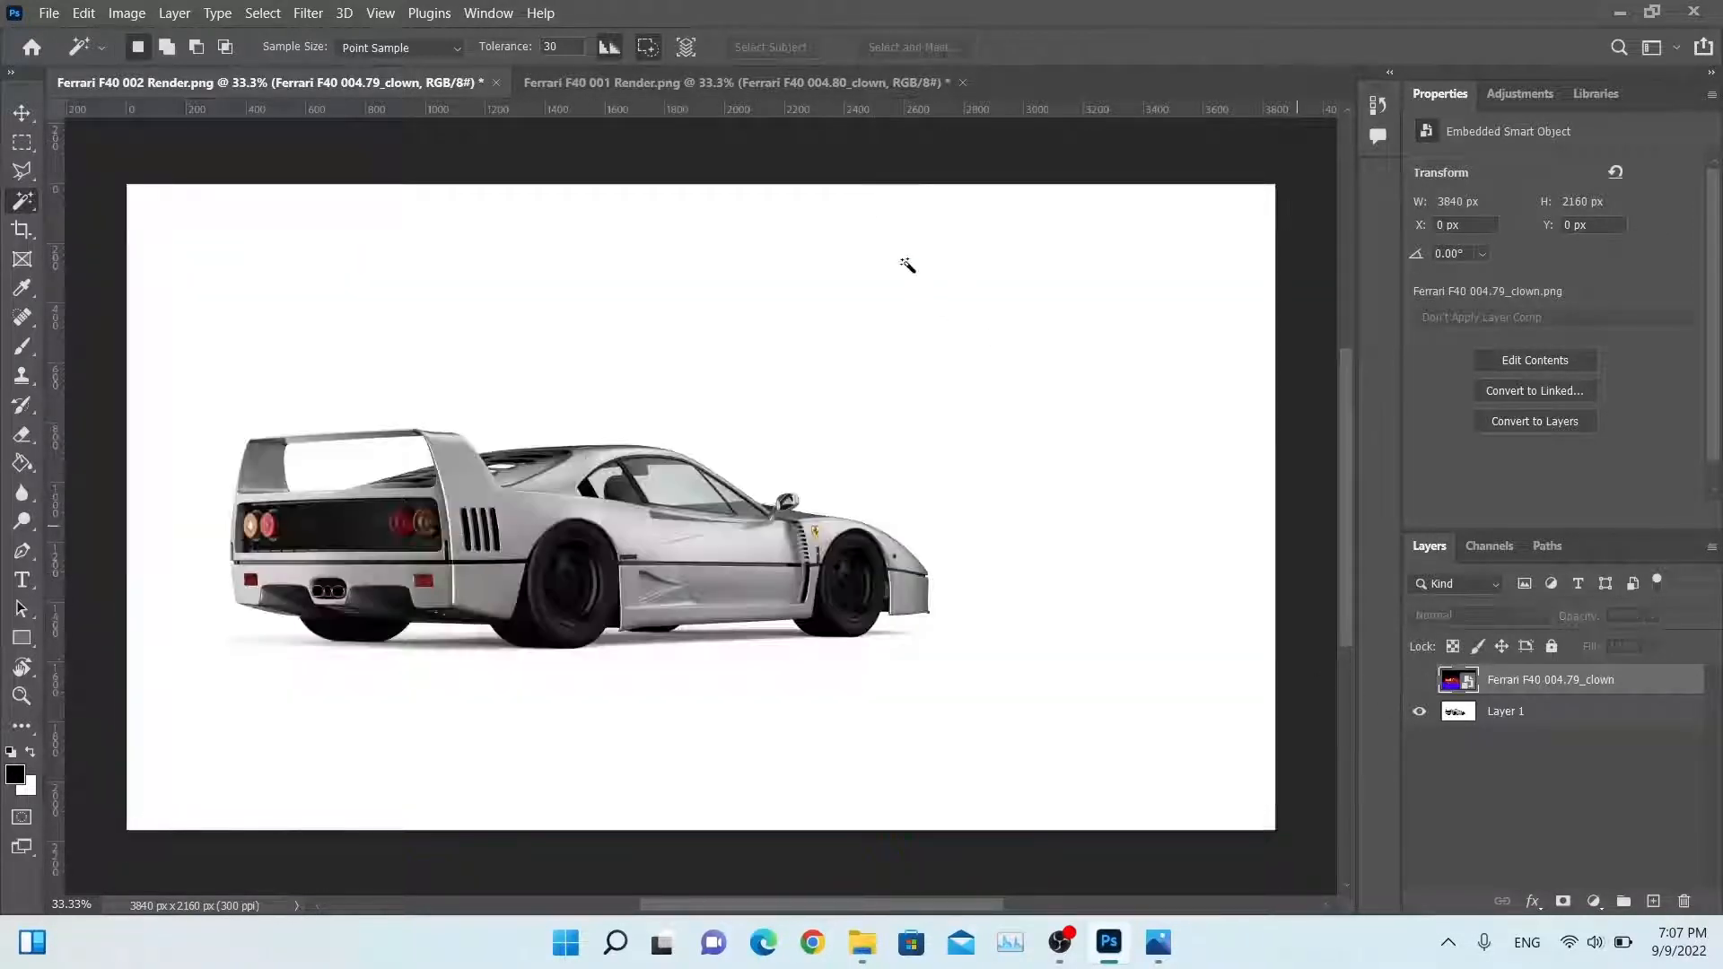
Step: Select the background and floor around the car in Ferrari F40 001 Render using its clown layer, and copy that area with the shadow into Ferrari F40 002 Render
click(794, 90)
click(1037, 480)
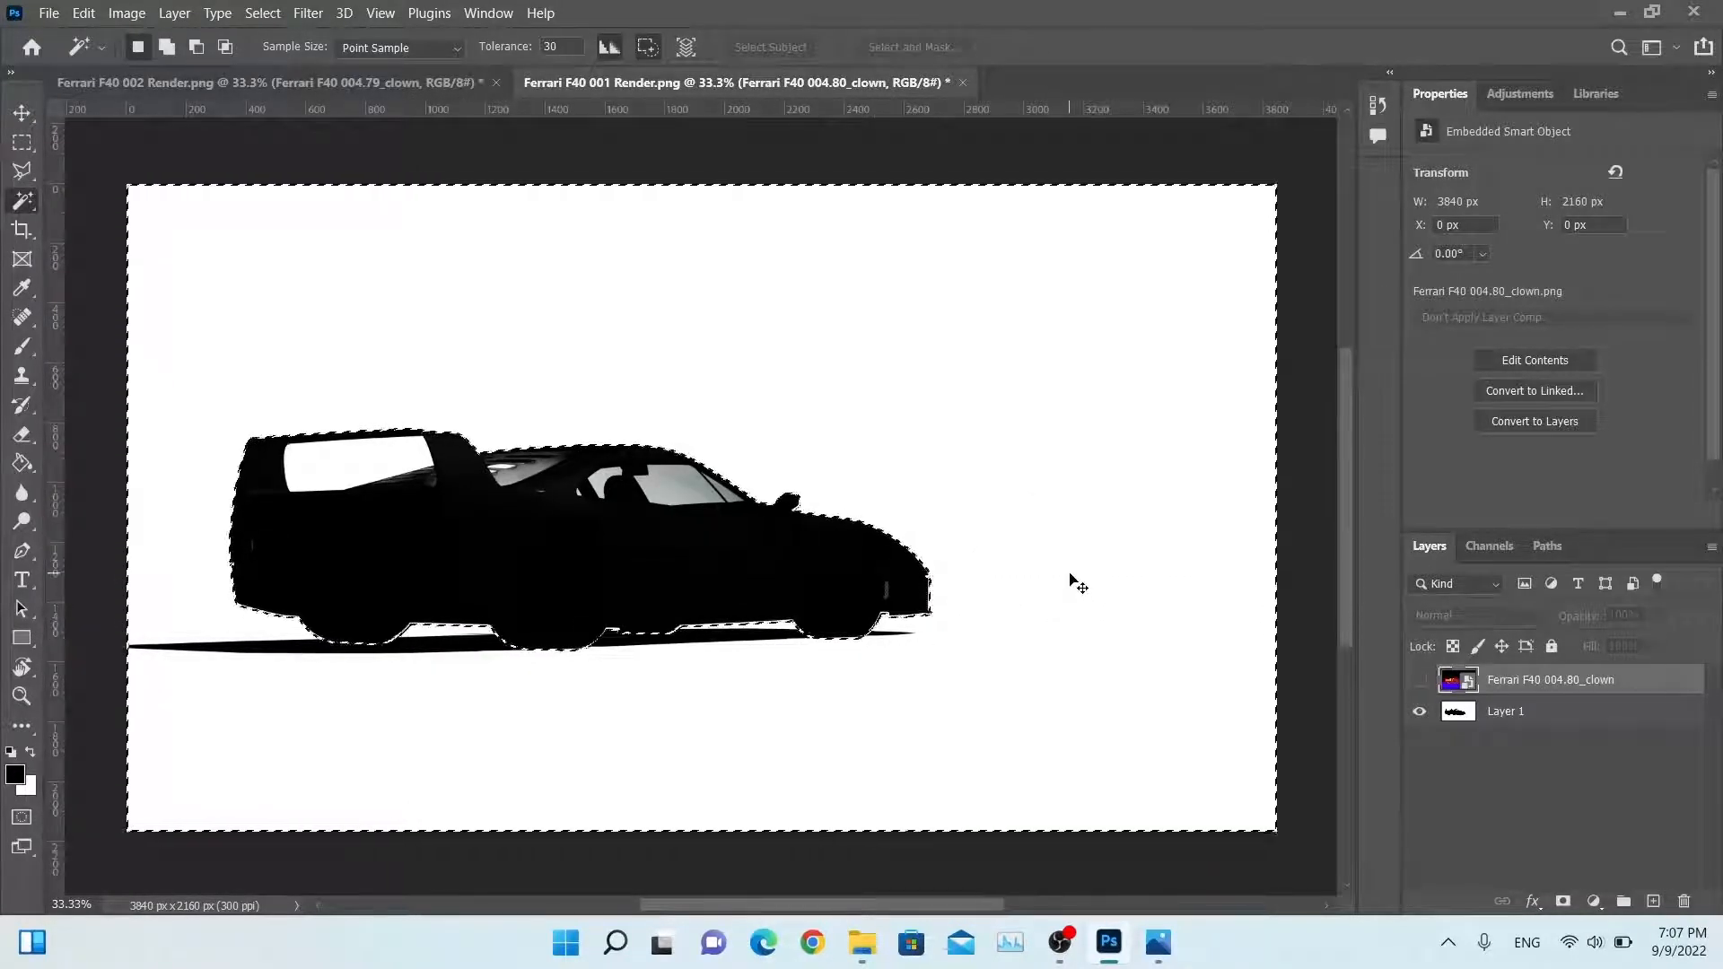
click(460, 90)
drag(949, 570, 941, 559)
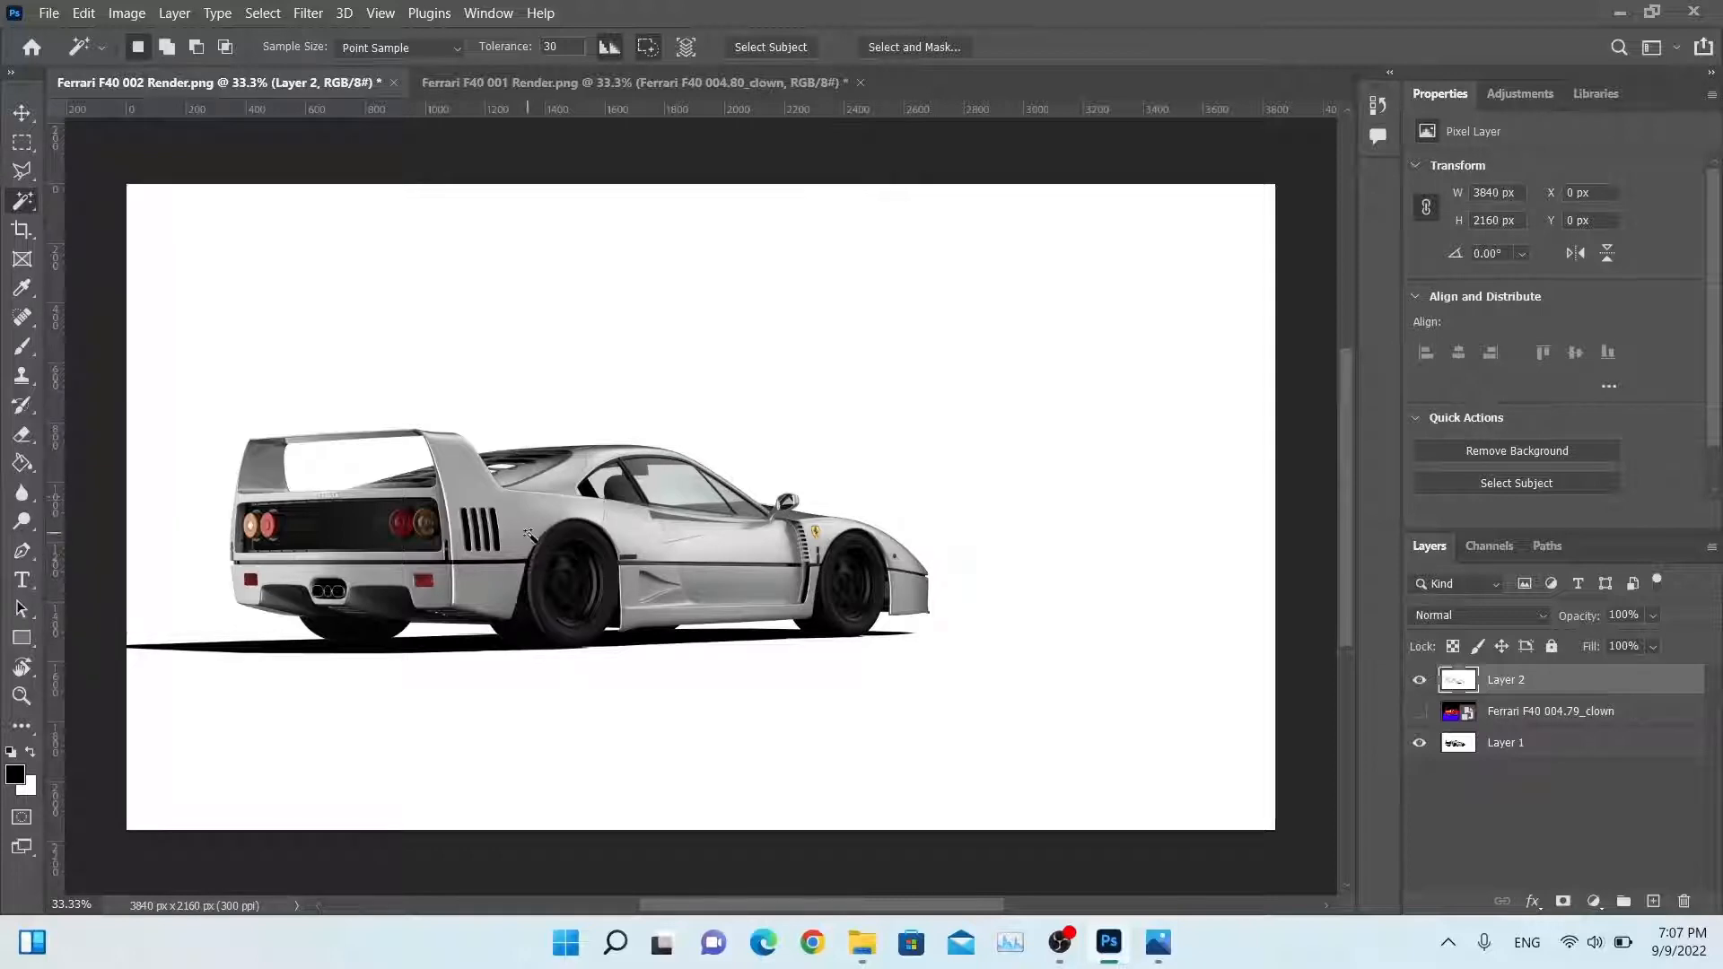
Step: Move the copied shadow layer below the 004.79_clown layer and close Ferrari F40 001 Render without saving
drag(1453, 683, 1477, 718)
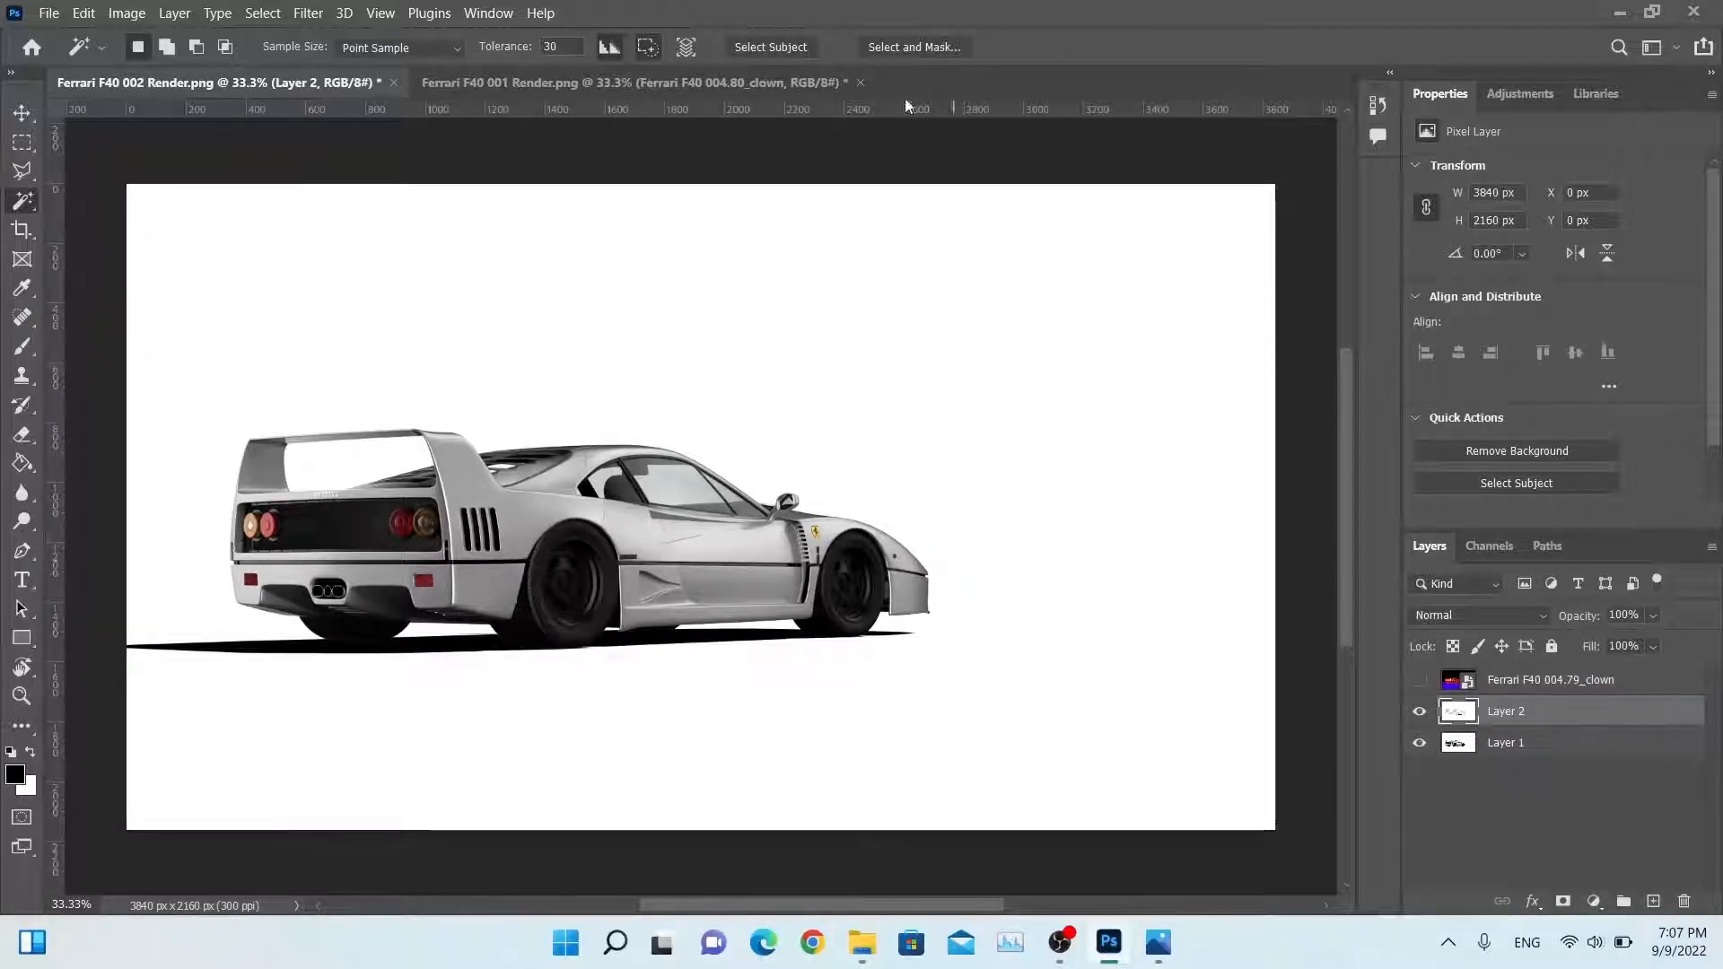
click(859, 82)
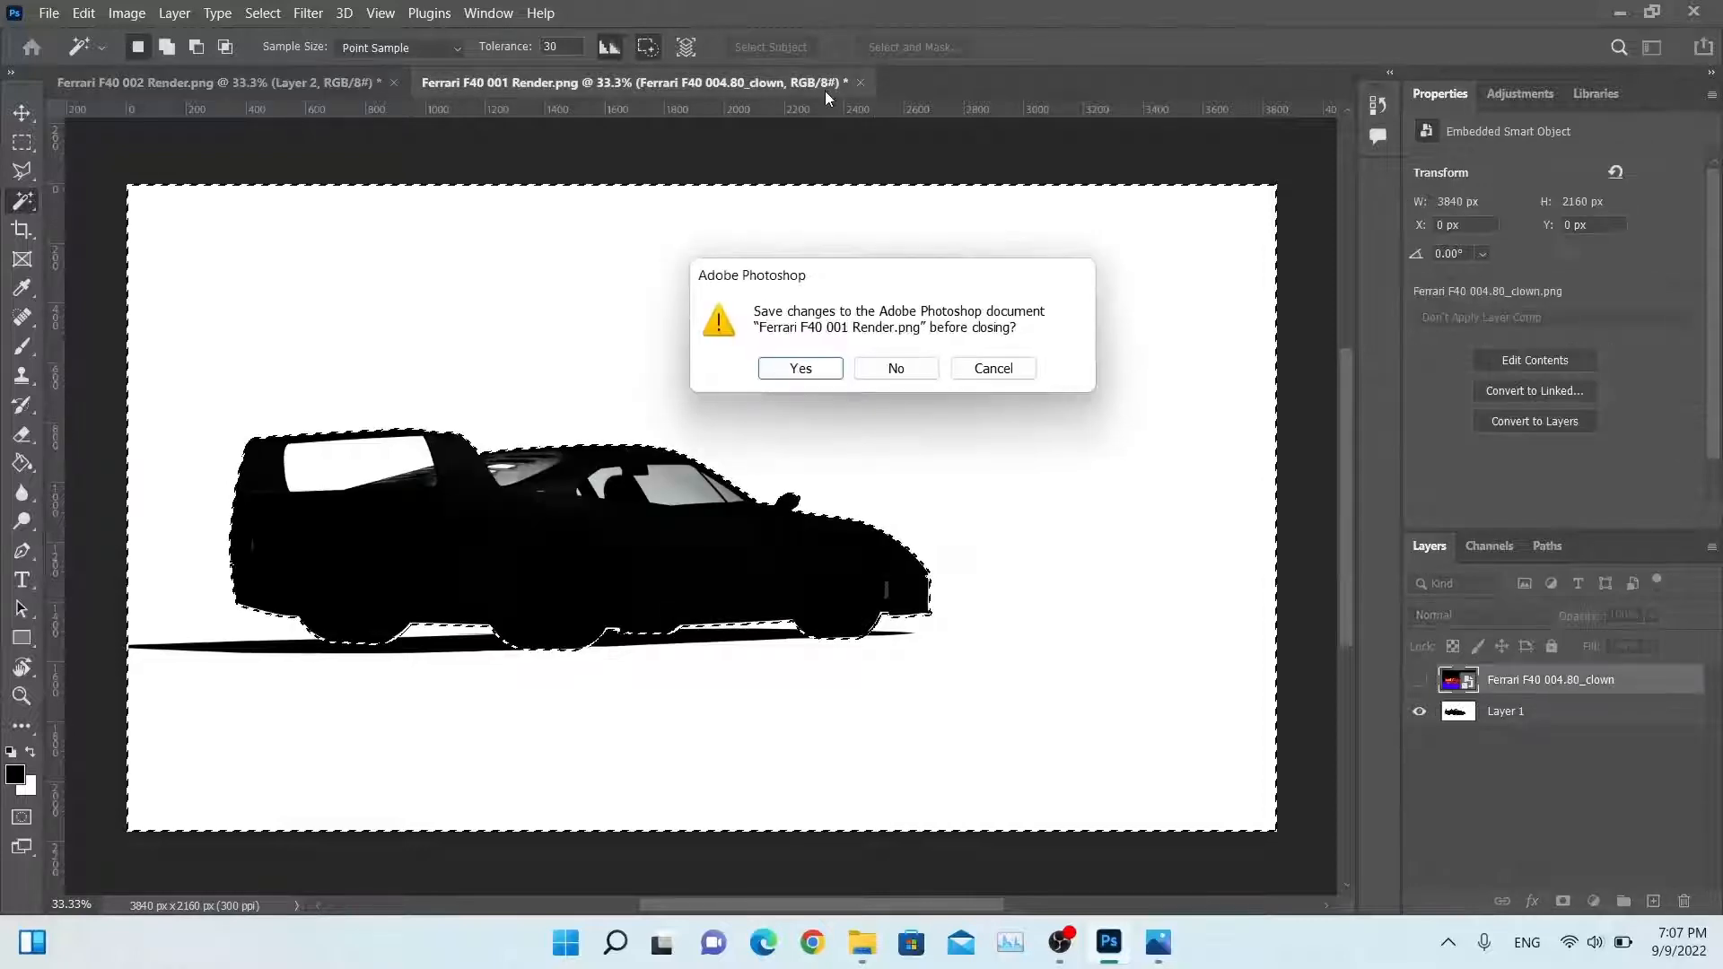
click(917, 368)
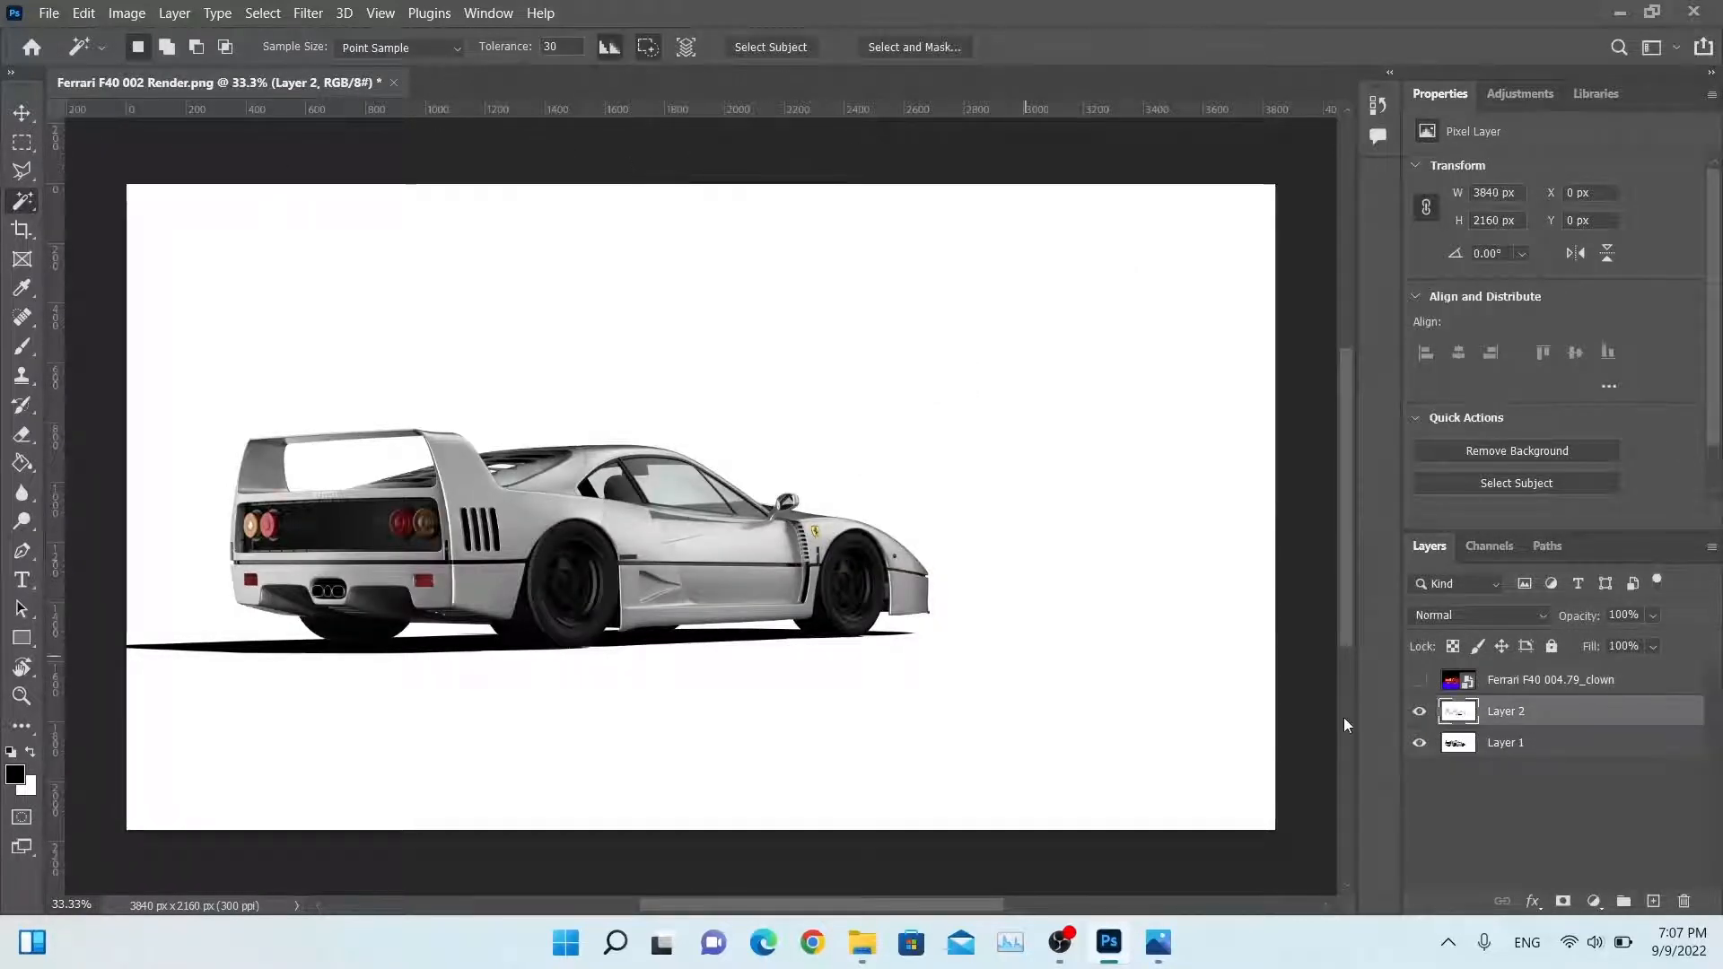
Step: Combine the shadow layer and the car render layer into one smart object and rasterize it
shift+click(1530, 747)
right_click(1534, 745)
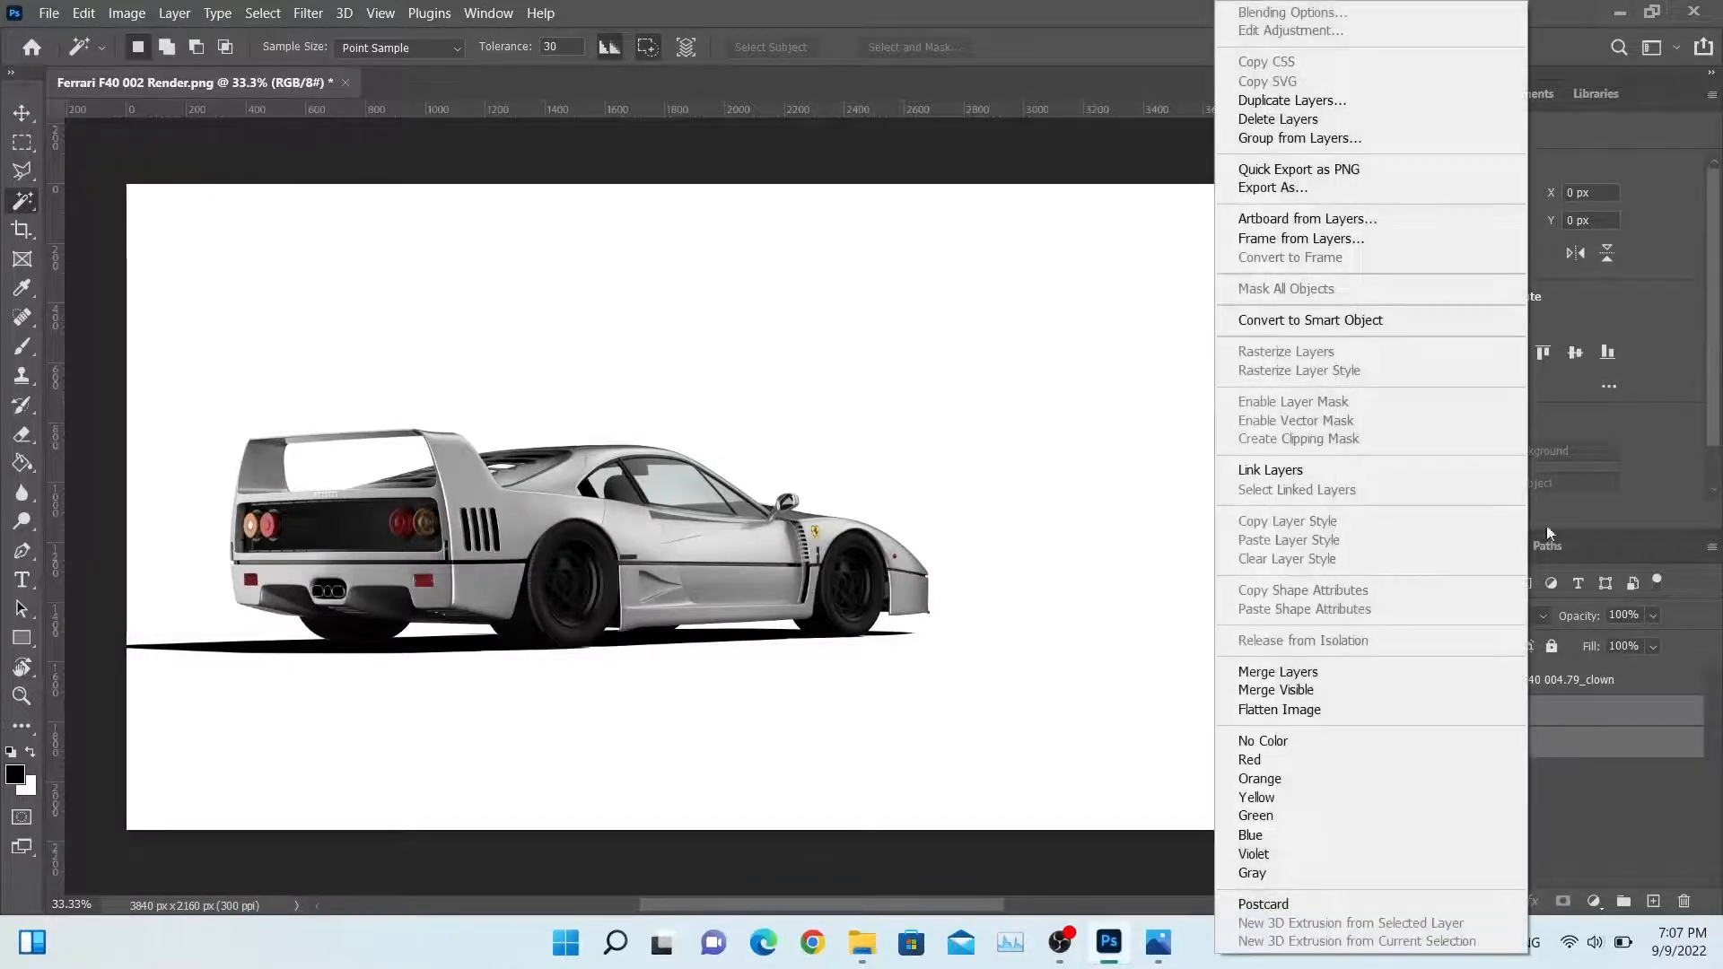
click(1343, 324)
right_click(1553, 711)
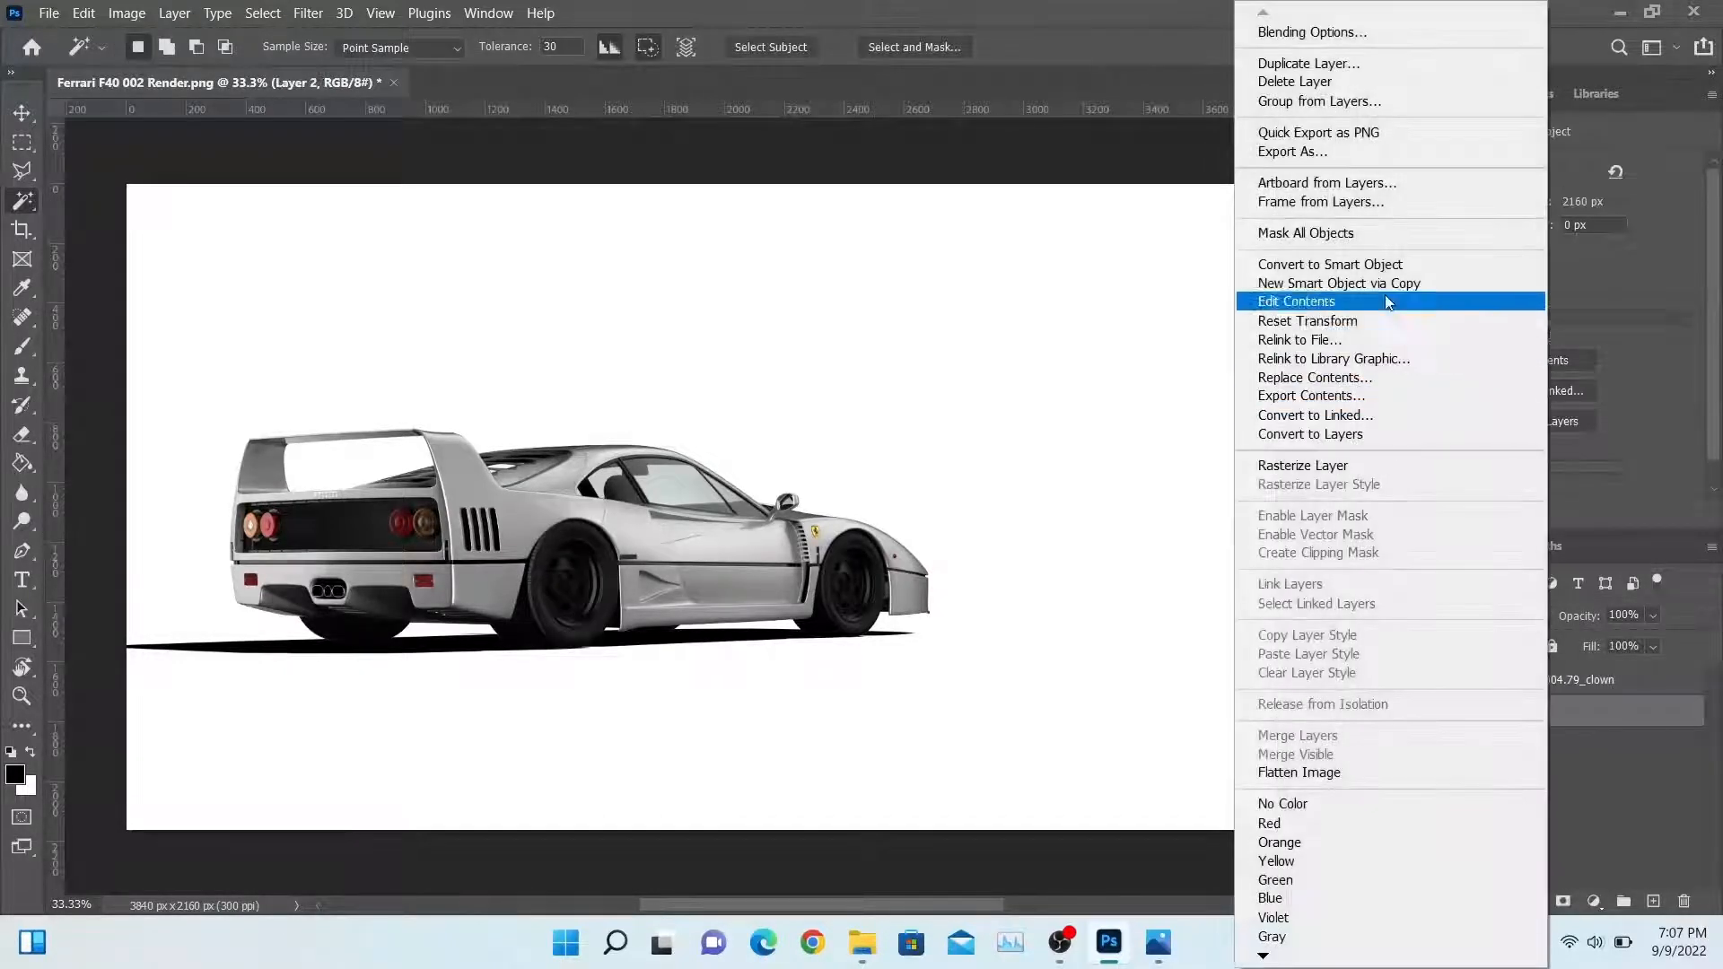
click(1362, 467)
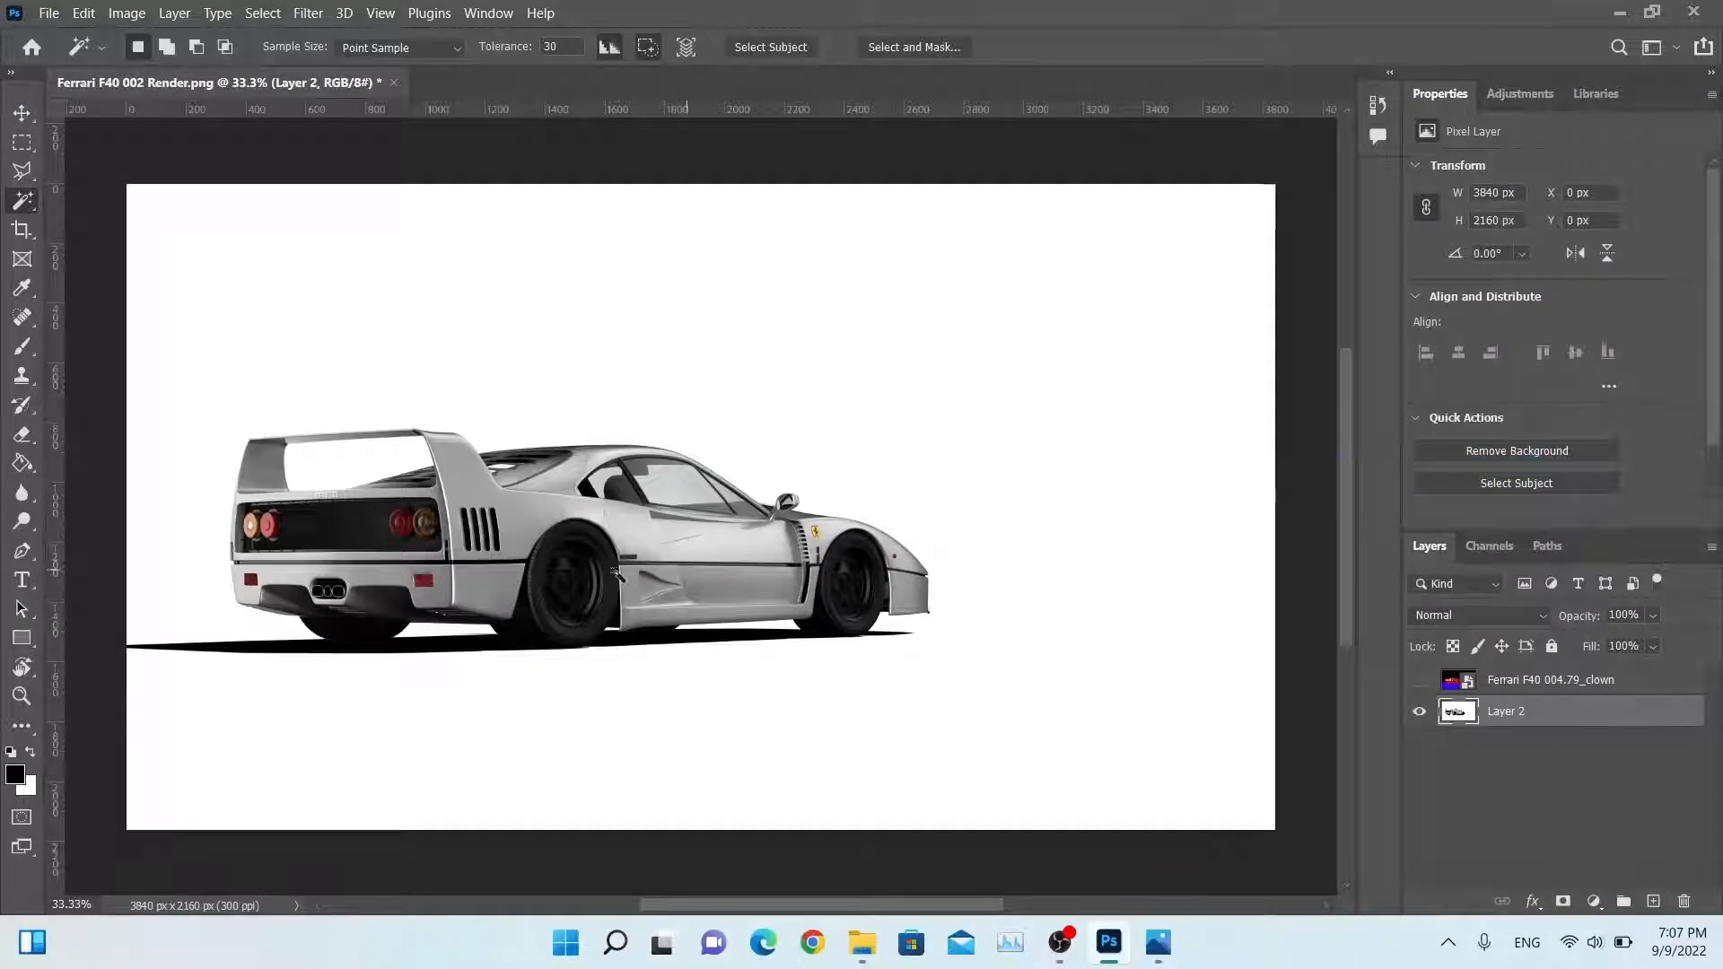
Step: Examine where the tyres meet the floor shadow along the car from the rear to the front wheel
alt+scroll(509, 649, up, 10)
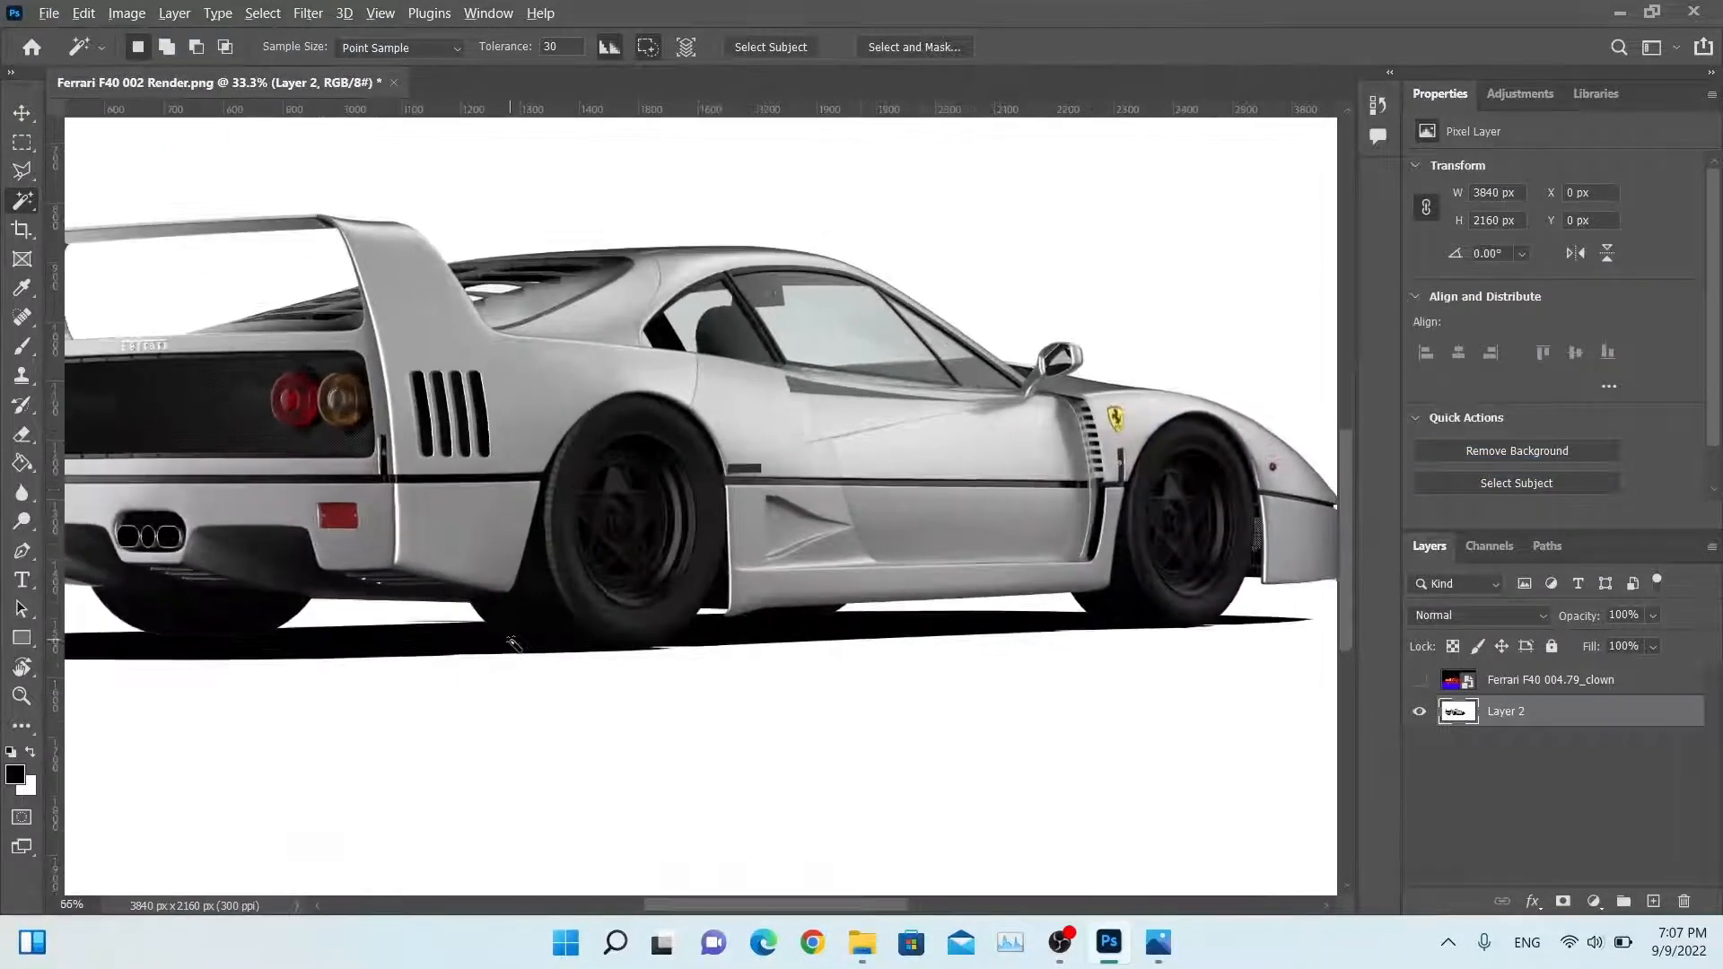
alt+scroll(519, 634, up, 2)
drag(496, 623, 1097, 424)
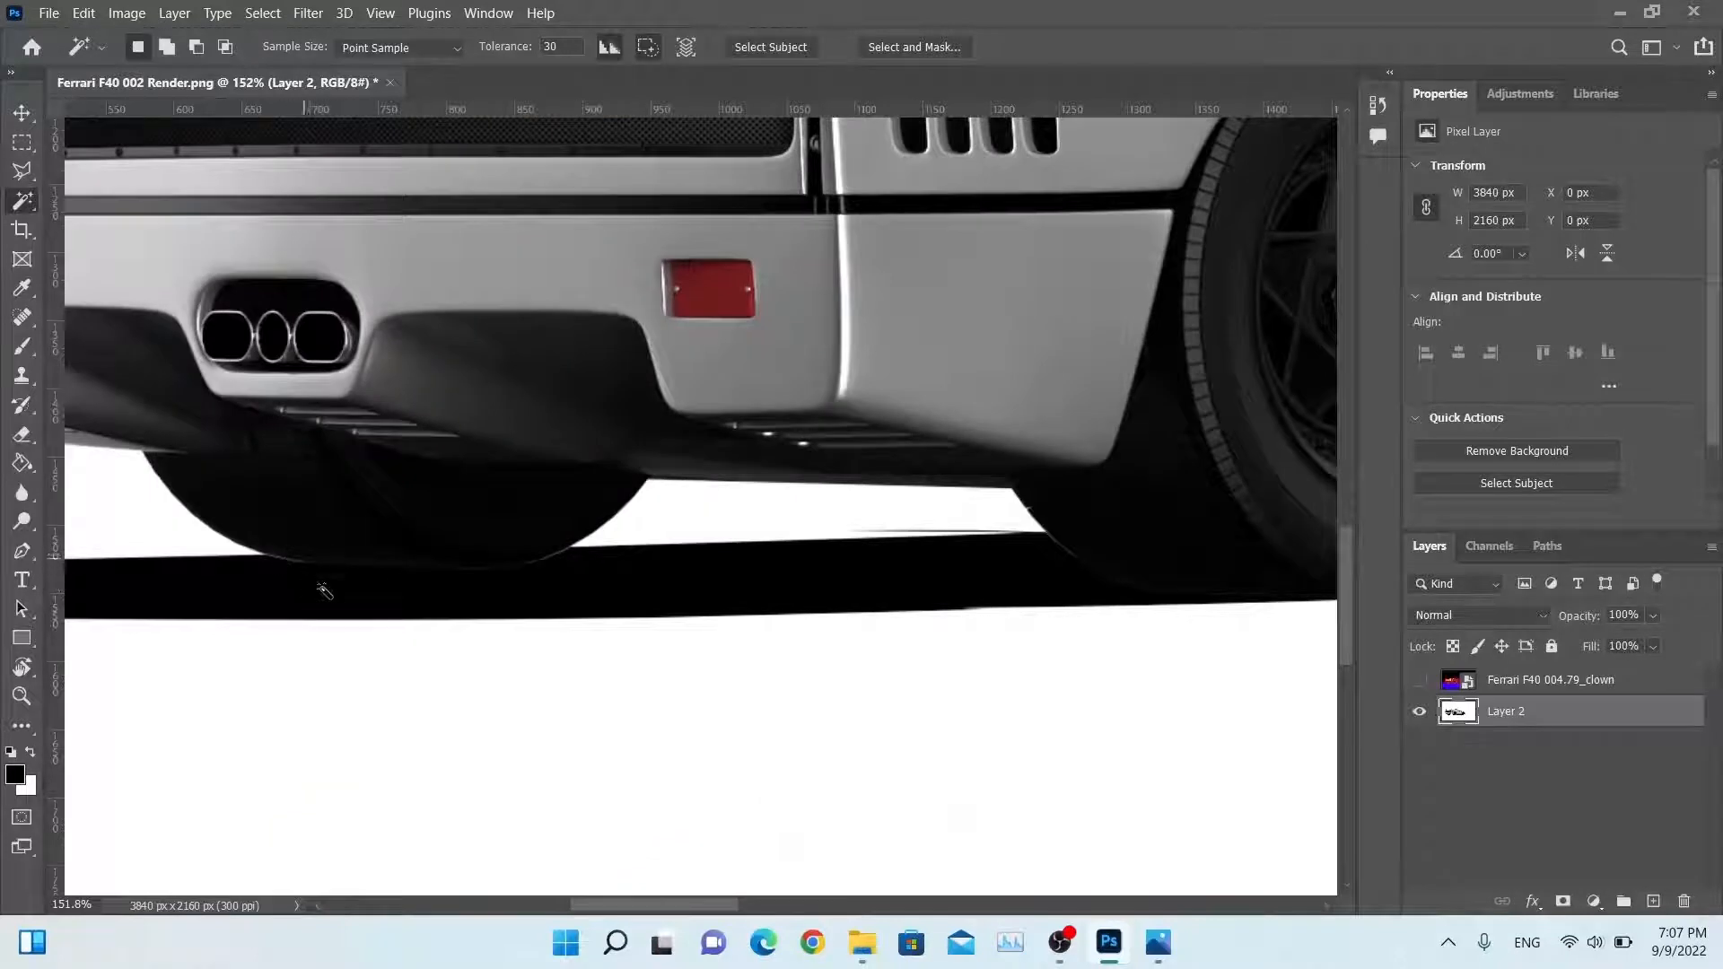
drag(792, 576, 468, 538)
alt+scroll(749, 531, up, 5)
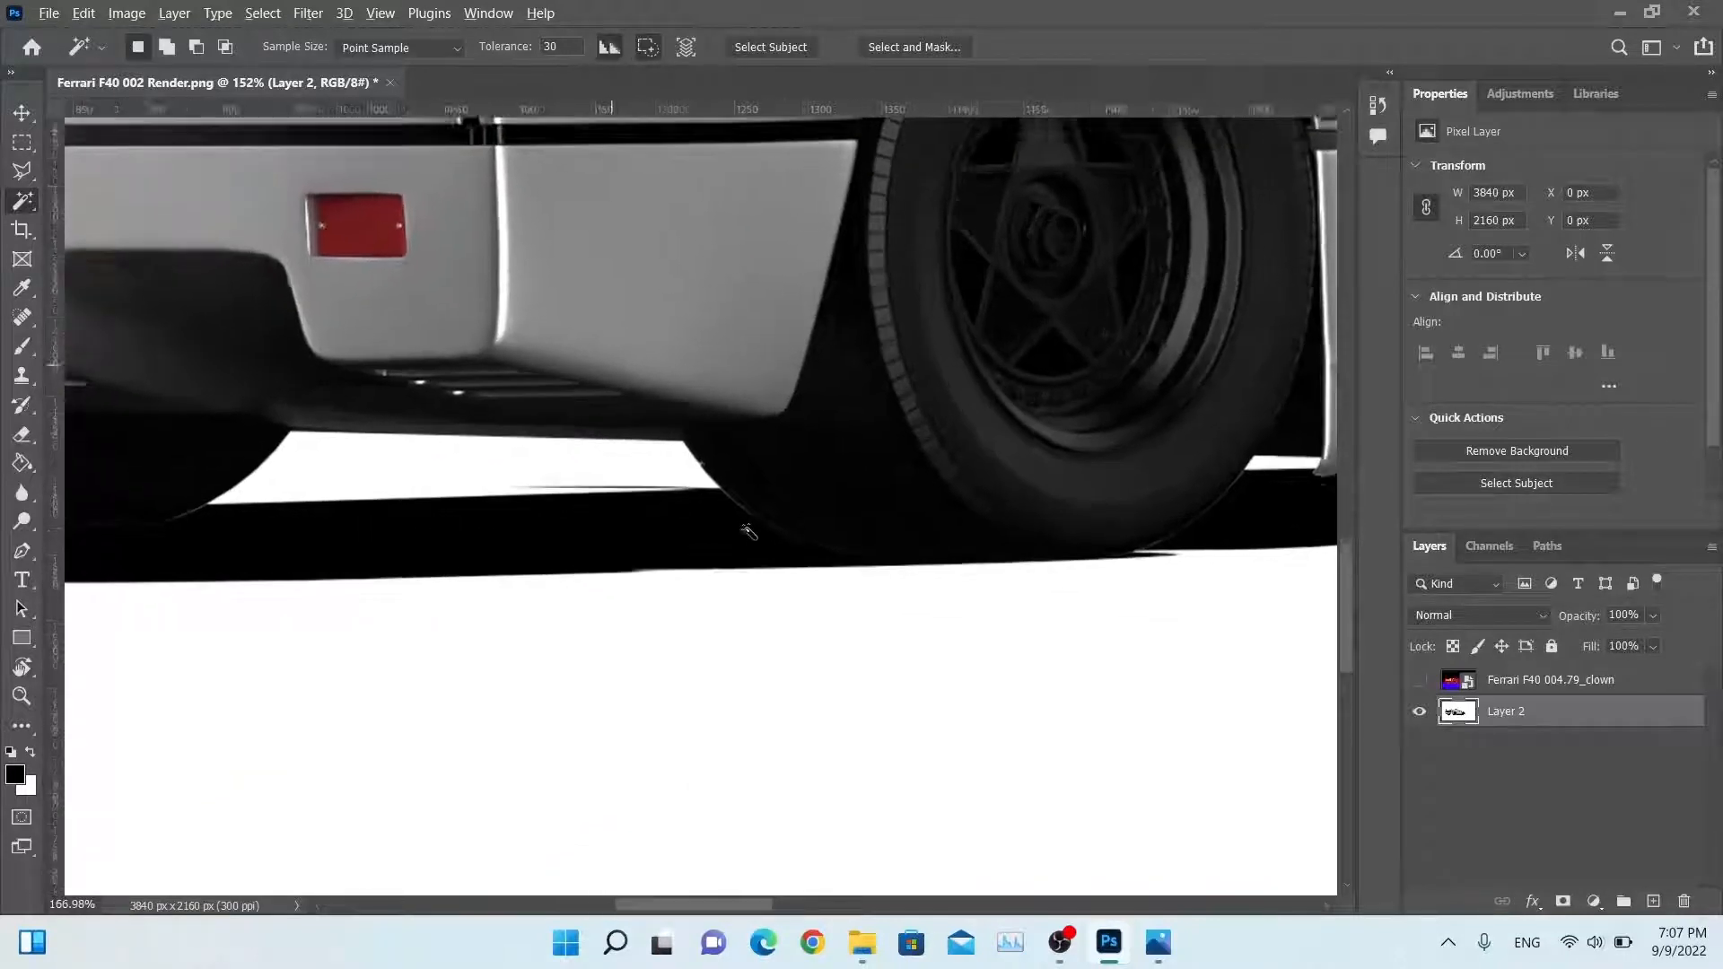
scroll(754, 520, up, 1)
drag(762, 496, 341, 467)
drag(1161, 488, 466, 546)
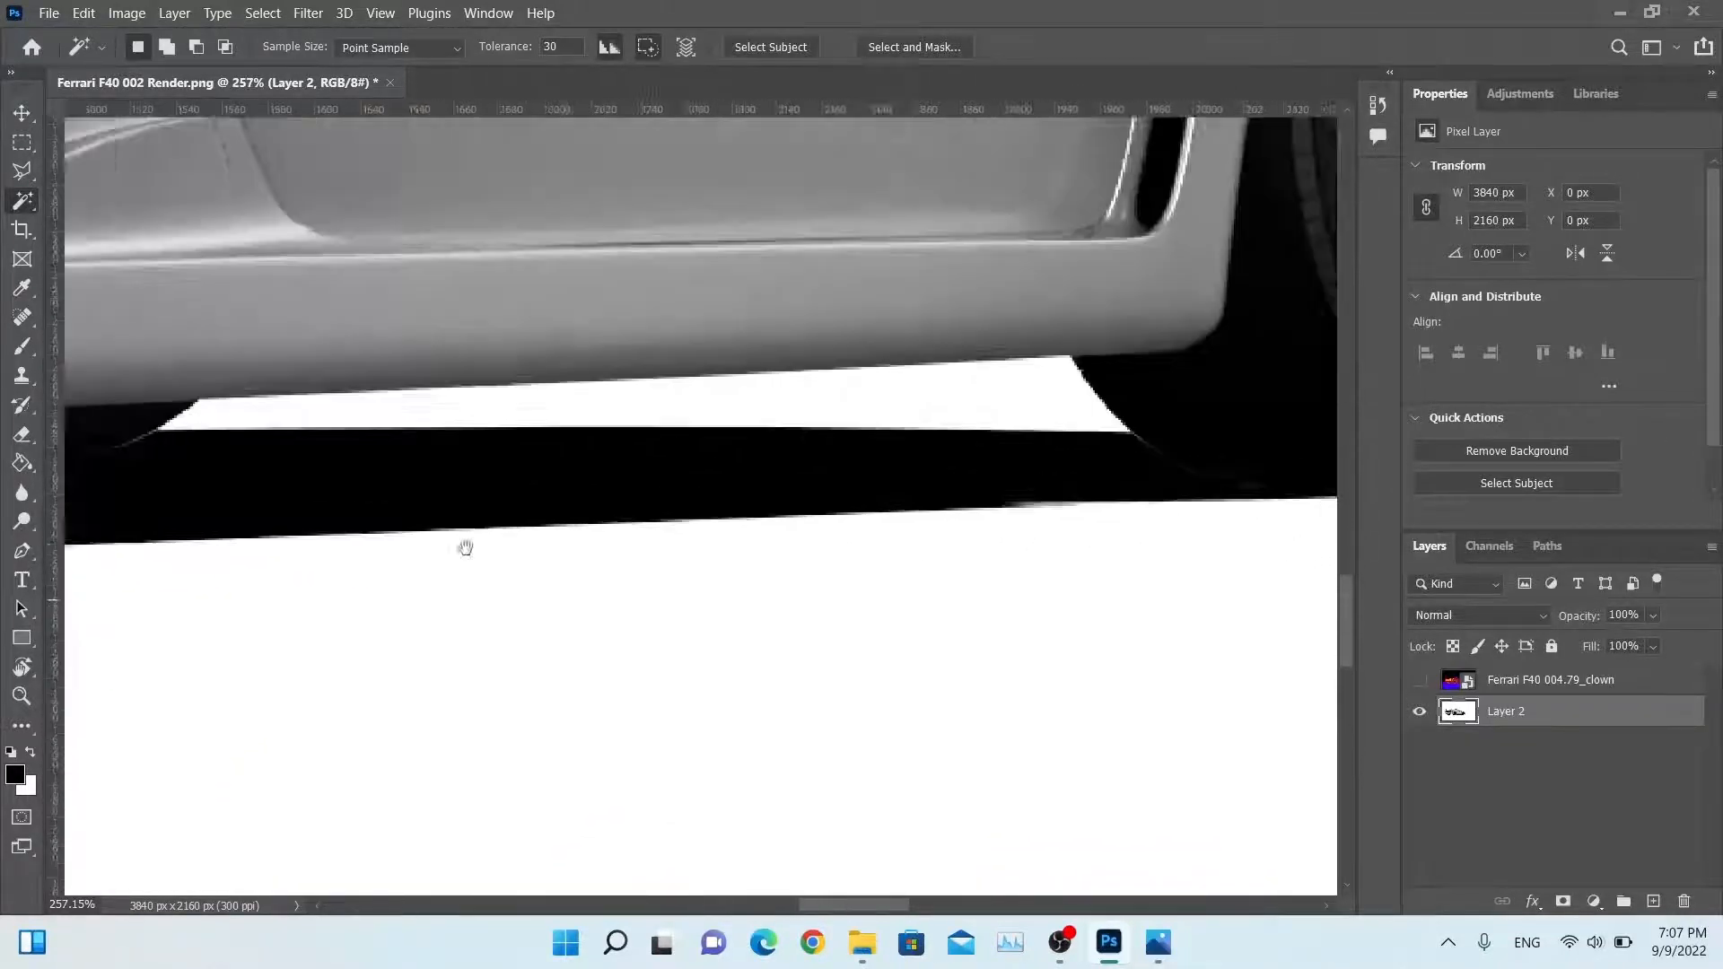
alt+scroll(762, 519, down, 3)
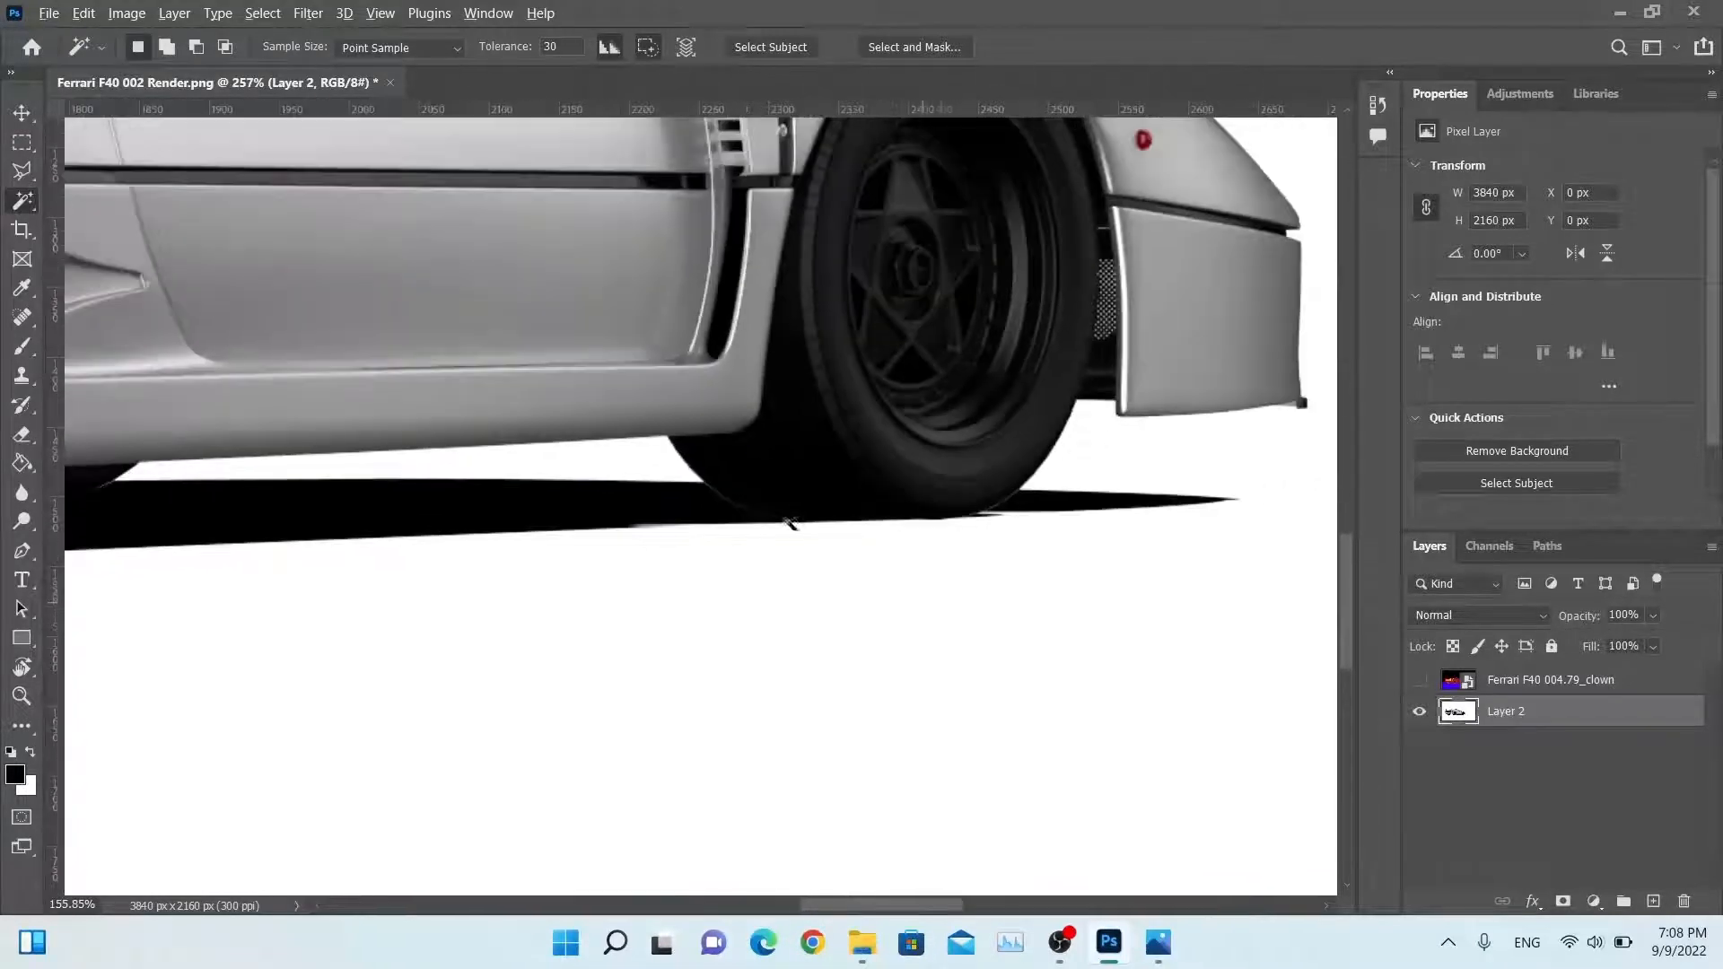
drag(534, 487, 678, 492)
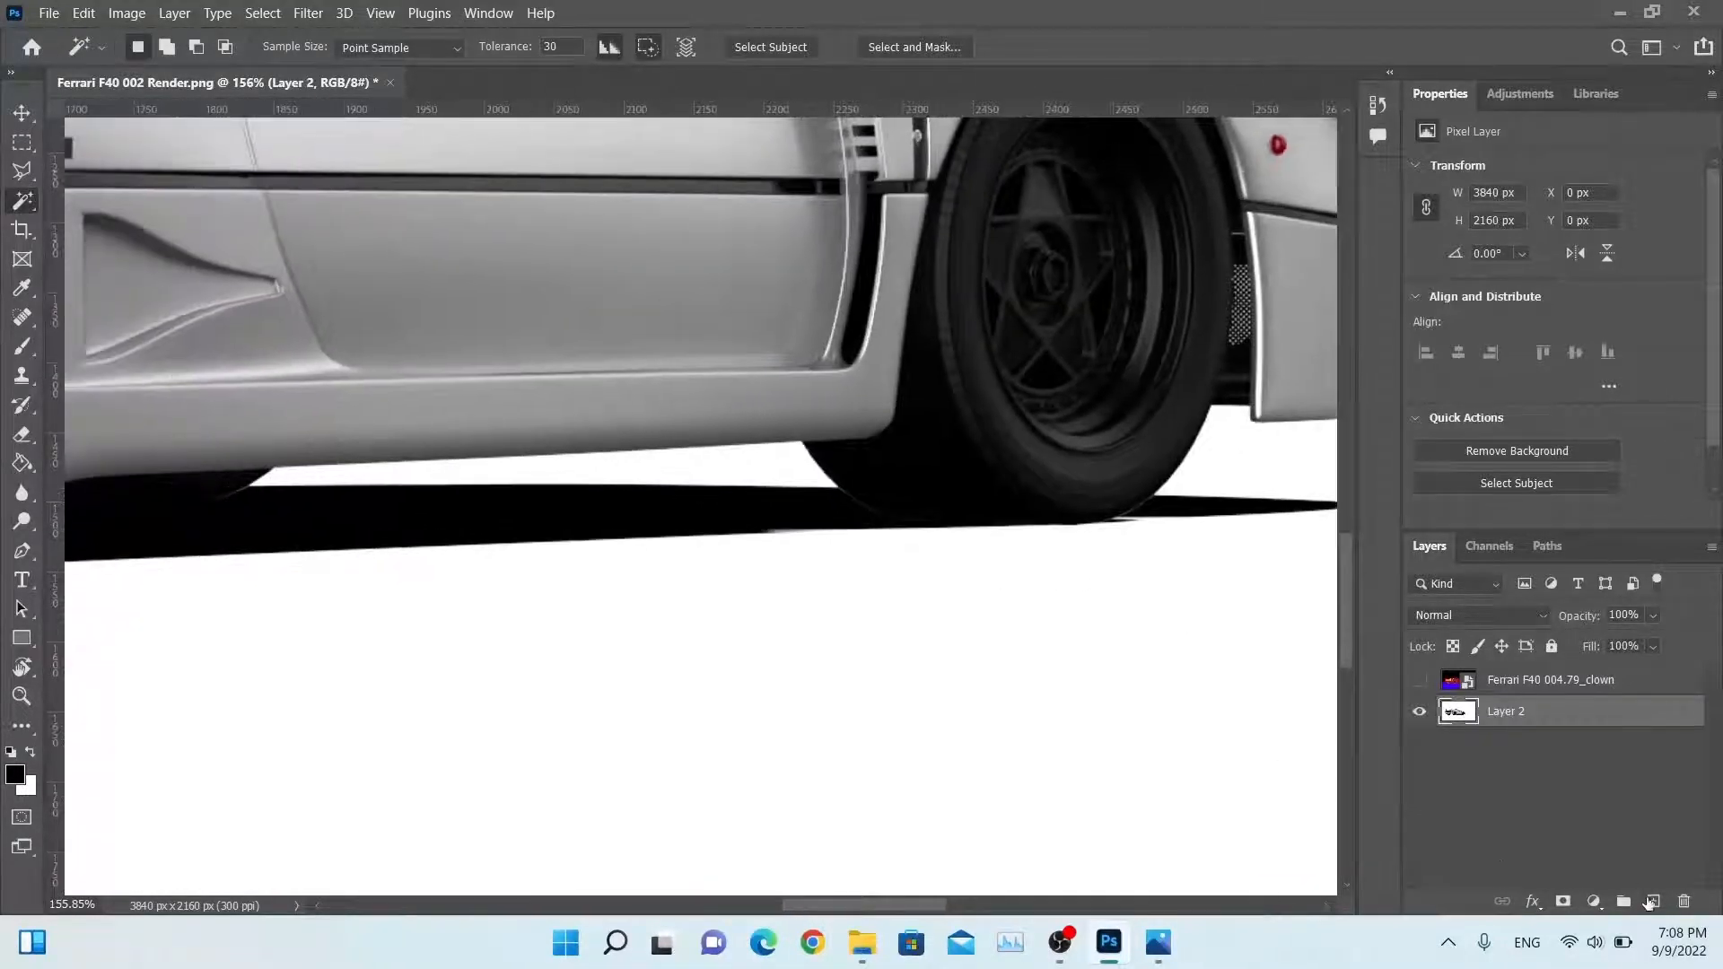
Step: Add a new layer above Layer 2 and paint over the light edge under the front tyre with a black 12 px brush
click(1654, 901)
alt+scroll(978, 498, up, 3)
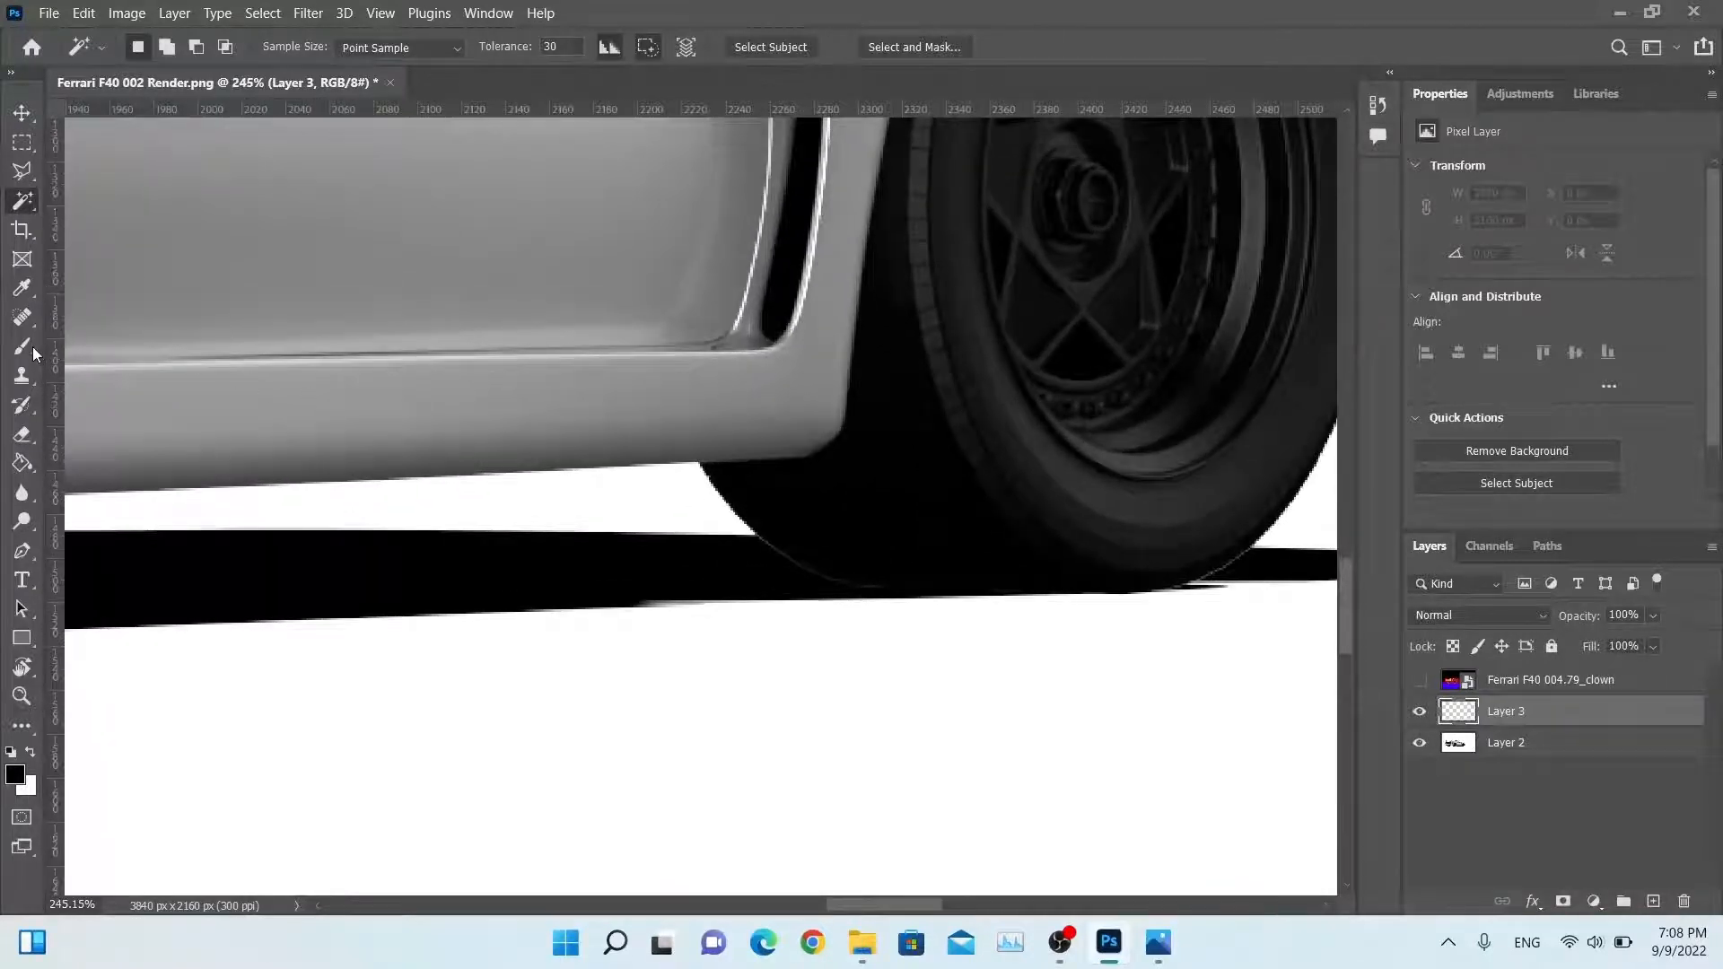
click(33, 350)
click(13, 770)
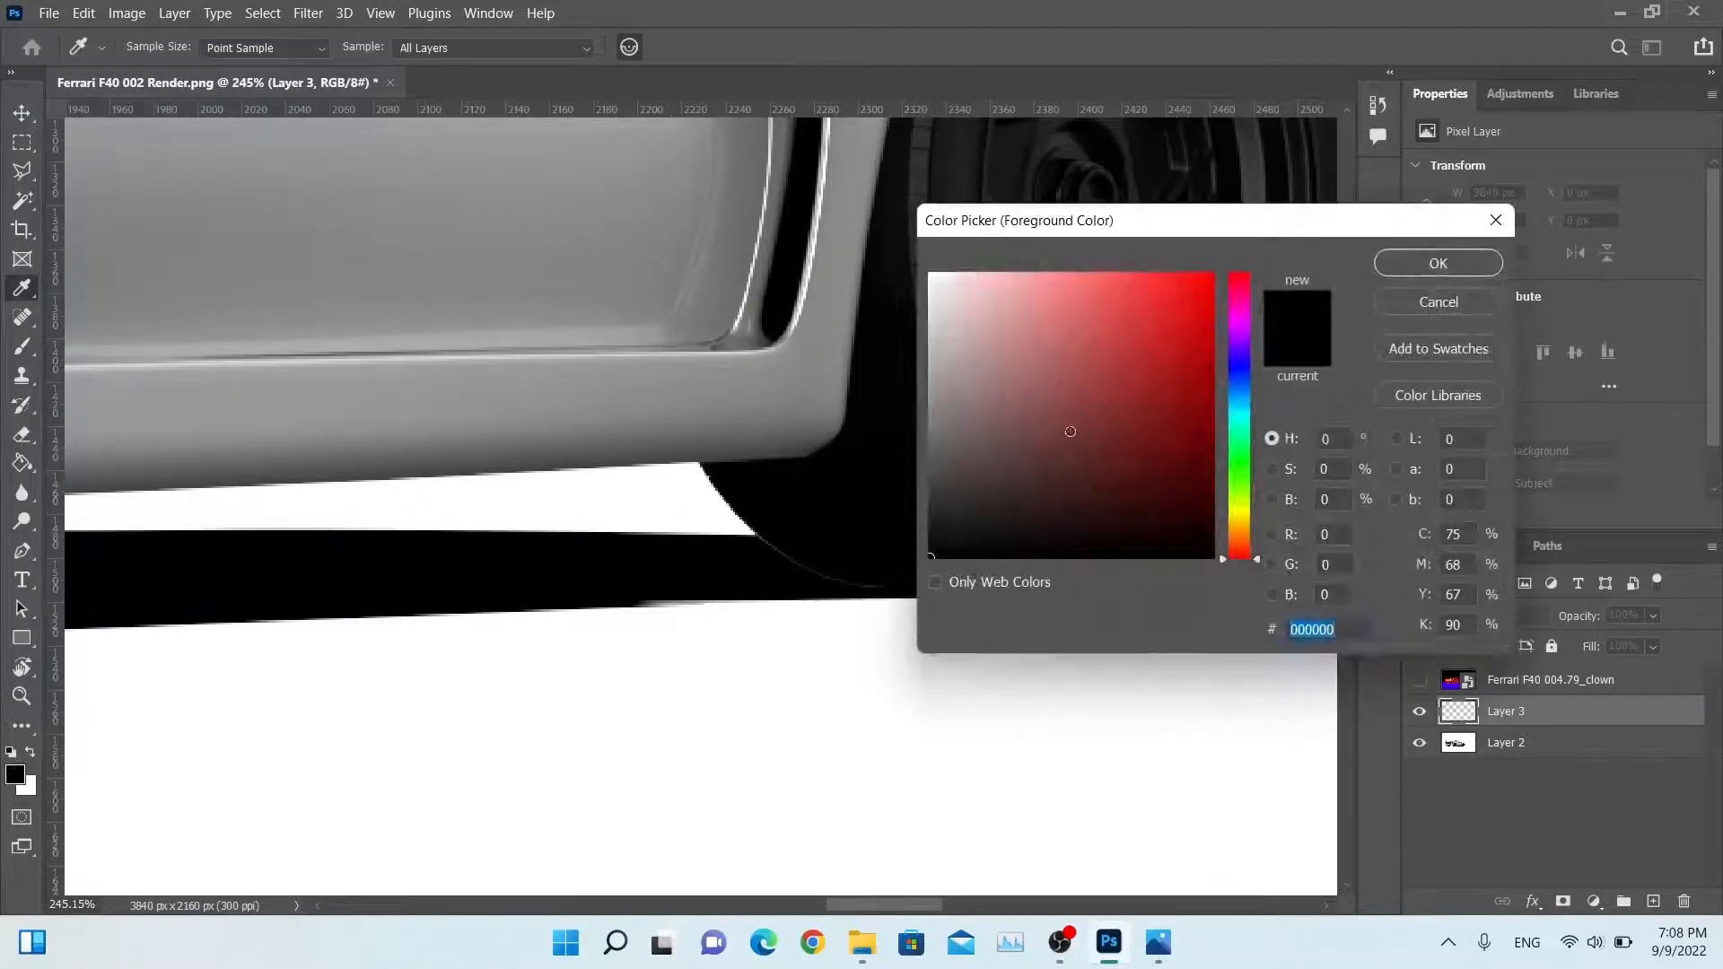
click(1437, 263)
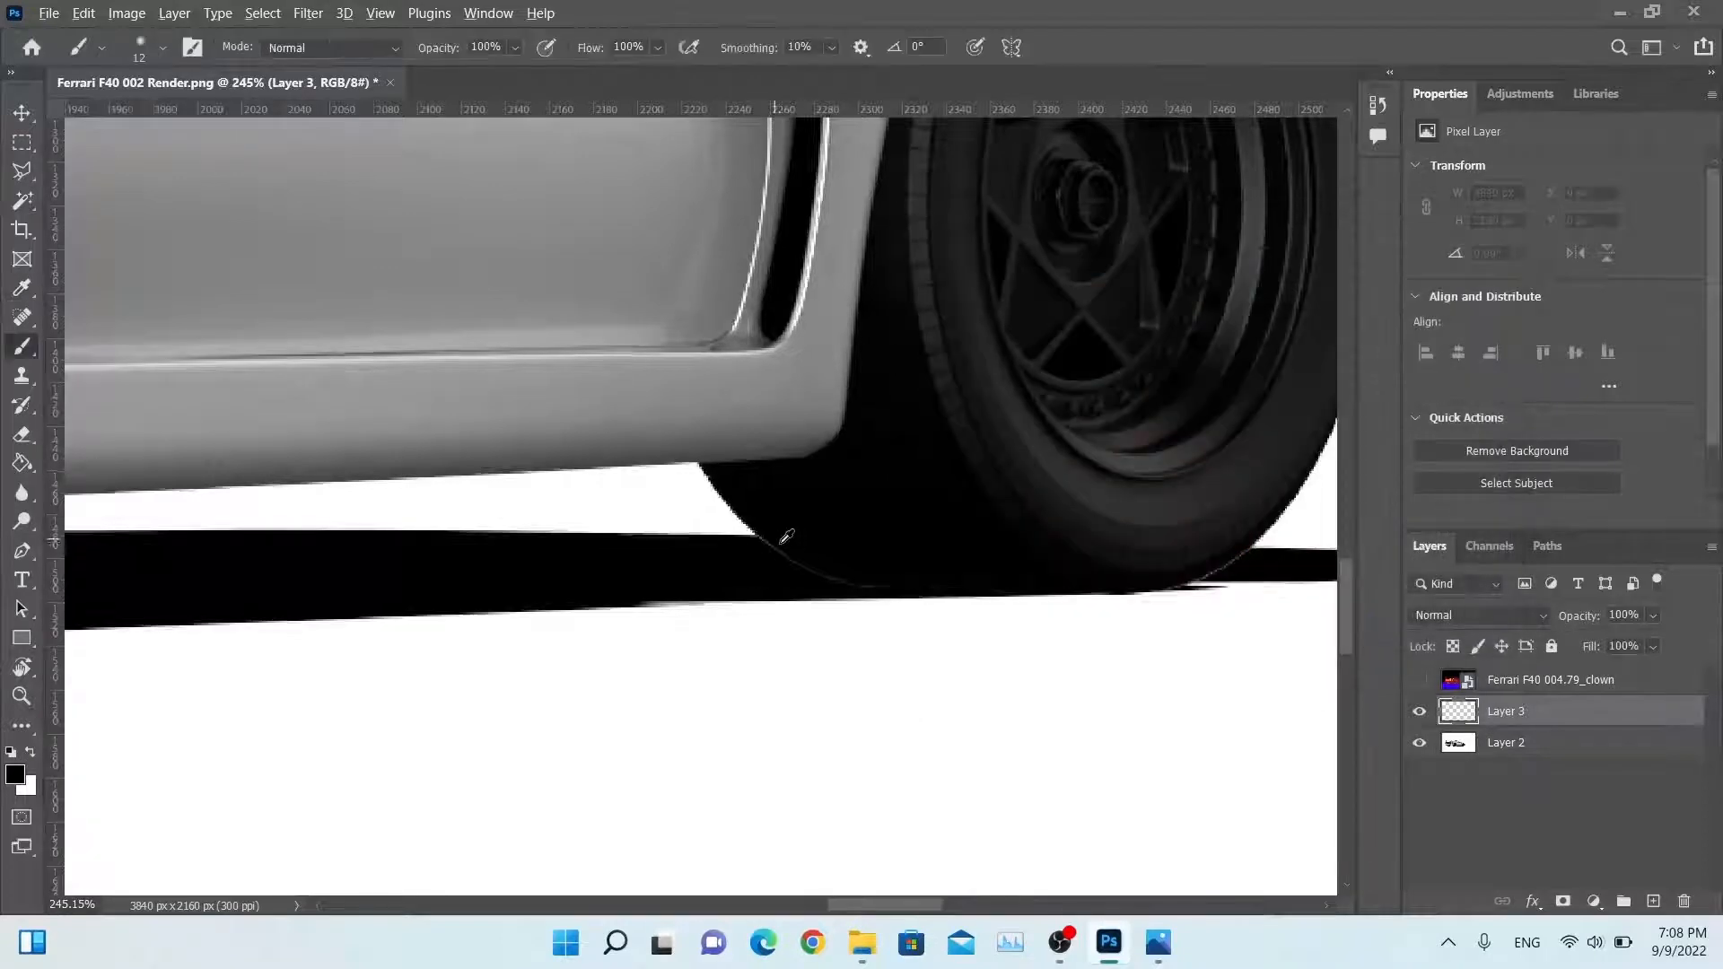
alt+scroll(795, 532, up, 3)
alt+scroll(794, 532, up, 4)
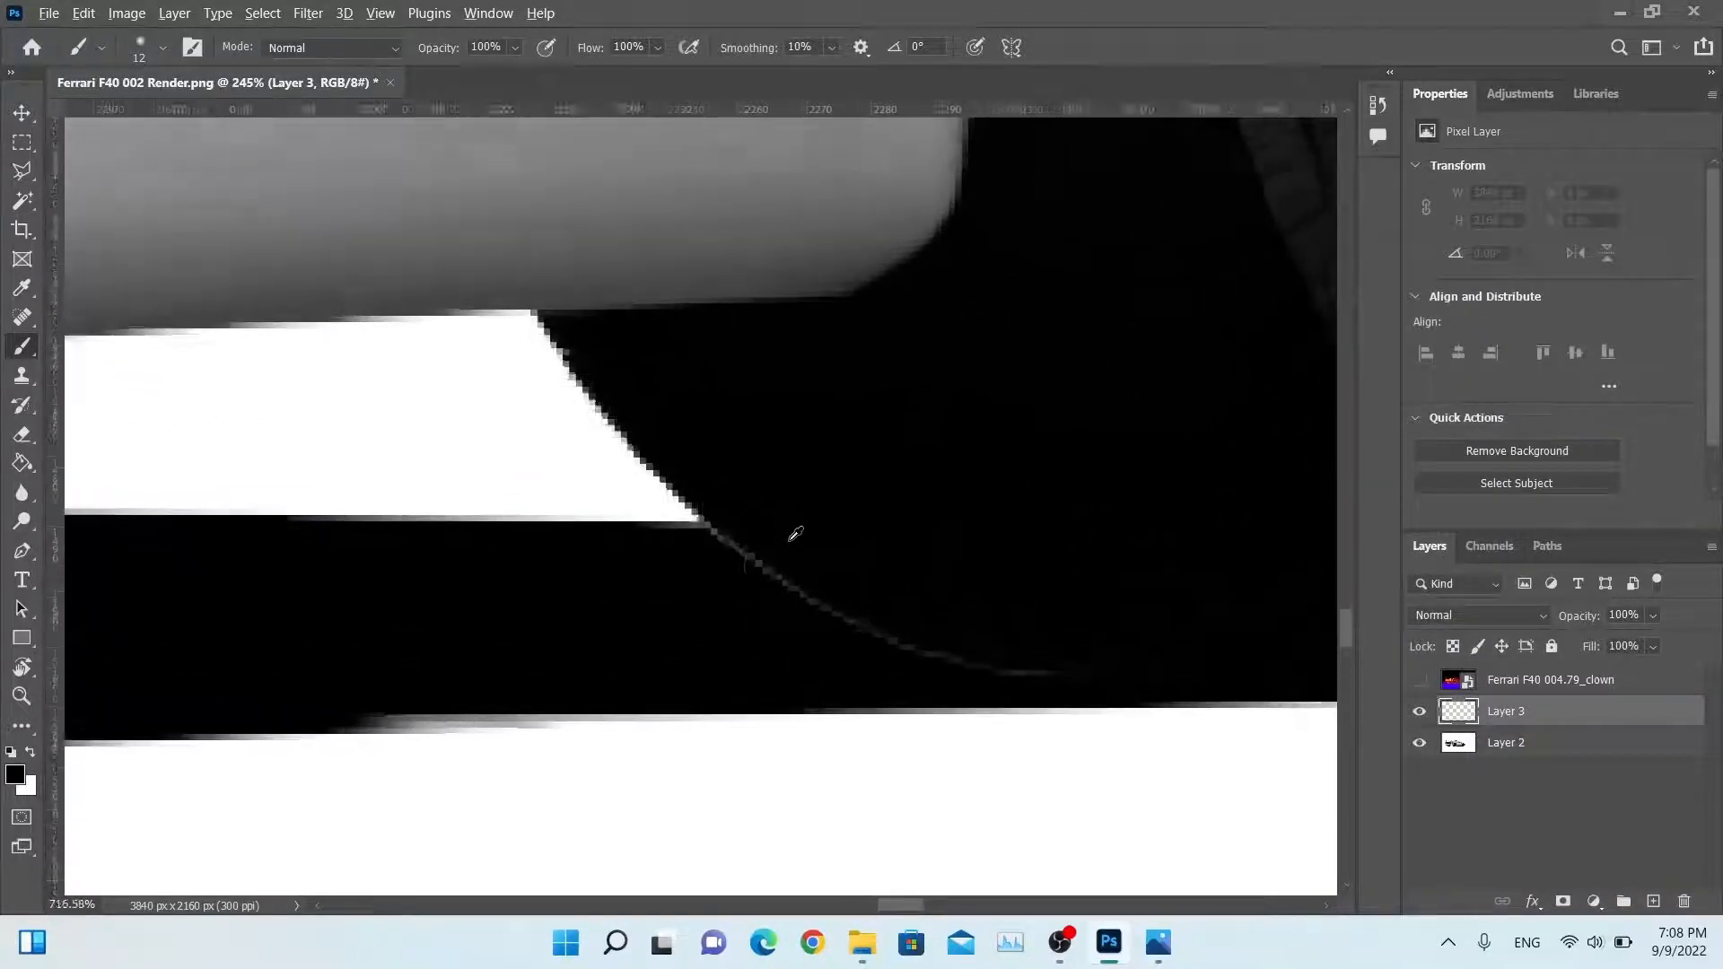
mouse_move(719, 635)
mouse_down()
mouse_move(781, 677)
mouse_move(1082, 743)
mouse_up()
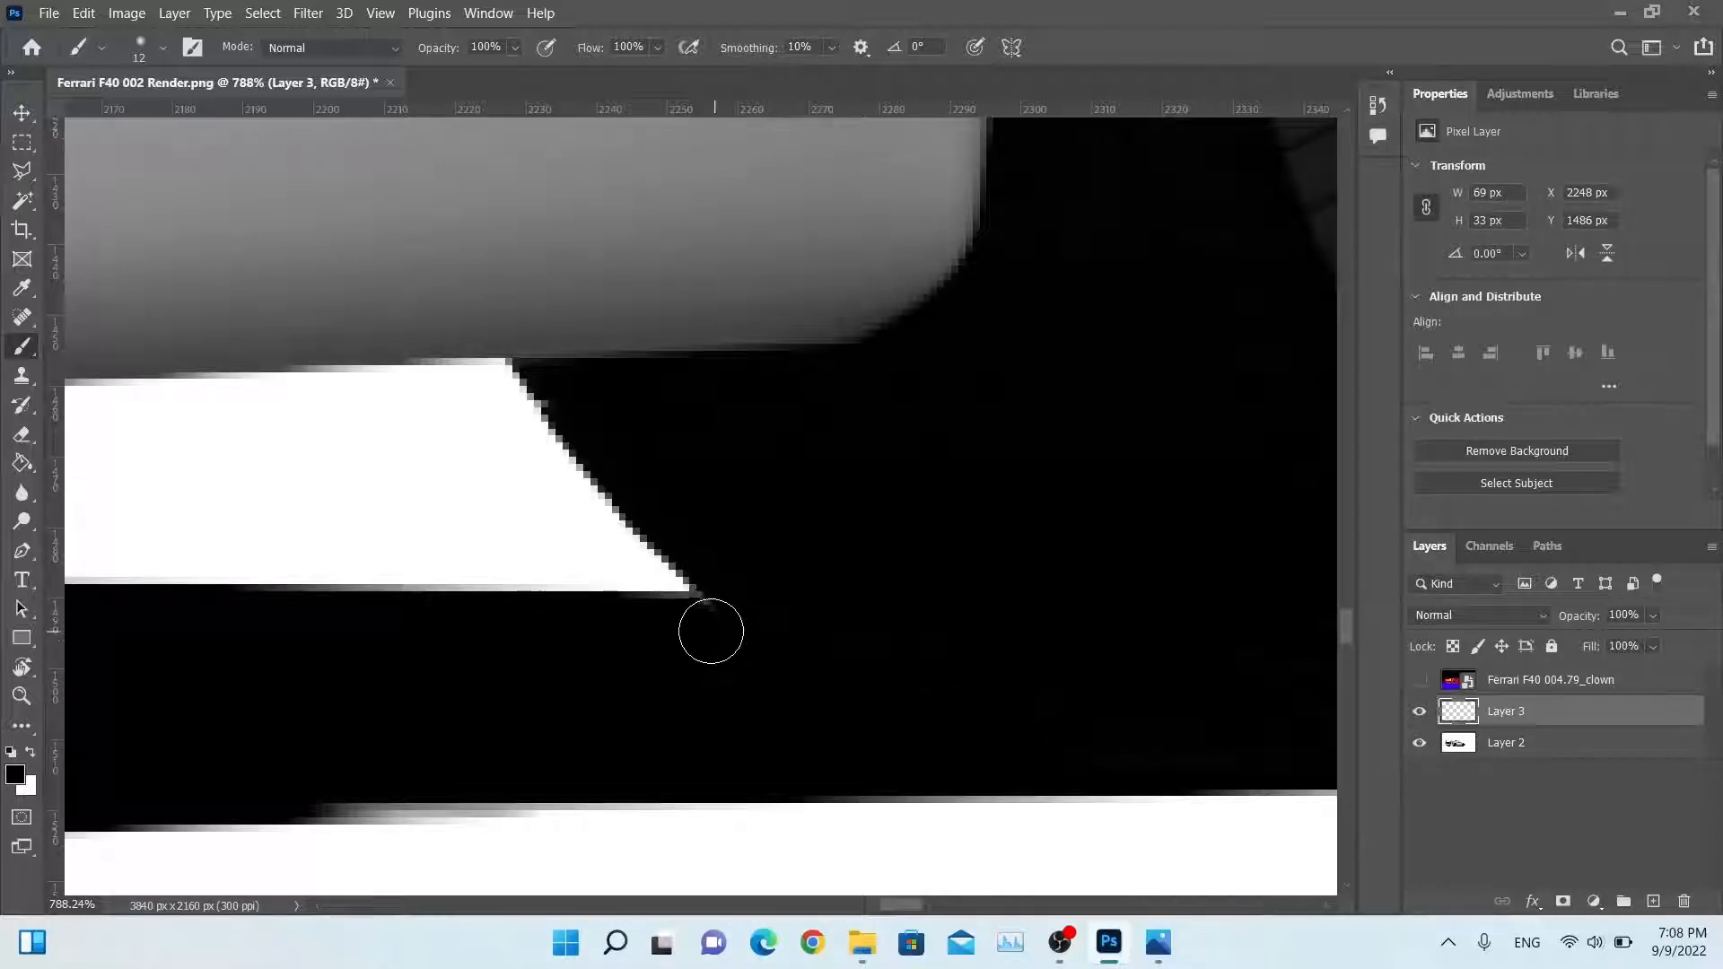
Step: Paint black over the light edge lines where the tyres meet the shadow between the front and near rear wheels
mouse_move(934, 638)
mouse_down()
mouse_move(262, 334)
mouse_move(1100, 473)
mouse_up()
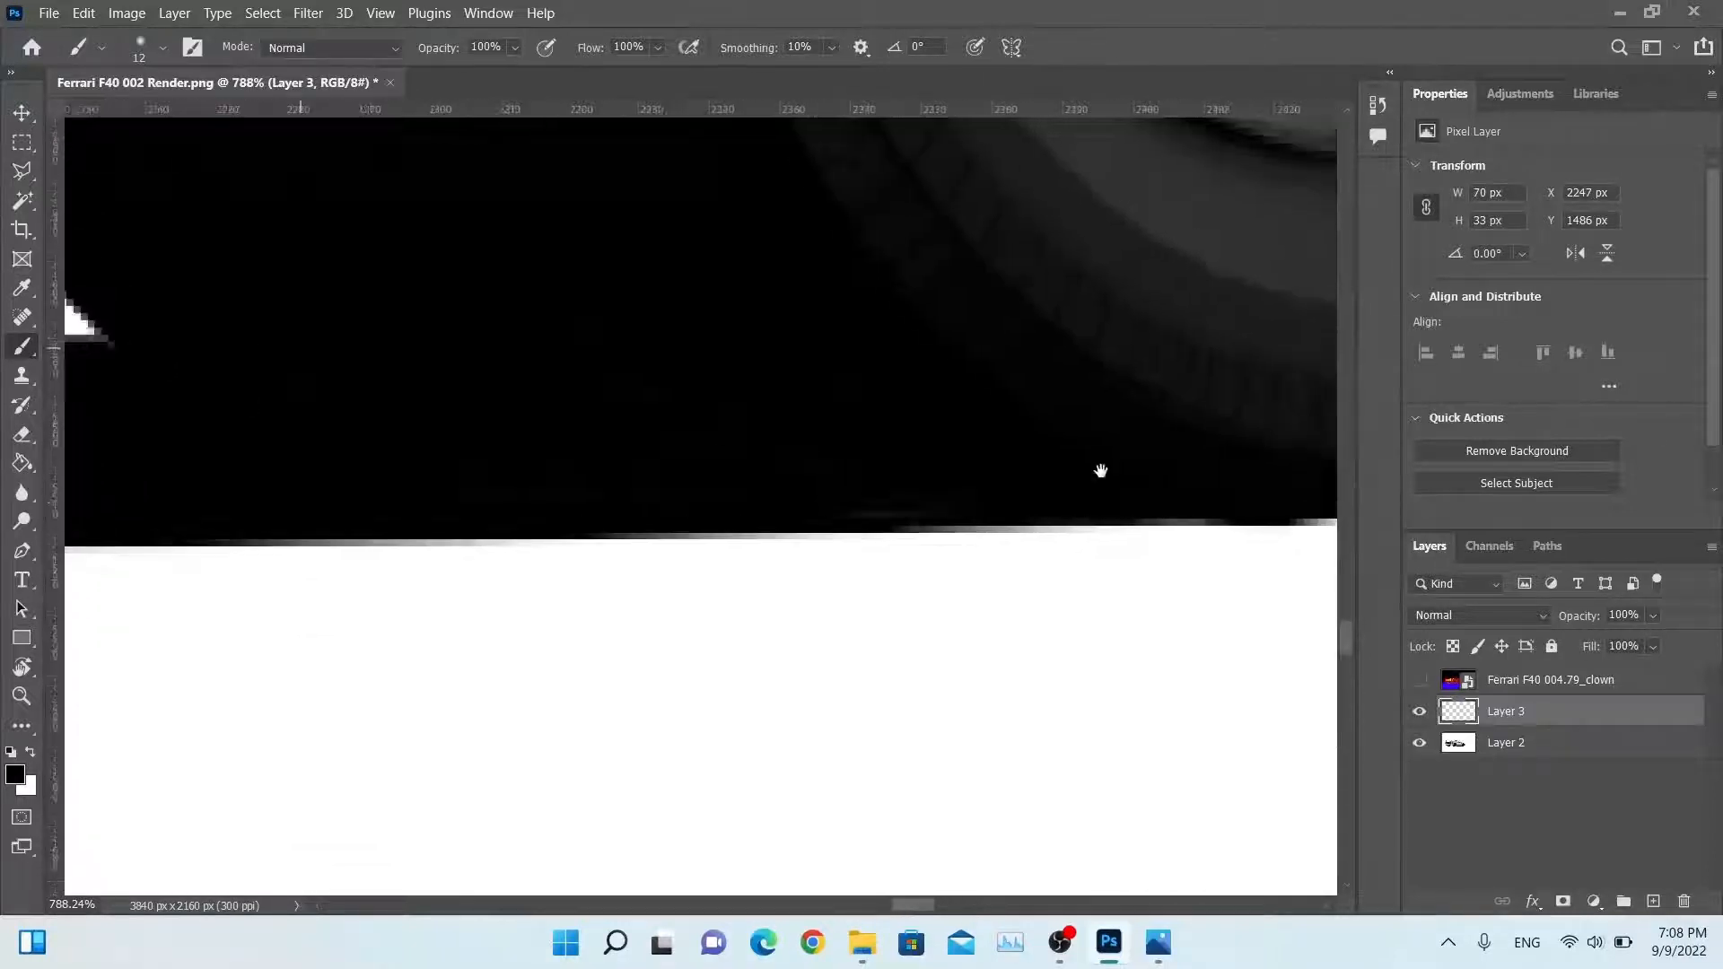
drag(358, 700, 780, 361)
drag(296, 332, 1032, 193)
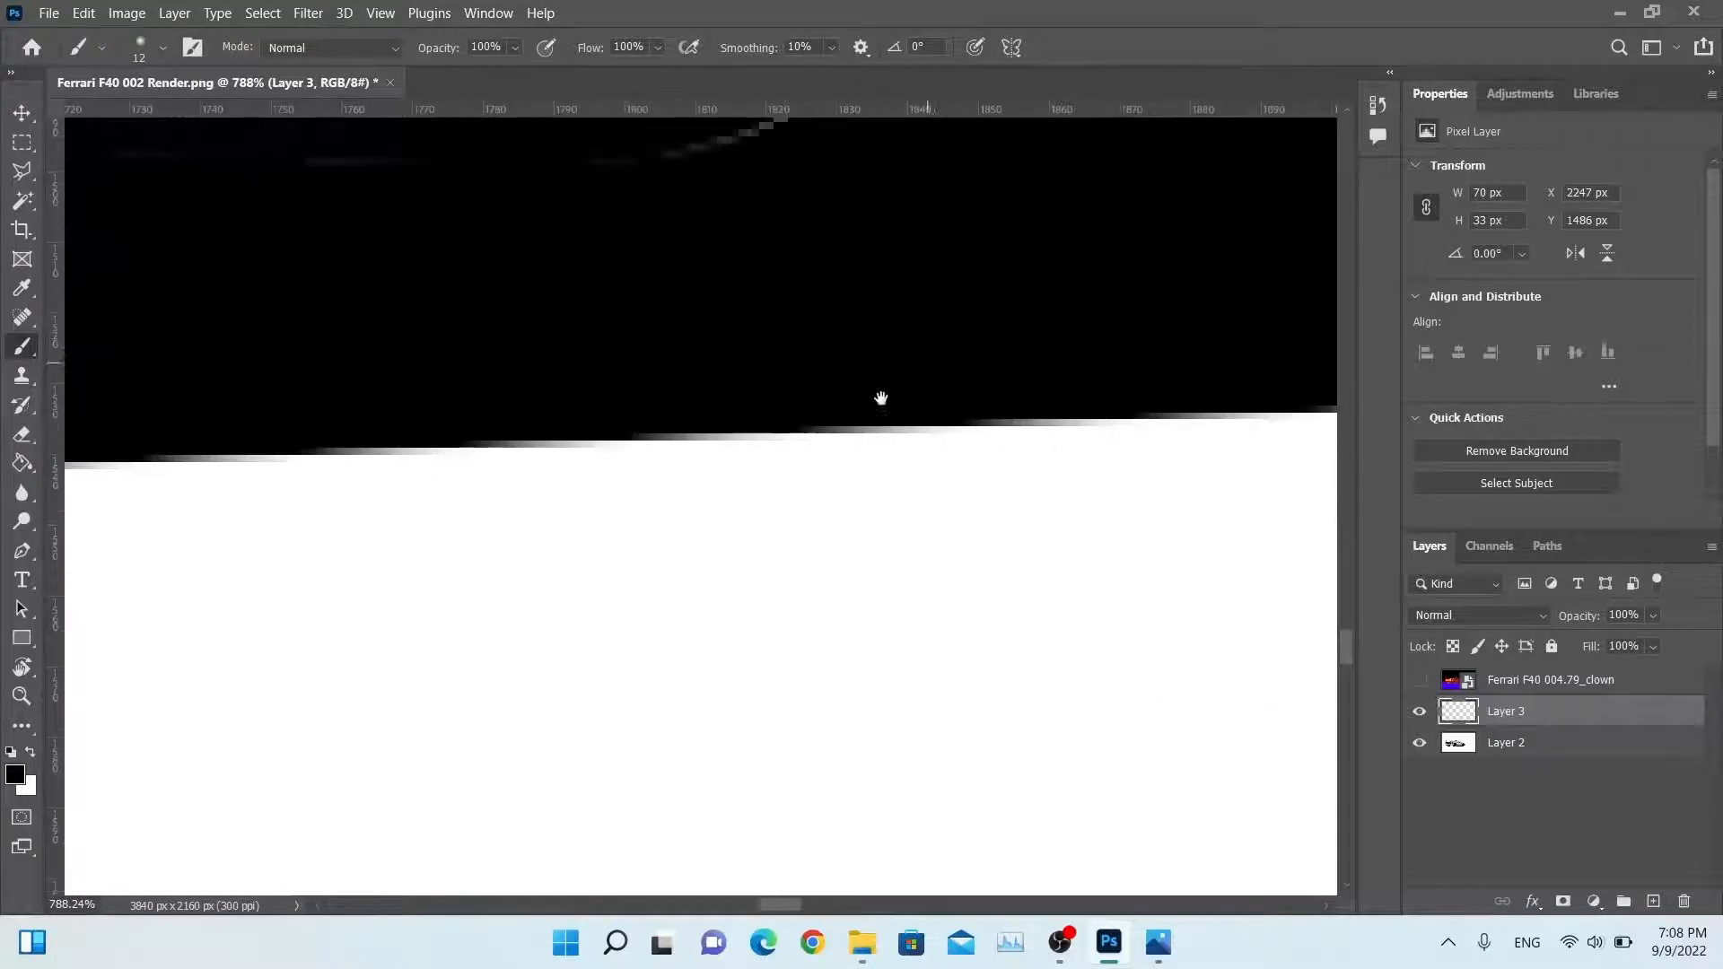
mouse_move(484, 316)
mouse_down()
mouse_move(795, 509)
mouse_move(708, 516)
mouse_up()
mouse_move(1102, 326)
mouse_down()
mouse_move(996, 360)
mouse_move(162, 369)
mouse_up()
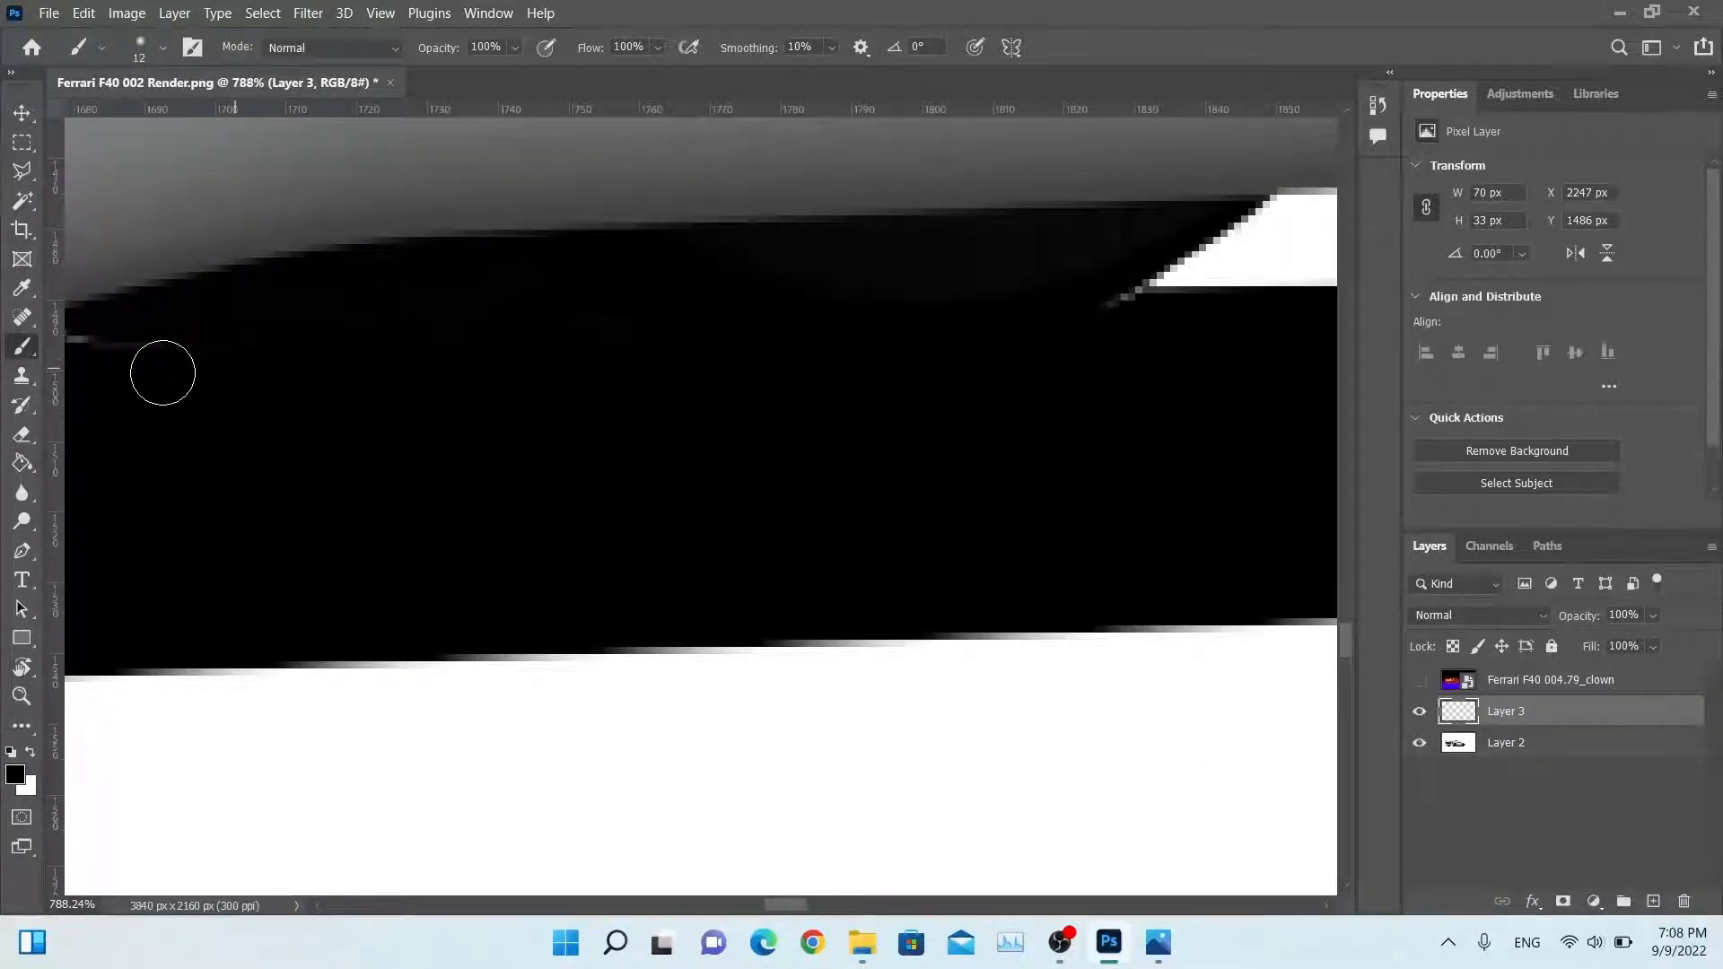
mouse_move(508, 395)
mouse_down()
mouse_move(1111, 396)
mouse_move(1102, 372)
mouse_move(1145, 323)
mouse_move(1390, 261)
mouse_up()
drag(346, 365, 1272, 430)
mouse_move(348, 348)
mouse_down()
mouse_move(856, 365)
mouse_move(749, 343)
mouse_up()
mouse_move(520, 358)
mouse_down()
mouse_move(661, 442)
mouse_move(974, 568)
mouse_move(1254, 596)
mouse_move(792, 500)
mouse_up()
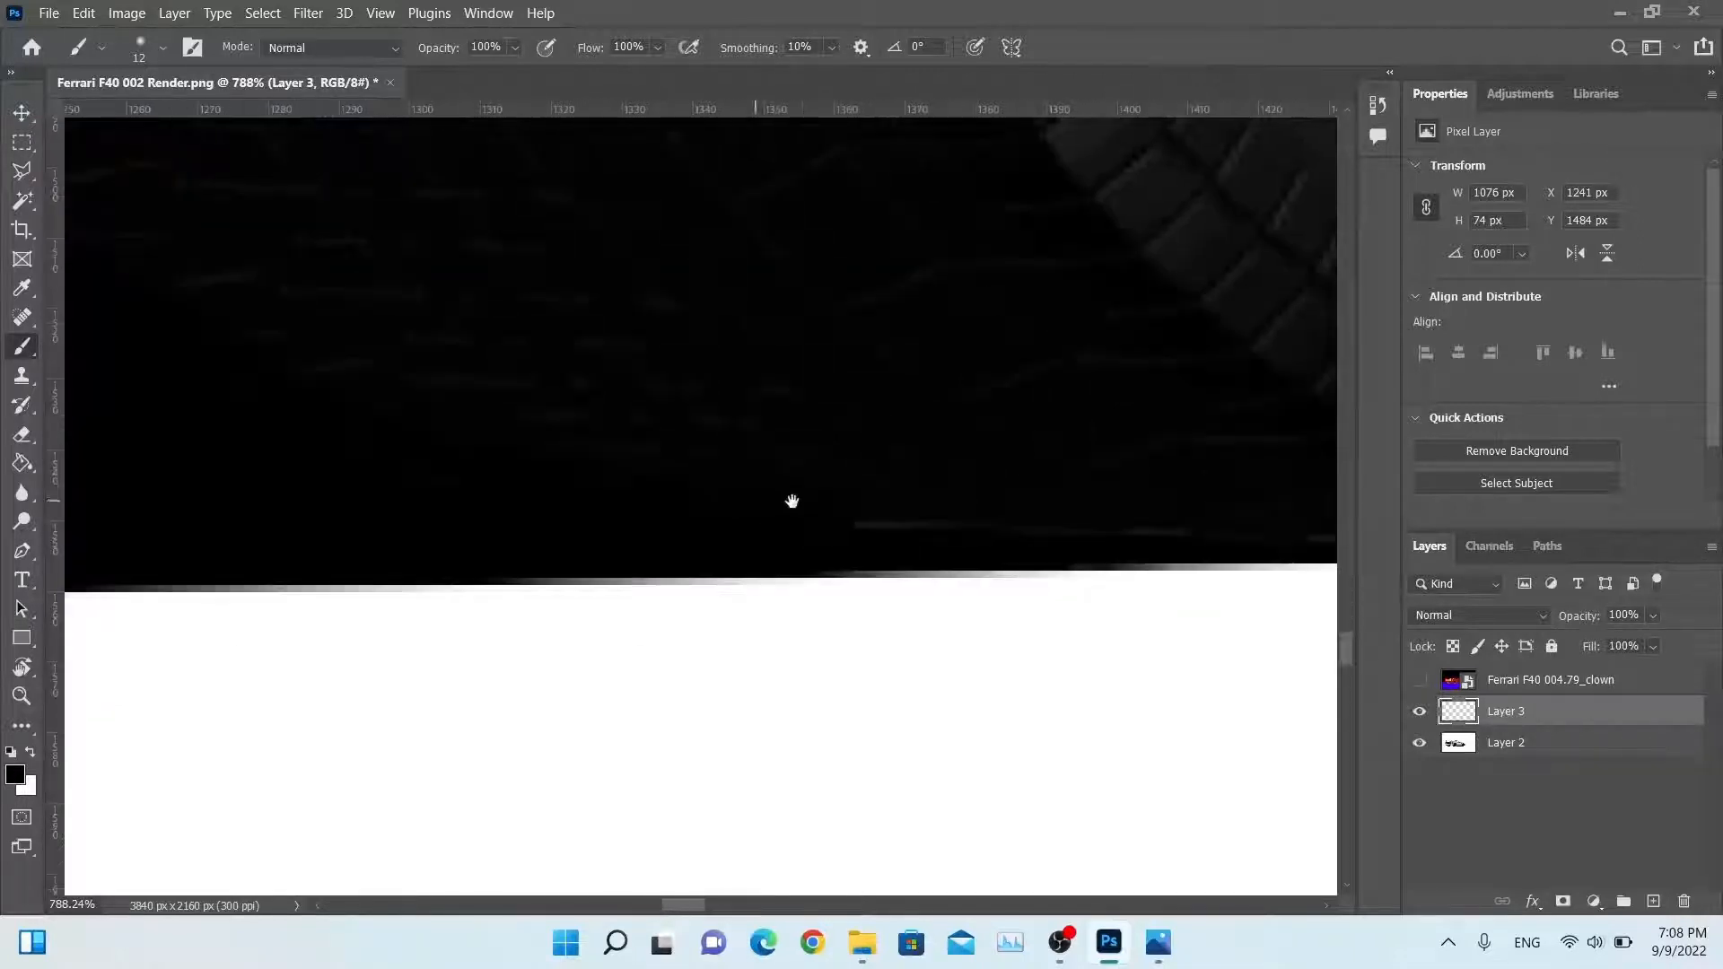
Step: Paint black over the remaining light pixels along the rearward and lower edges of the near rear tyre
mouse_move(961, 492)
mouse_down()
mouse_move(606, 488)
mouse_move(1283, 530)
mouse_up()
drag(107, 415, 1019, 505)
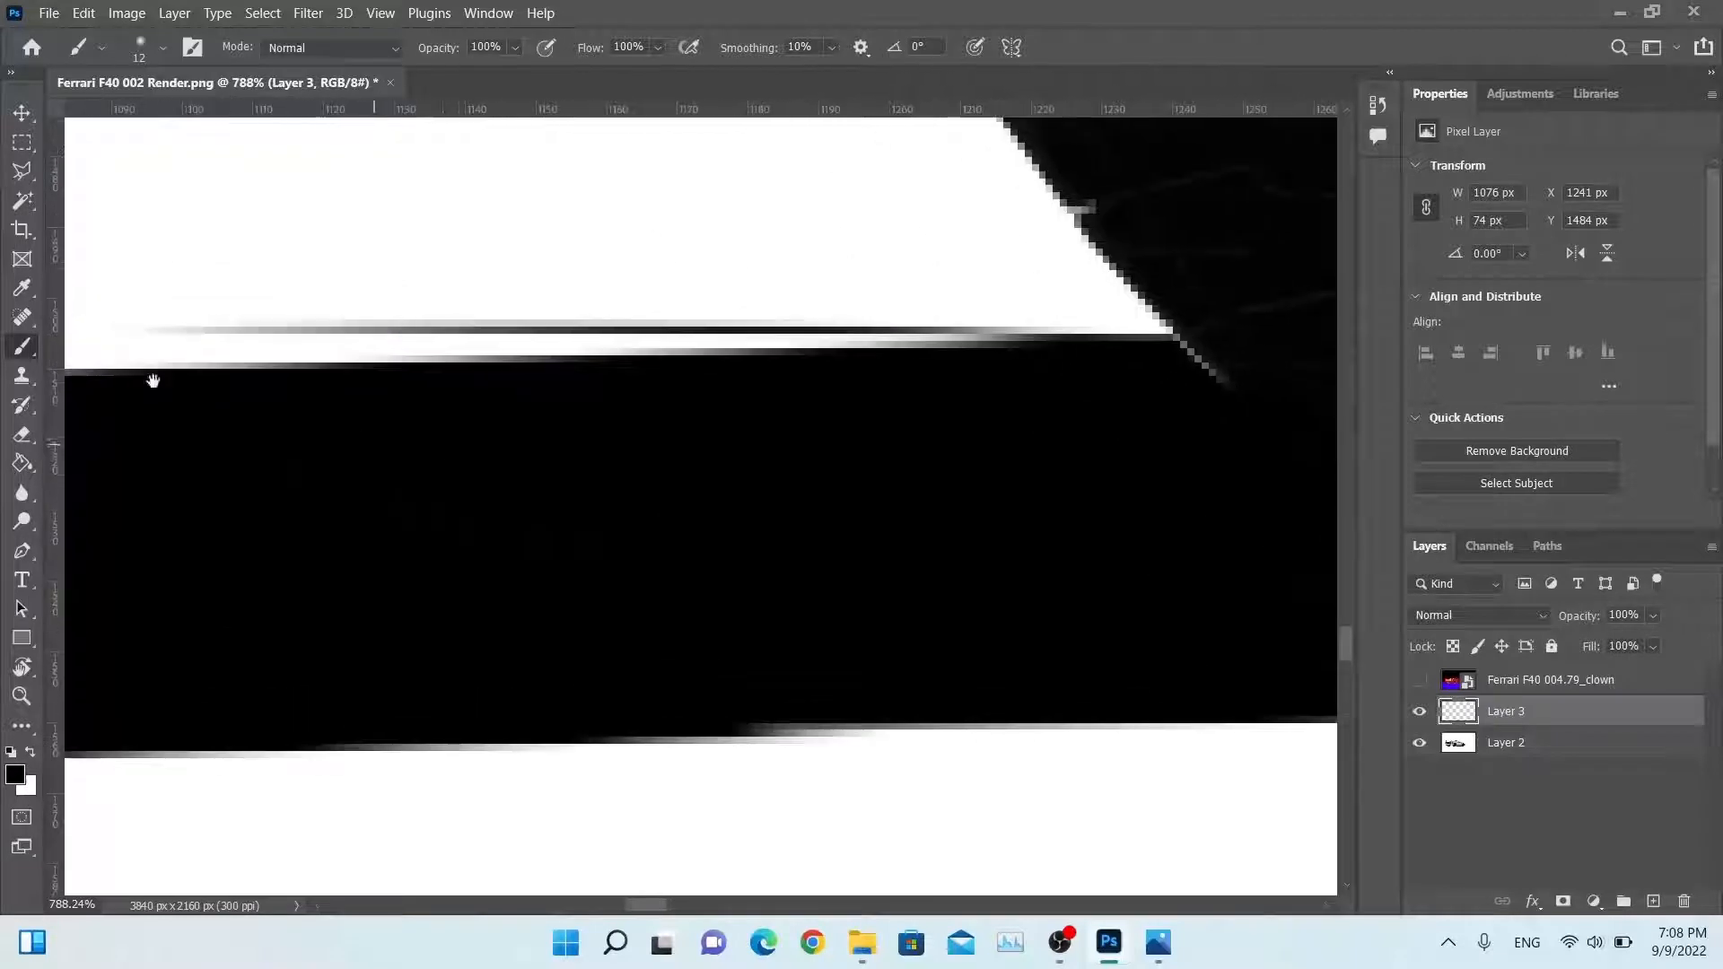
drag(1256, 619, 270, 373)
drag(1008, 488, 1339, 673)
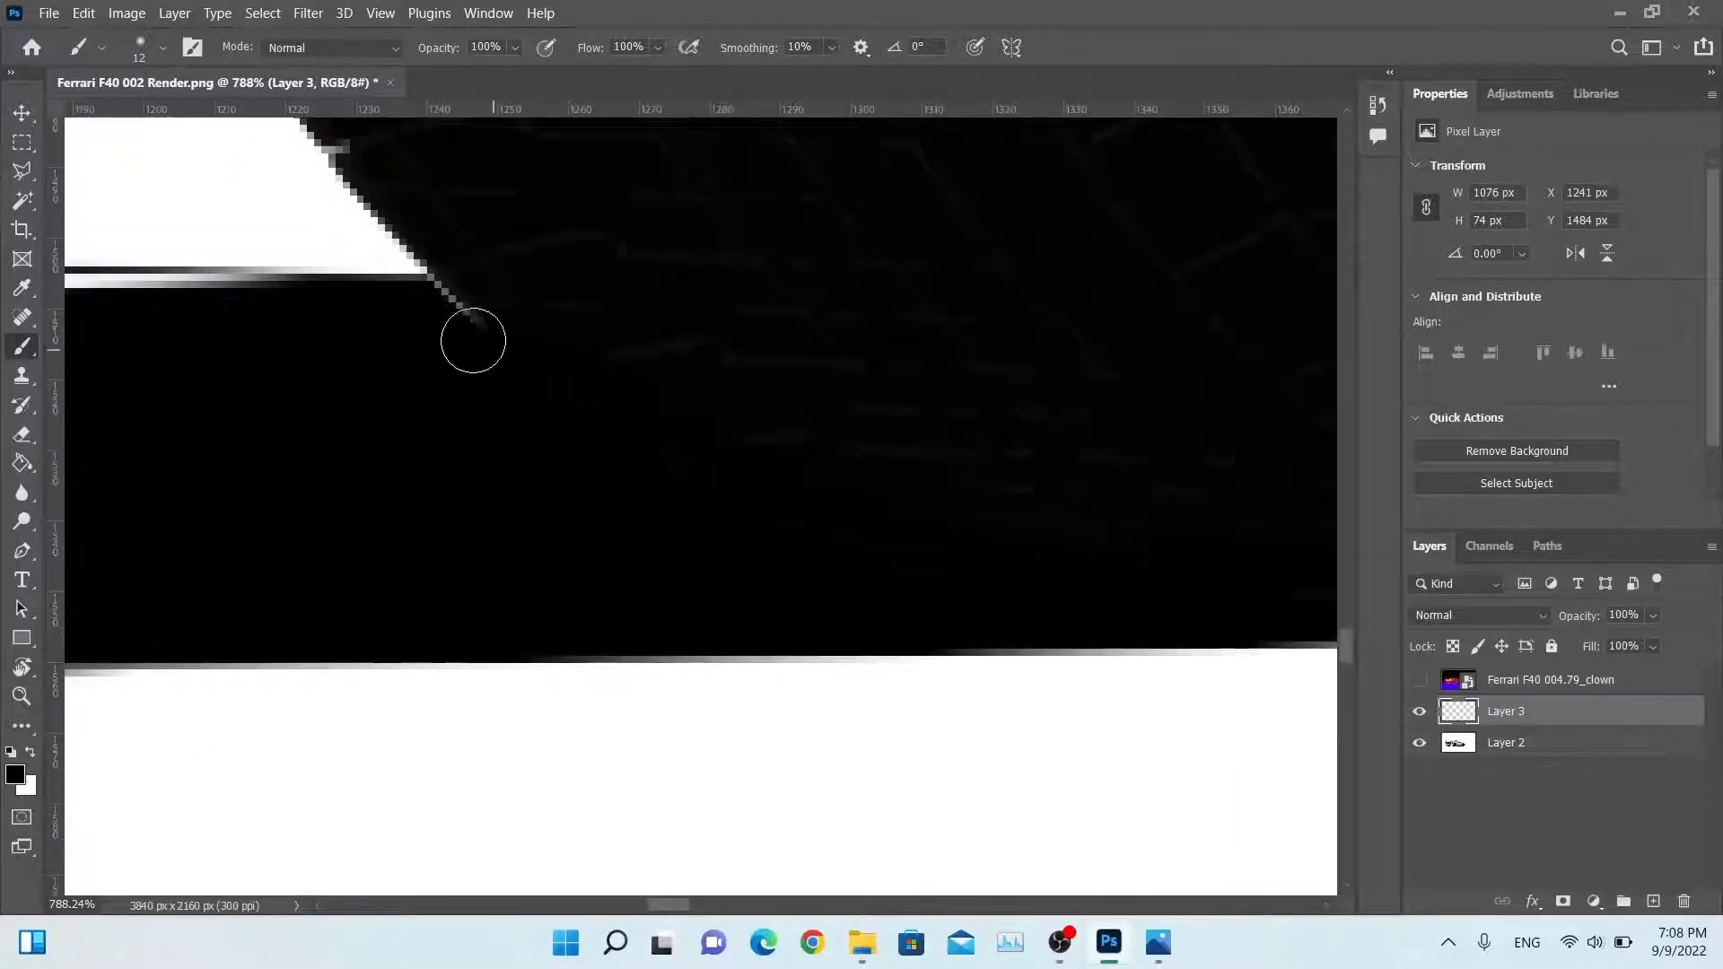
drag(654, 389, 462, 396)
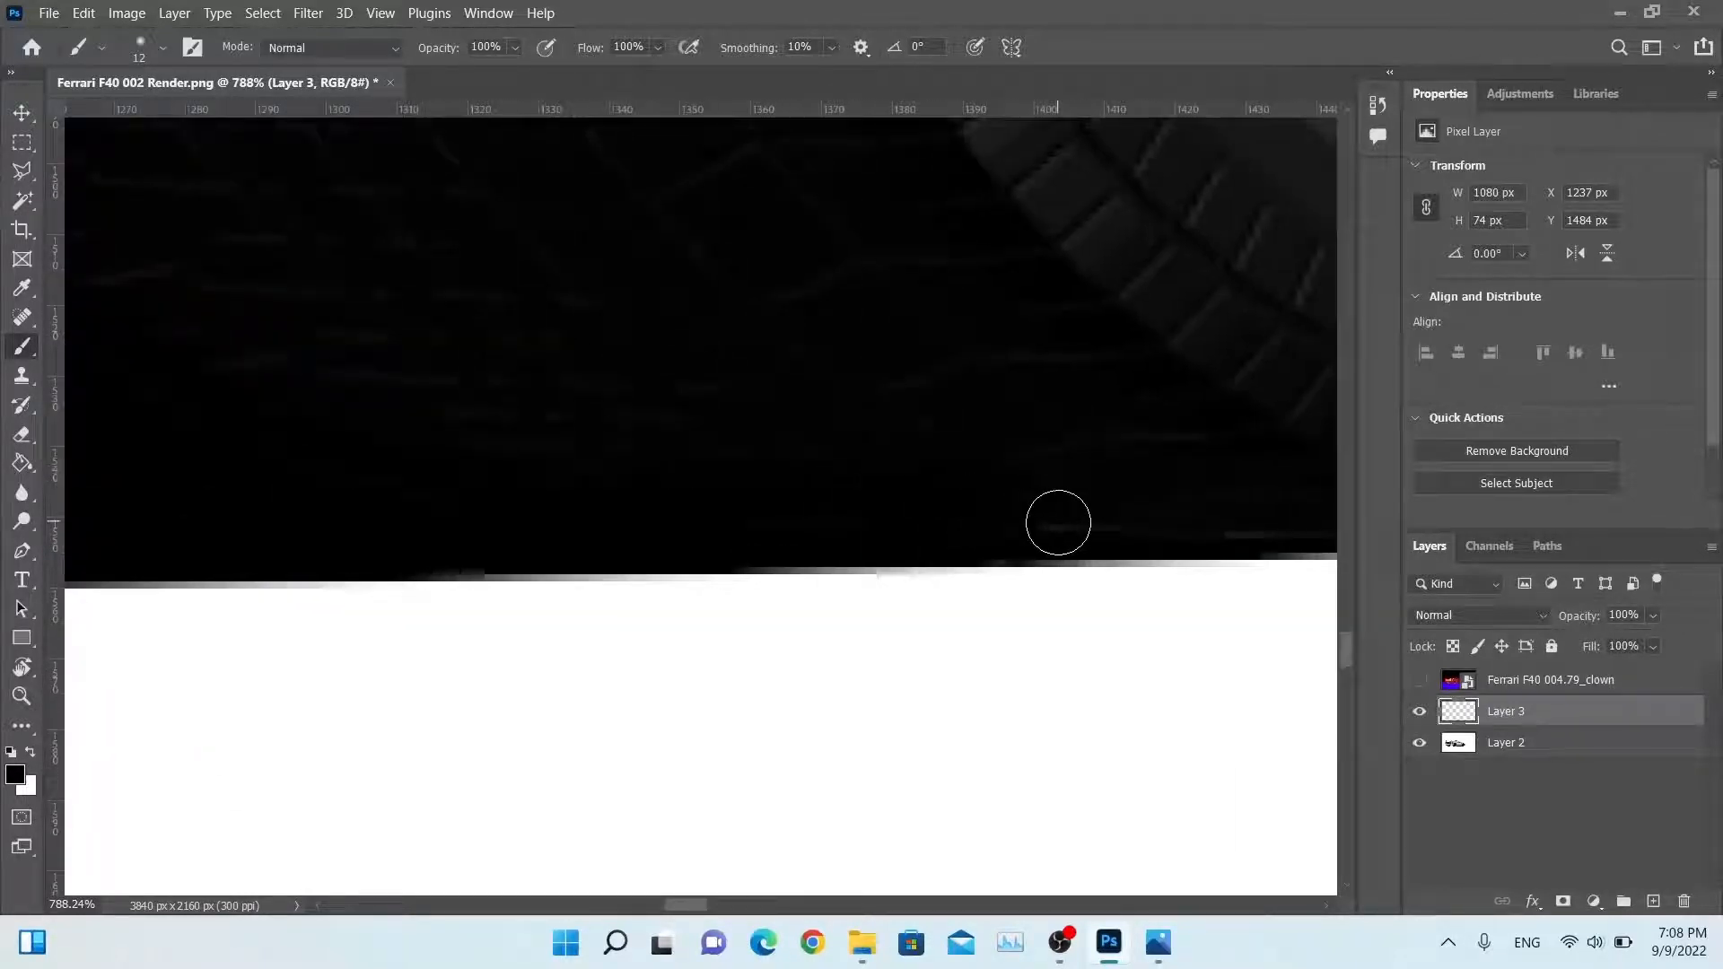
drag(1058, 520, 1235, 516)
drag(749, 471, 960, 428)
Step: Paint black over the light edge line between the far rear tyre and the floor shadow
alt+scroll(857, 481, down, 5)
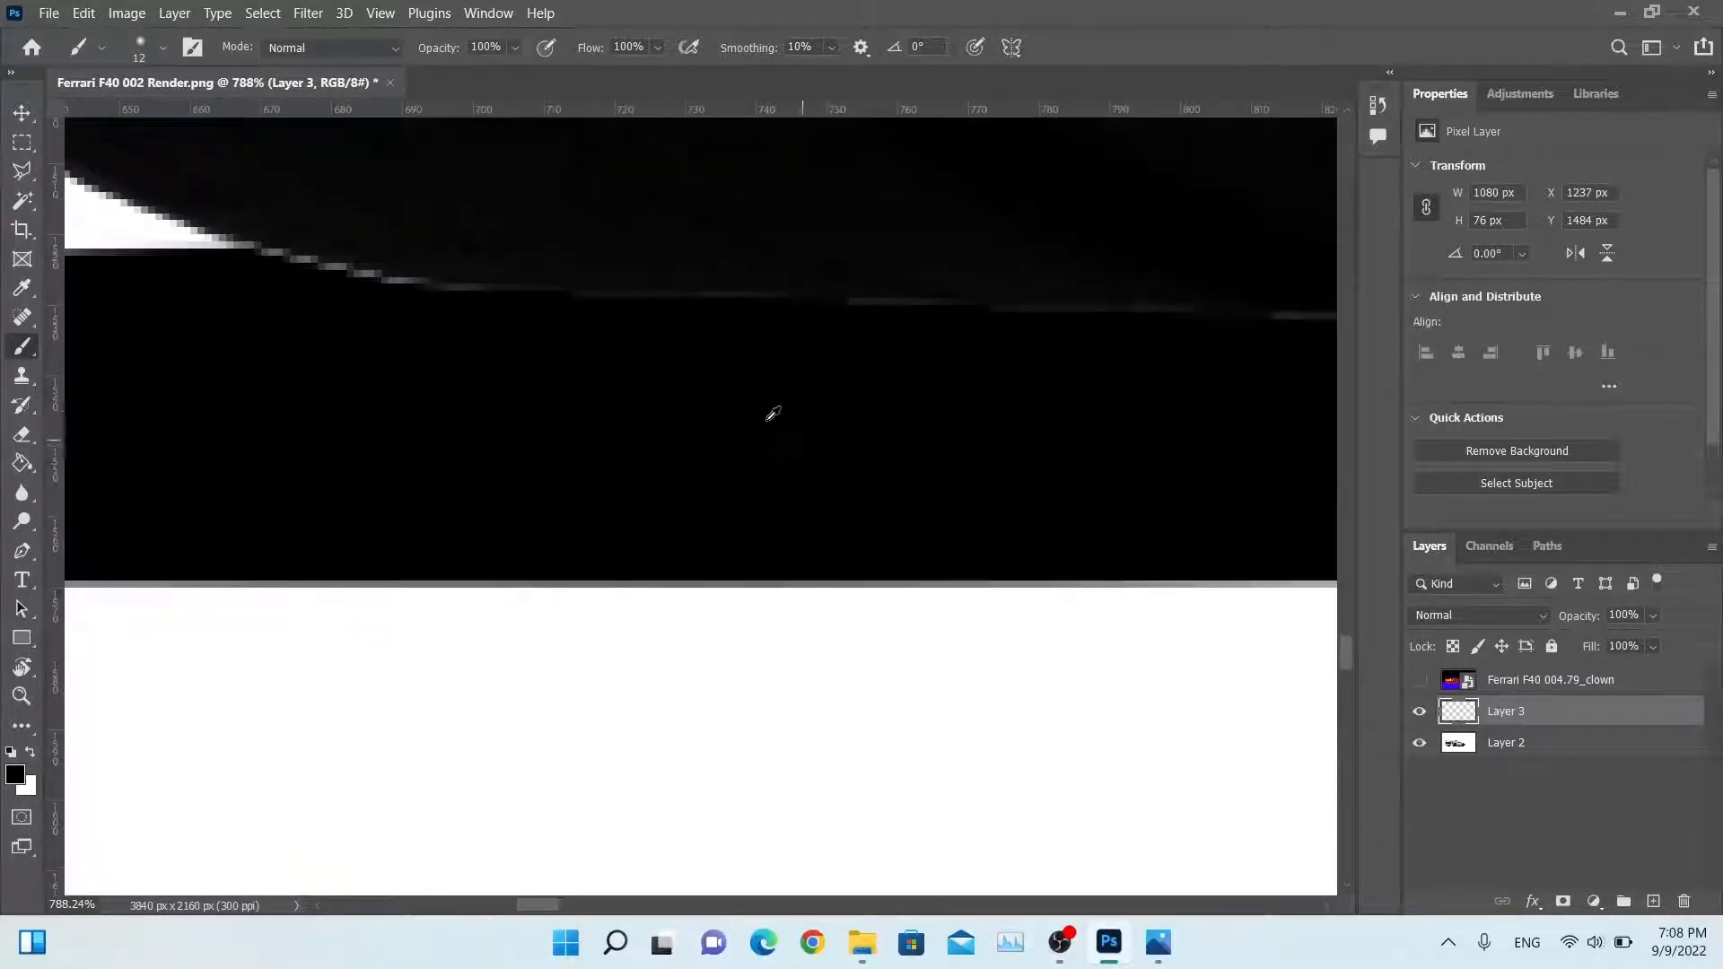
drag(803, 413, 687, 468)
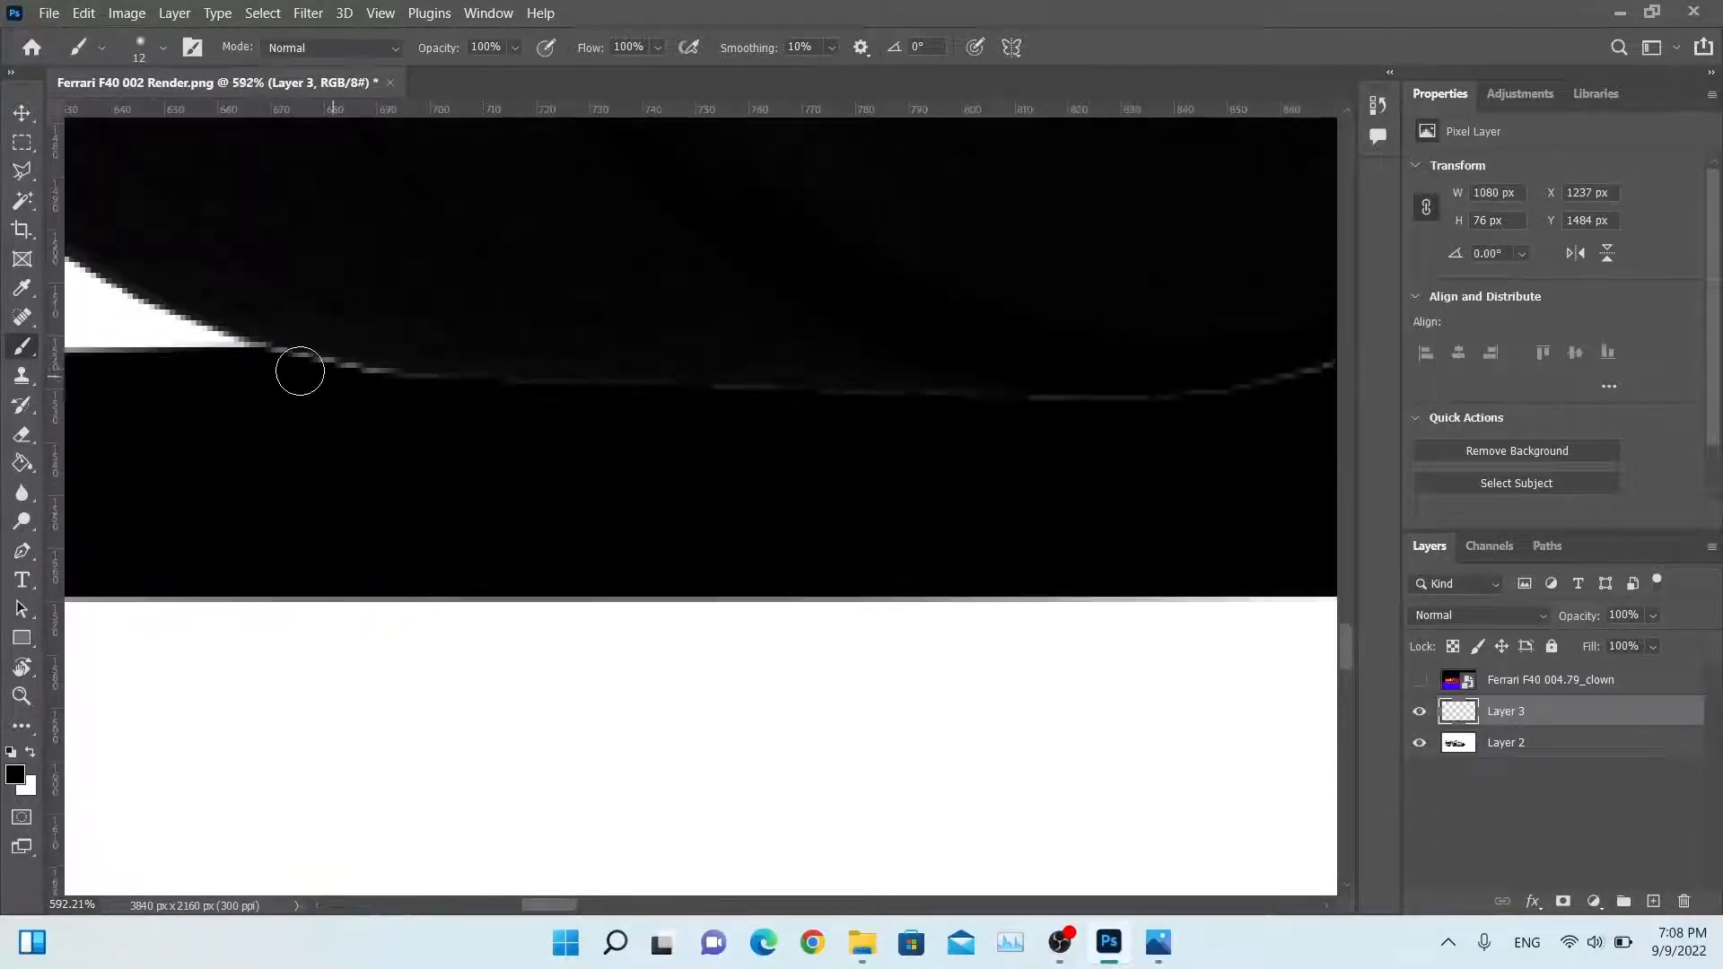
mouse_move(300, 369)
mouse_down()
mouse_move(1105, 436)
mouse_move(1272, 400)
mouse_move(717, 398)
mouse_up()
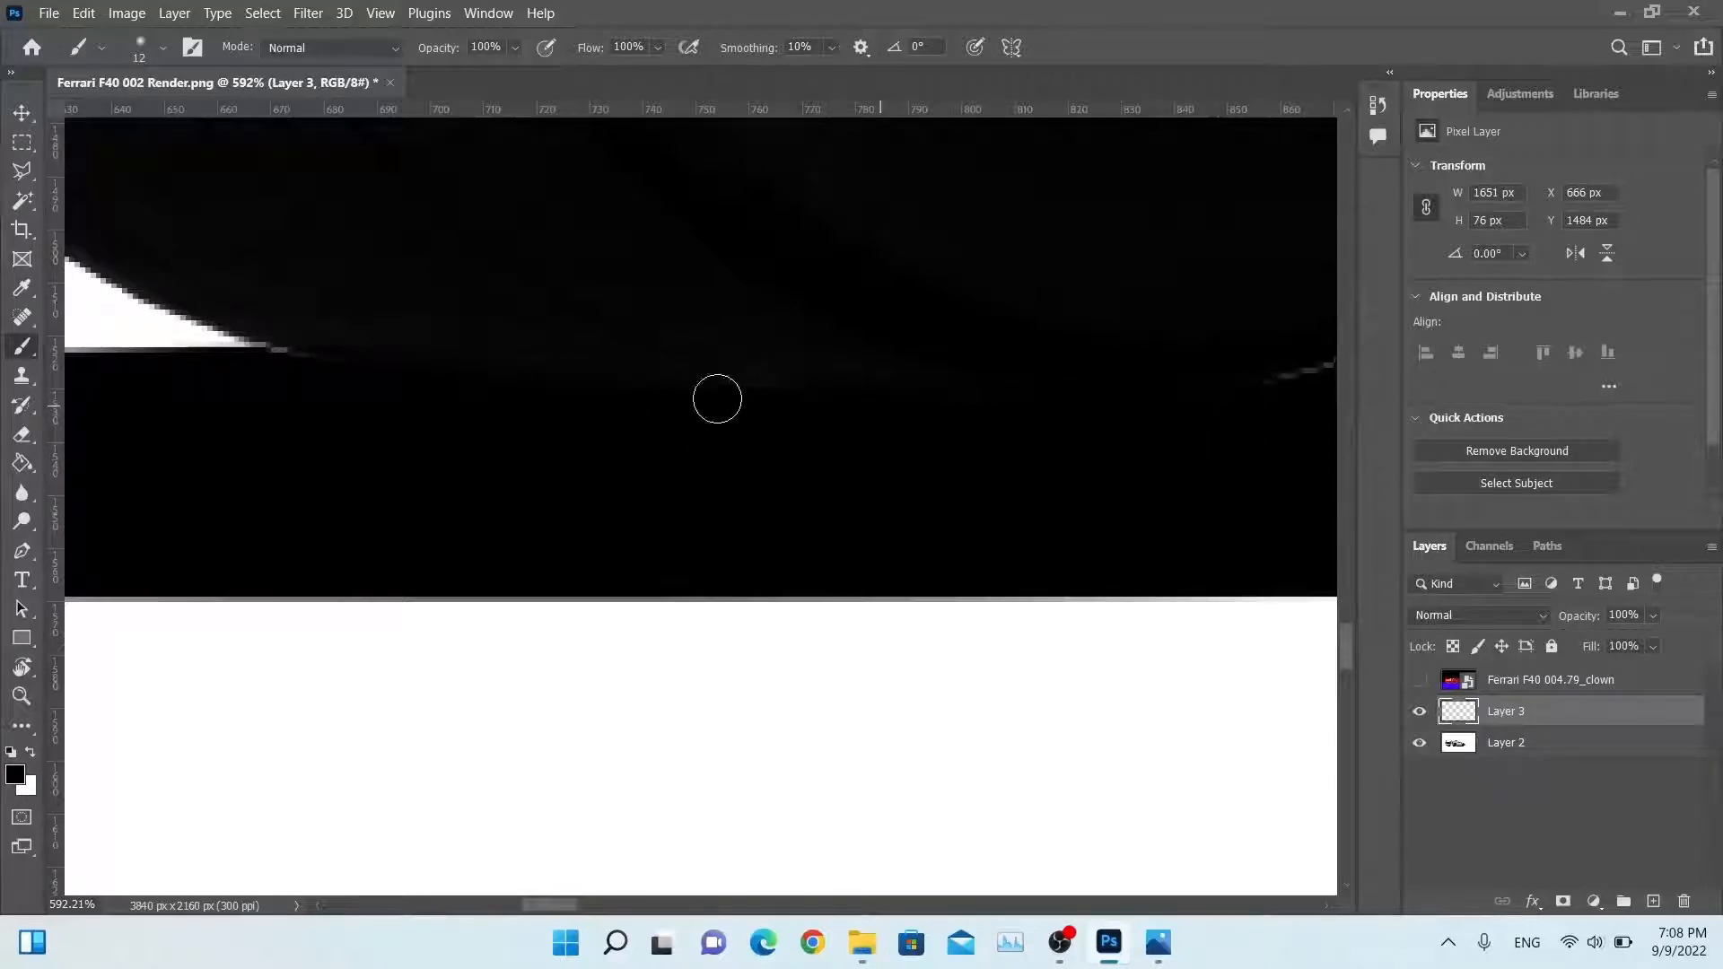
drag(825, 395, 547, 415)
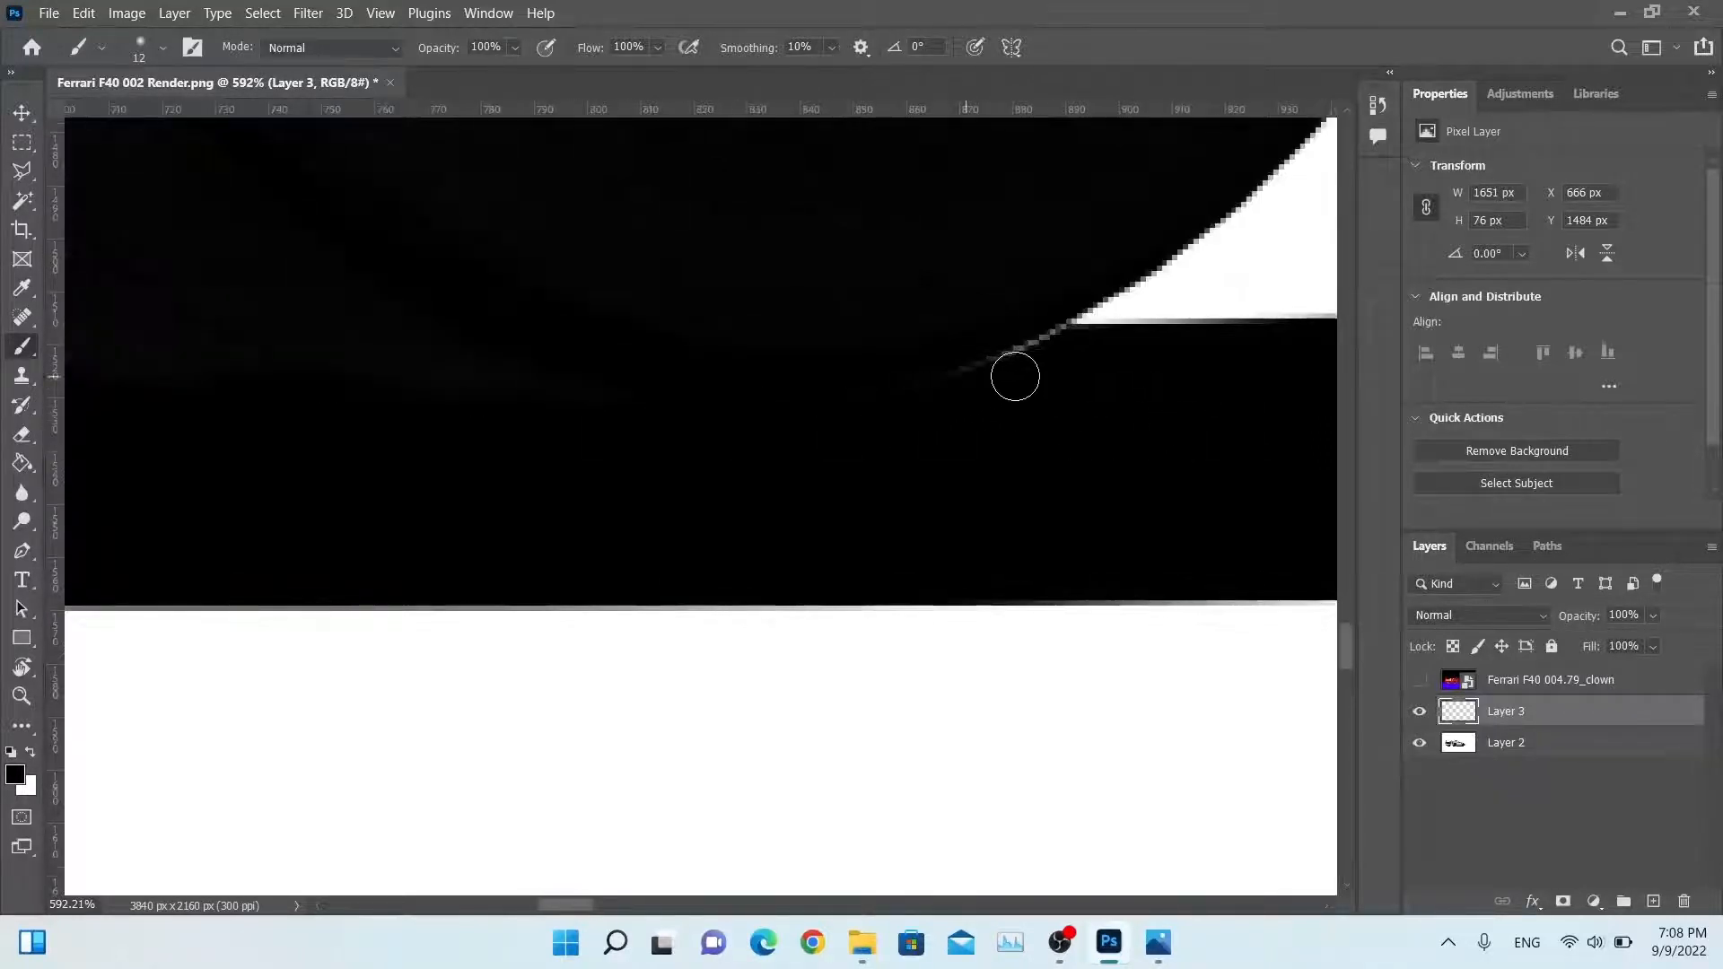
drag(1025, 359, 746, 401)
Step: Combine Layer 3 and Layer 2 into one smart object and rasterize it
alt+scroll(929, 383, down, 5)
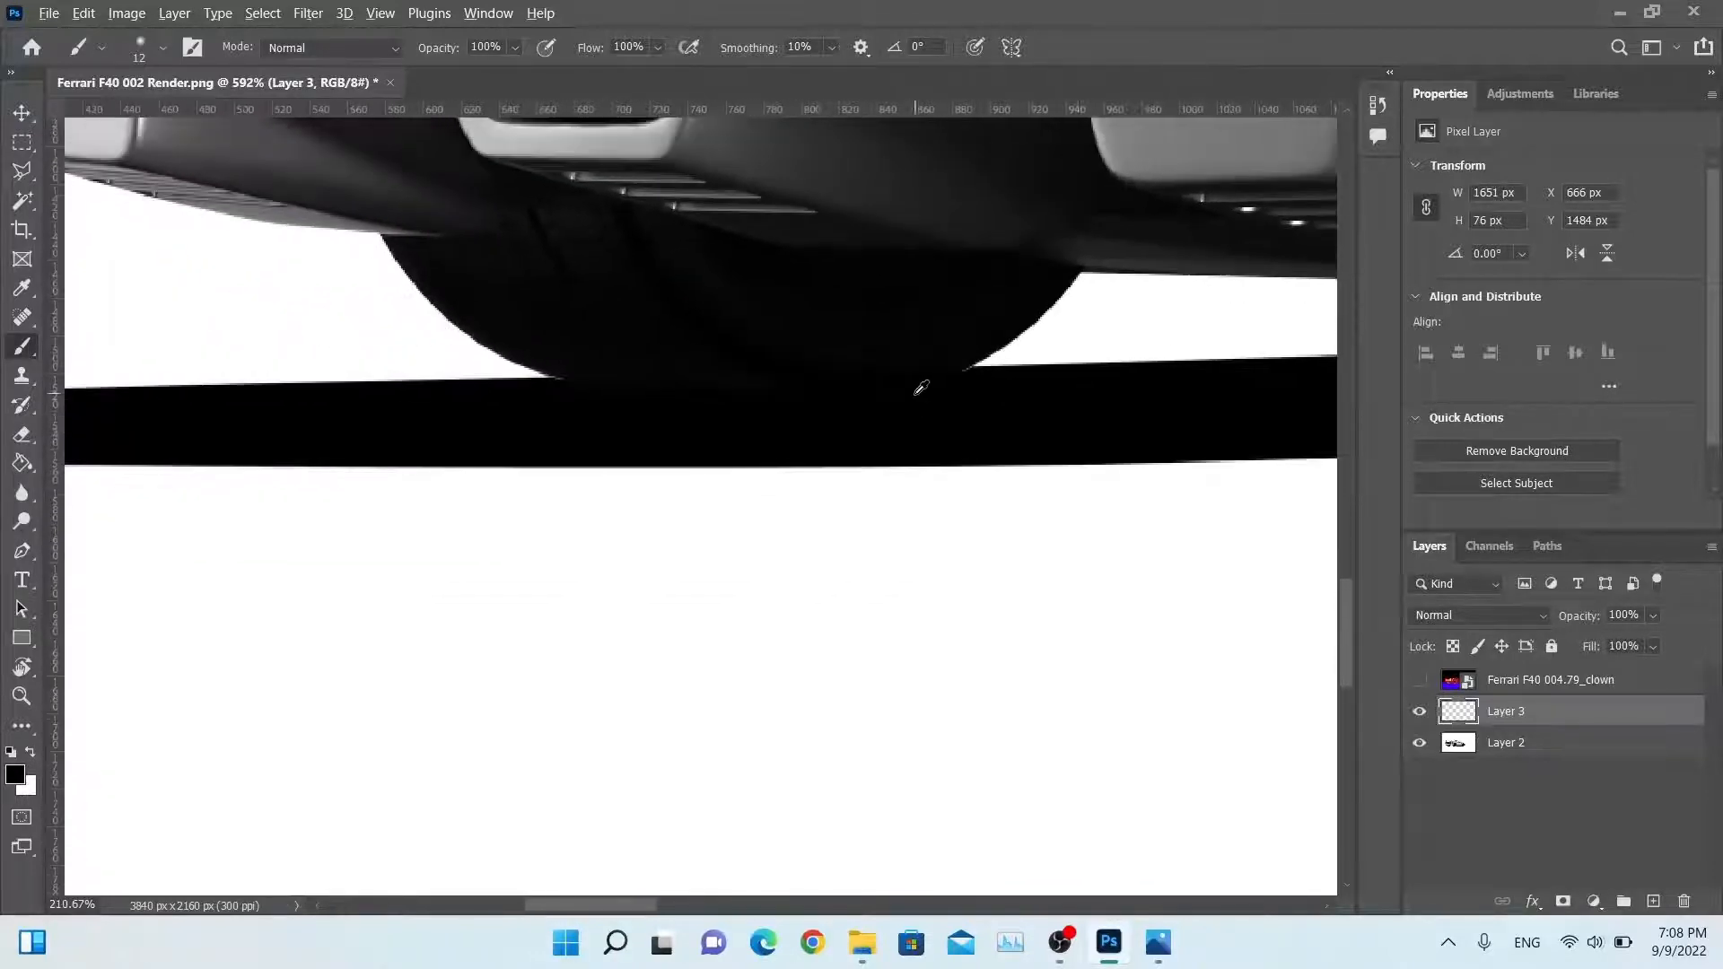
alt+scroll(916, 393, down, 3)
drag(916, 391, 621, 648)
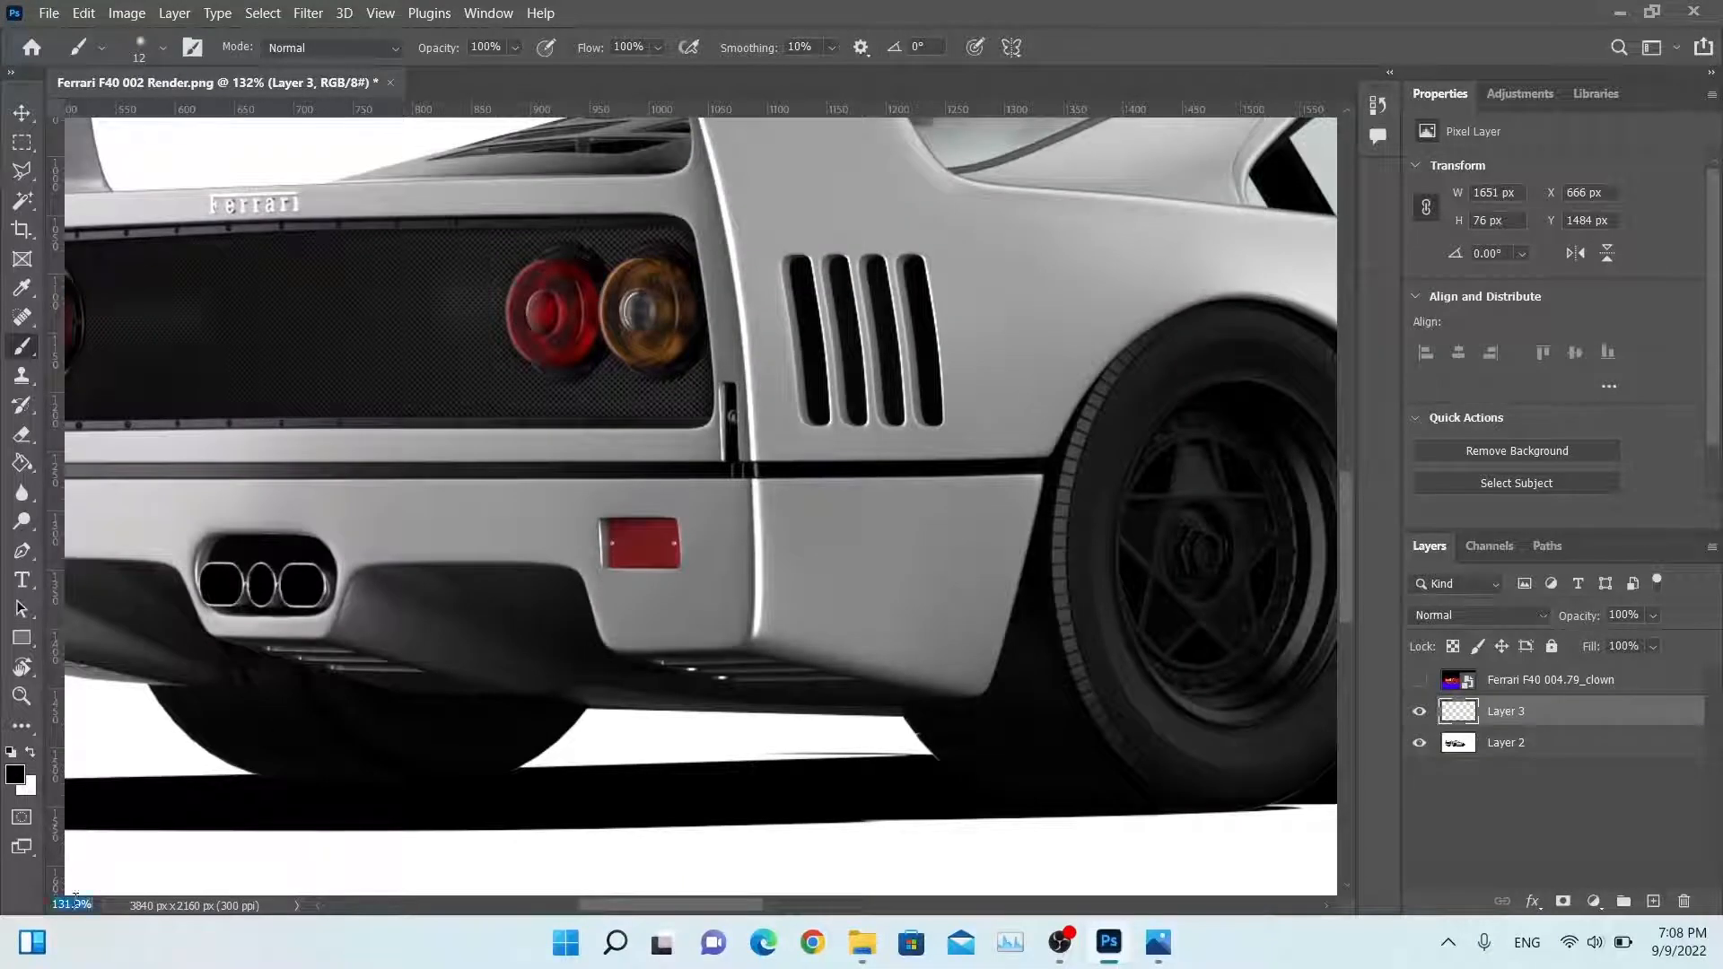
alt+scroll(96, 855, down, 4)
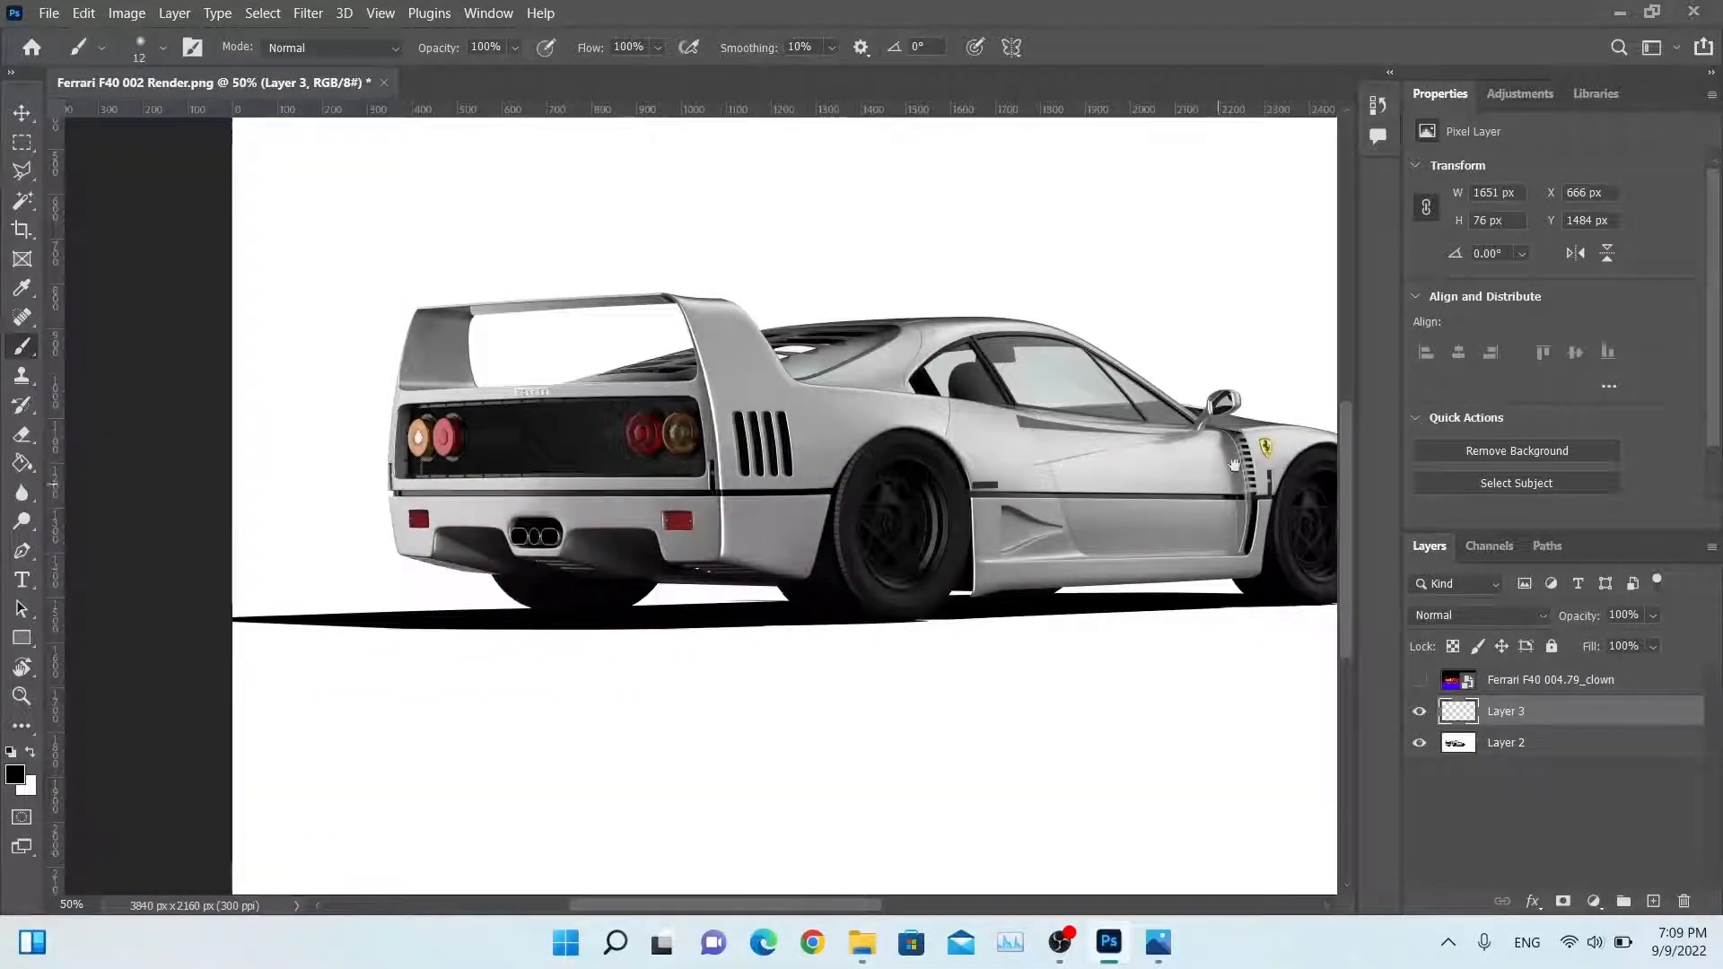
drag(1121, 419, 925, 472)
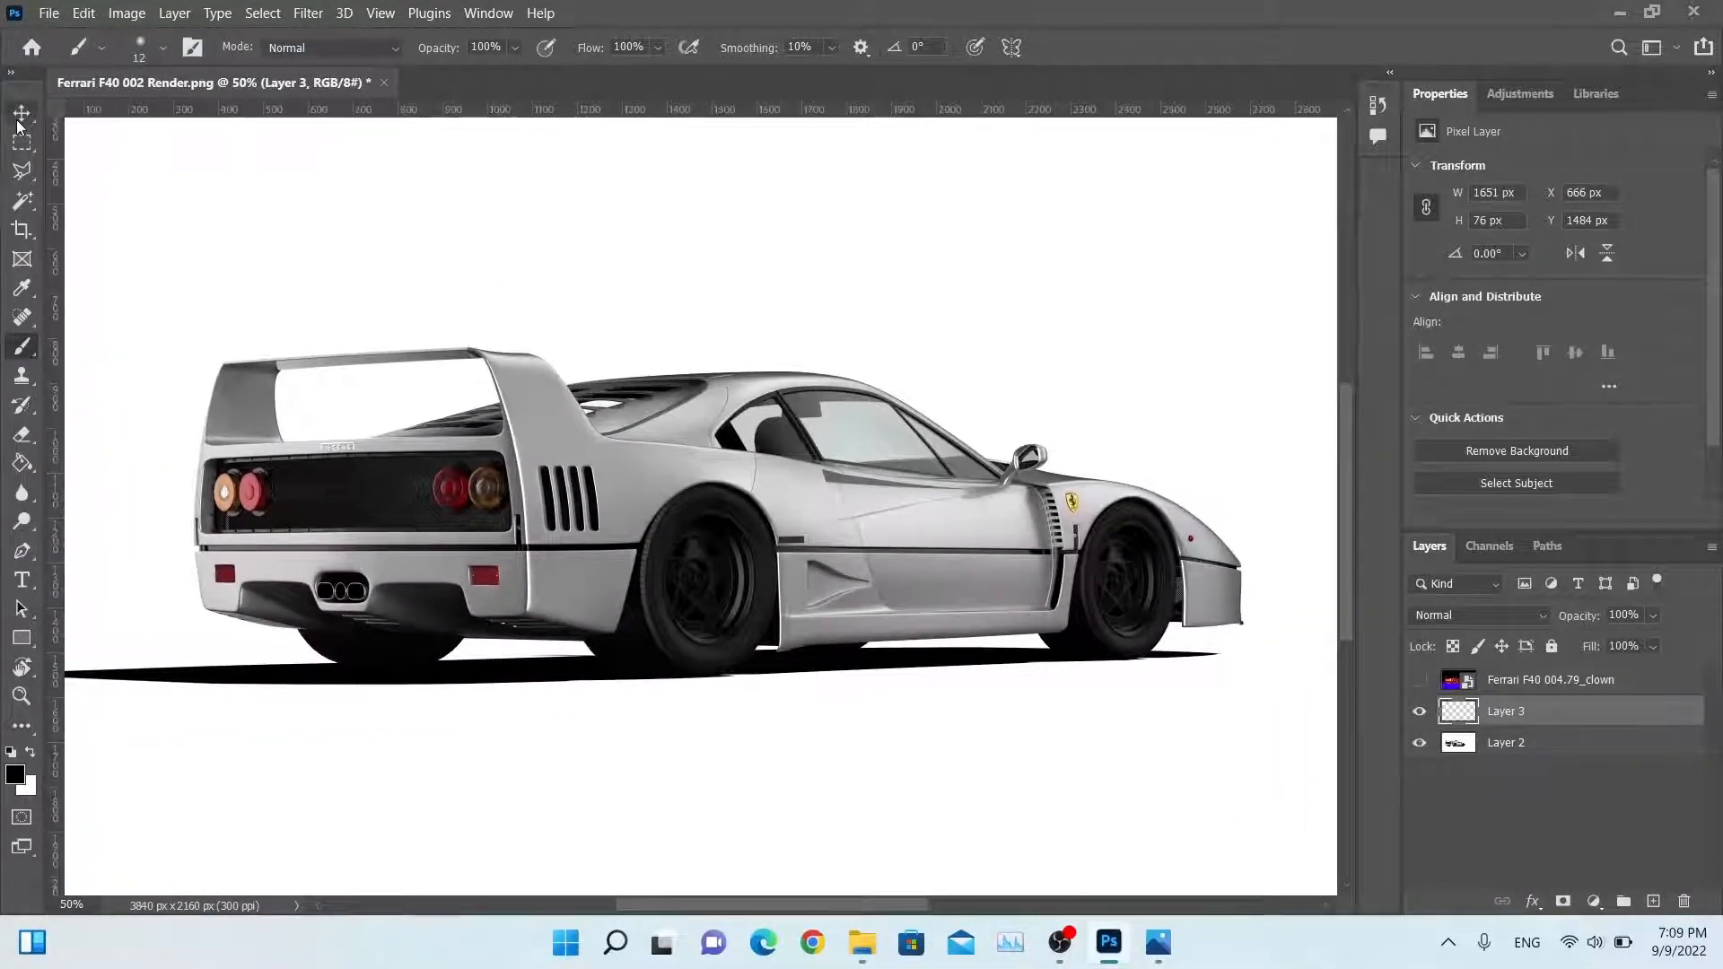
click(20, 117)
shift+click(1519, 752)
right_click(1519, 752)
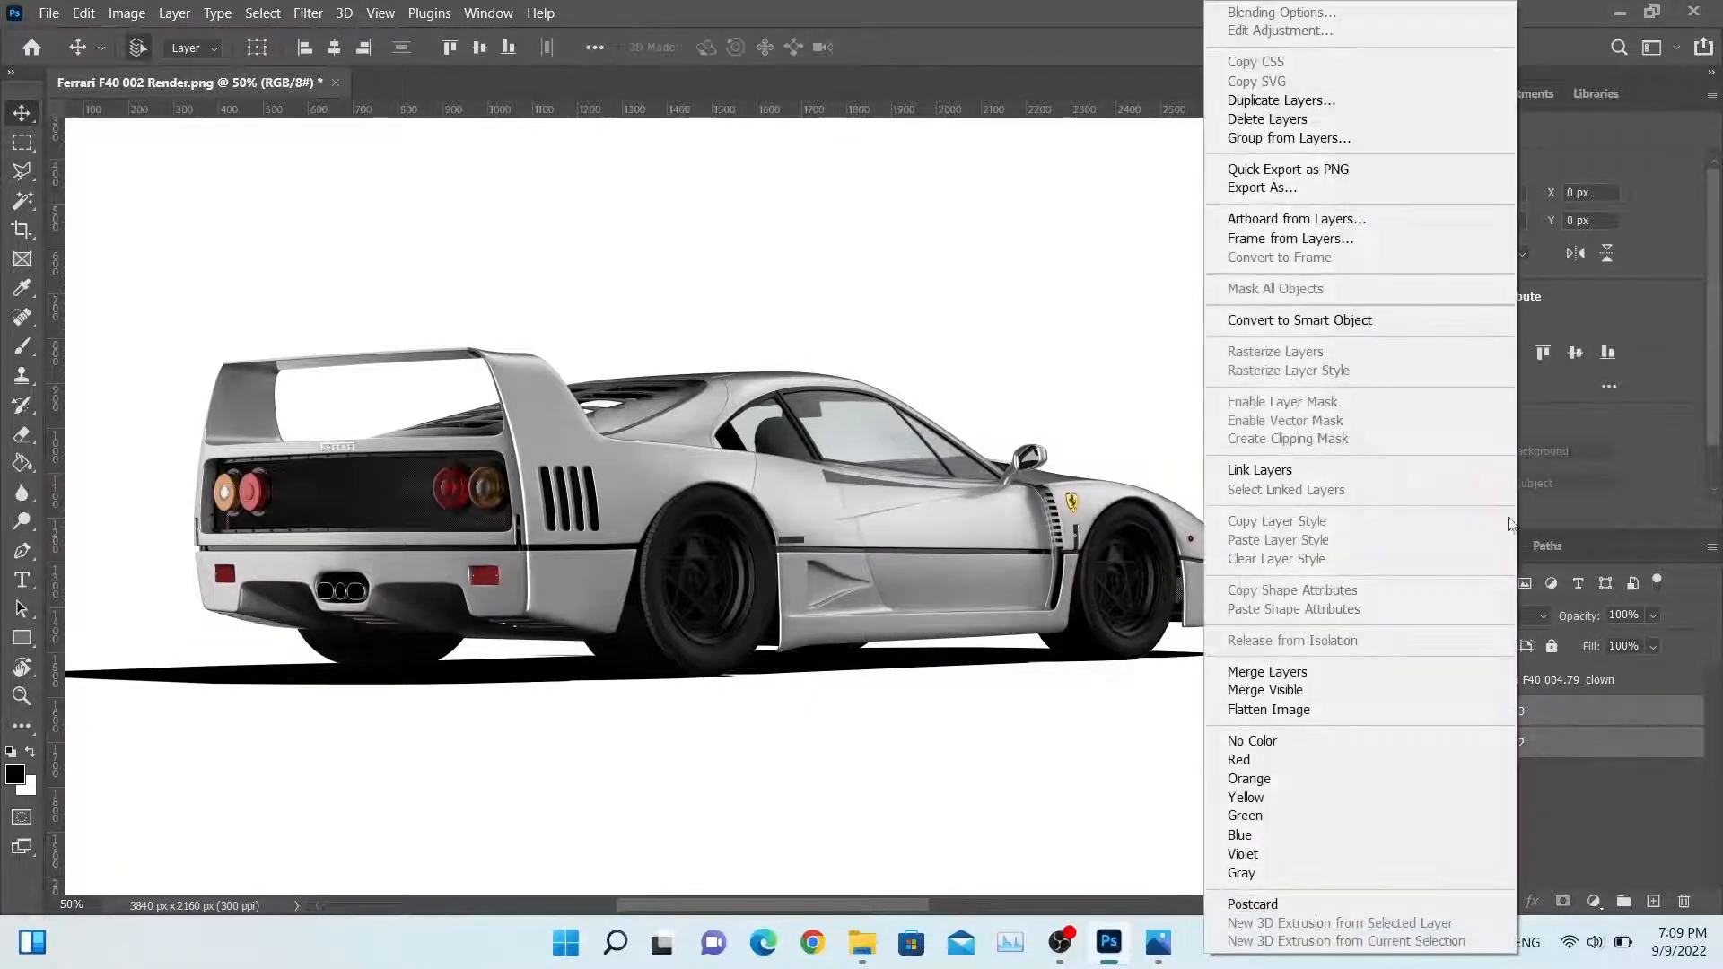
click(1391, 322)
right_click(1519, 713)
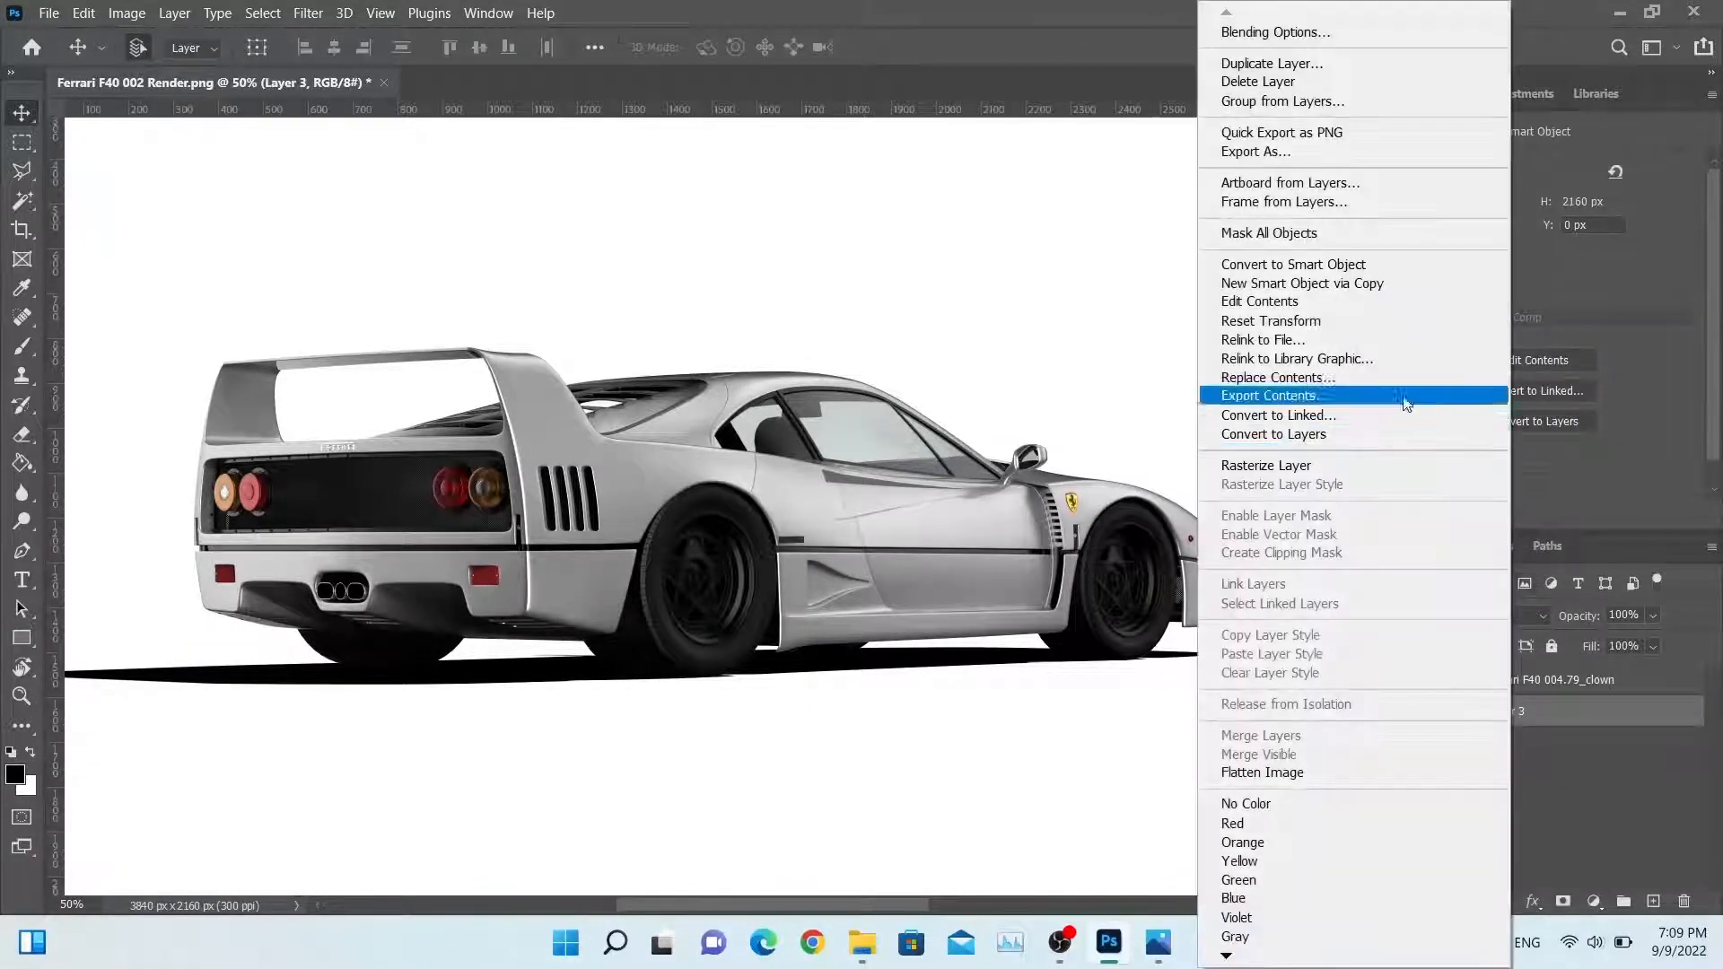
click(1265, 464)
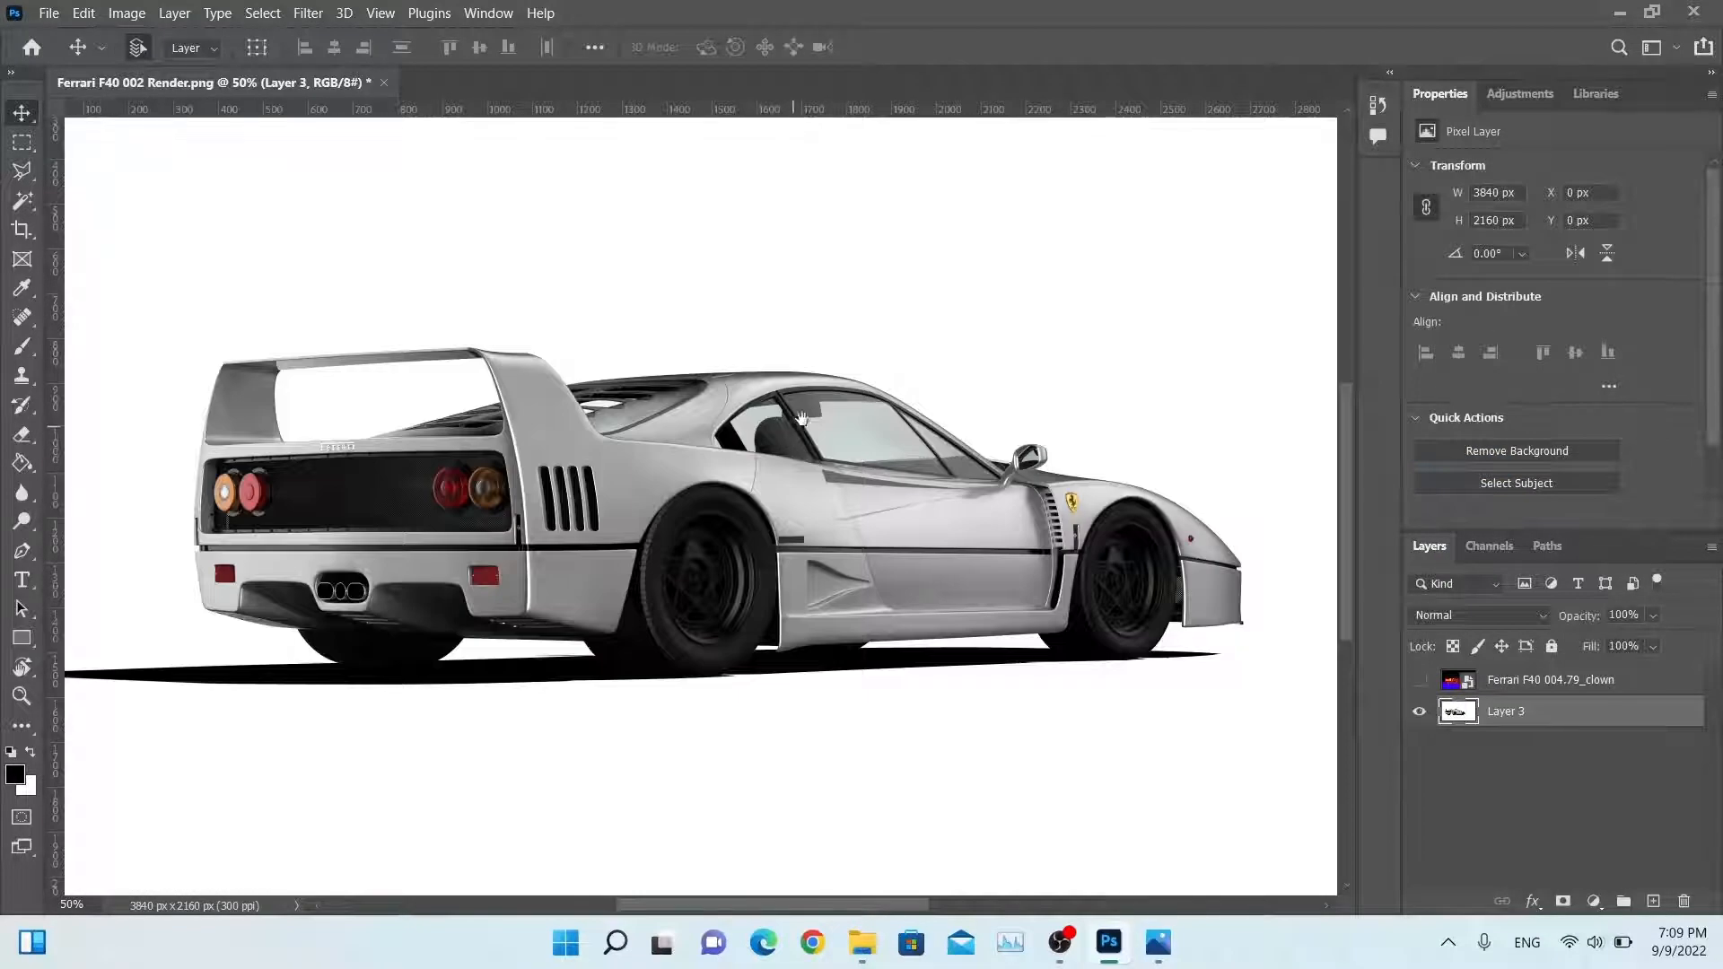
Step: Convert the combined Layer 3 to a smart object and open the Camera Raw filter on it
drag(801, 418, 832, 370)
right_click(1558, 721)
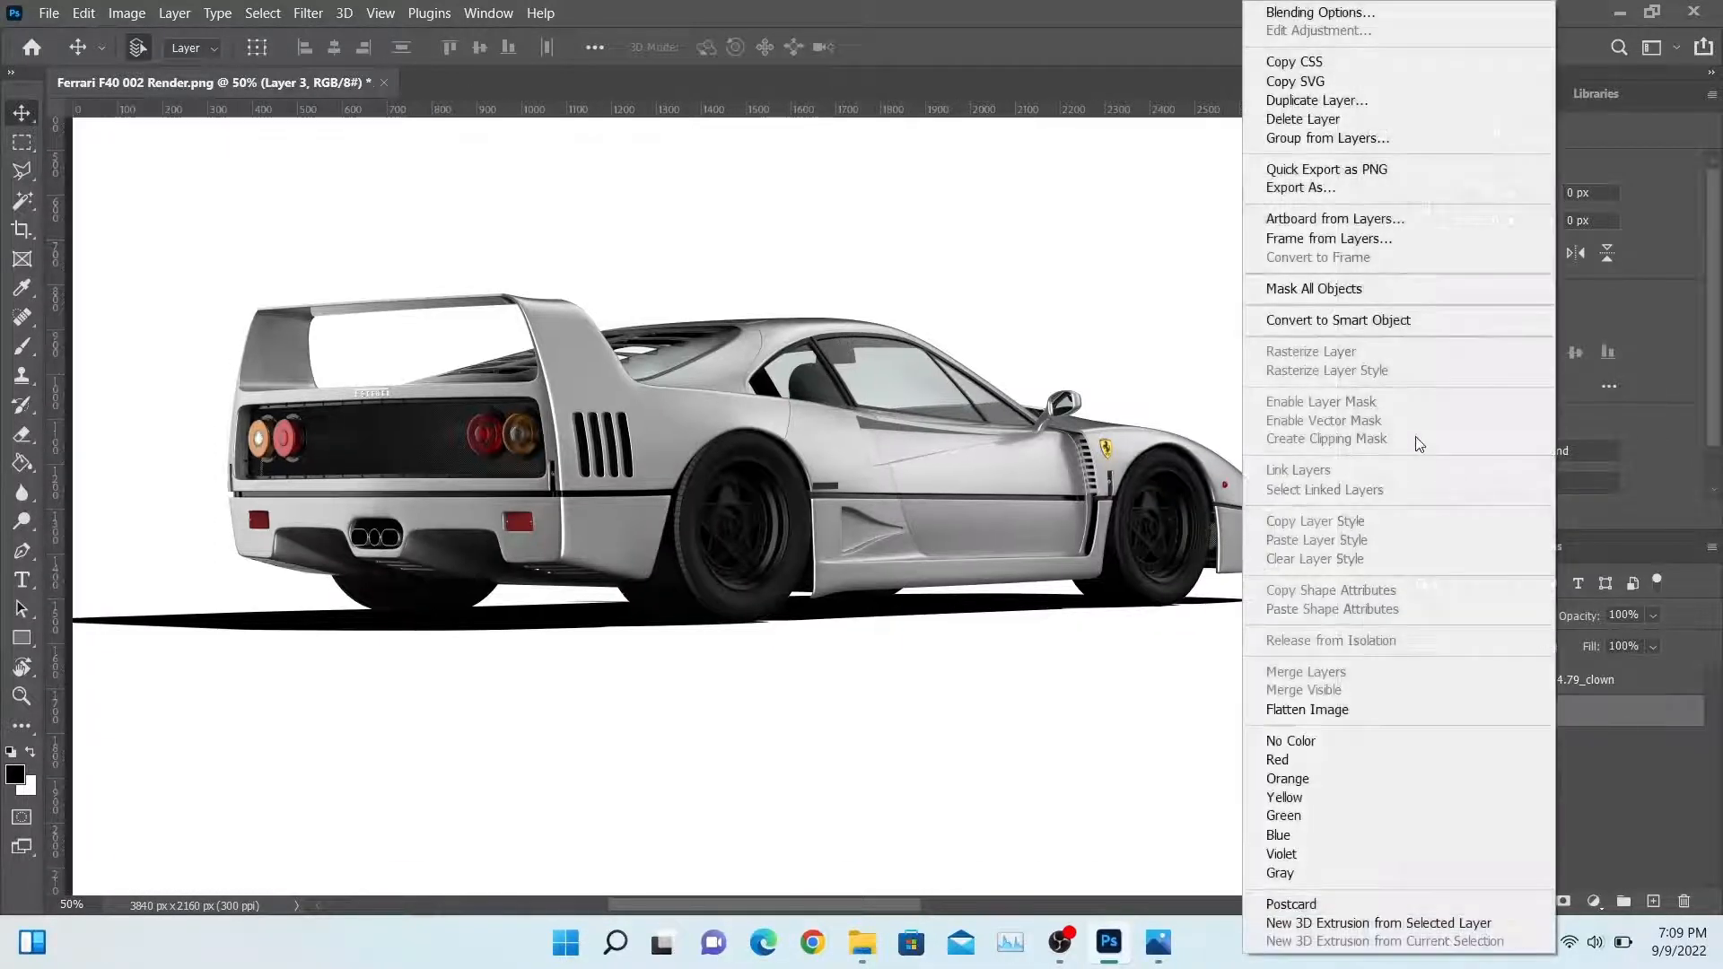
click(1301, 319)
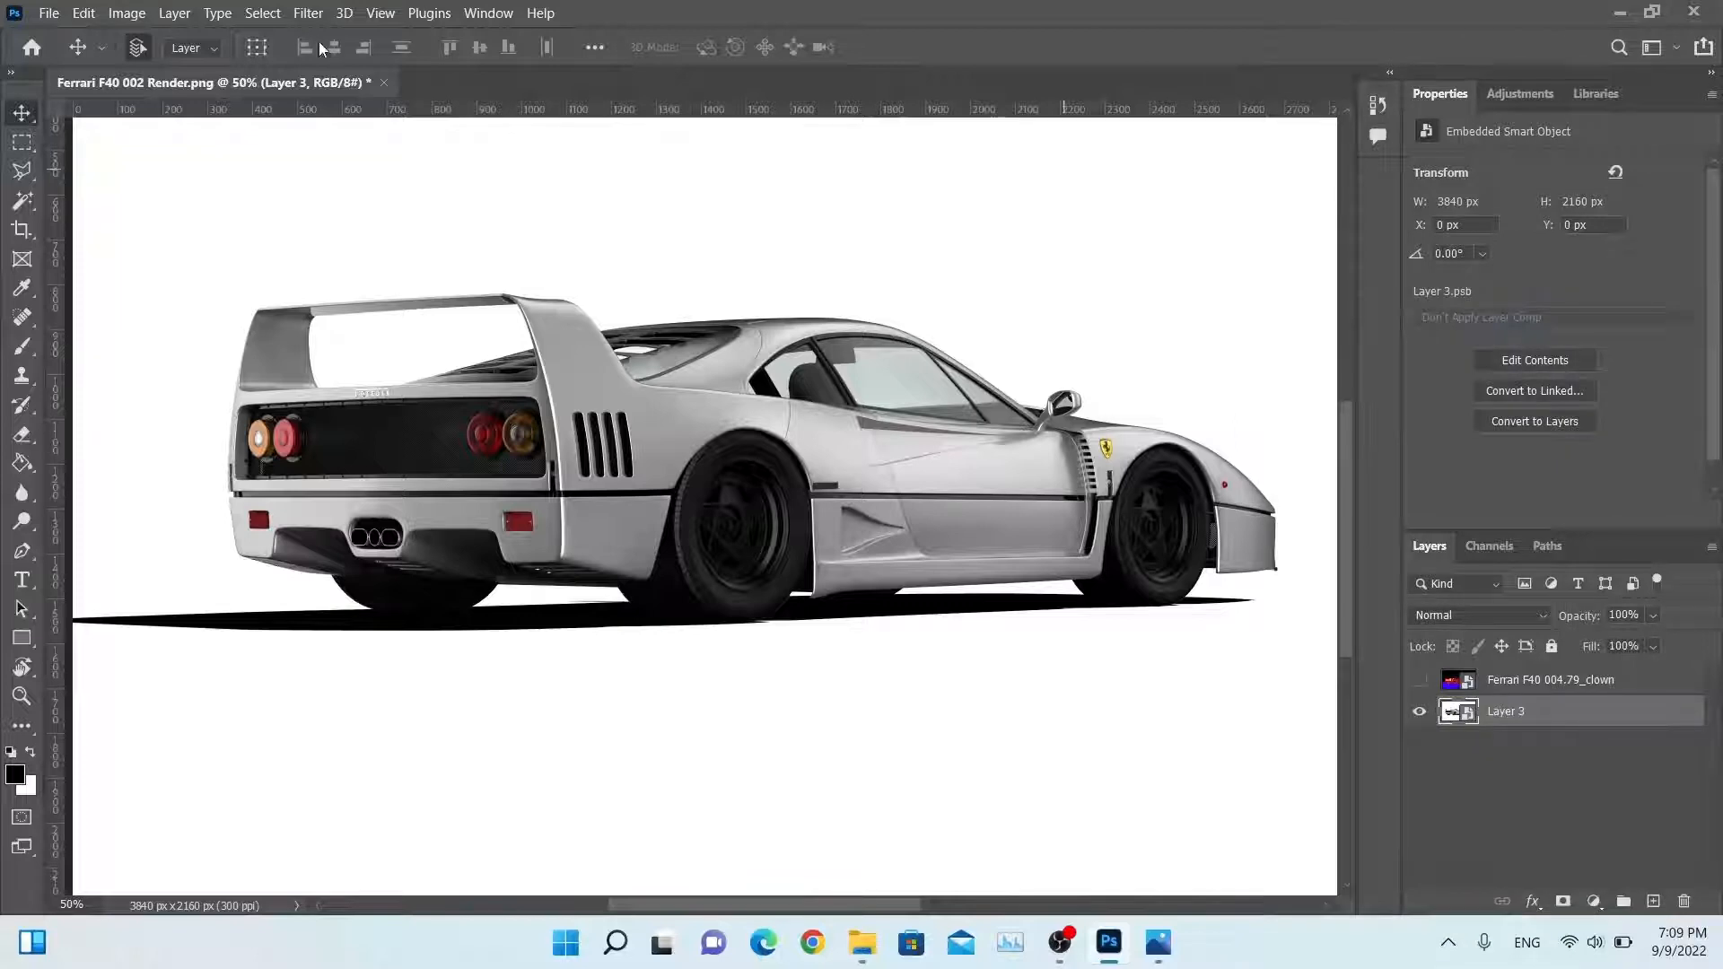
drag(498, 403, 472, 414)
click(310, 16)
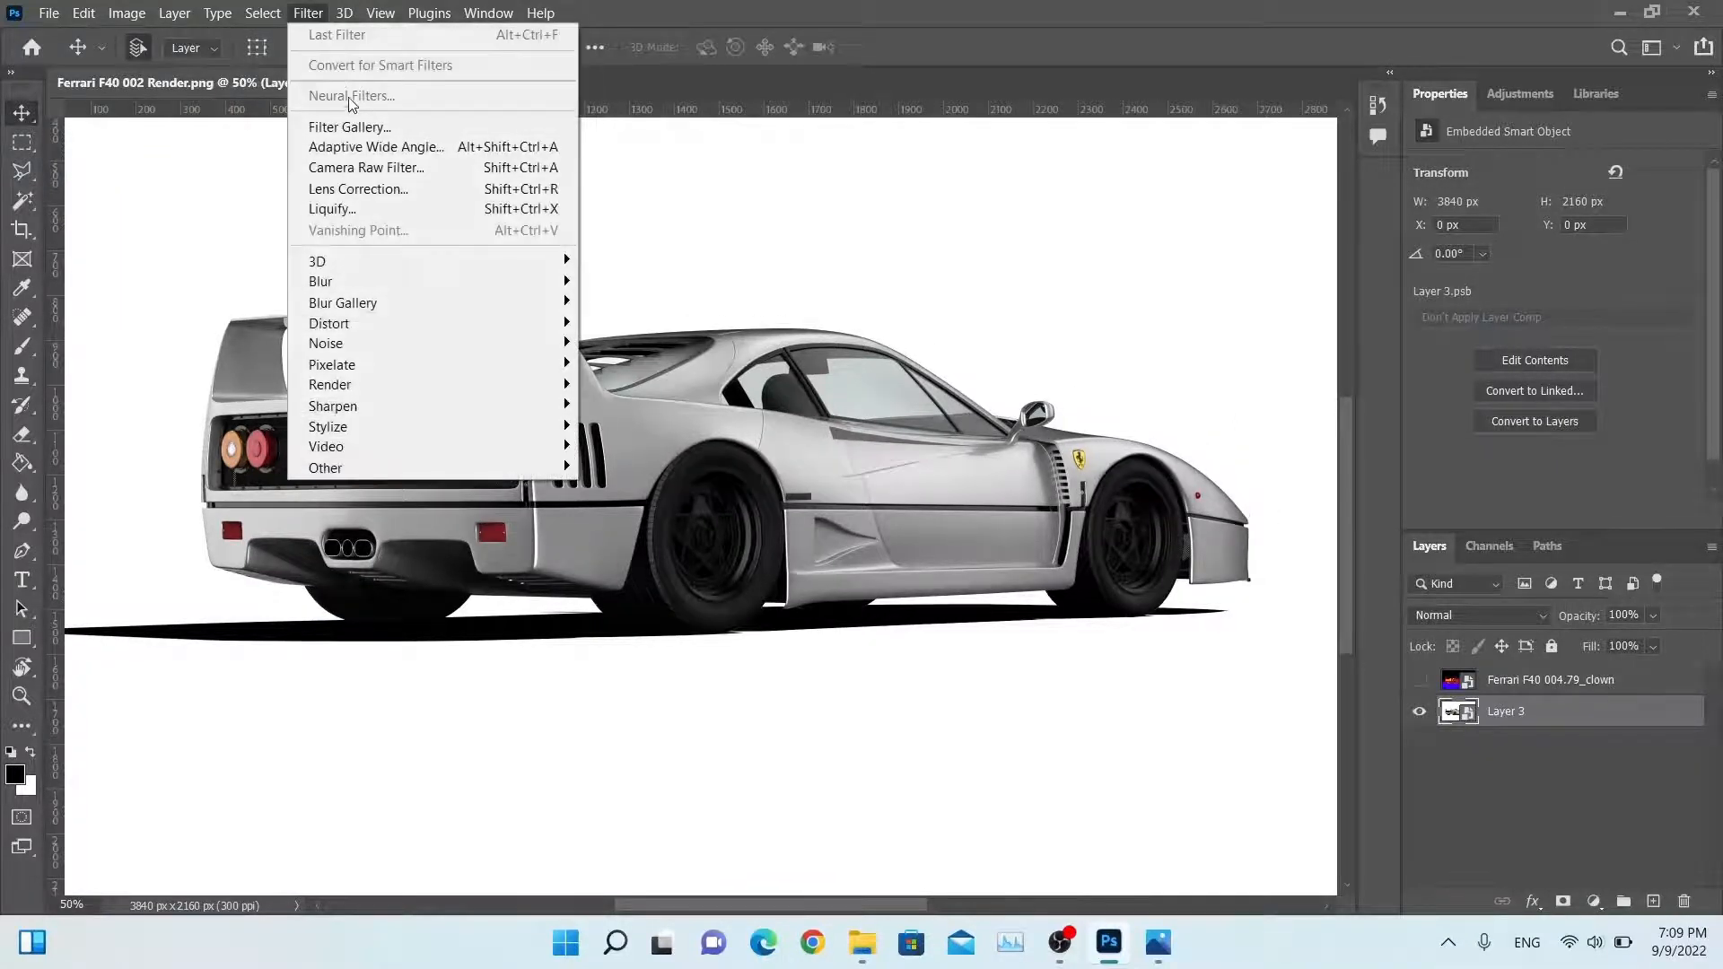
click(365, 170)
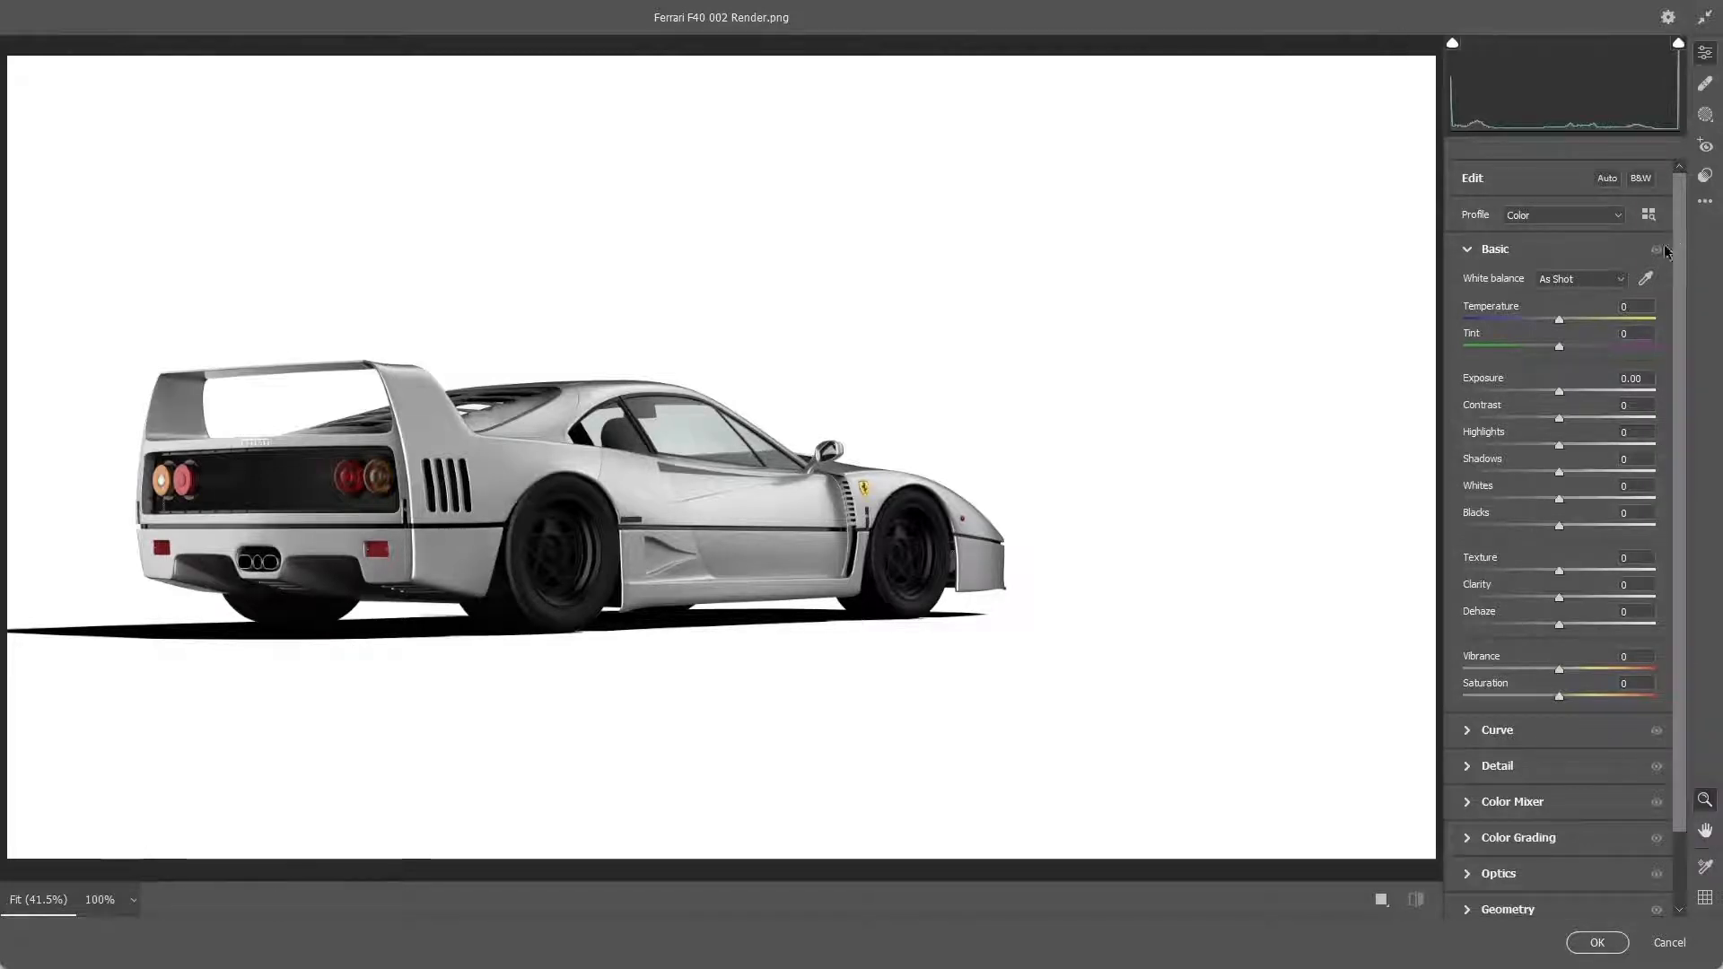
Step: Cool the white balance to a Temperature of -6 and keep Tint at 0
mouse_move(1557, 318)
mouse_down()
mouse_move(1455, 325)
mouse_move(1656, 325)
mouse_move(1558, 324)
mouse_up()
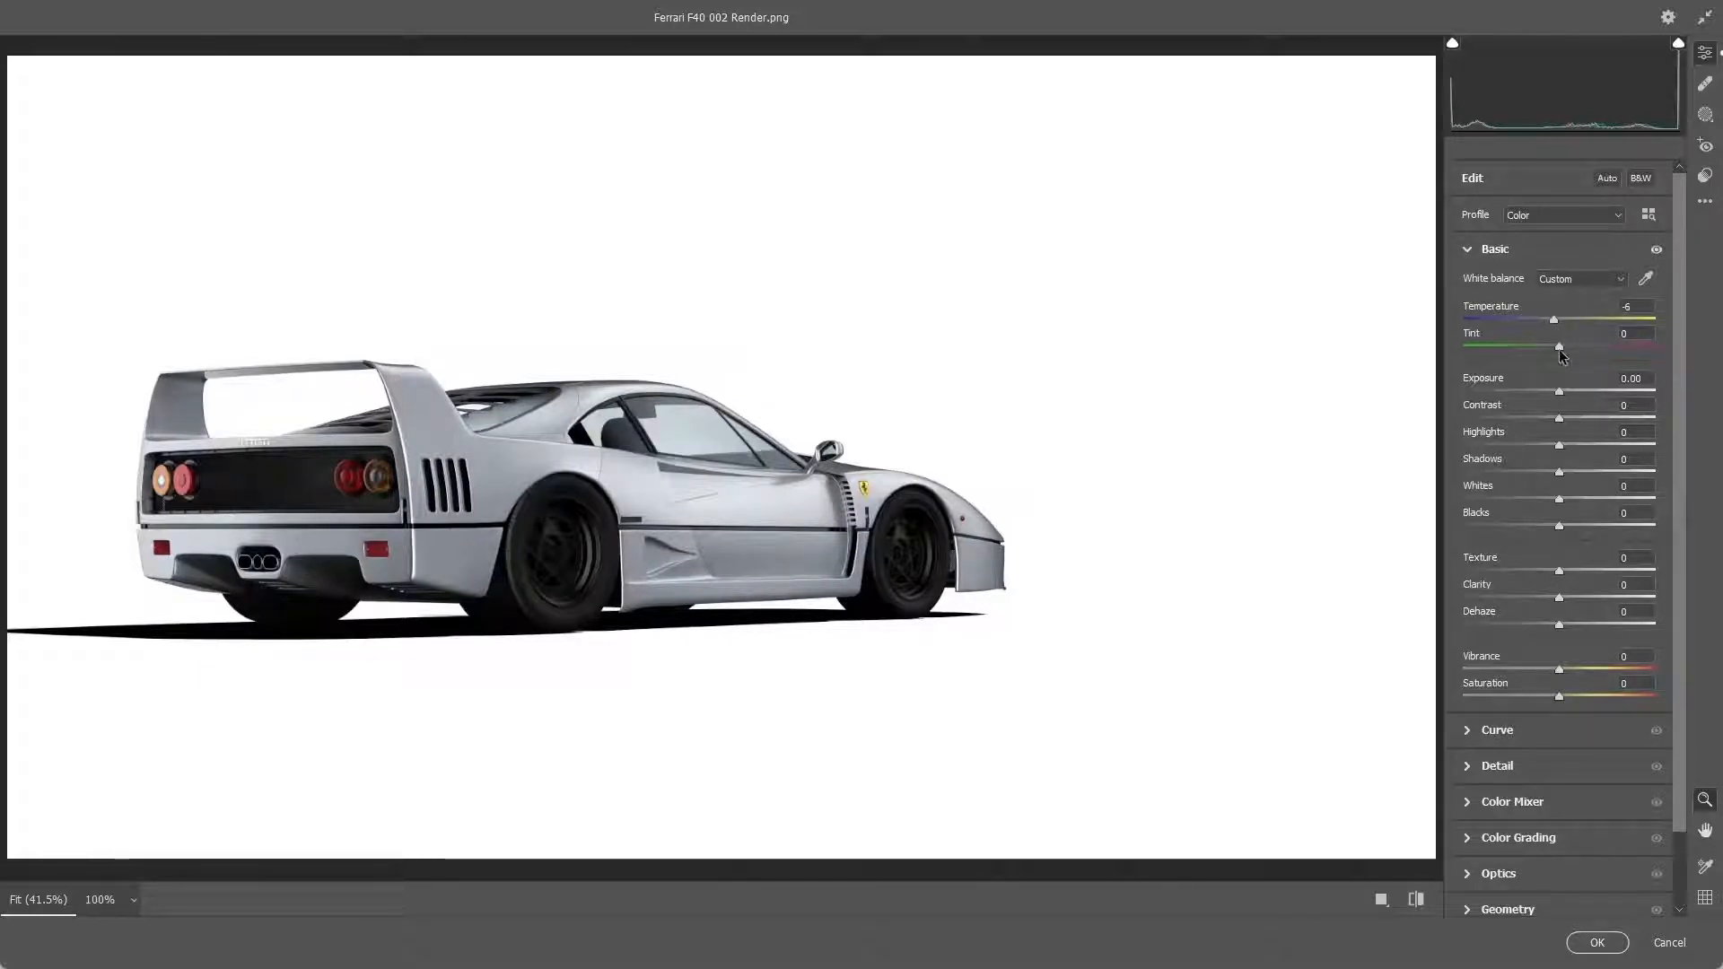
mouse_move(1559, 347)
mouse_down()
mouse_move(1491, 348)
mouse_move(1602, 350)
mouse_move(1558, 352)
mouse_up()
click(1637, 332)
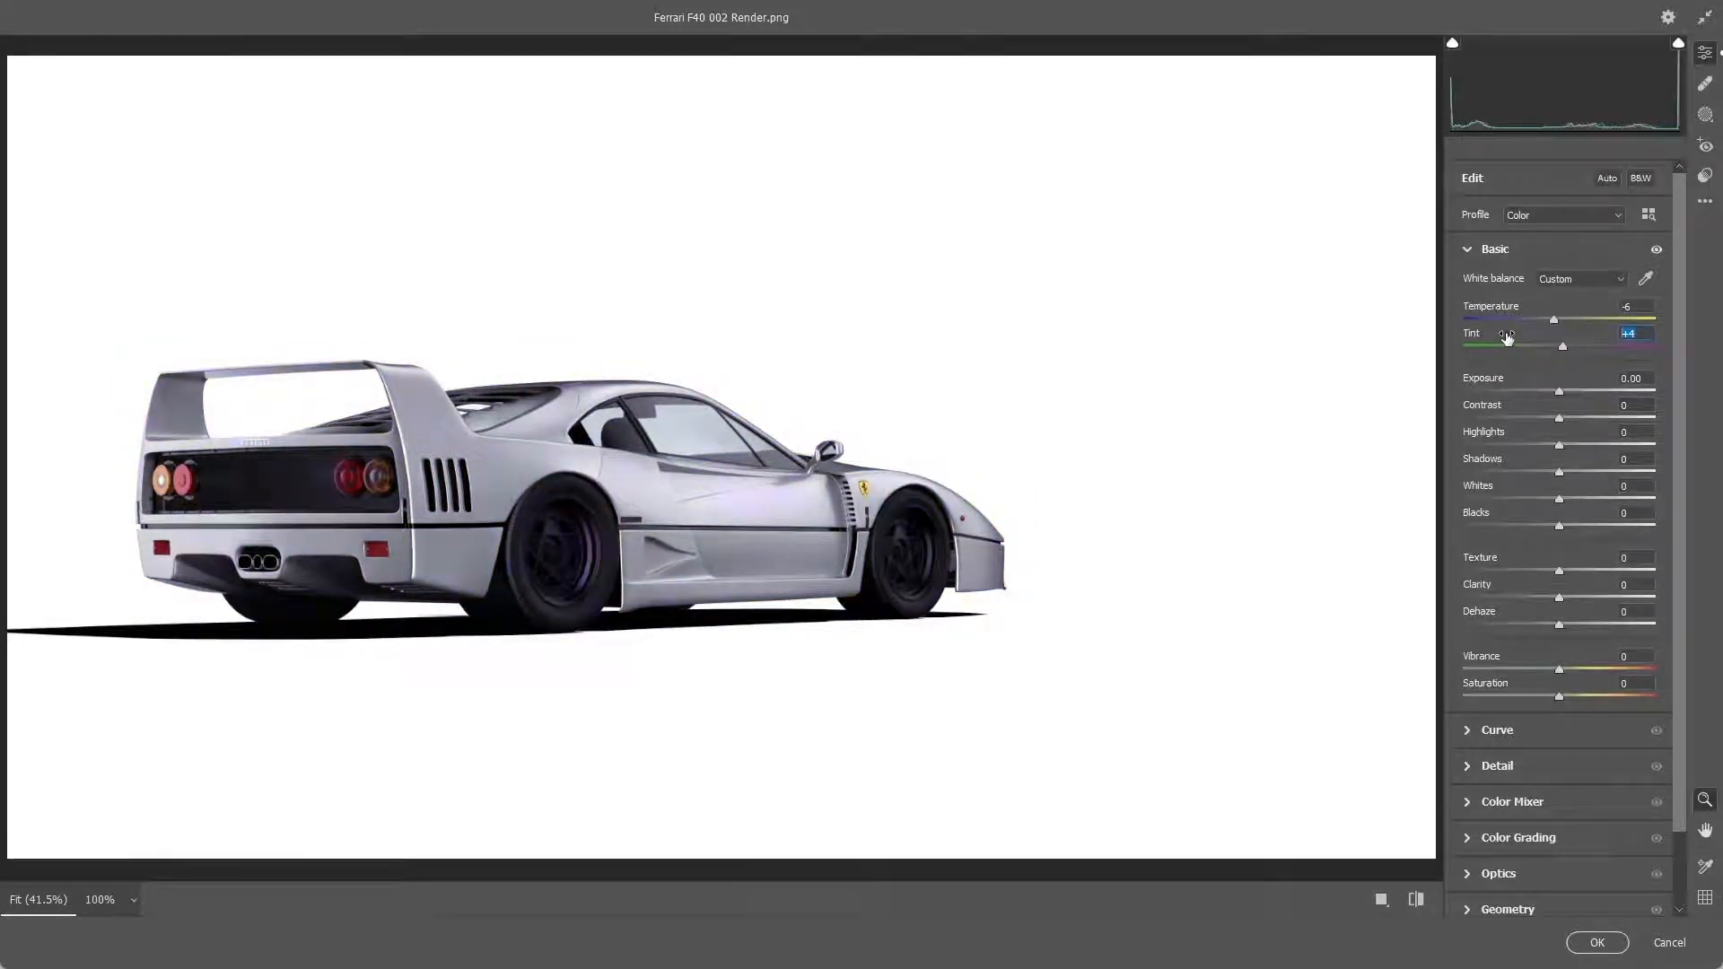
key(Return)
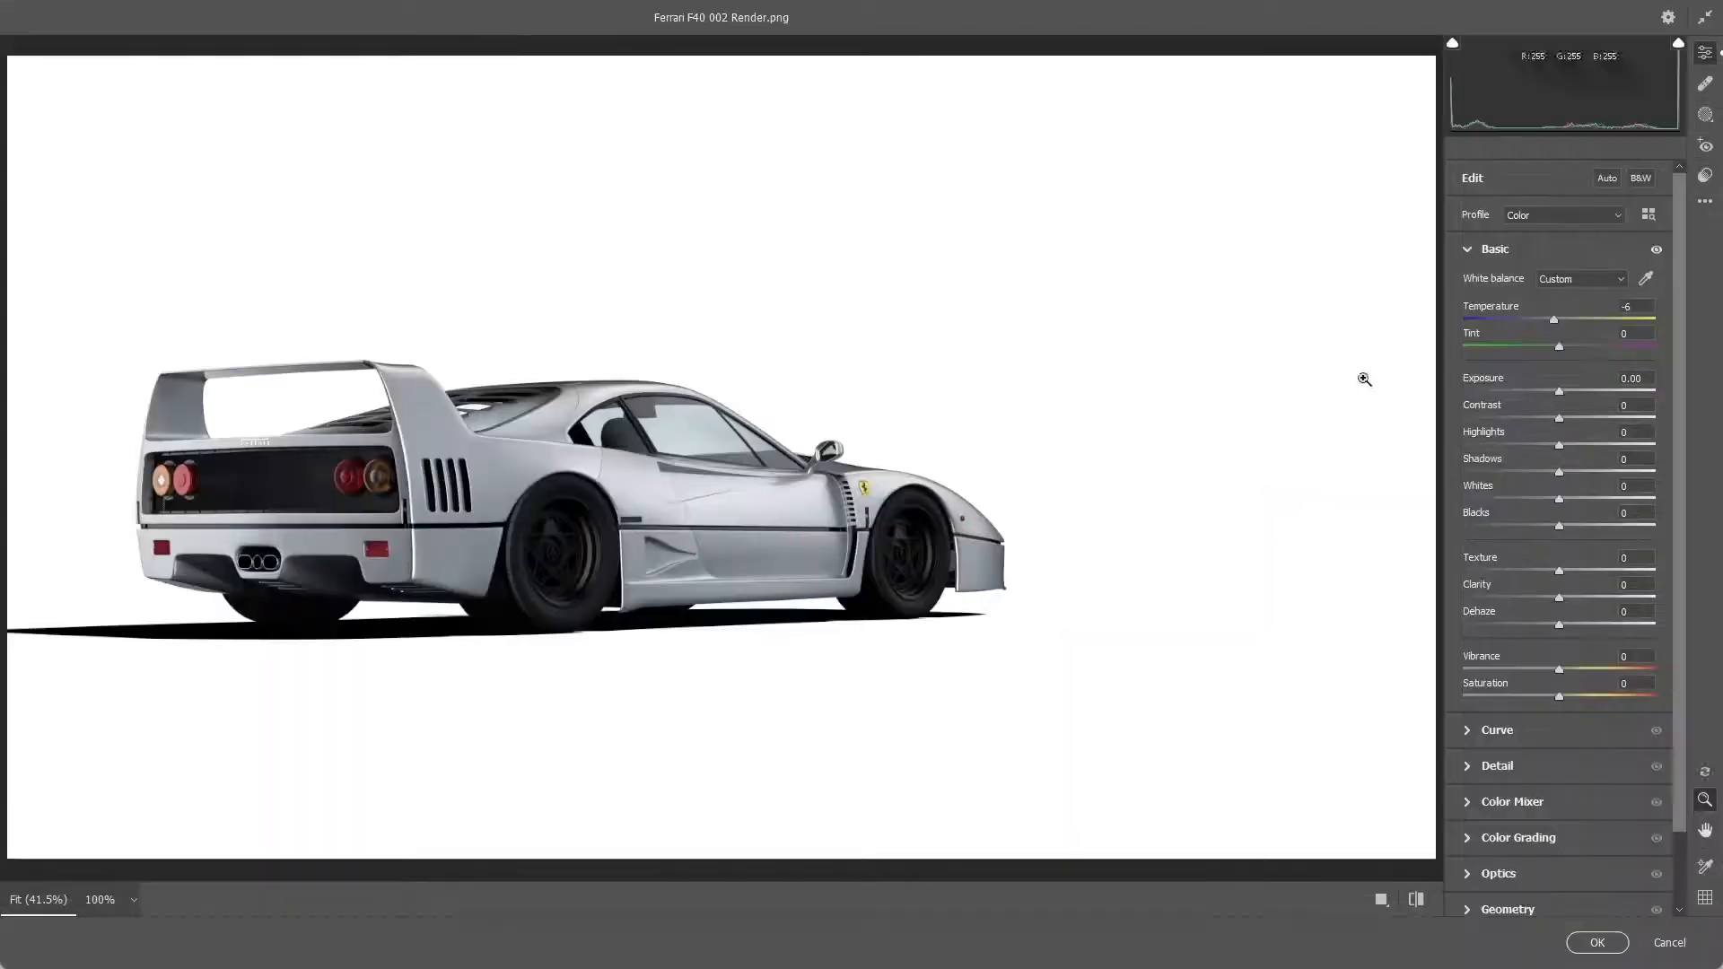
Step: Raise the Exposure to +0.30 and the Contrast to +20
mouse_move(1560, 395)
mouse_down()
mouse_move(1526, 395)
mouse_move(1581, 391)
mouse_move(1562, 393)
mouse_up()
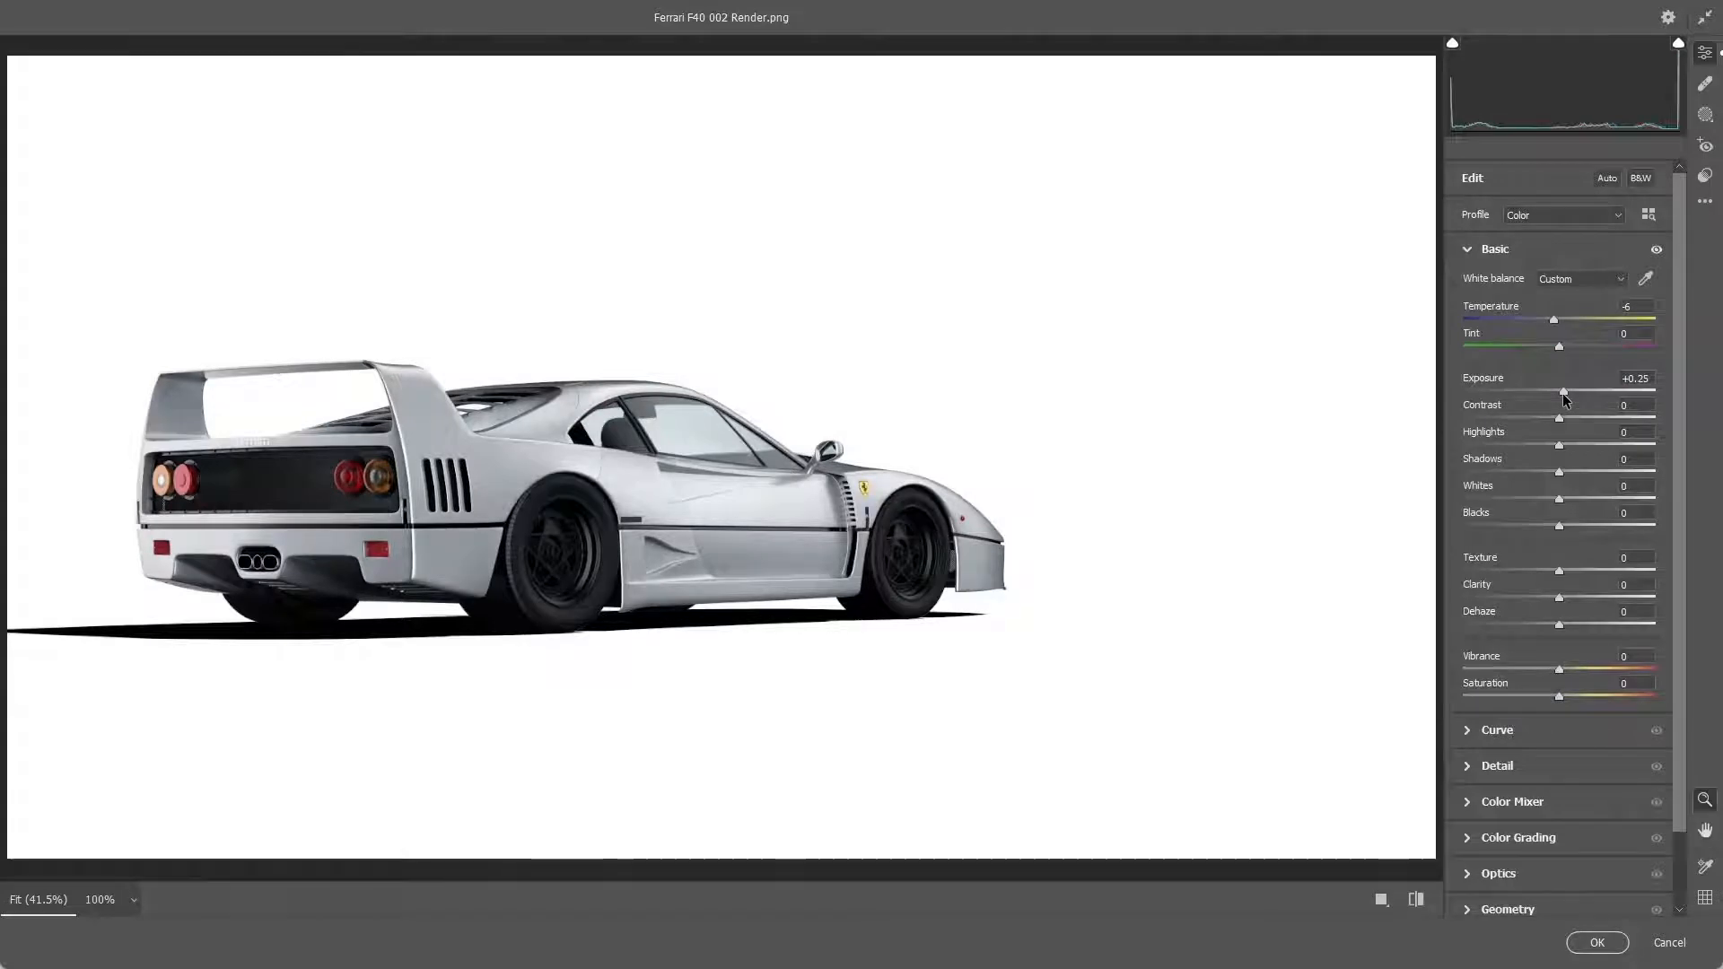
drag(1563, 395, 1567, 392)
drag(1503, 421, 1508, 422)
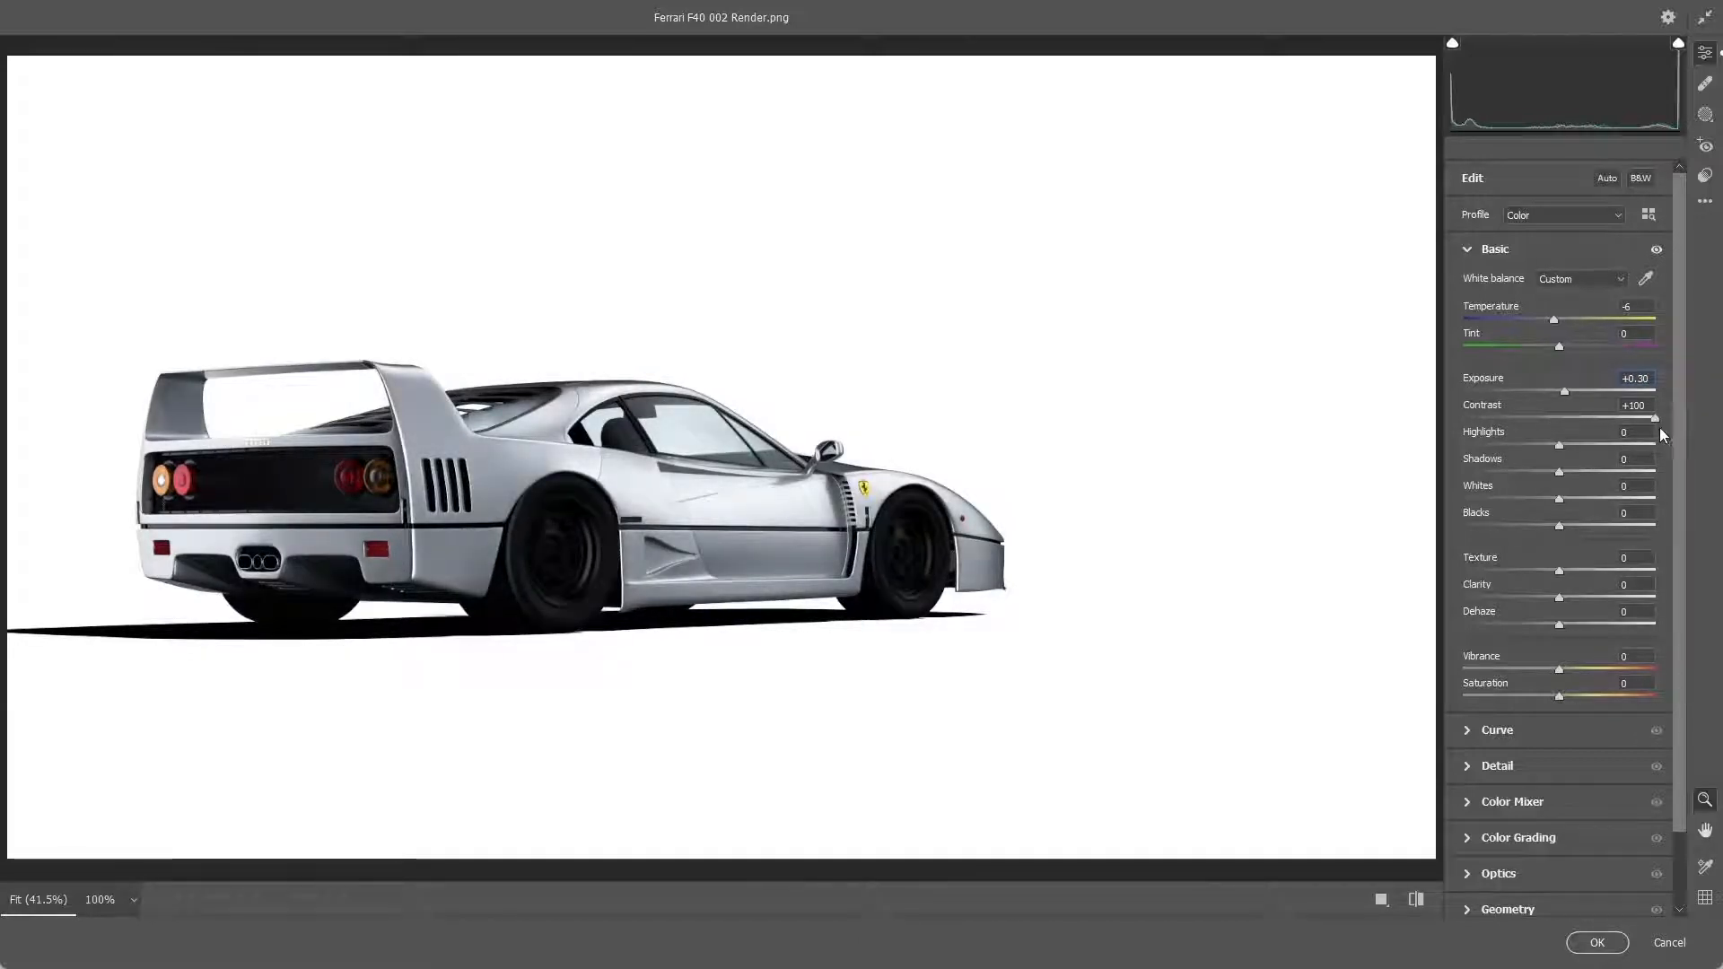
drag(1659, 429, 1582, 426)
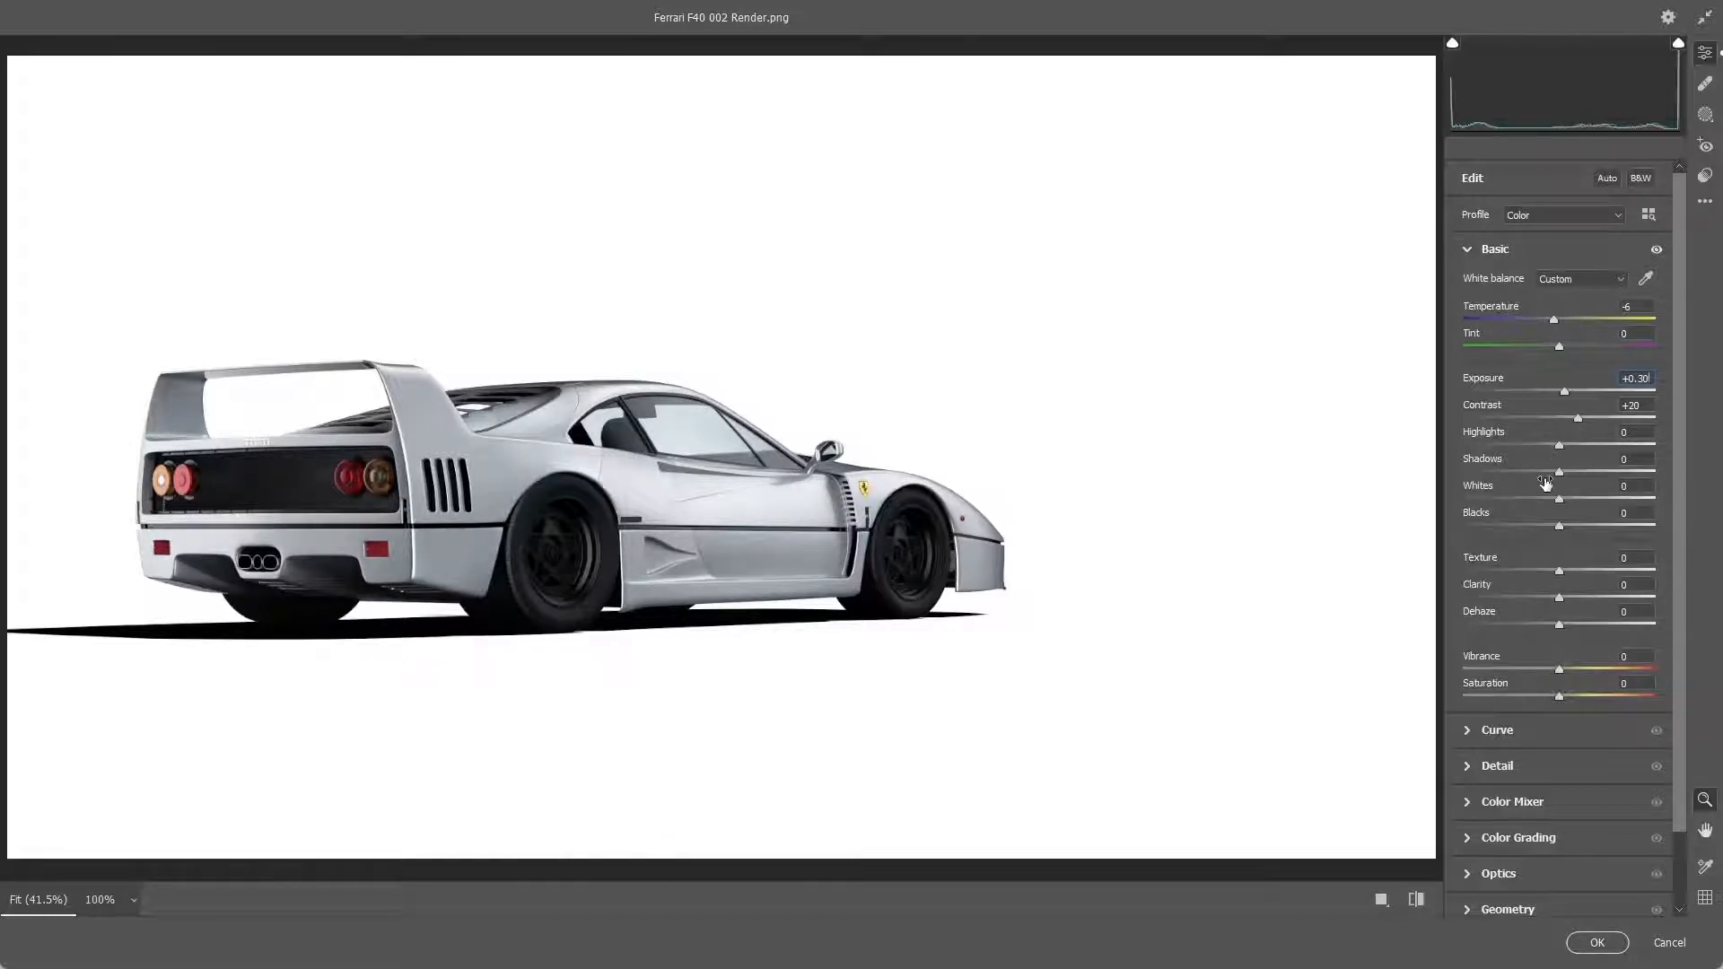
Step: Set Highlights to +6, Shadows to +20, Whites to +8 and Blacks to -1
mouse_move(1559, 444)
mouse_down()
mouse_move(1444, 449)
mouse_move(1645, 449)
mouse_move(1450, 449)
mouse_move(1562, 446)
mouse_move(1564, 464)
mouse_up()
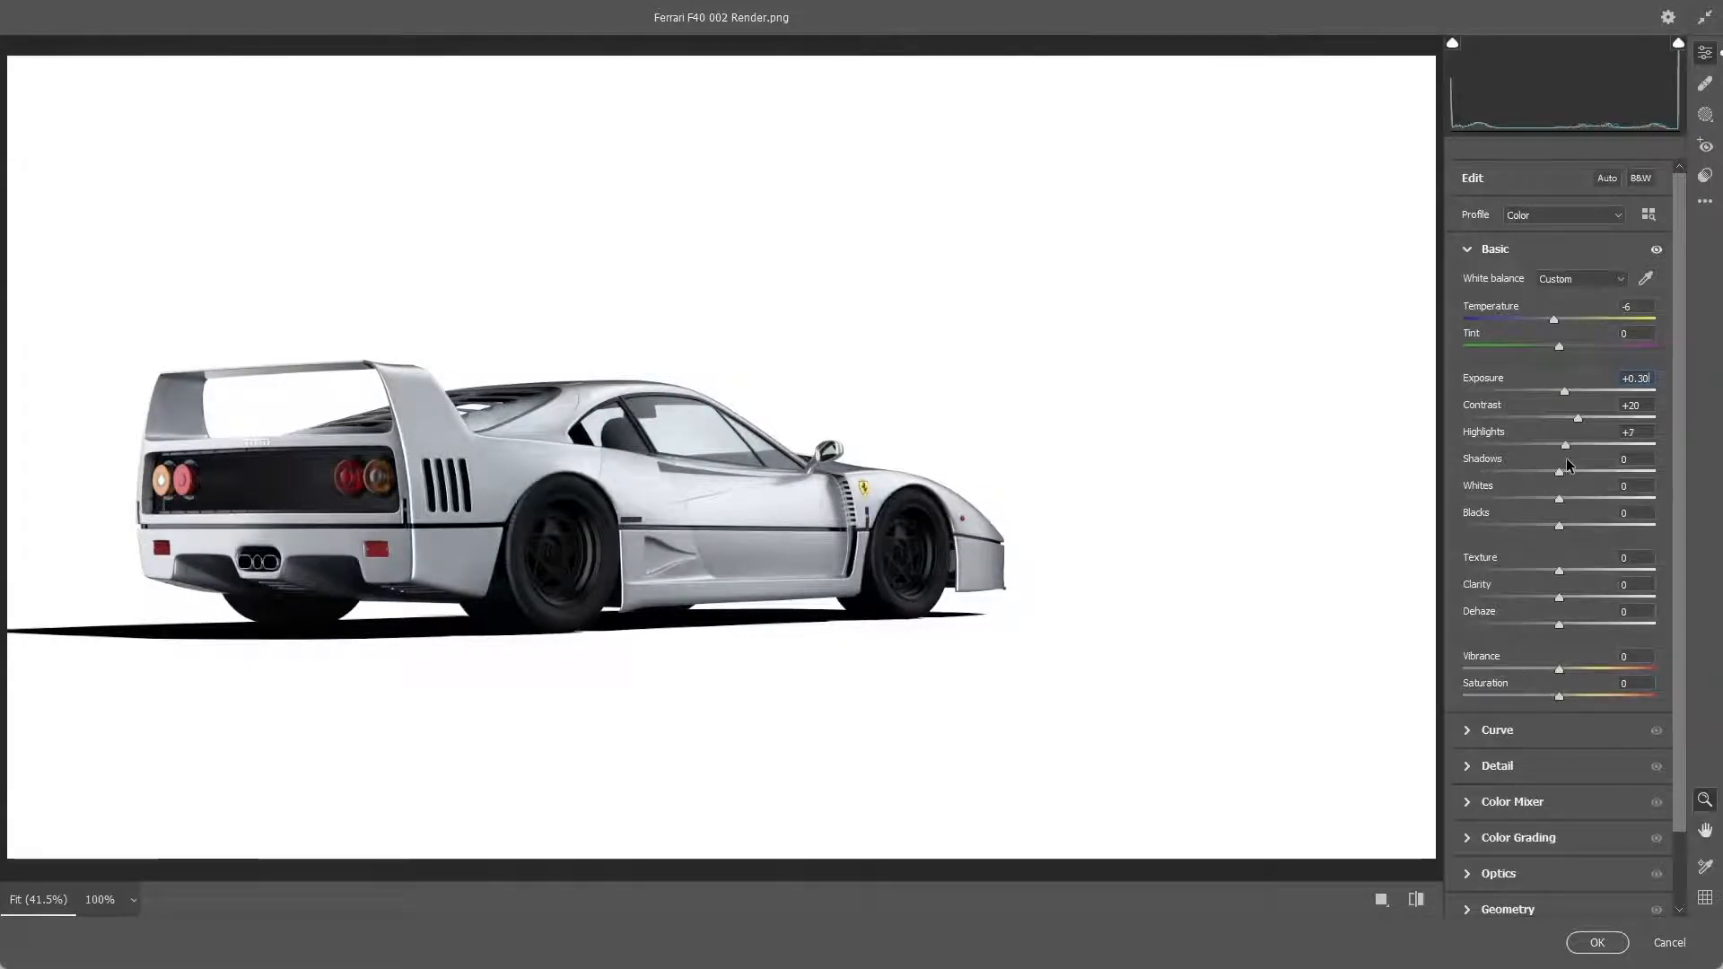
drag(1567, 464, 1605, 470)
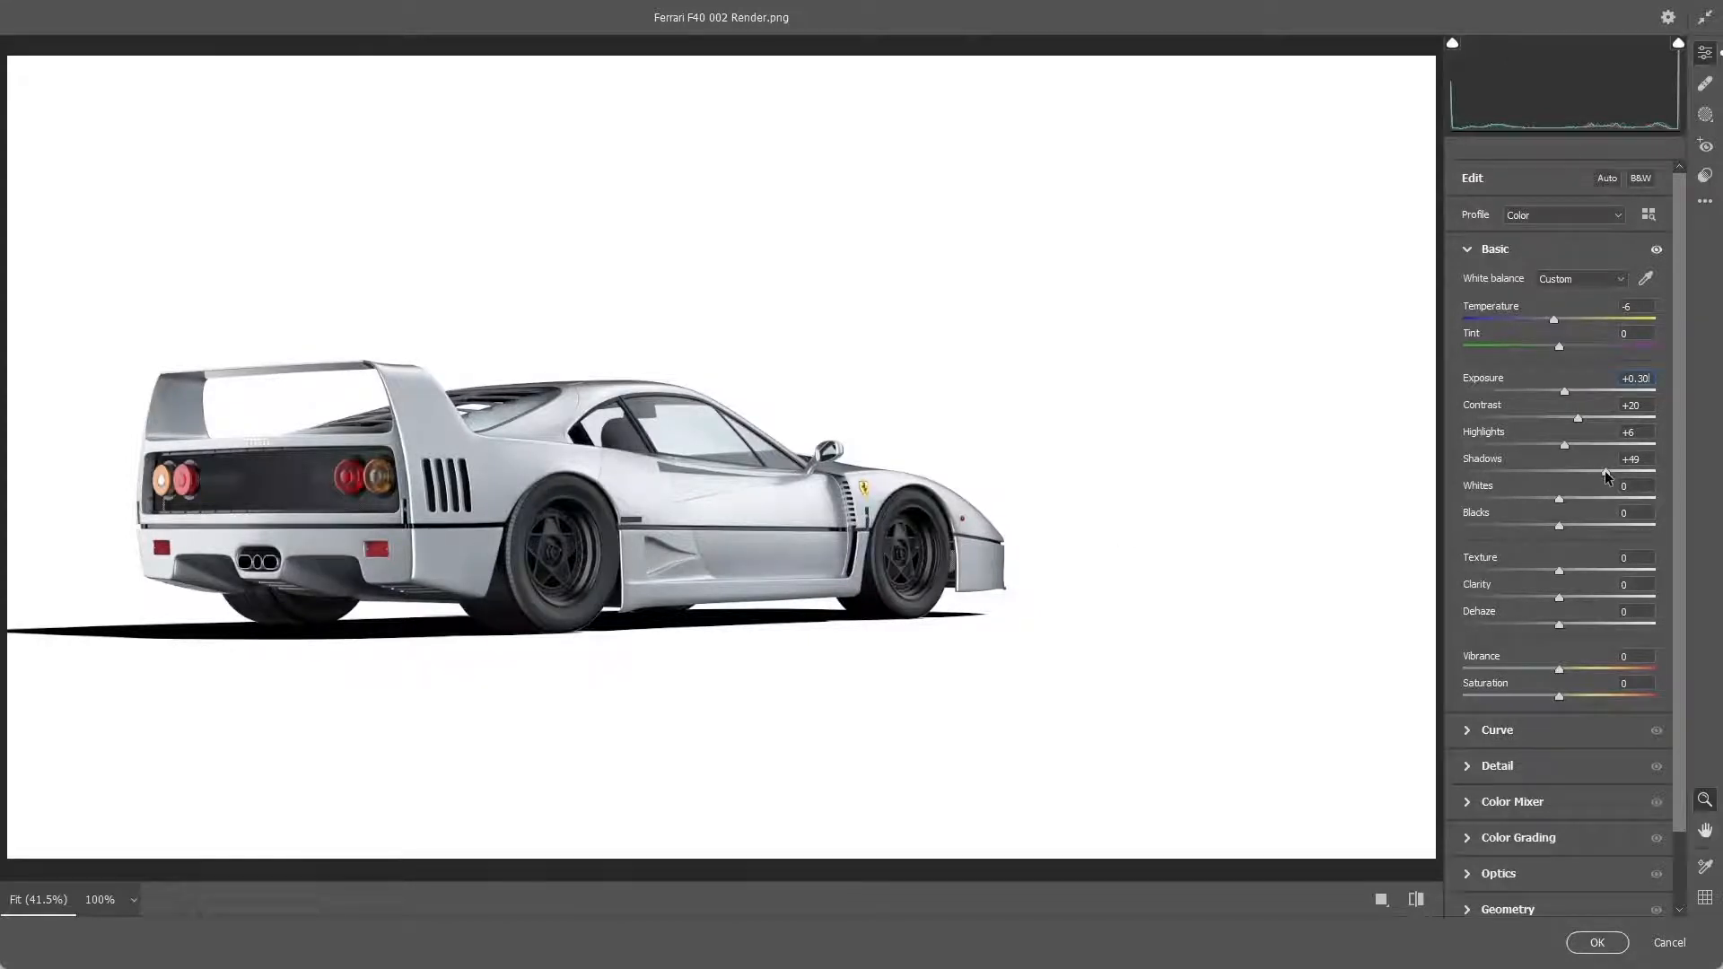
mouse_move(1605, 471)
mouse_down()
mouse_move(1448, 463)
mouse_move(1606, 476)
mouse_move(1585, 478)
mouse_up()
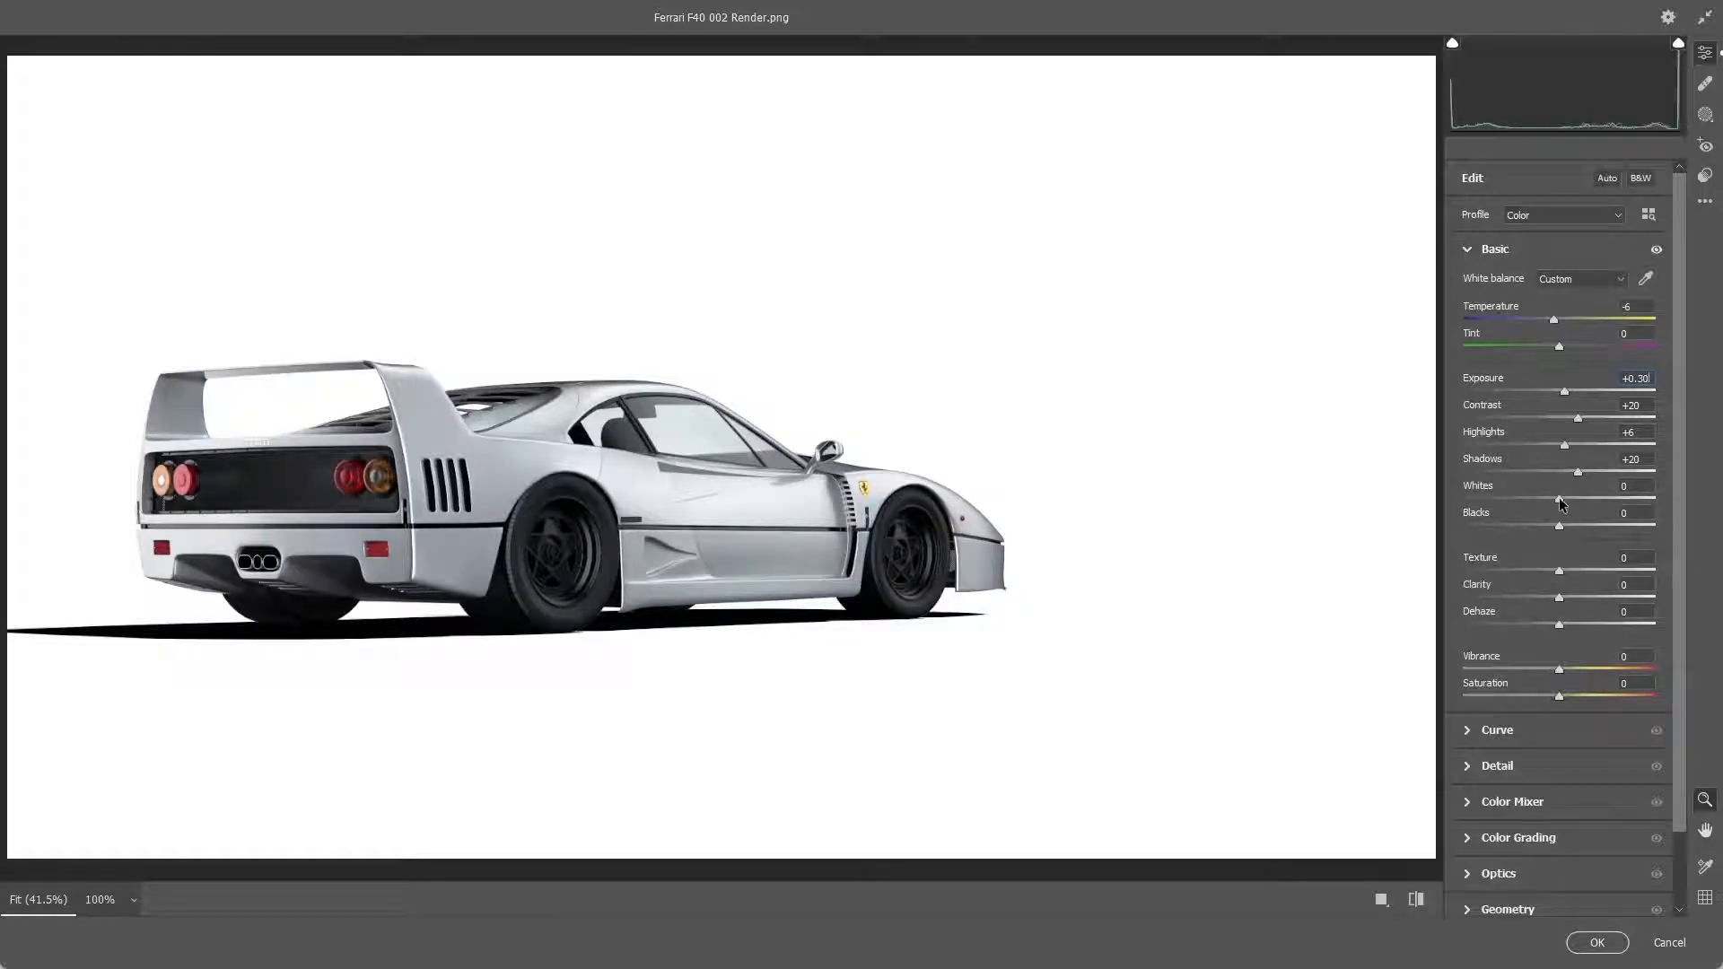
mouse_move(1558, 500)
mouse_down()
mouse_move(1418, 500)
mouse_move(1647, 502)
mouse_move(1569, 508)
mouse_up()
mouse_move(1568, 507)
mouse_down()
mouse_move(1561, 531)
mouse_move(1659, 530)
mouse_move(1556, 534)
mouse_up()
Step: Set Texture to +20, Clarity to +5 and Dehaze to -5
drag(1560, 573, 1404, 575)
drag(1545, 574, 1678, 581)
drag(1532, 612, 1651, 606)
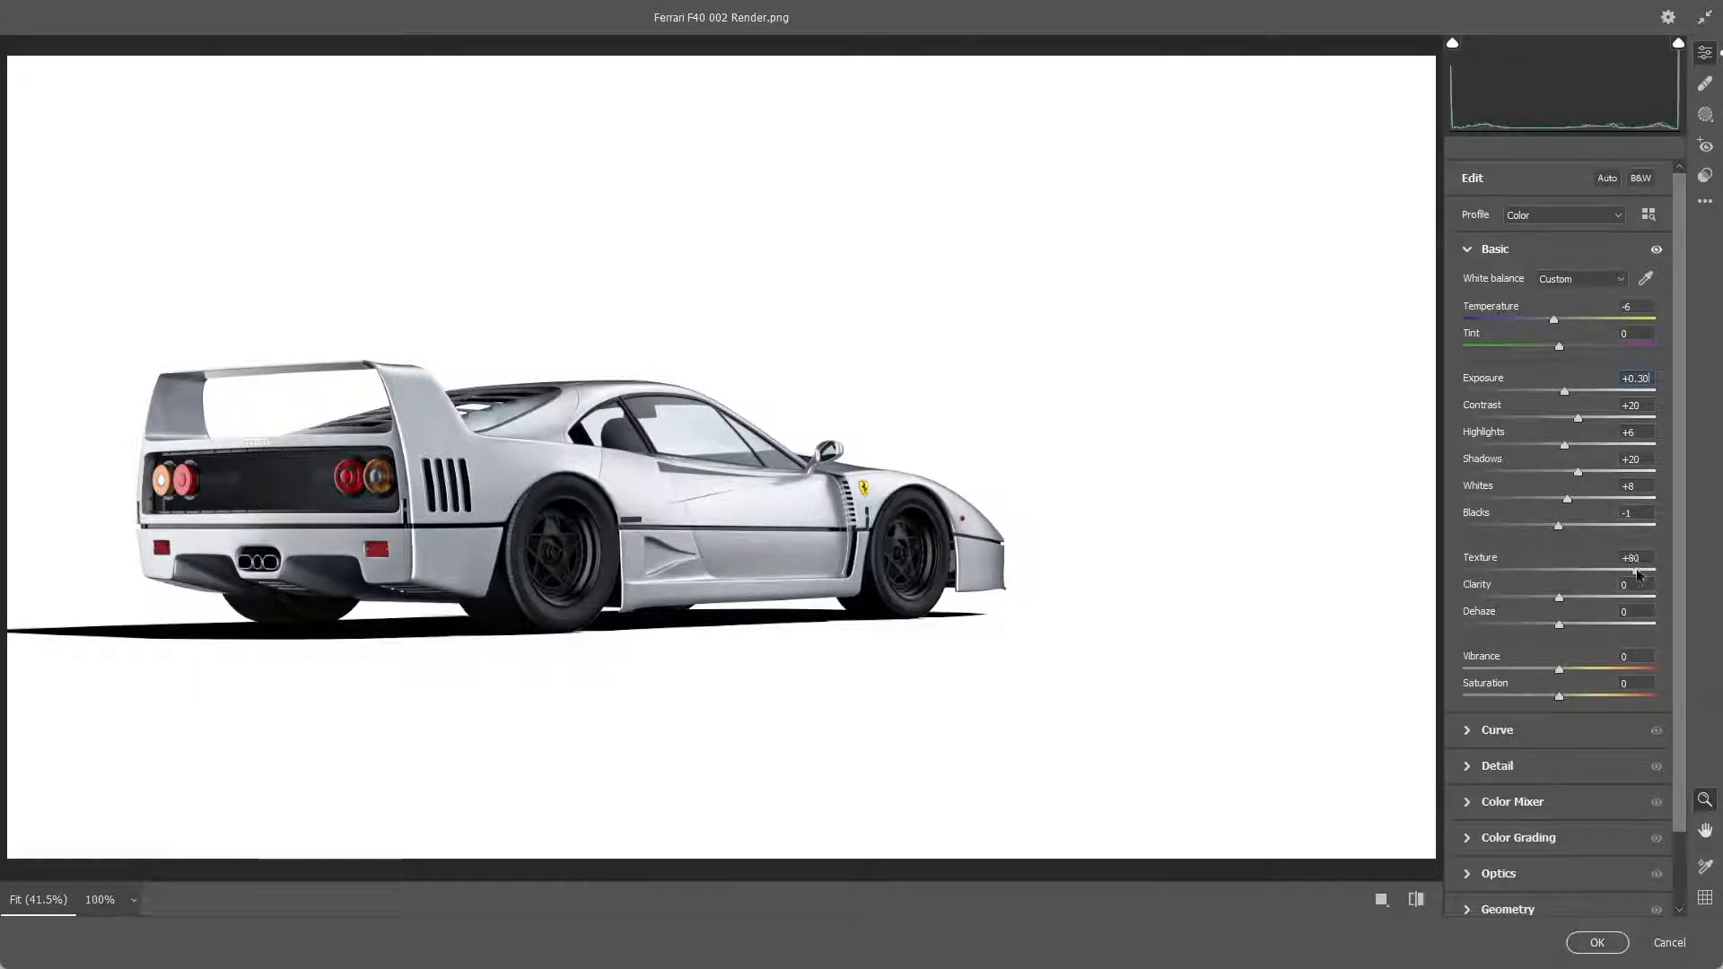
mouse_move(1553, 579)
mouse_down()
mouse_move(1634, 581)
mouse_move(1584, 582)
mouse_up()
mouse_move(1558, 597)
mouse_down()
mouse_move(1455, 597)
mouse_move(1716, 622)
mouse_move(1545, 622)
mouse_move(1568, 617)
mouse_up()
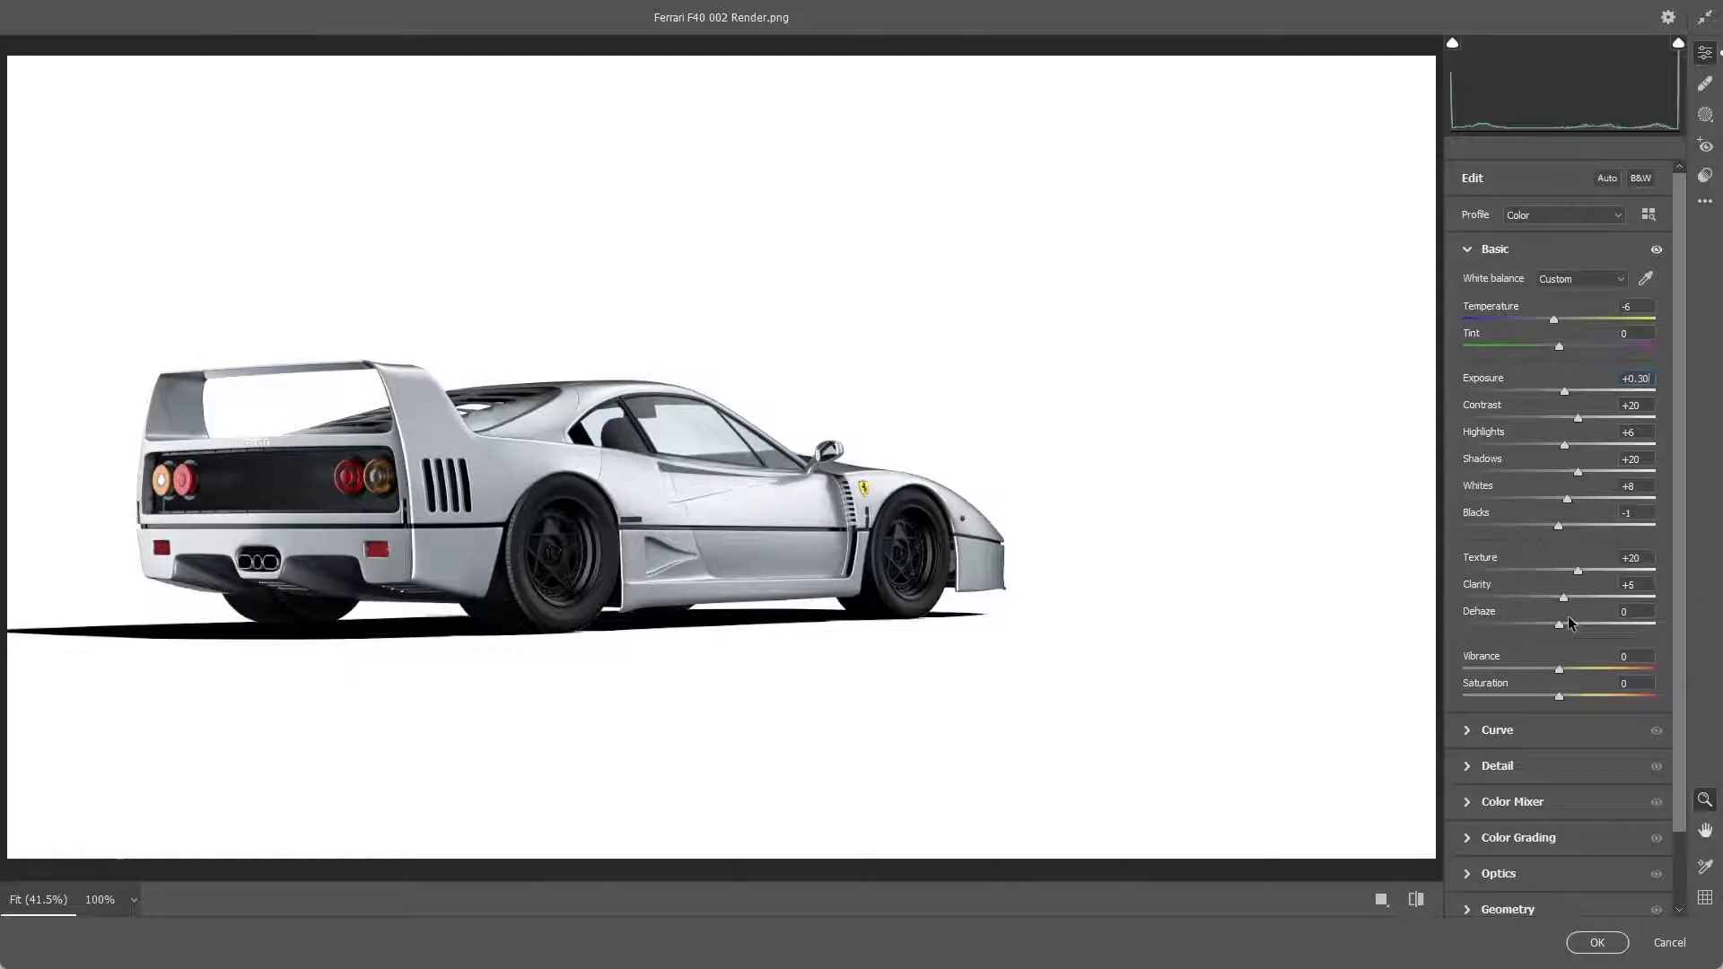
drag(1517, 626, 1554, 625)
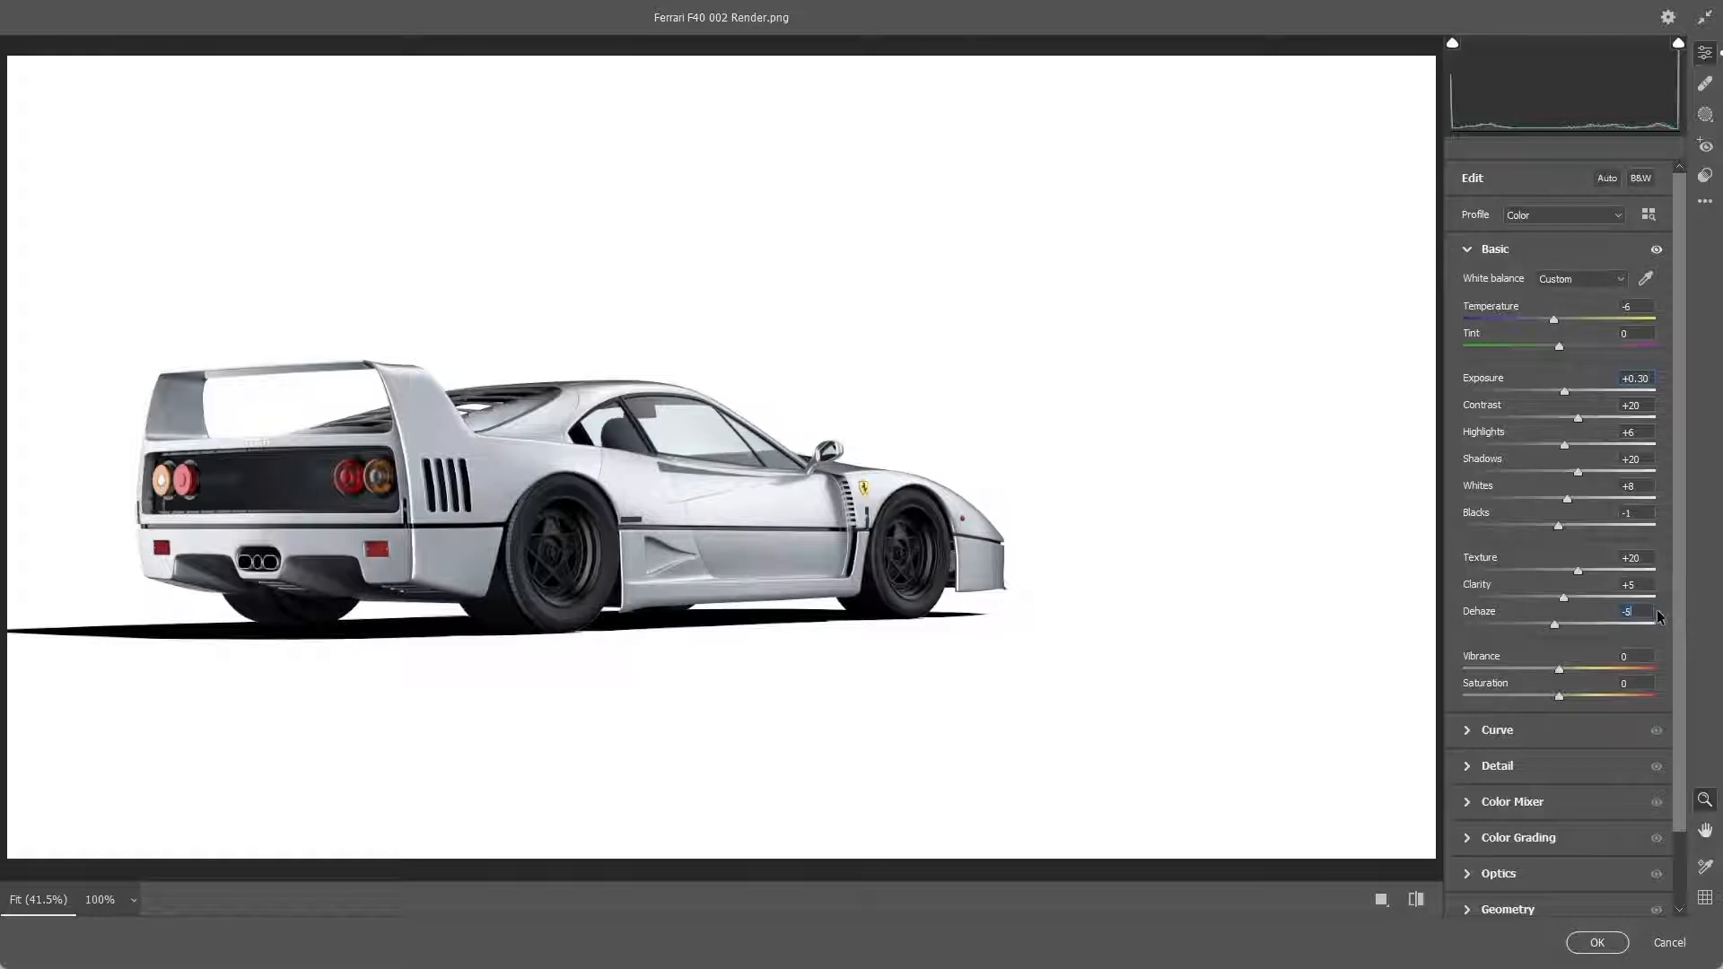
Step: Apply the Camera Raw grade to Layer 3 and compare the car with its smart filters off and on
click(1597, 942)
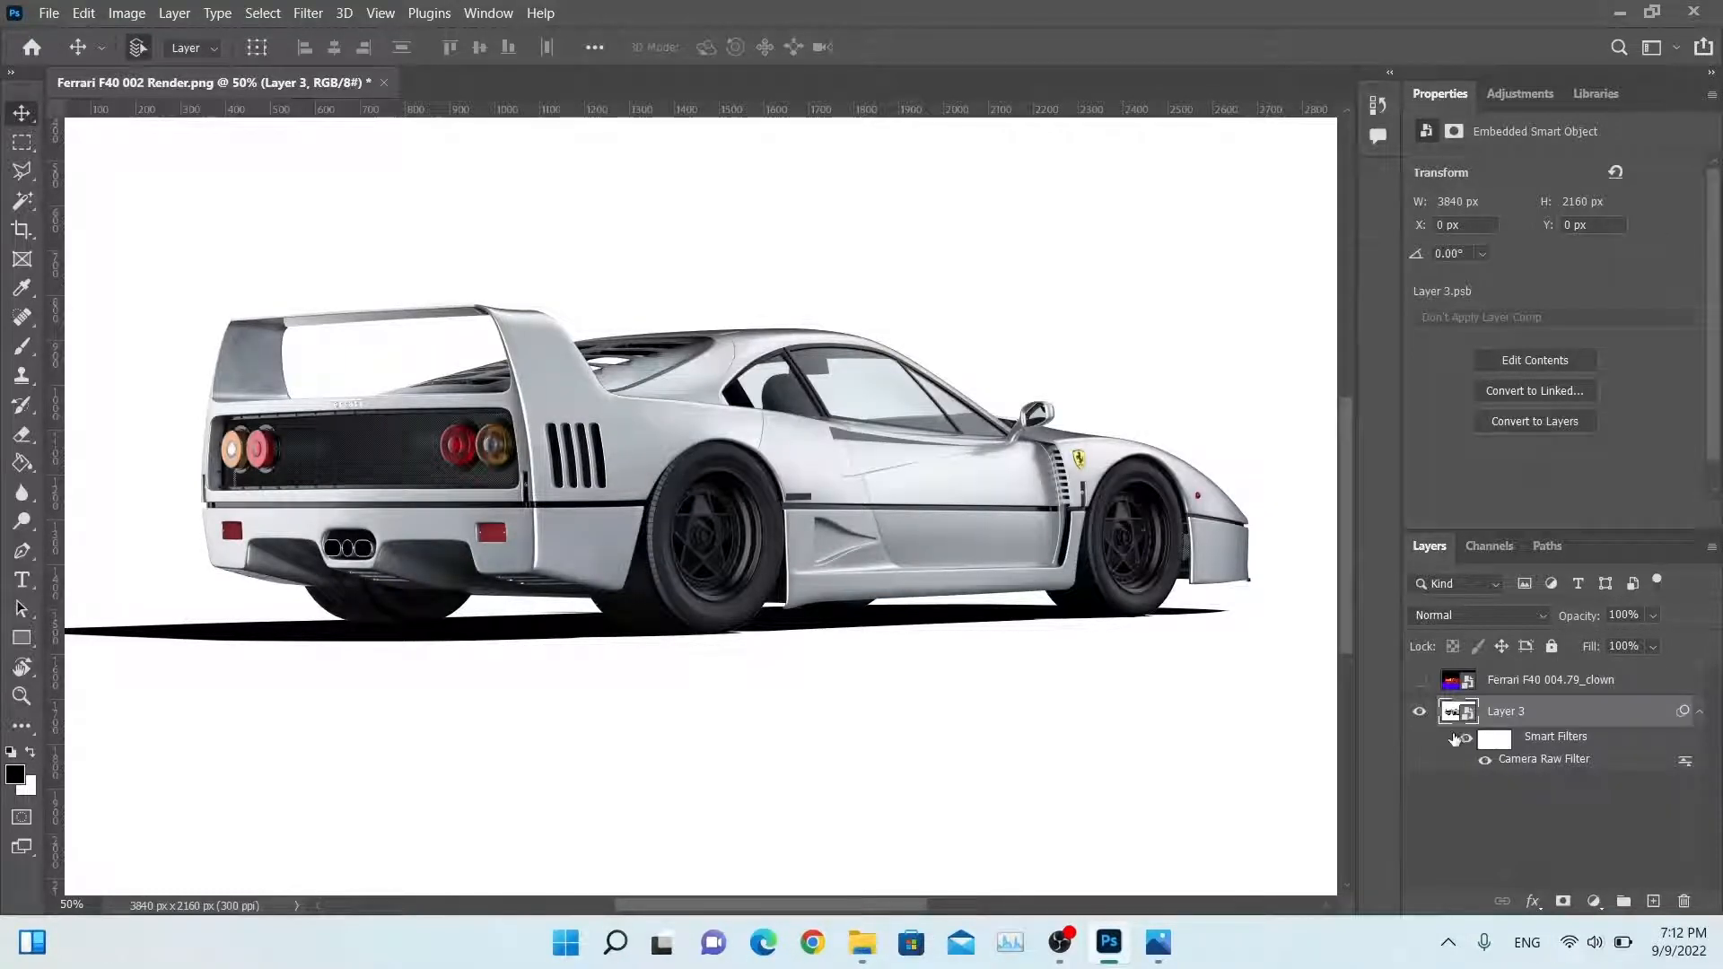
click(1466, 738)
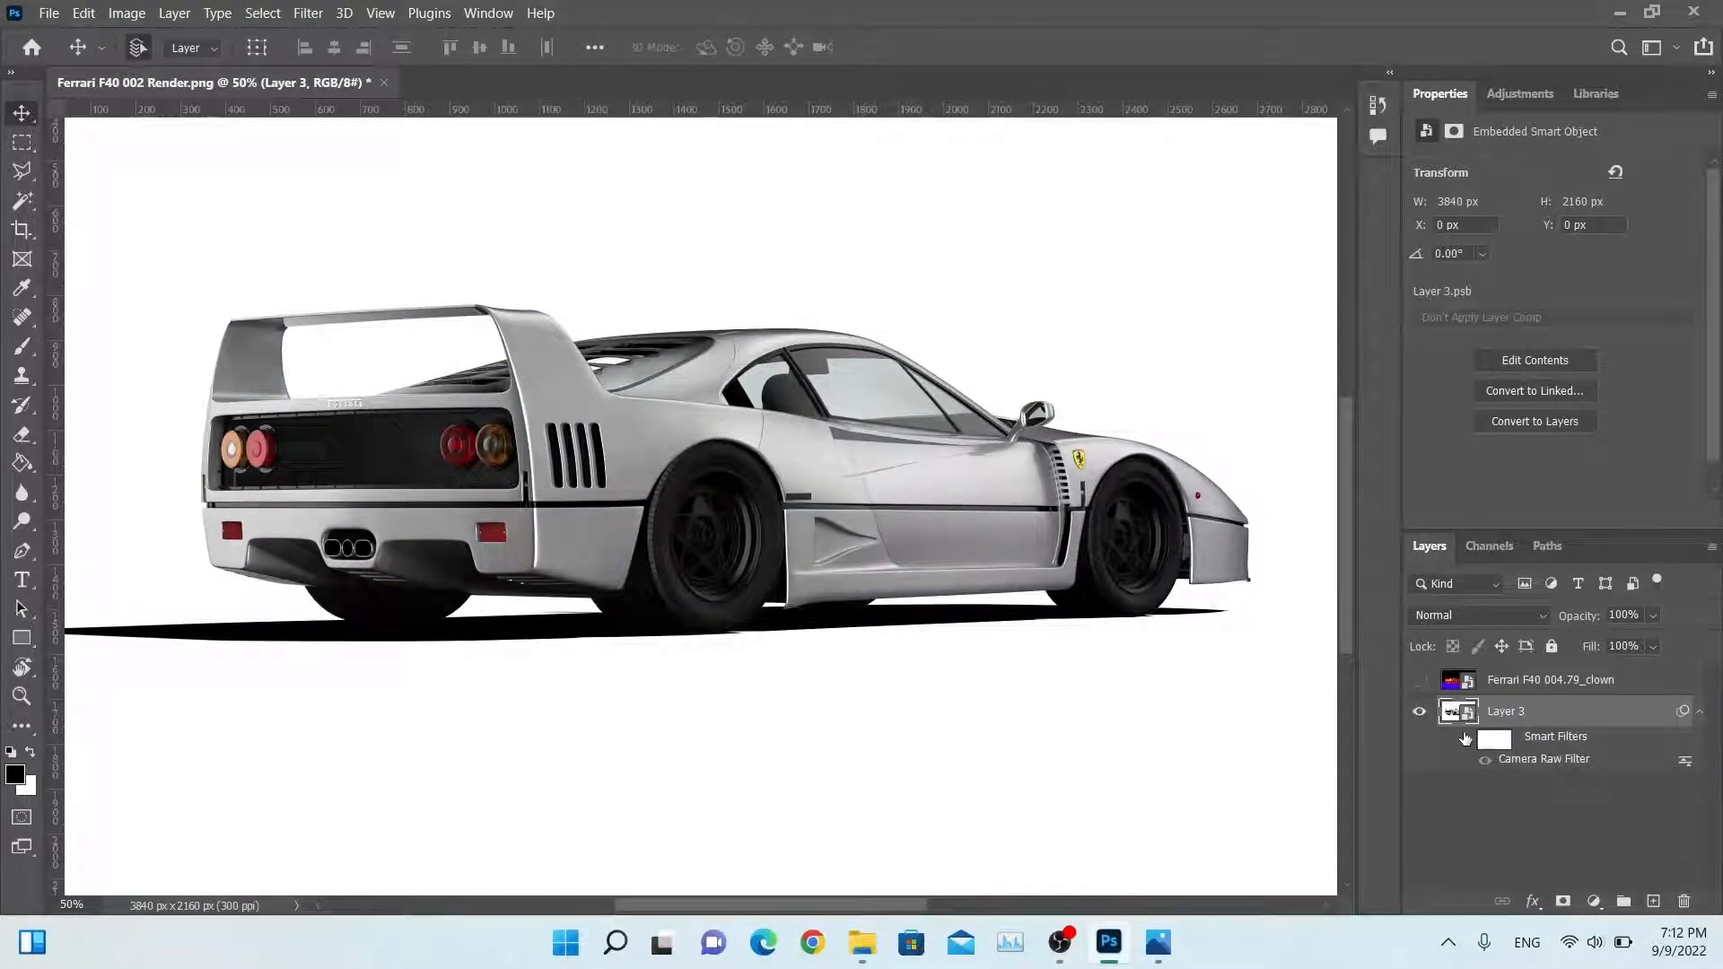
click(1465, 737)
click(1465, 738)
click(1465, 737)
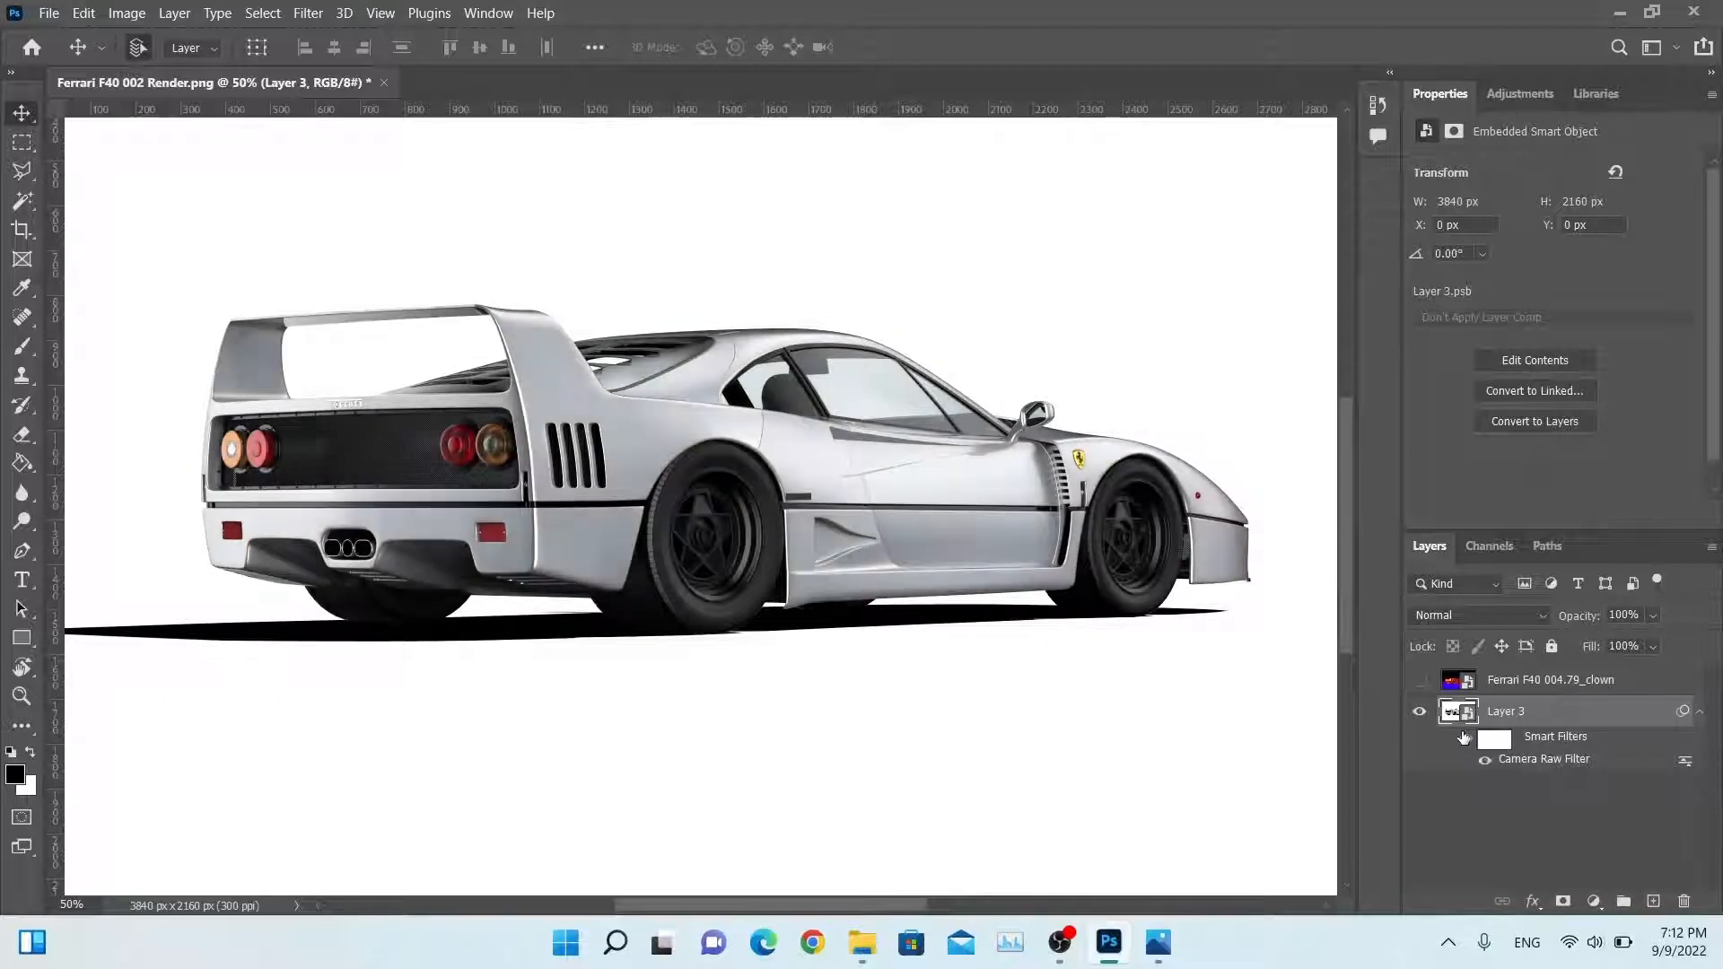
drag(1146, 485, 1127, 501)
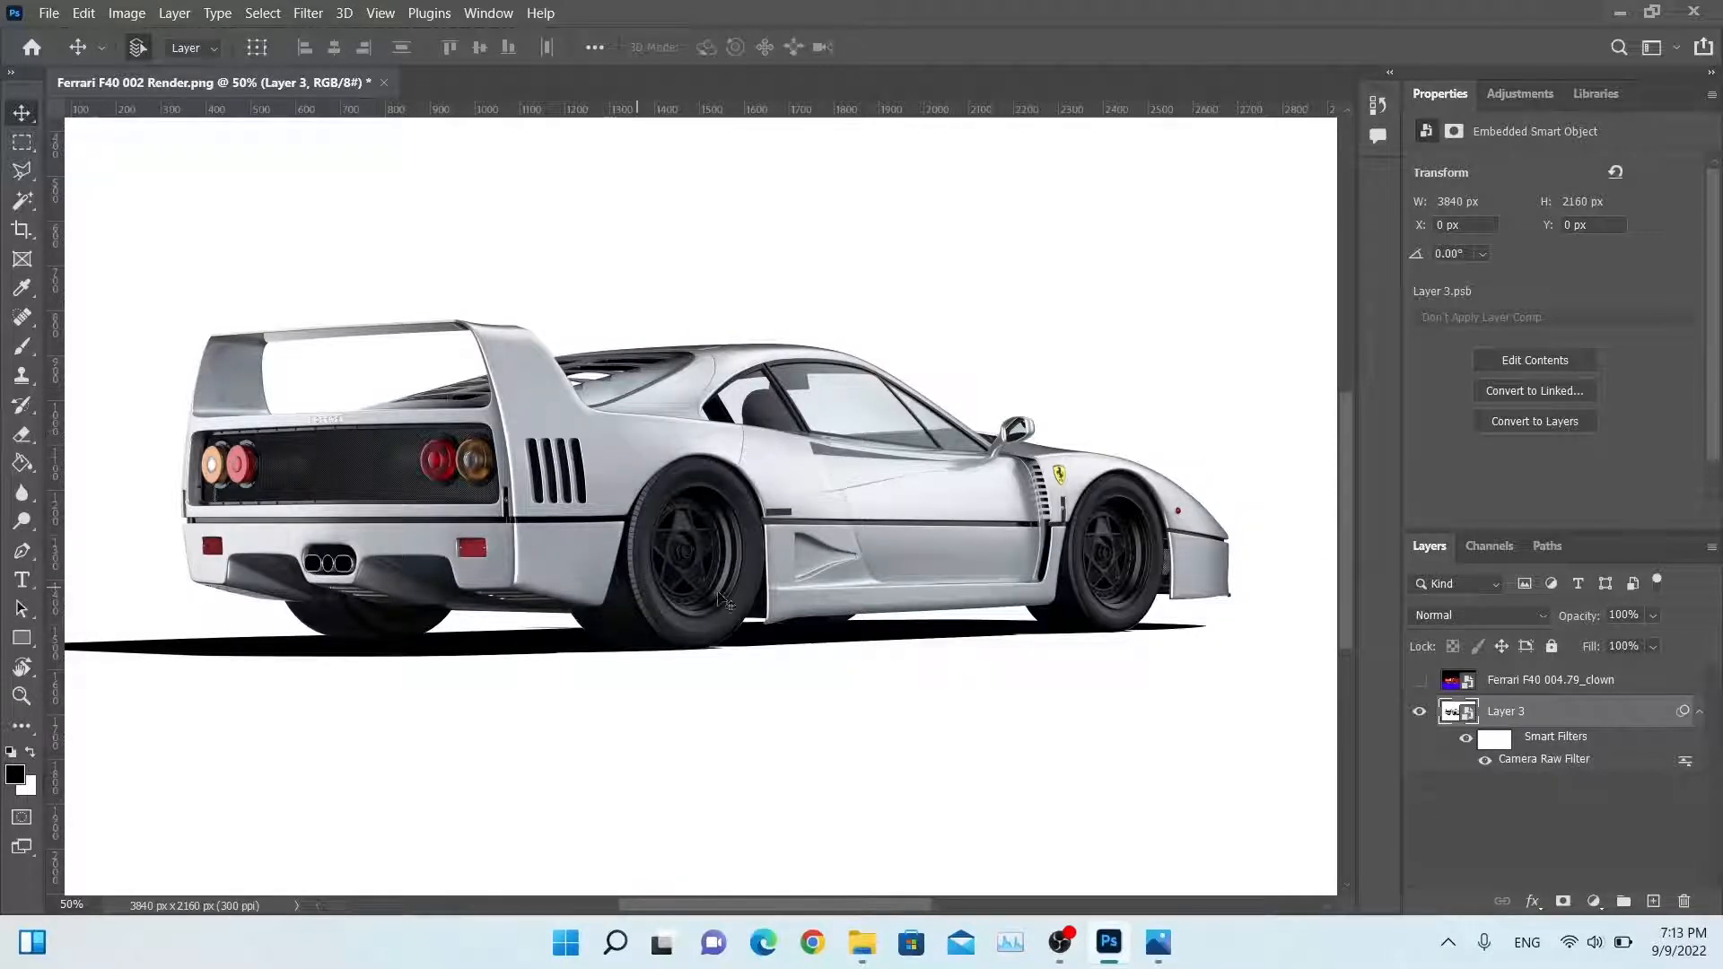
drag(940, 509, 927, 514)
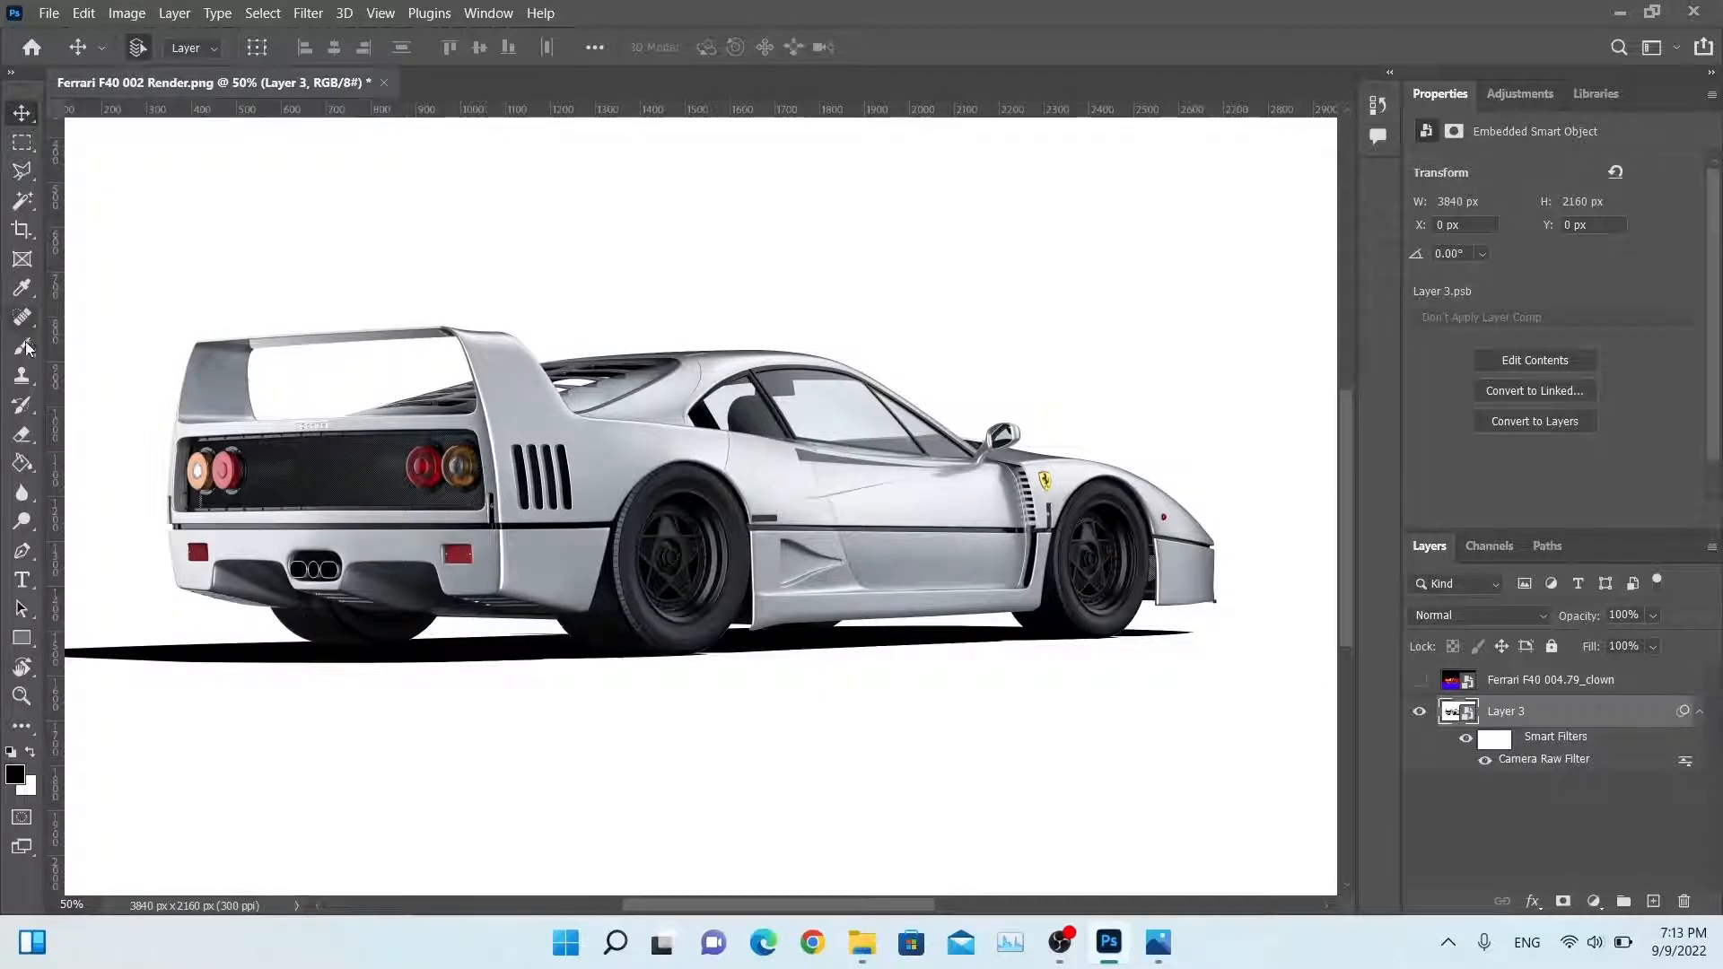
Step: Show the clown layer and select all its red body areas with the Magic Wand, including the rear bumper and front corner
click(24, 206)
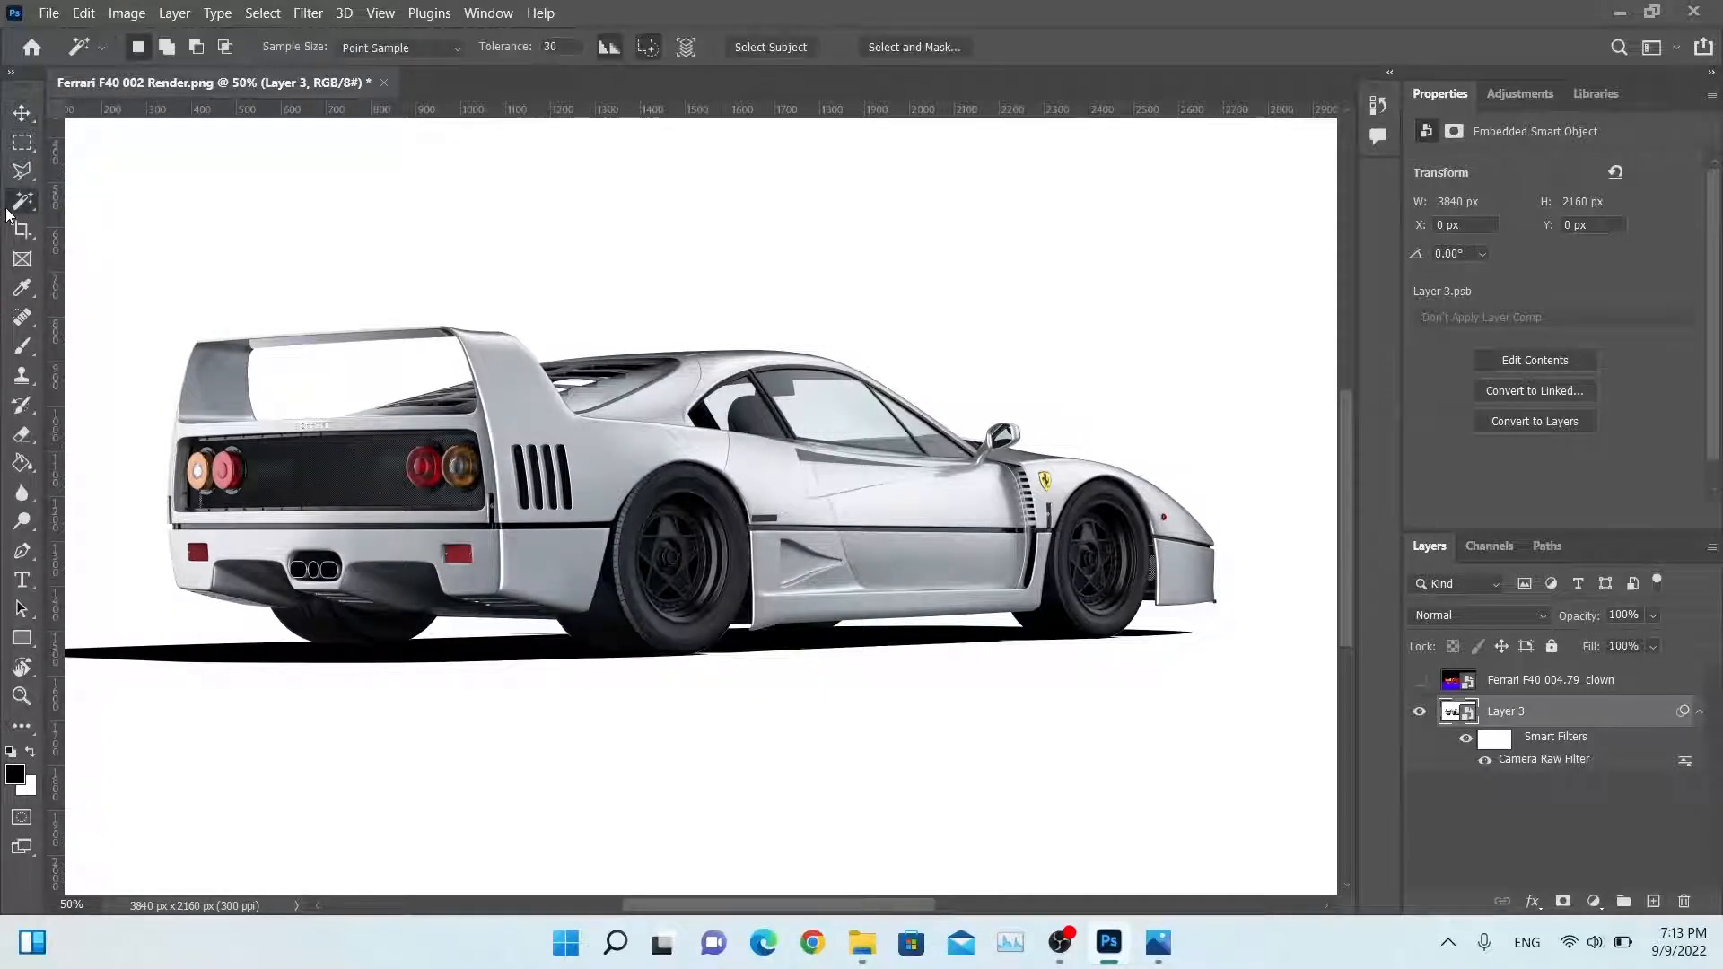
click(1416, 681)
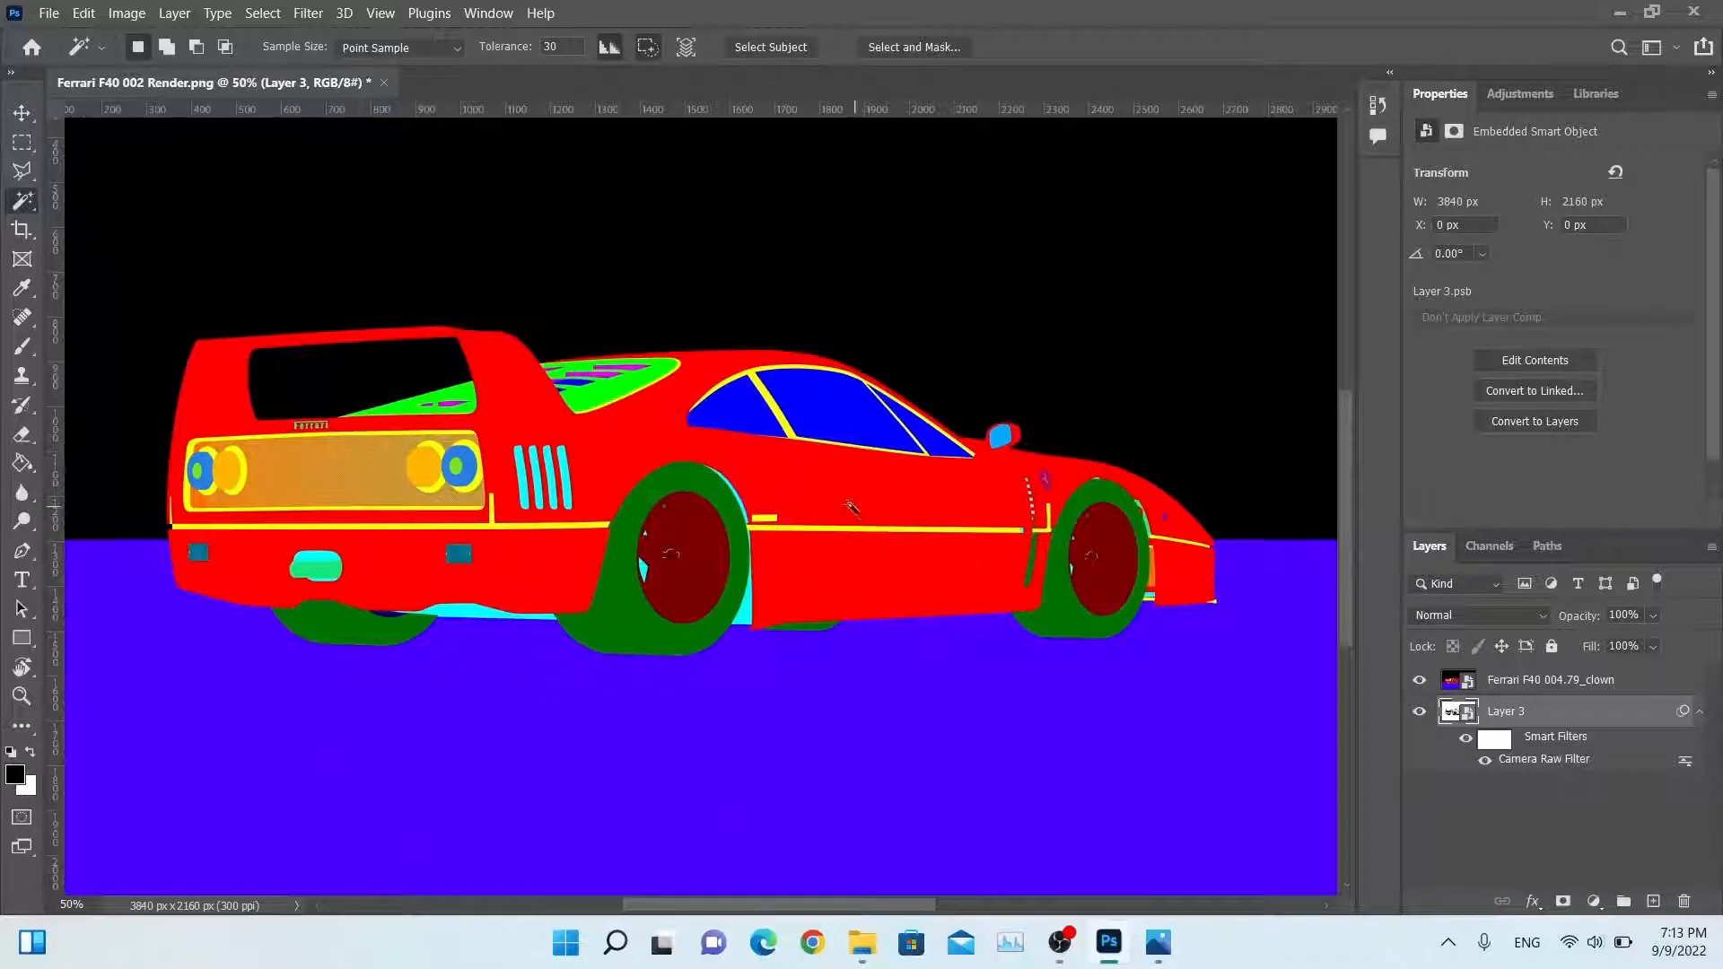
click(955, 480)
key(alt+])
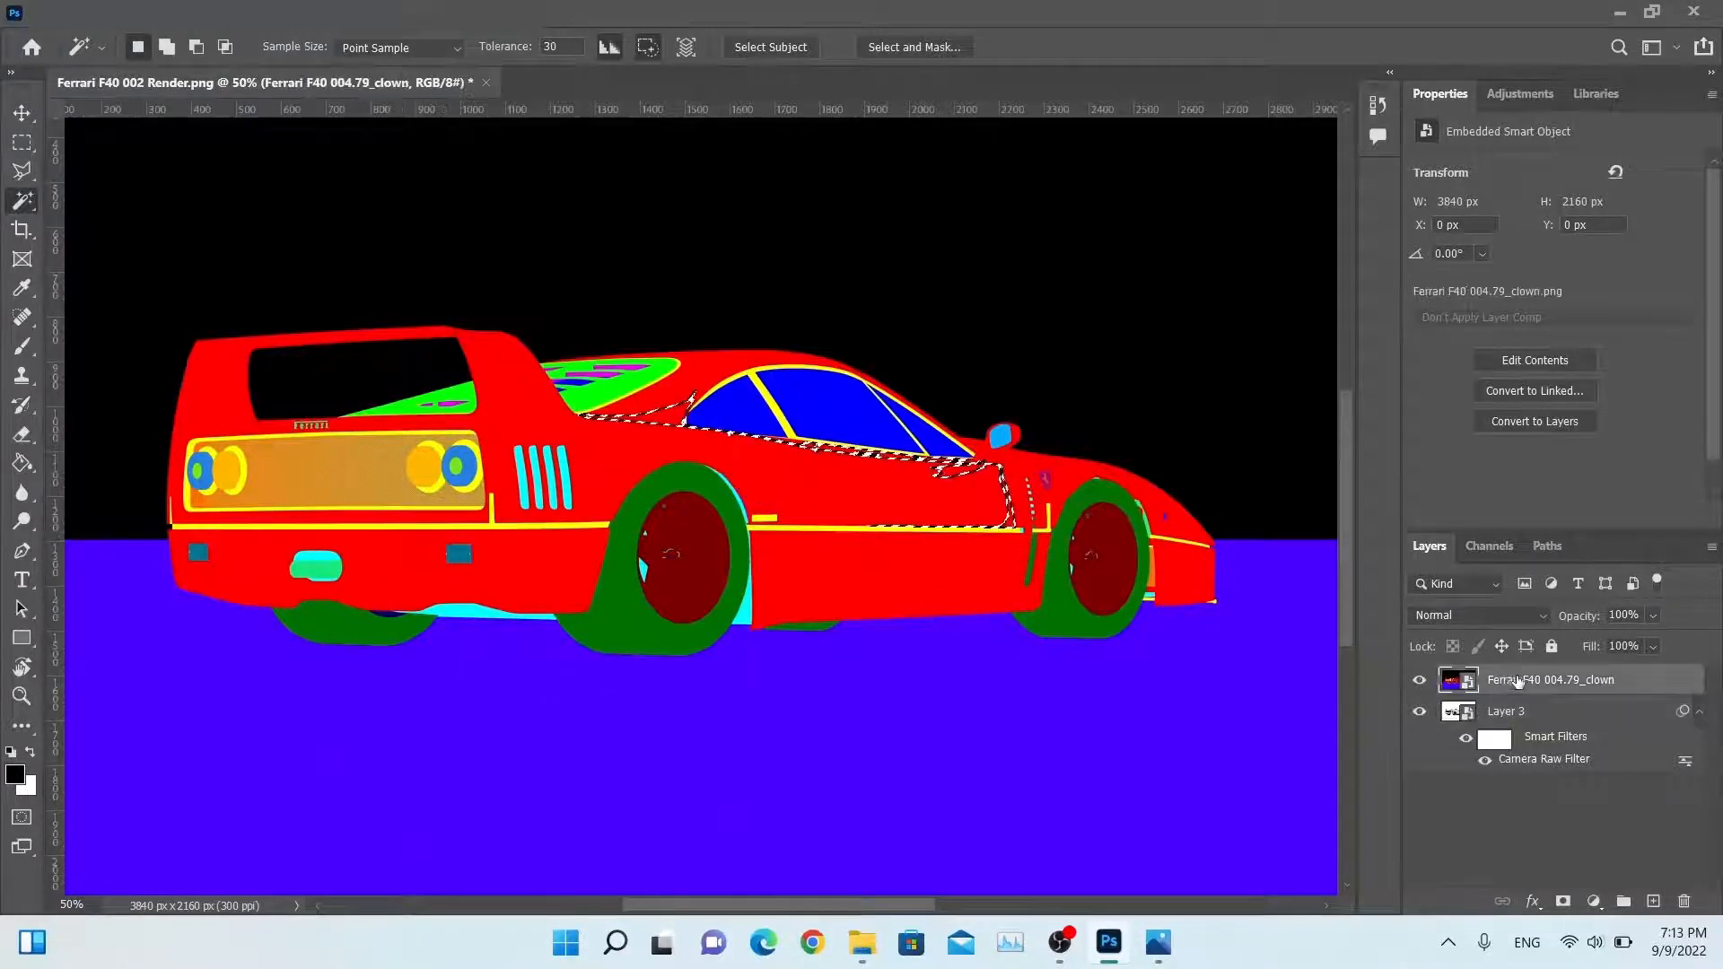
click(844, 491)
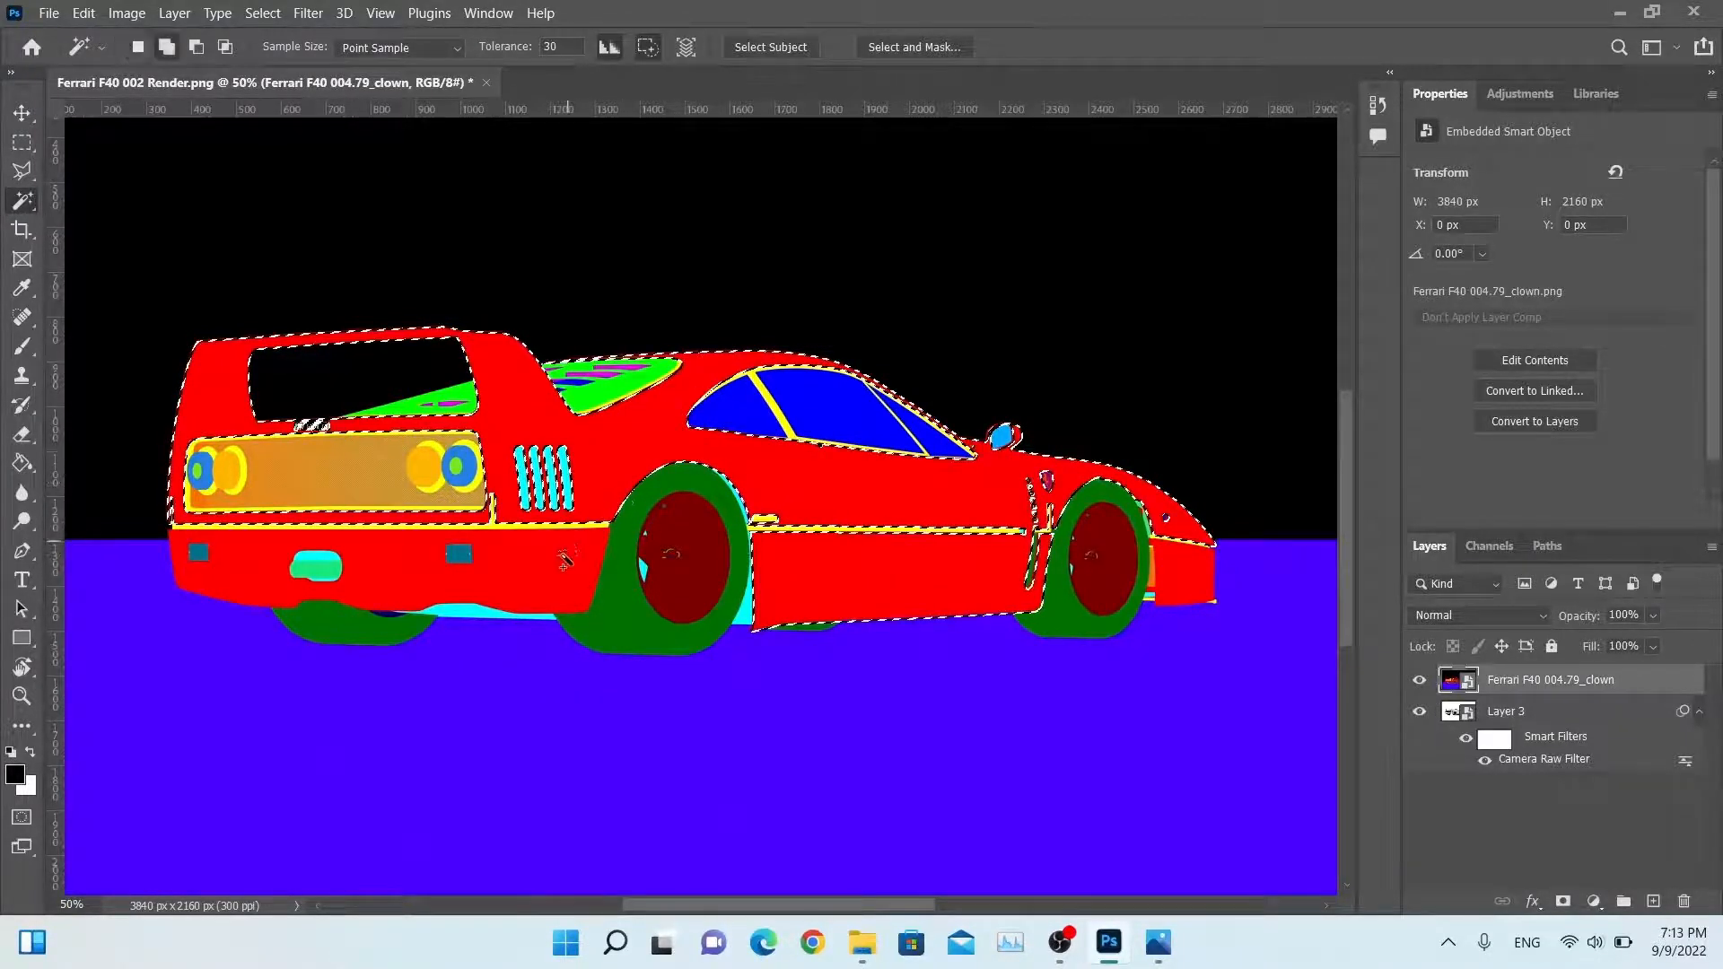
shift+click(567, 560)
shift+click(1187, 586)
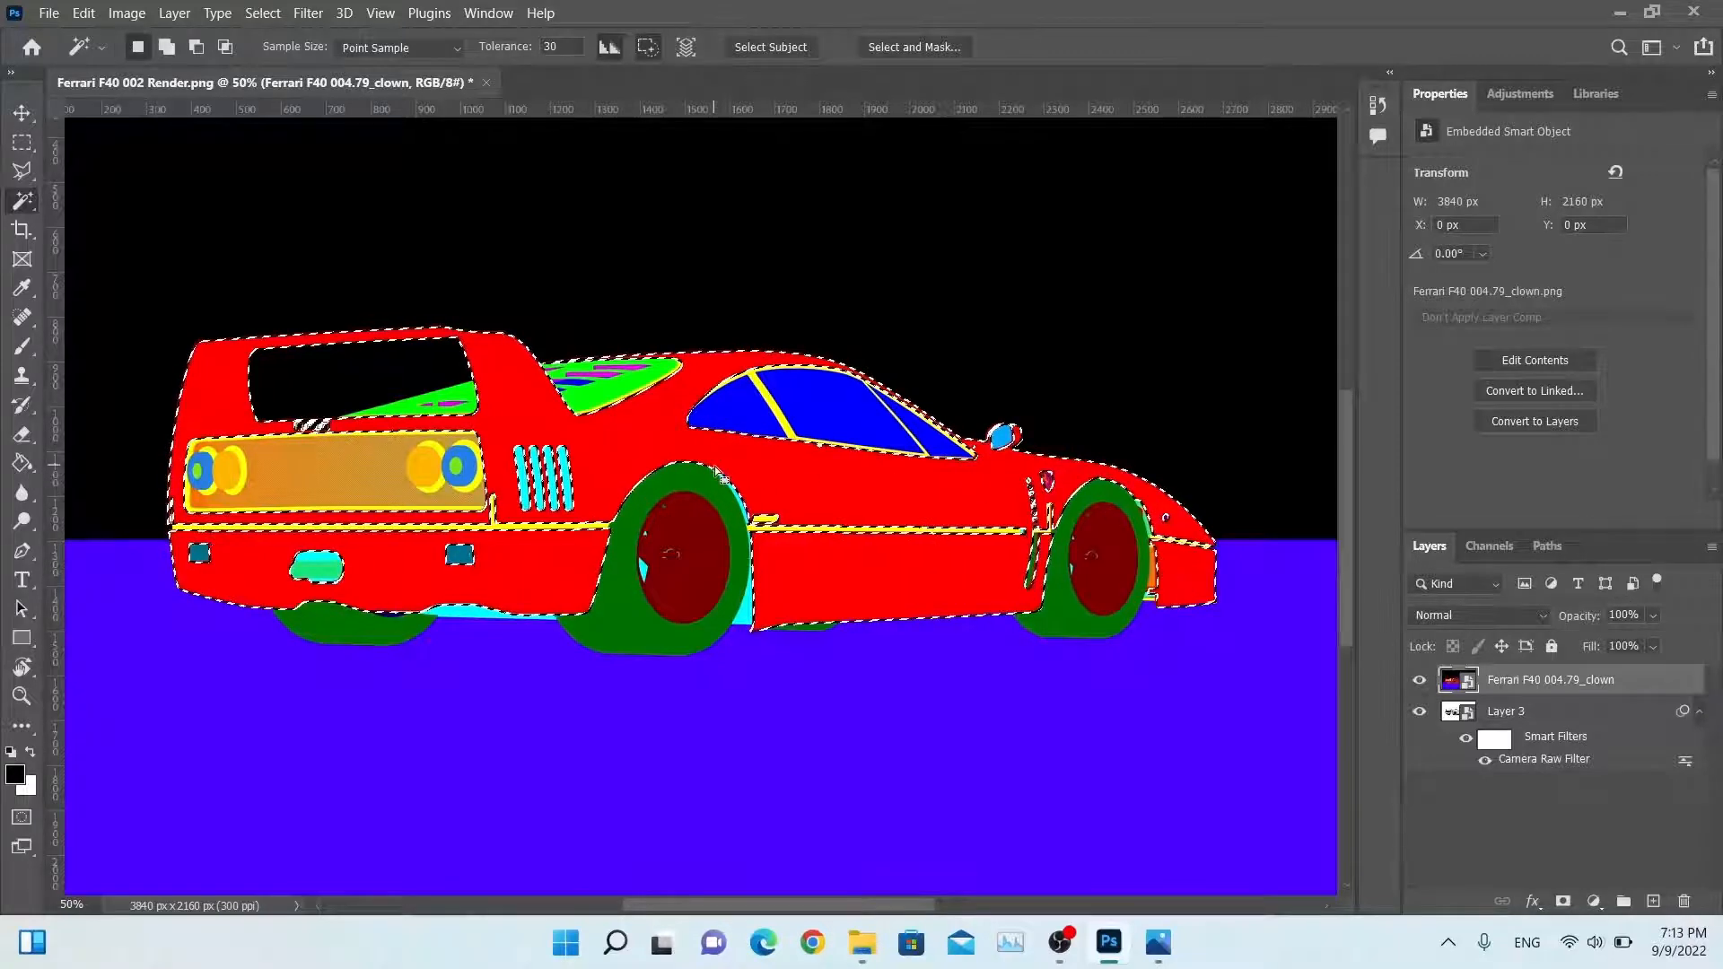
Step: Hide the clown layer and add a Levels adjustment for the selected bodywork above Layer 3, with midtones at 1.10
click(1418, 679)
click(1561, 711)
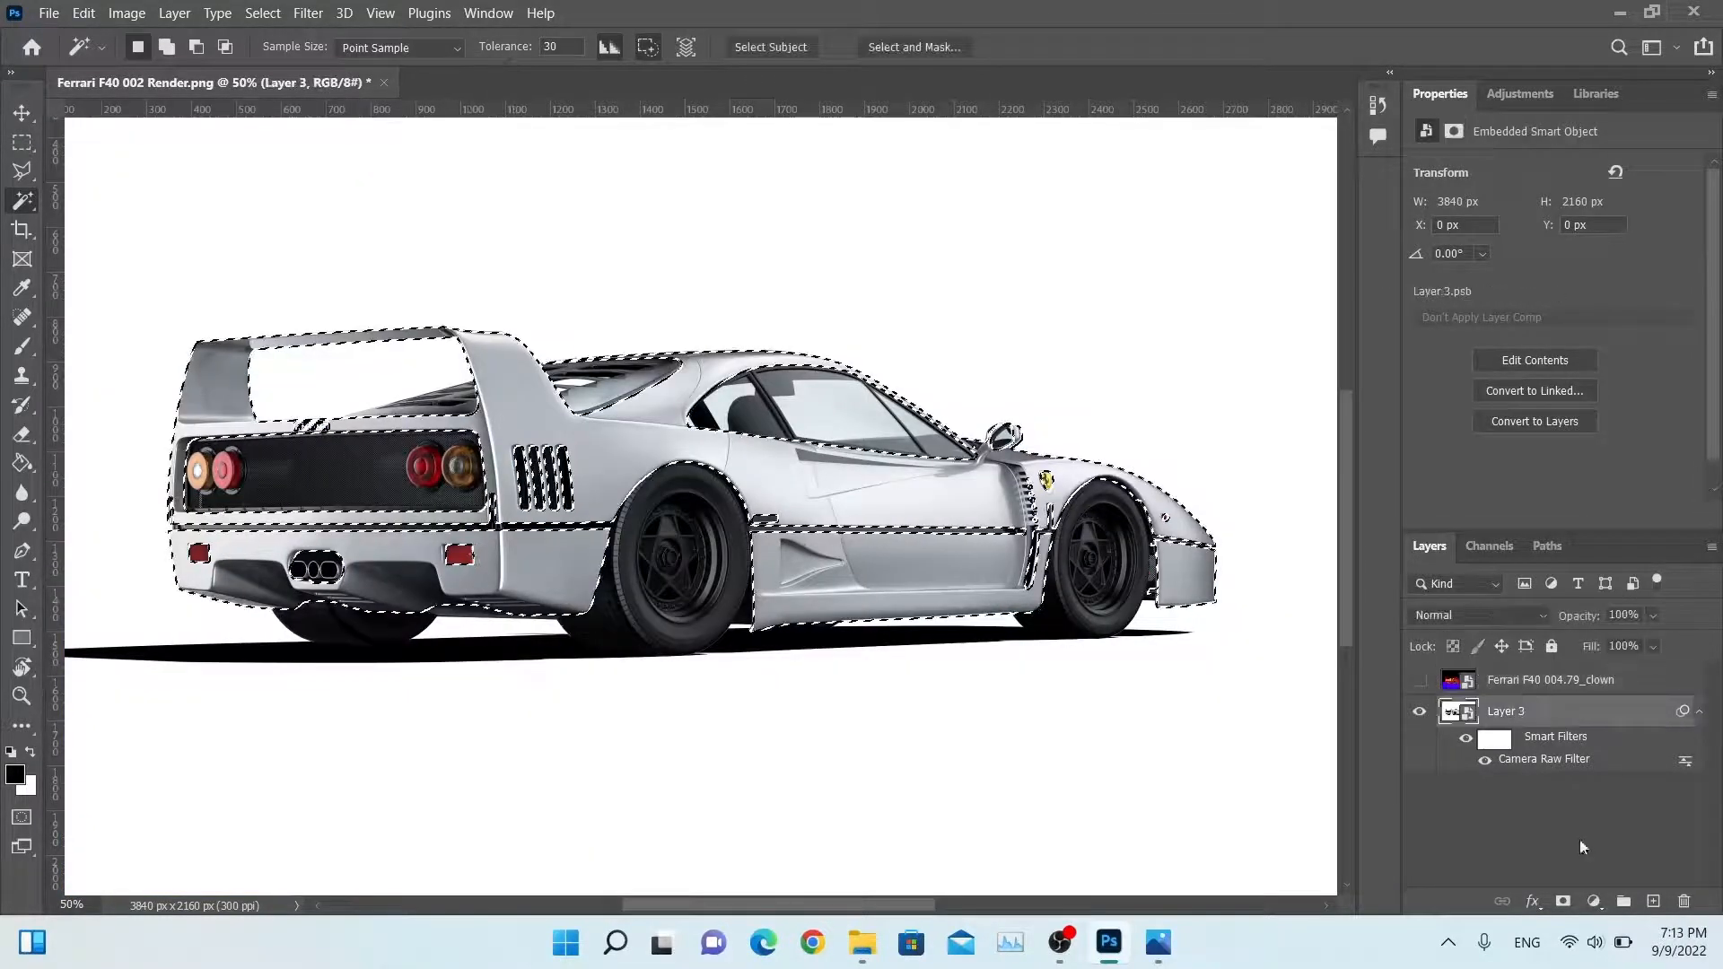
click(1593, 901)
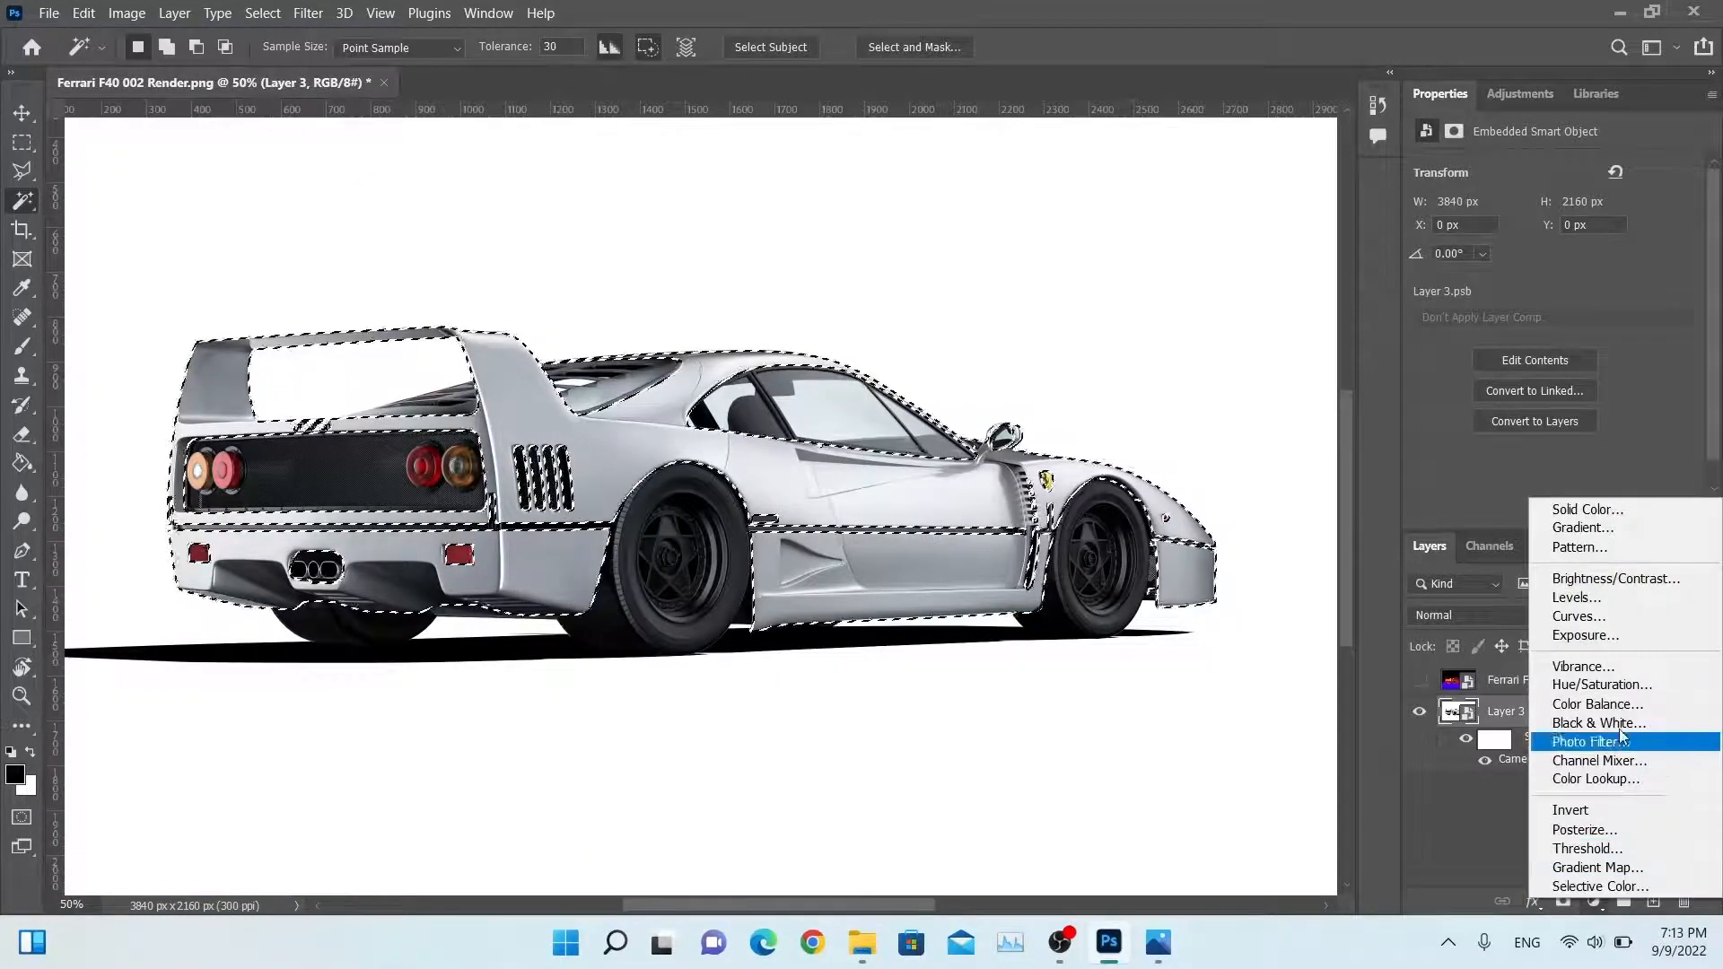
click(1584, 599)
drag(1575, 334, 1561, 372)
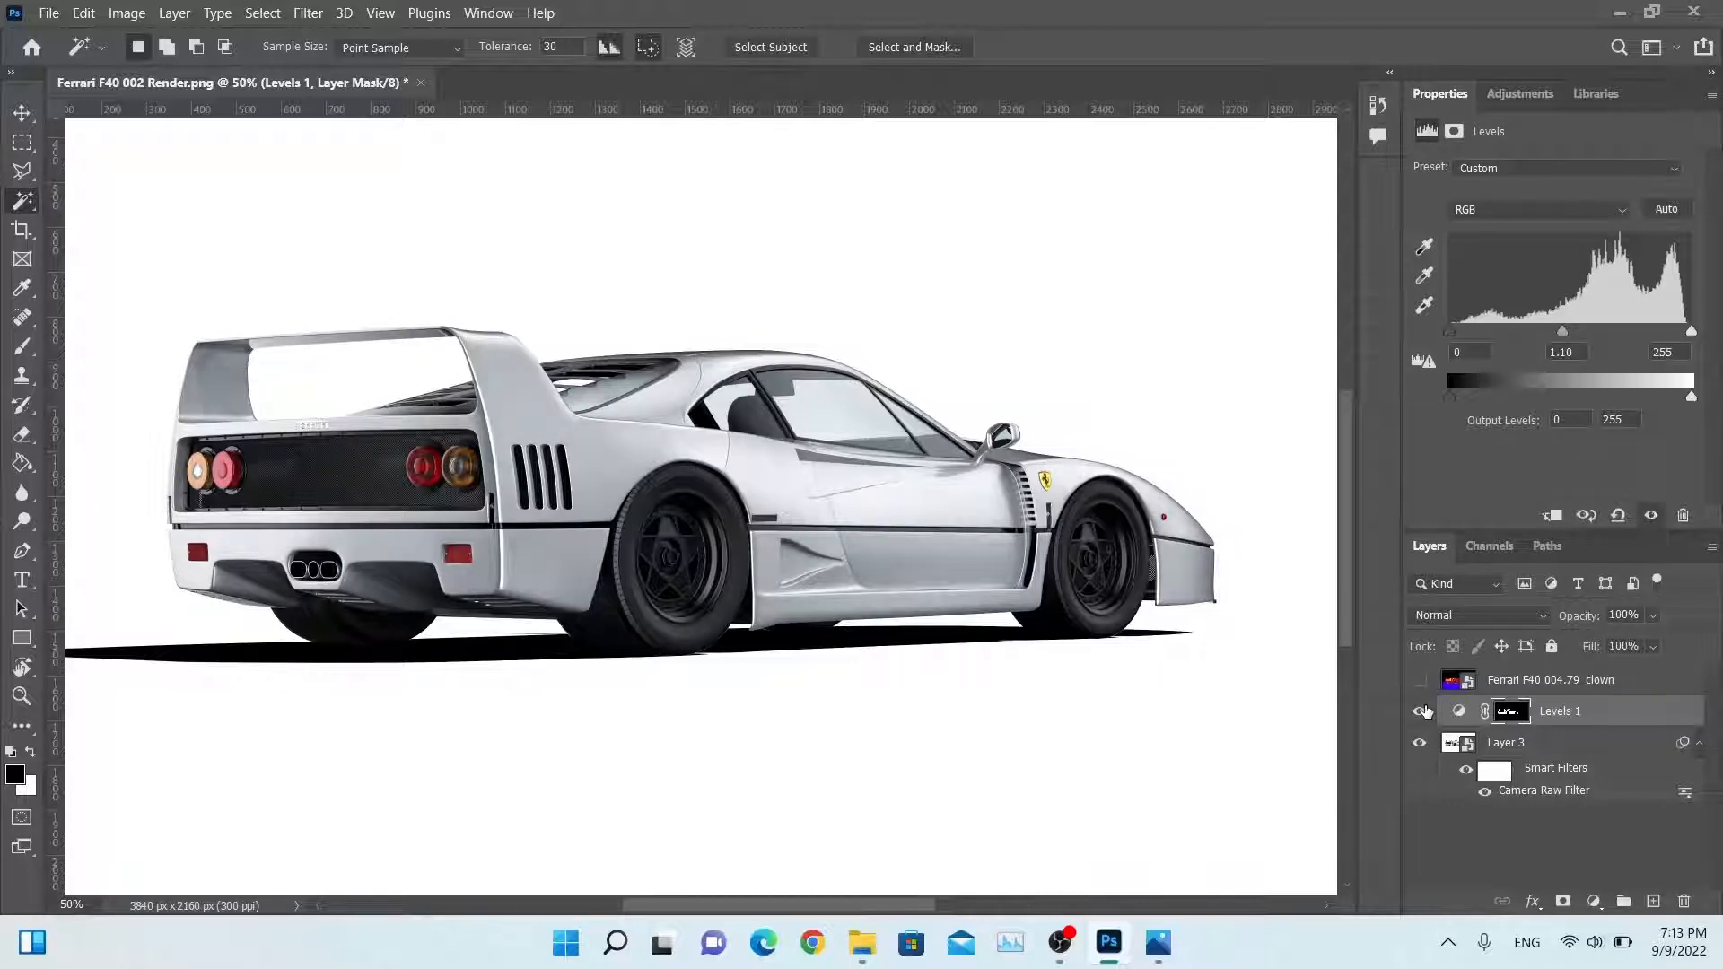
Step: Set the Levels 1 black input to 5 and white input to 250, comparing the car with the adjustment off and on
drag(1456, 335, 1418, 343)
text(3)
text(5)
click(1419, 707)
click(1418, 707)
mouse_move(1690, 337)
mouse_down()
mouse_move(1655, 333)
mouse_move(1705, 337)
mouse_up()
drag(1562, 339, 1569, 367)
click(1416, 718)
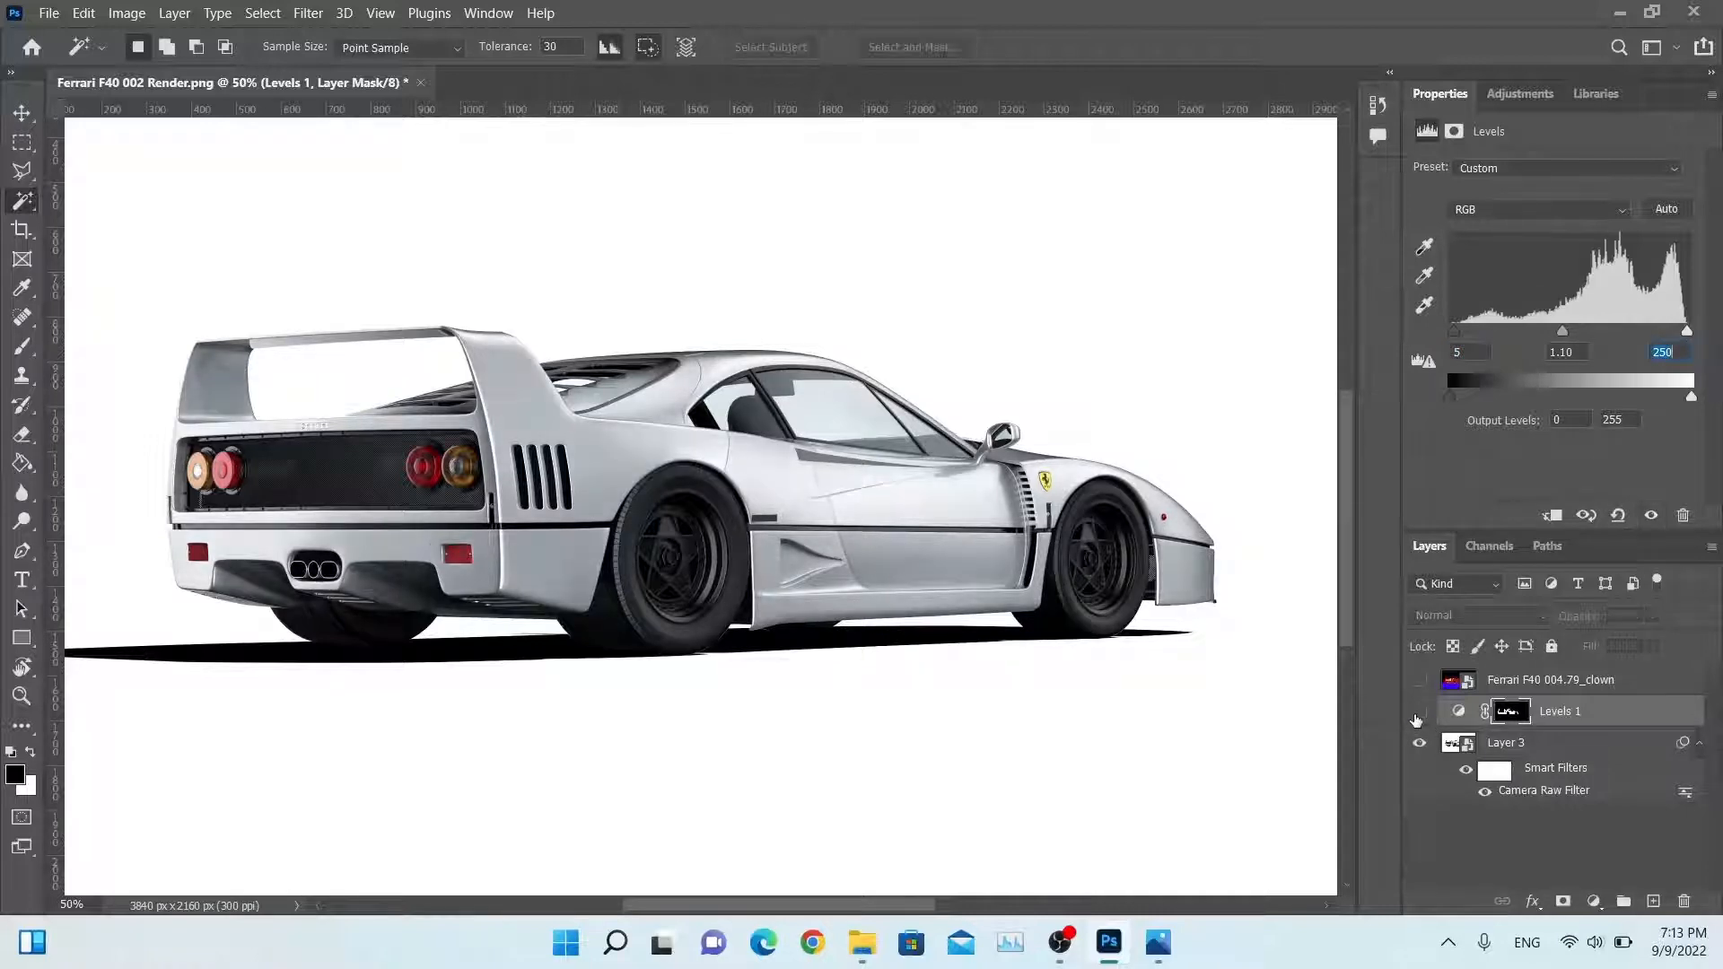
click(1416, 718)
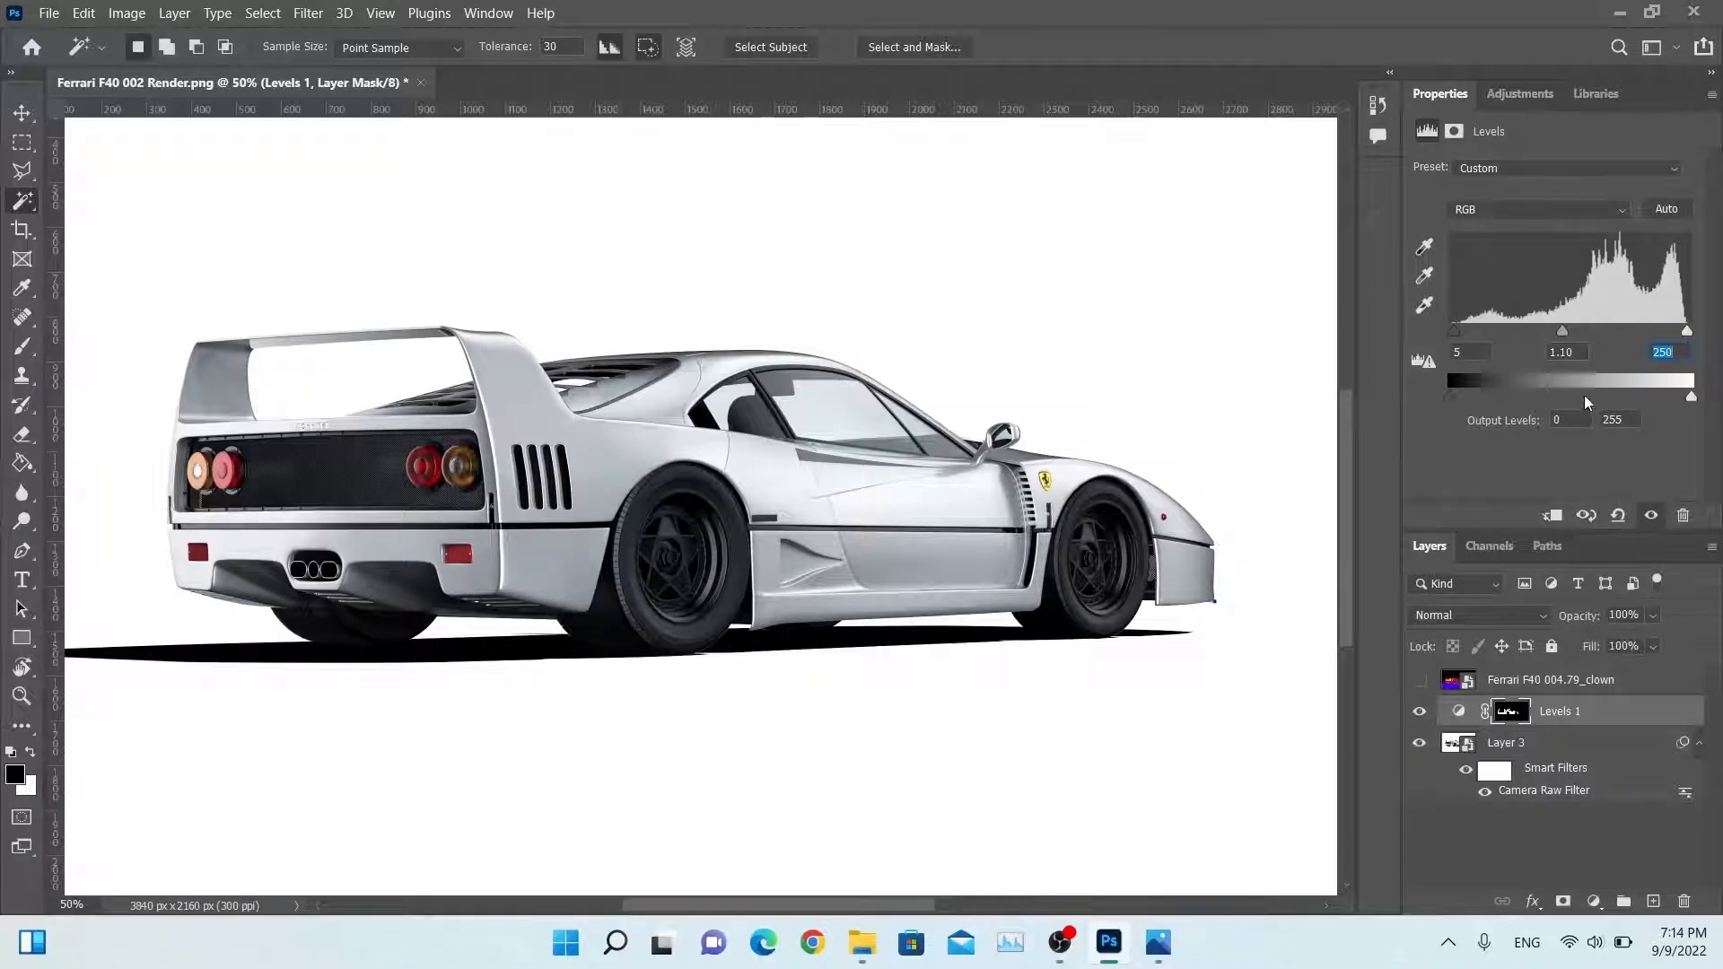
click(1562, 351)
Step: Use the Magic Wand on the clown layer to select the side windows and the rear engine cover areas
click(1554, 684)
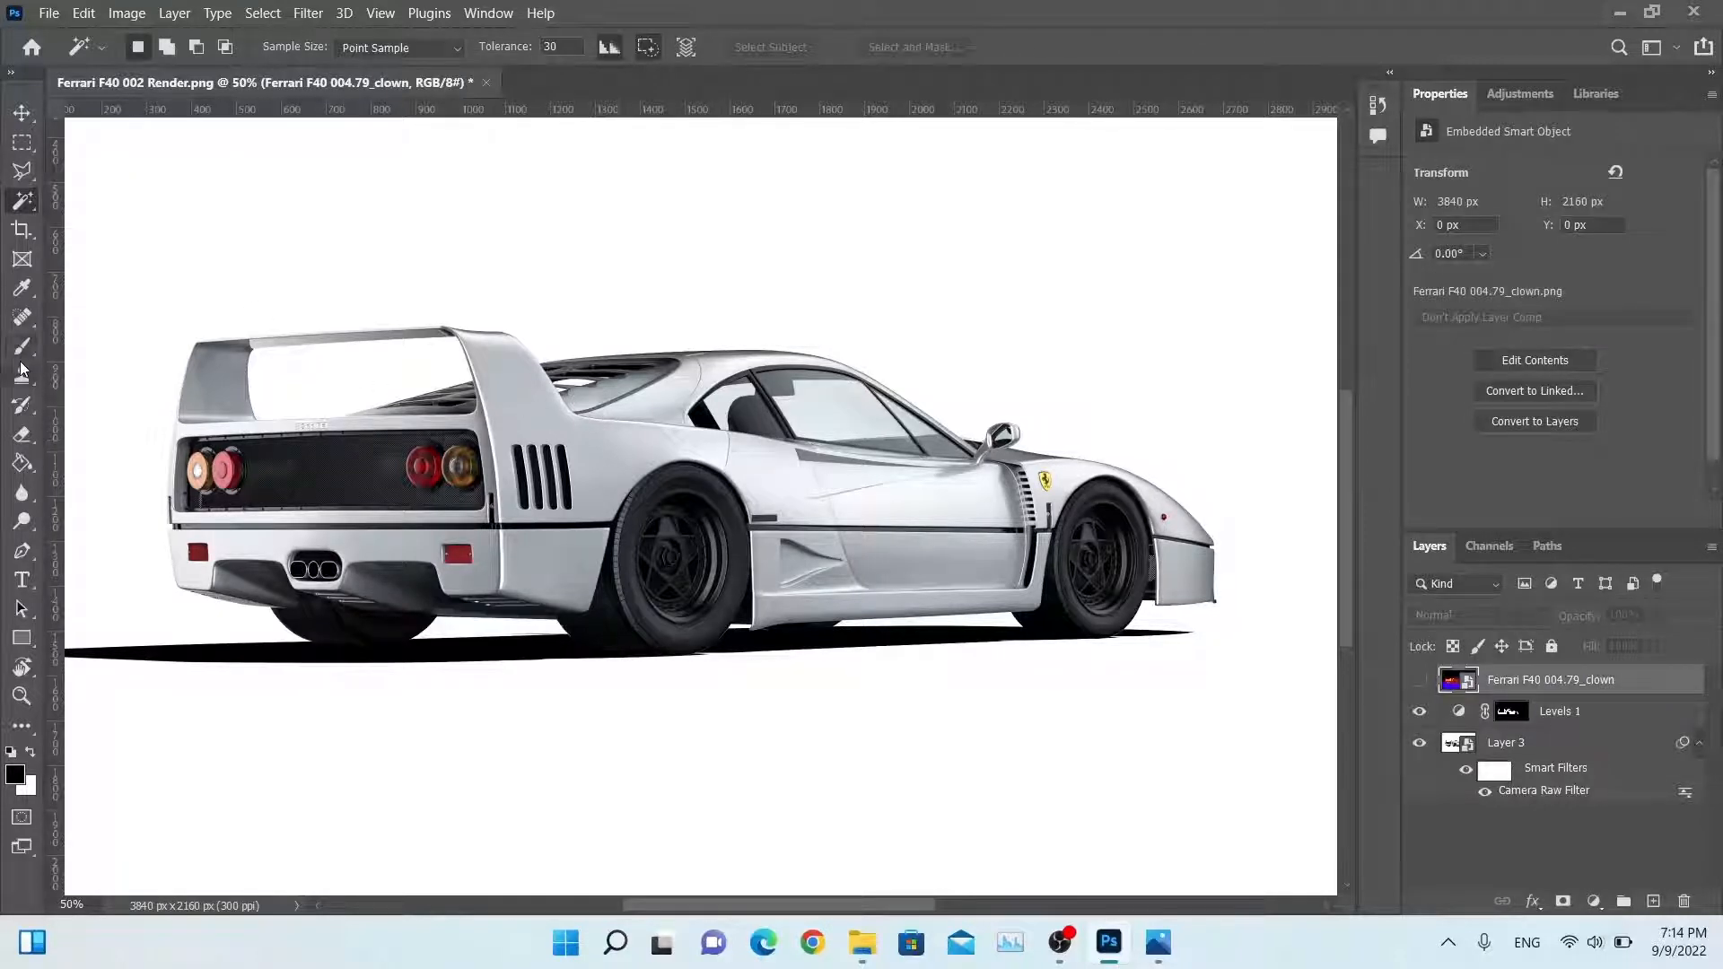
click(839, 422)
shift+click(758, 429)
shift+click(945, 439)
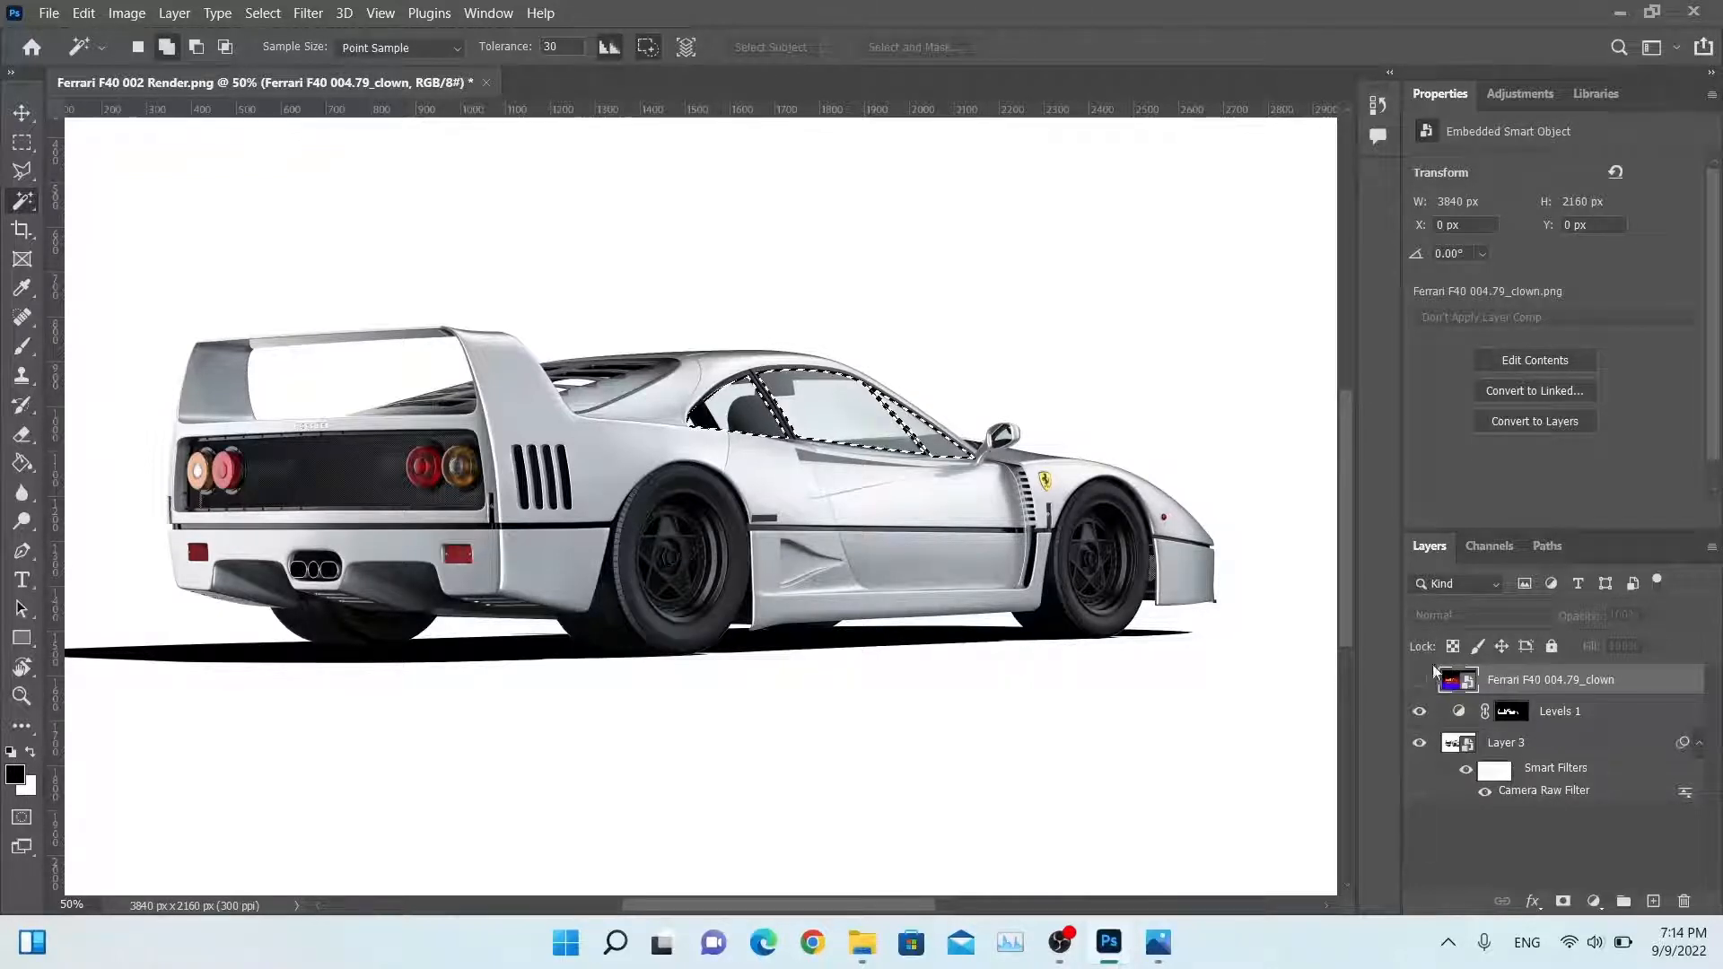
shift+click(612, 394)
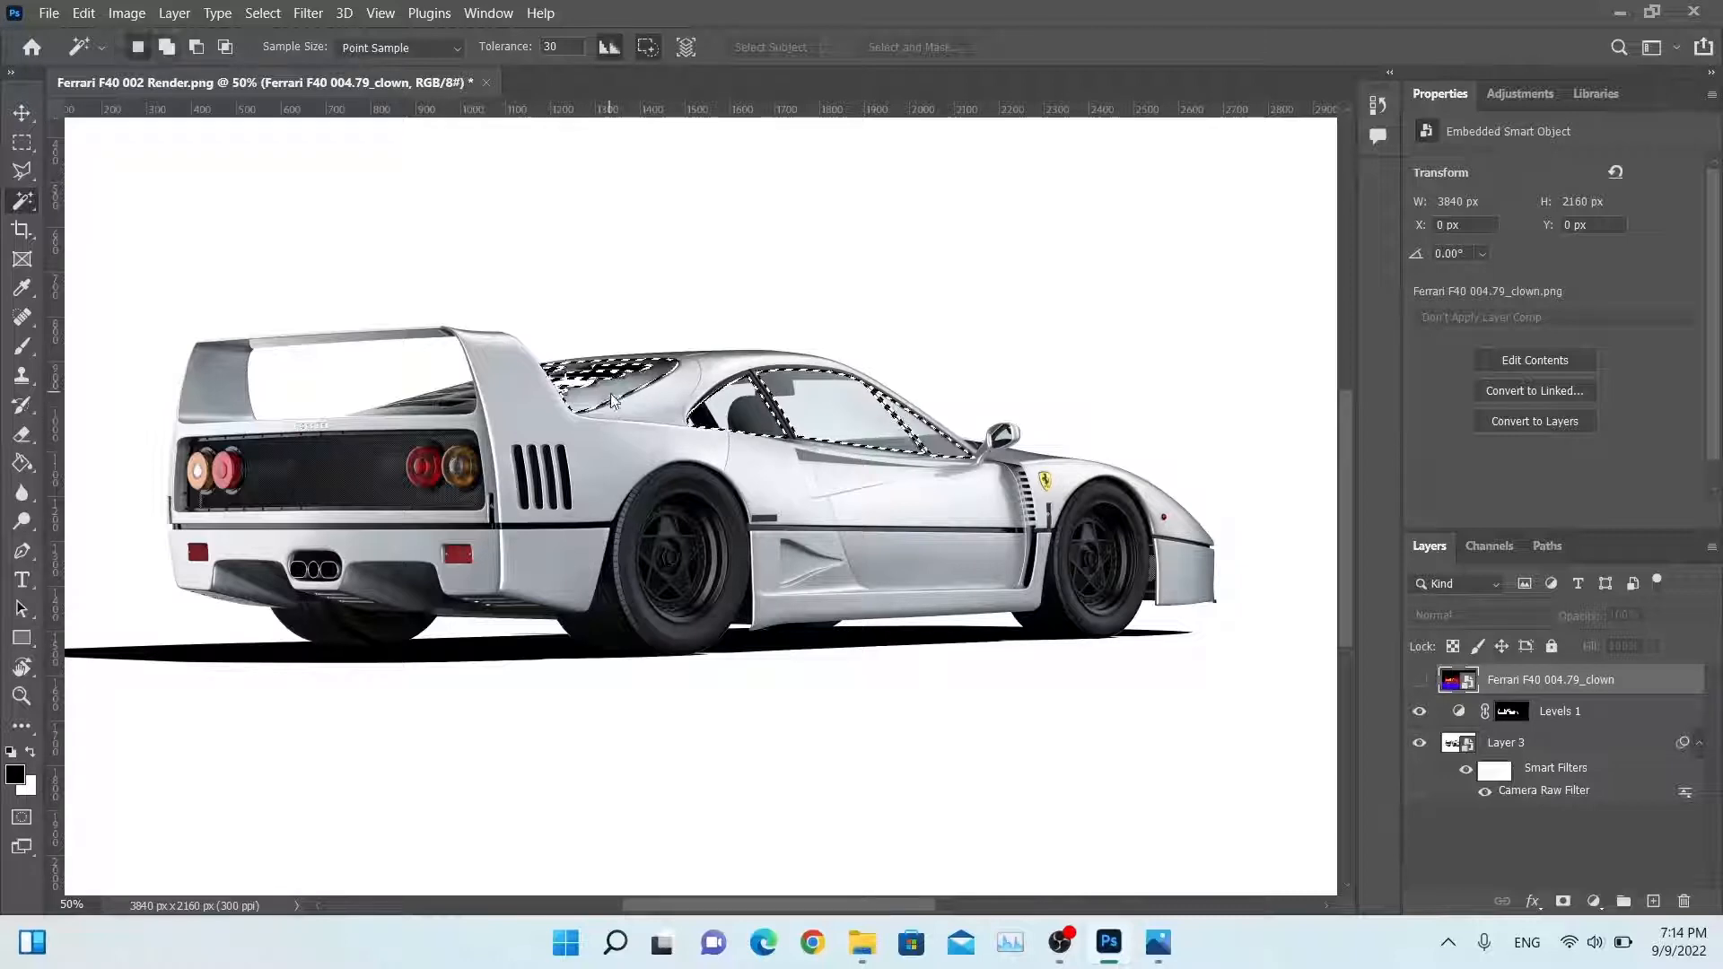
shift+click(457, 404)
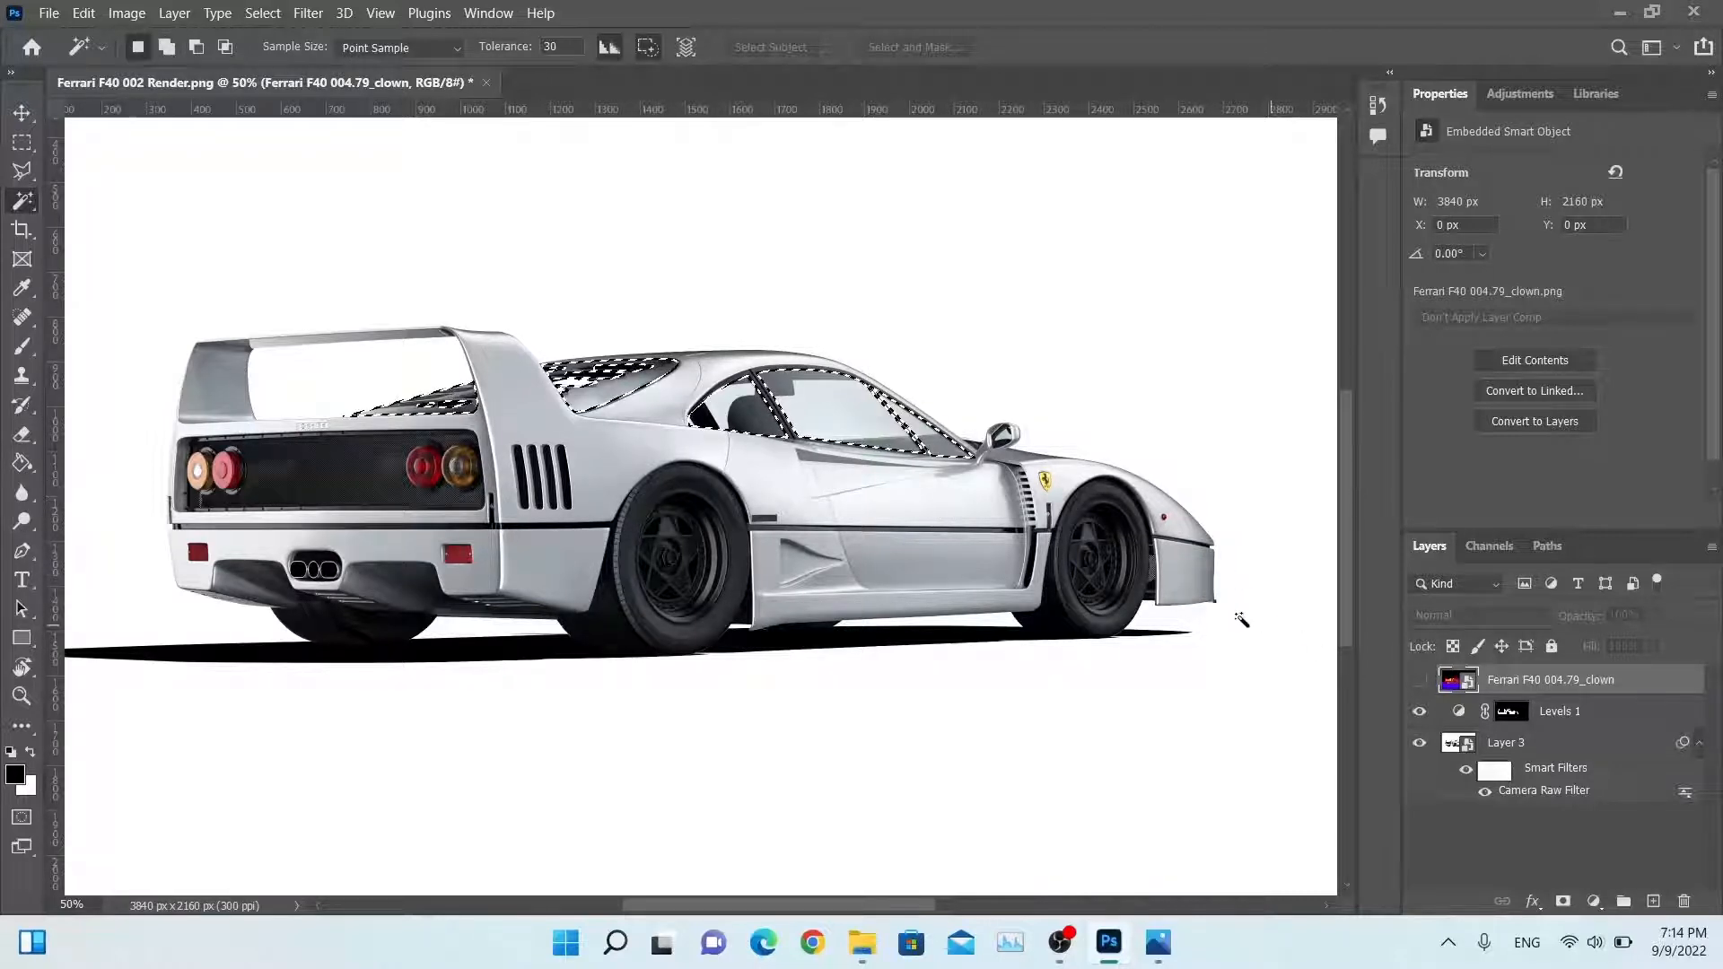
Step: Add a Levels adjustment for the selected glass areas with midtones at 0.85 and the black input at 10
click(1593, 901)
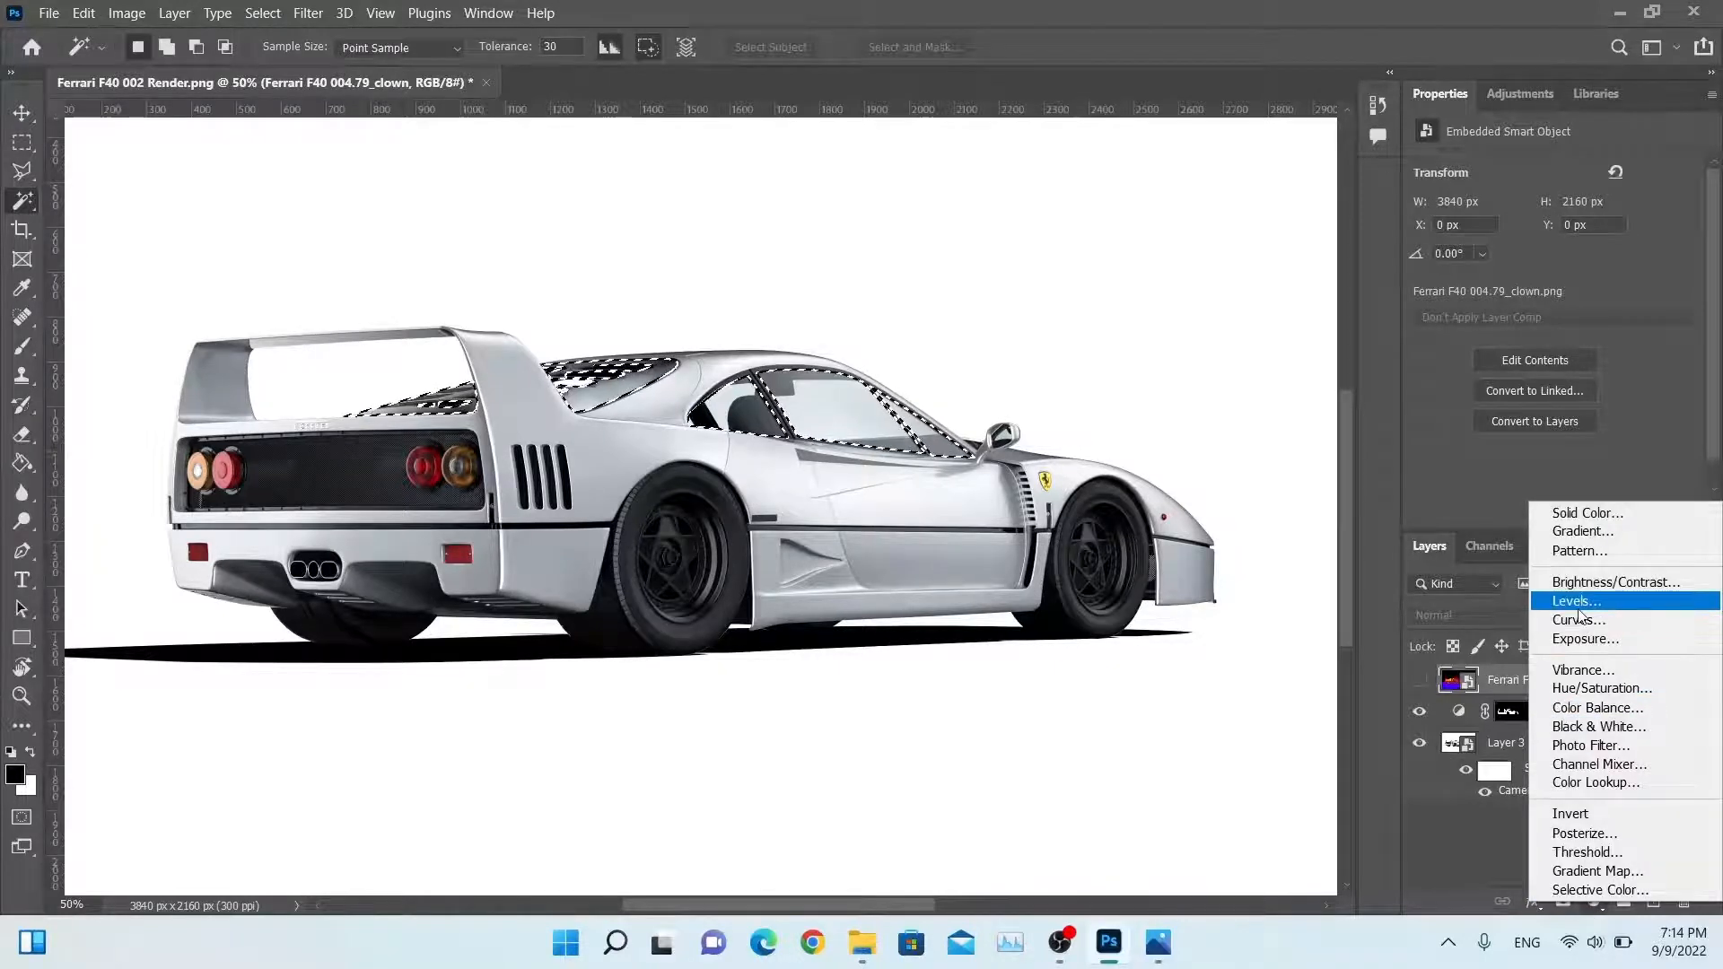
click(1579, 601)
mouse_move(1568, 332)
mouse_down()
mouse_move(1513, 330)
mouse_move(1600, 332)
mouse_move(1586, 332)
mouse_up()
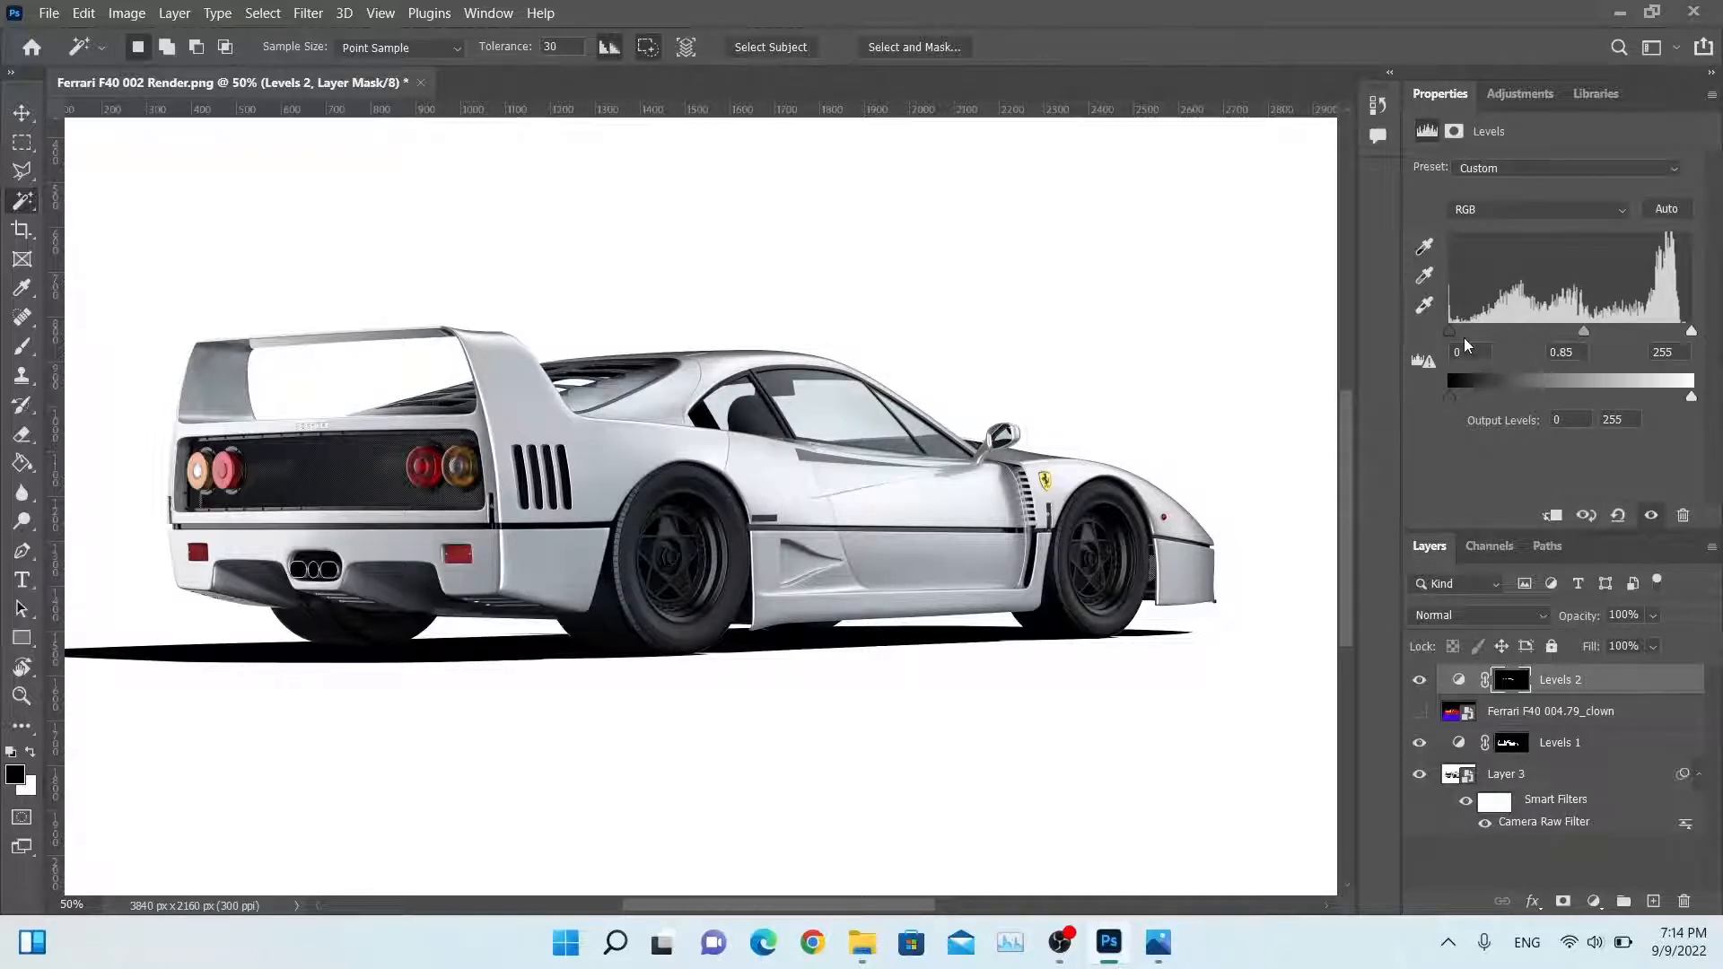
drag(1450, 331, 1471, 331)
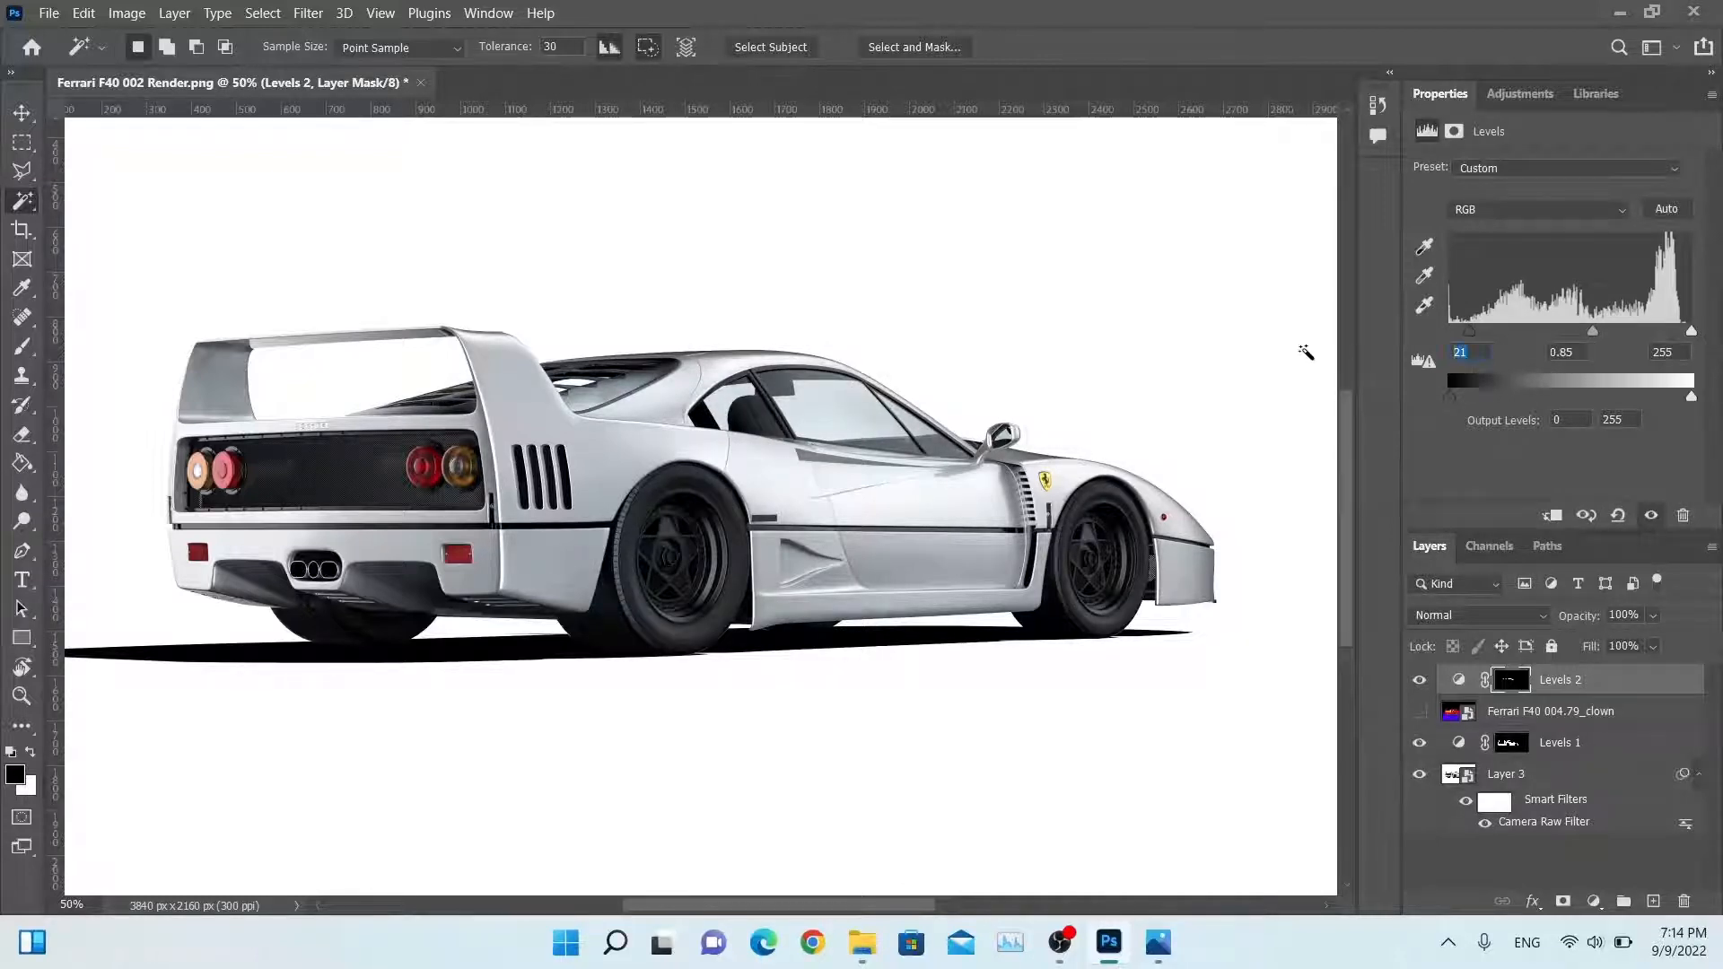
text(10)
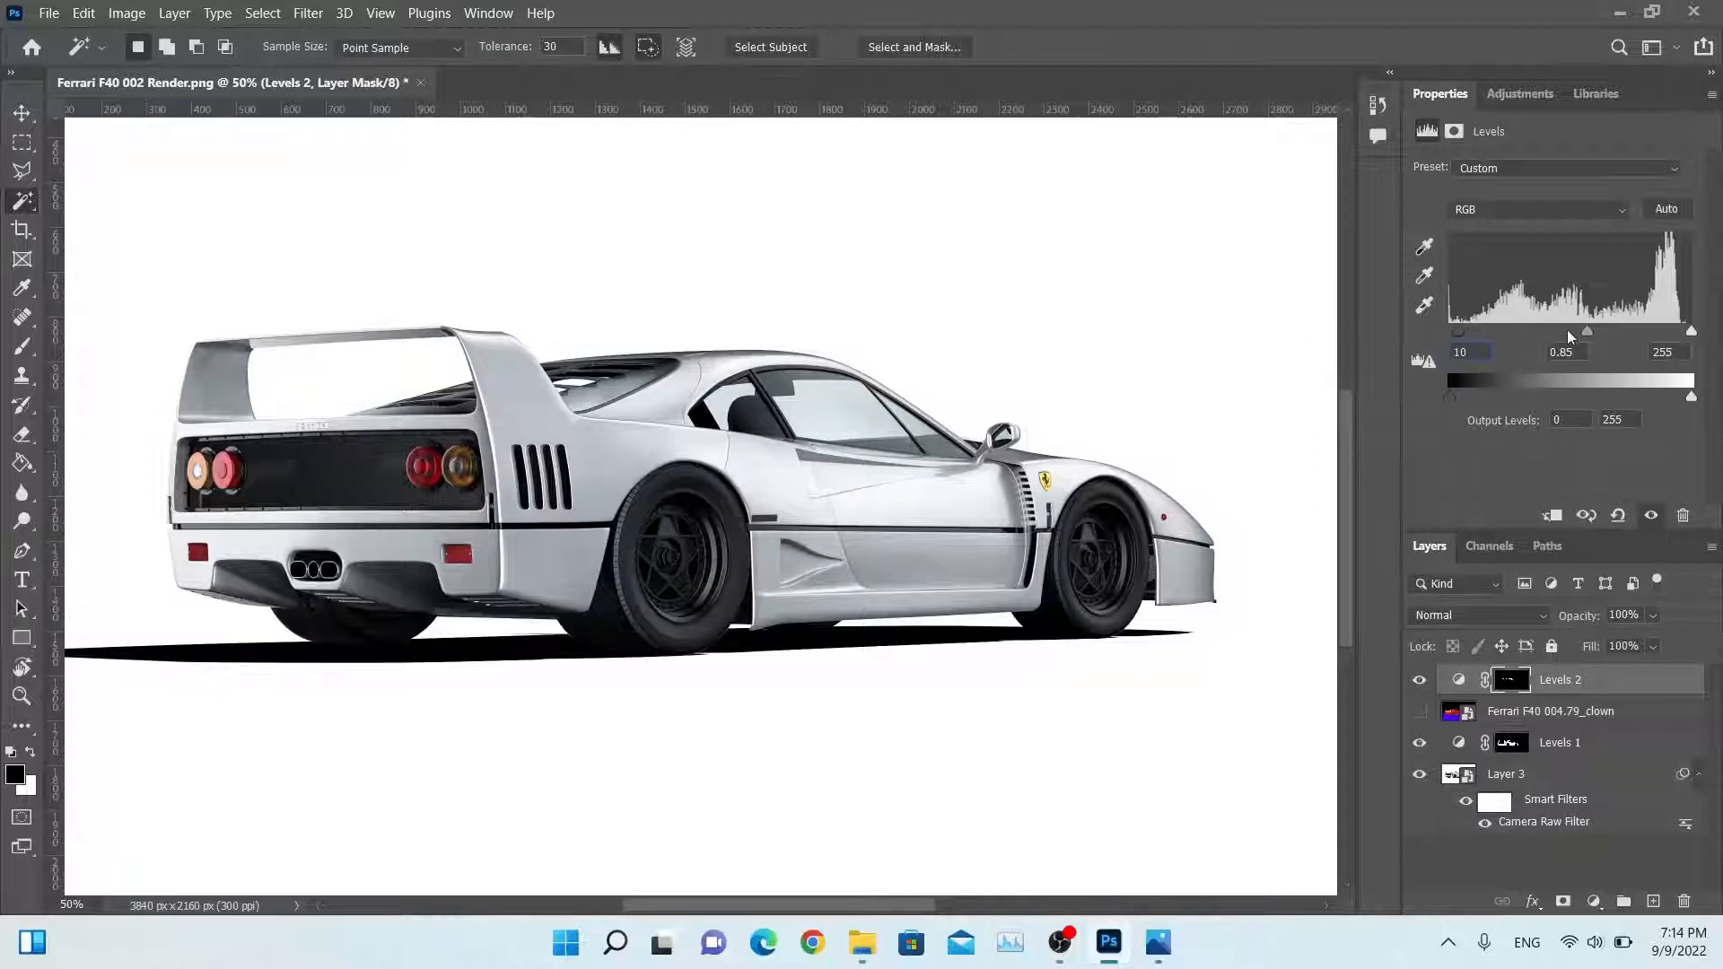
Step: Set the Levels 2 black input to 5, midtones to 0.95 and white input to 250, comparing the glass with the adjustment off and on
mouse_move(1692, 331)
mouse_down()
mouse_move(1667, 331)
mouse_move(1688, 332)
mouse_up()
text(0)
click(1474, 348)
text(50.95)
click(1420, 680)
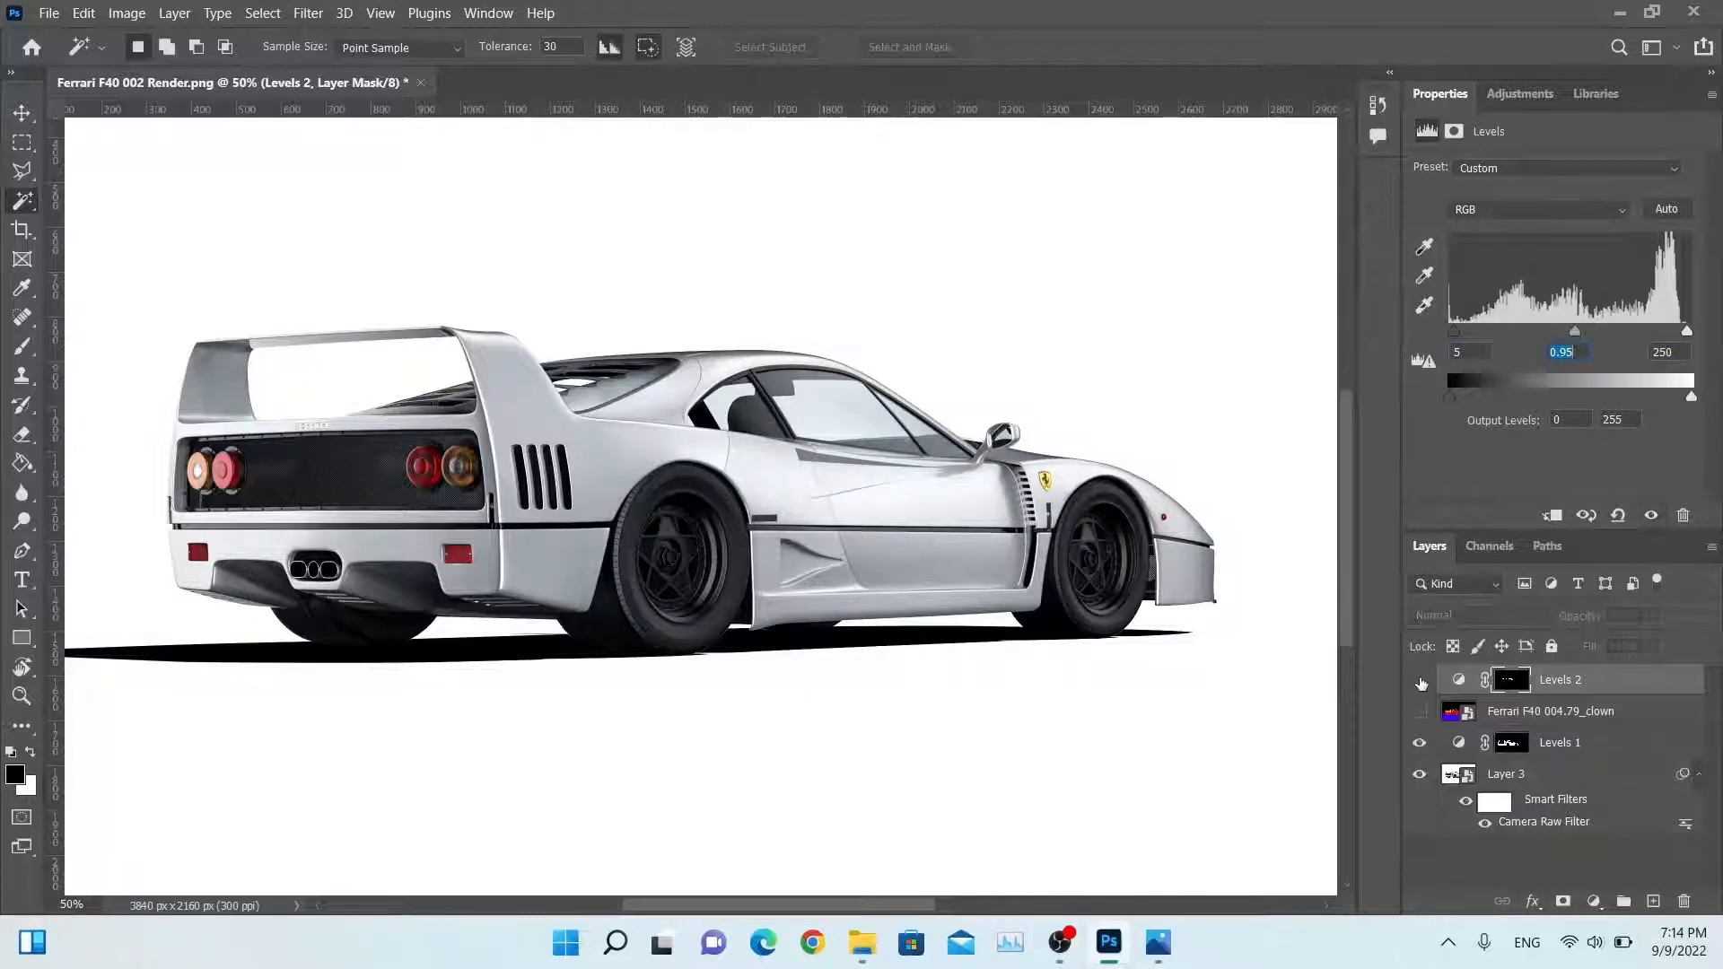
click(1419, 680)
click(1420, 680)
click(1420, 680)
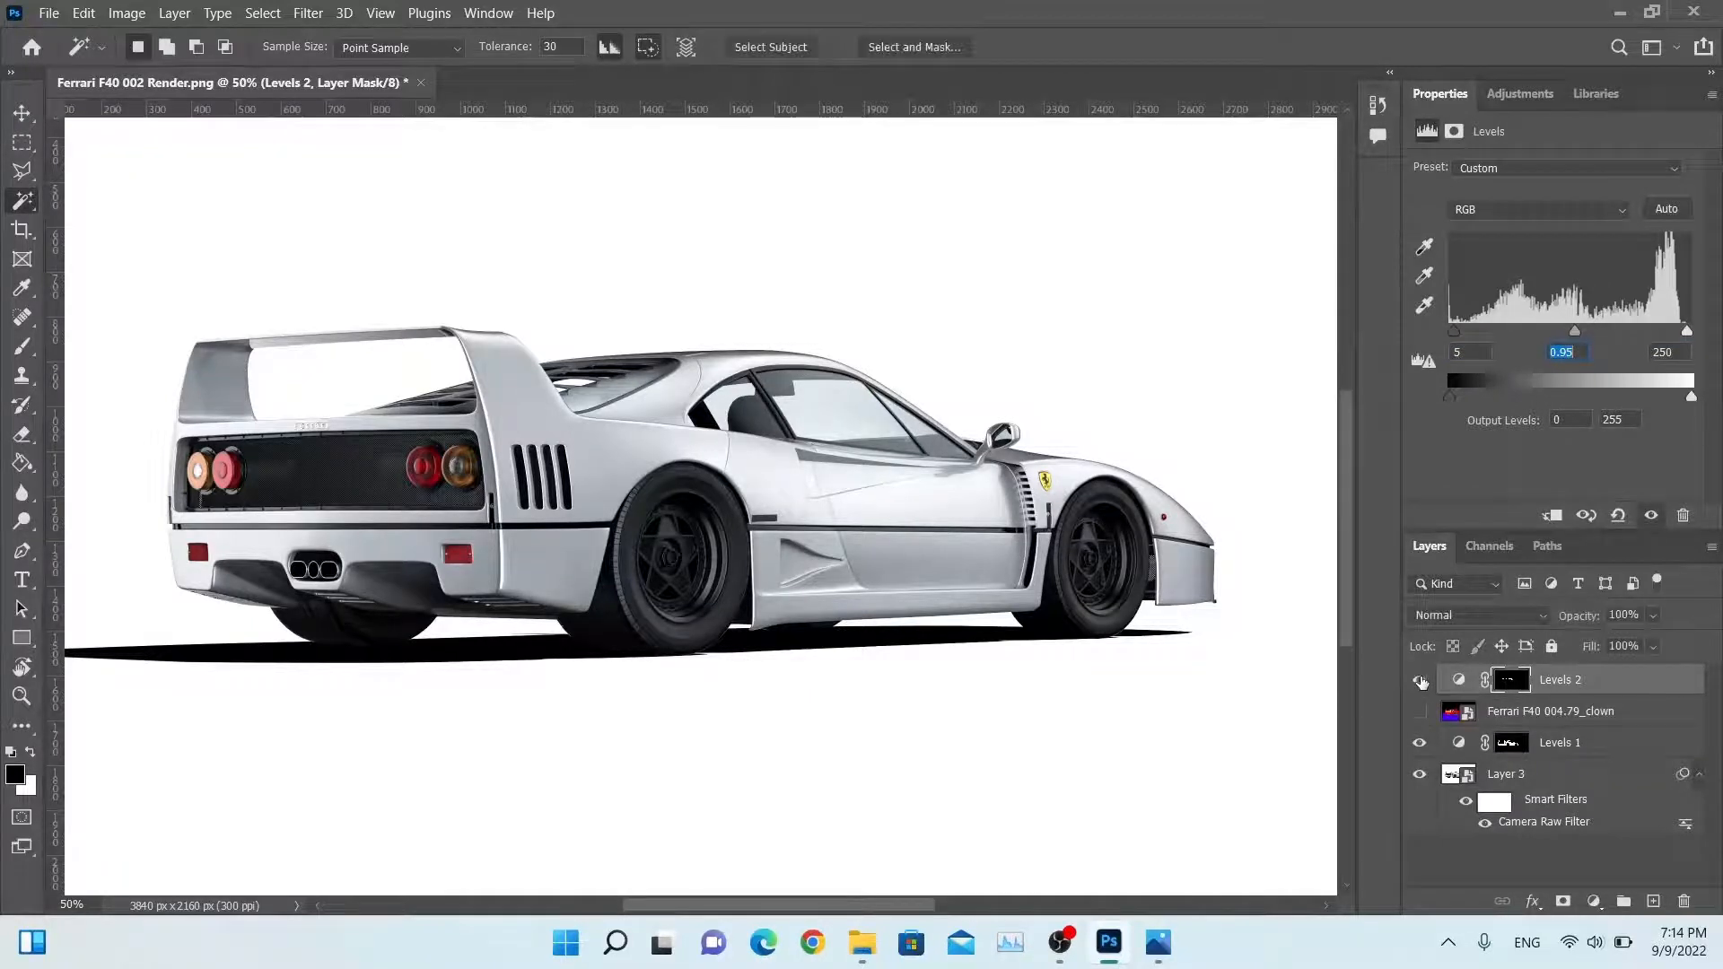
click(1421, 681)
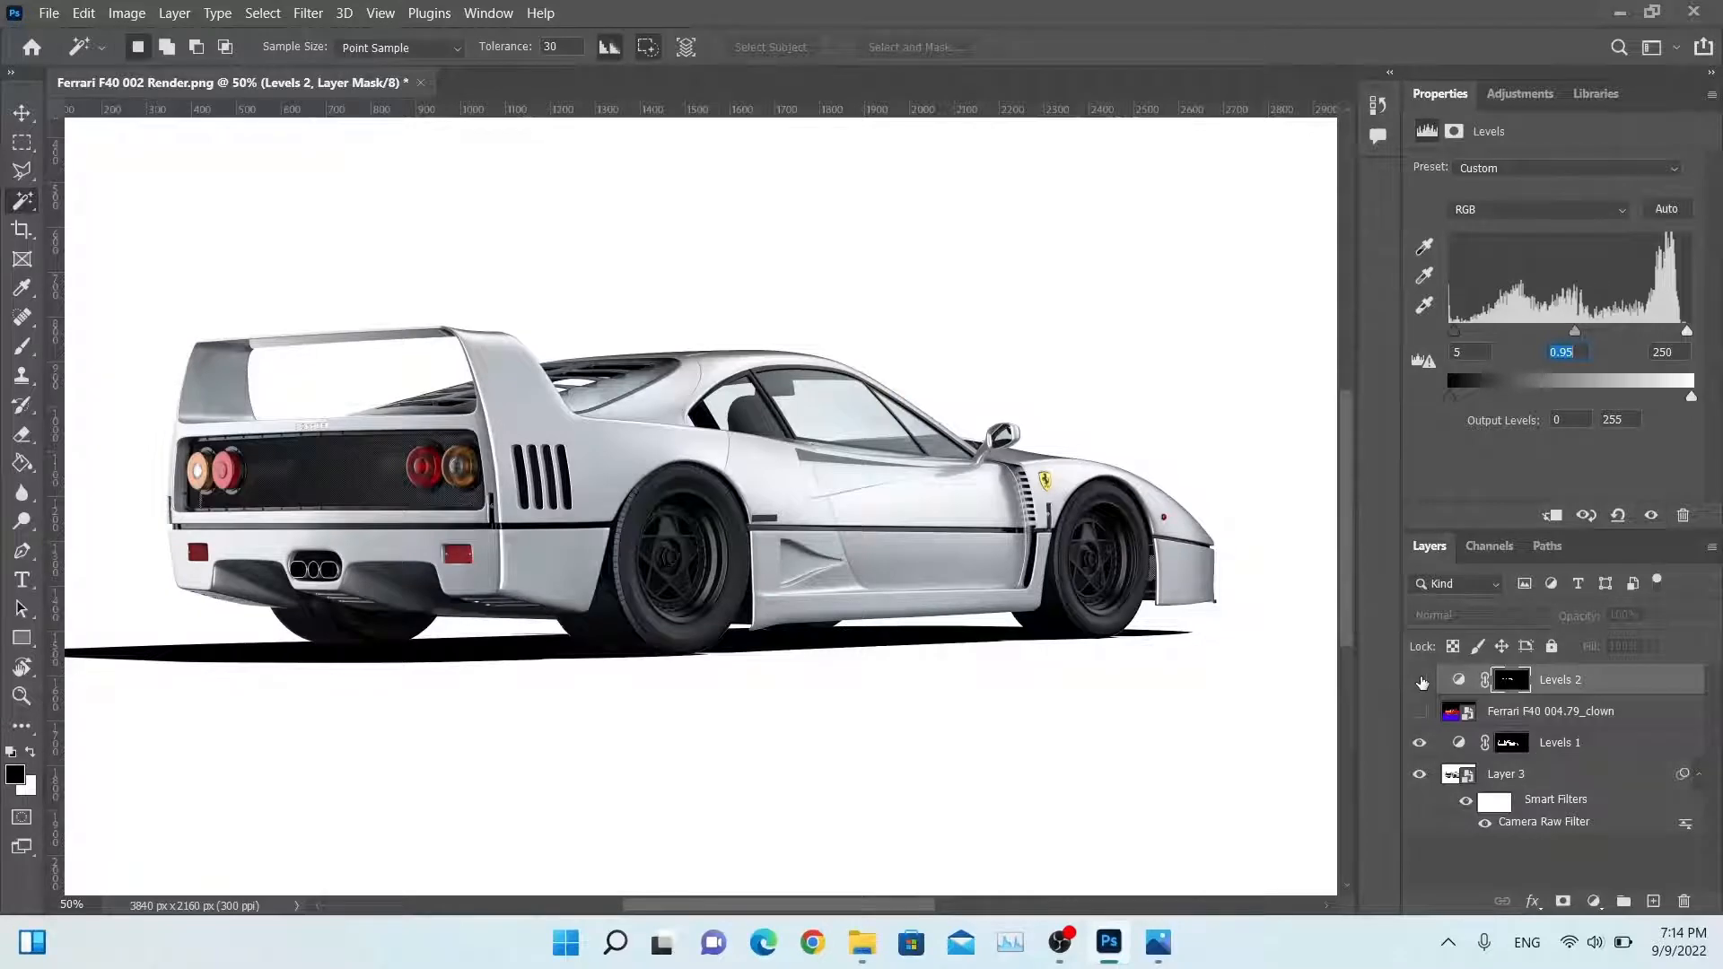
click(1420, 681)
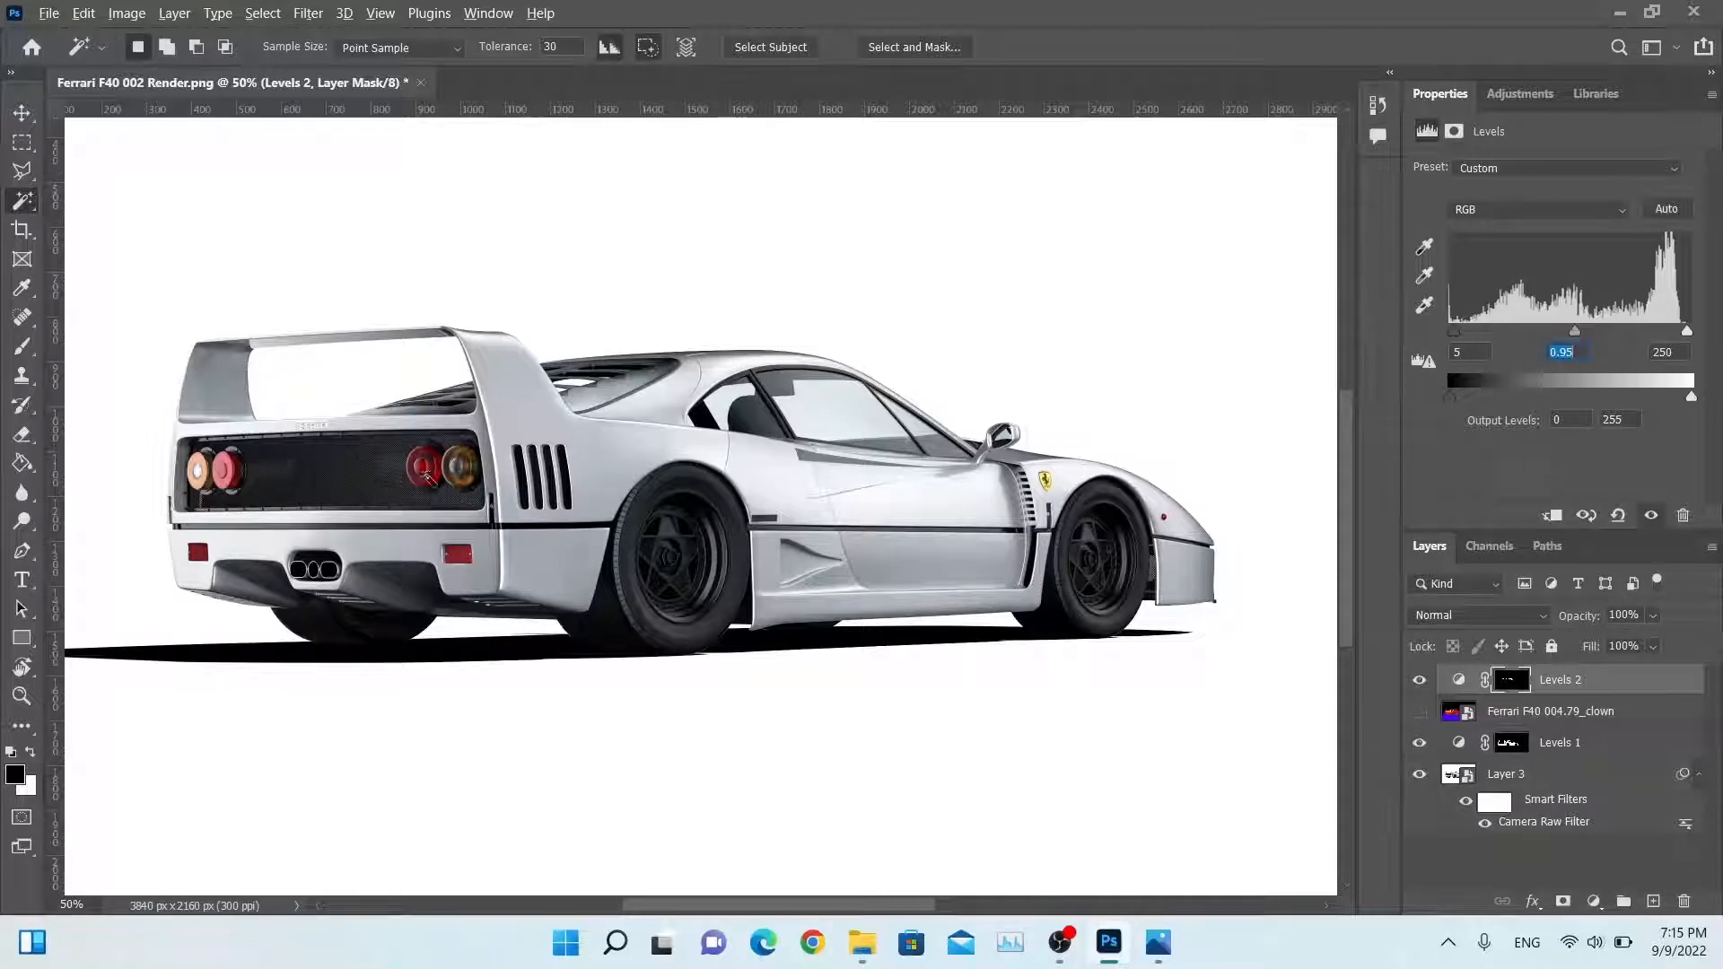
Step: Select the two inner red taillights with the Magic Wand on the clown layer and add a Levels adjustment for them
click(1558, 716)
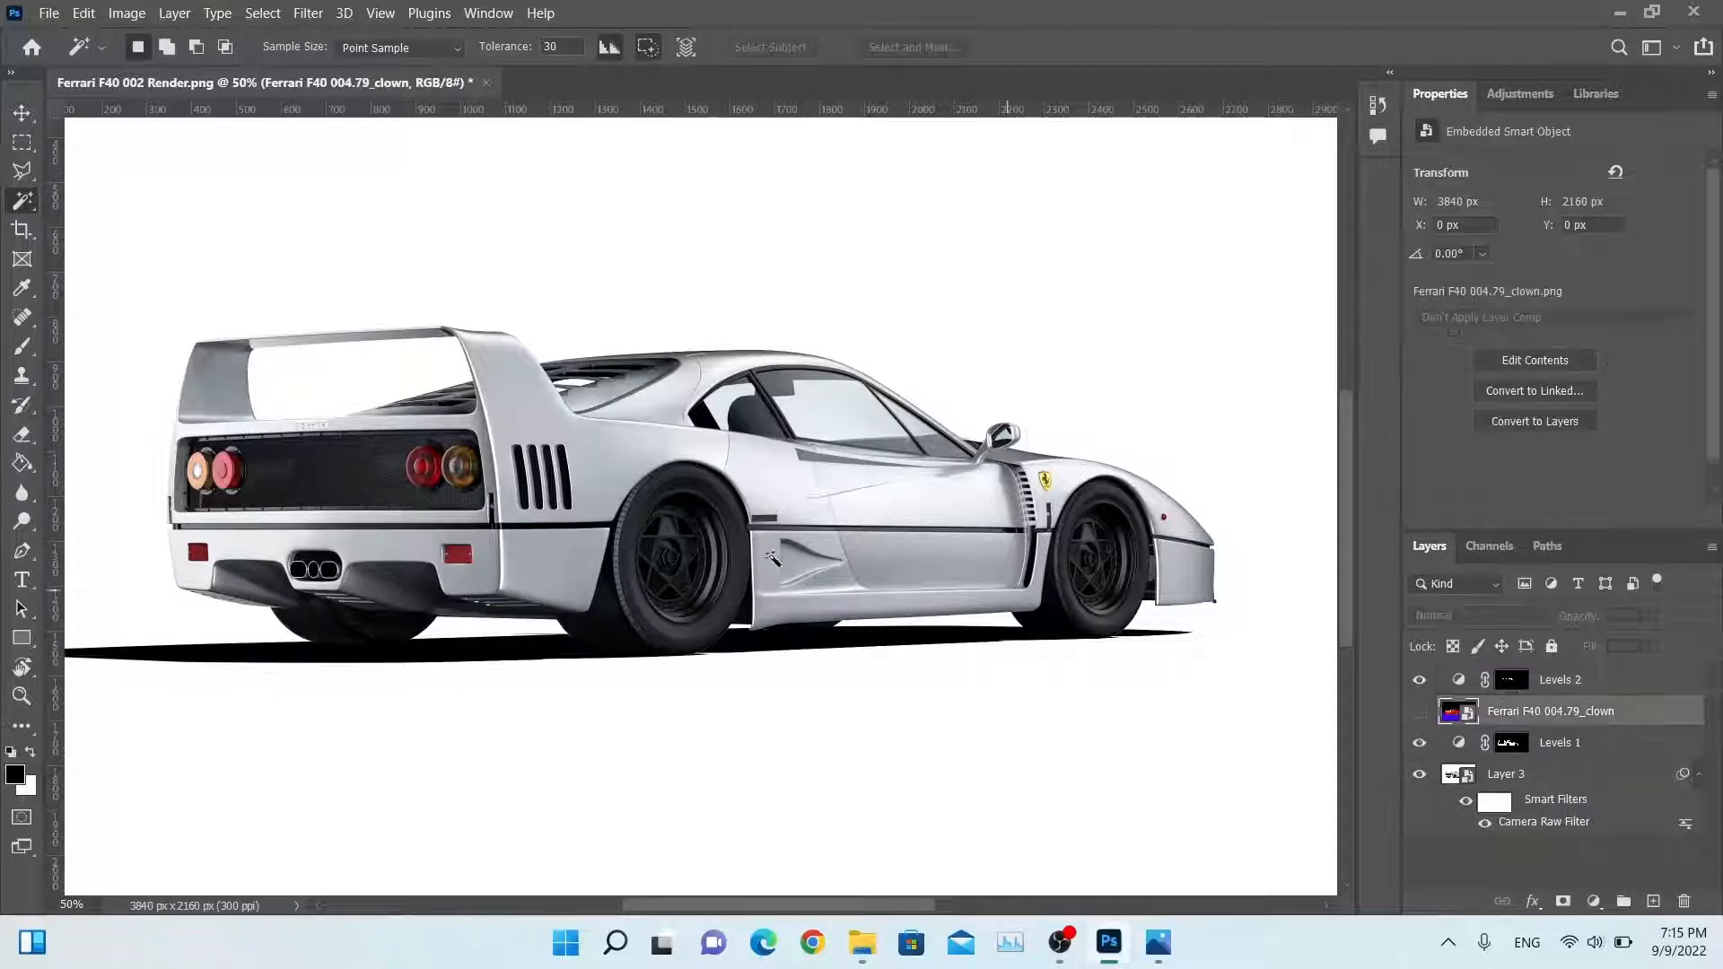
click(426, 471)
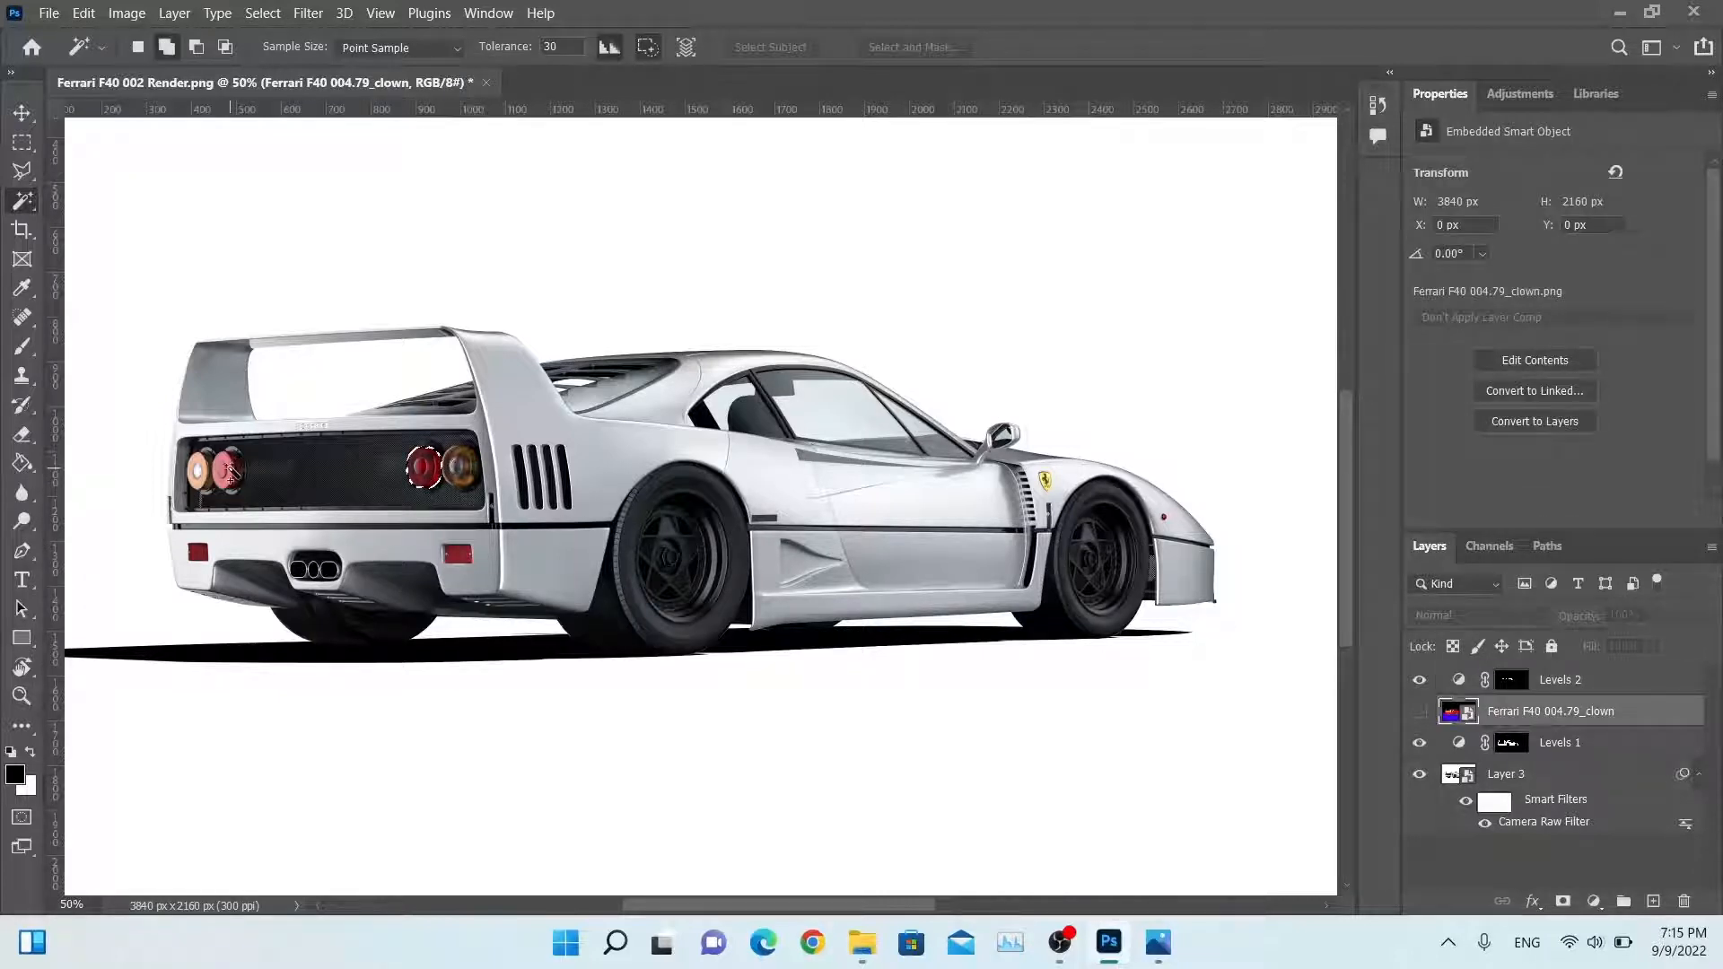
shift+click(228, 469)
click(1594, 901)
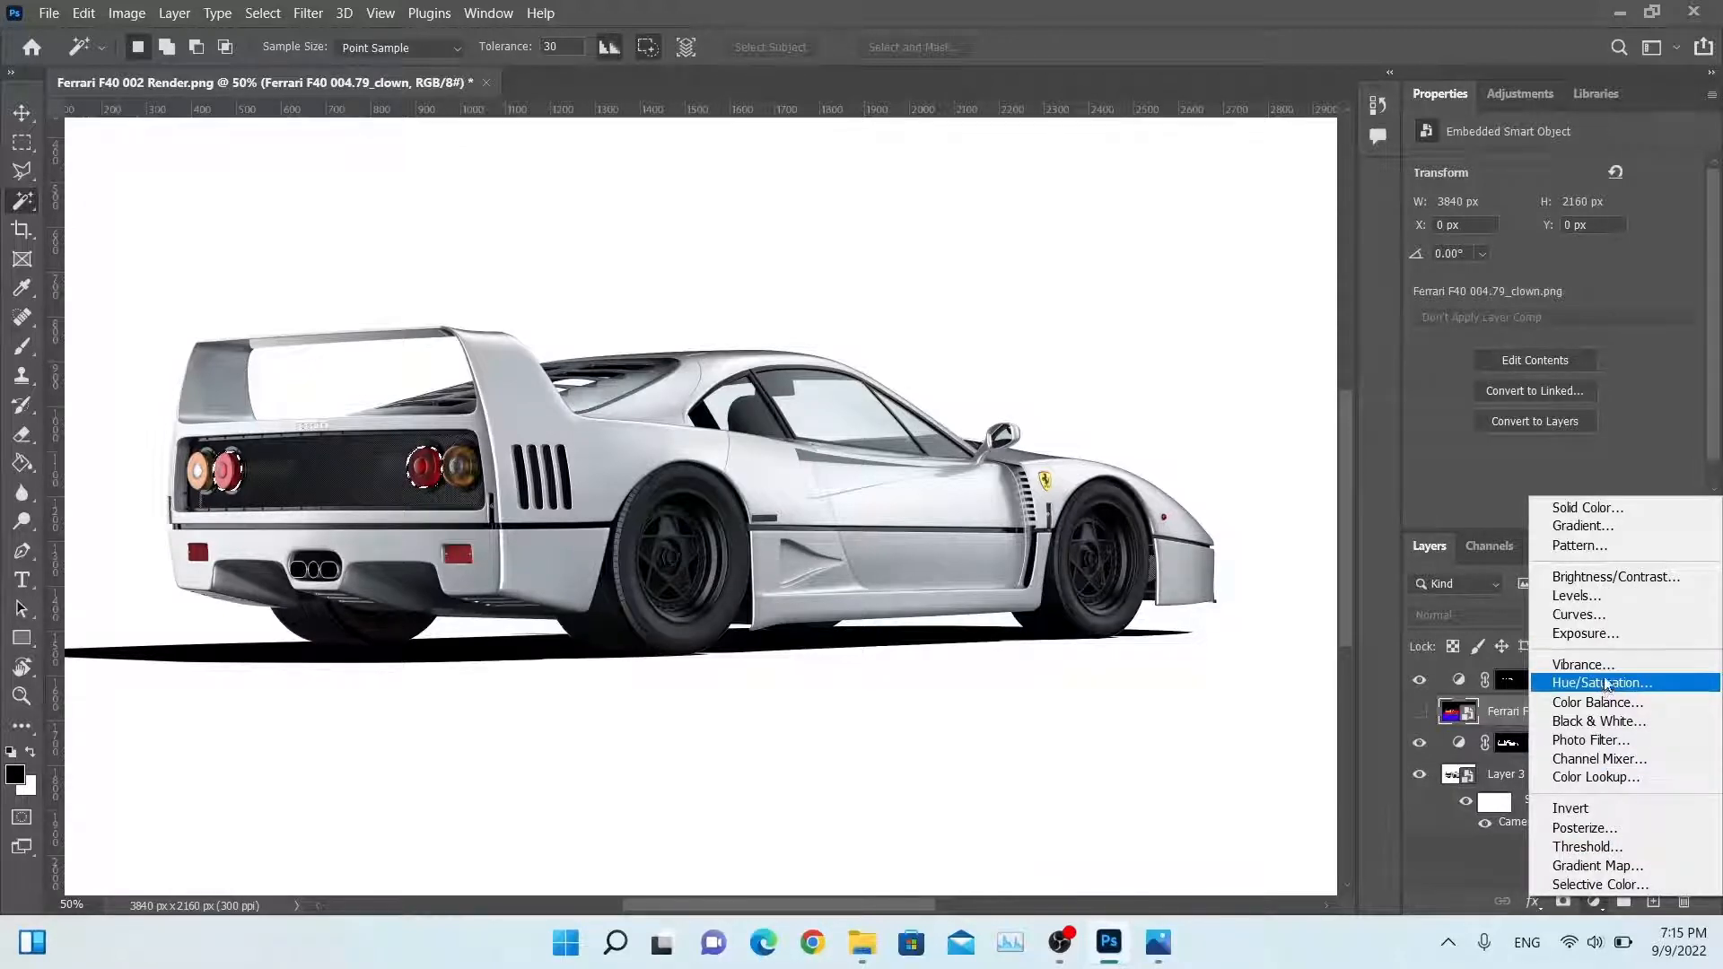
click(1573, 596)
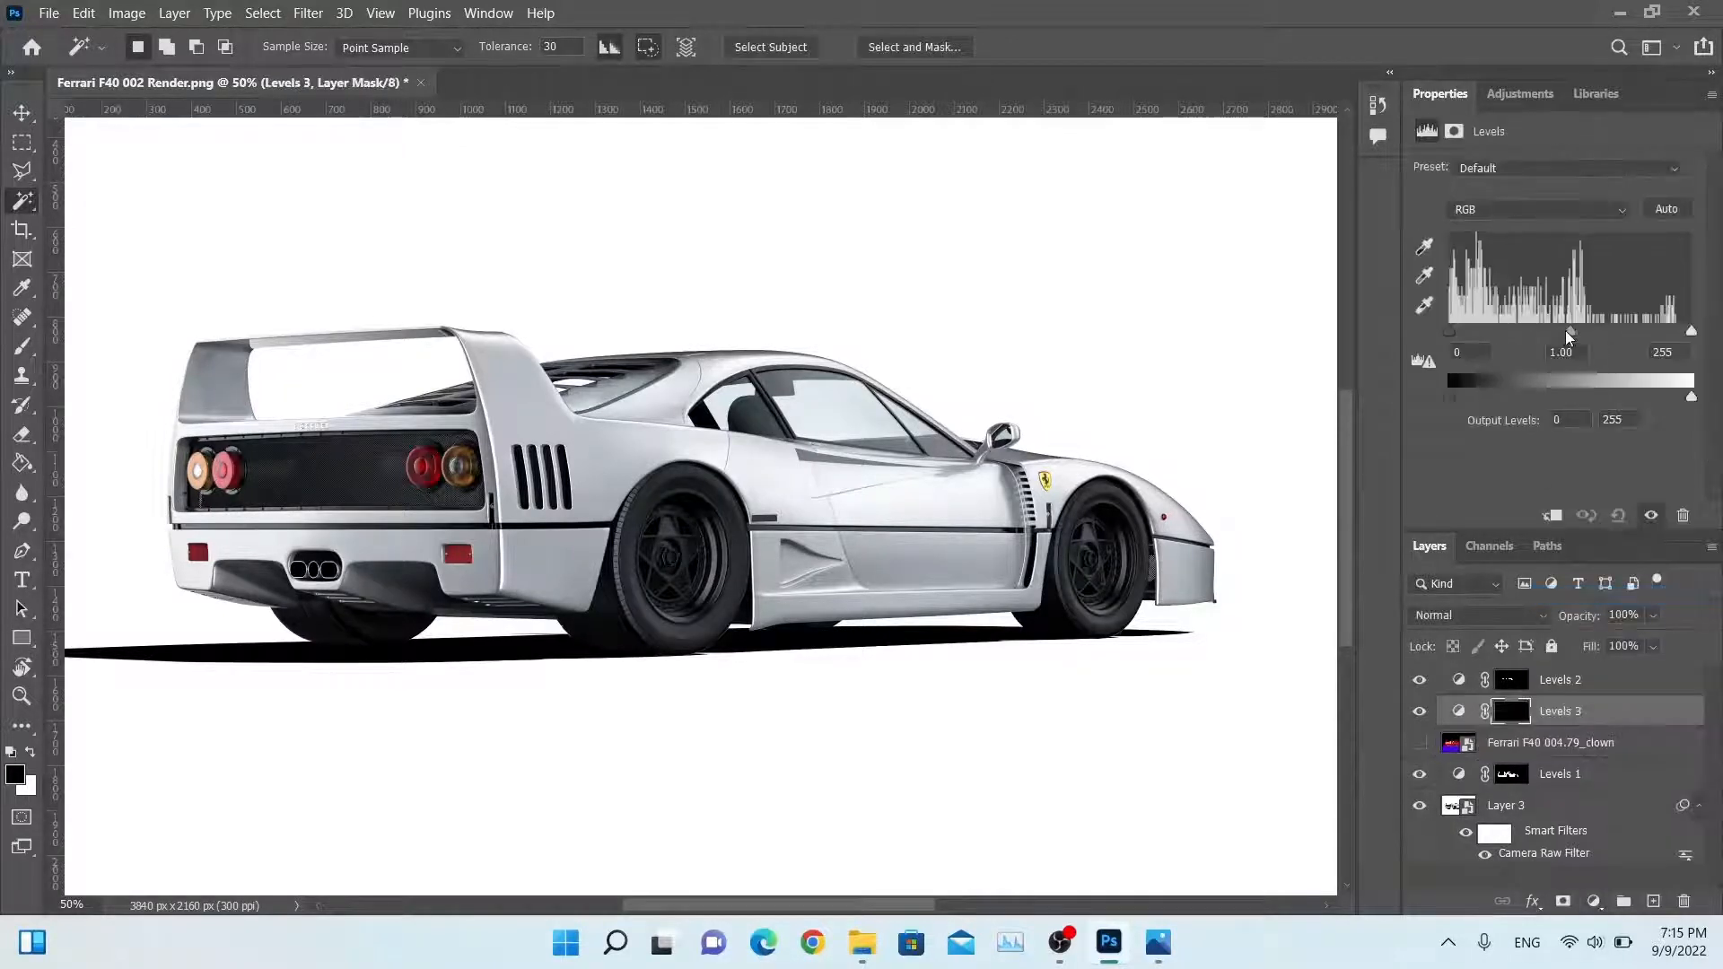
Step: Set the red taillights' Levels to black input 5, midtones 0.8 and white input 253, and check the effect
mouse_move(1568, 331)
mouse_down()
mouse_move(1513, 325)
mouse_move(1589, 332)
mouse_up()
drag(1449, 331, 1453, 379)
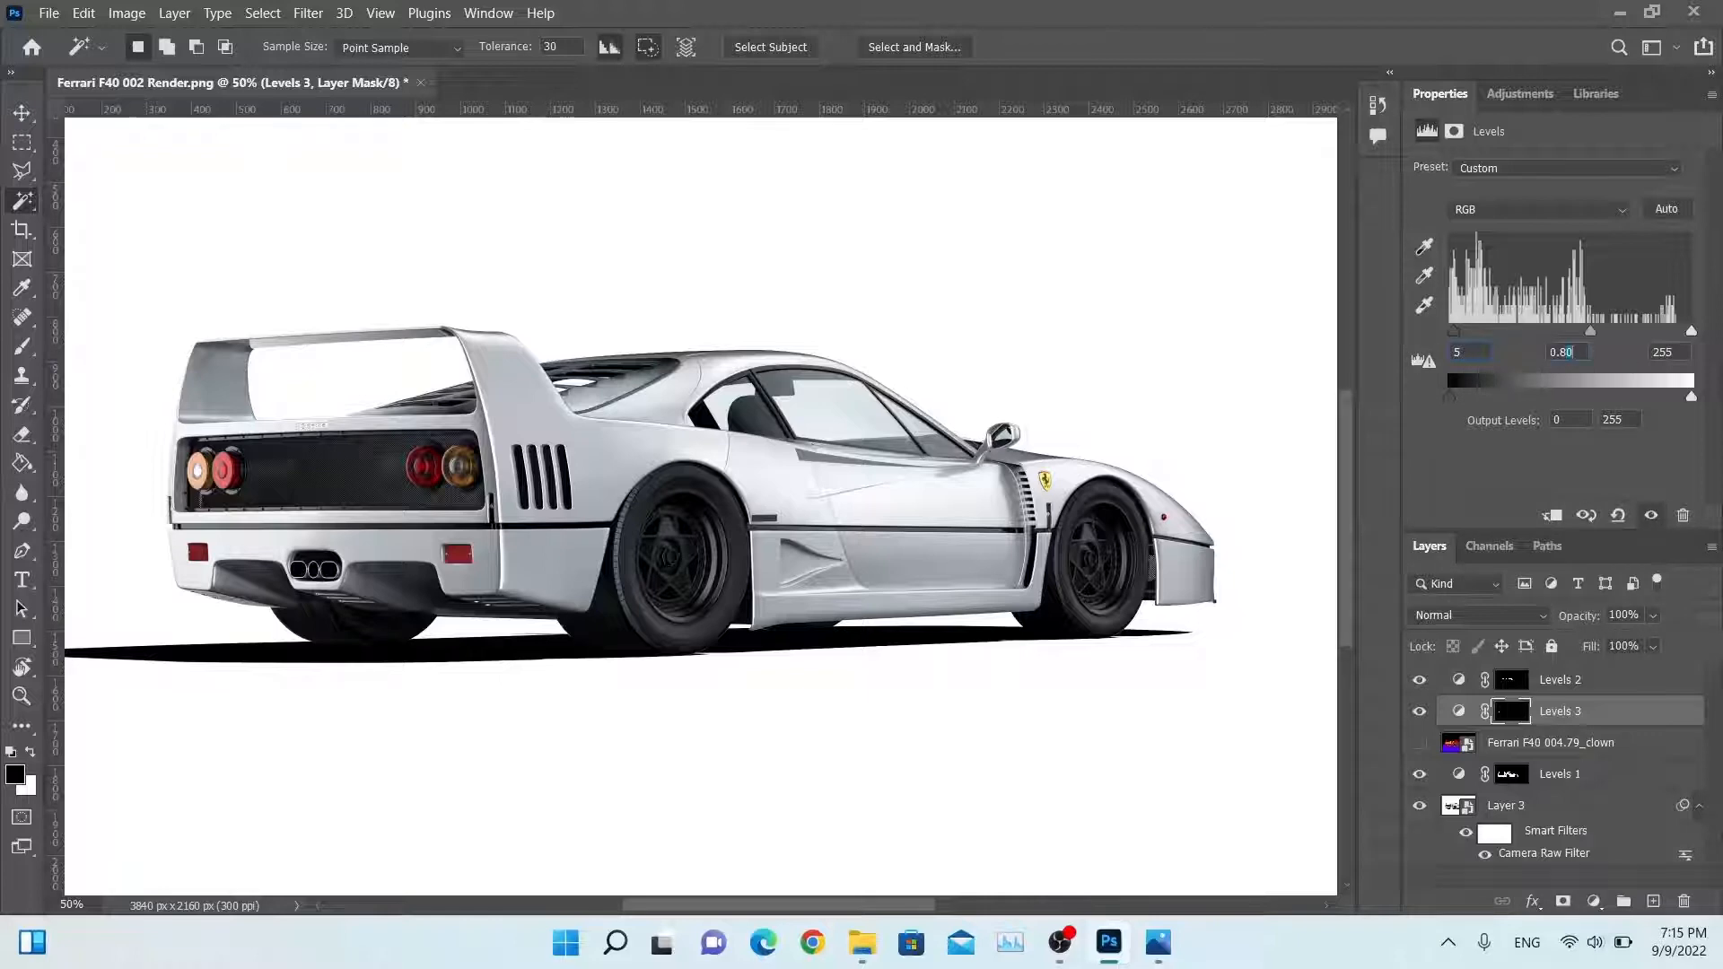
text(5)
mouse_move(1690, 337)
mouse_down()
mouse_move(1656, 332)
mouse_move(1685, 339)
mouse_up()
key(BackSpace)
key(Return)
click(1418, 712)
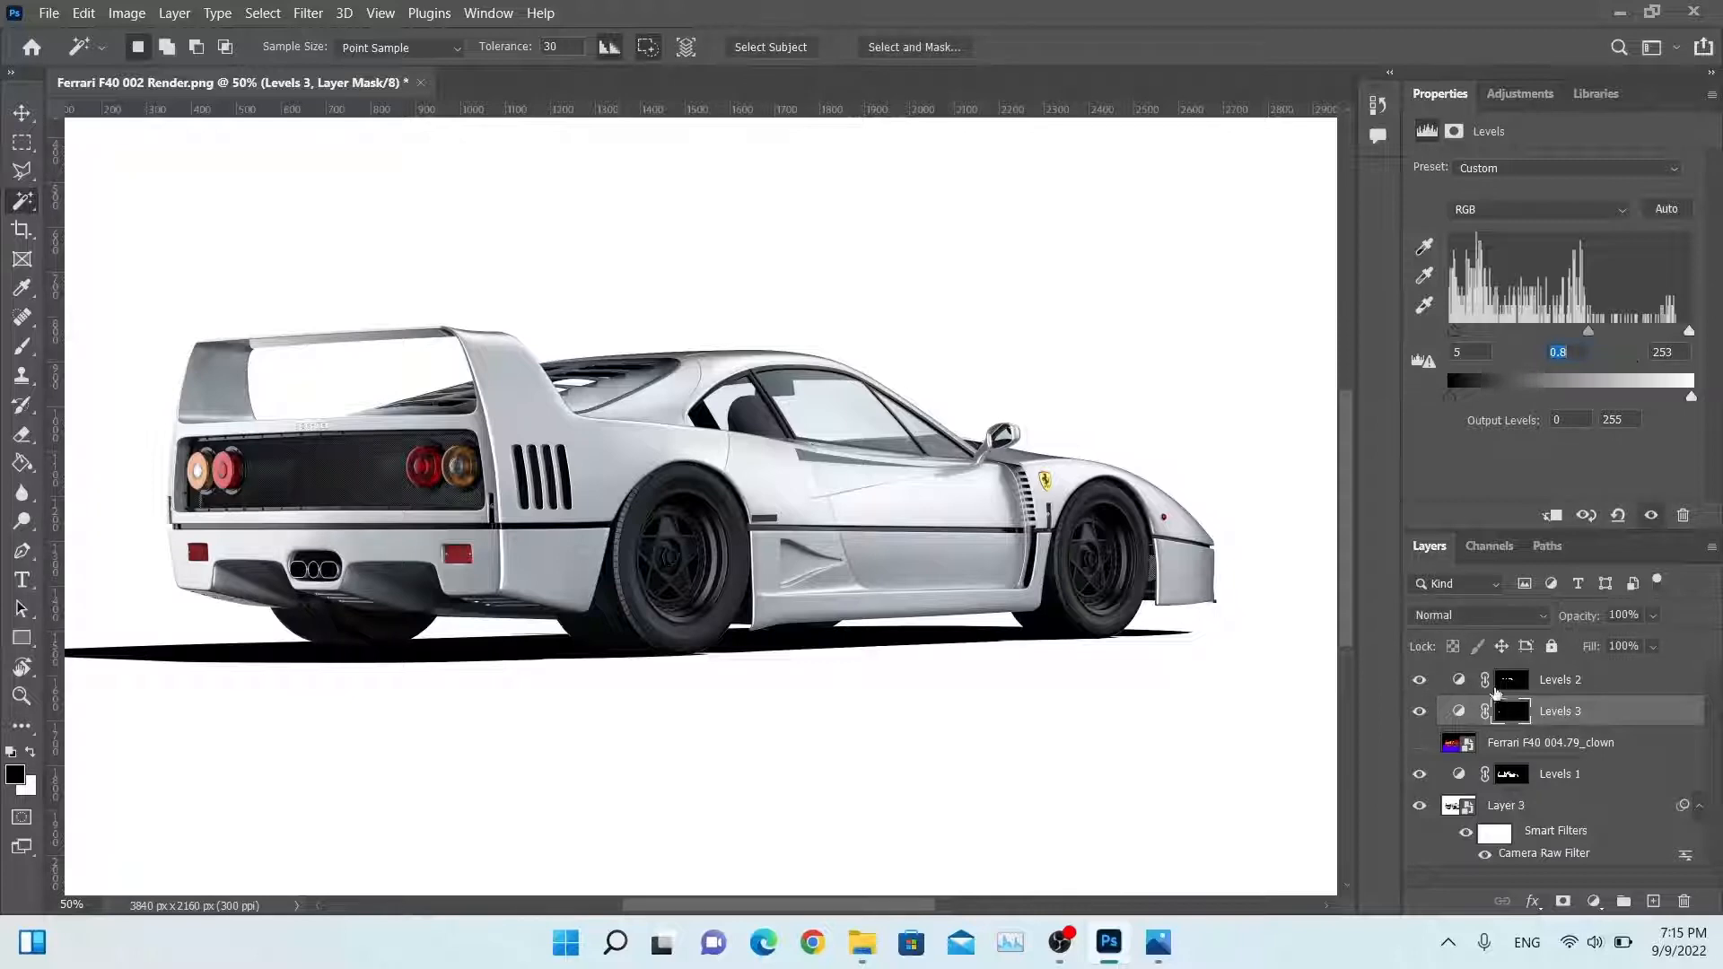
Step: Select the two outer orange taillights with the Magic Wand on the clown layer and add a Levels adjustment for them
click(1499, 743)
click(461, 475)
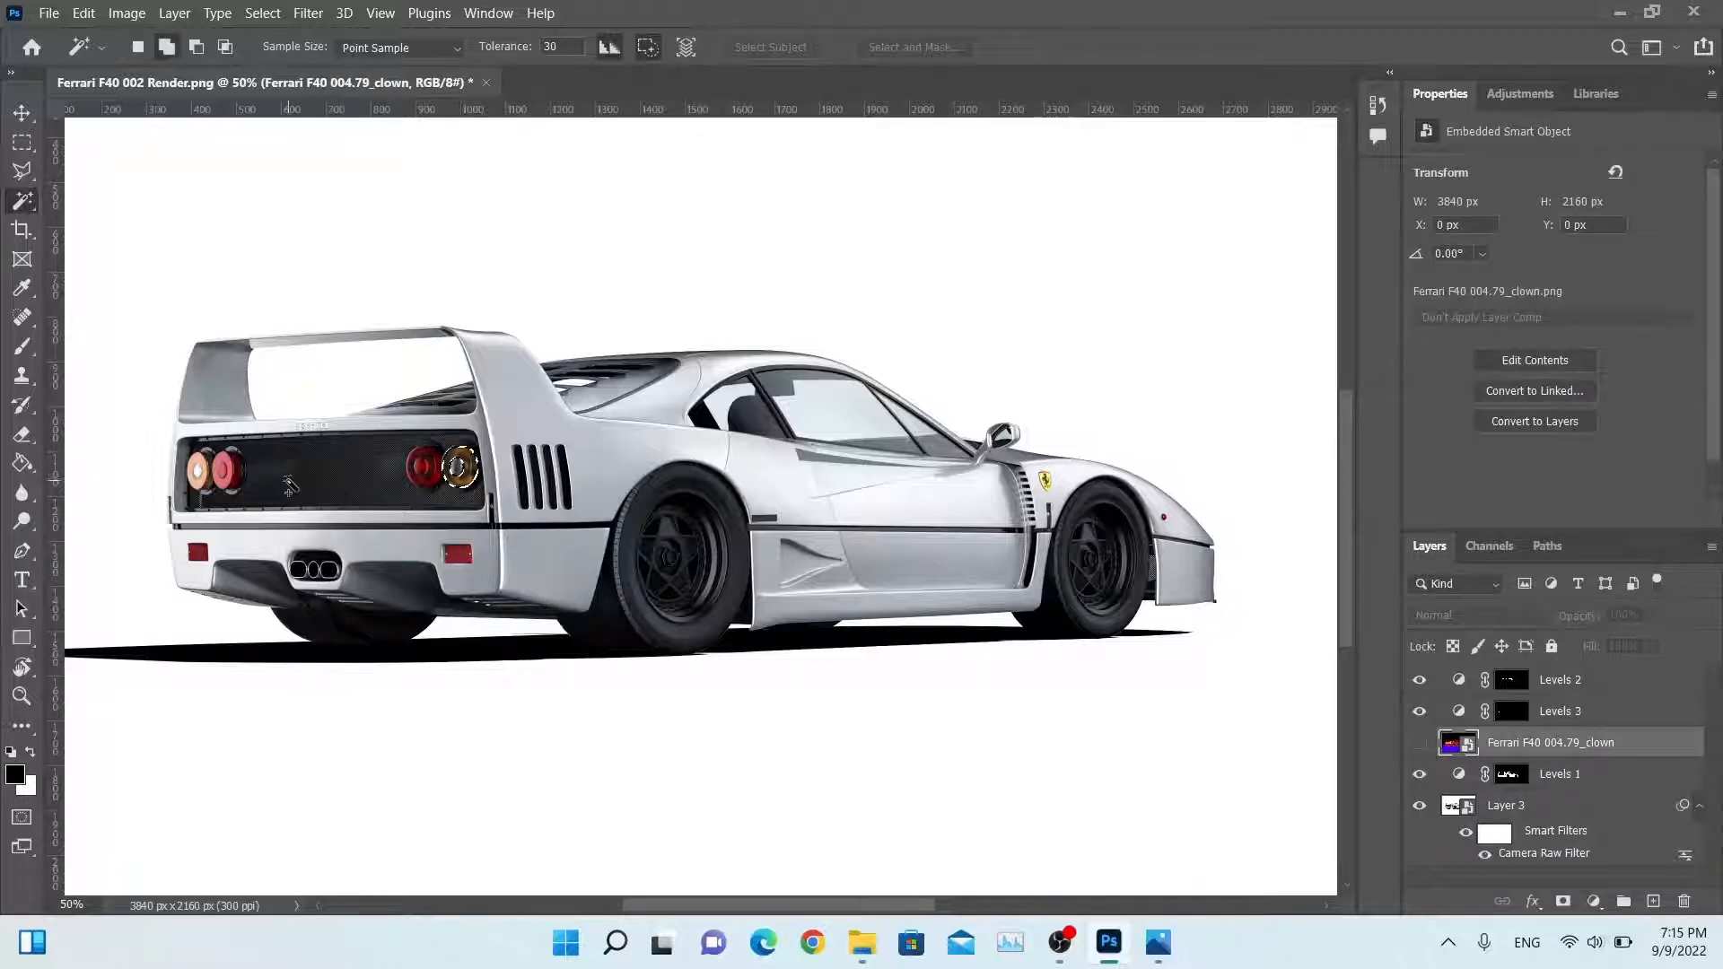
shift+click(198, 493)
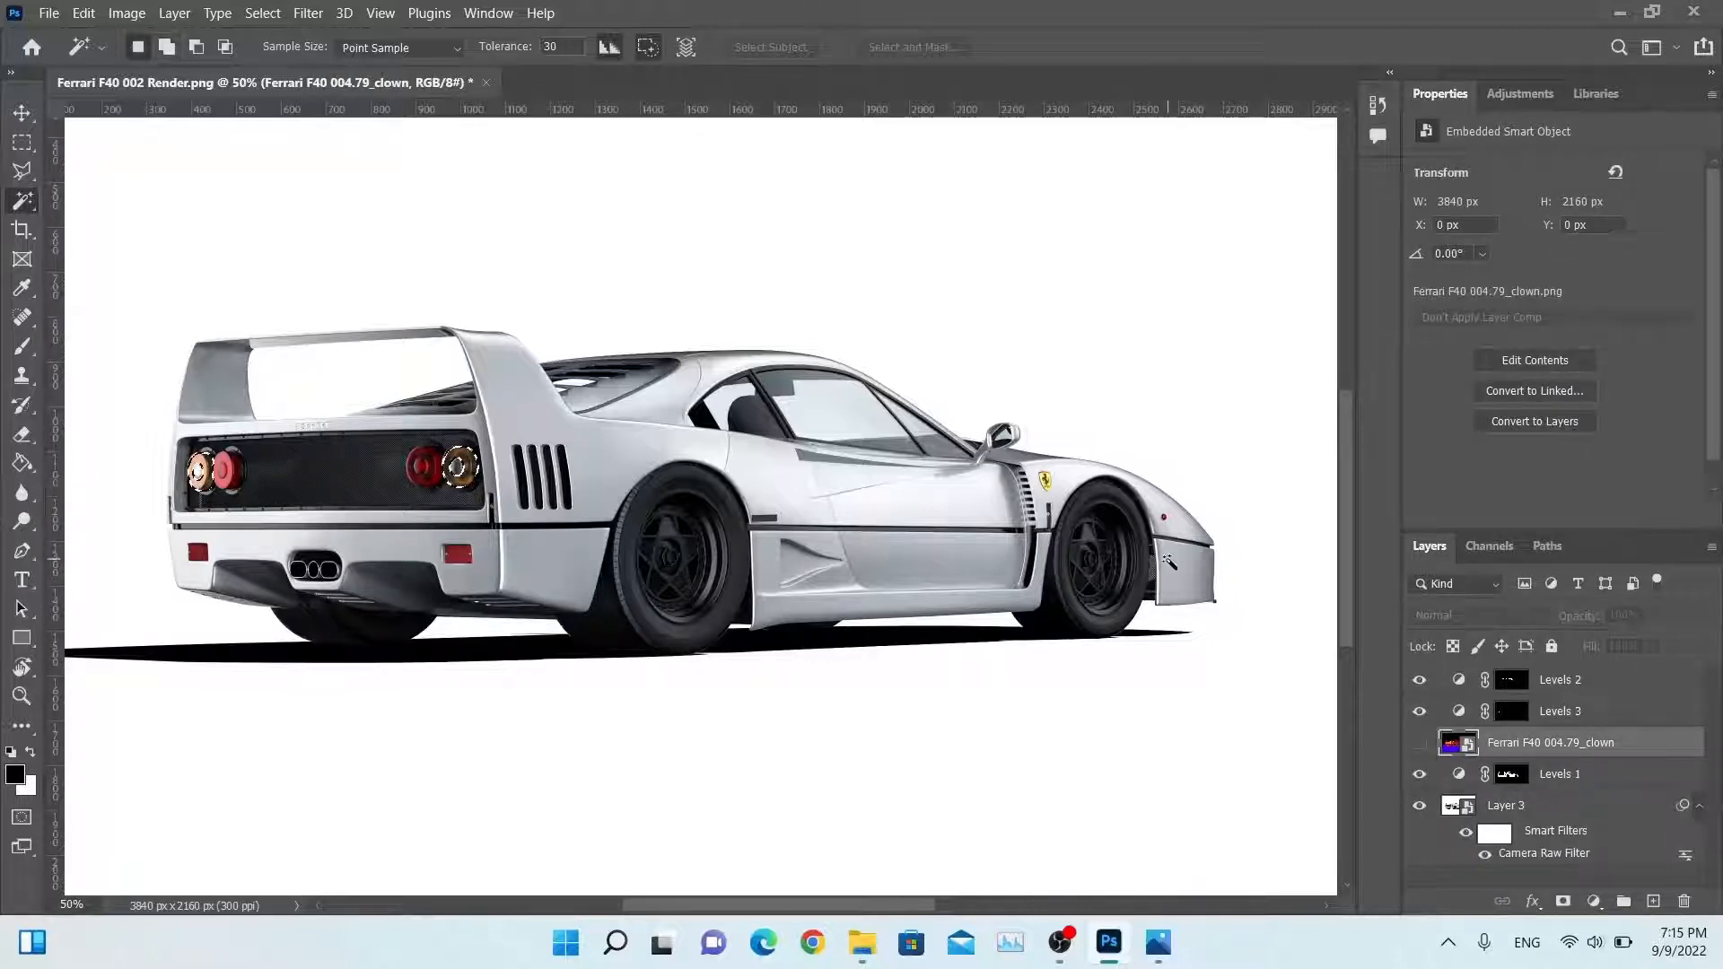
click(1593, 901)
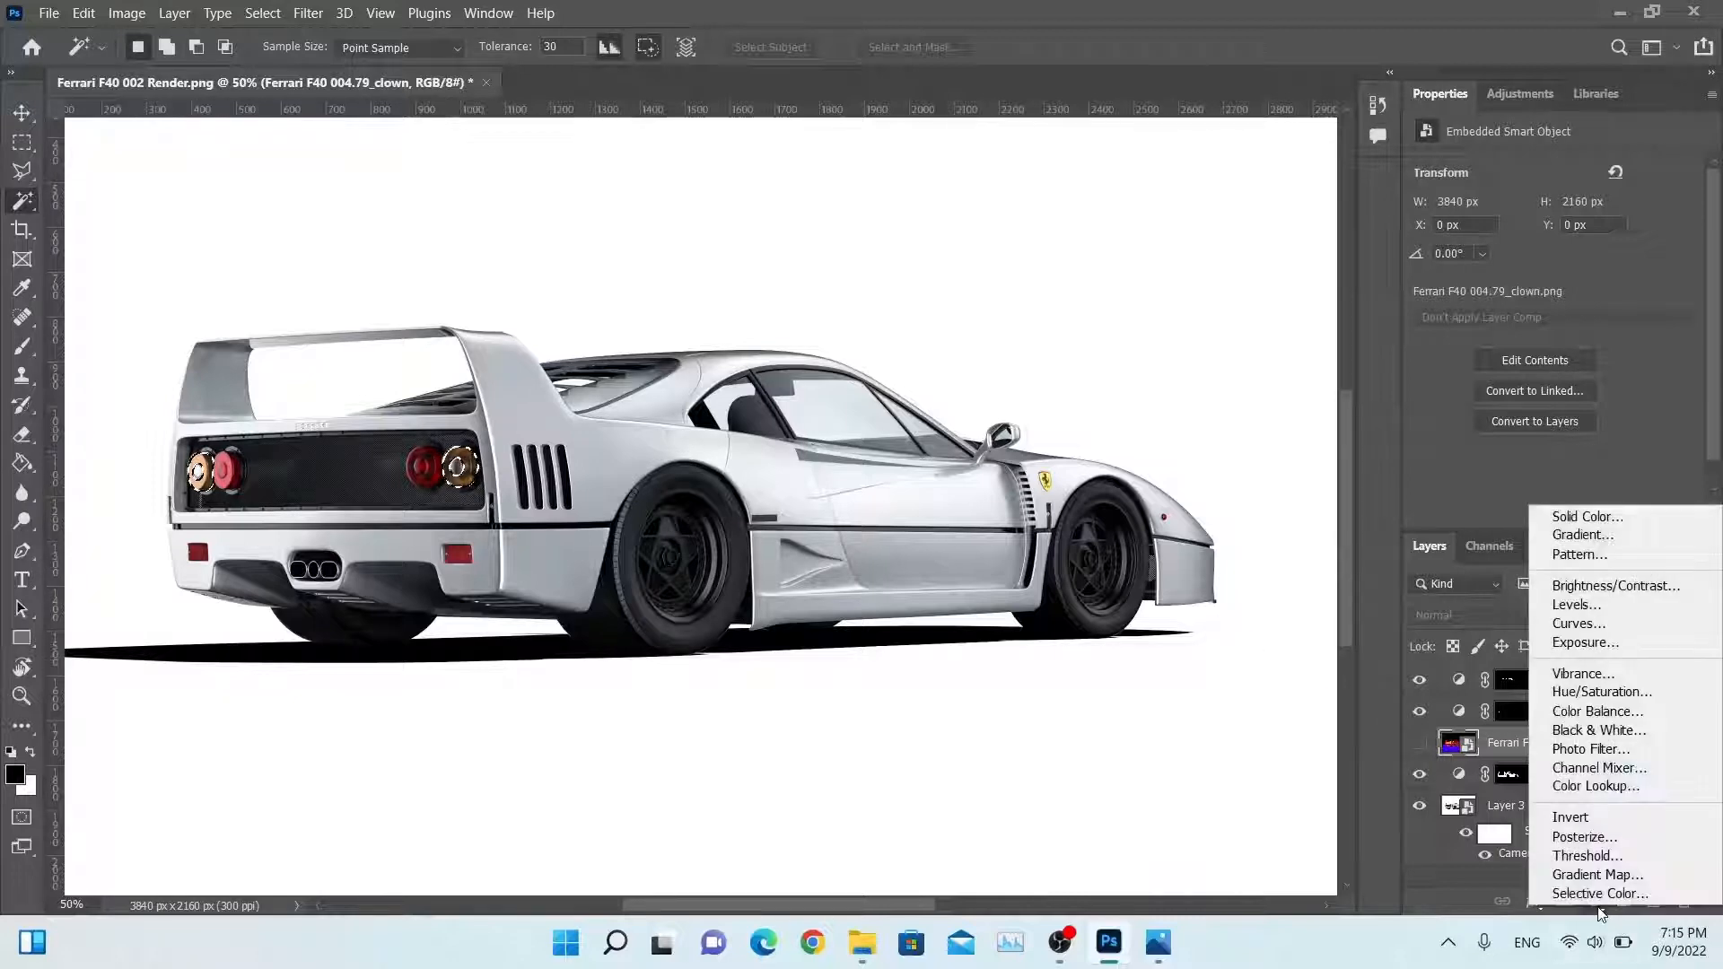
click(1577, 604)
Step: Set the orange taillights' Levels to black input 5, midtones 0.90 and white input 253
mouse_move(1567, 332)
mouse_down()
mouse_move(1534, 327)
mouse_move(1588, 320)
mouse_up()
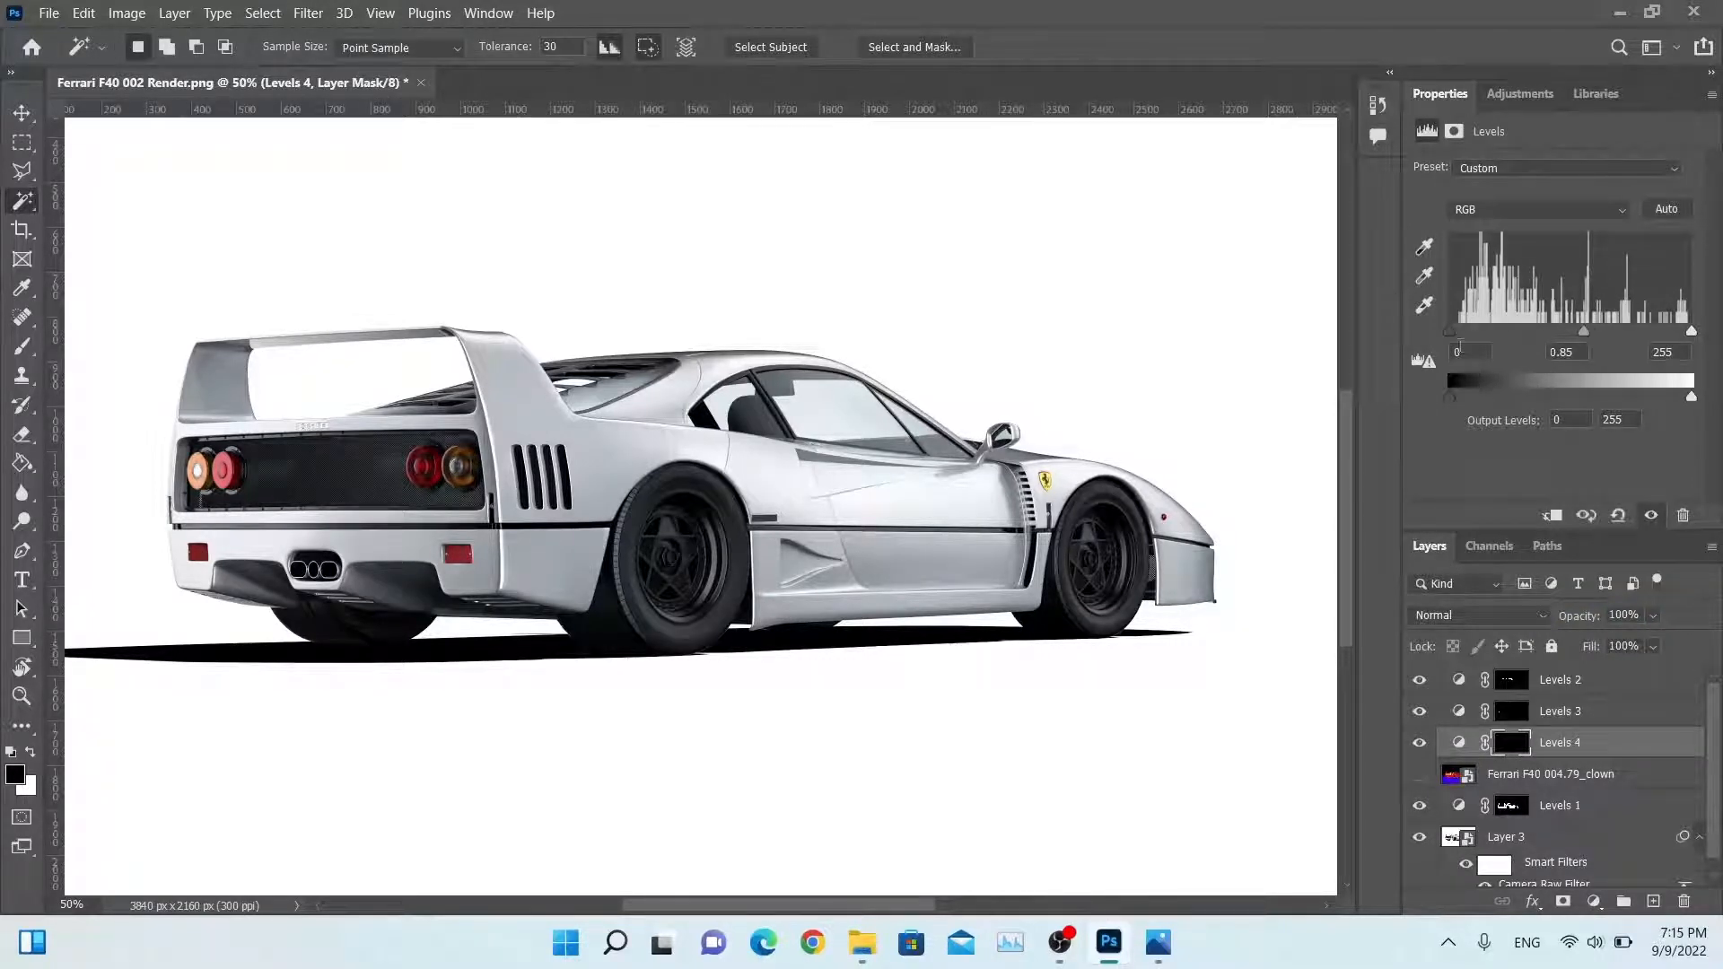
text(5)
text(0.90)
drag(1692, 330, 1688, 331)
click(1667, 352)
text(253)
key(Return)
Step: Show the clown layer and select both wheel rims with the Magic Wand, adding the cyan patches inside them to the selection
click(1536, 773)
click(1419, 774)
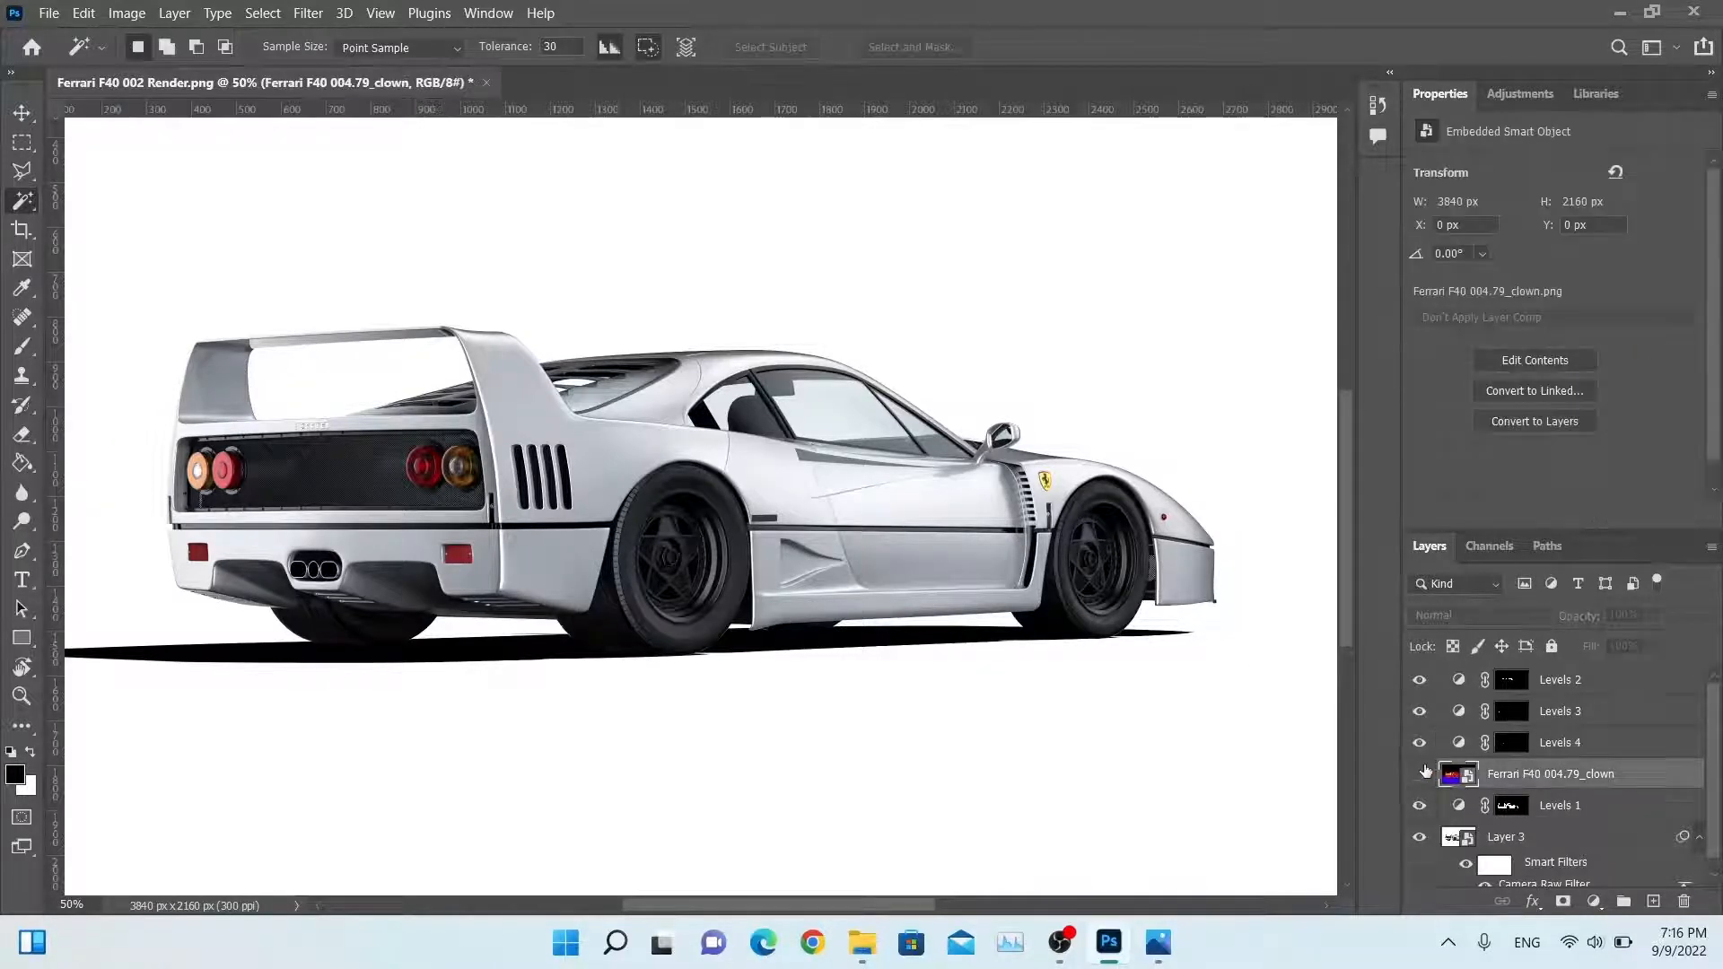
click(705, 529)
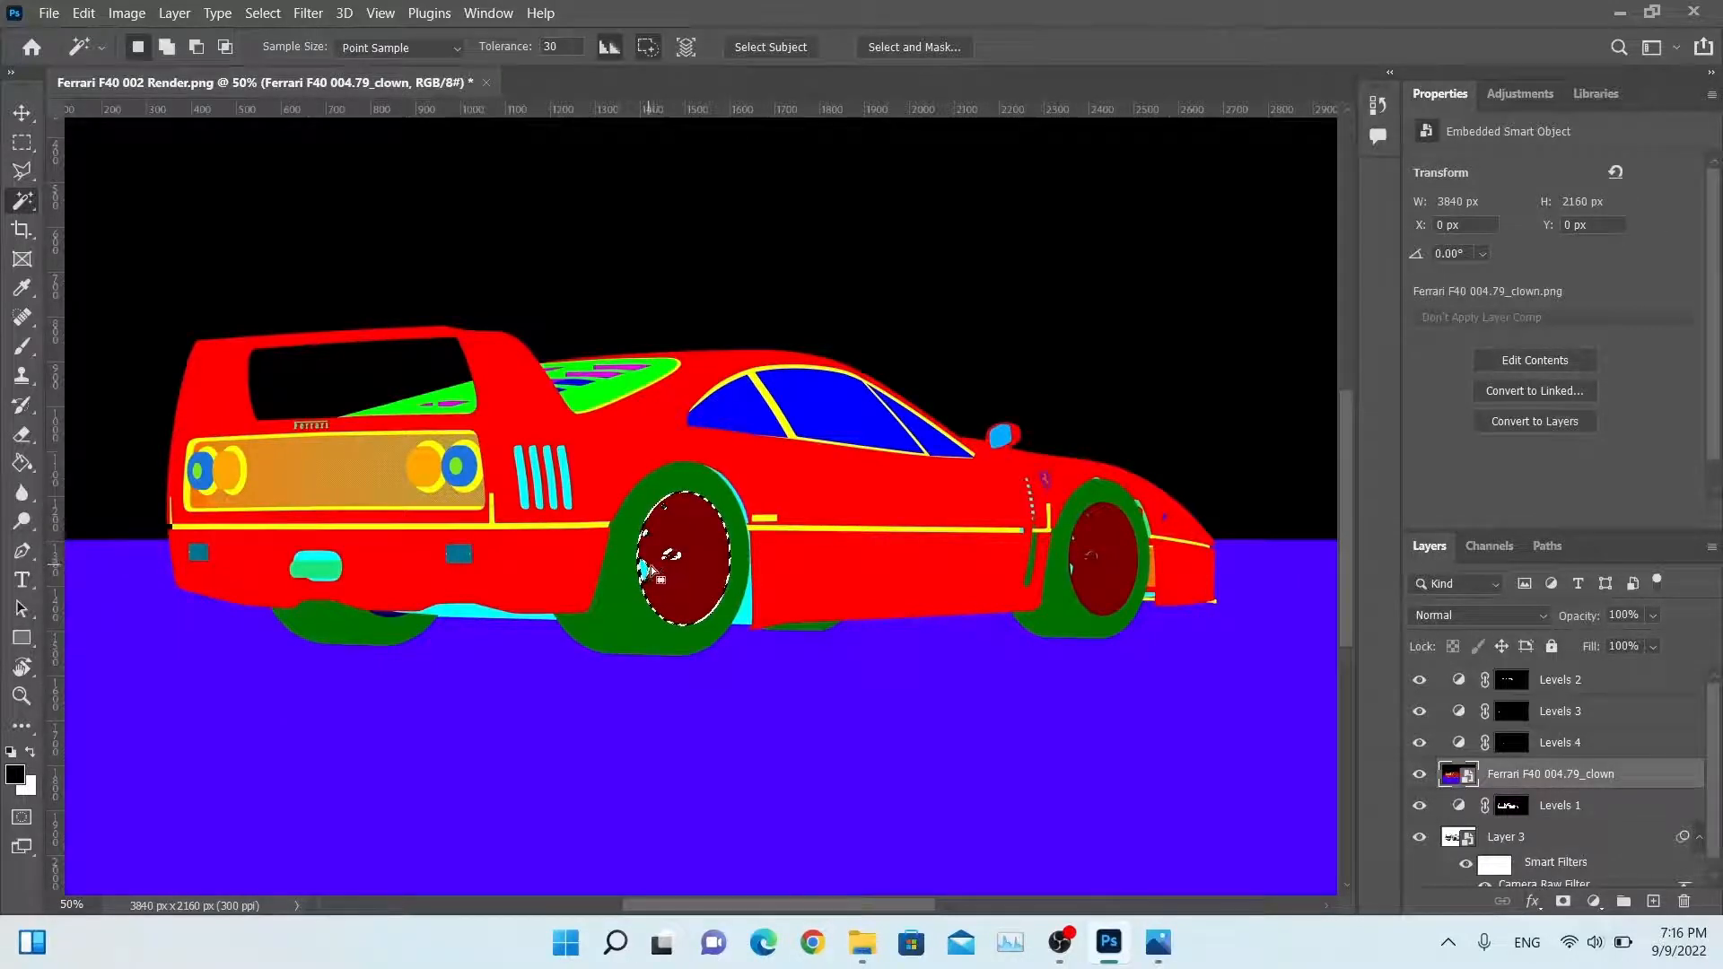
shift+click(1093, 549)
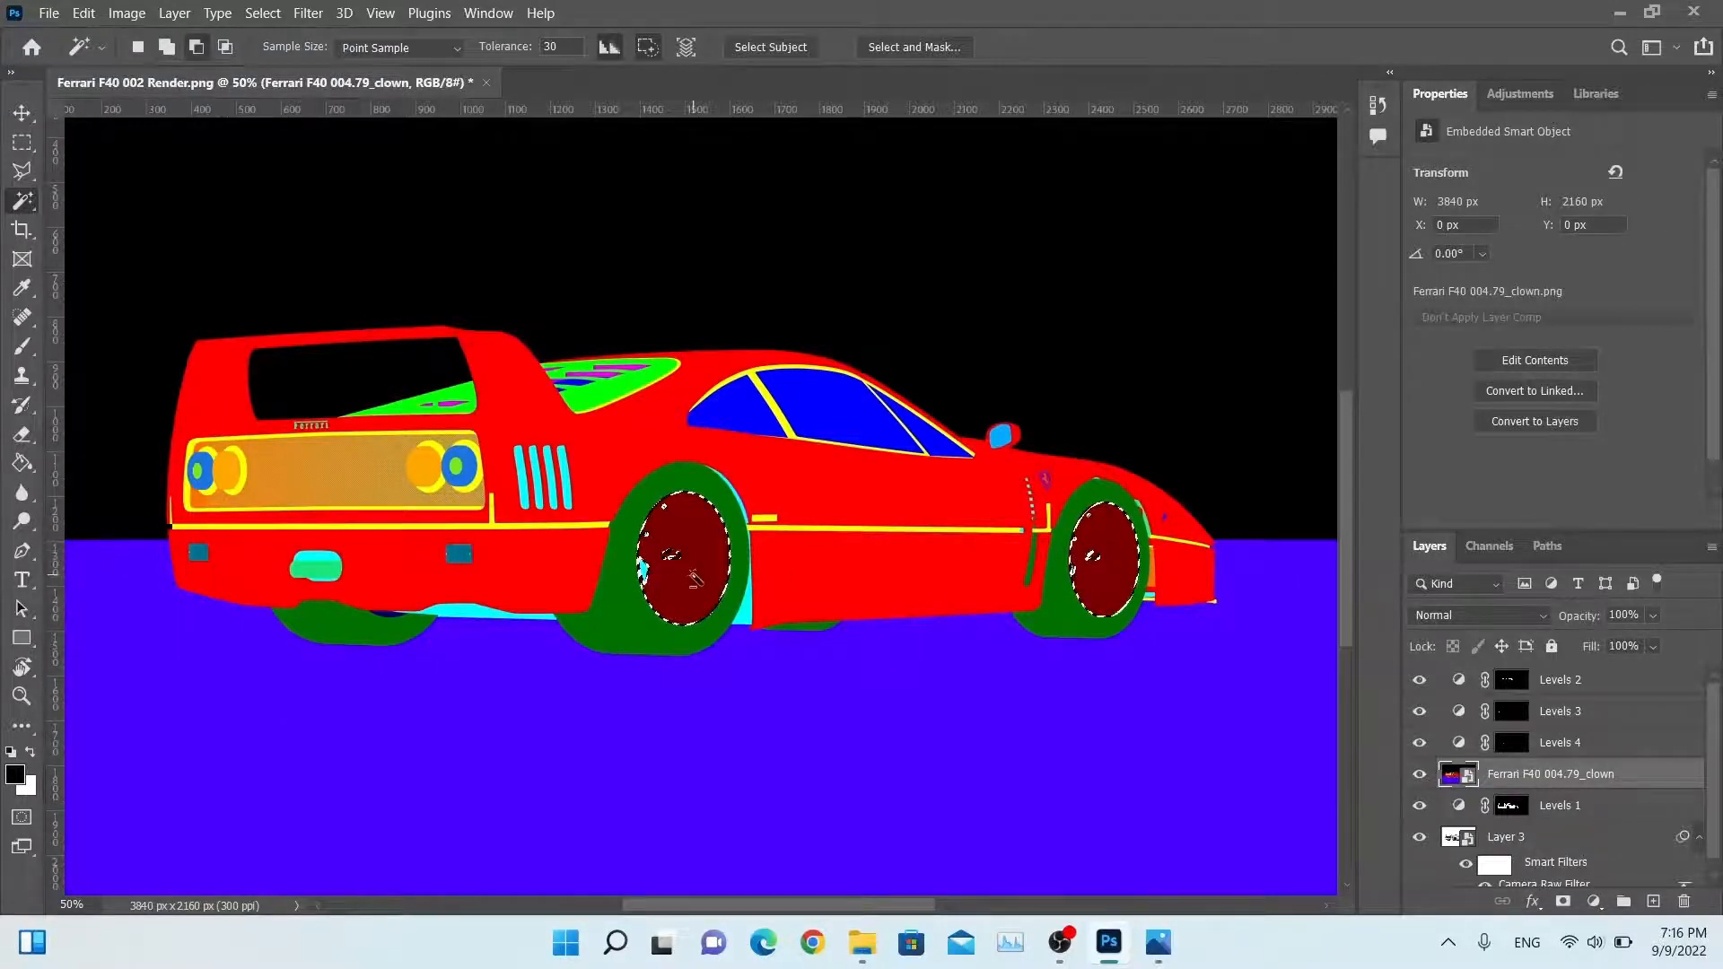
alt+scroll(686, 565, up, 1)
alt+scroll(694, 575, up, 10)
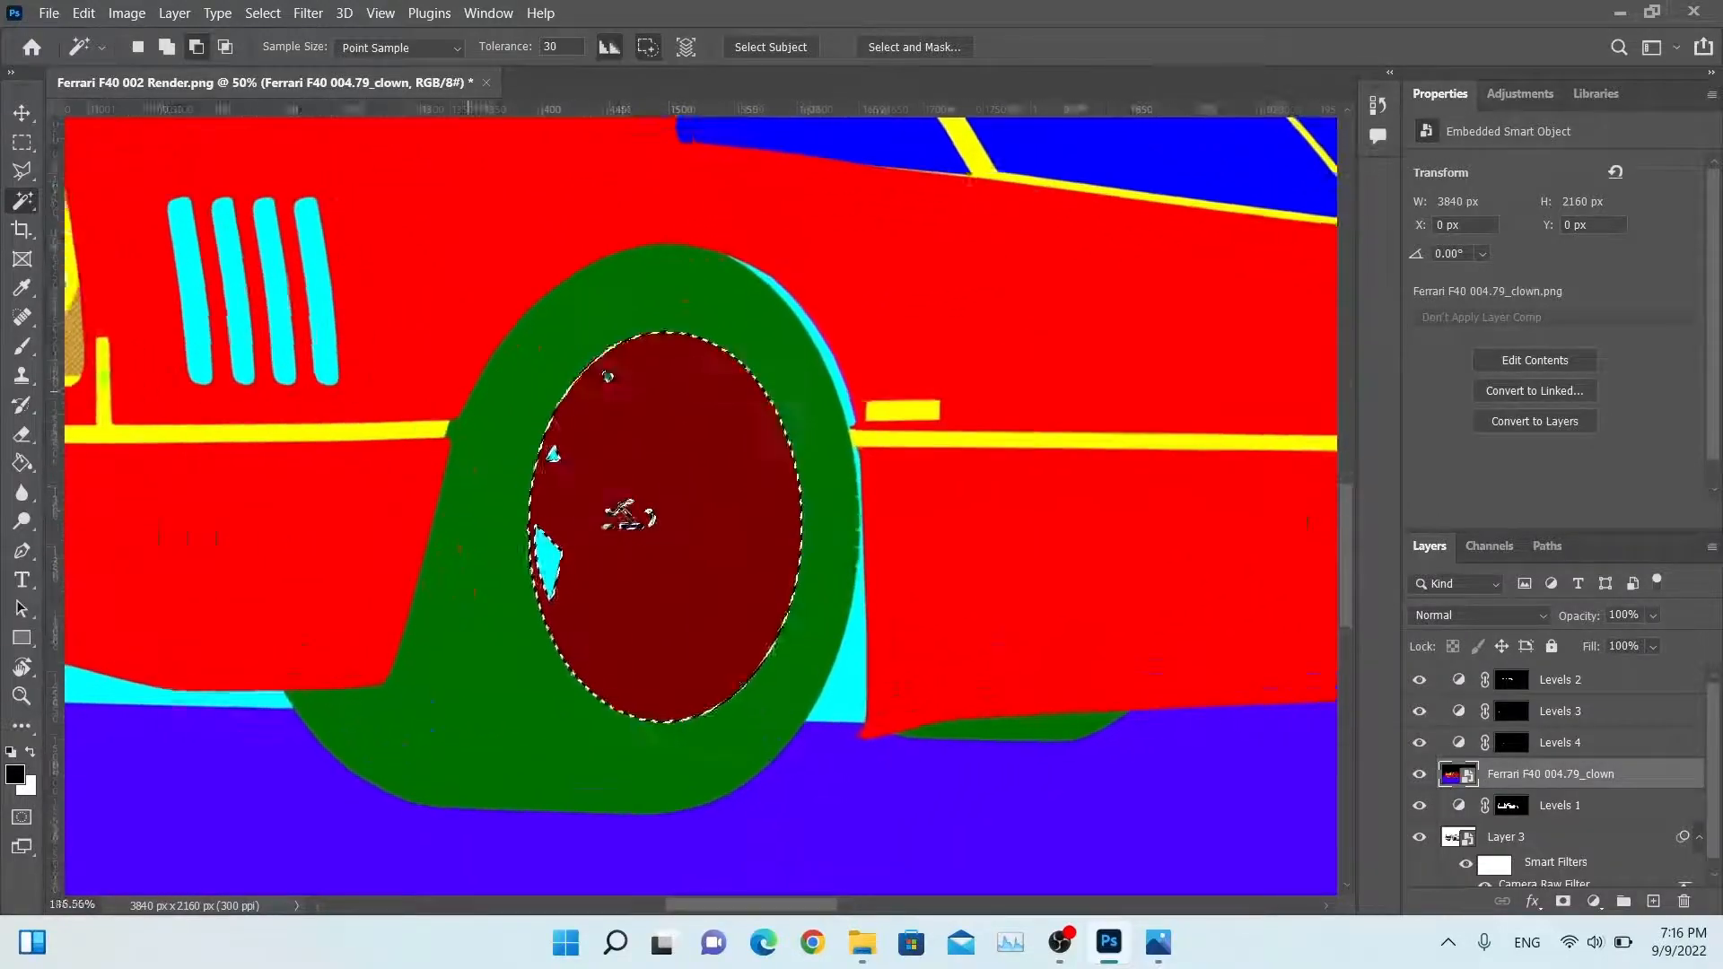
alt+scroll(620, 514, up, 1)
shift+scroll(510, 563, up, 3)
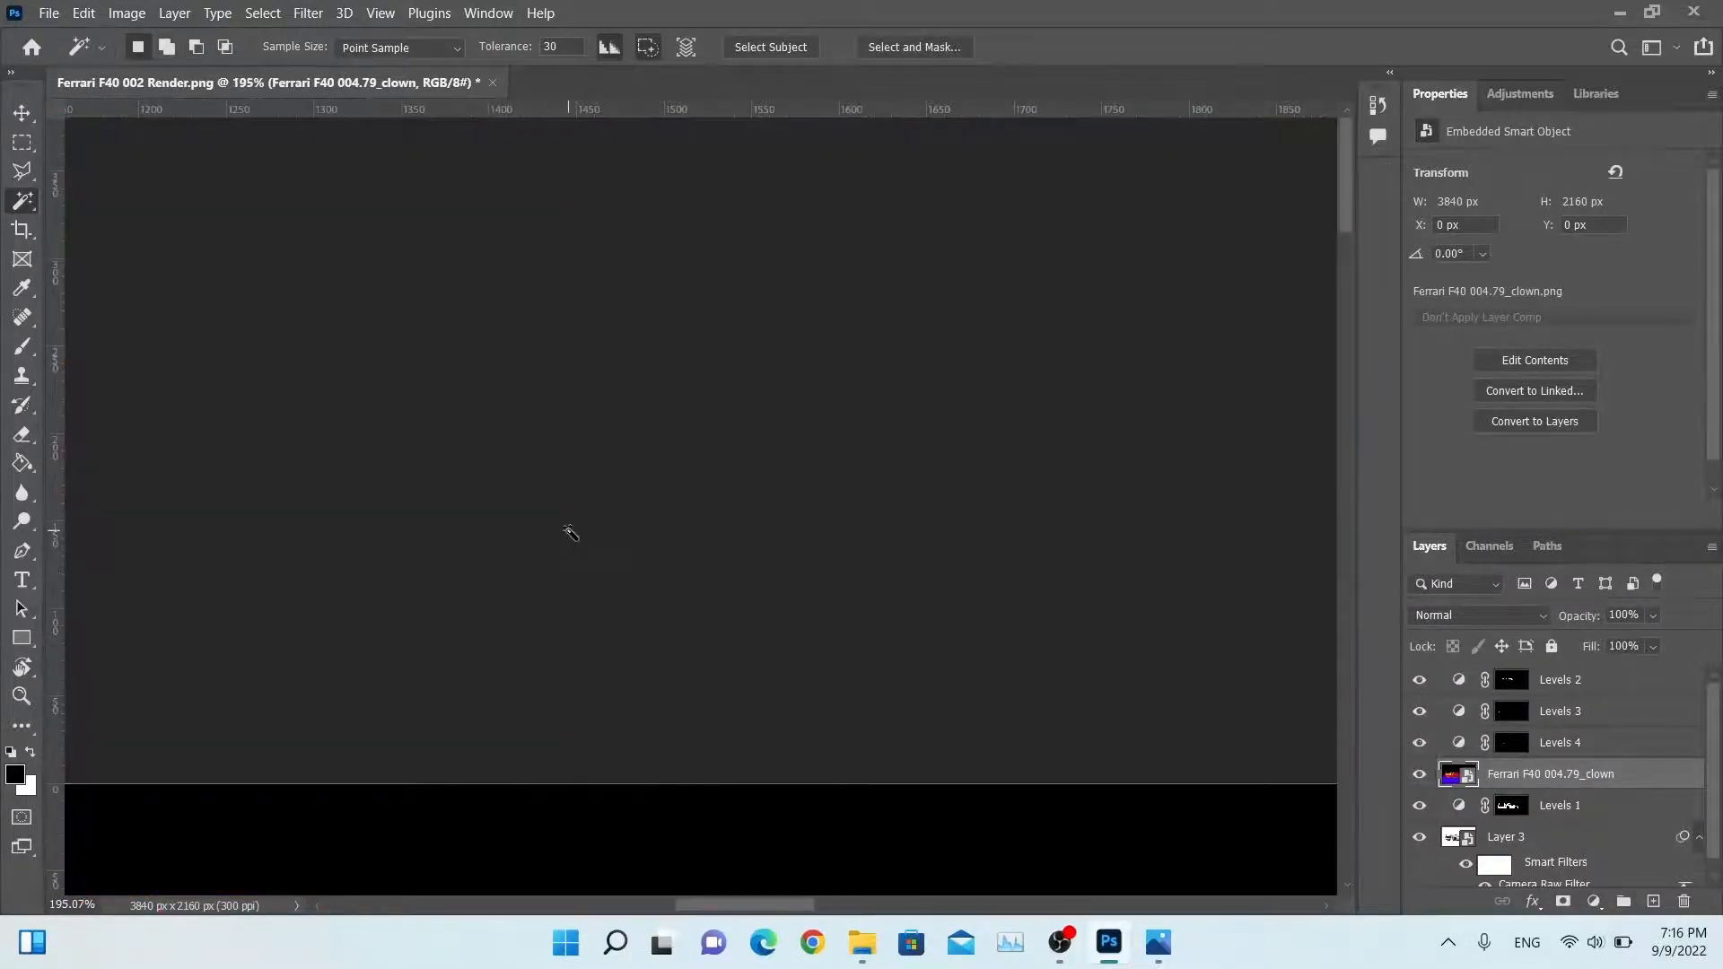
scroll(571, 532, down, 5)
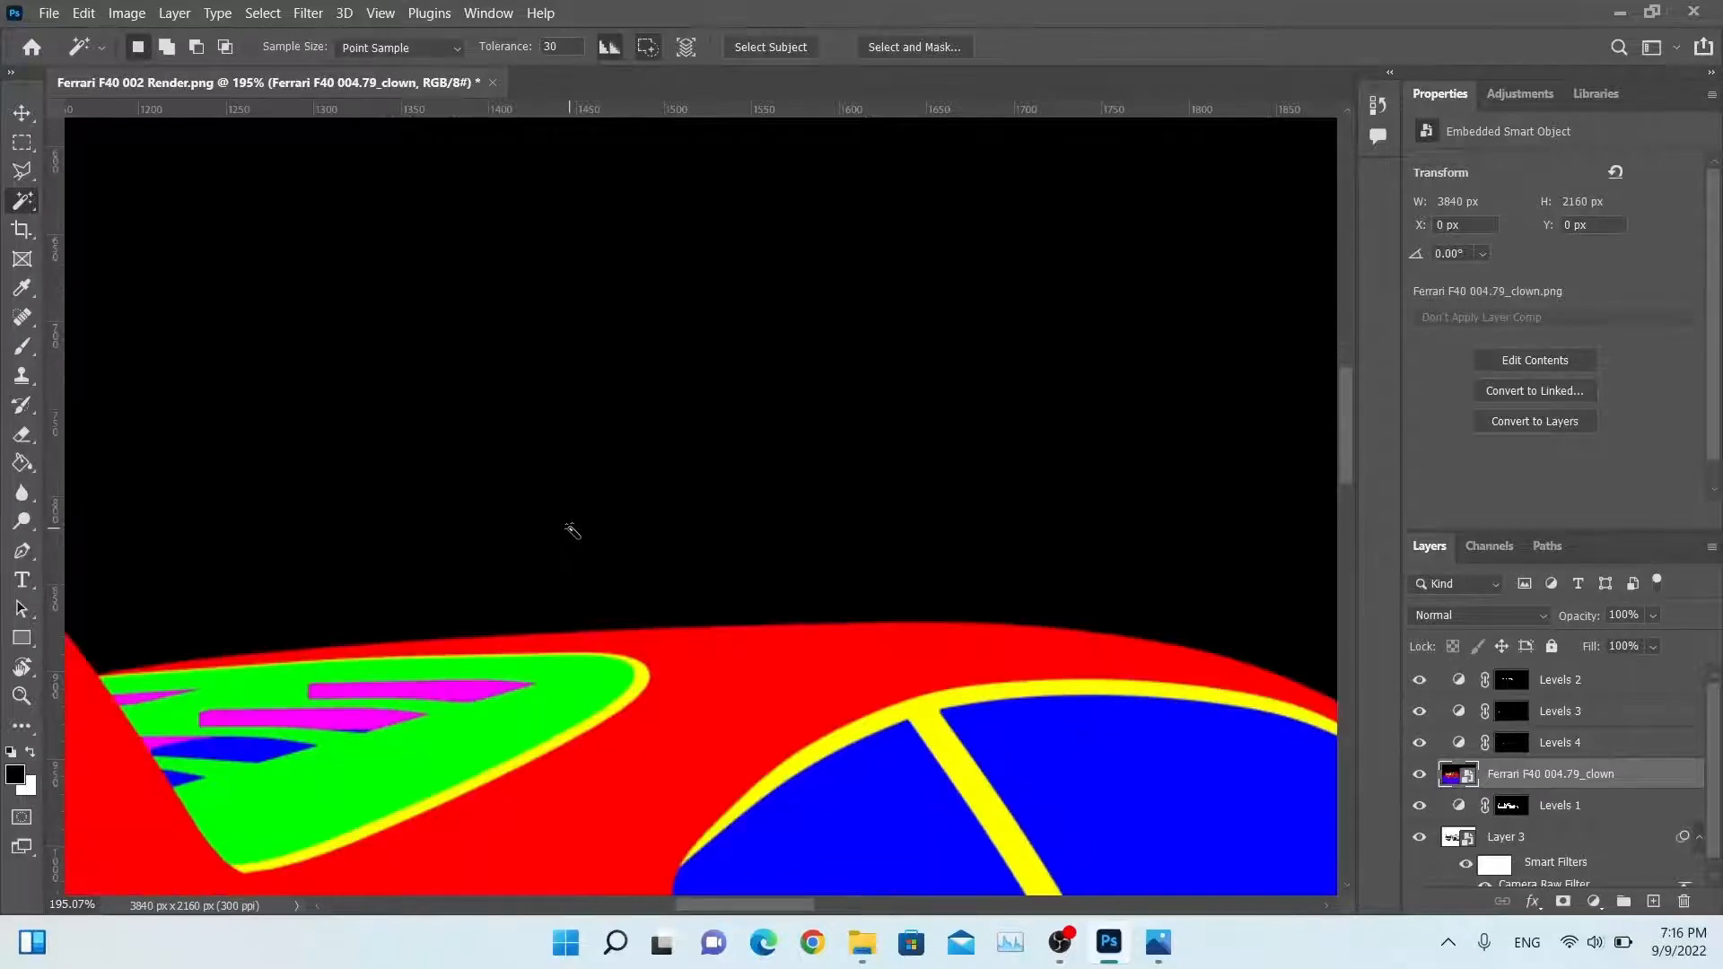
scroll(571, 531, down, 6)
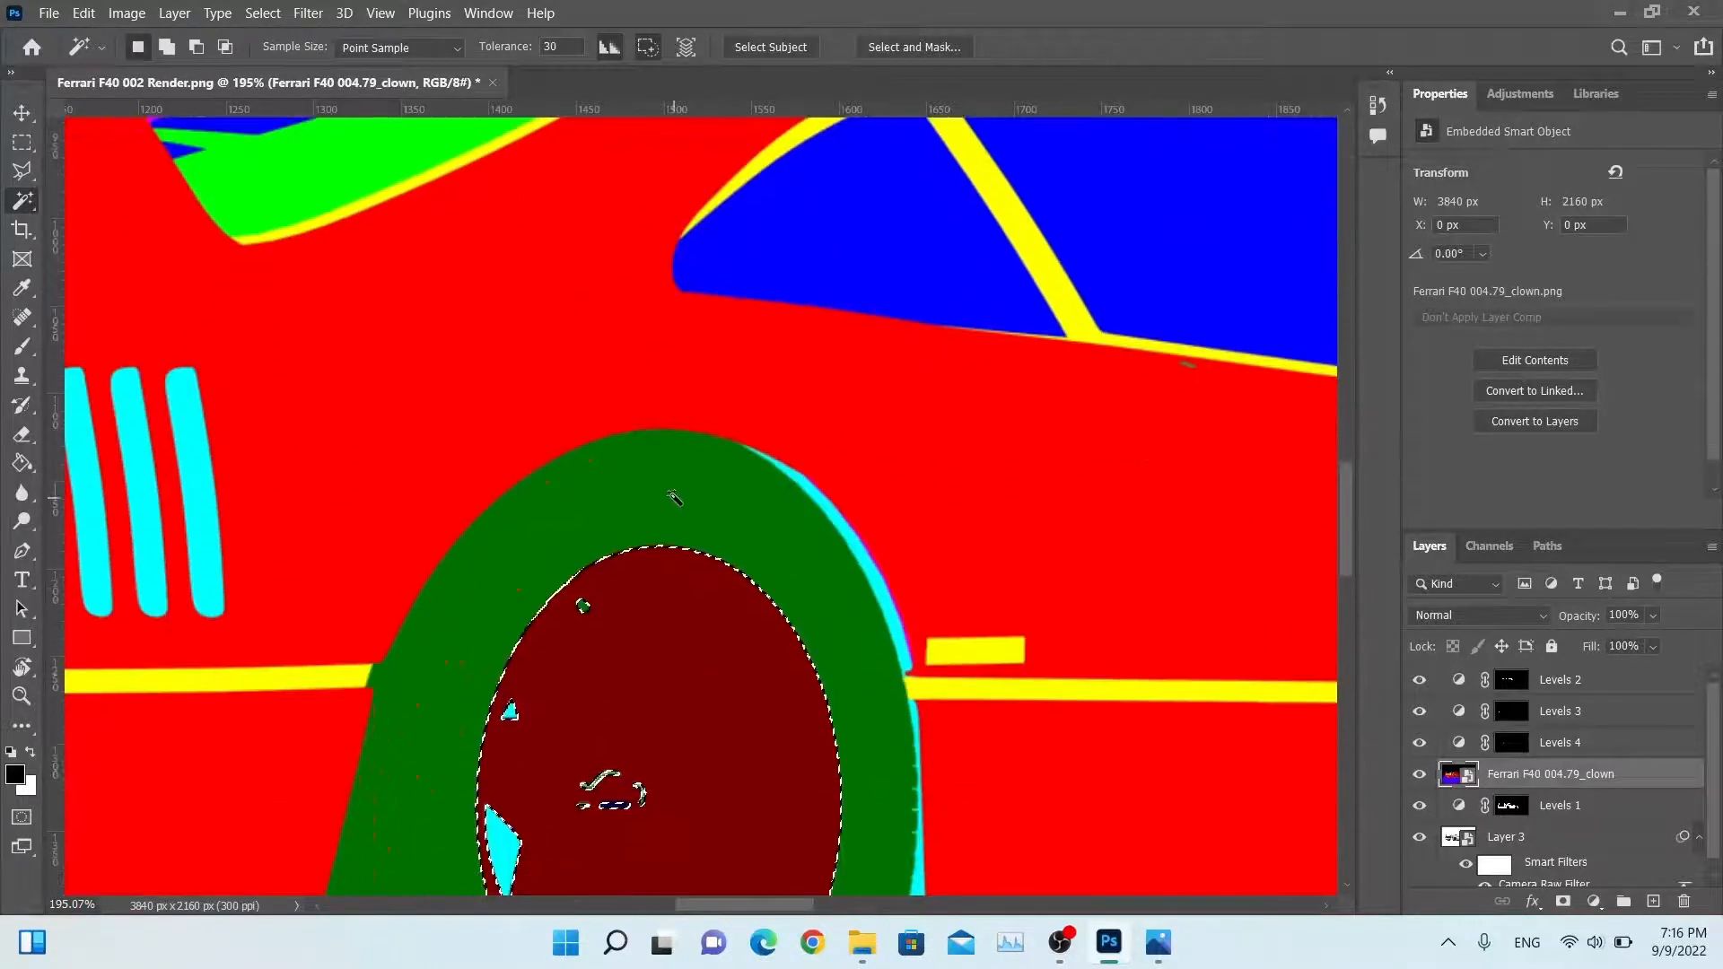
scroll(616, 509, down, 2)
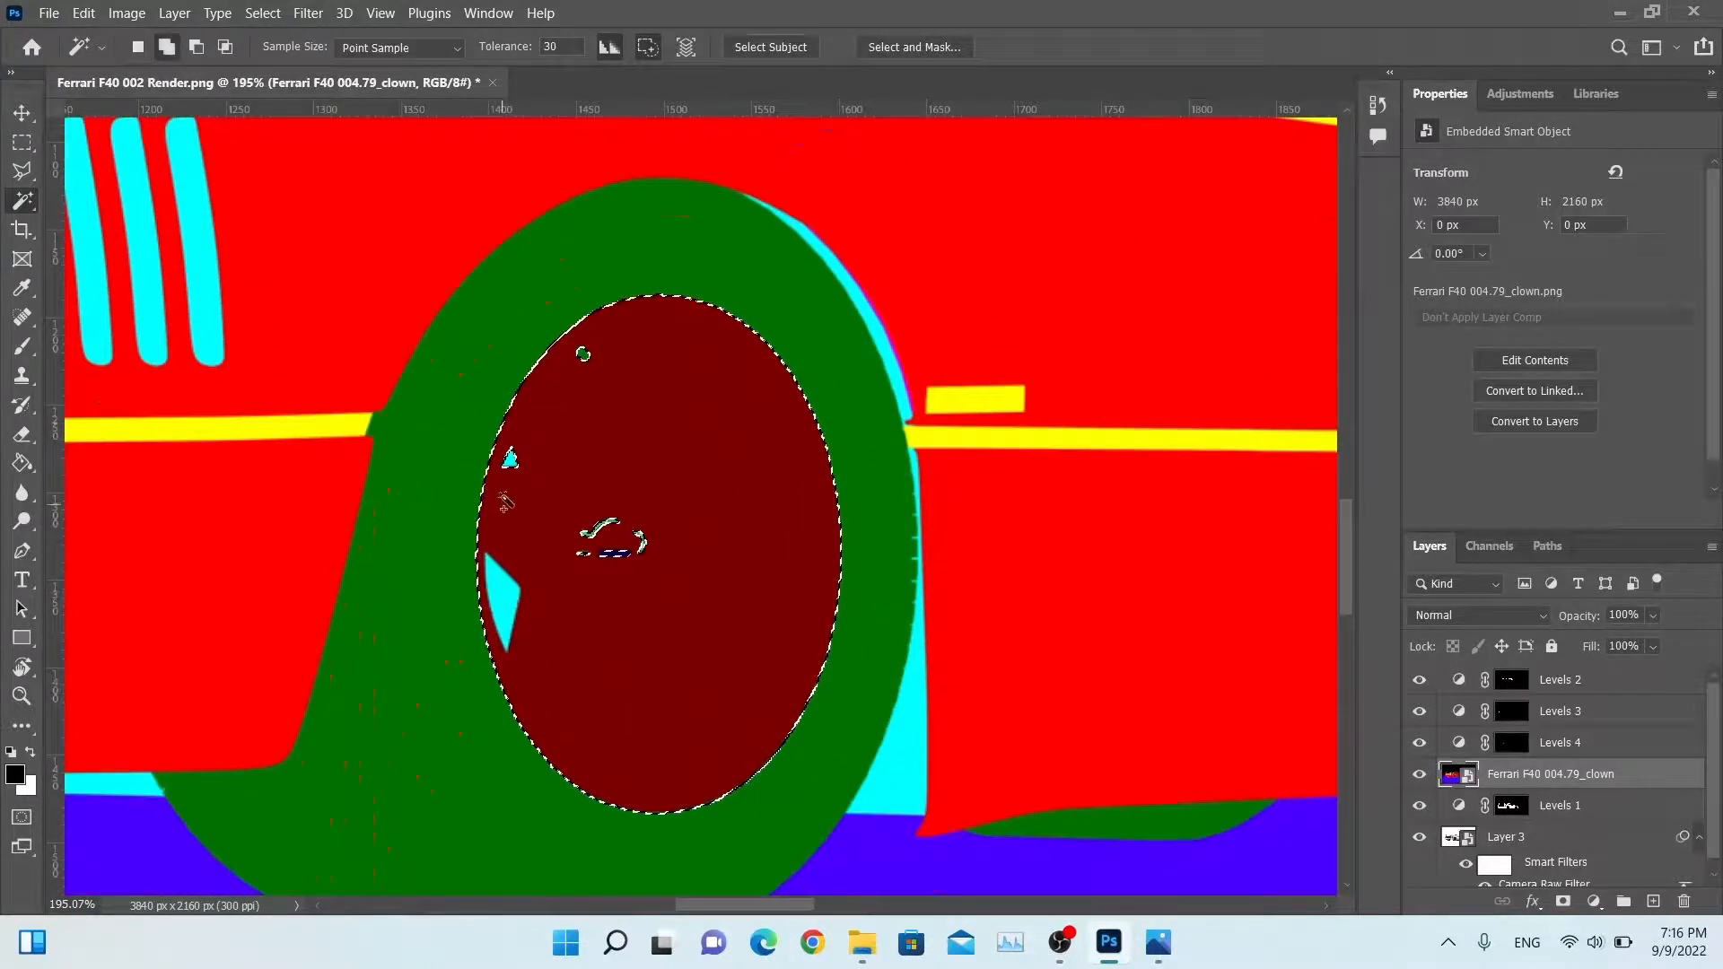
scroll(784, 524, right, 10)
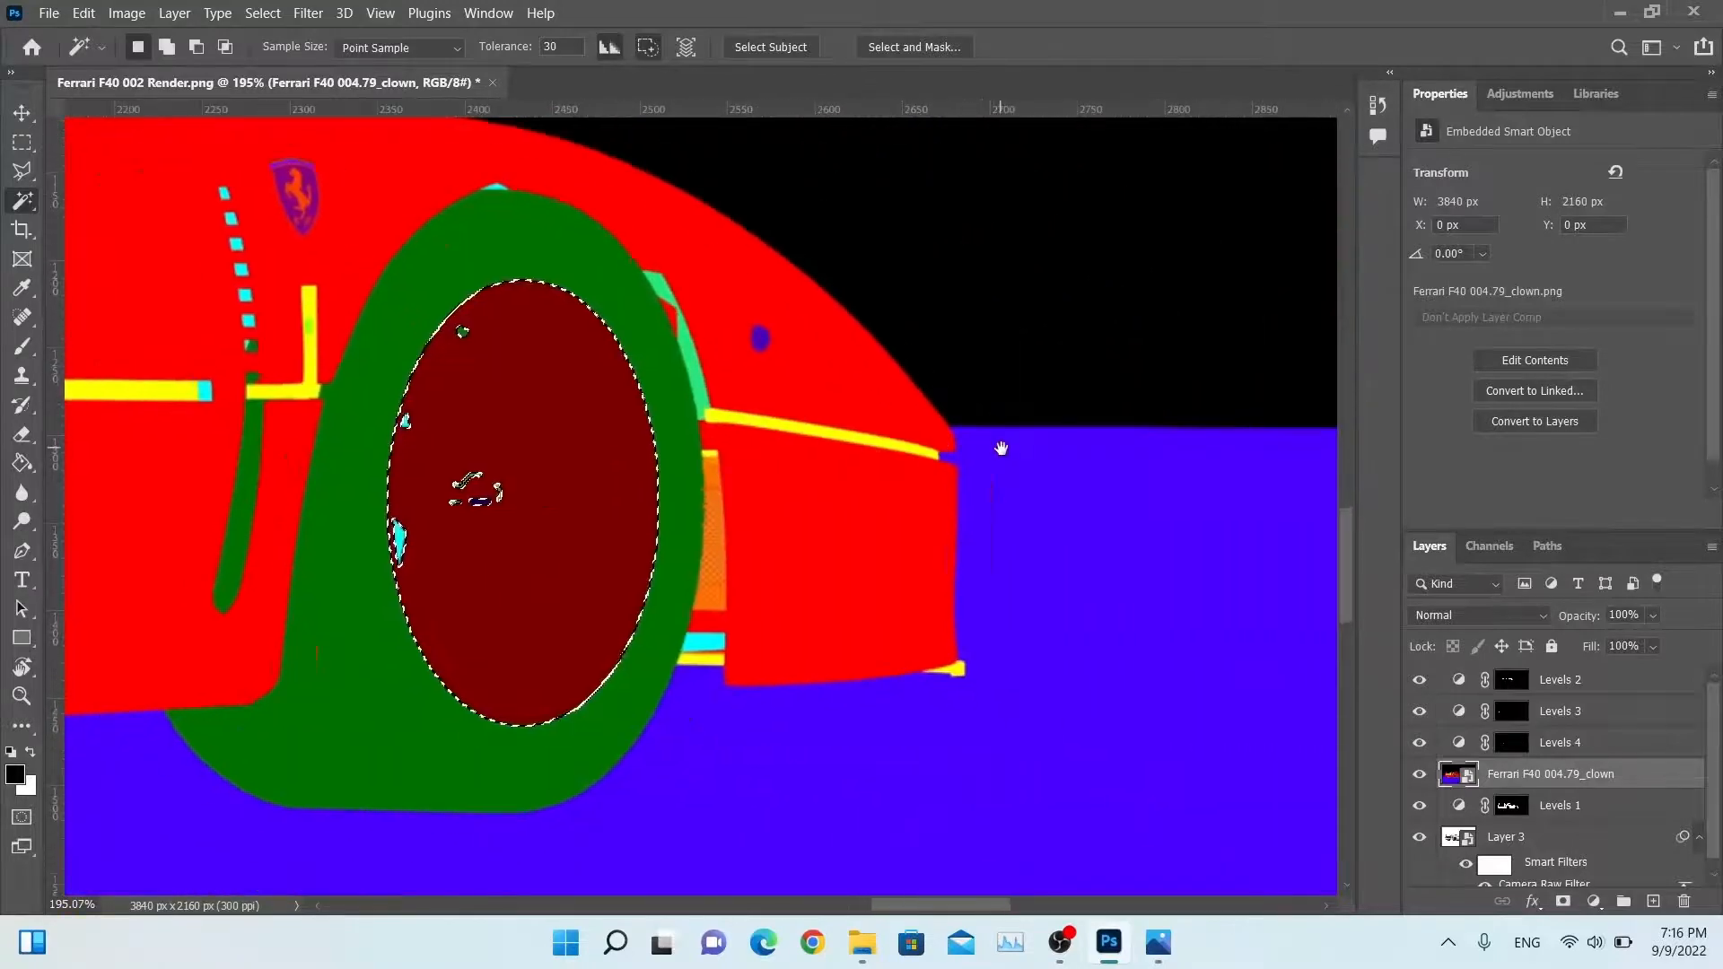
shift+click(400, 534)
drag(347, 460, 1054, 427)
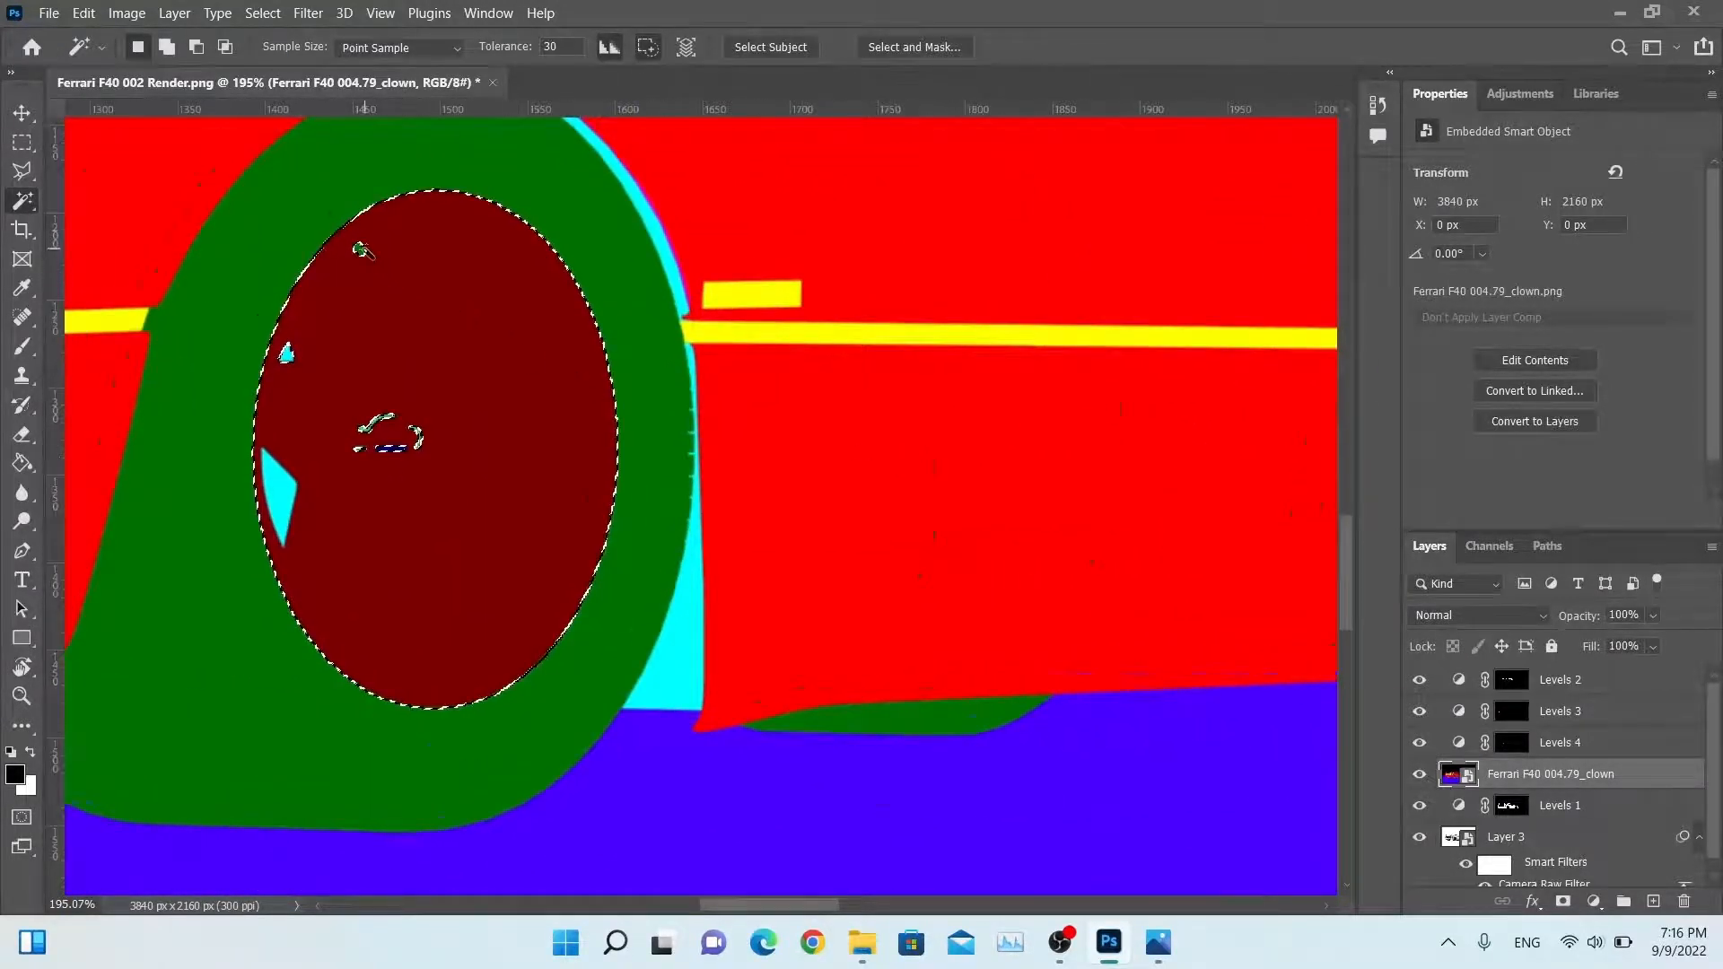
Step: Feather the wheel rim selection twice with a 3-pixel radius, and hide the clown layer
right_click(401, 359)
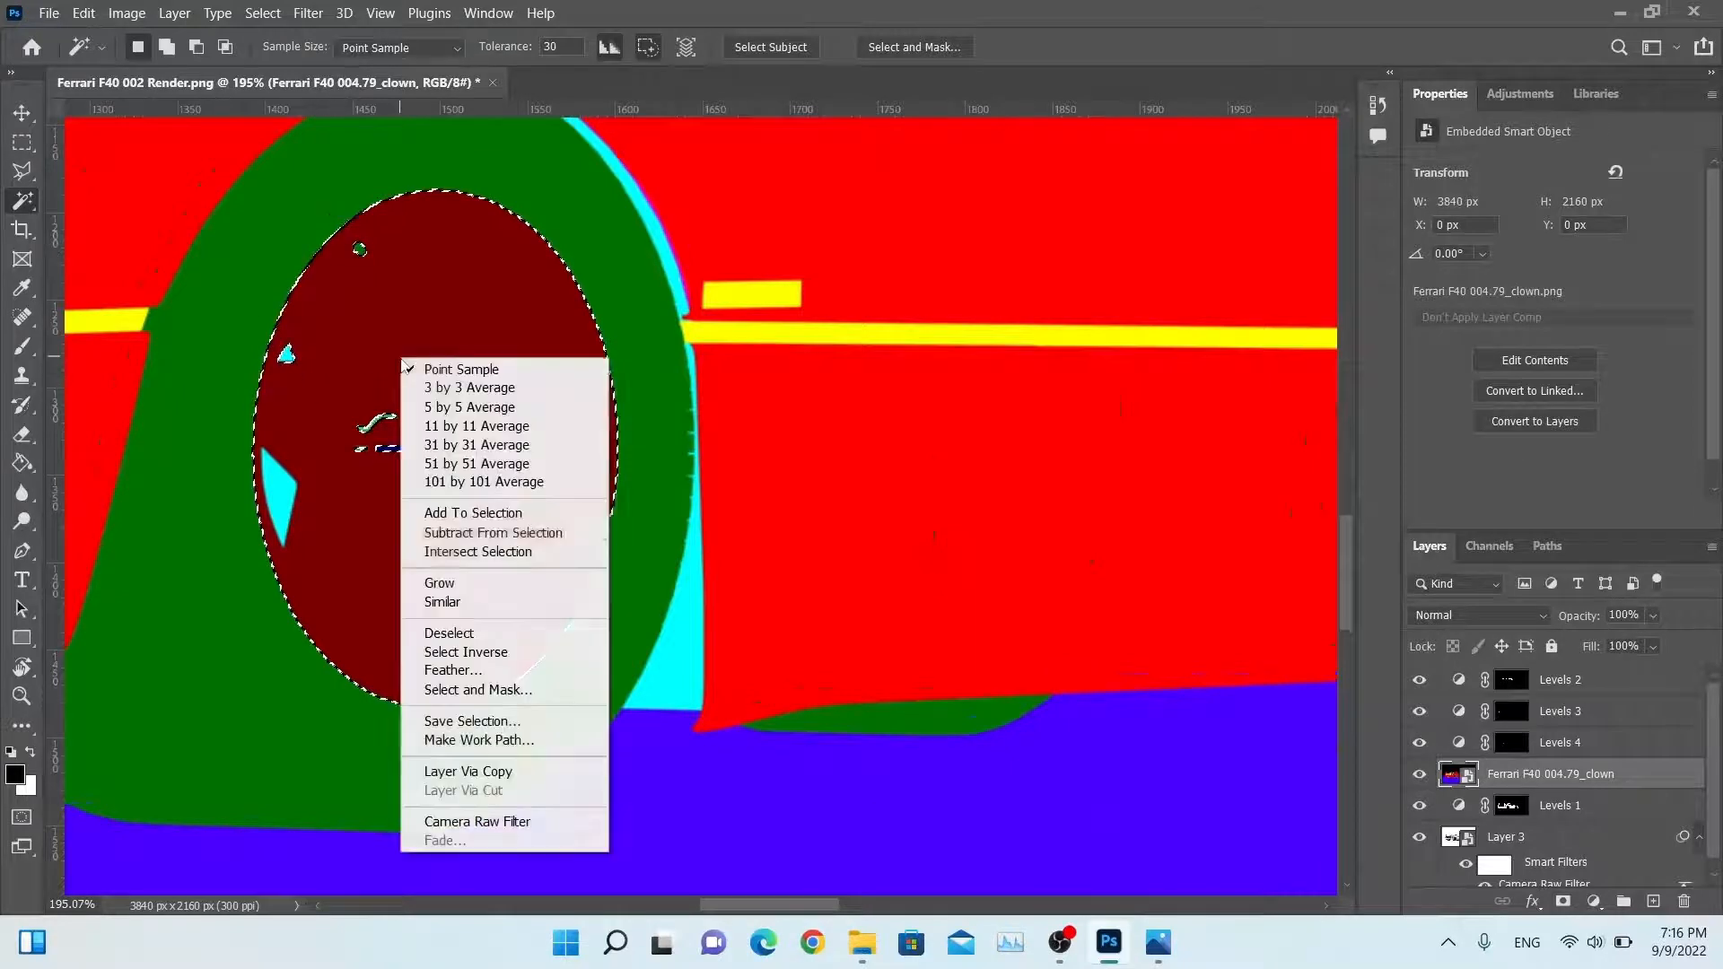
click(443, 670)
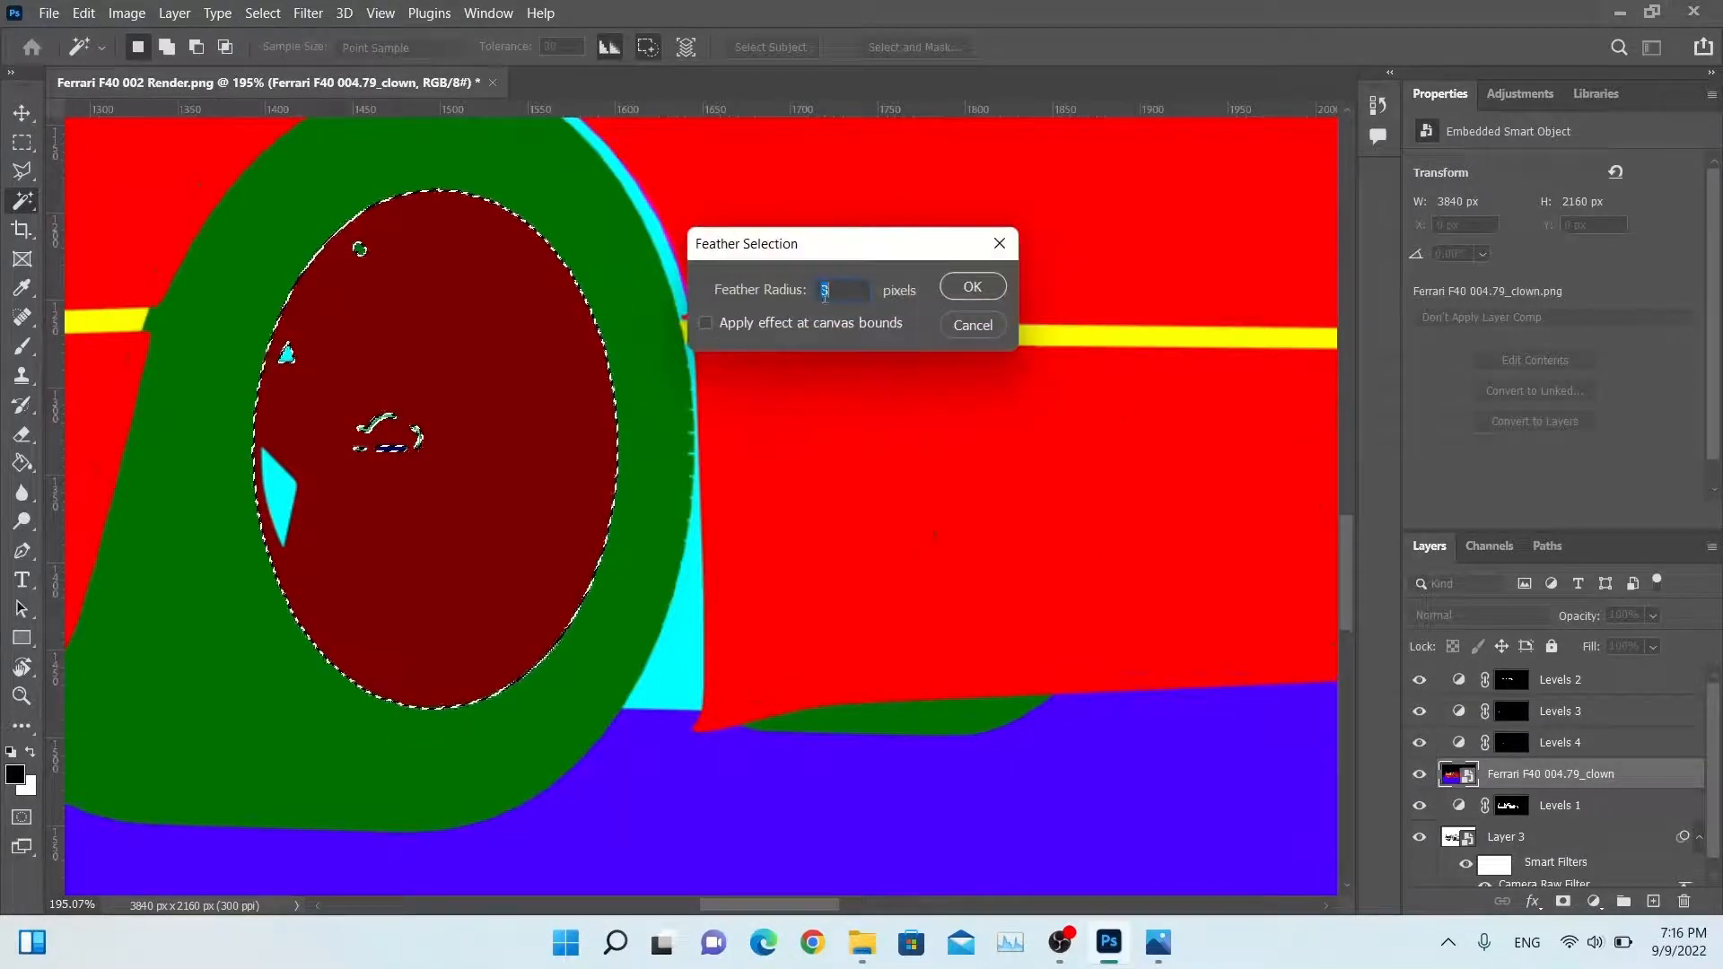
click(970, 286)
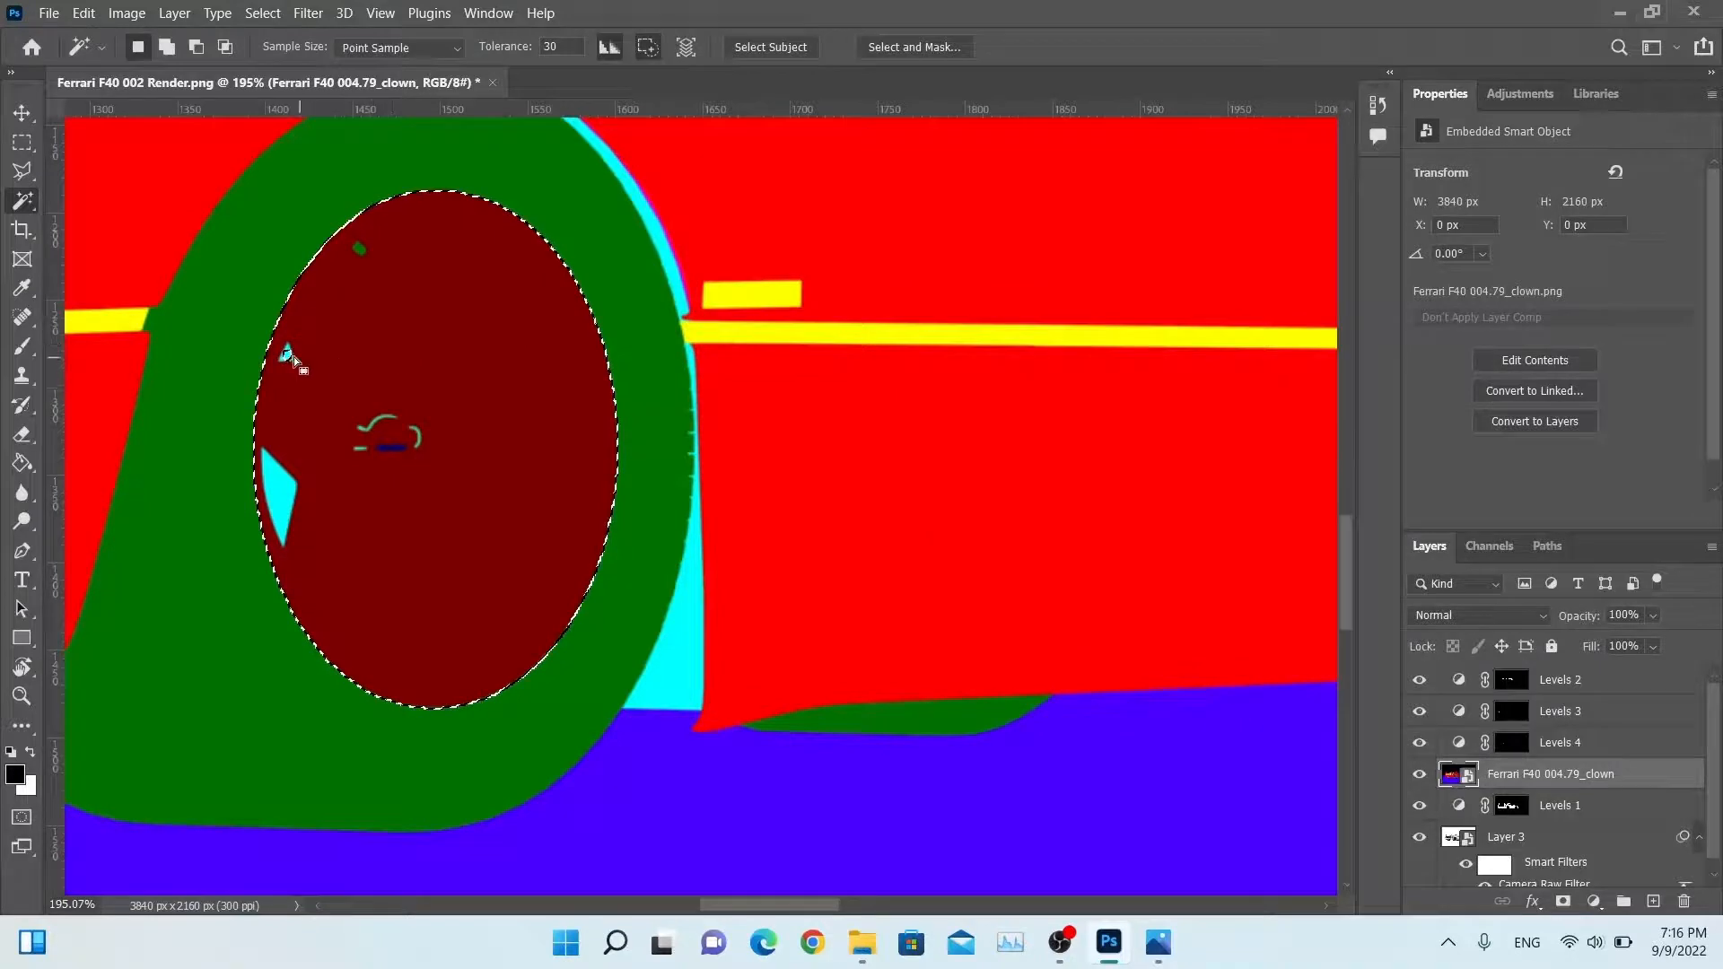
right_click(389, 369)
click(443, 676)
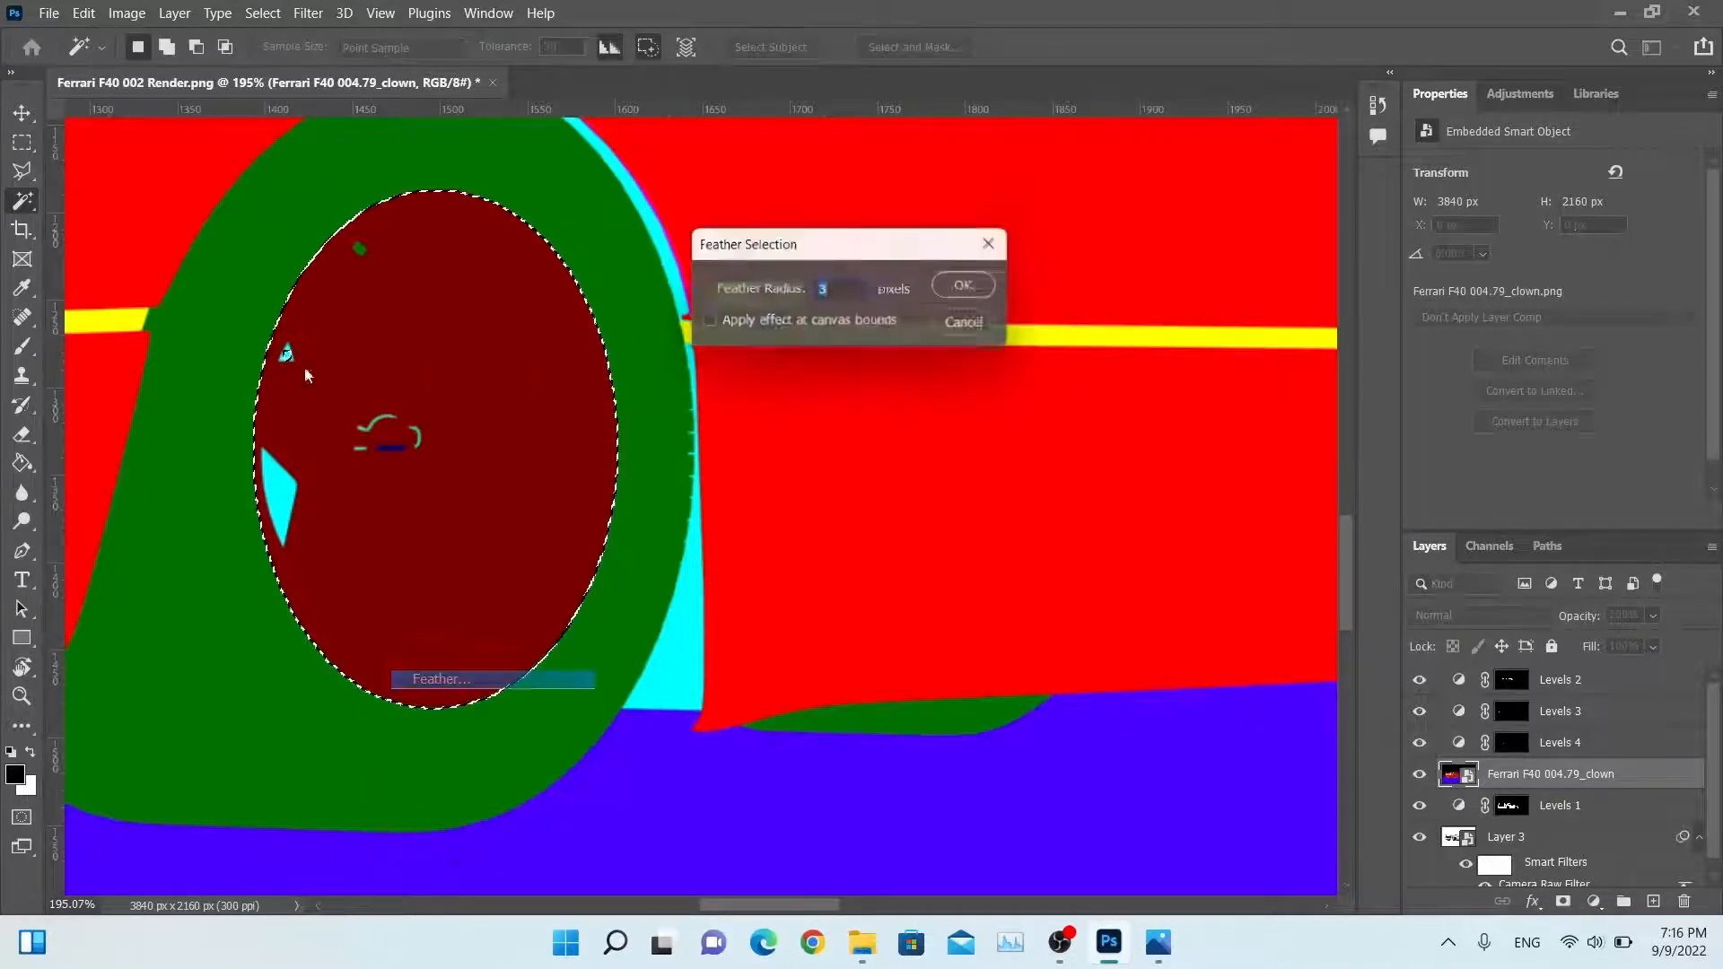
click(972, 286)
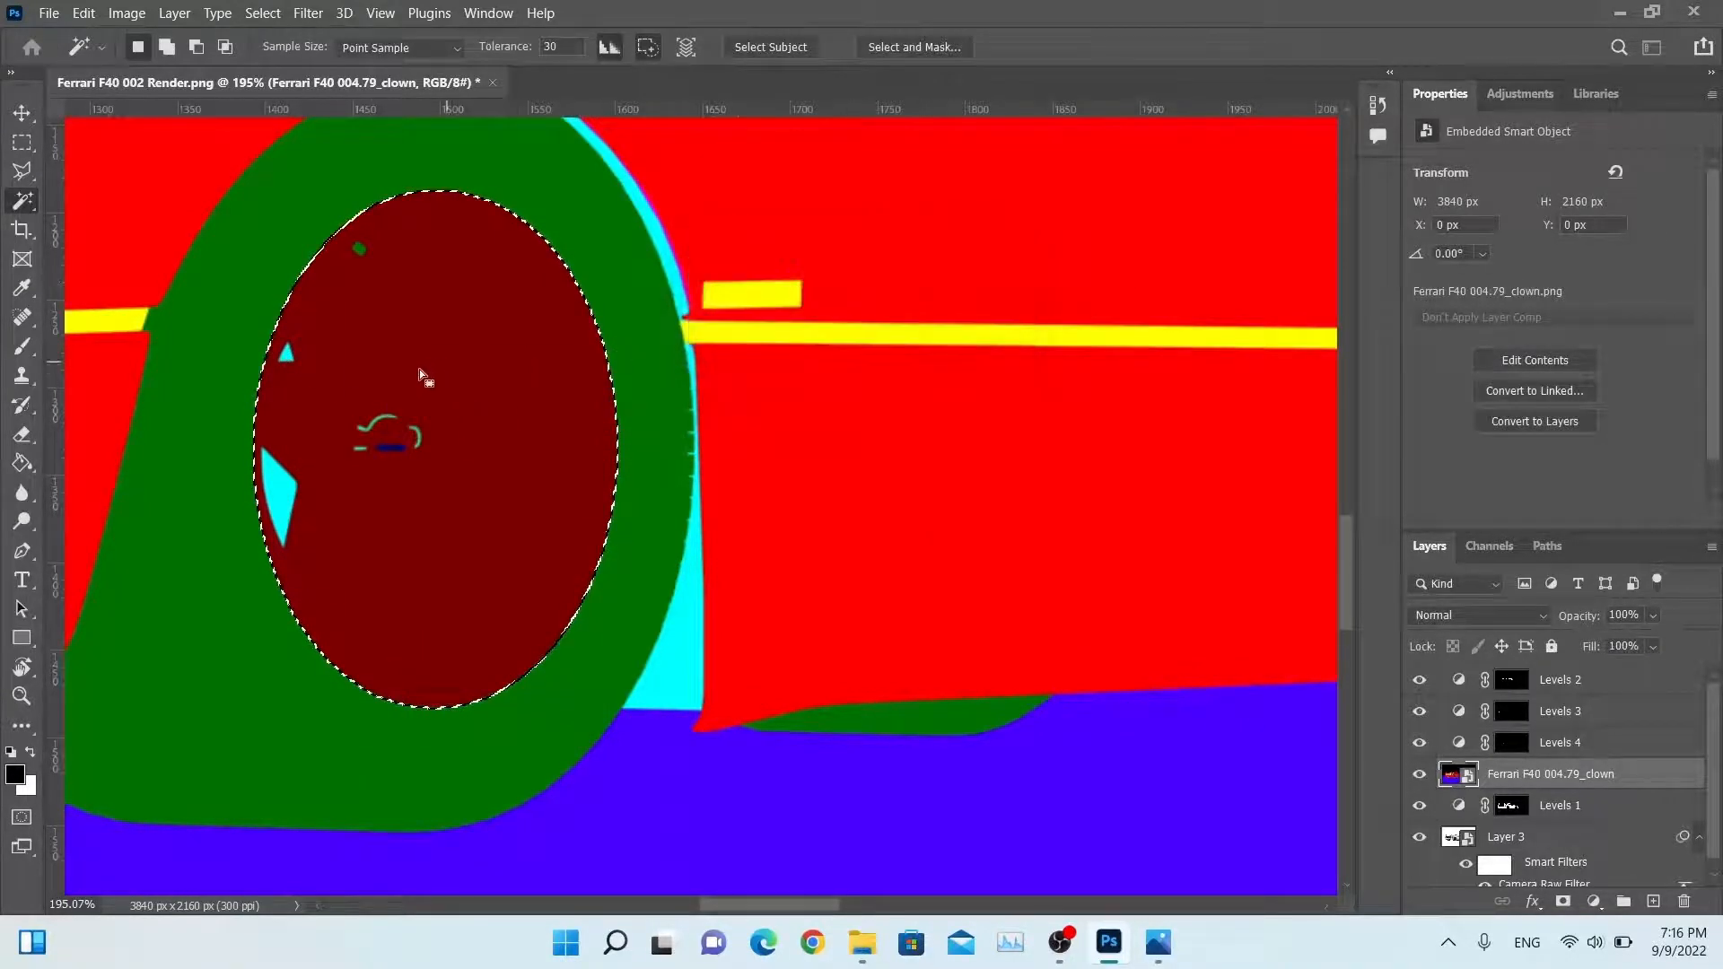
drag(818, 334, 1203, 341)
click(1419, 774)
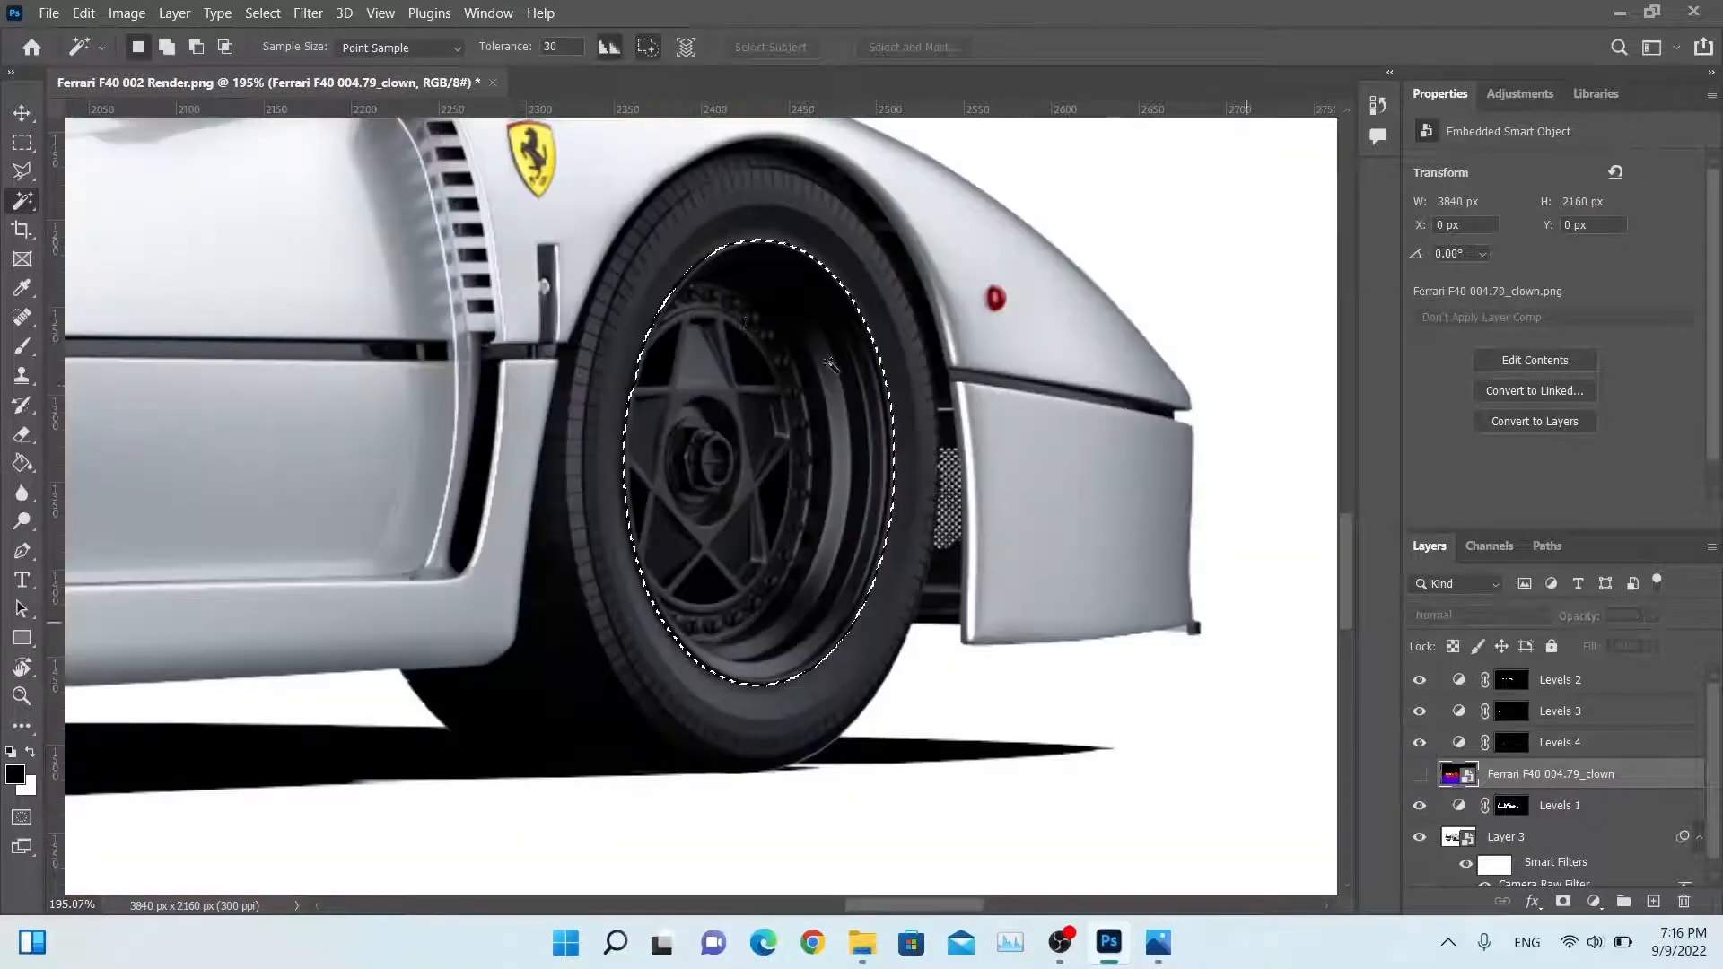
Step: Return to 50% zoom and add a Levels adjustment for the selected wheel rims with midtones at 1.05
click(78, 900)
text(50)
key(Return)
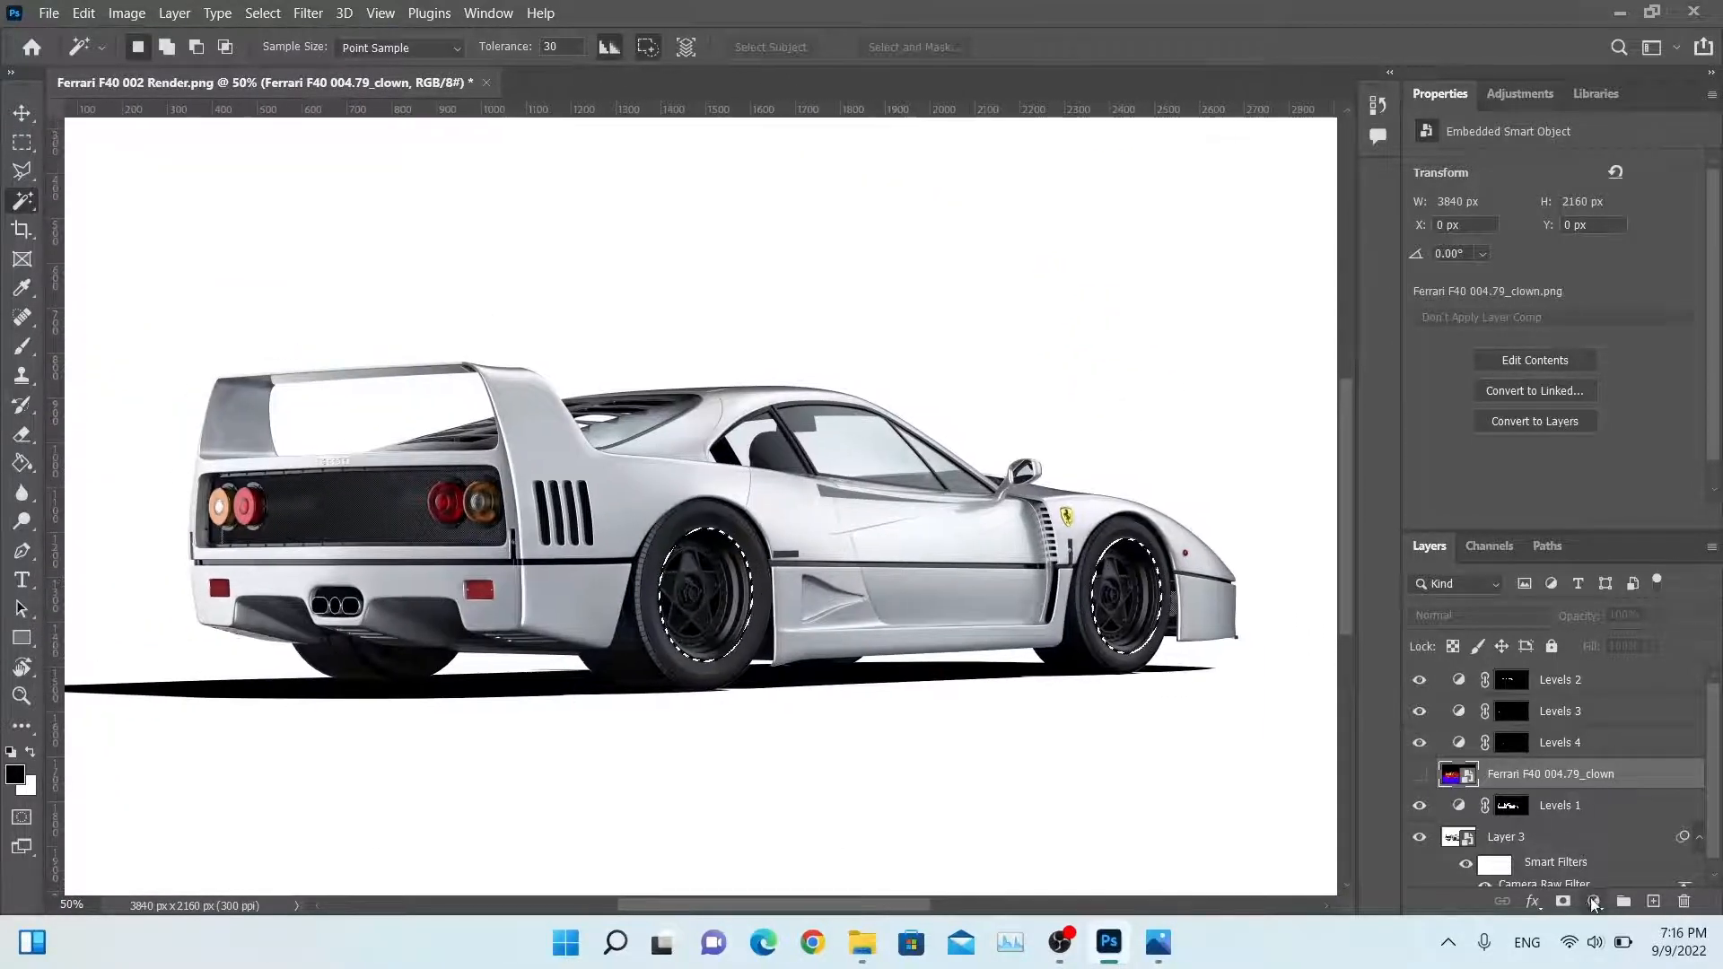
click(1594, 901)
click(1594, 596)
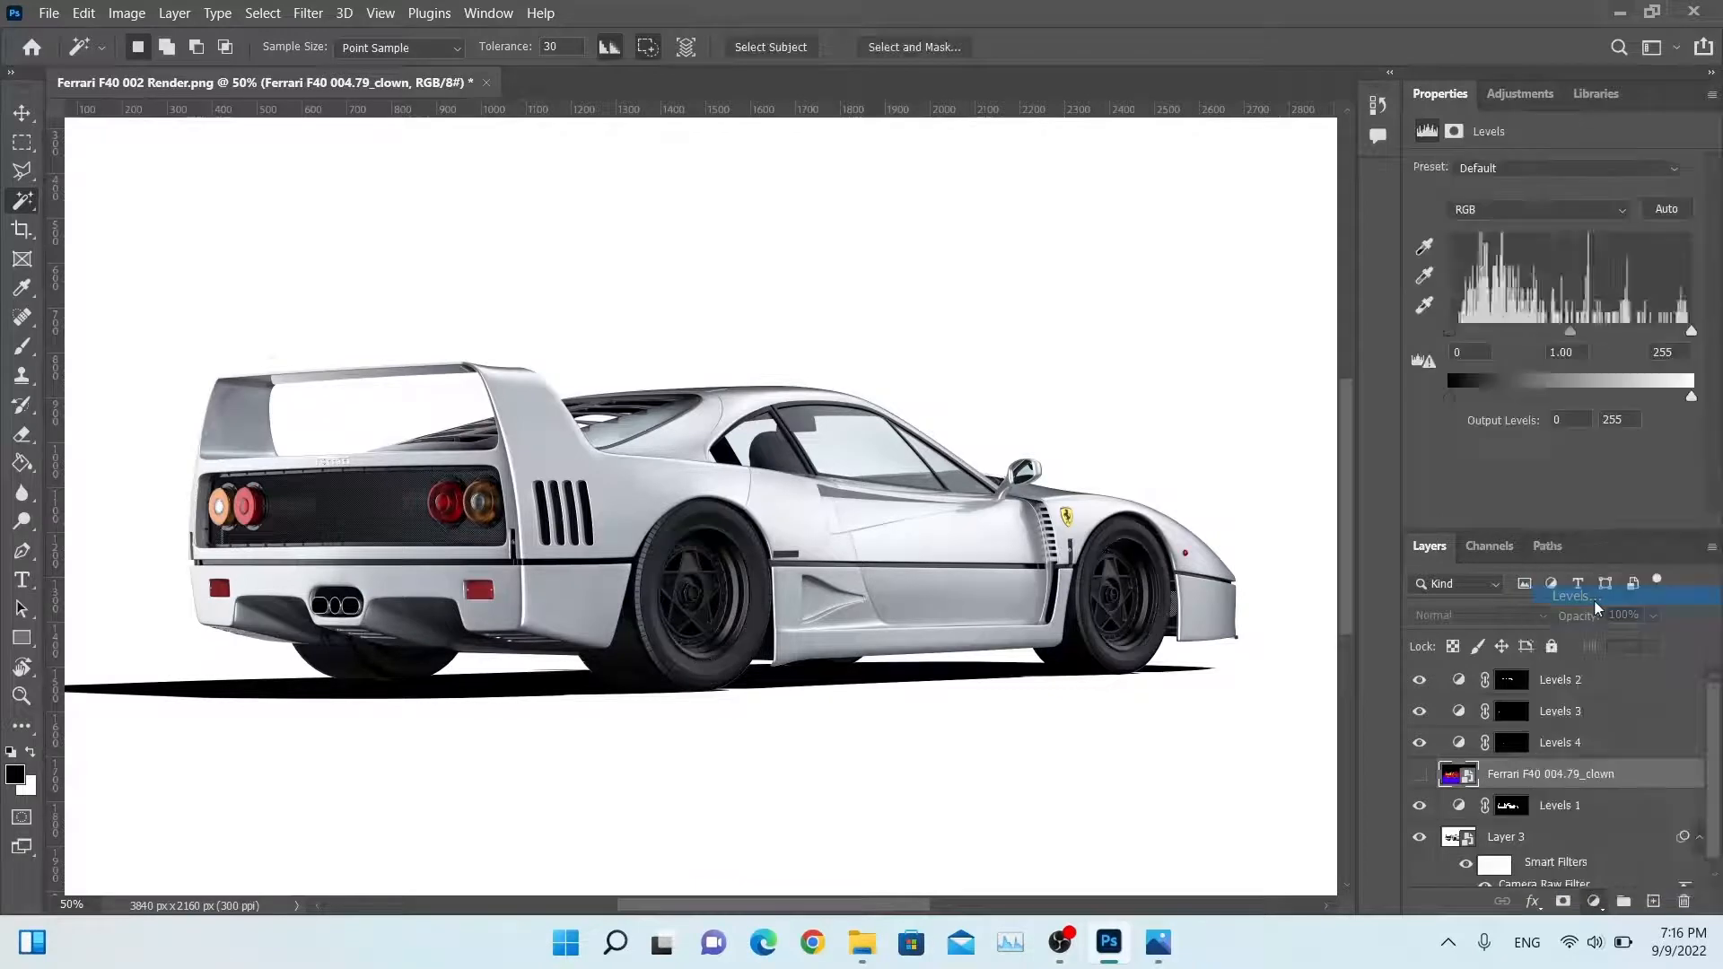
drag(1570, 332, 1483, 332)
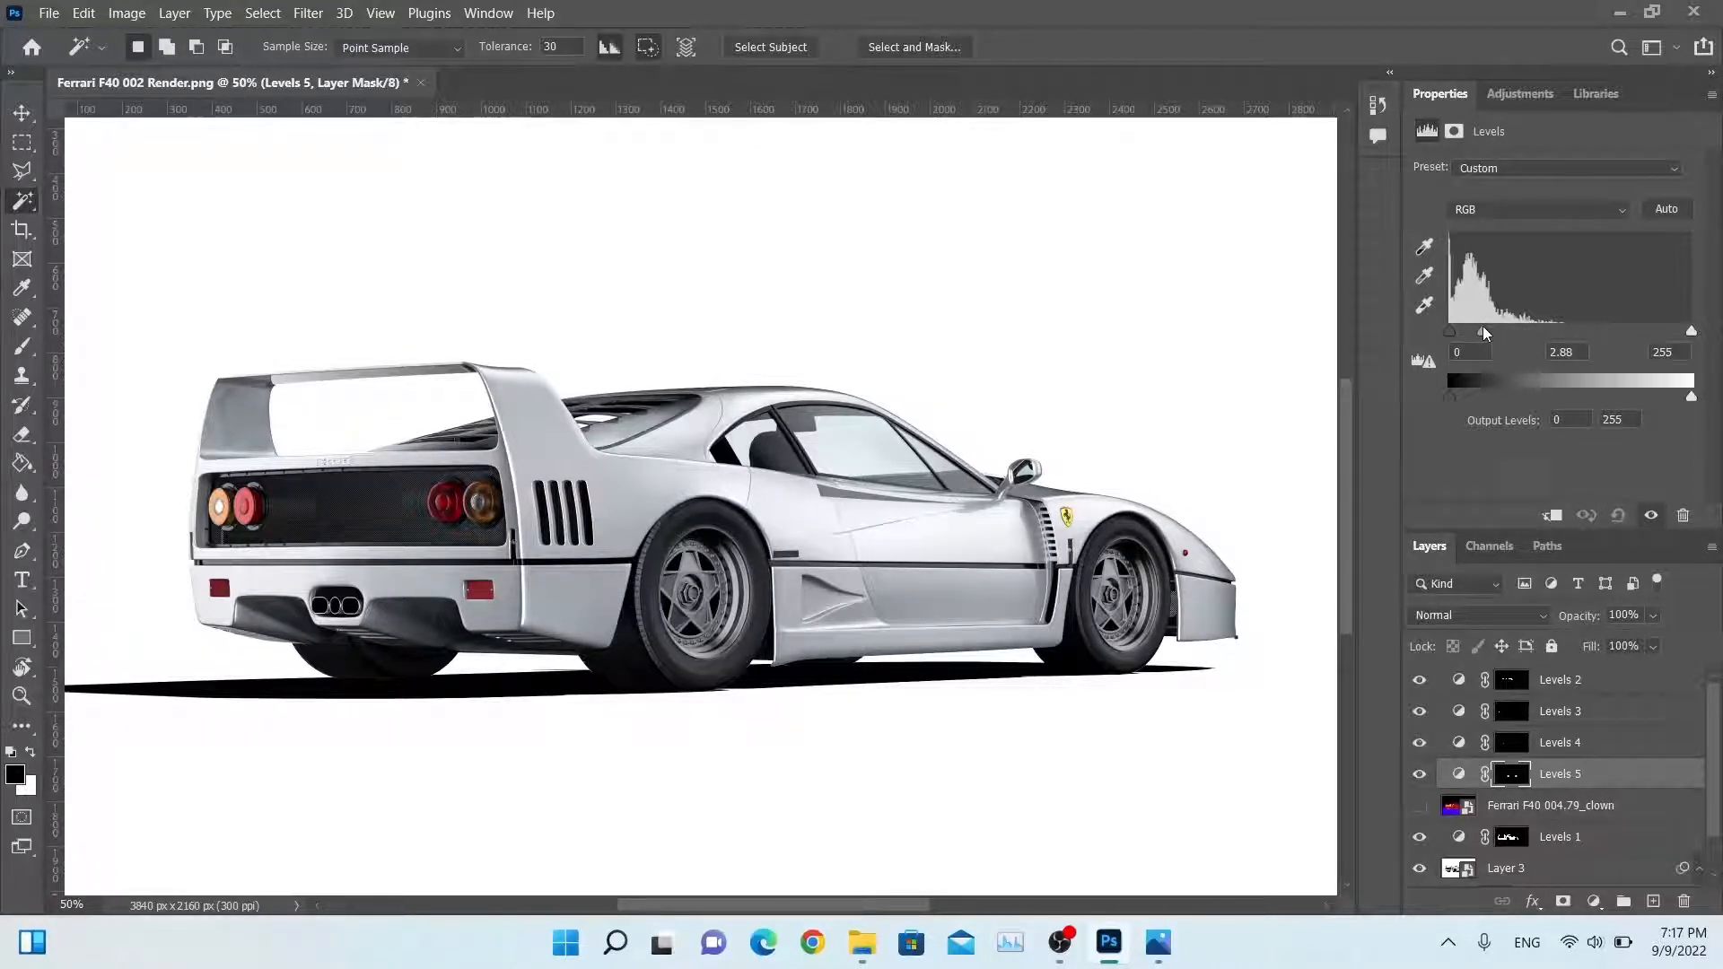
drag(1483, 331, 1566, 359)
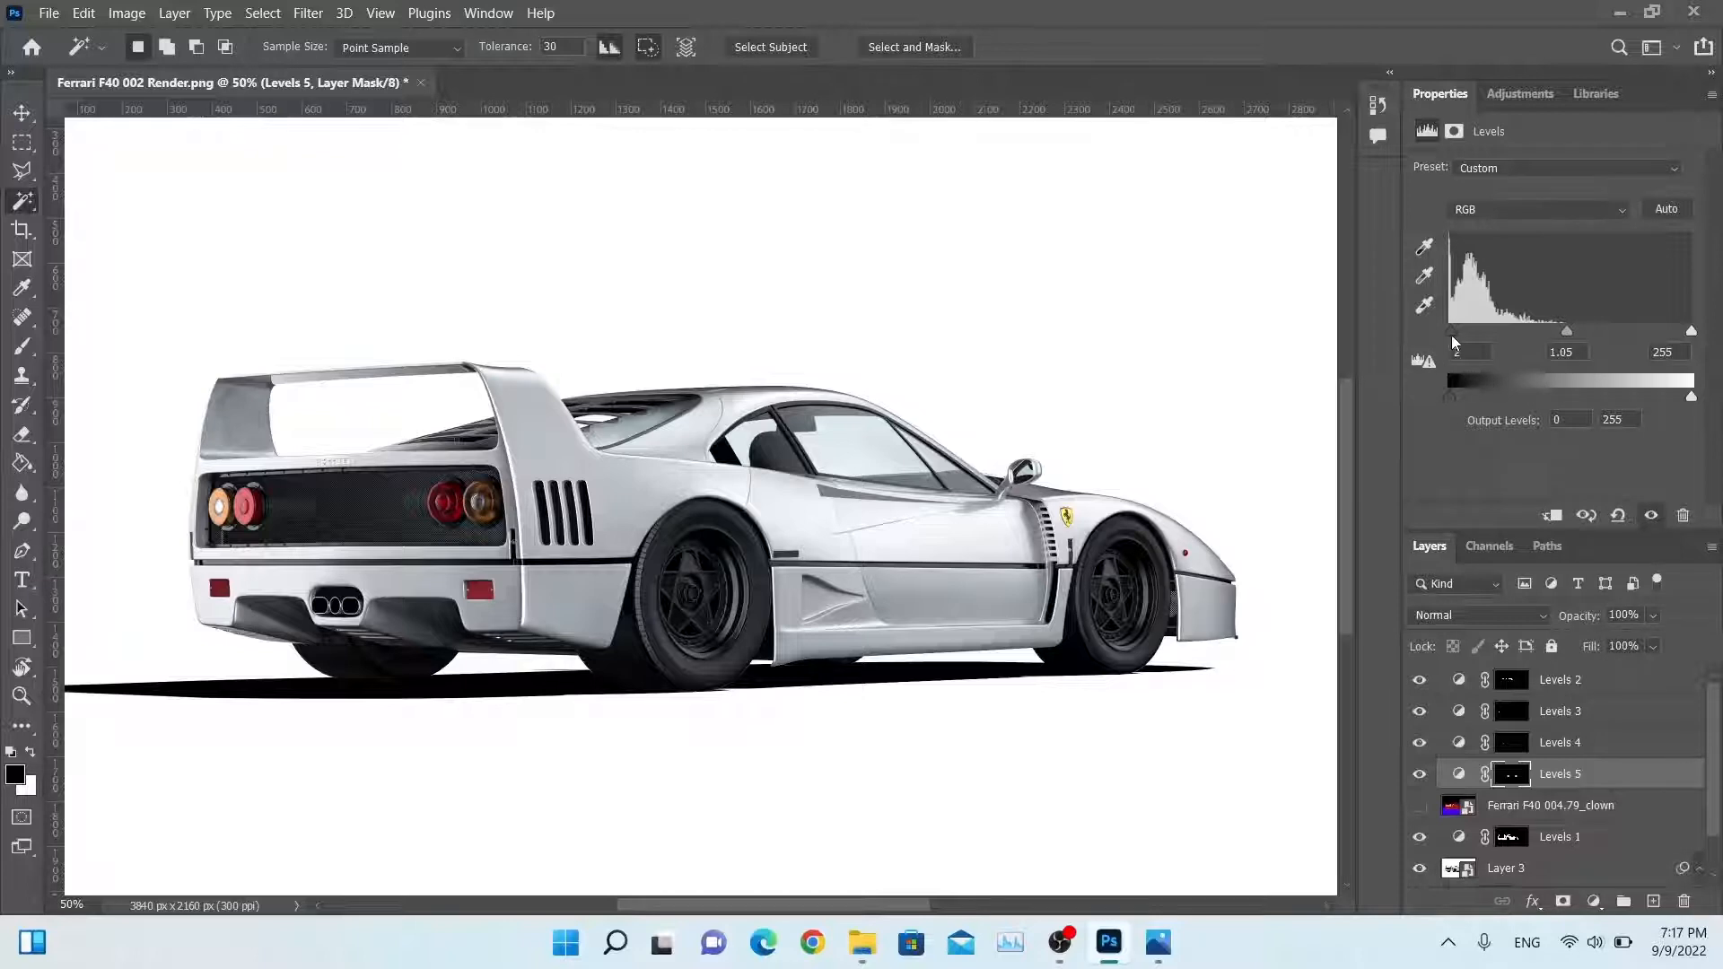
Step: Set the wheel rims' Levels black input to 10 and white input to 250
drag(1450, 332, 1458, 342)
drag(1690, 332, 1634, 330)
click(1665, 353)
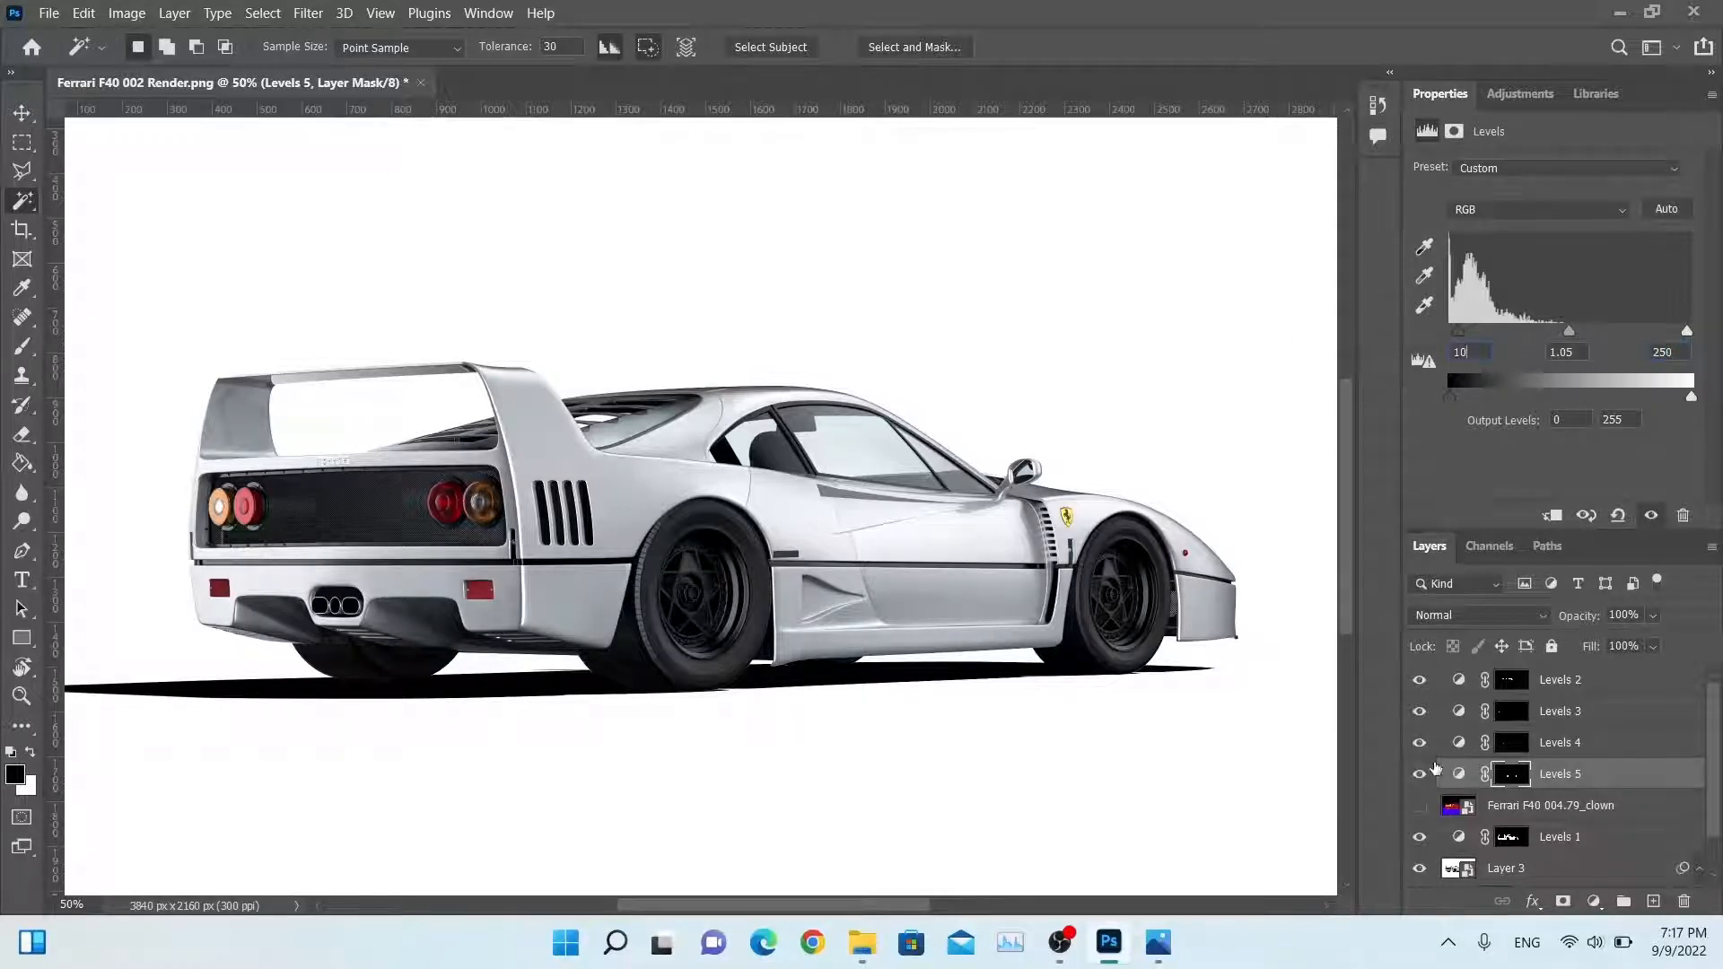
Step: Try the wheel rims' Levels midtones at 1.10 and restore them to 1.05
key(Return)
click(1475, 355)
key(Tab)
text(1.10)
key(Return)
key(Down)
key(Down)
key(Down)
key(Down)
key(Down)
text(1.05)
Step: On the clown layer, select both near-side tyres and the far tyres under the car with the Magic Wand
click(1477, 808)
click(1077, 644)
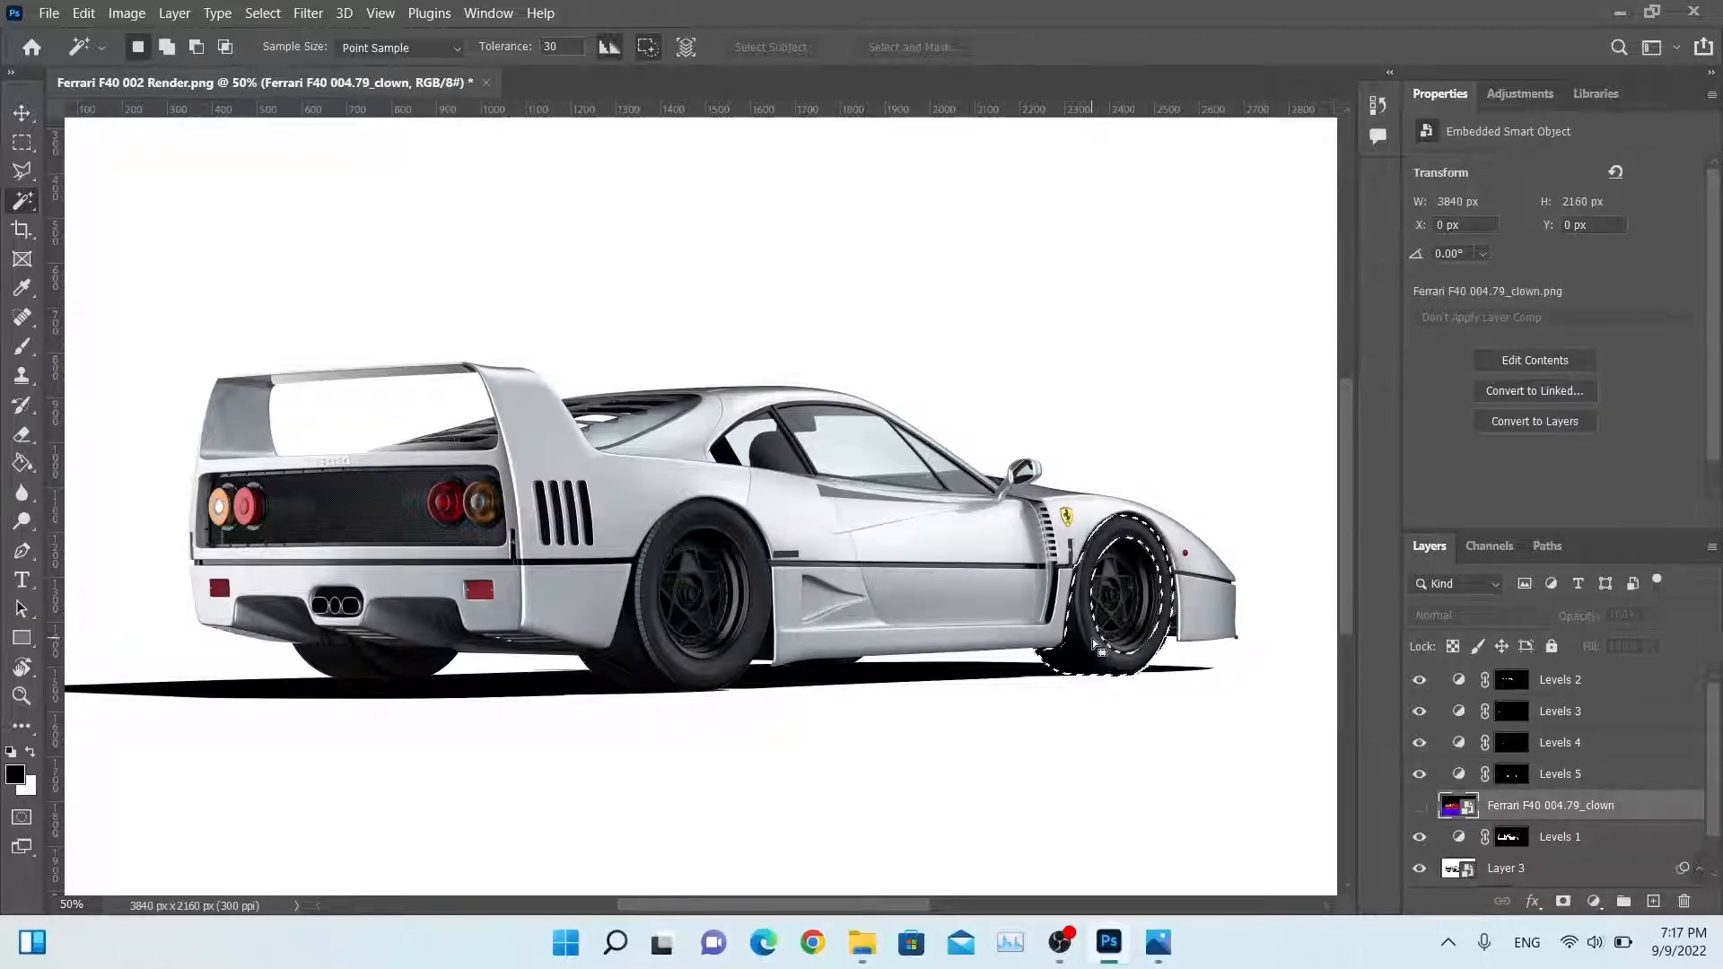
shift+click(658, 664)
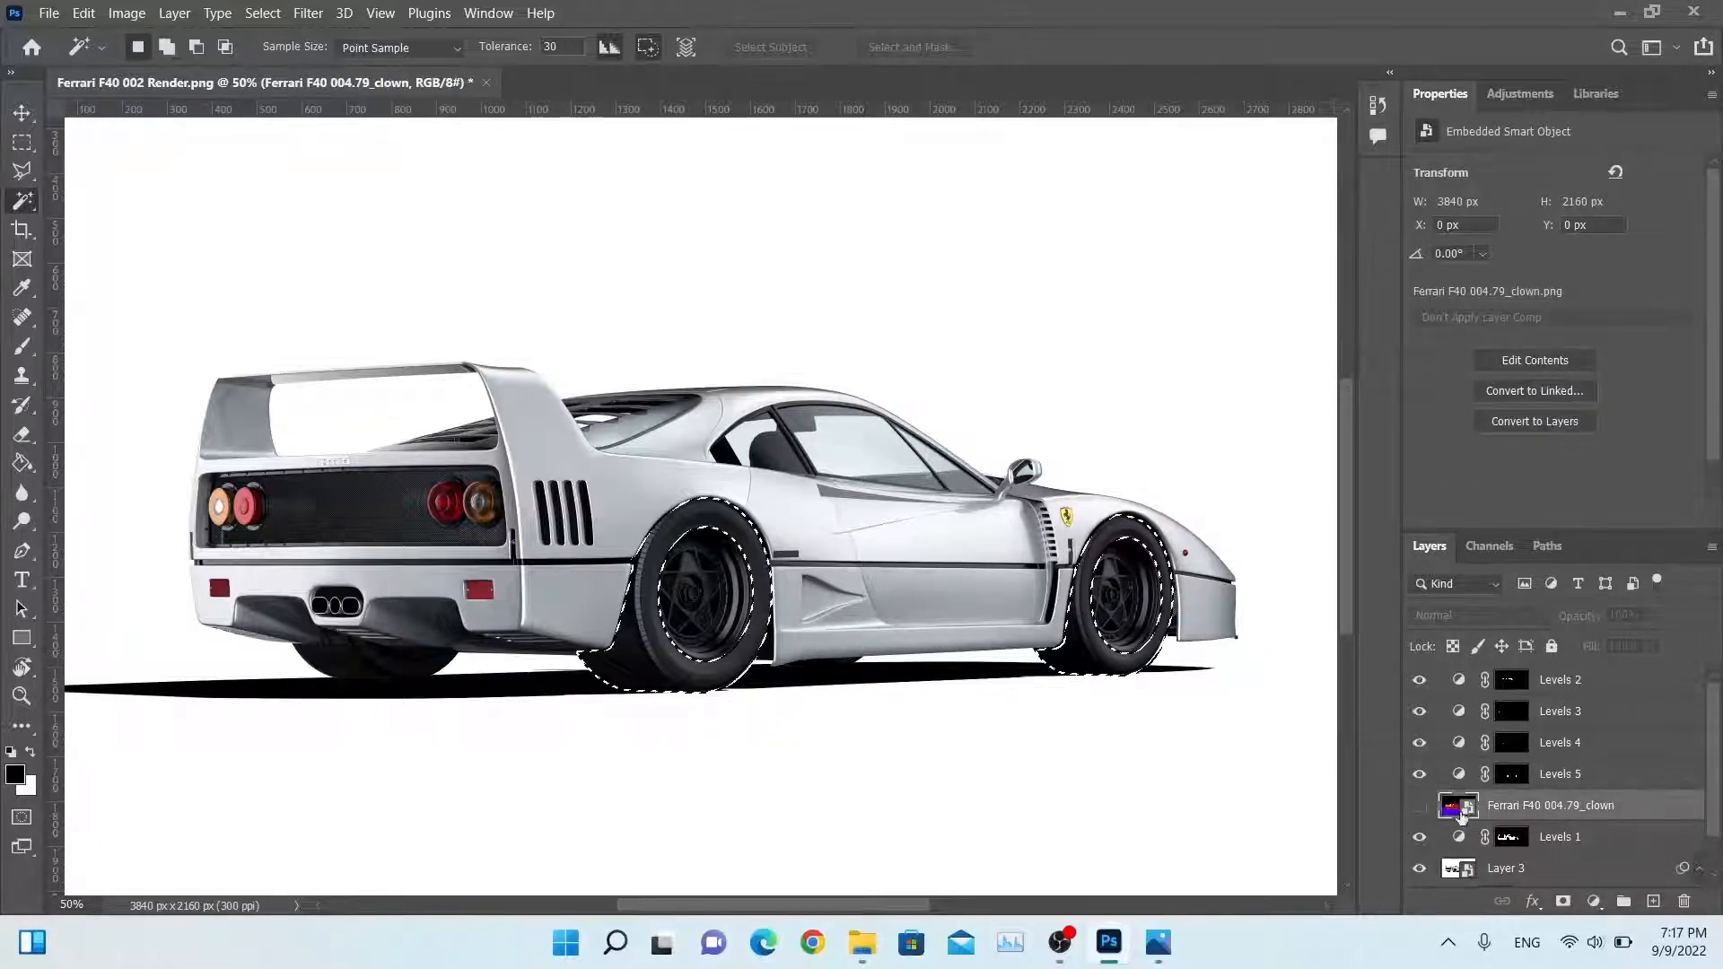
shift+click(401, 680)
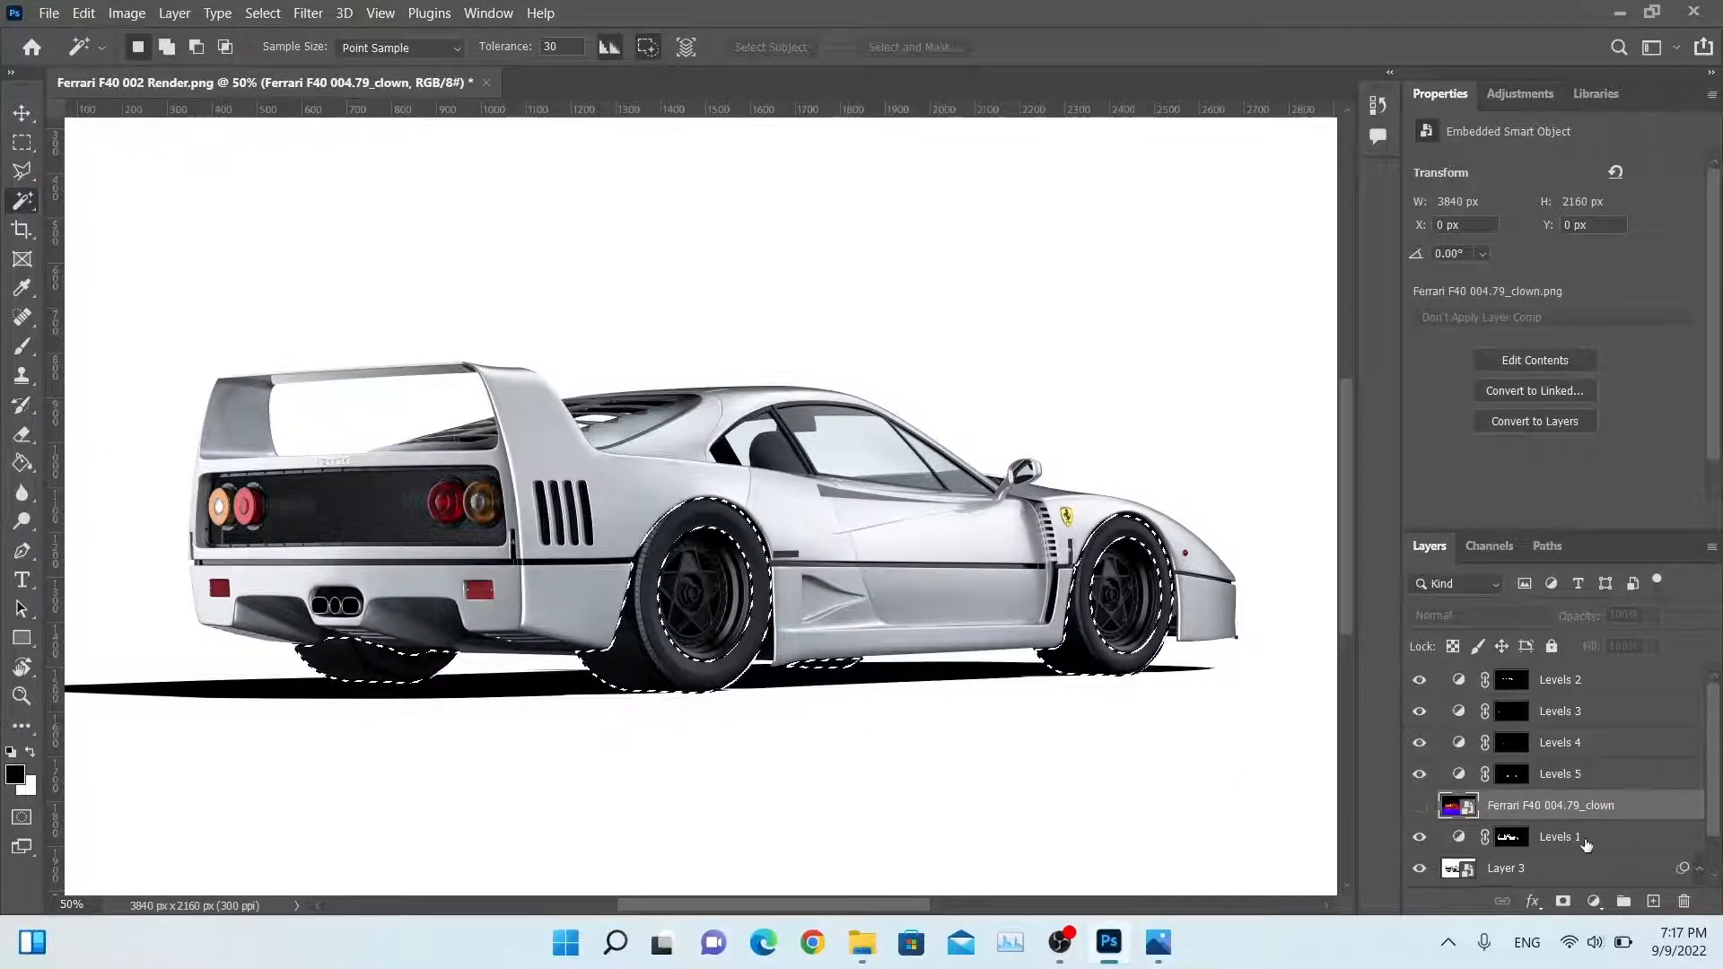
Step: Add a Levels adjustment for the selected tyres with midtones at 1.05
click(1593, 901)
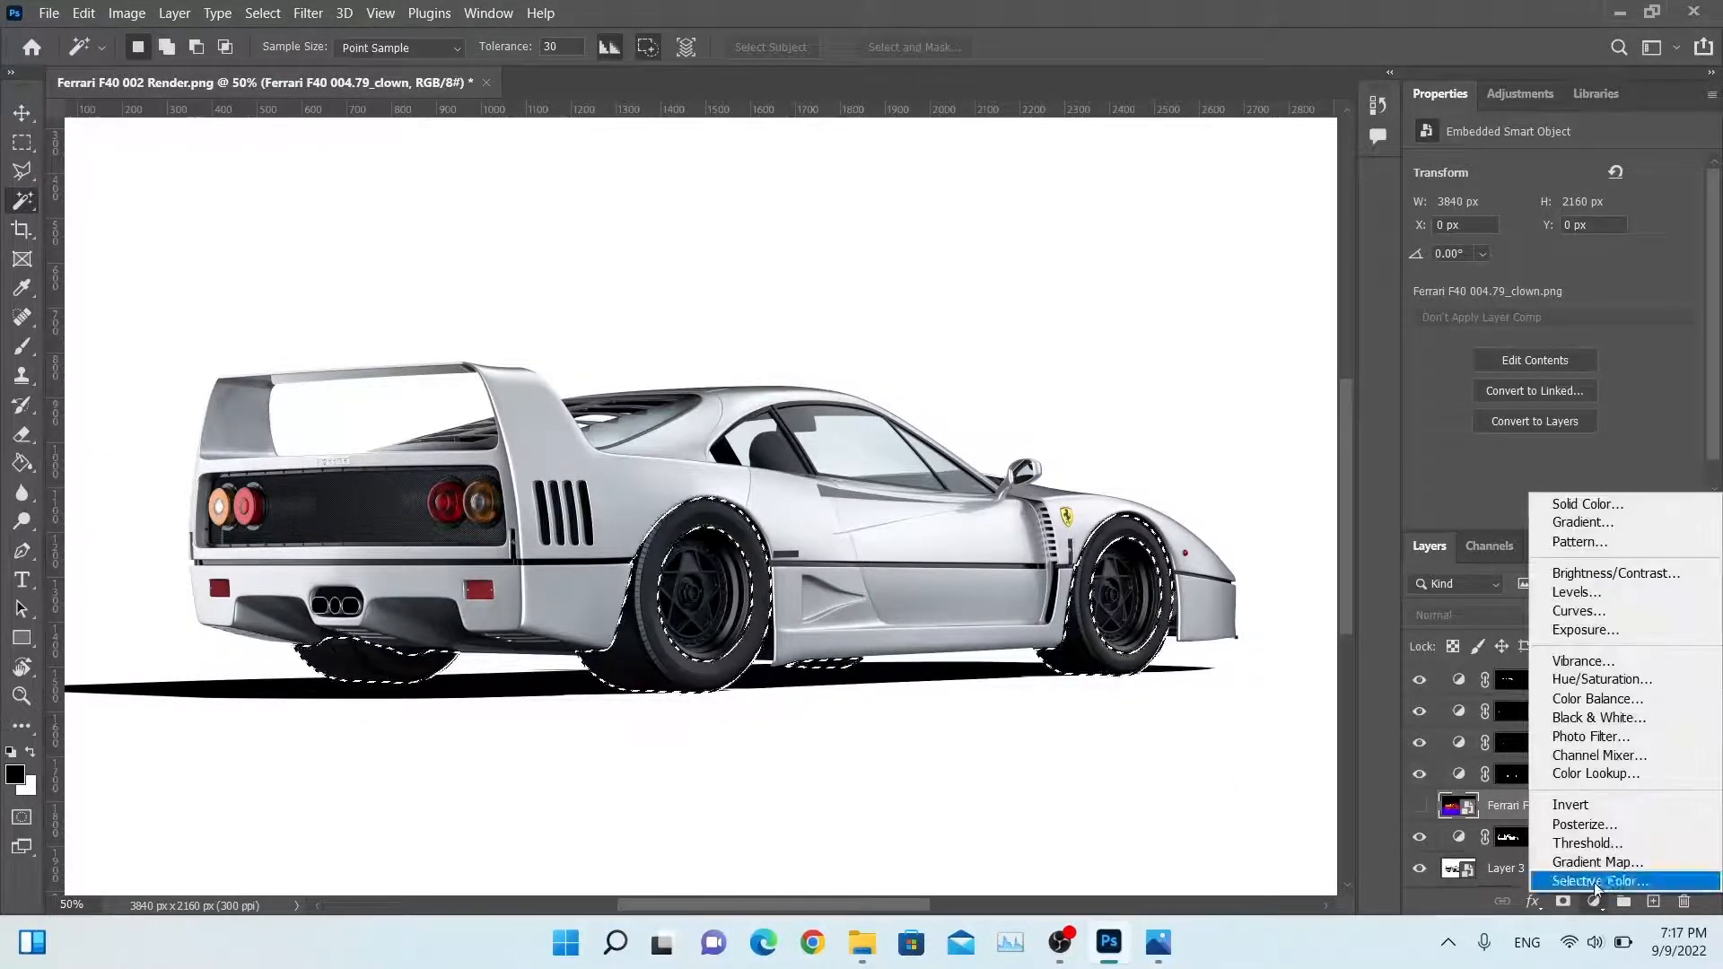
click(1605, 594)
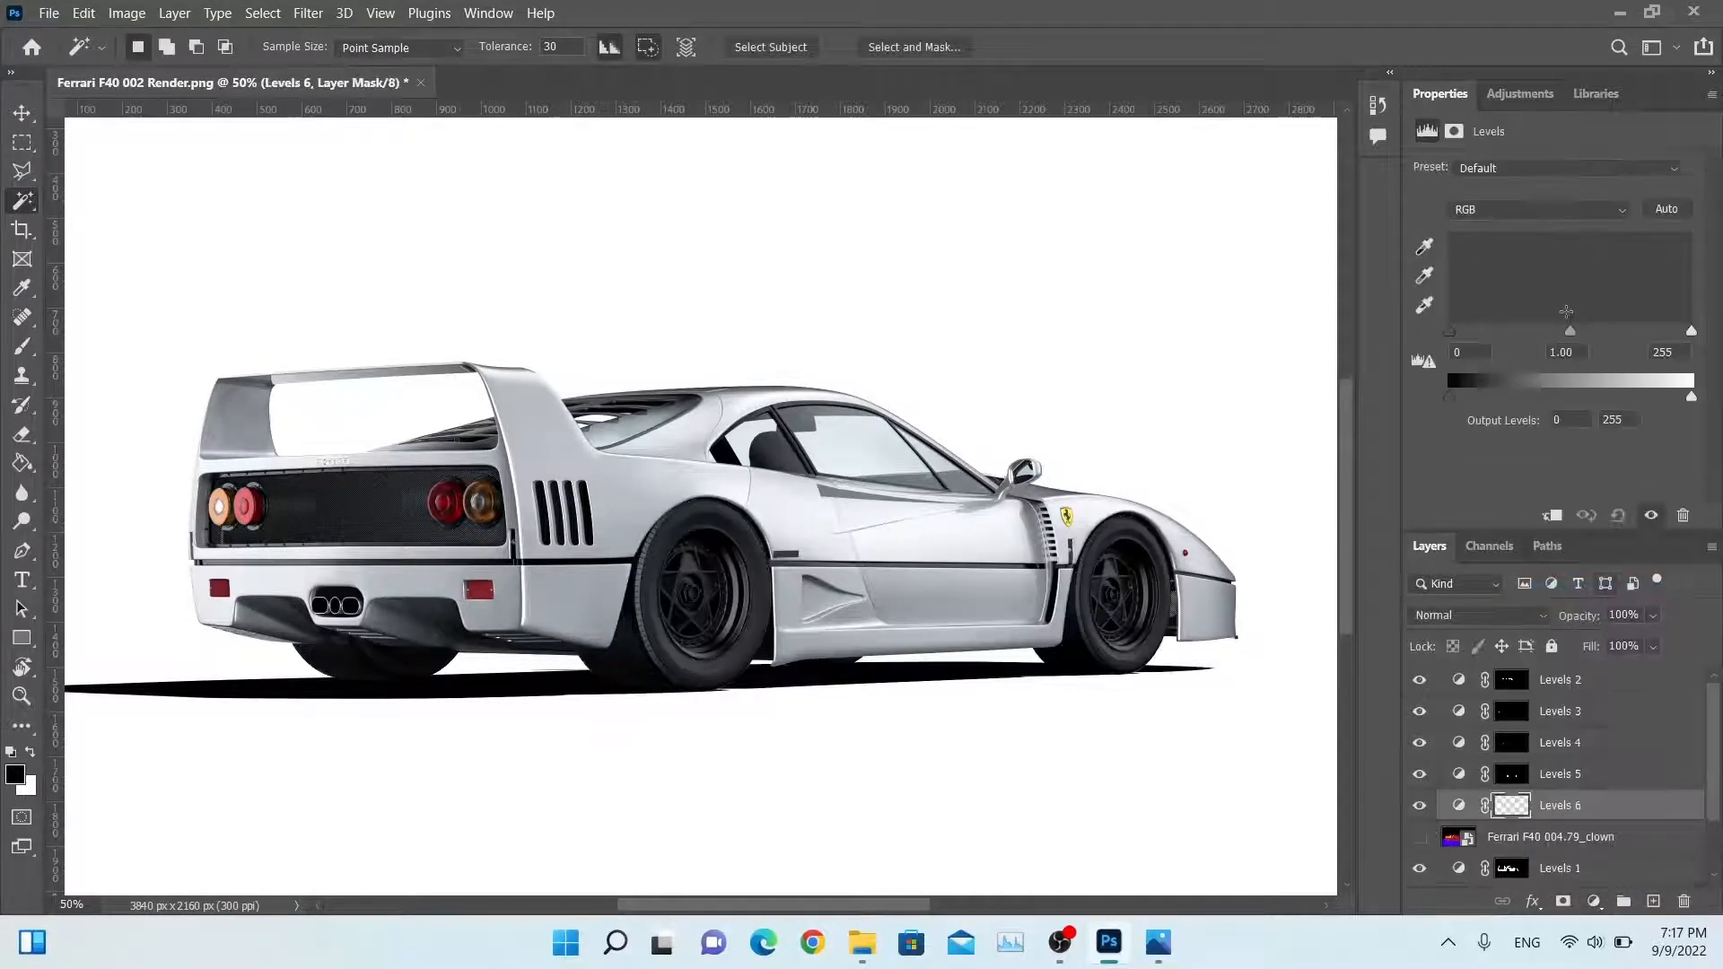
mouse_move(1572, 326)
mouse_down()
mouse_move(1502, 323)
mouse_move(1565, 327)
mouse_up()
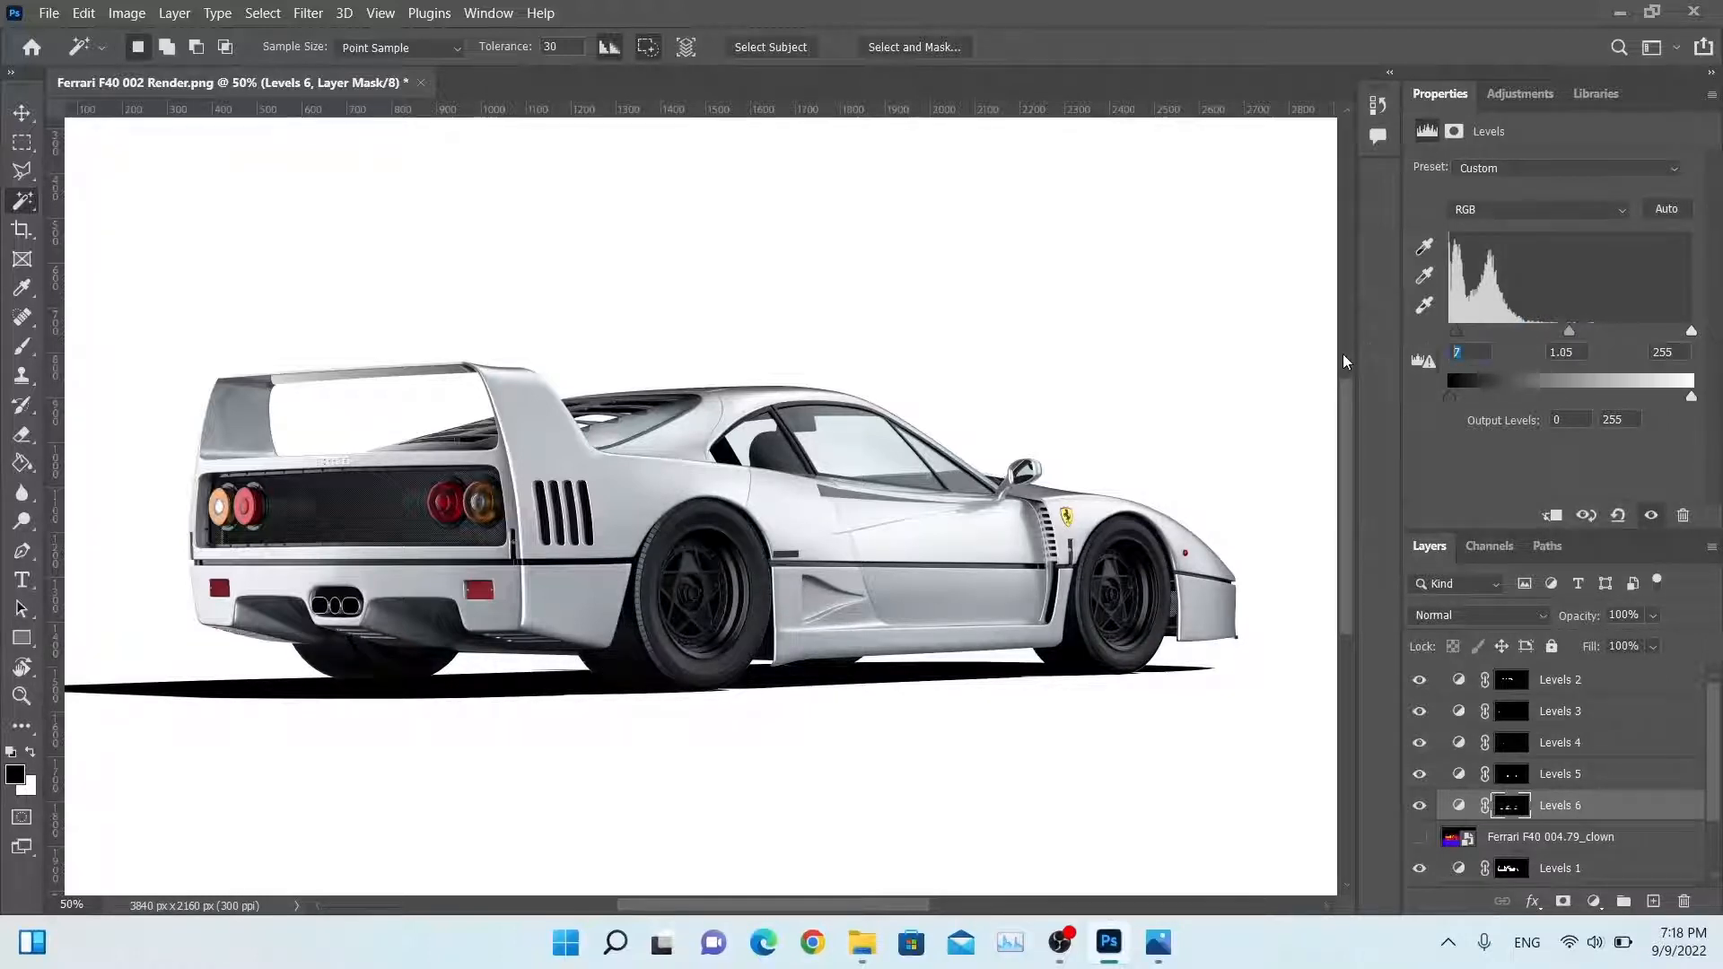
Step: Set the tyres' Levels black input to 10 and white input to 250, and toggle the adjustment's visibility to compare
text(10)
mouse_move(1672, 331)
mouse_down()
mouse_move(1602, 326)
mouse_move(1683, 332)
mouse_up()
click(1677, 352)
text(250)
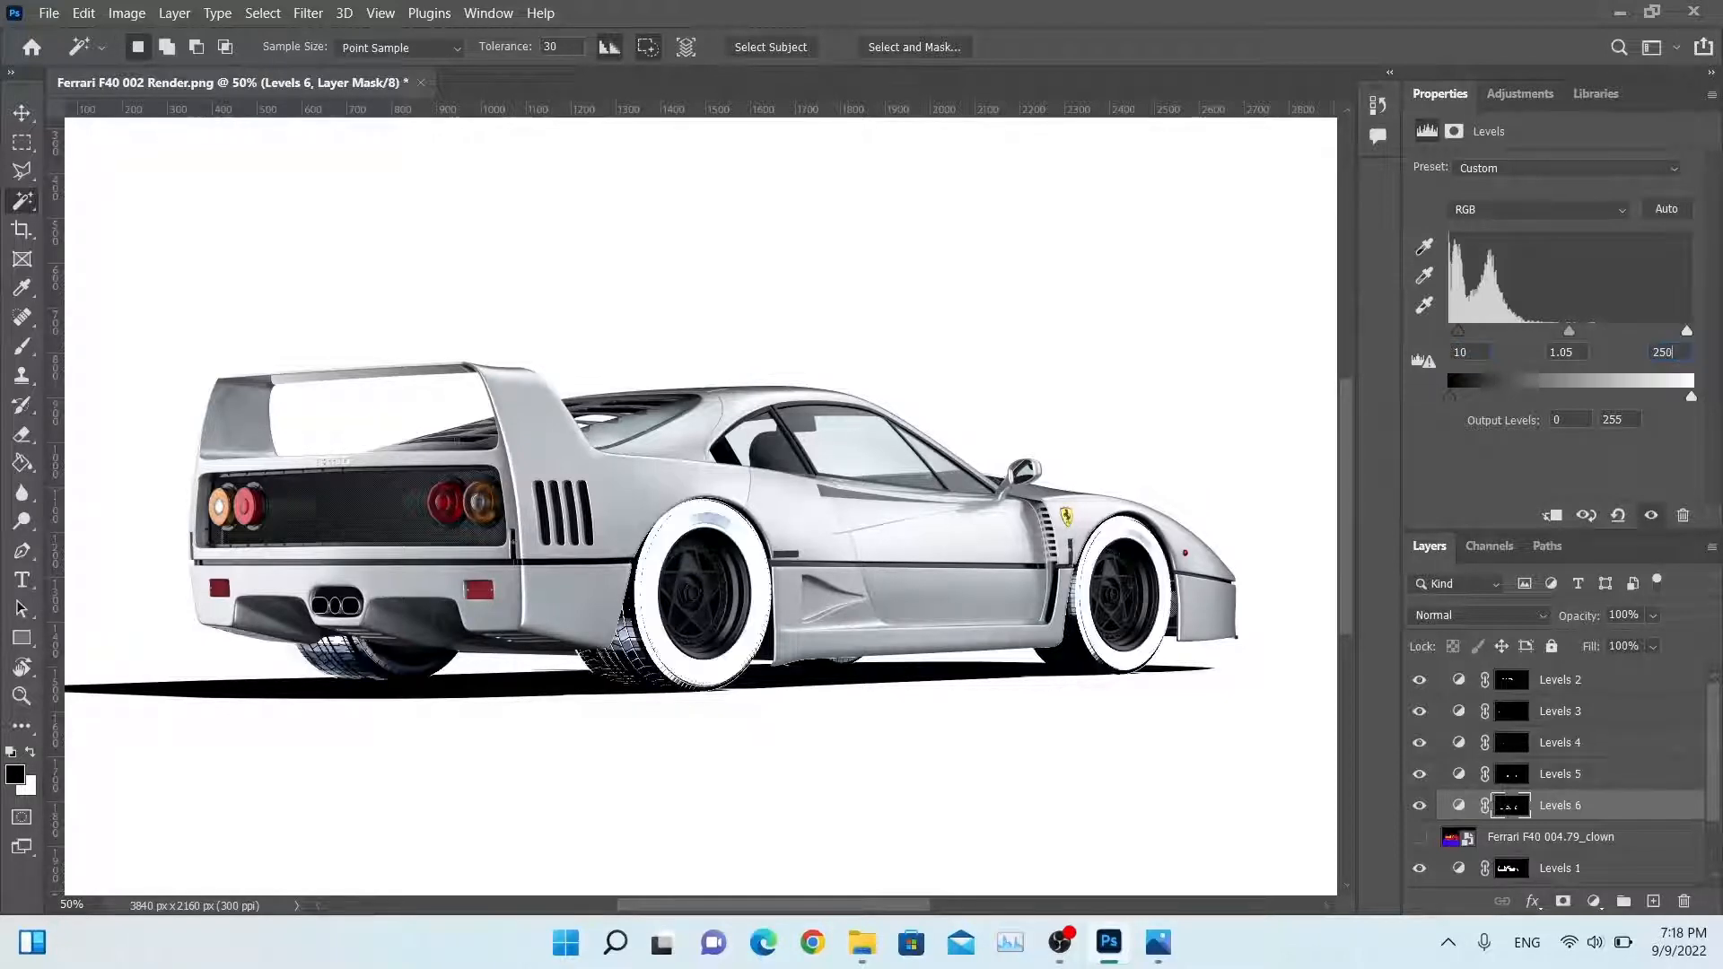
key(Return)
click(1418, 806)
click(1418, 805)
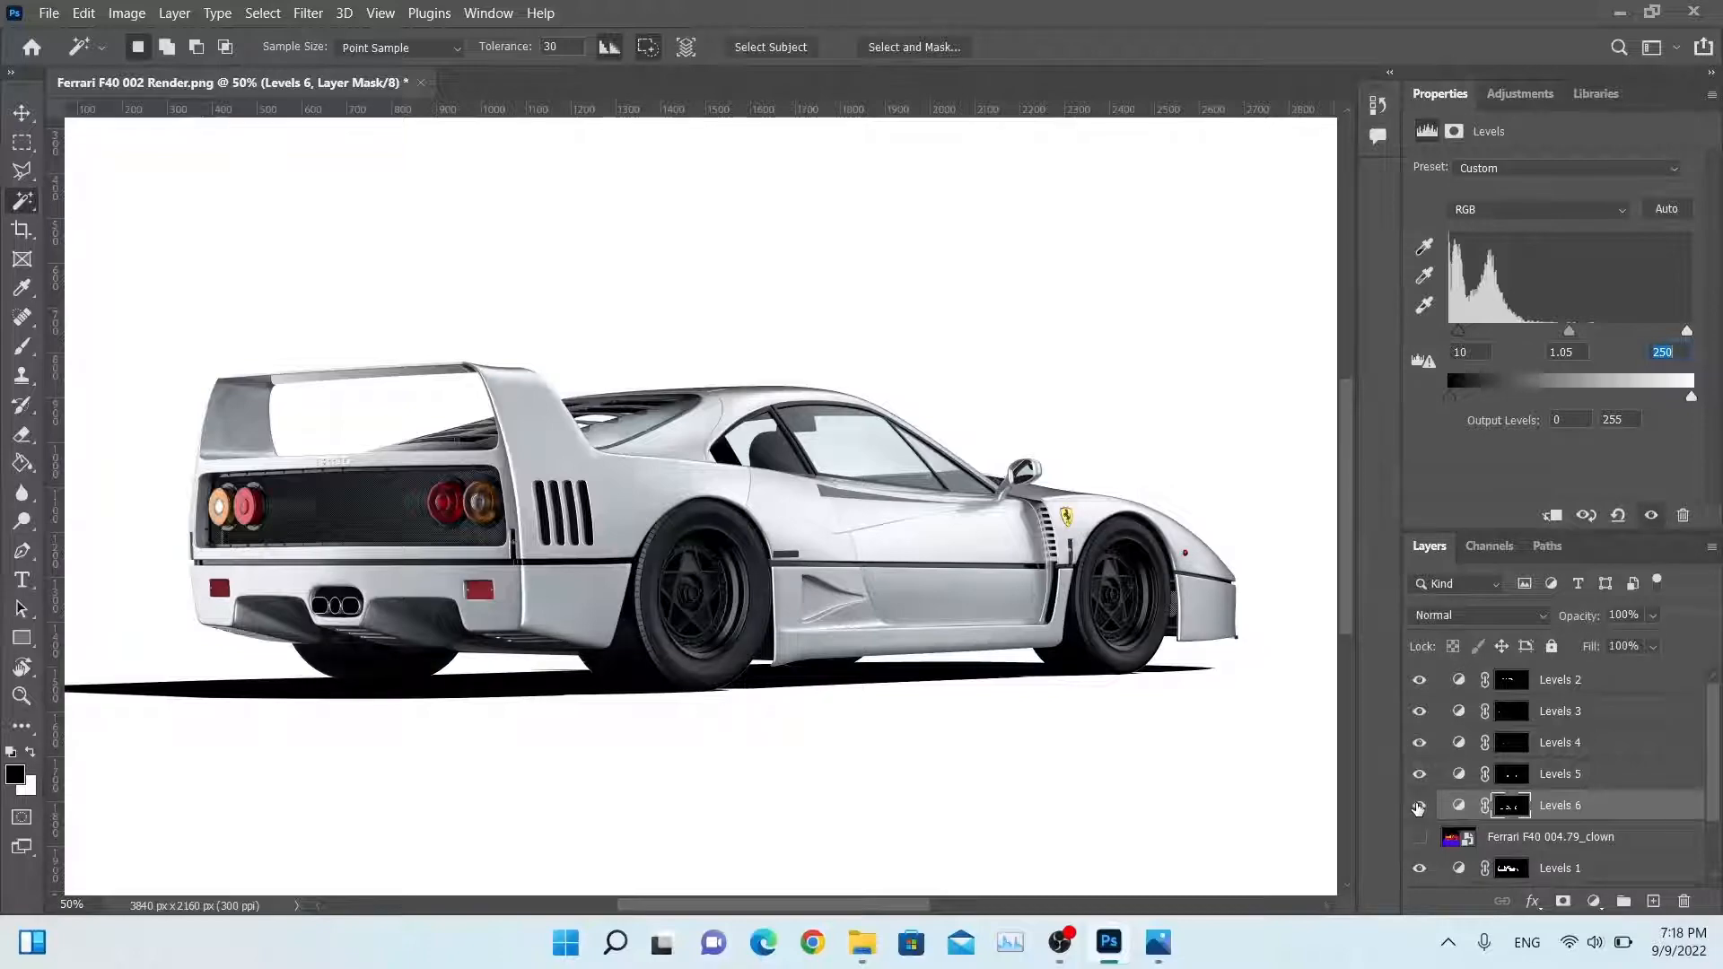
Step: Show the clown layer at the car's rear taillight panel and activate the Polygonal Lasso
drag(781, 527, 994, 515)
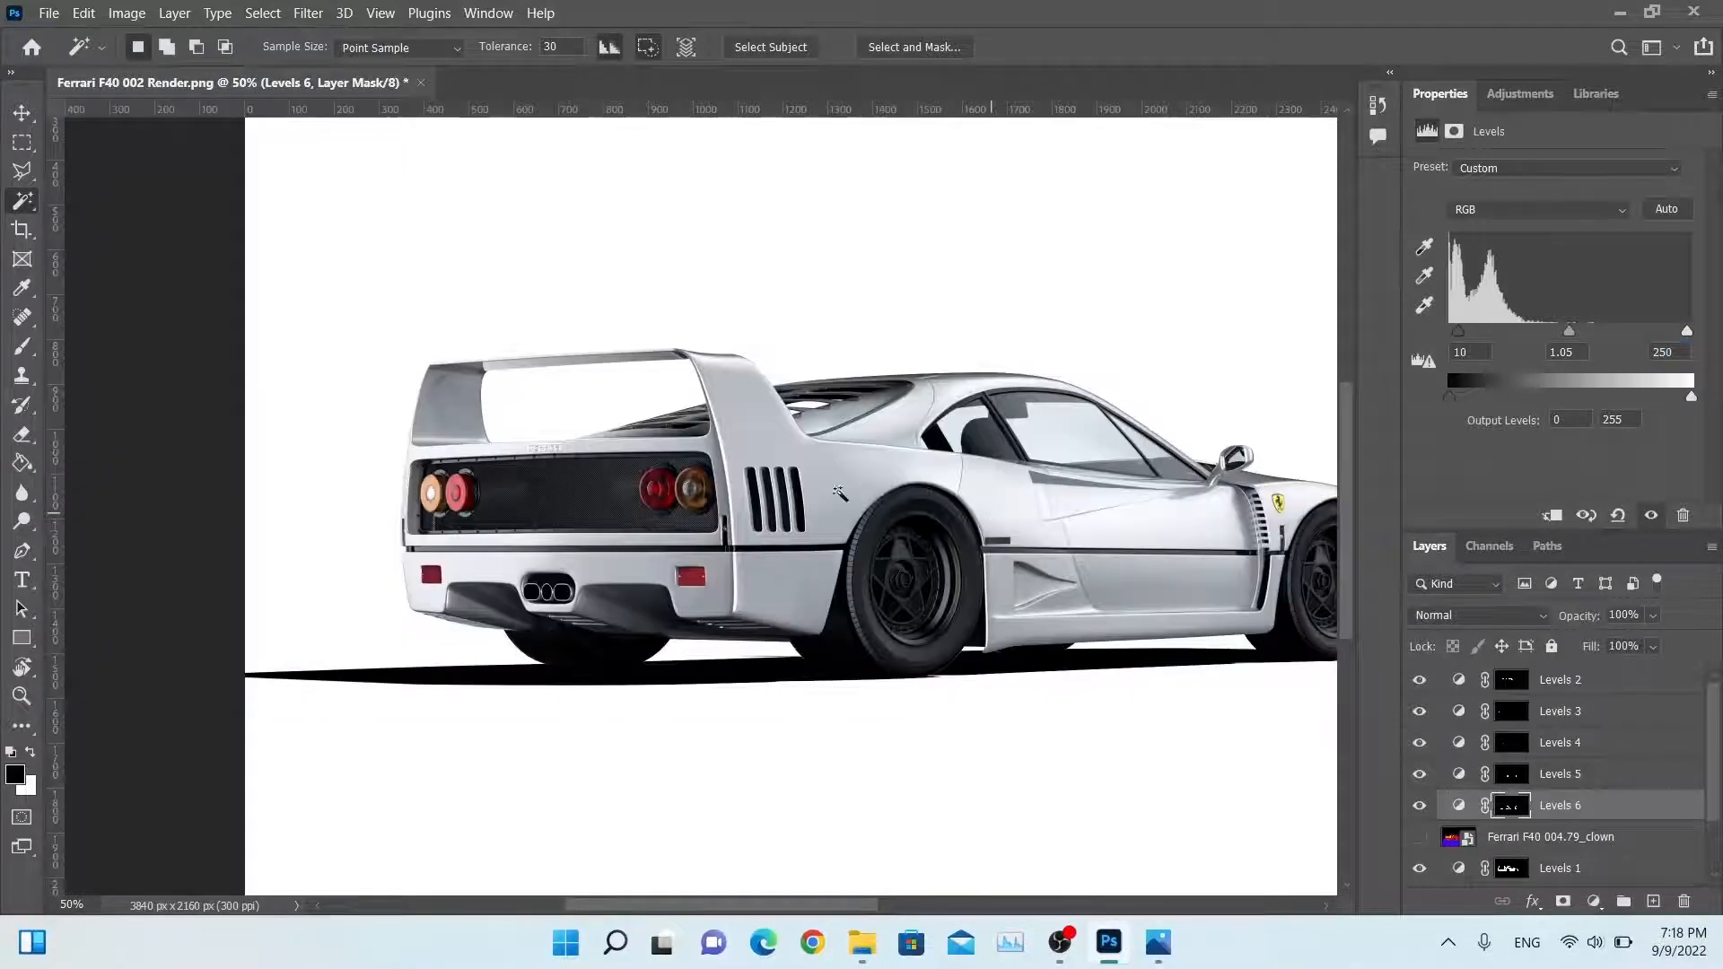
alt+scroll(574, 476, up, 6)
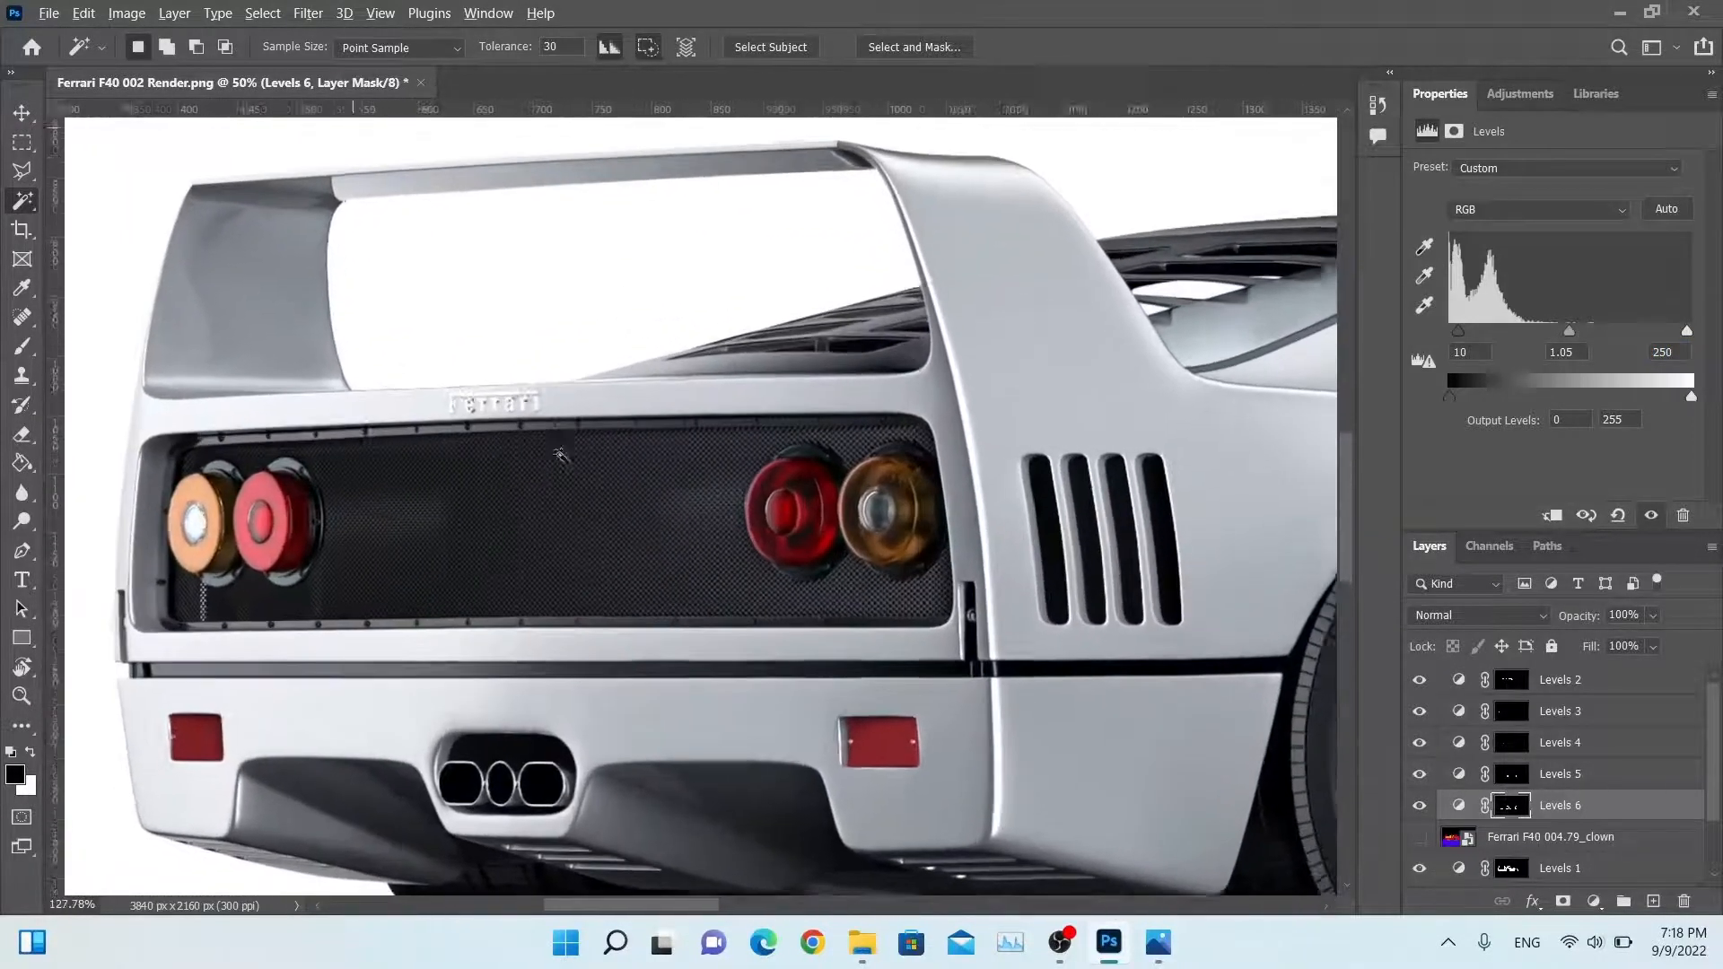
drag(558, 397, 548, 347)
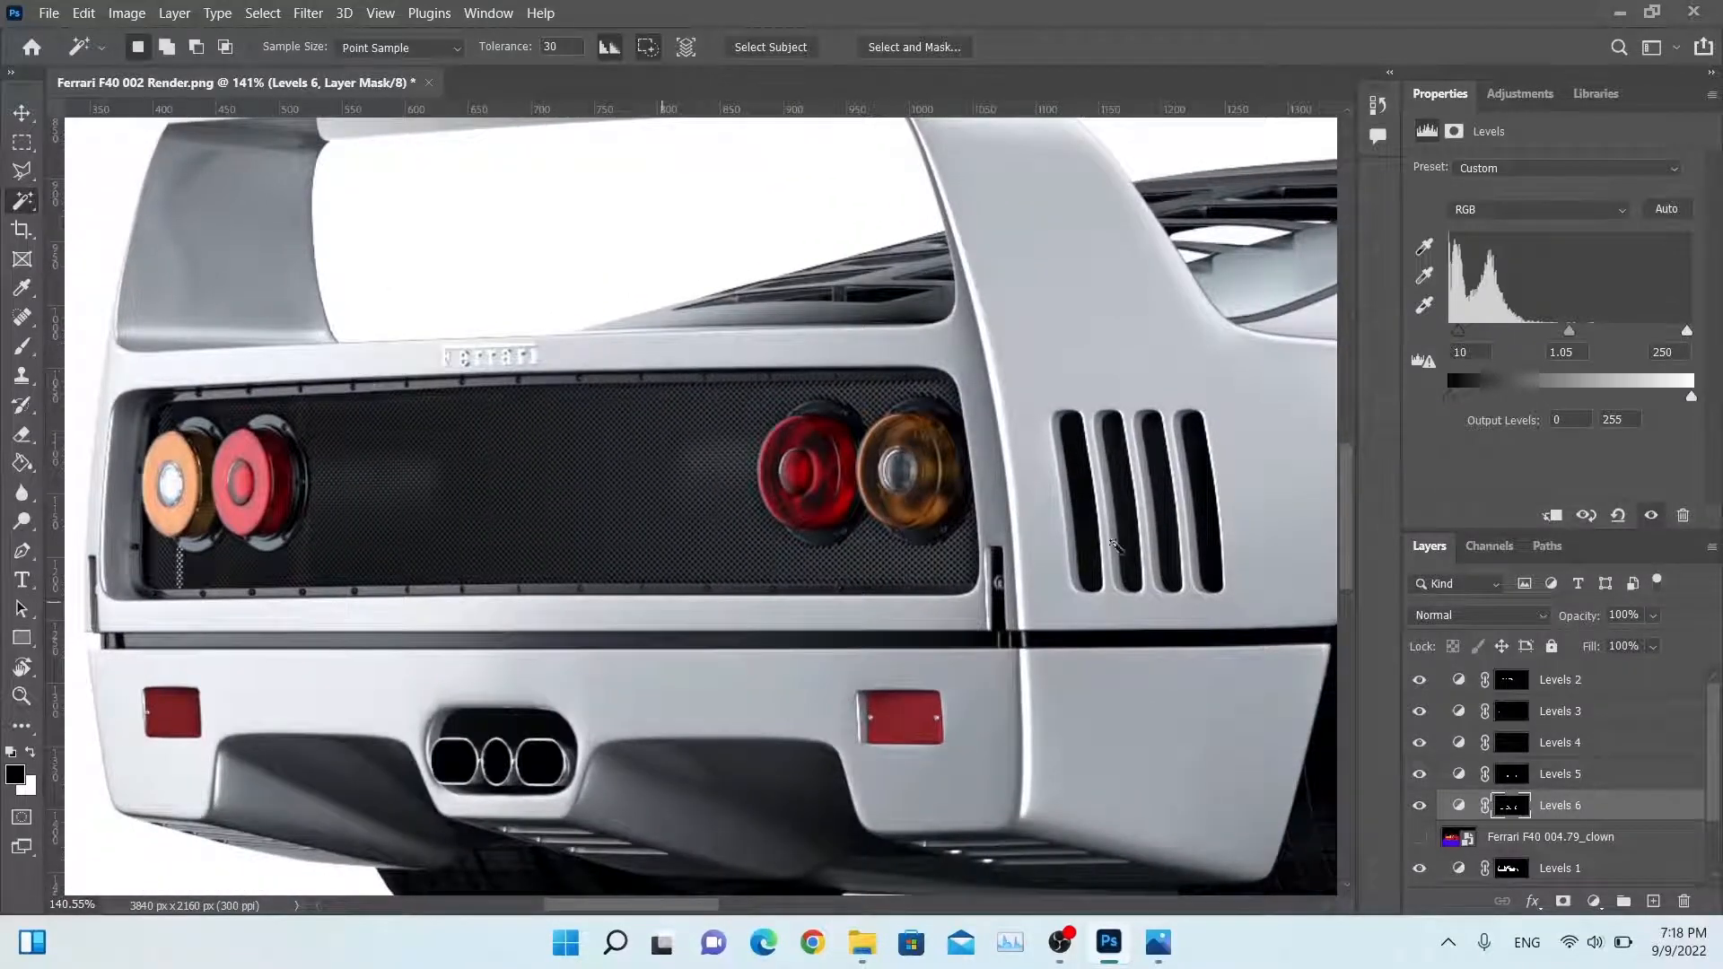
click(1420, 838)
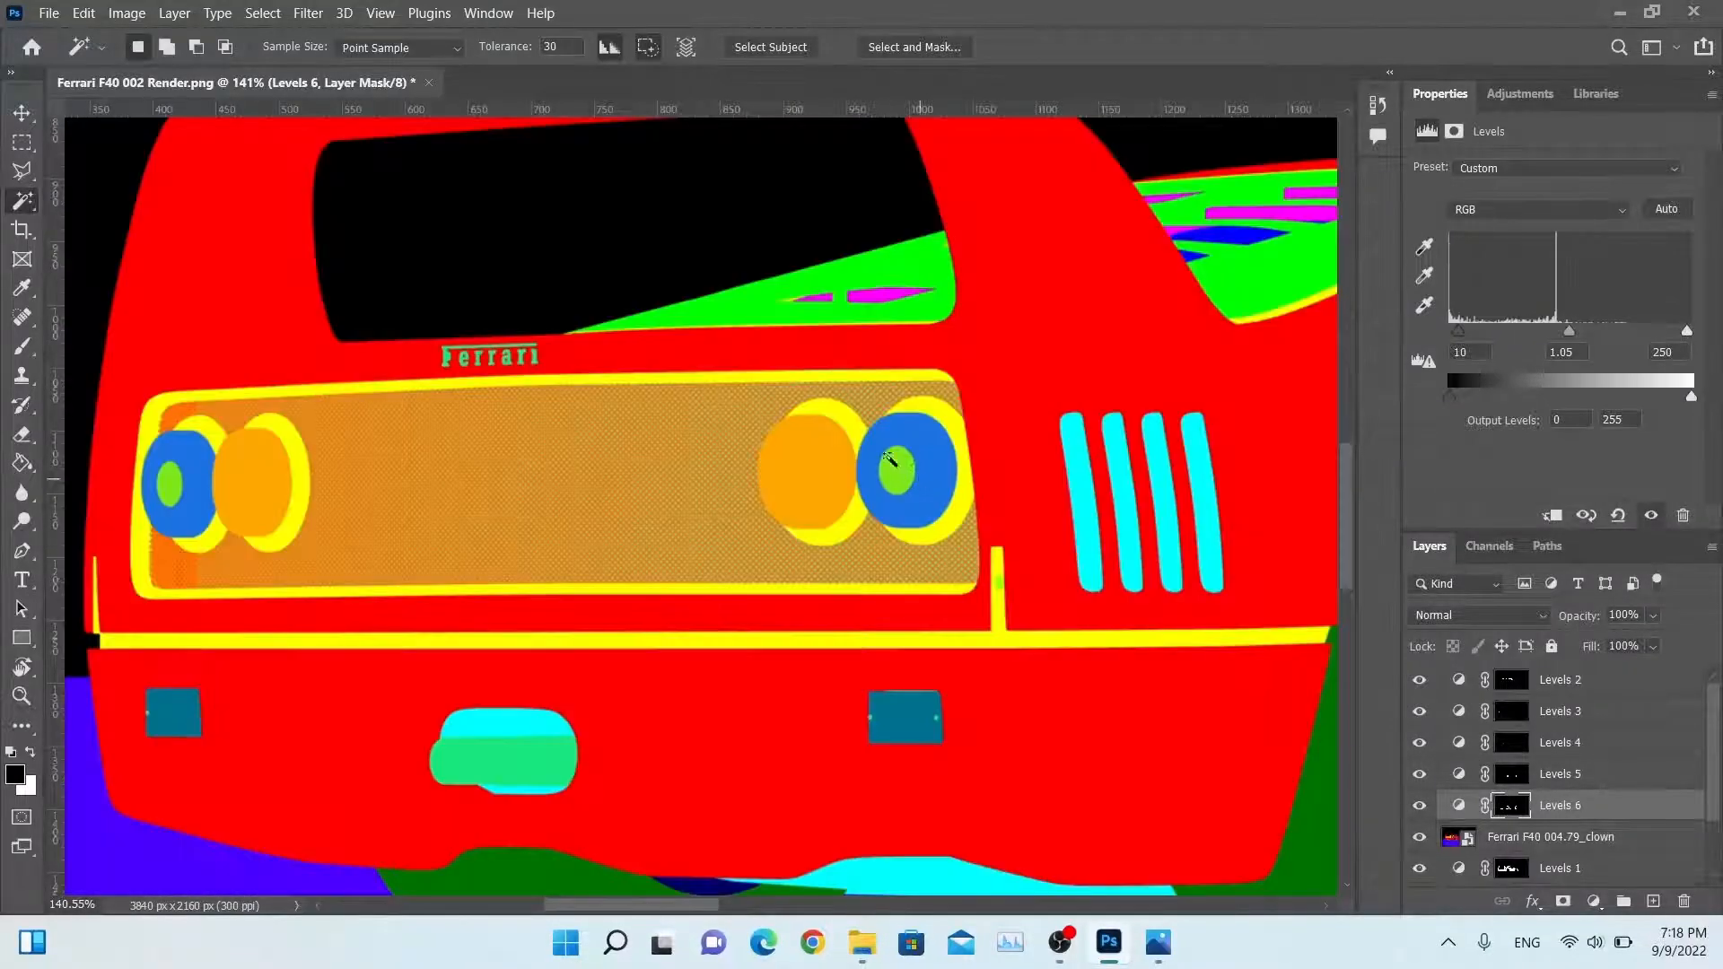
alt+scroll(742, 400, up, 4)
mouse_move(1104, 325)
mouse_down()
mouse_move(1164, 317)
mouse_move(1109, 317)
mouse_up()
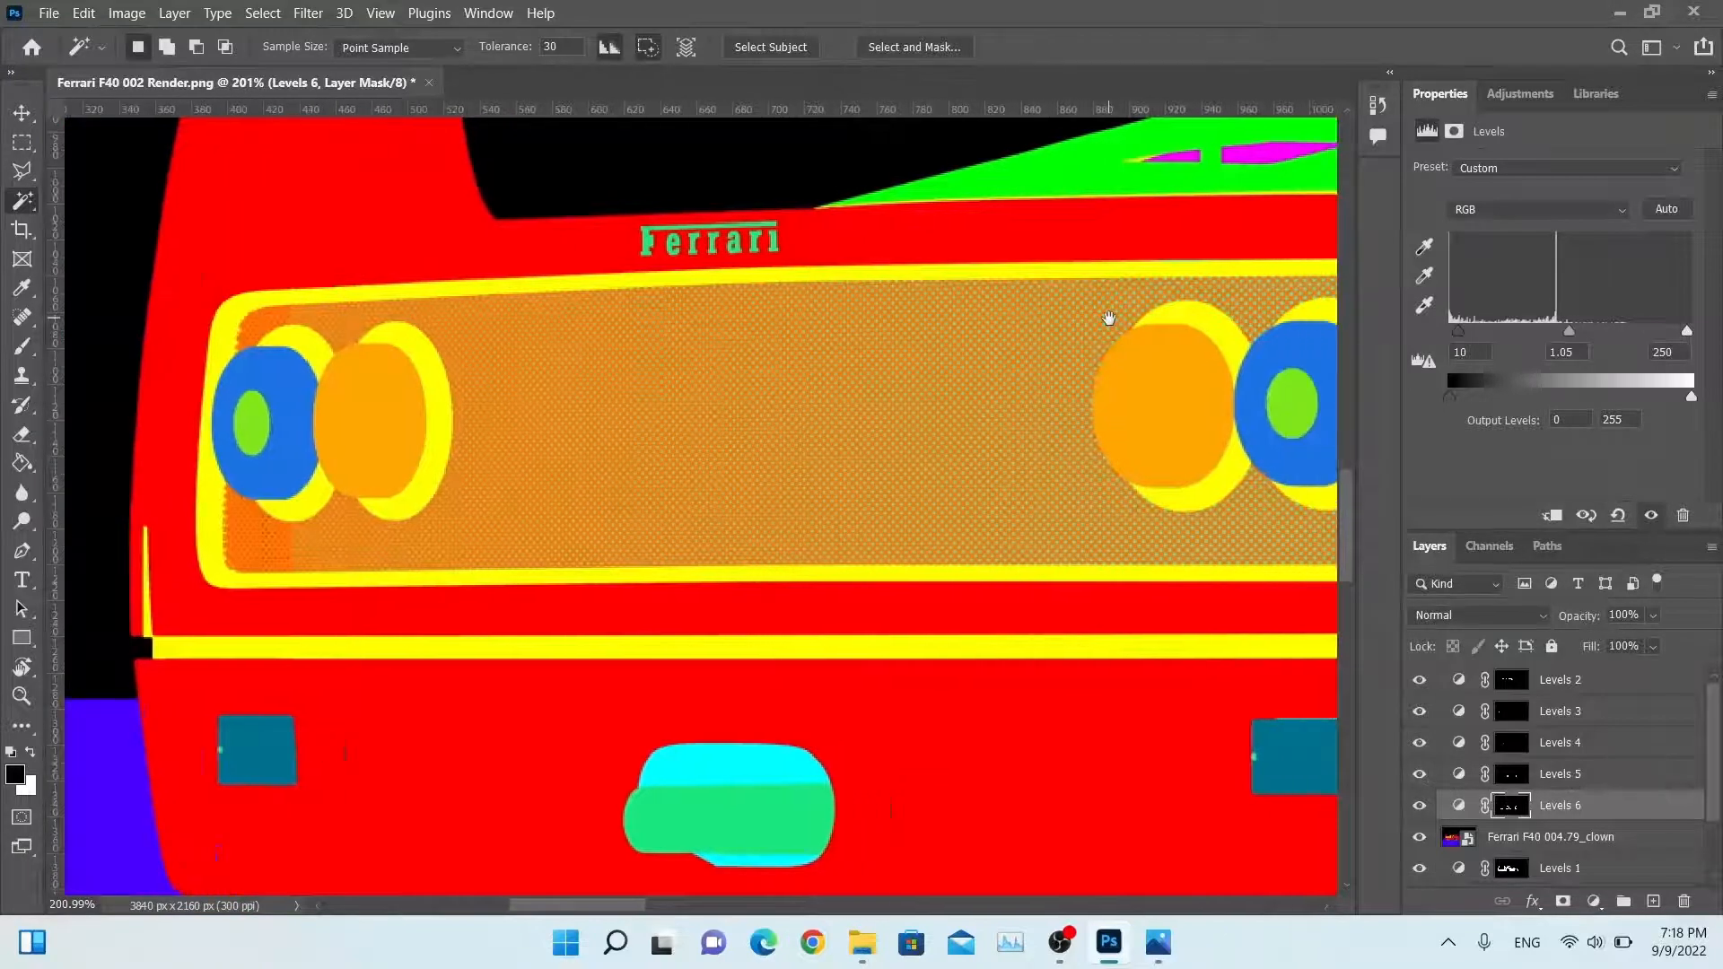
click(25, 171)
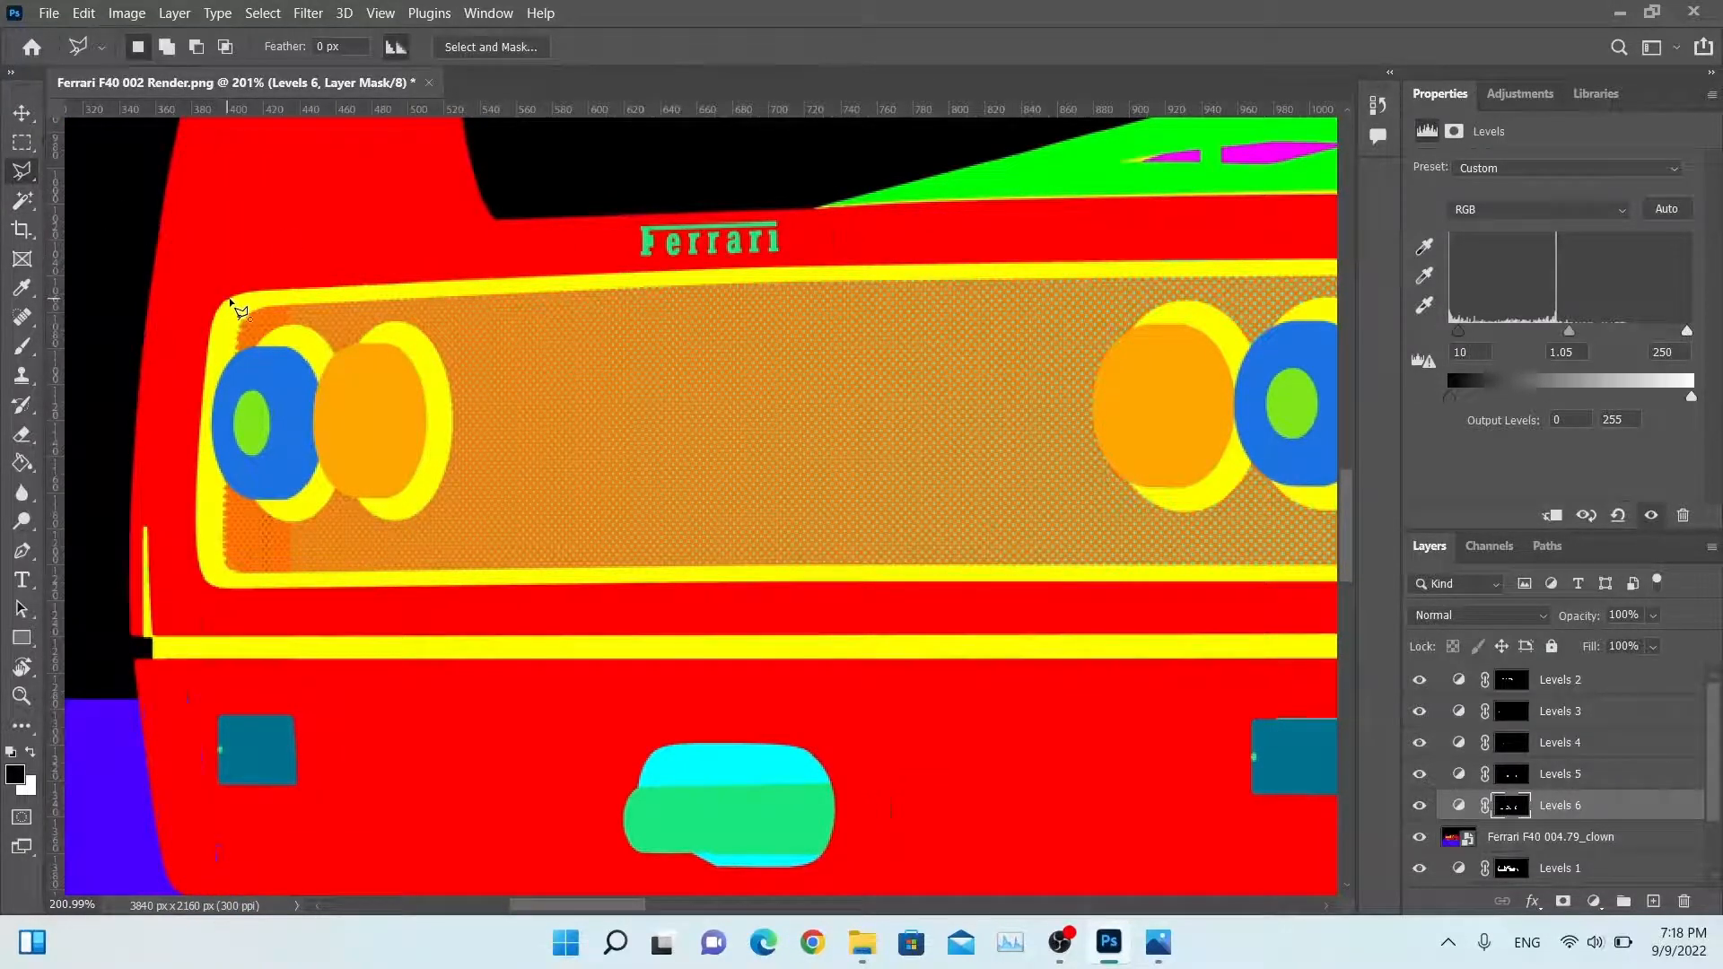
scroll(750, 300, right, 5)
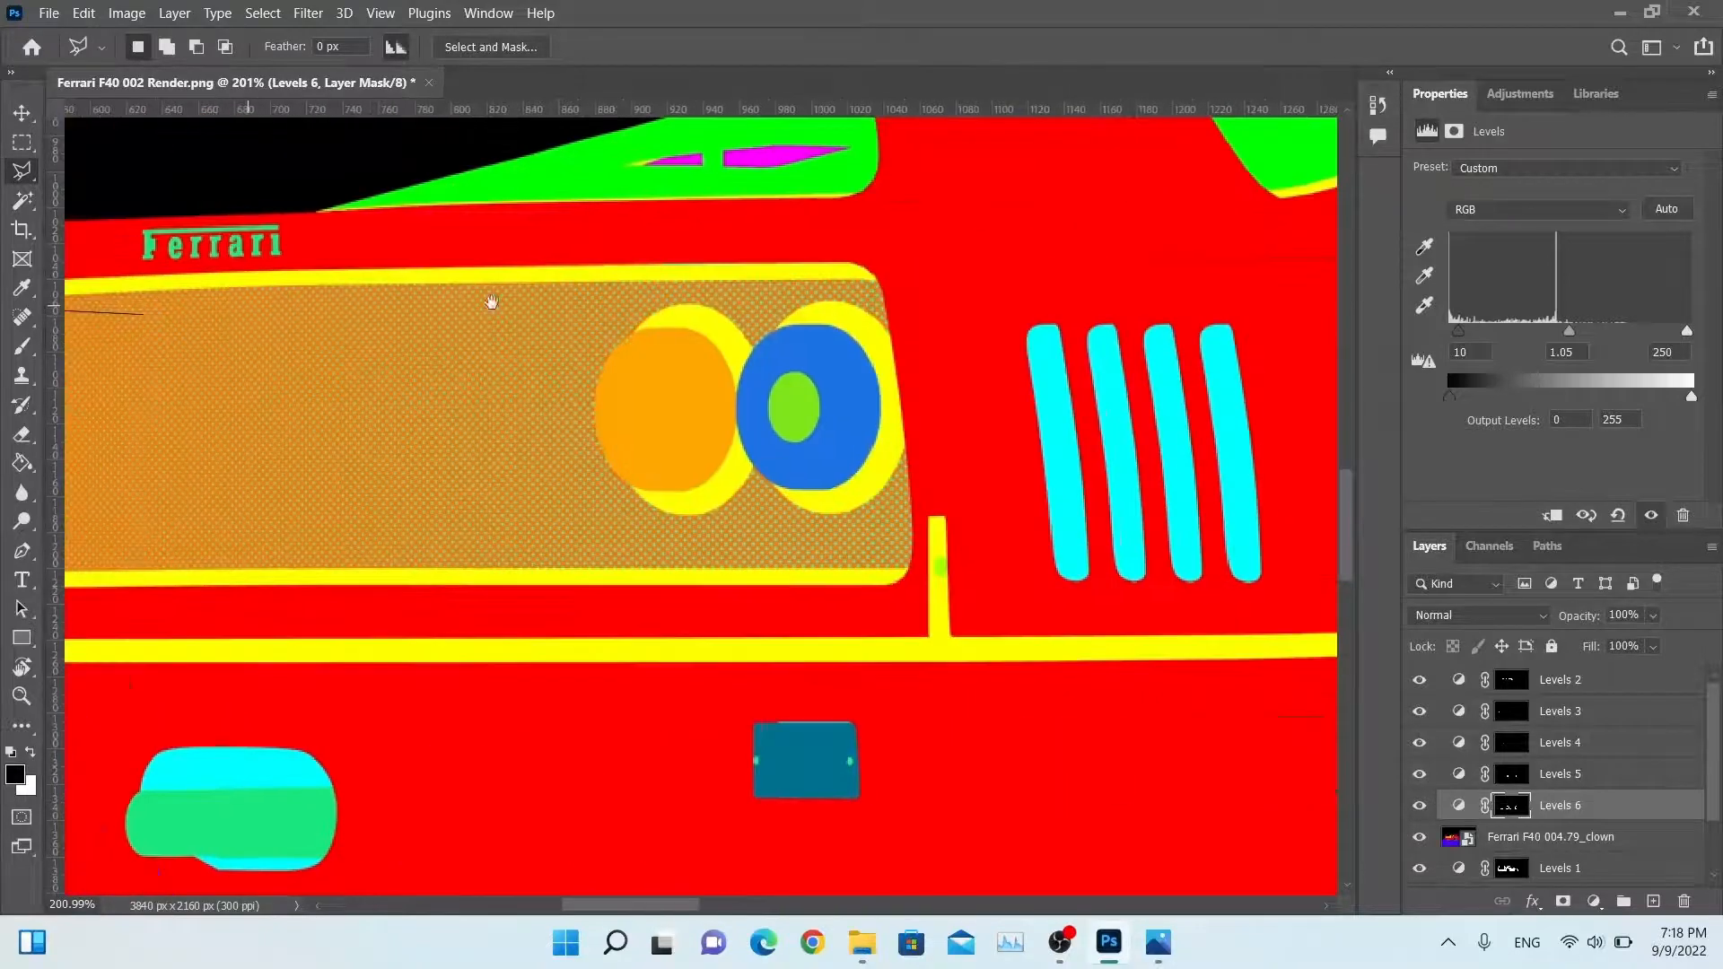
double_click(847, 265)
key(ctrl+d)
Step: Outline the rear taillight panel along its yellow border with a closed Polygonal Lasso selection
click(847, 267)
scroll(786, 270, left, 5)
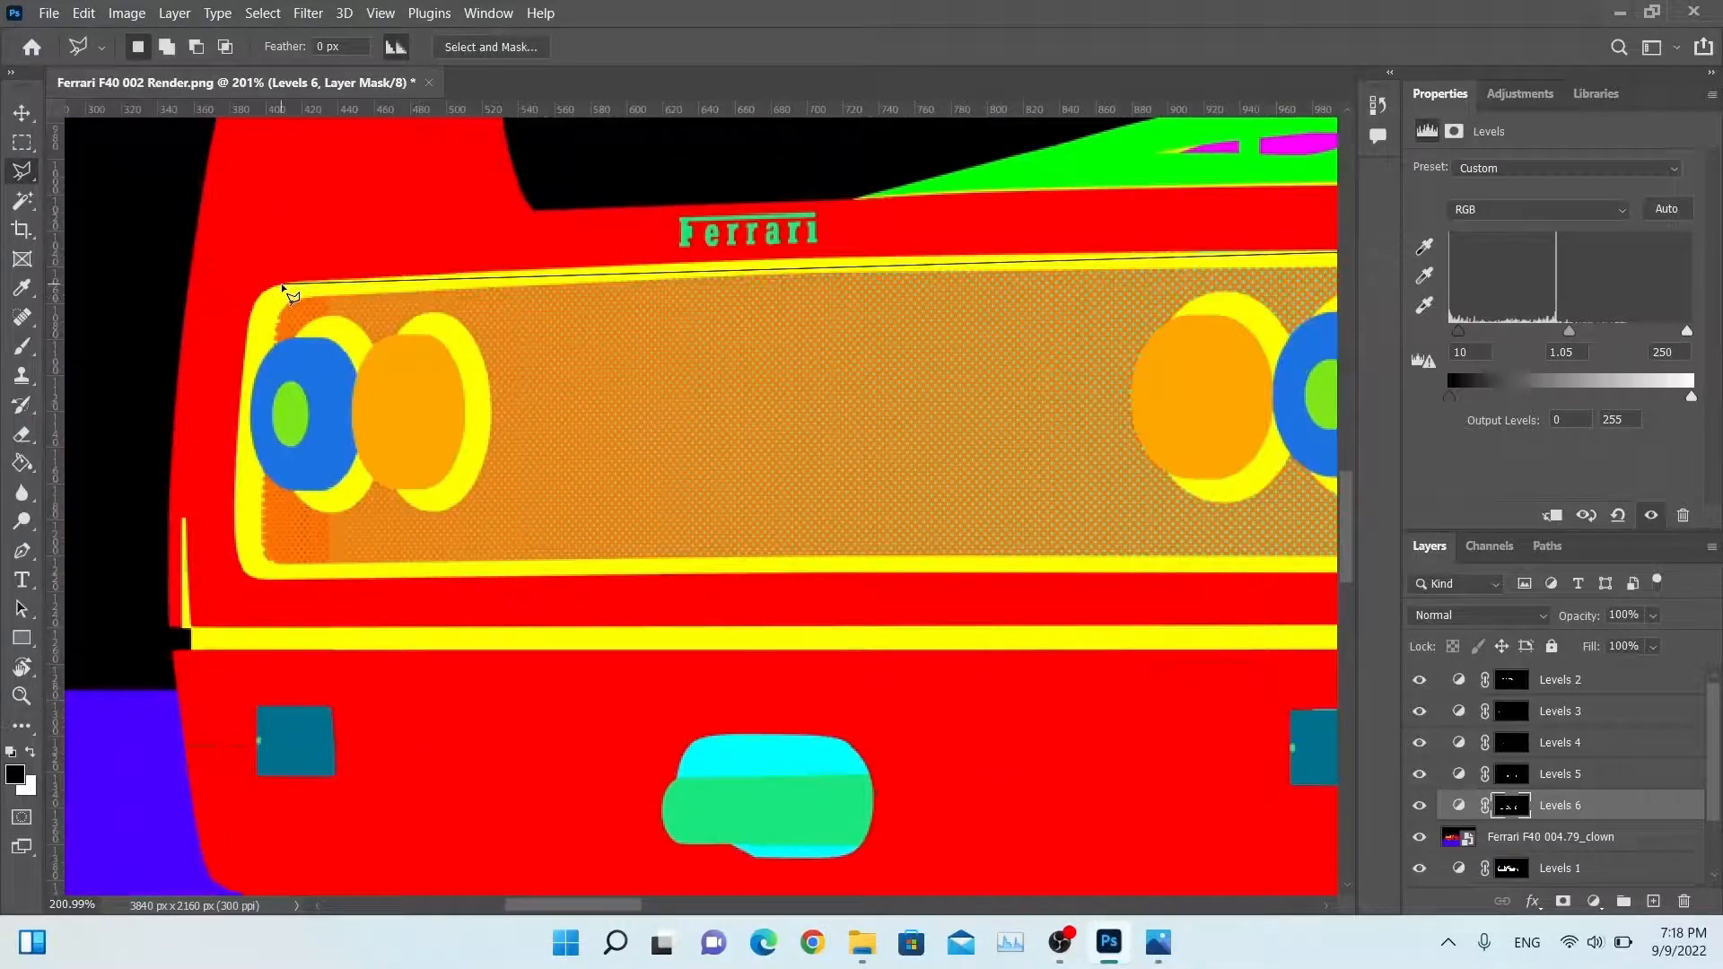
click(280, 286)
click(239, 410)
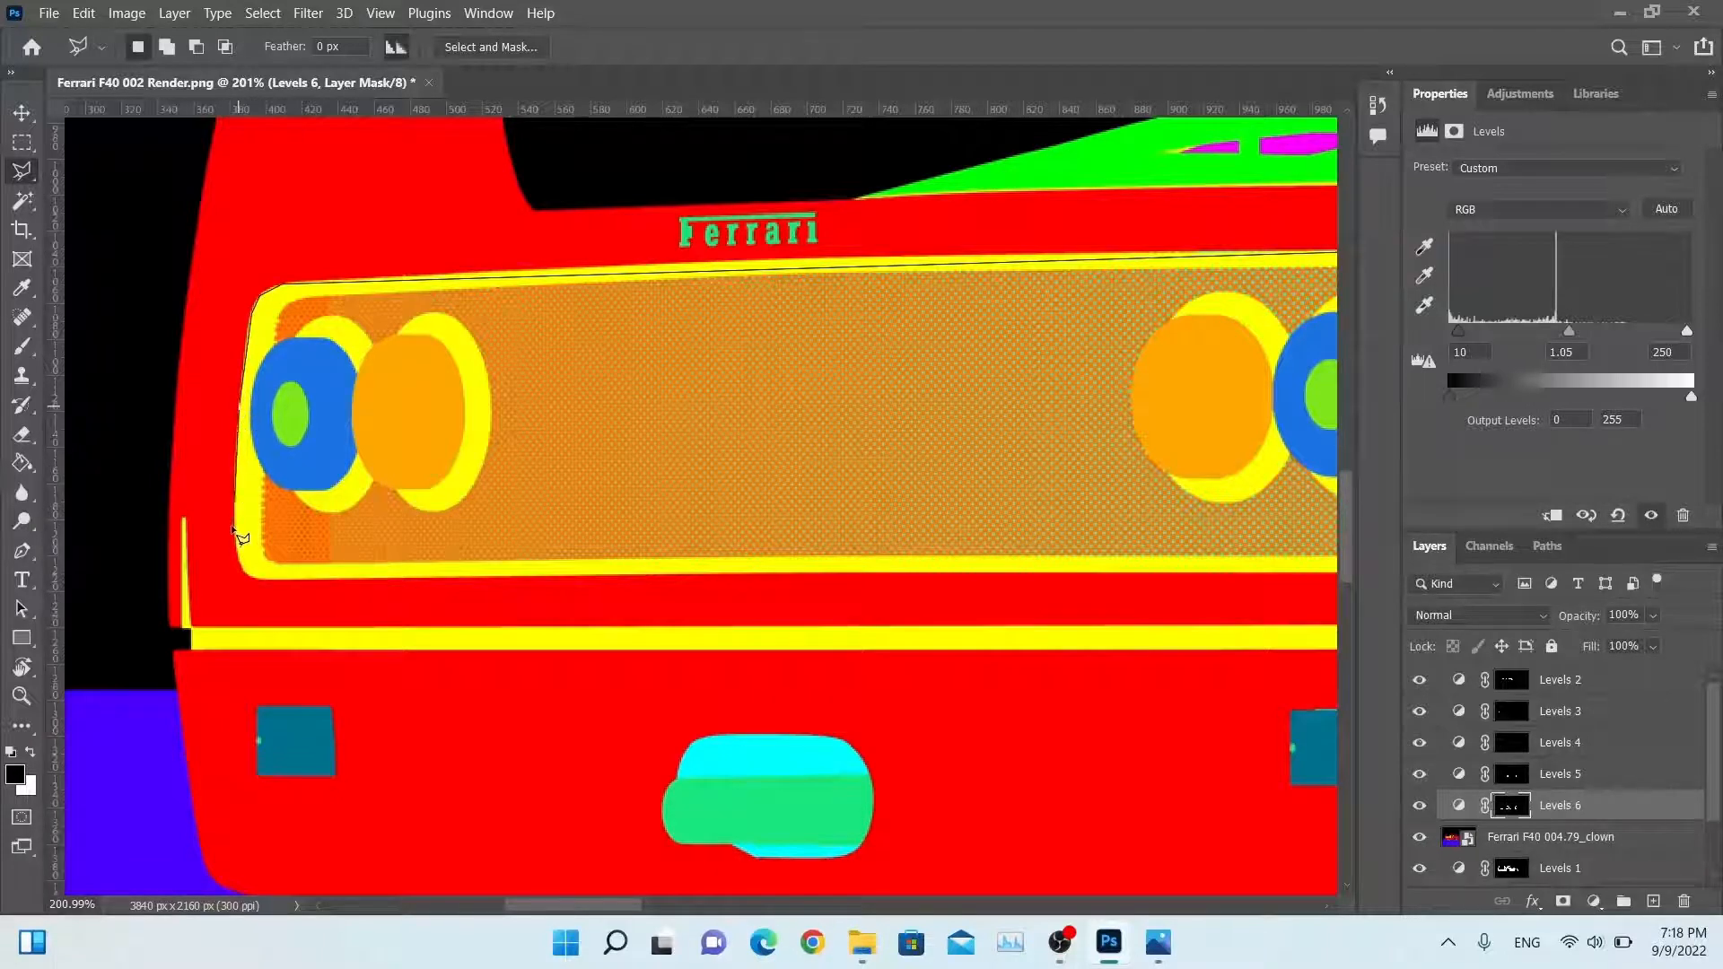
click(258, 578)
drag(685, 561, 263, 542)
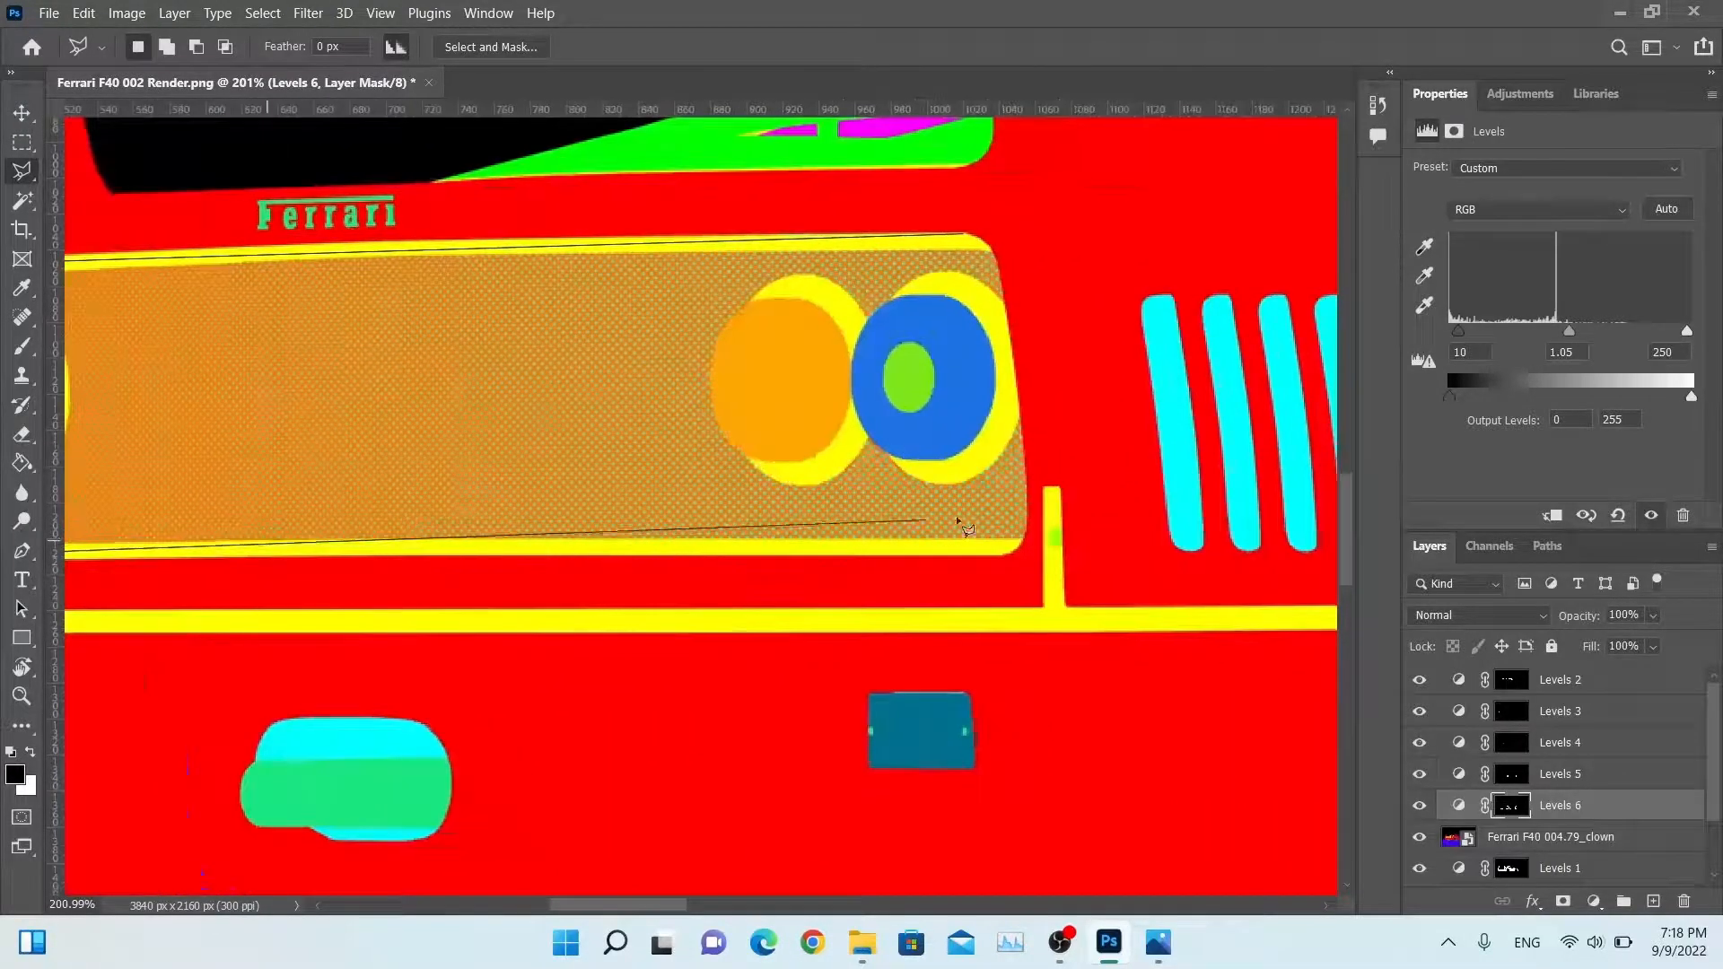
click(1015, 552)
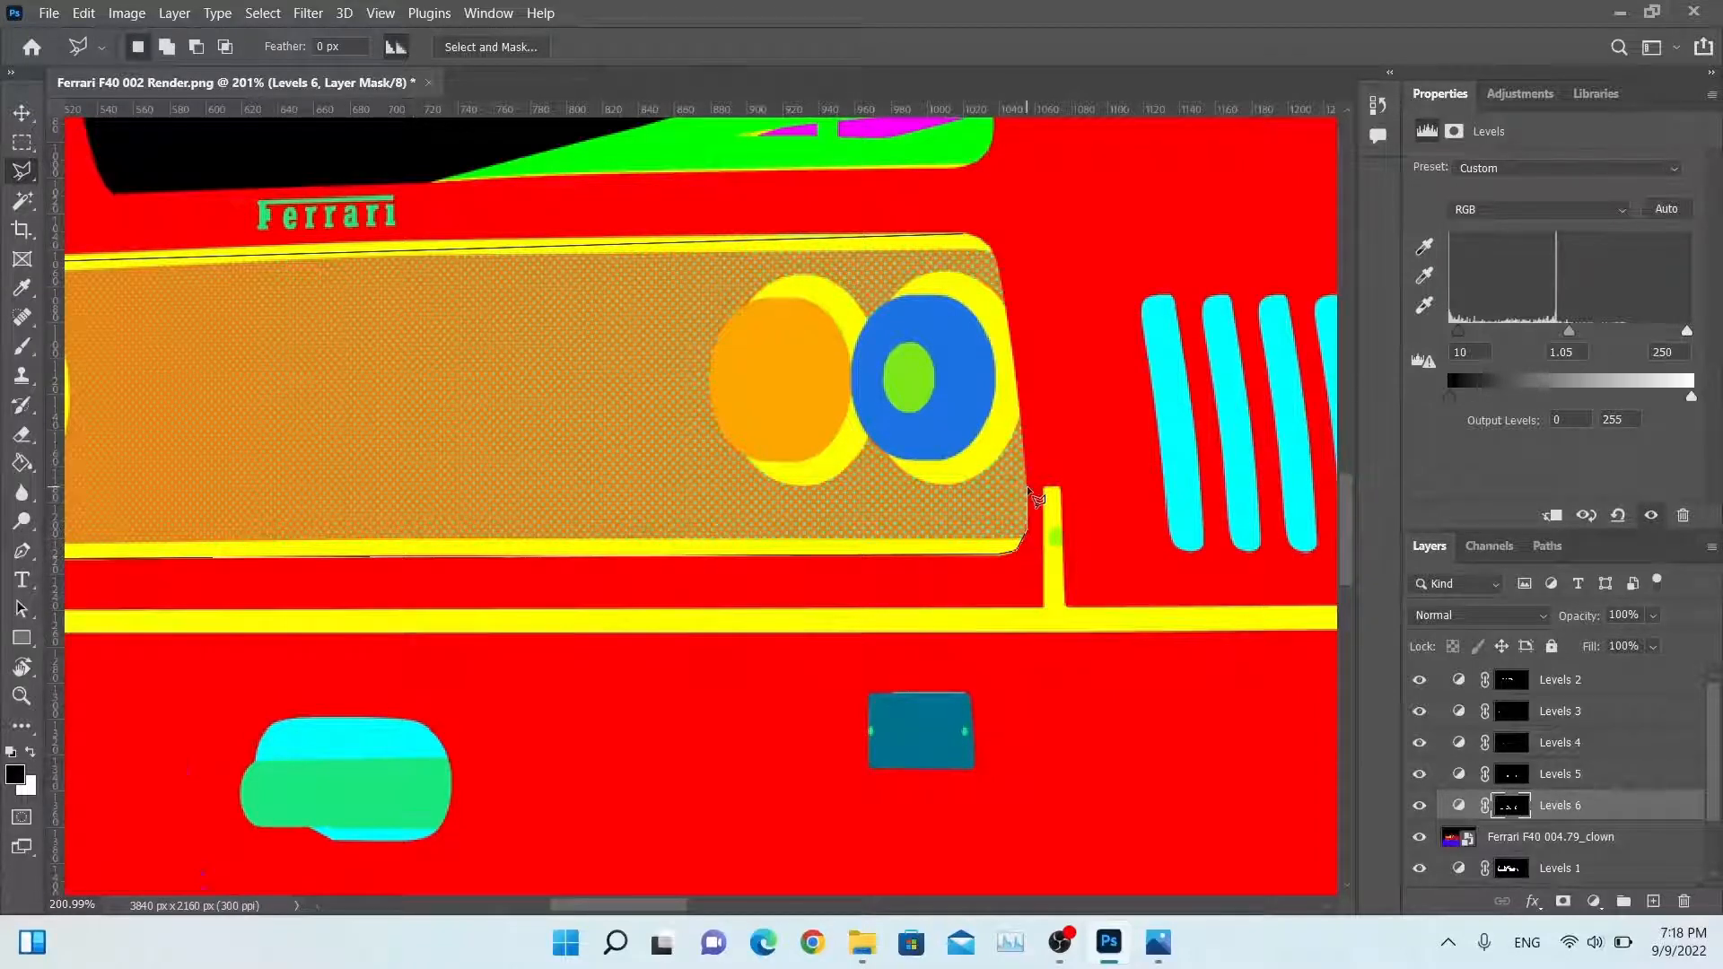
click(1003, 280)
click(985, 244)
double_click(951, 242)
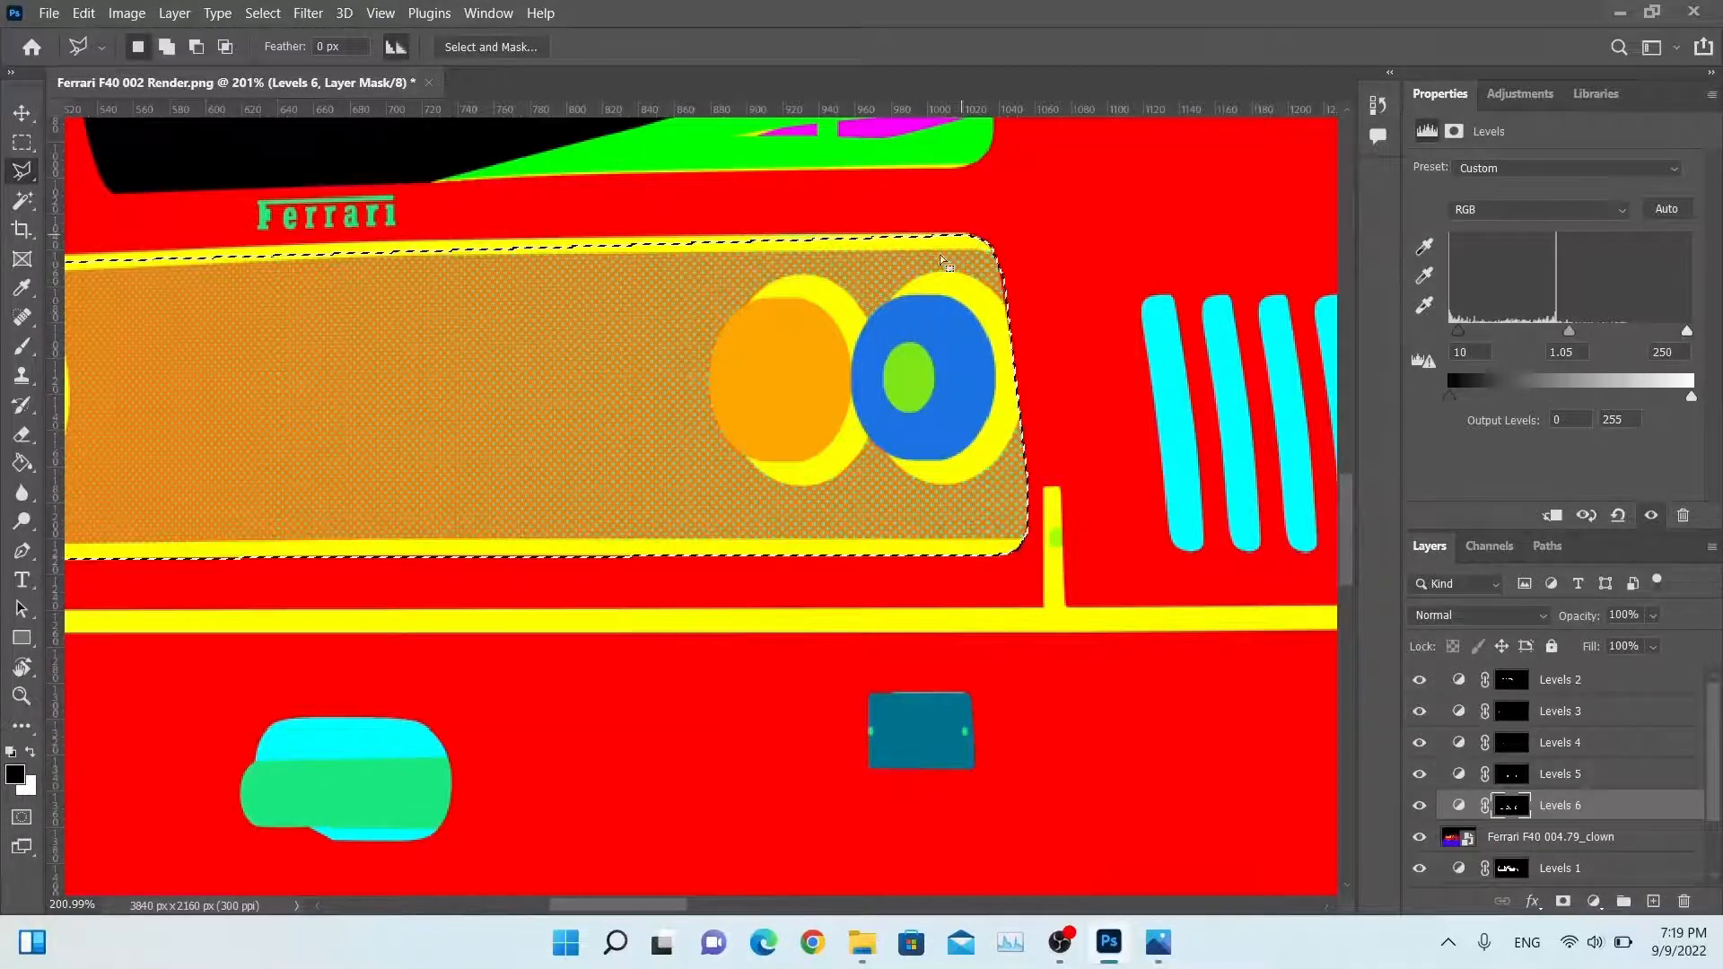
Step: Hide the clown layer and set the zoom to 75% around the selected rear panel
alt+scroll(883, 287, down, 5)
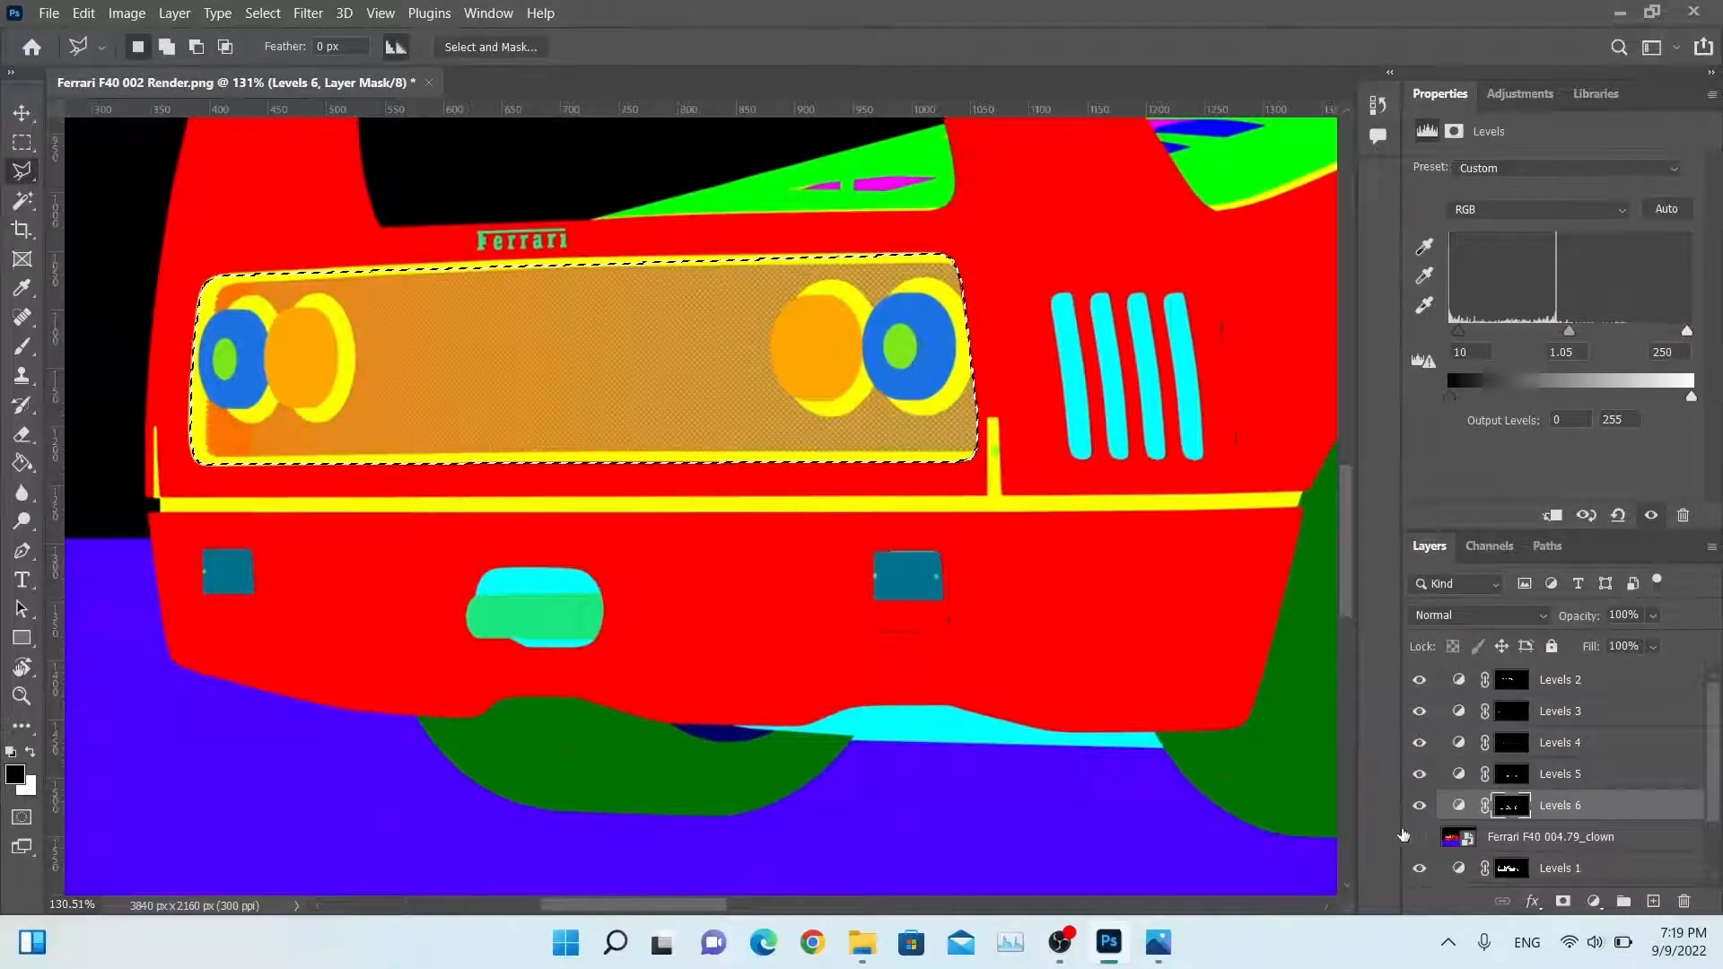
click(1419, 836)
click(88, 904)
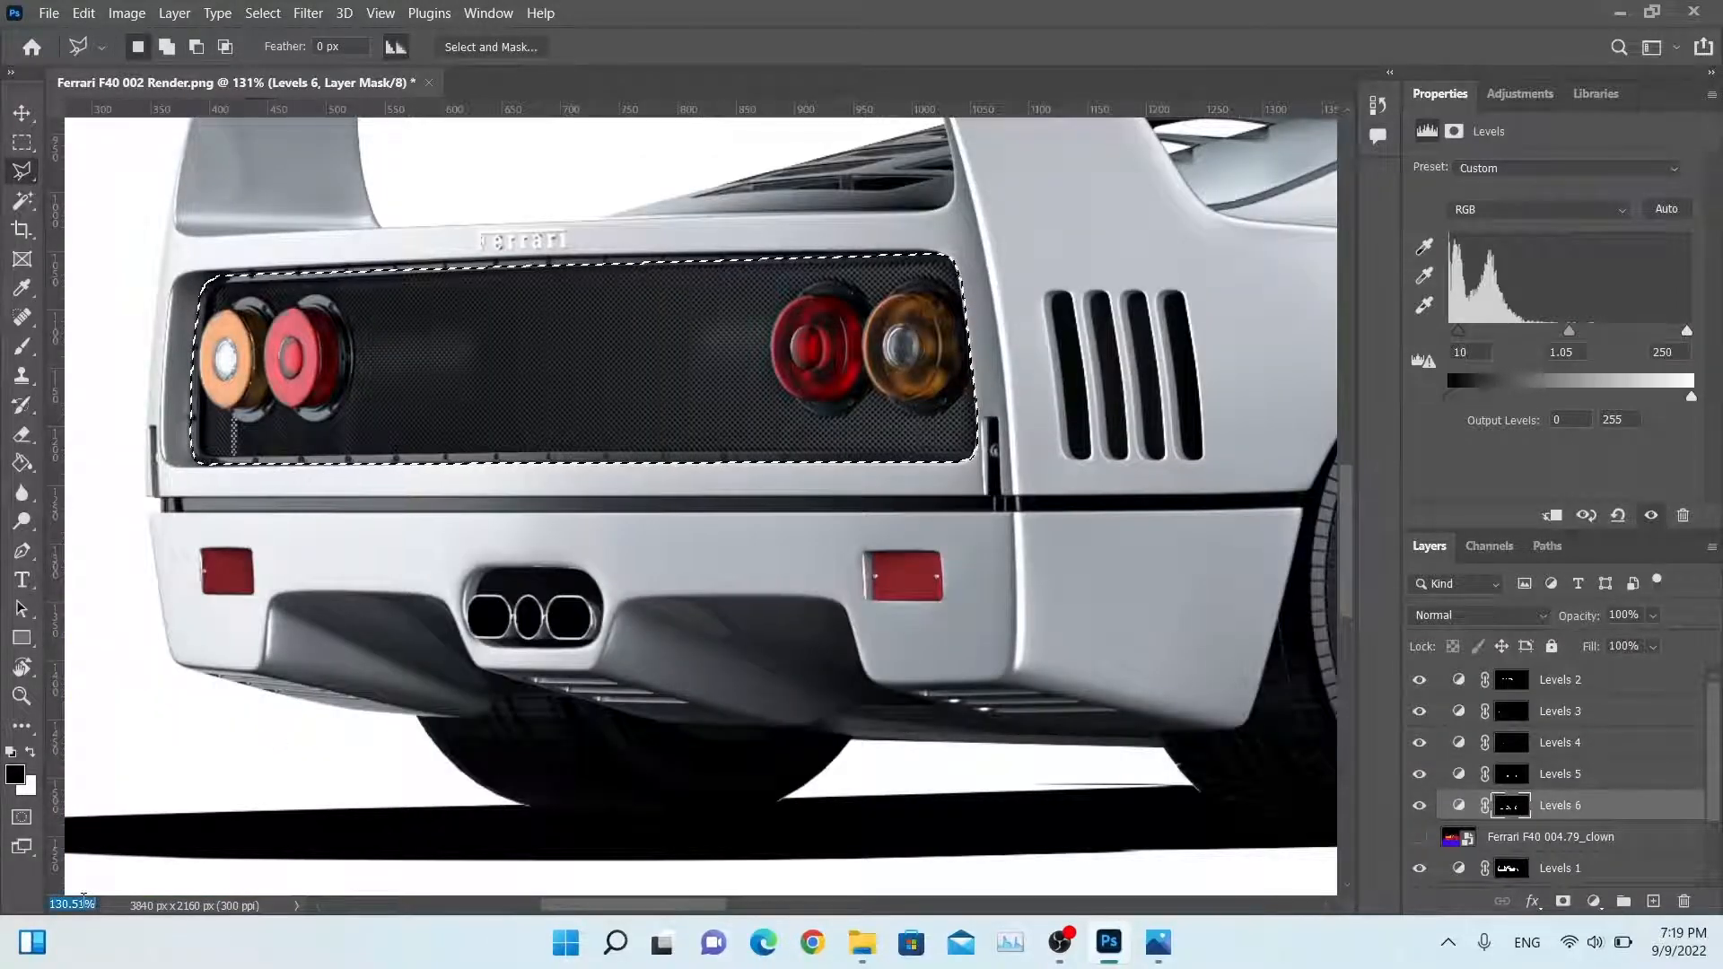
text(50)
key(Return)
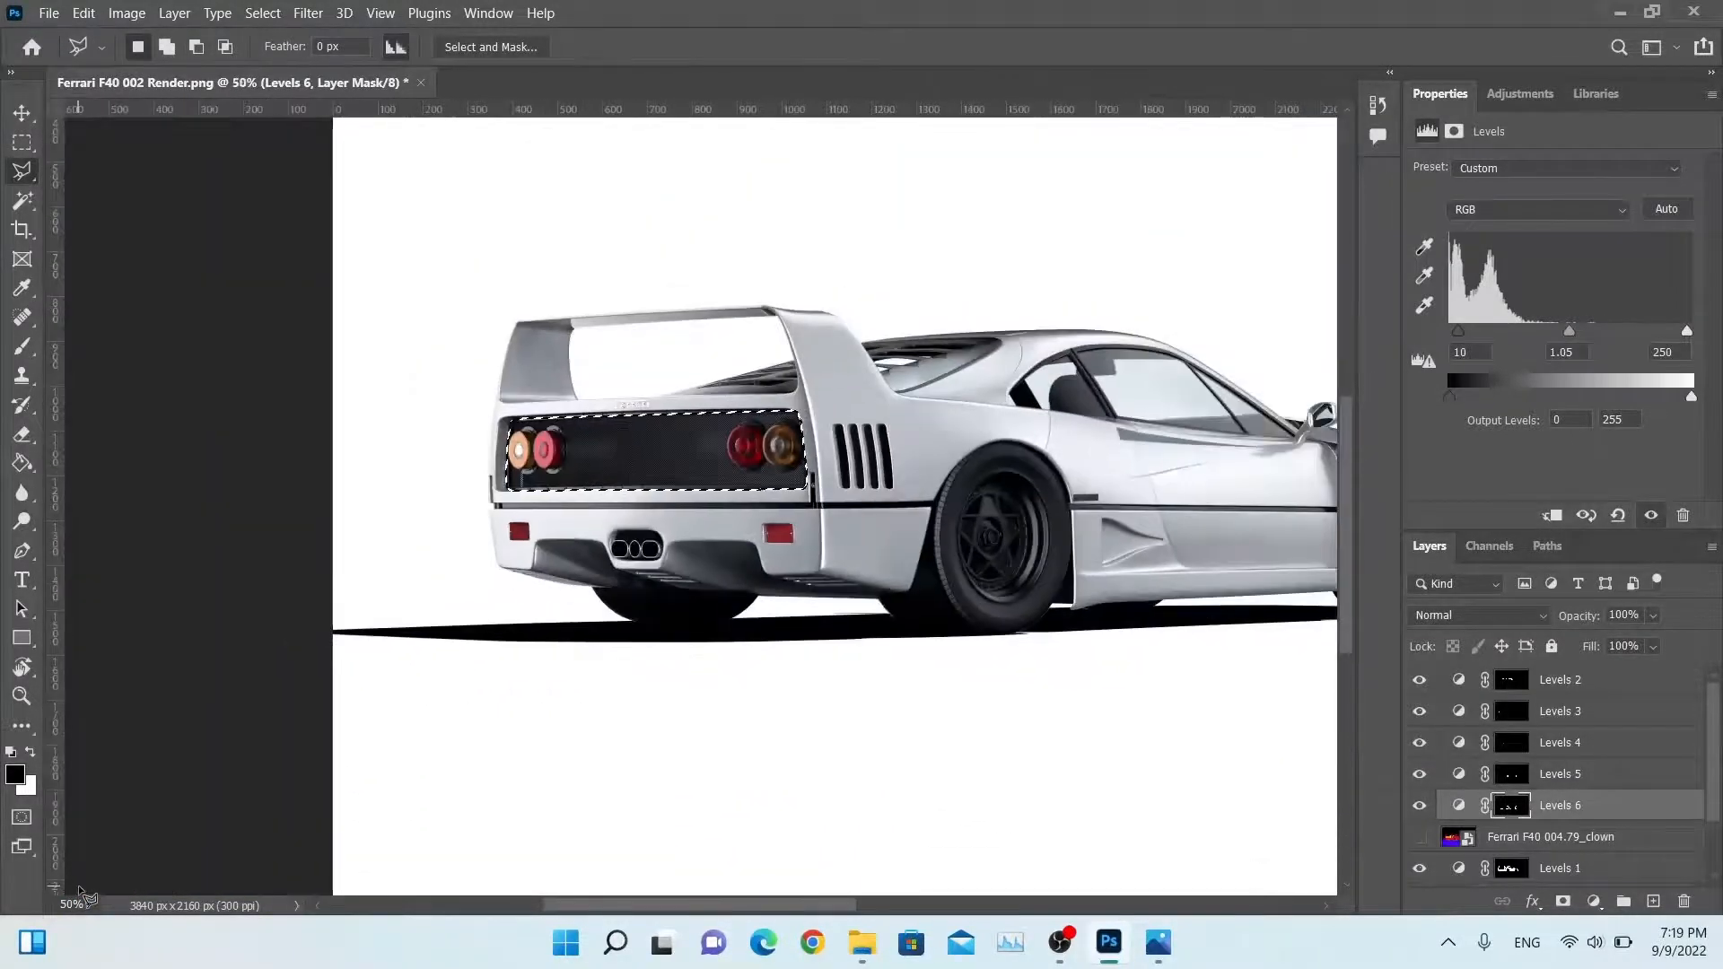
click(79, 900)
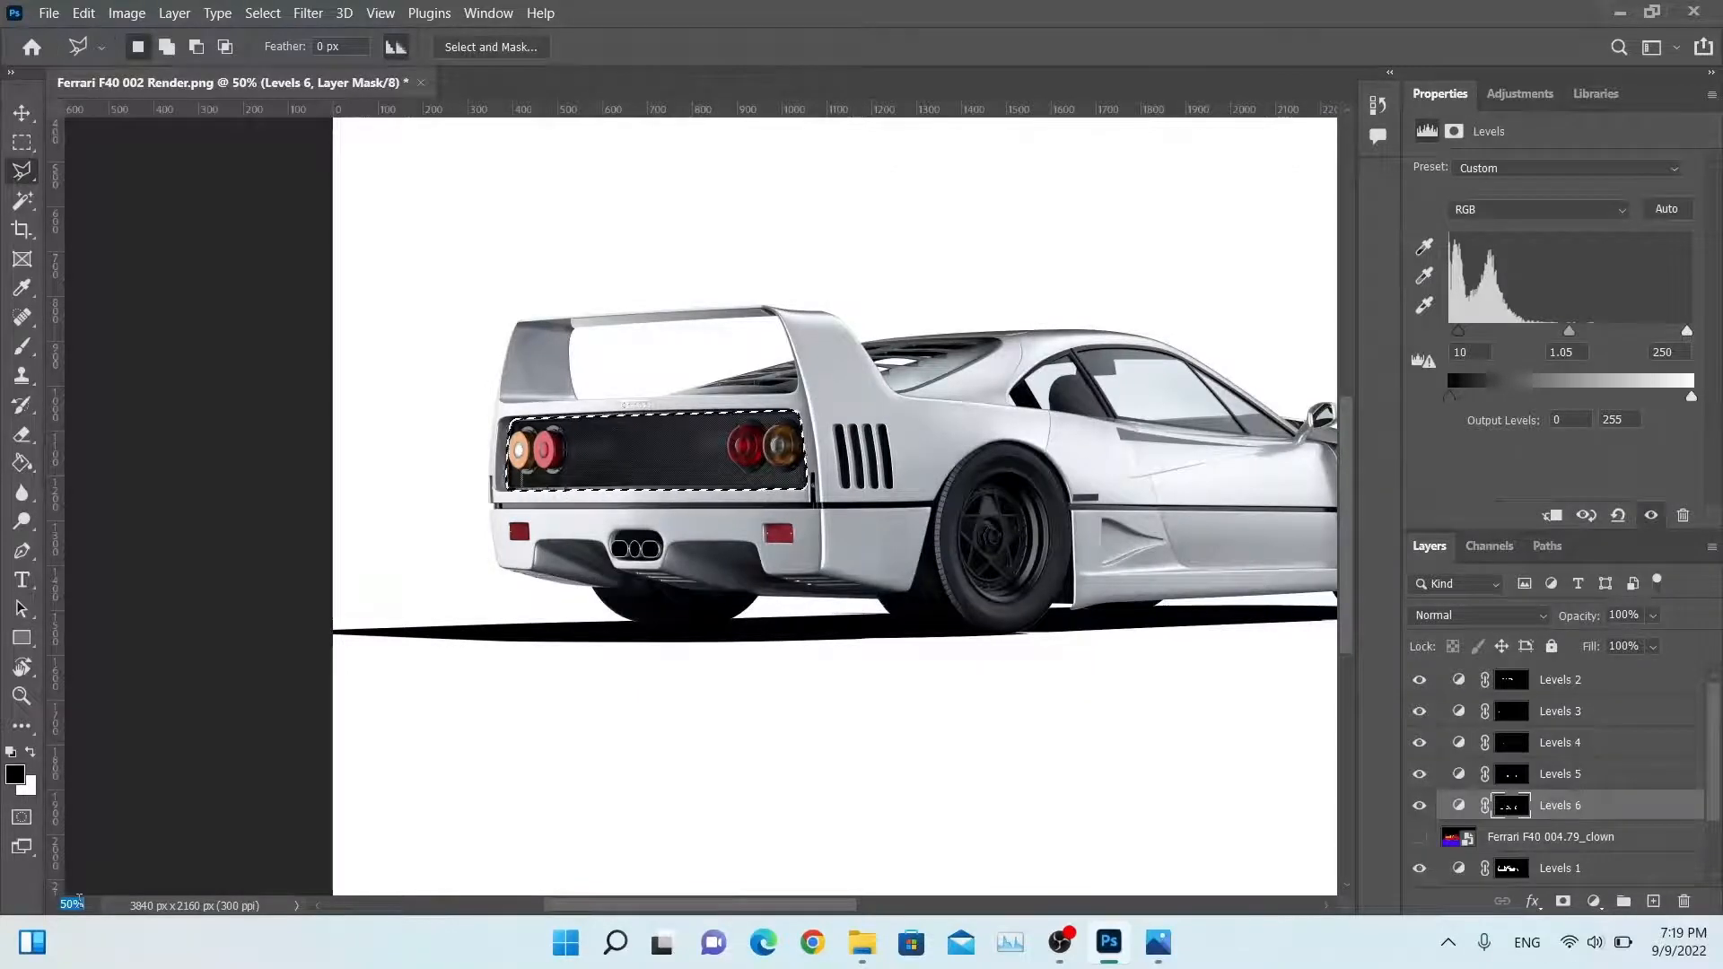
text(75)
key(Return)
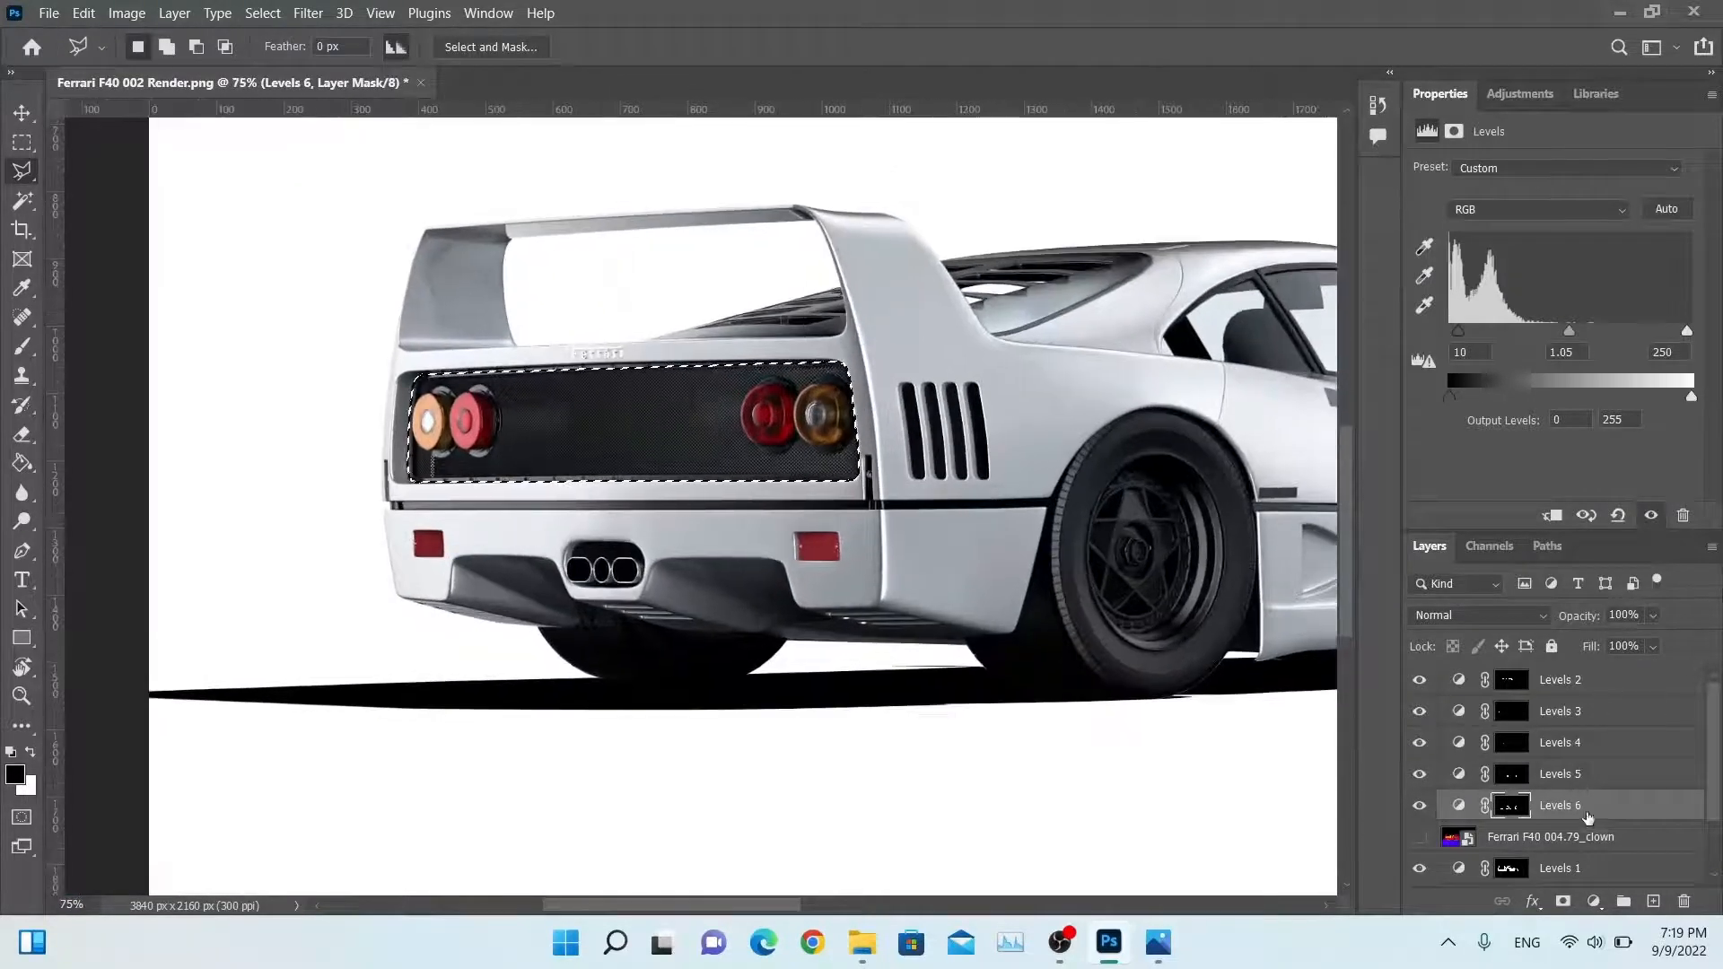
Step: Add a Levels adjustment for the selected rear taillight panel with midtones at 0.95
click(1594, 901)
click(1602, 597)
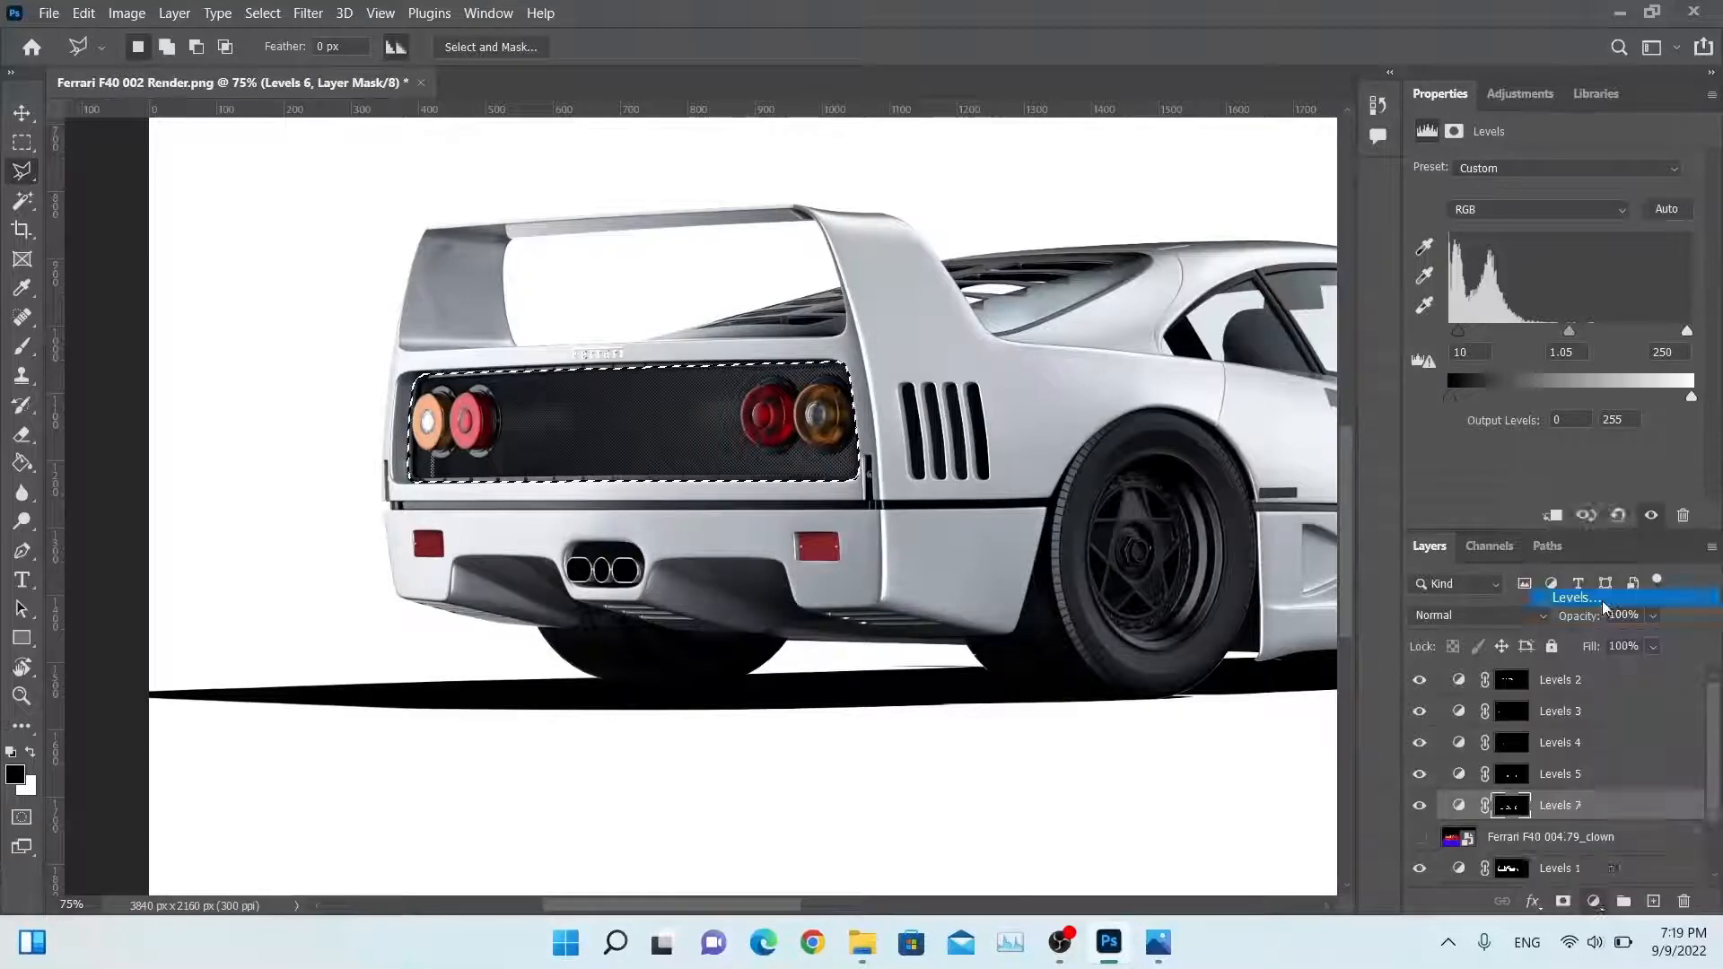
mouse_move(1568, 330)
mouse_down()
mouse_move(1515, 331)
mouse_move(1596, 341)
mouse_move(1574, 351)
mouse_up()
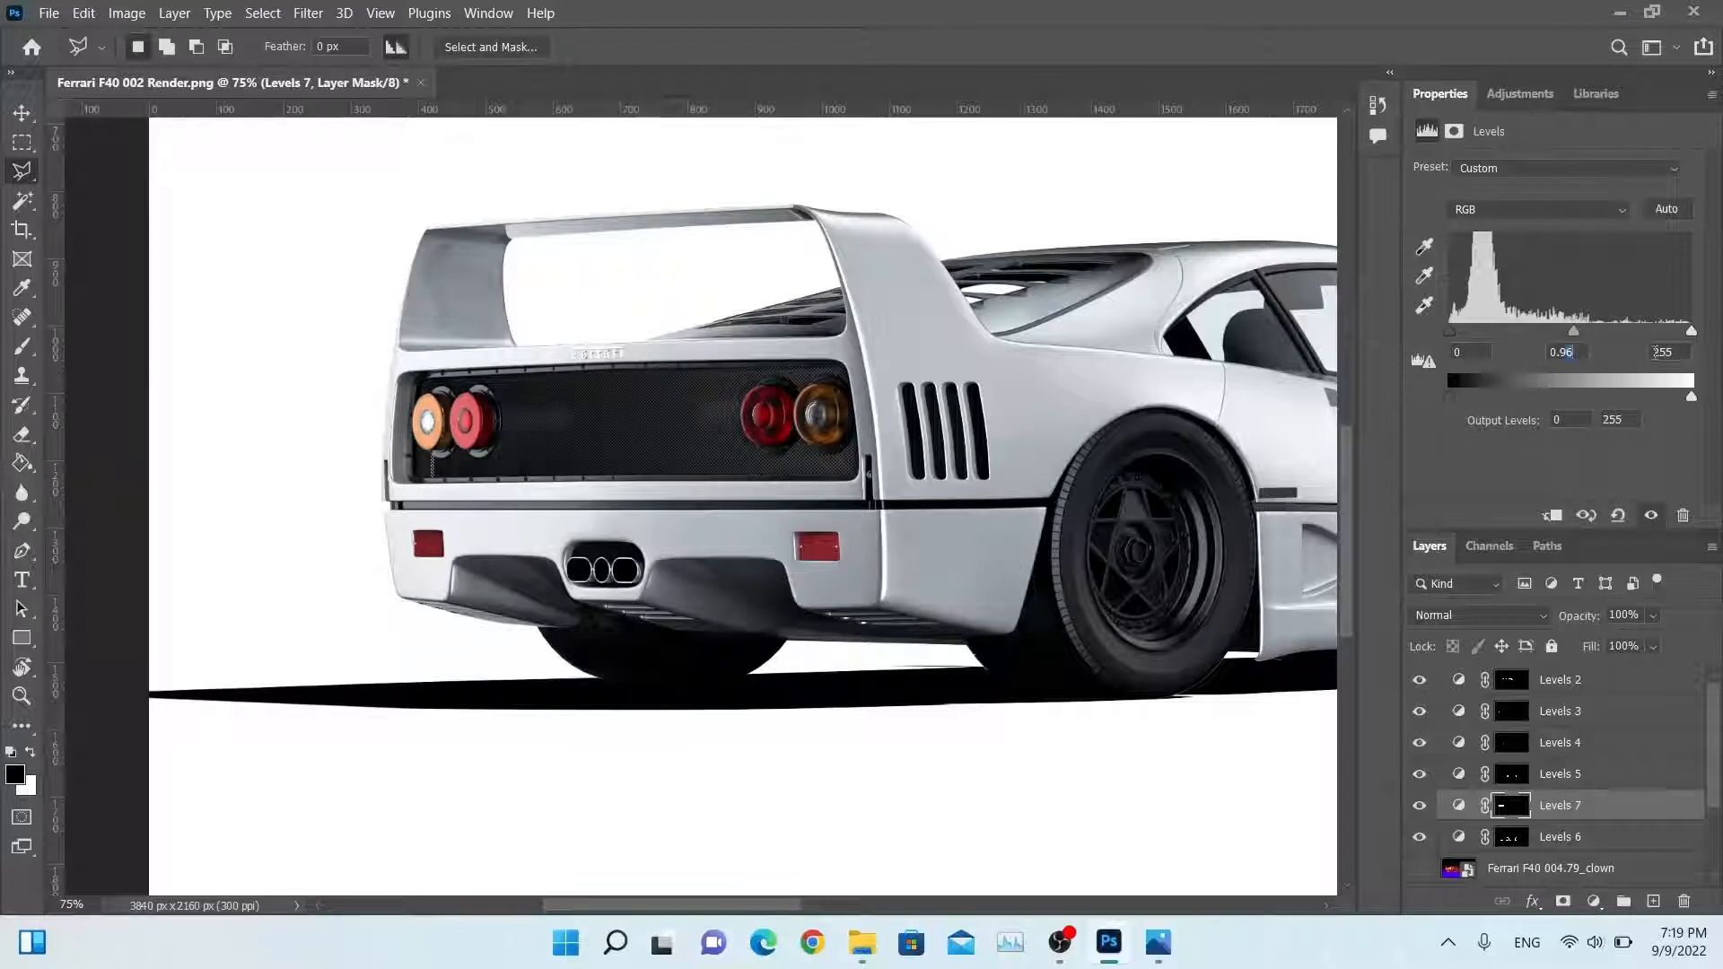
text(5)
Step: Set the rear taillight panel's Levels black input to 4 and white input to 250
click(1456, 331)
click(1462, 350)
text(4)
mouse_move(1690, 332)
mouse_down()
mouse_move(1655, 342)
mouse_move(1683, 348)
mouse_up()
Step: Examine the graded bodywork along the car's side and view the whole car at 50% zoom
drag(1023, 429, 603, 437)
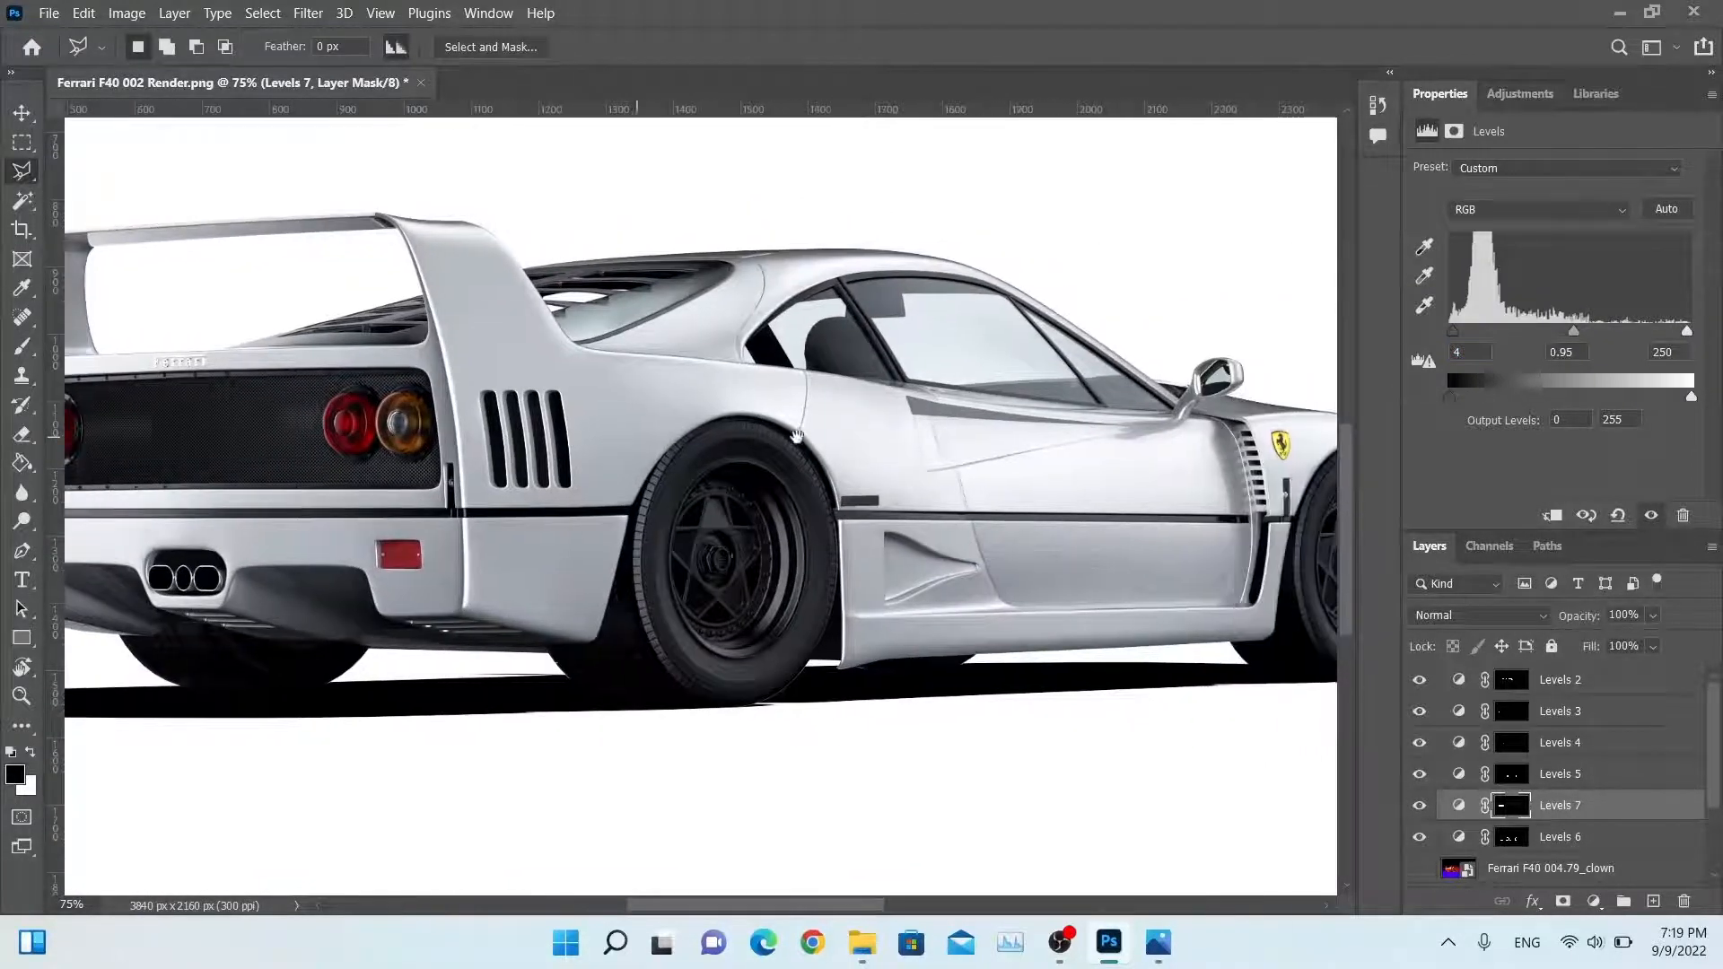
mouse_move(859, 432)
mouse_down()
mouse_move(639, 425)
mouse_move(737, 425)
mouse_up()
alt+scroll(738, 434, down, 2)
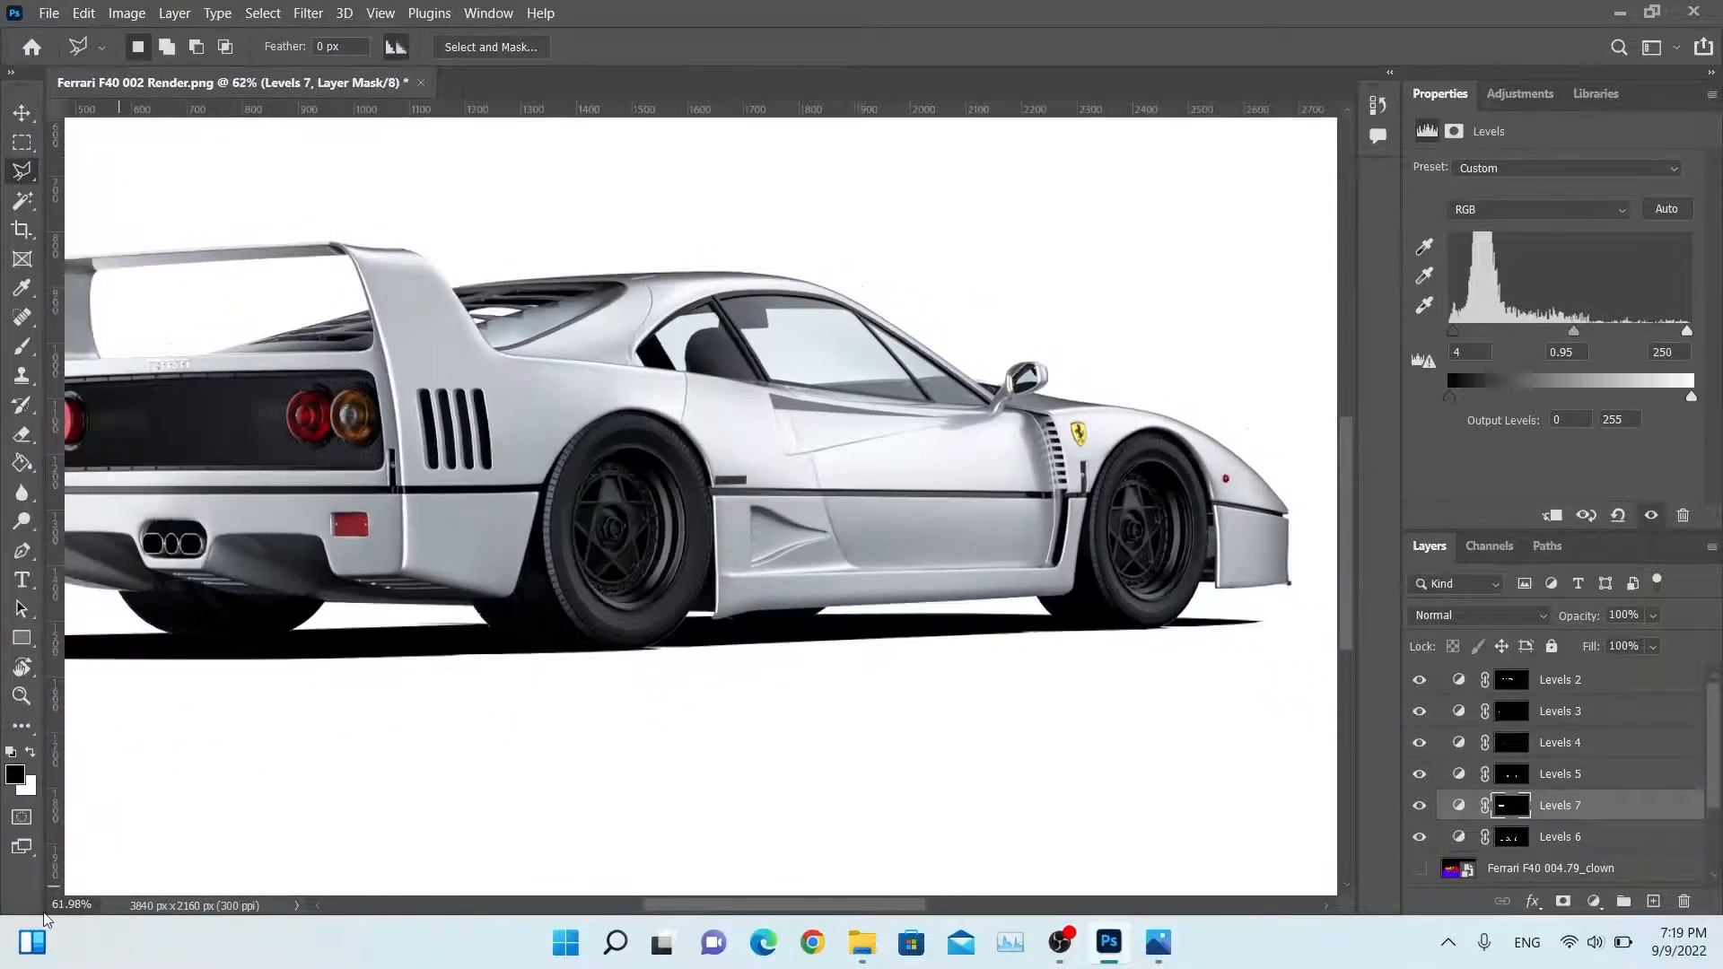
click(56, 903)
text(50)
key(Return)
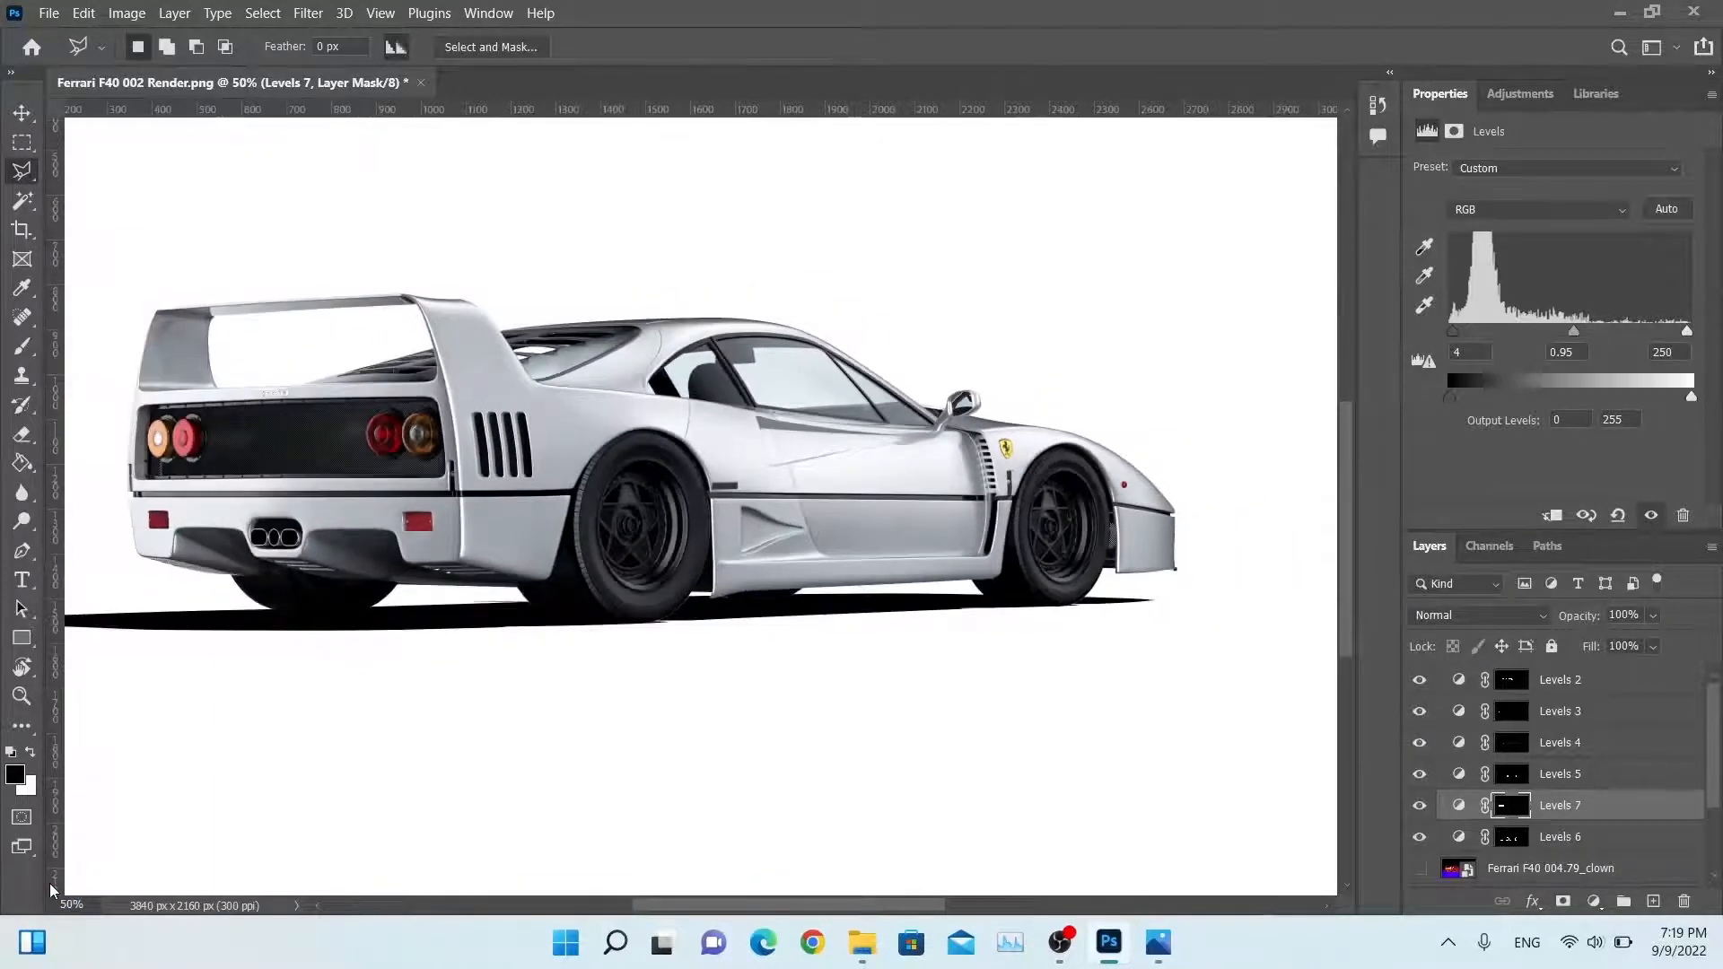
drag(1072, 381, 1121, 420)
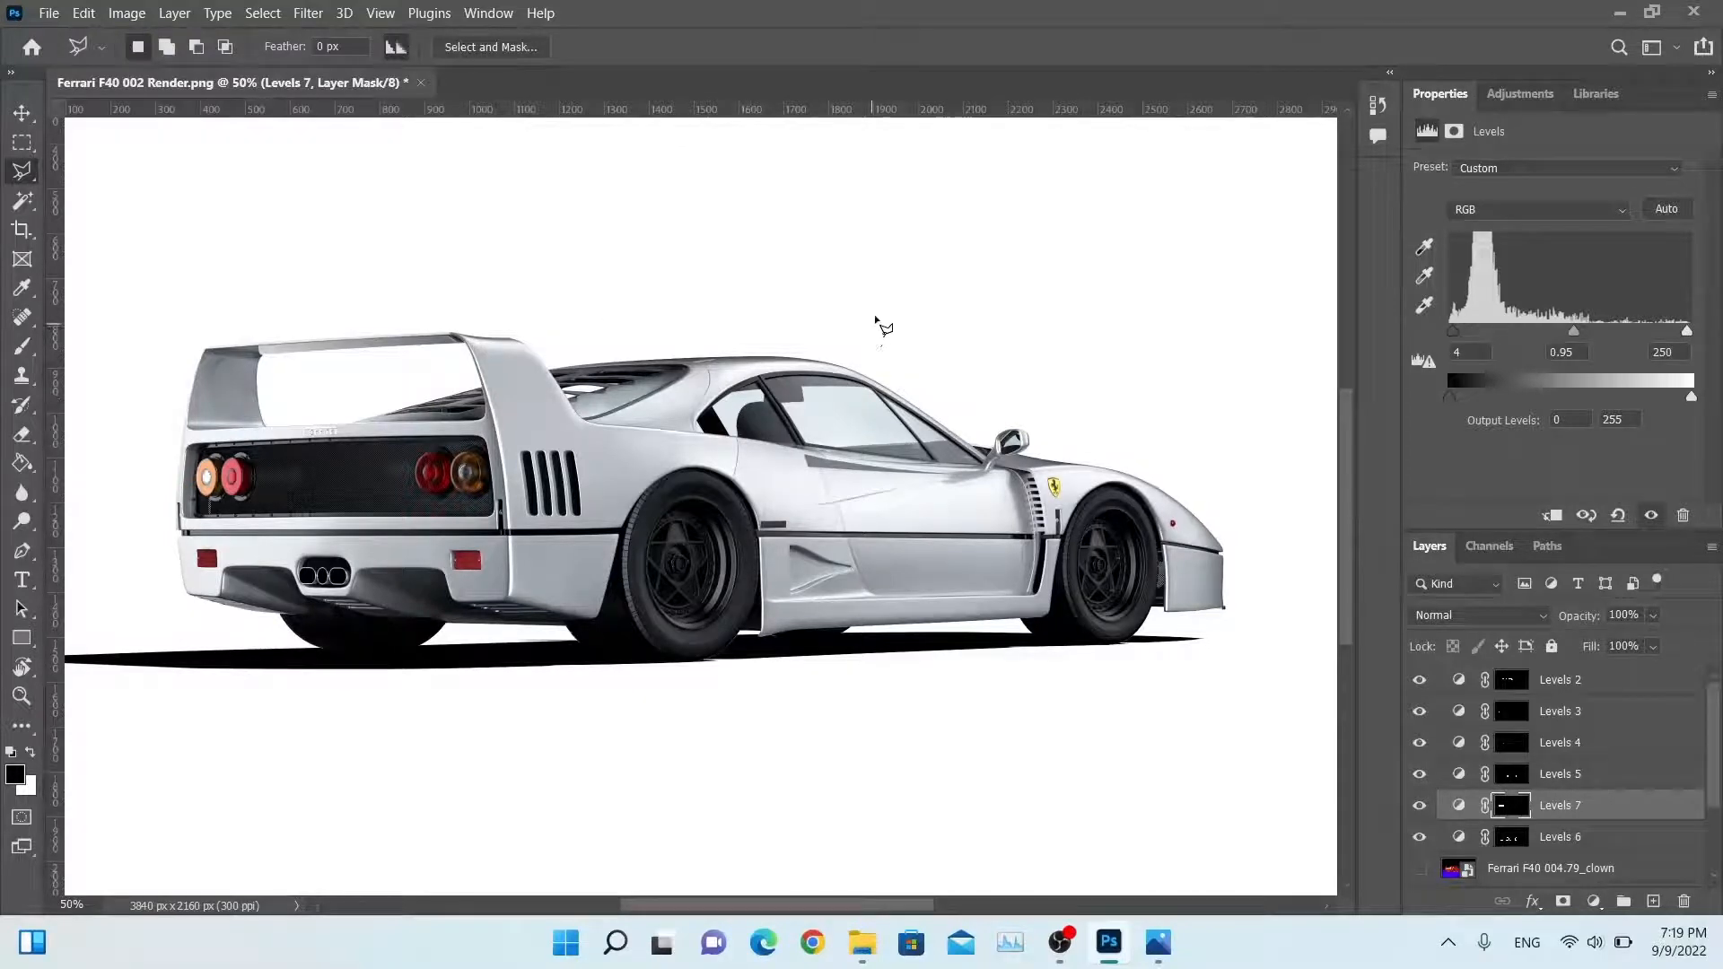
Step: Export the composite as a PNG named Final Render 007 in the Renders folder
click(51, 18)
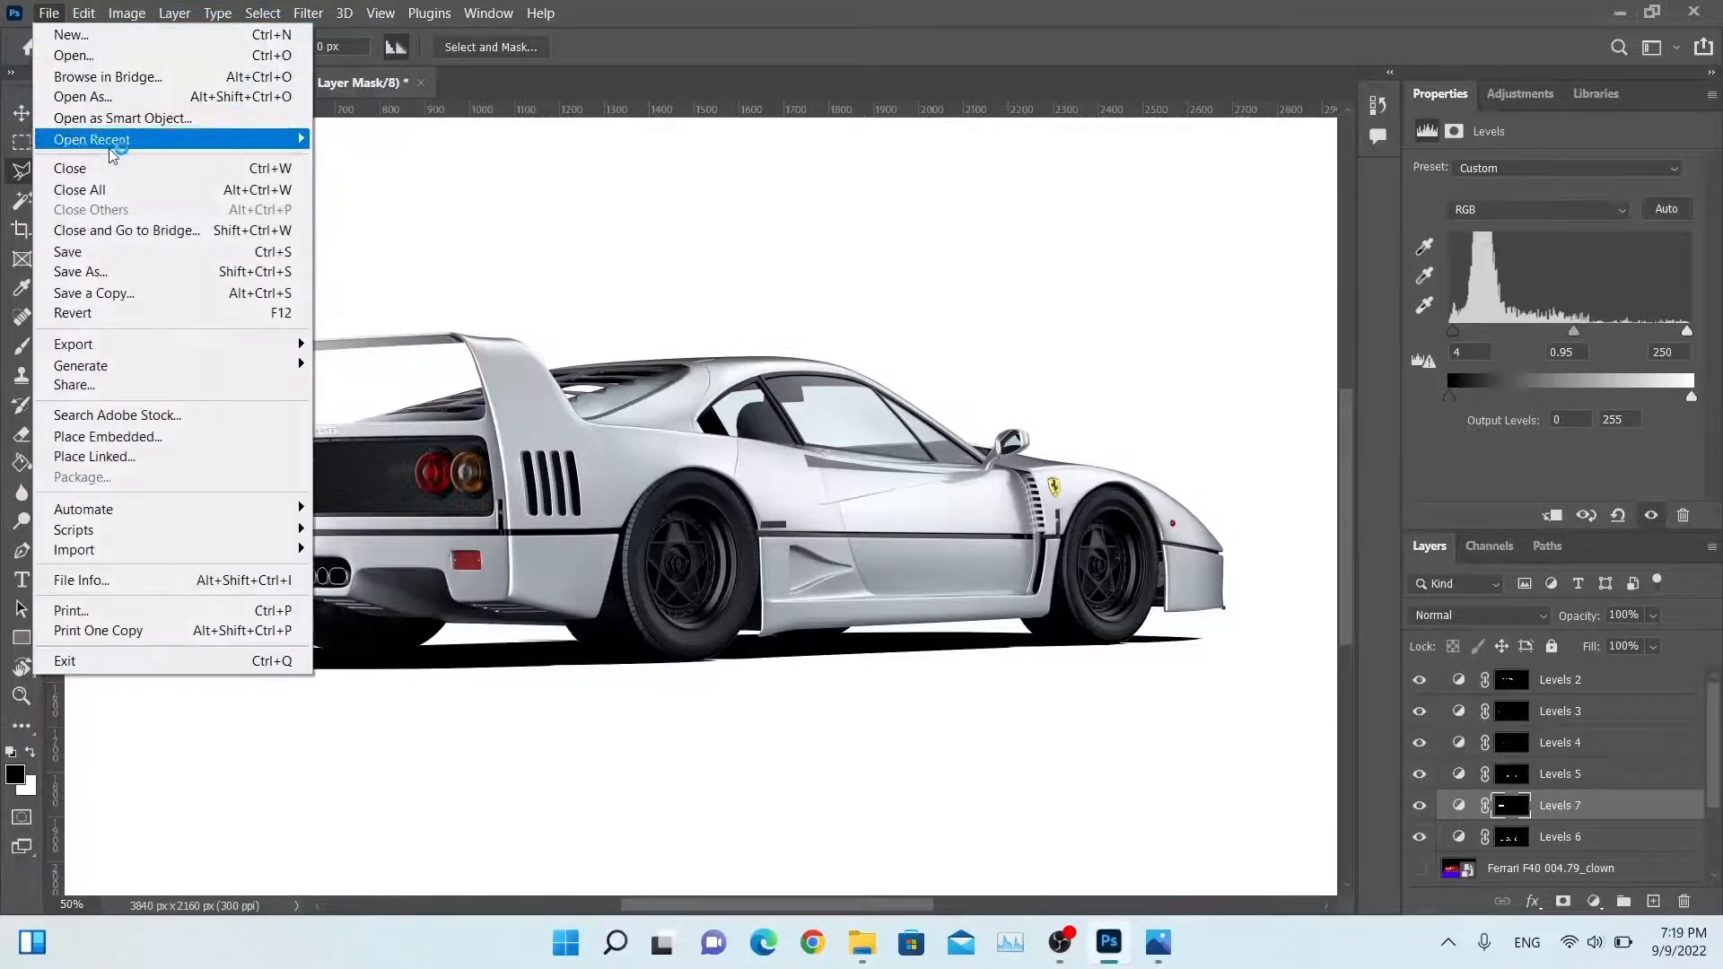
mouse_move(112, 345)
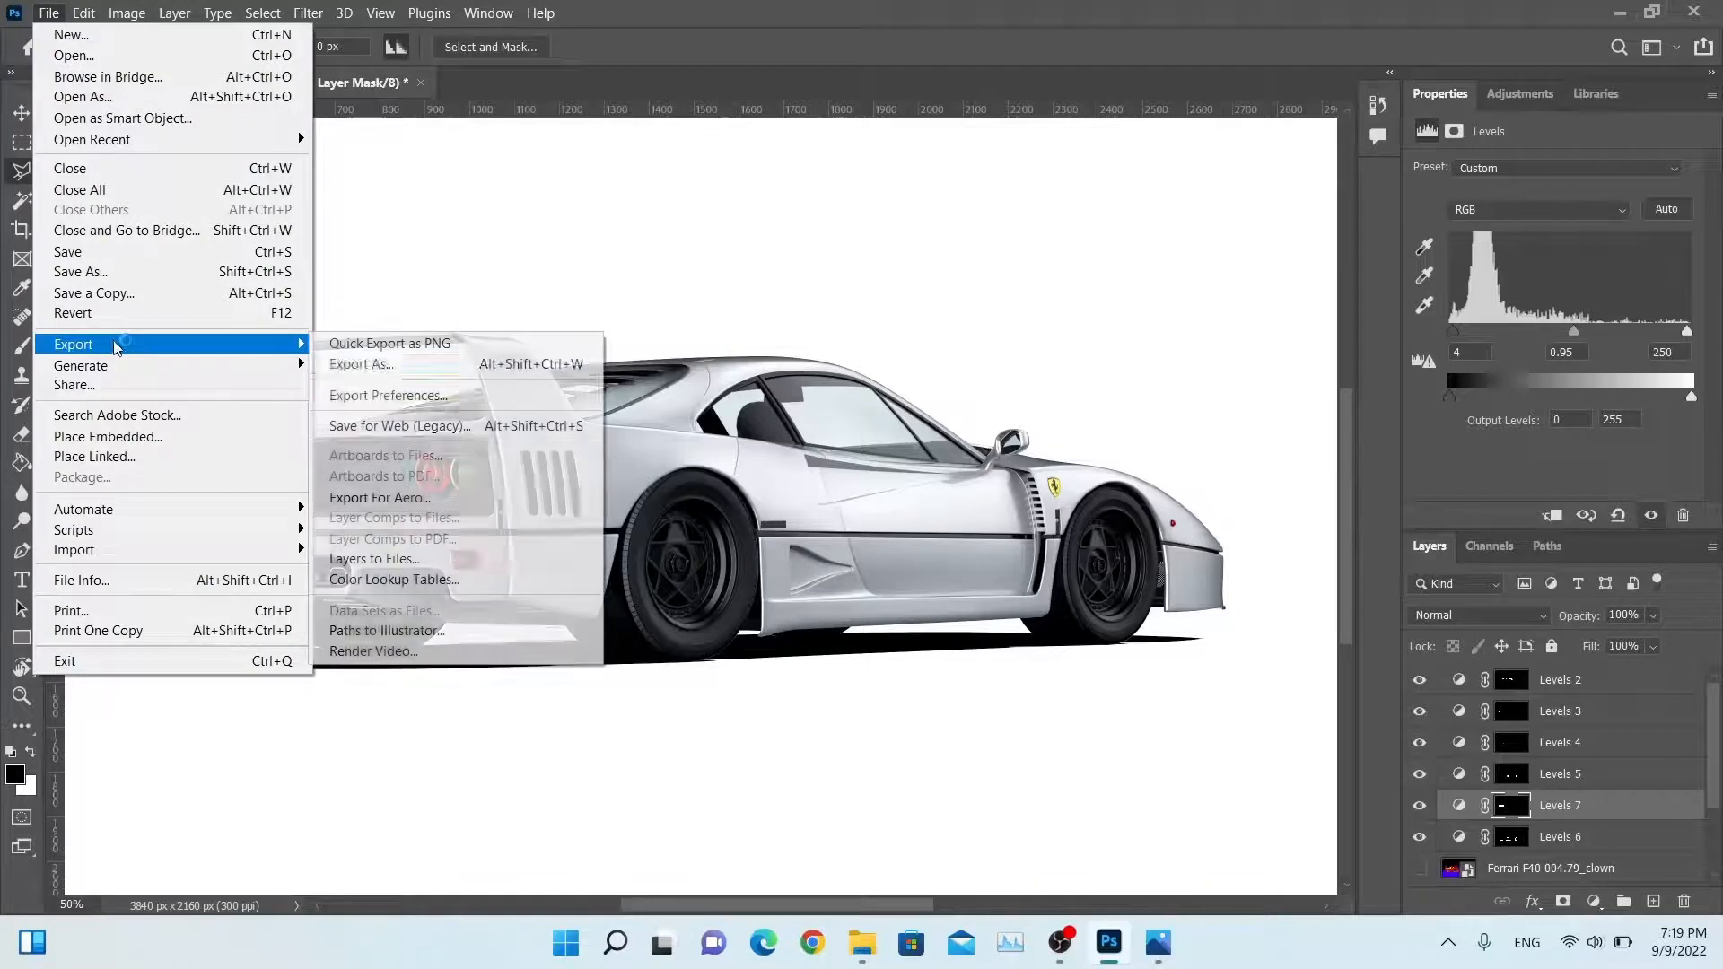
click(515, 349)
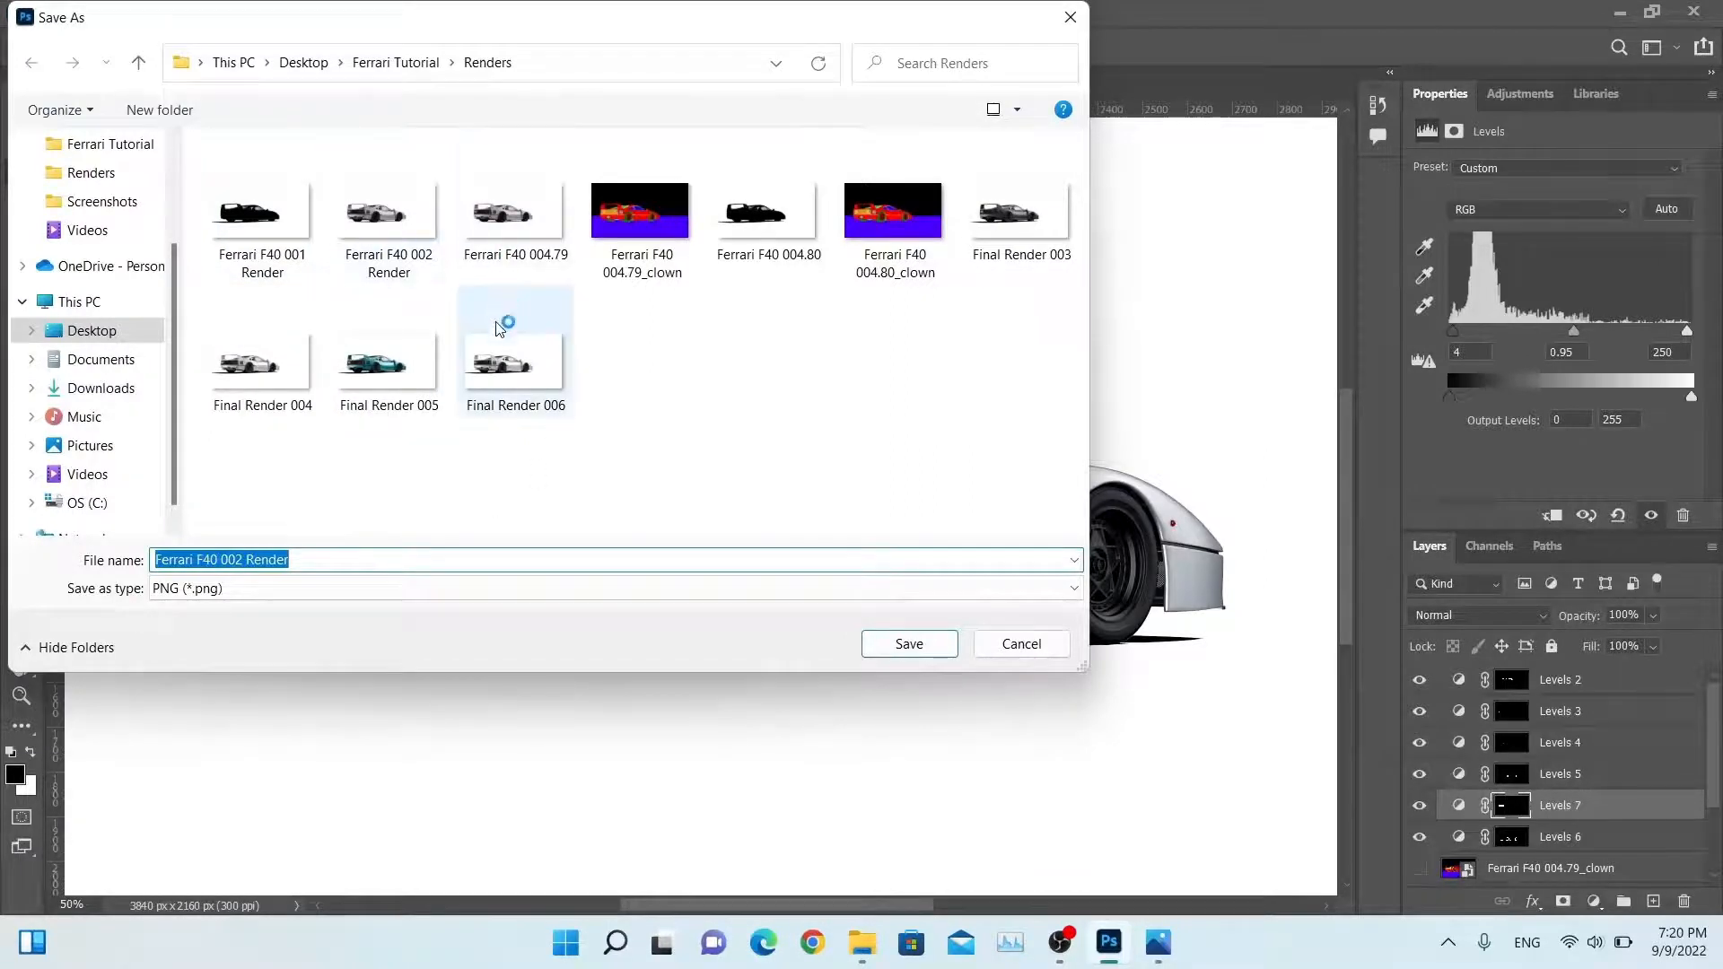
click(503, 358)
click(315, 560)
key(BackSpace)
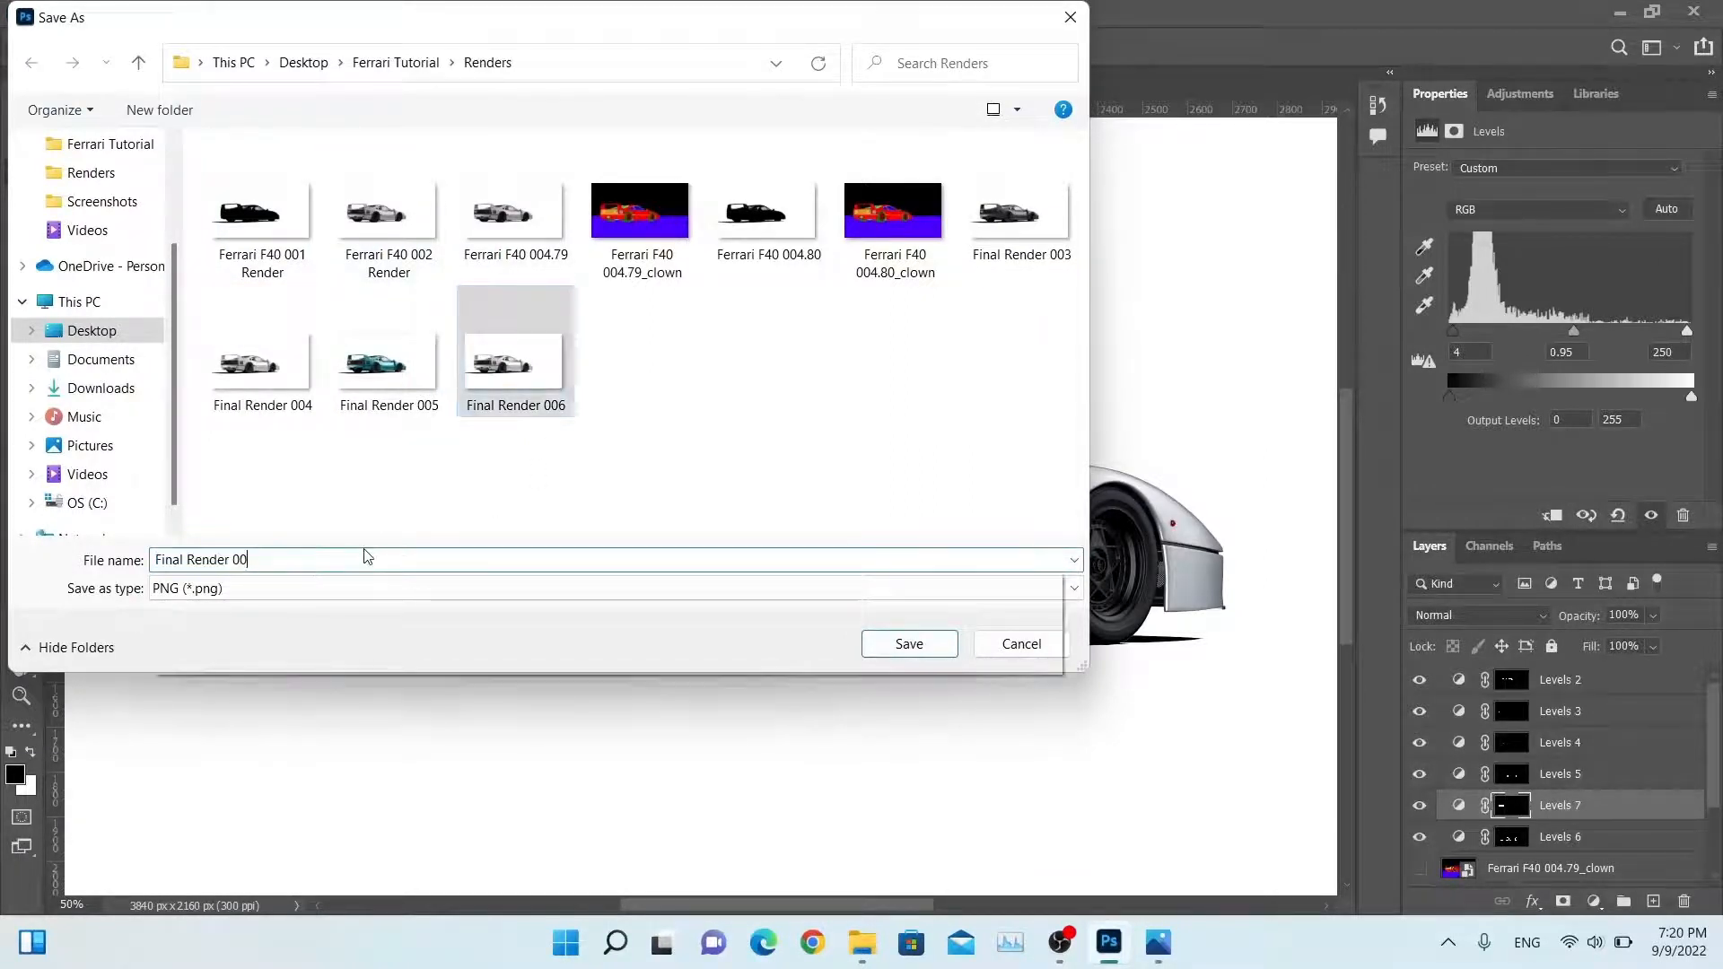
text(8)
key(BackSpace)
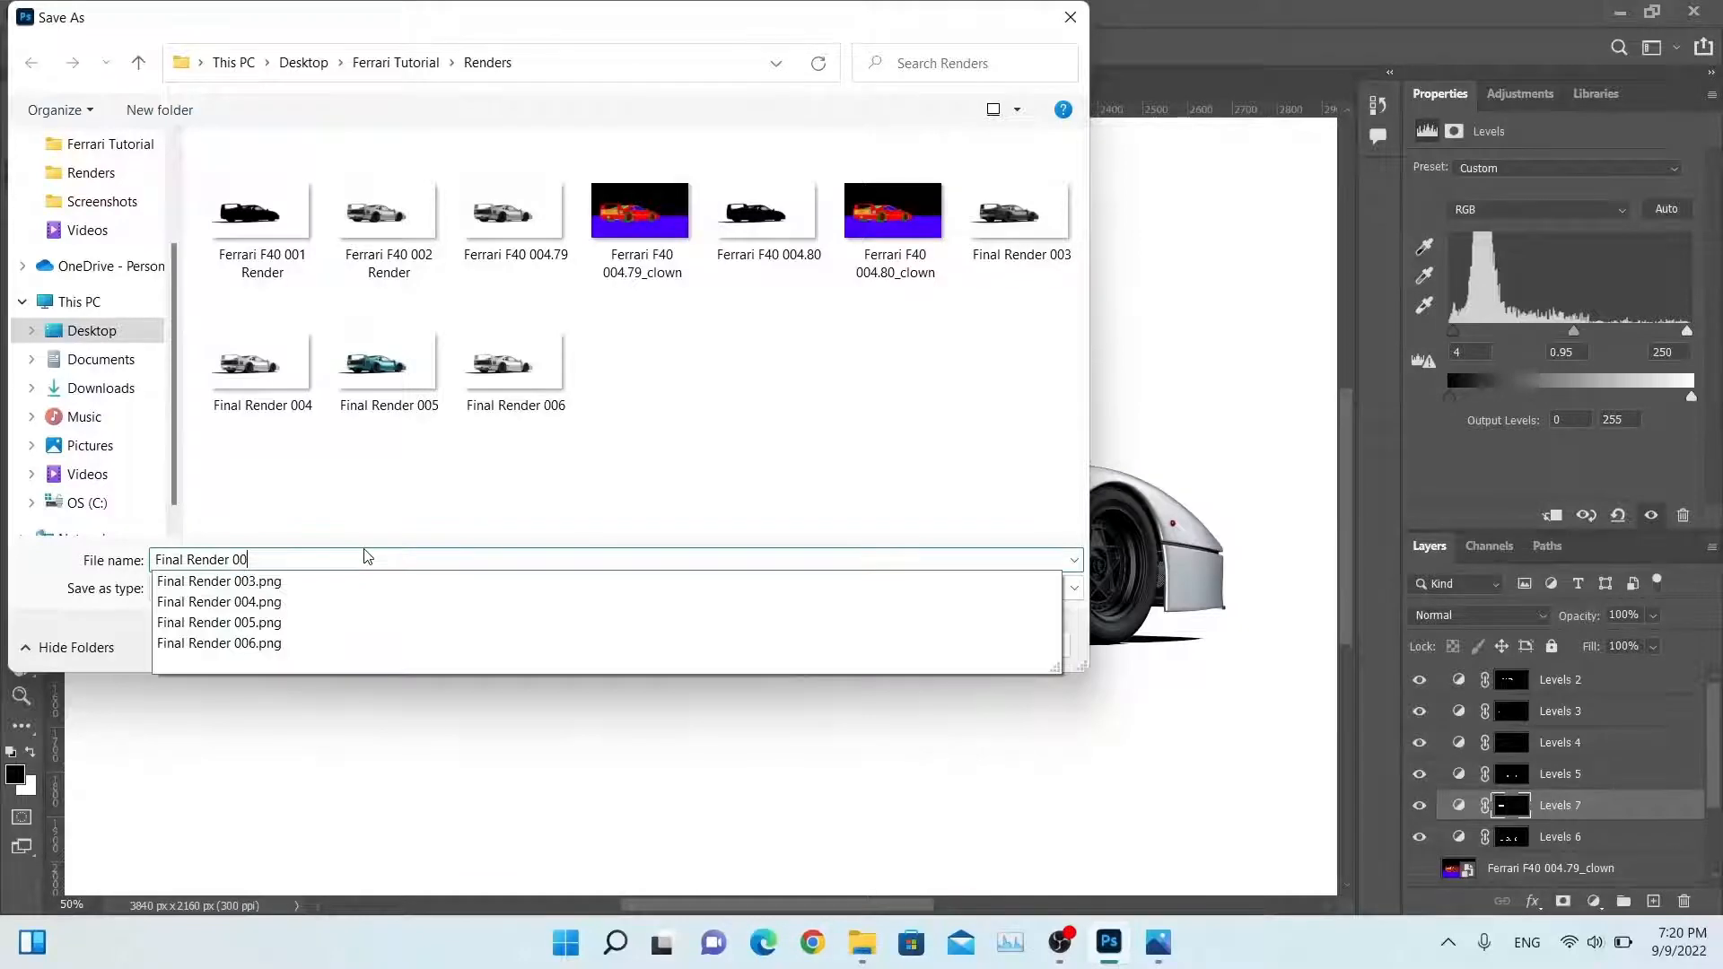
text(7)
key(Return)
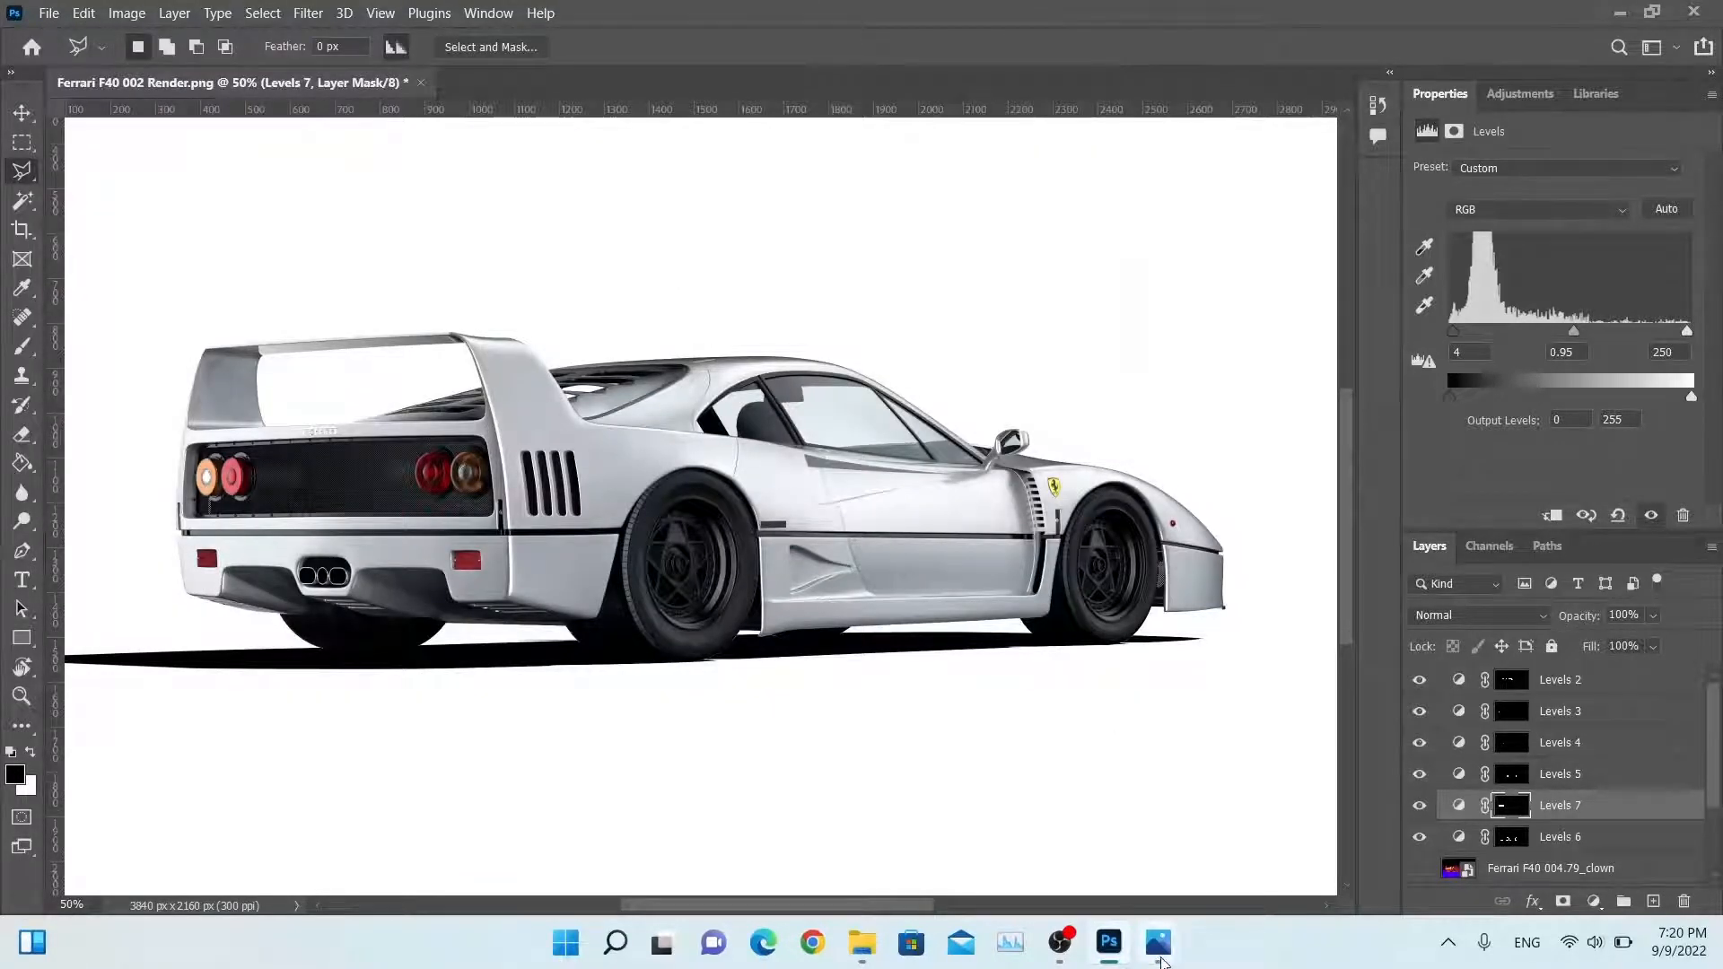
Step: Switch to Photos, examine the exported Final Render 006 image up close, and return to Photoshop
mouse_move(1161, 960)
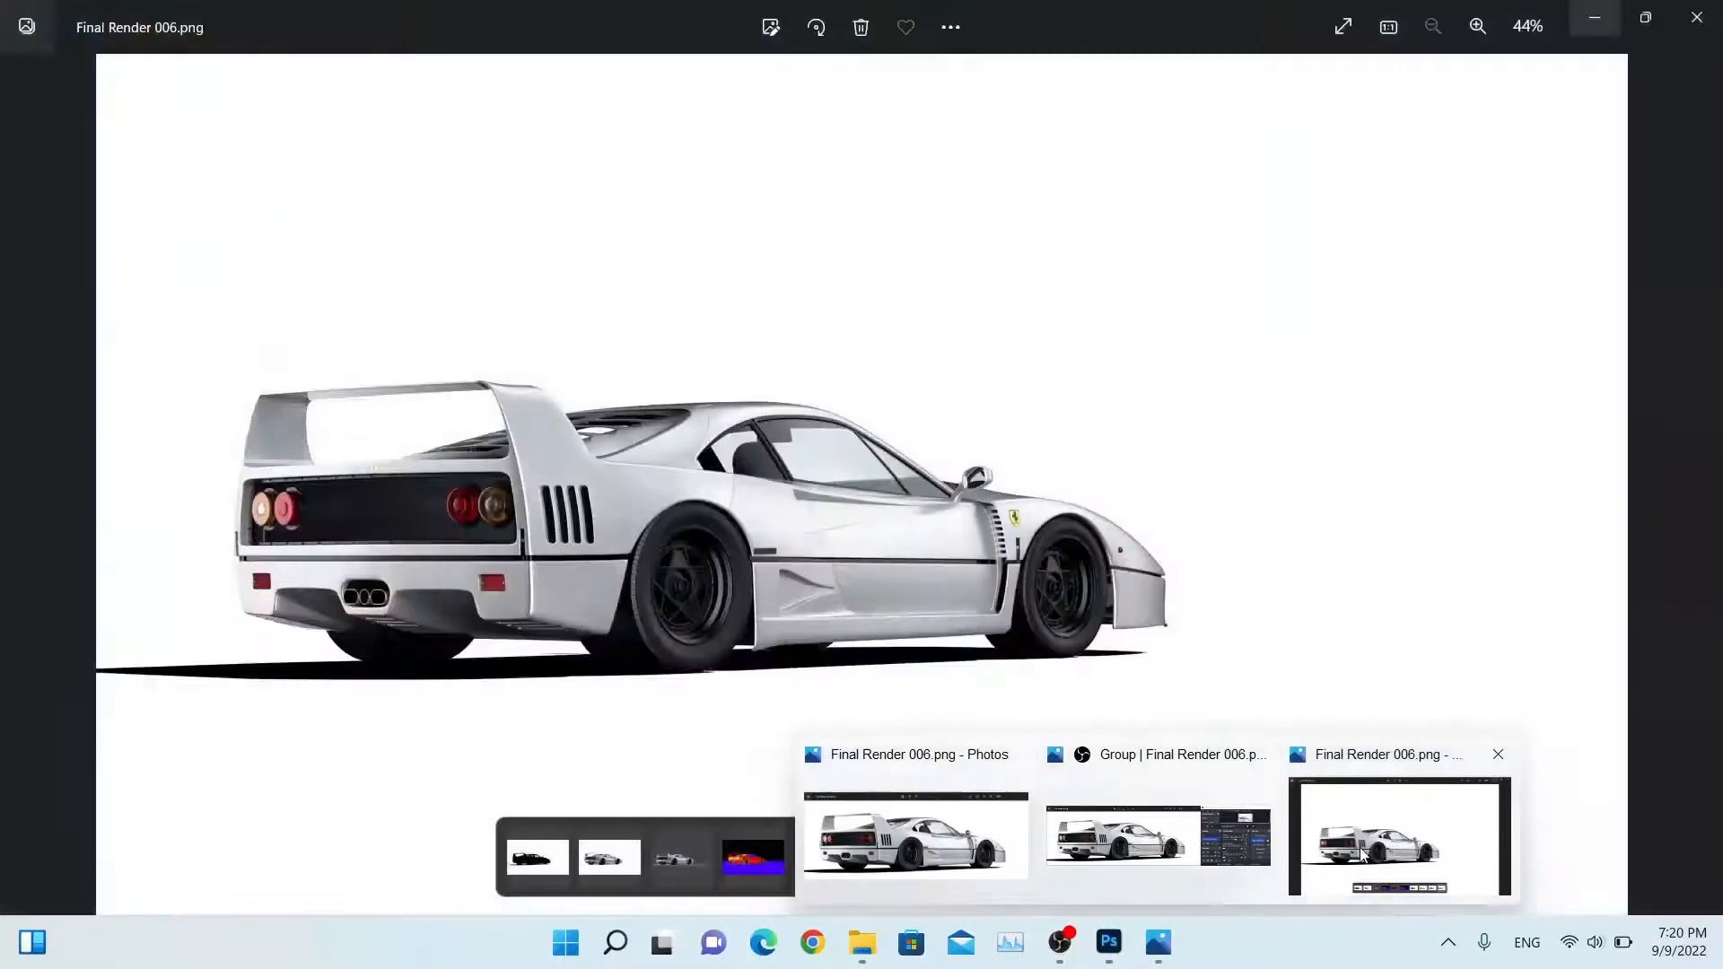
click(1361, 855)
scroll(920, 637, up, 3)
drag(900, 586, 1366, 571)
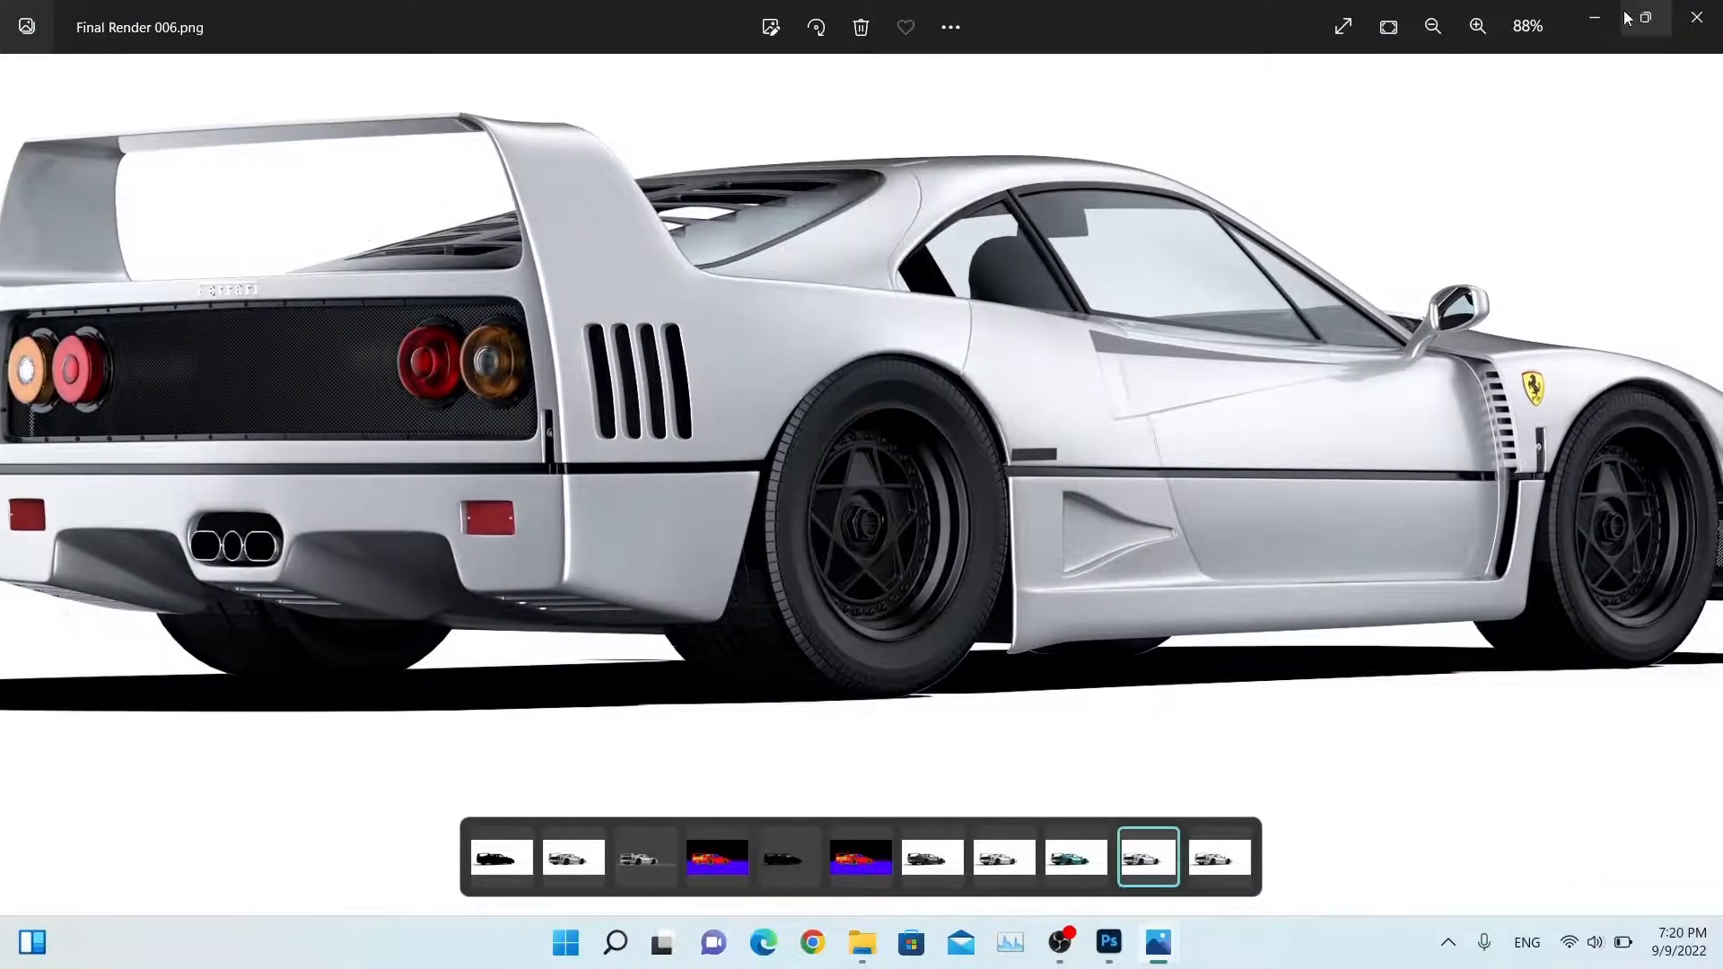
click(1645, 18)
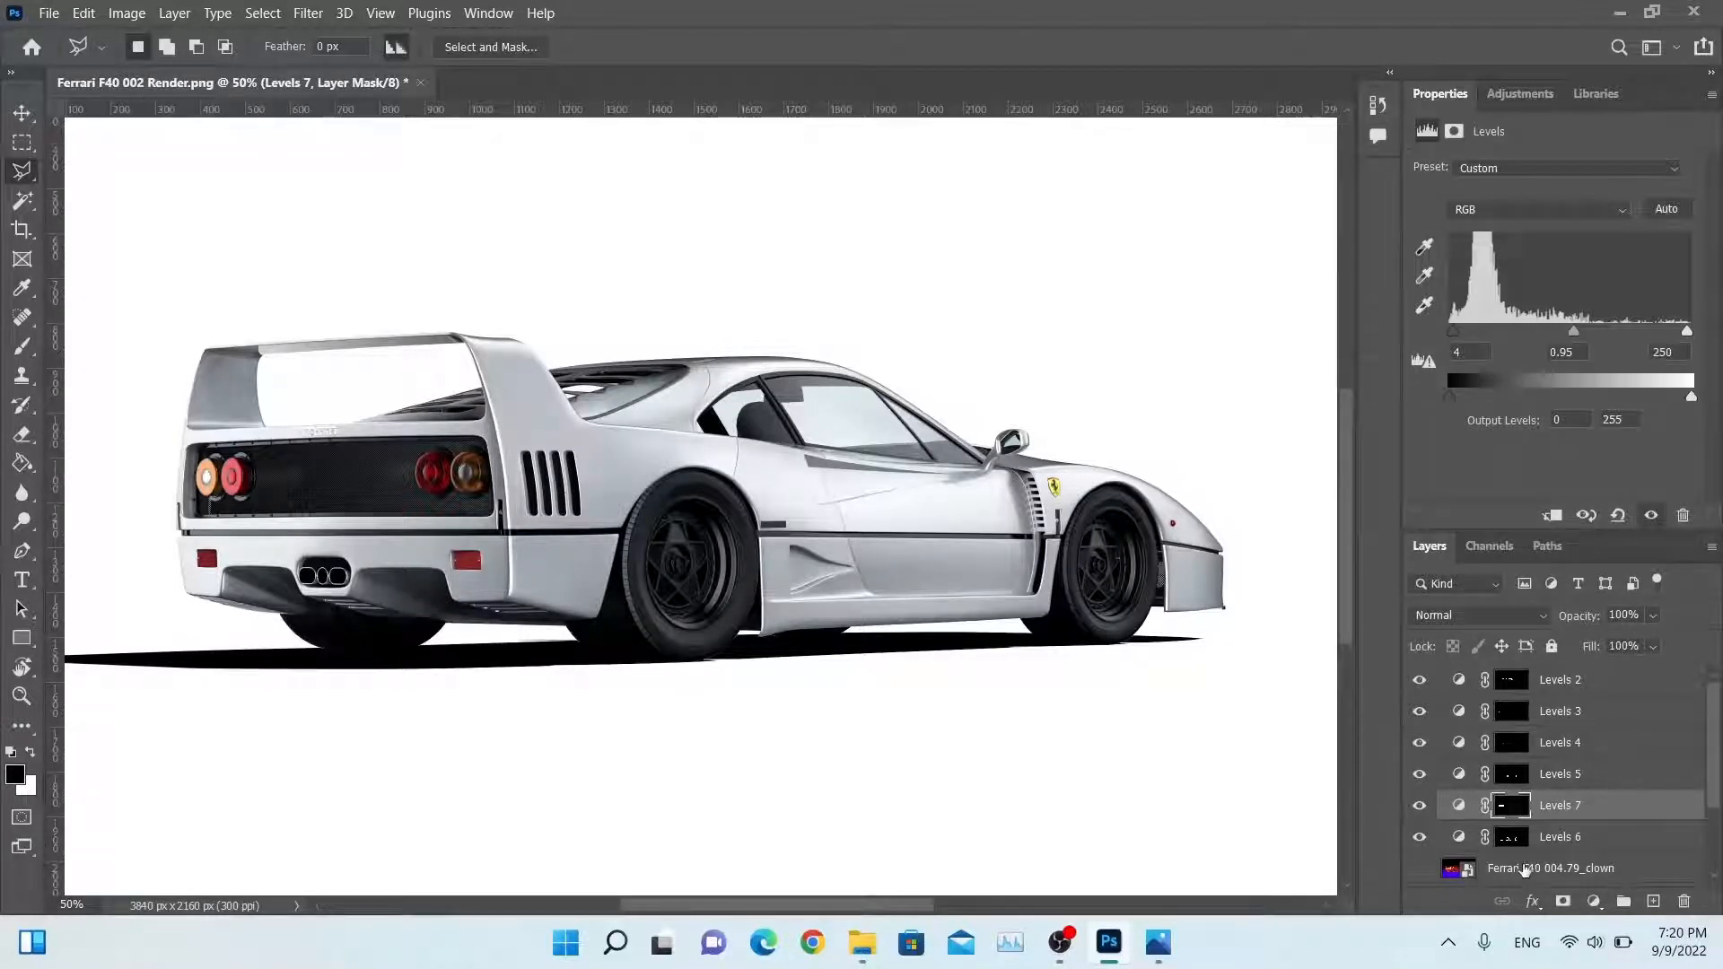
Step: Select the upper and lower body panels from the clown layer and add a Hue/Saturation adjustment above Levels 2
click(22, 200)
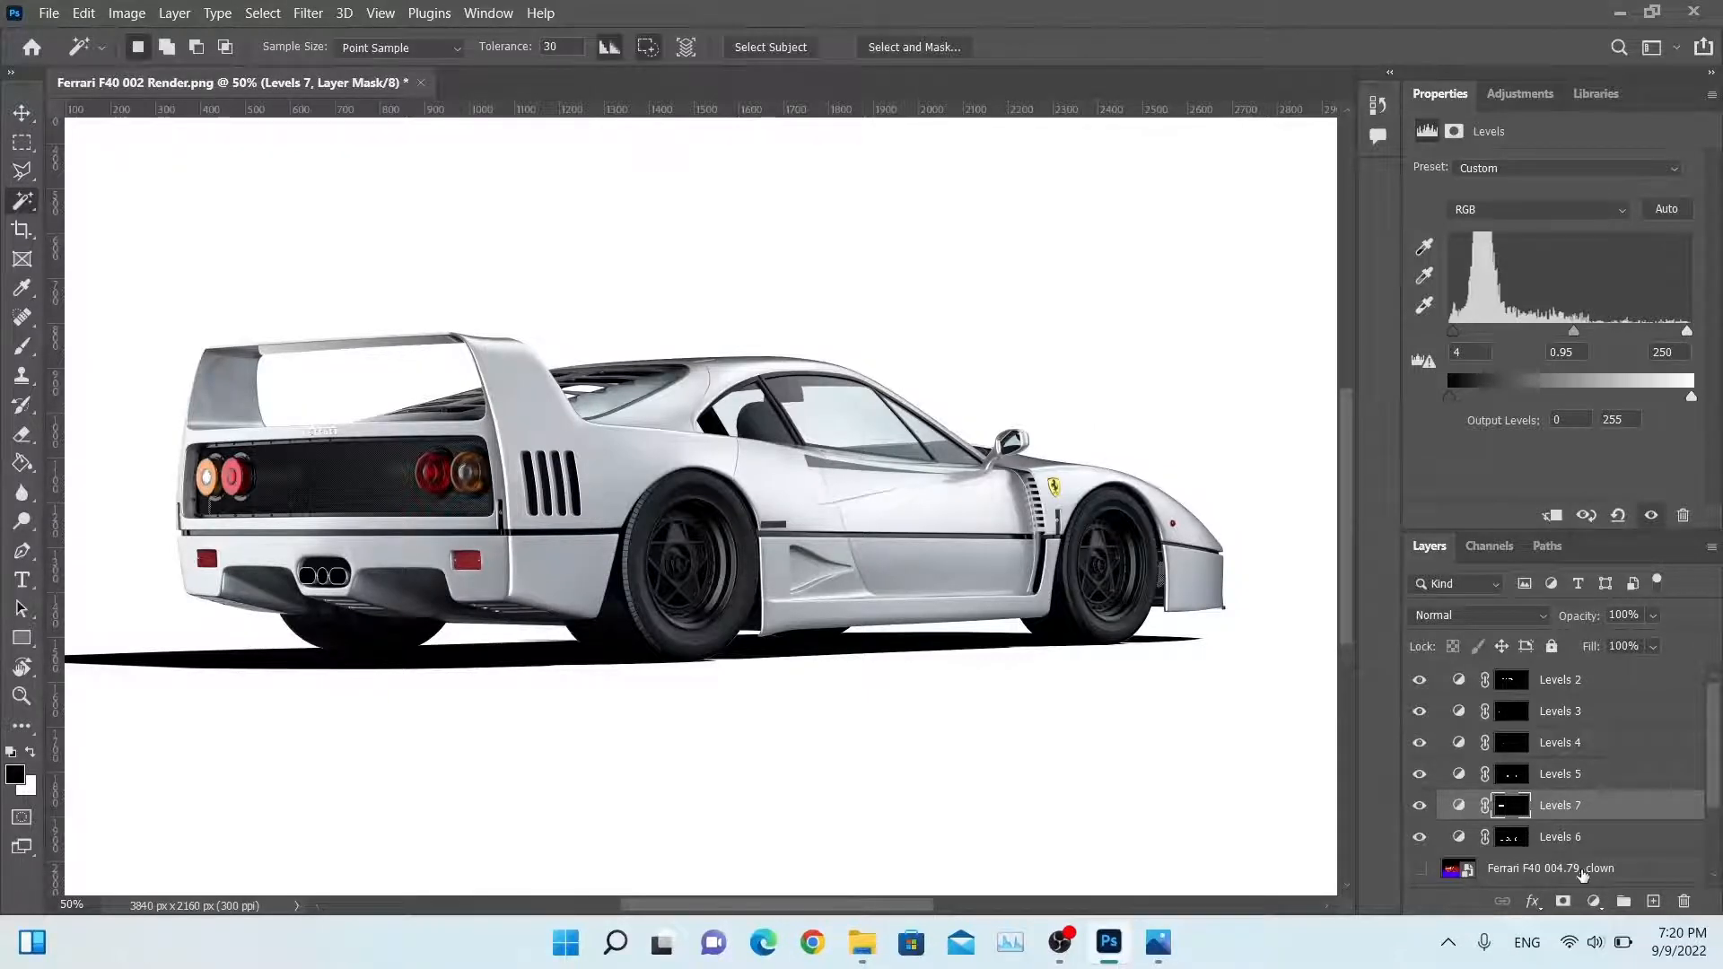
click(1581, 870)
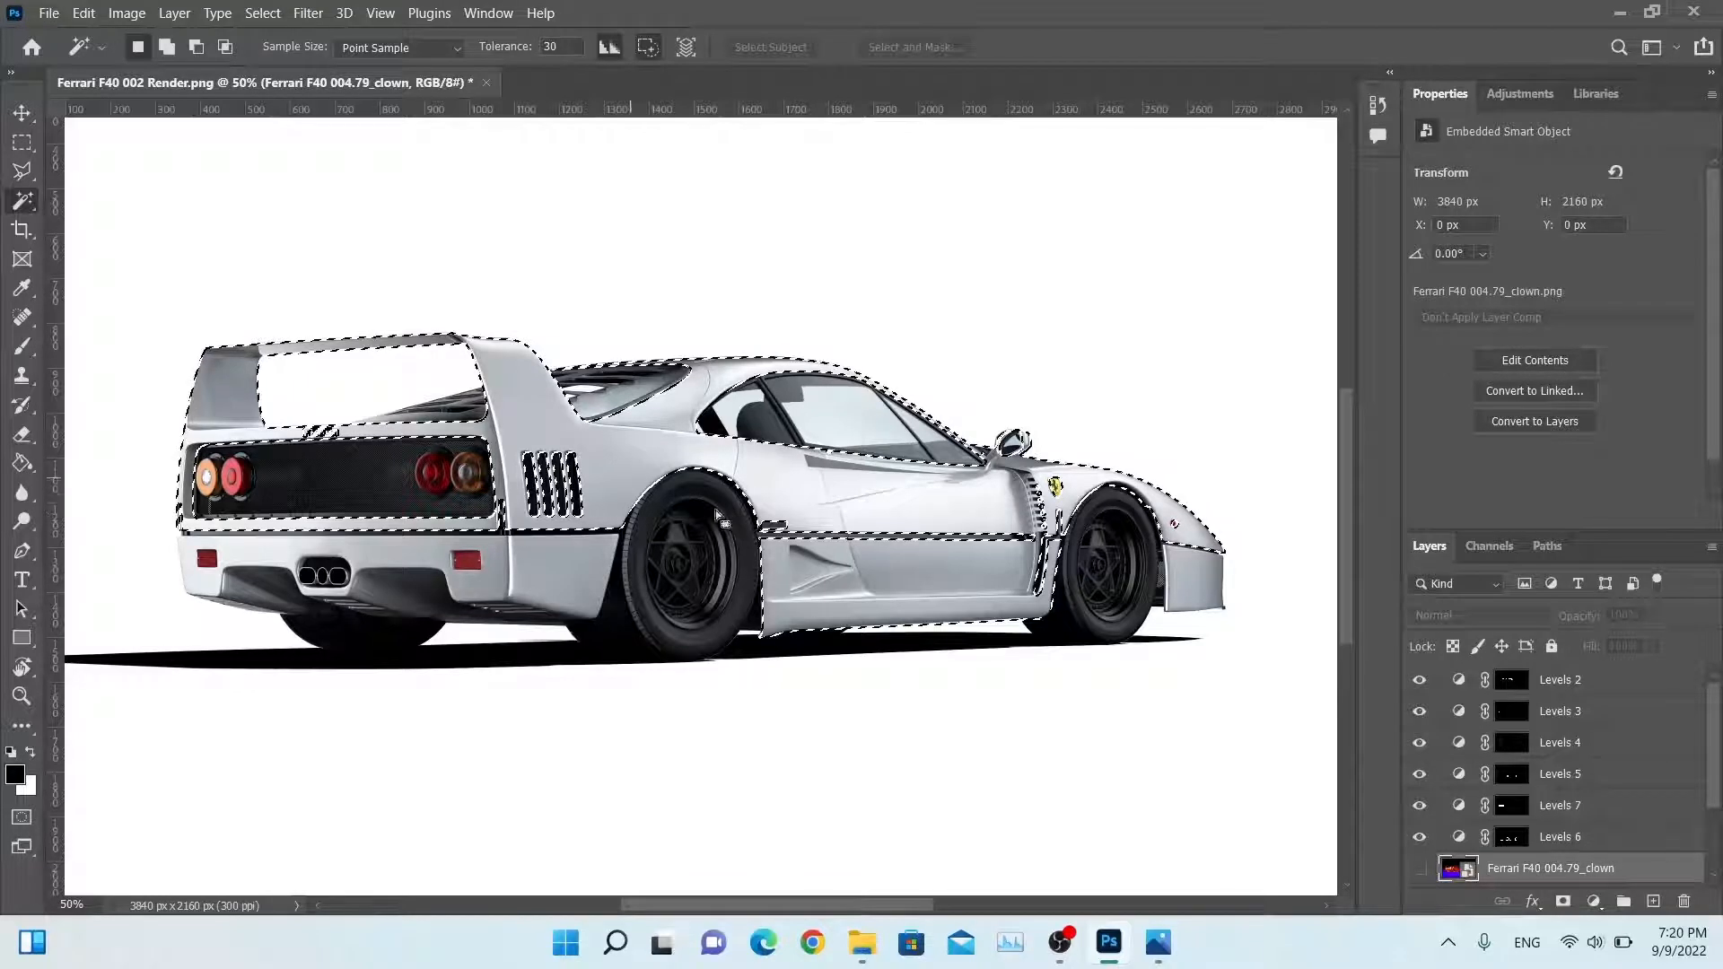
shift+click(584, 542)
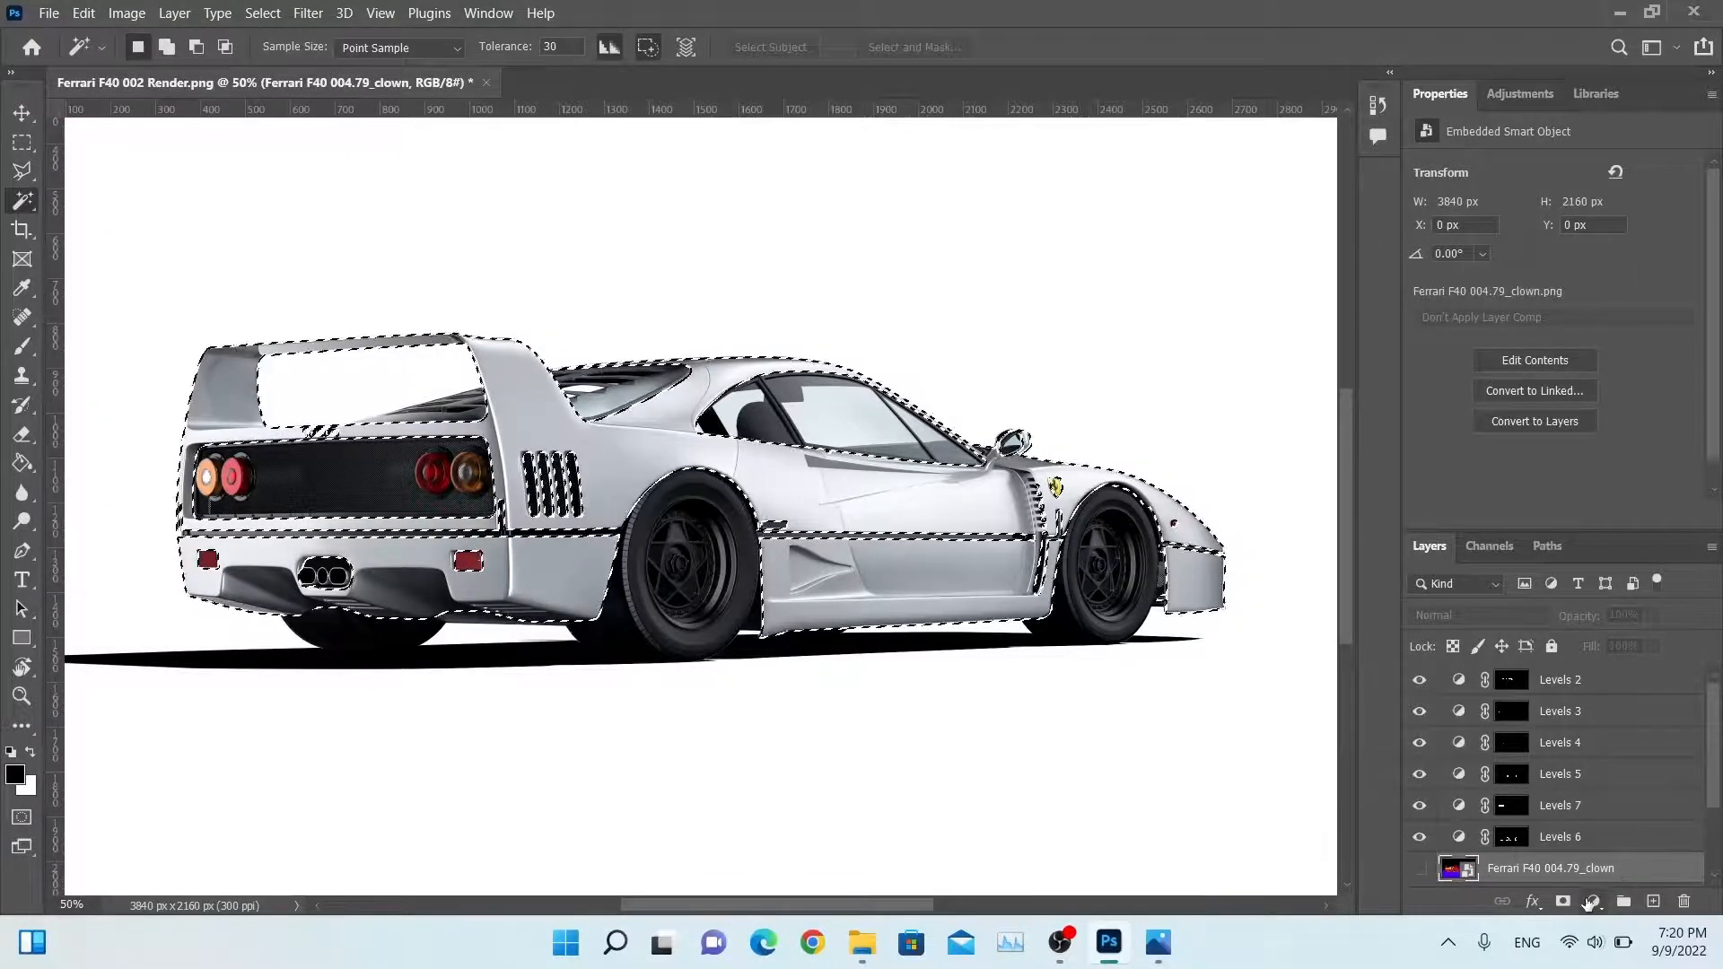
click(1569, 686)
click(1594, 901)
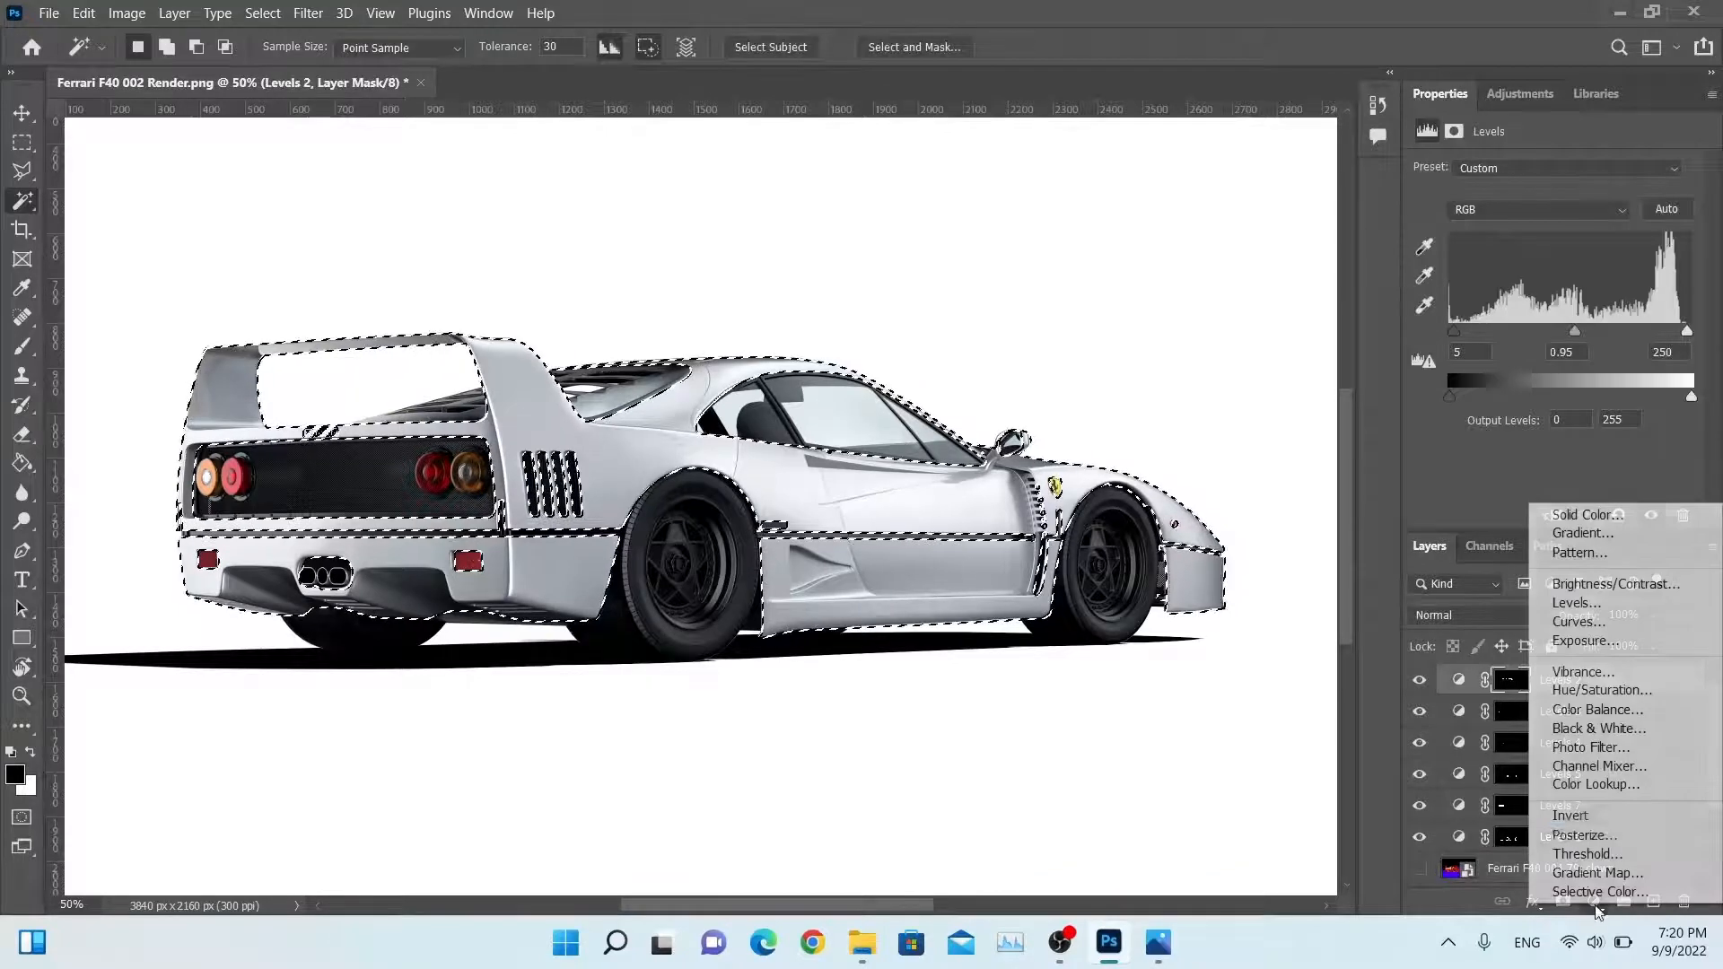
click(1625, 692)
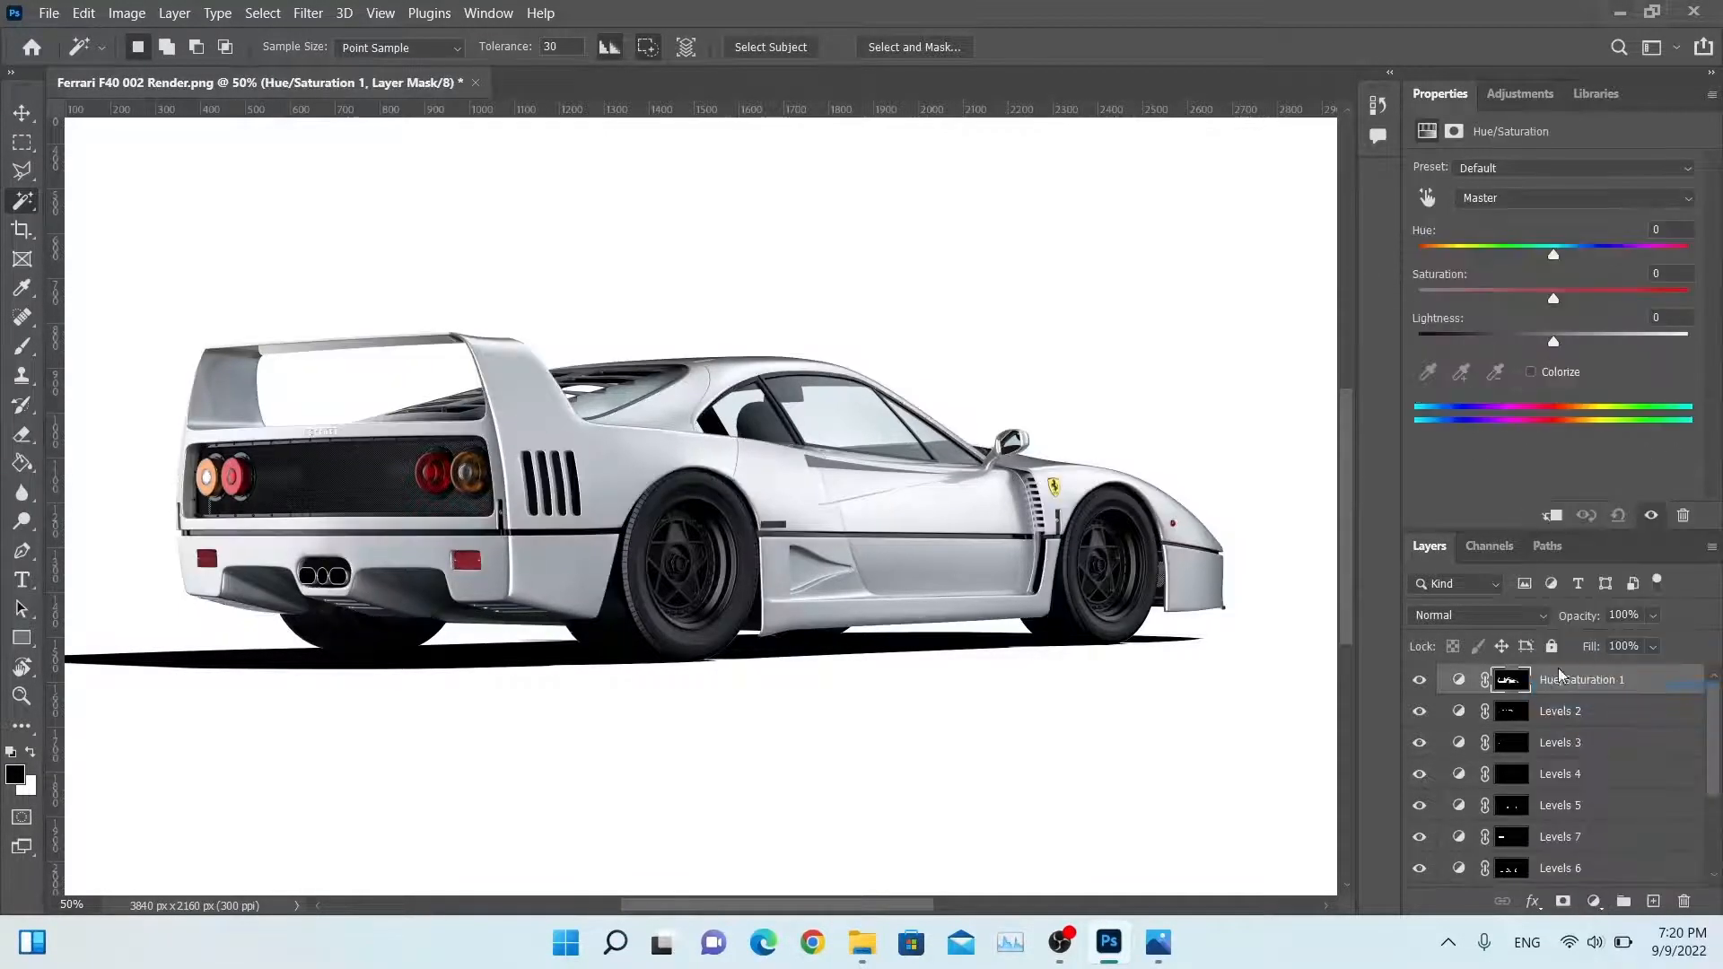
Step: Add a Levels adjustment masked to the same body selection and place it below Hue/Saturation 1
ctrl+click(1511, 679)
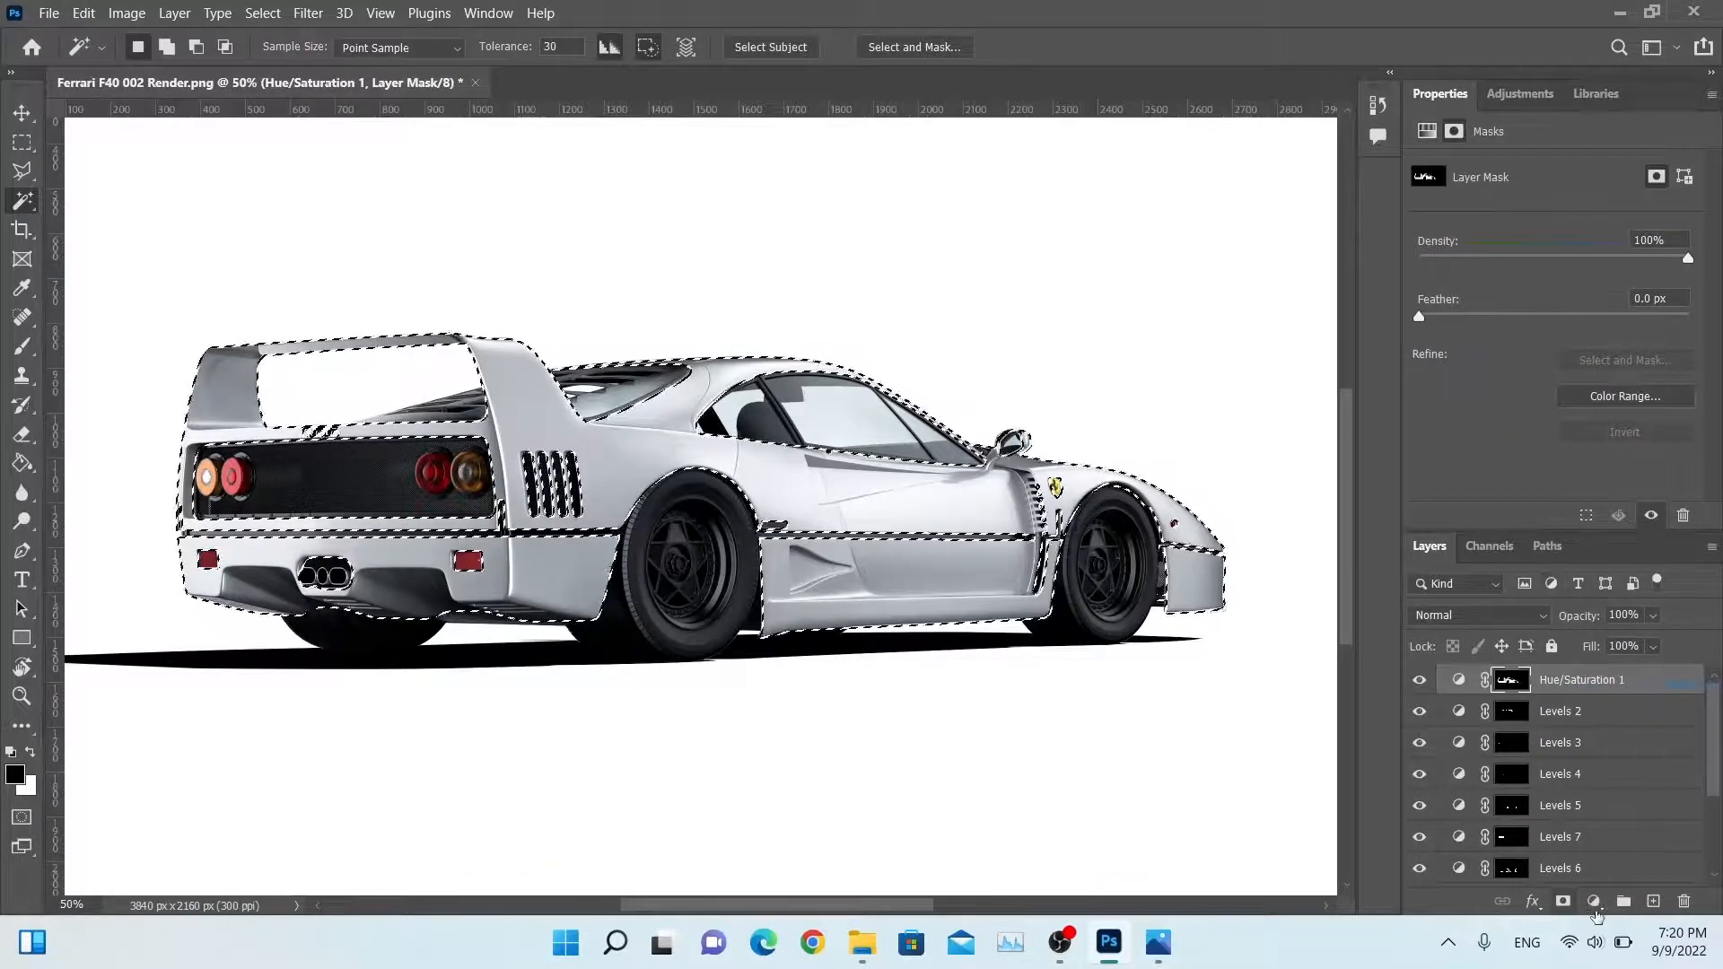
click(1593, 901)
click(1606, 609)
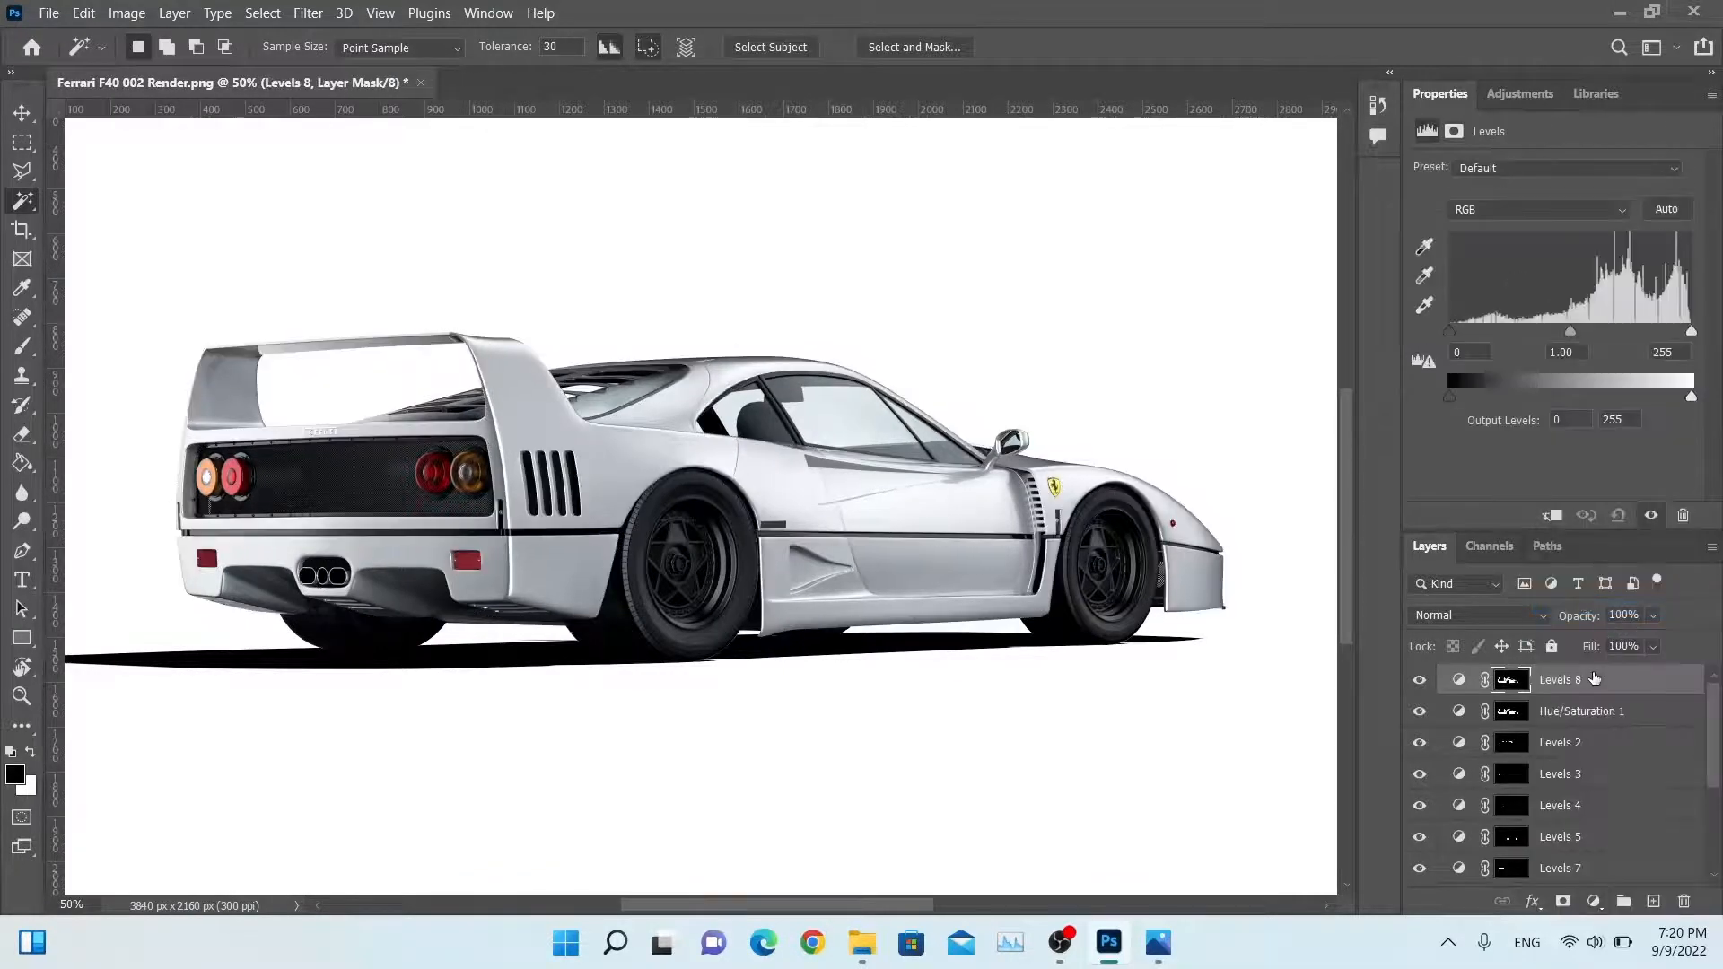
drag(1593, 679, 1588, 718)
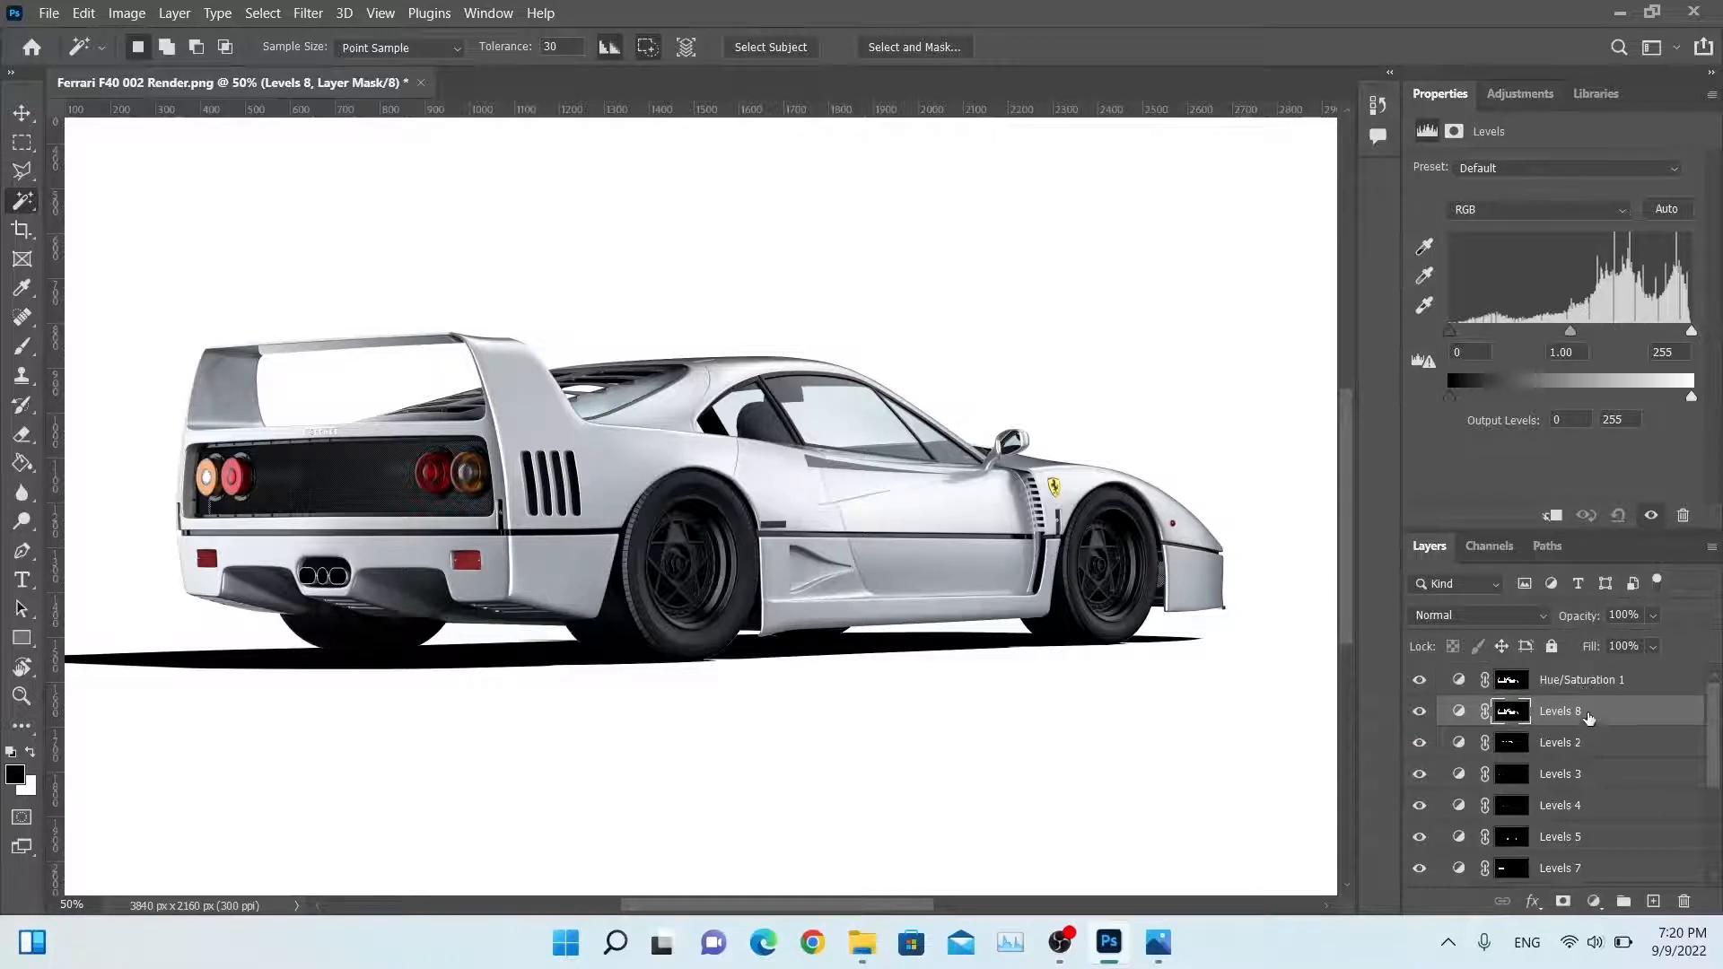
click(1588, 716)
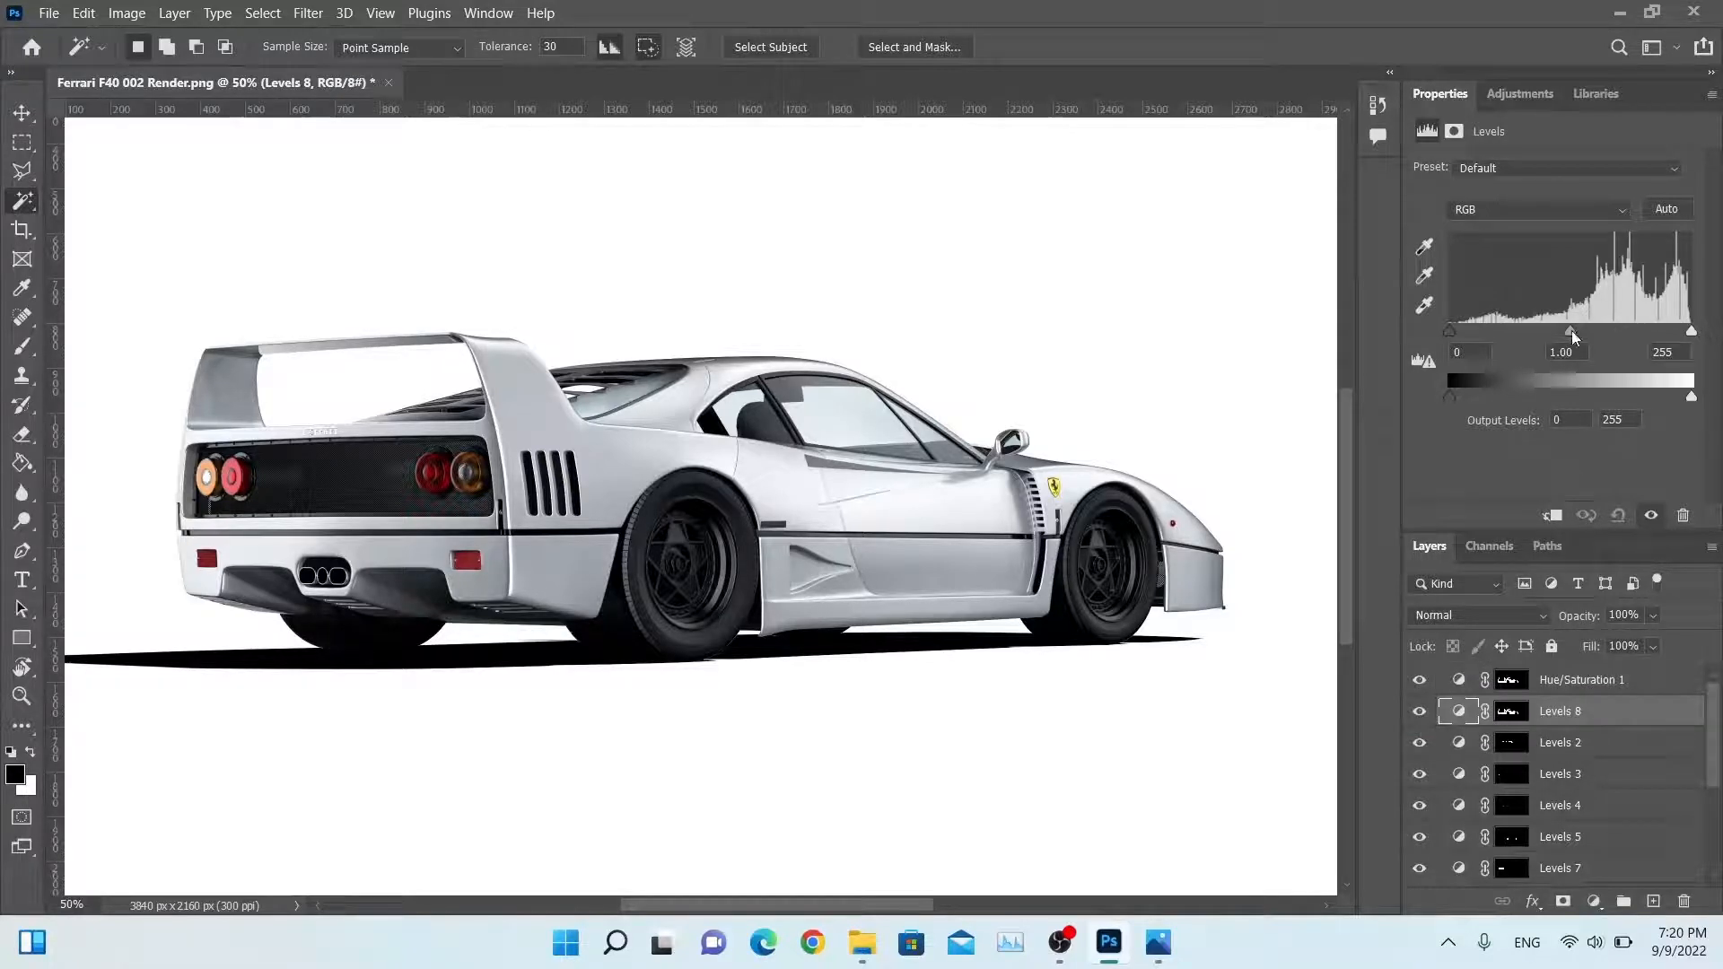
Step: Try darkening the body with Levels midtones at 0.54 and black input at 61, and undo both changes
drag(1571, 330, 1614, 332)
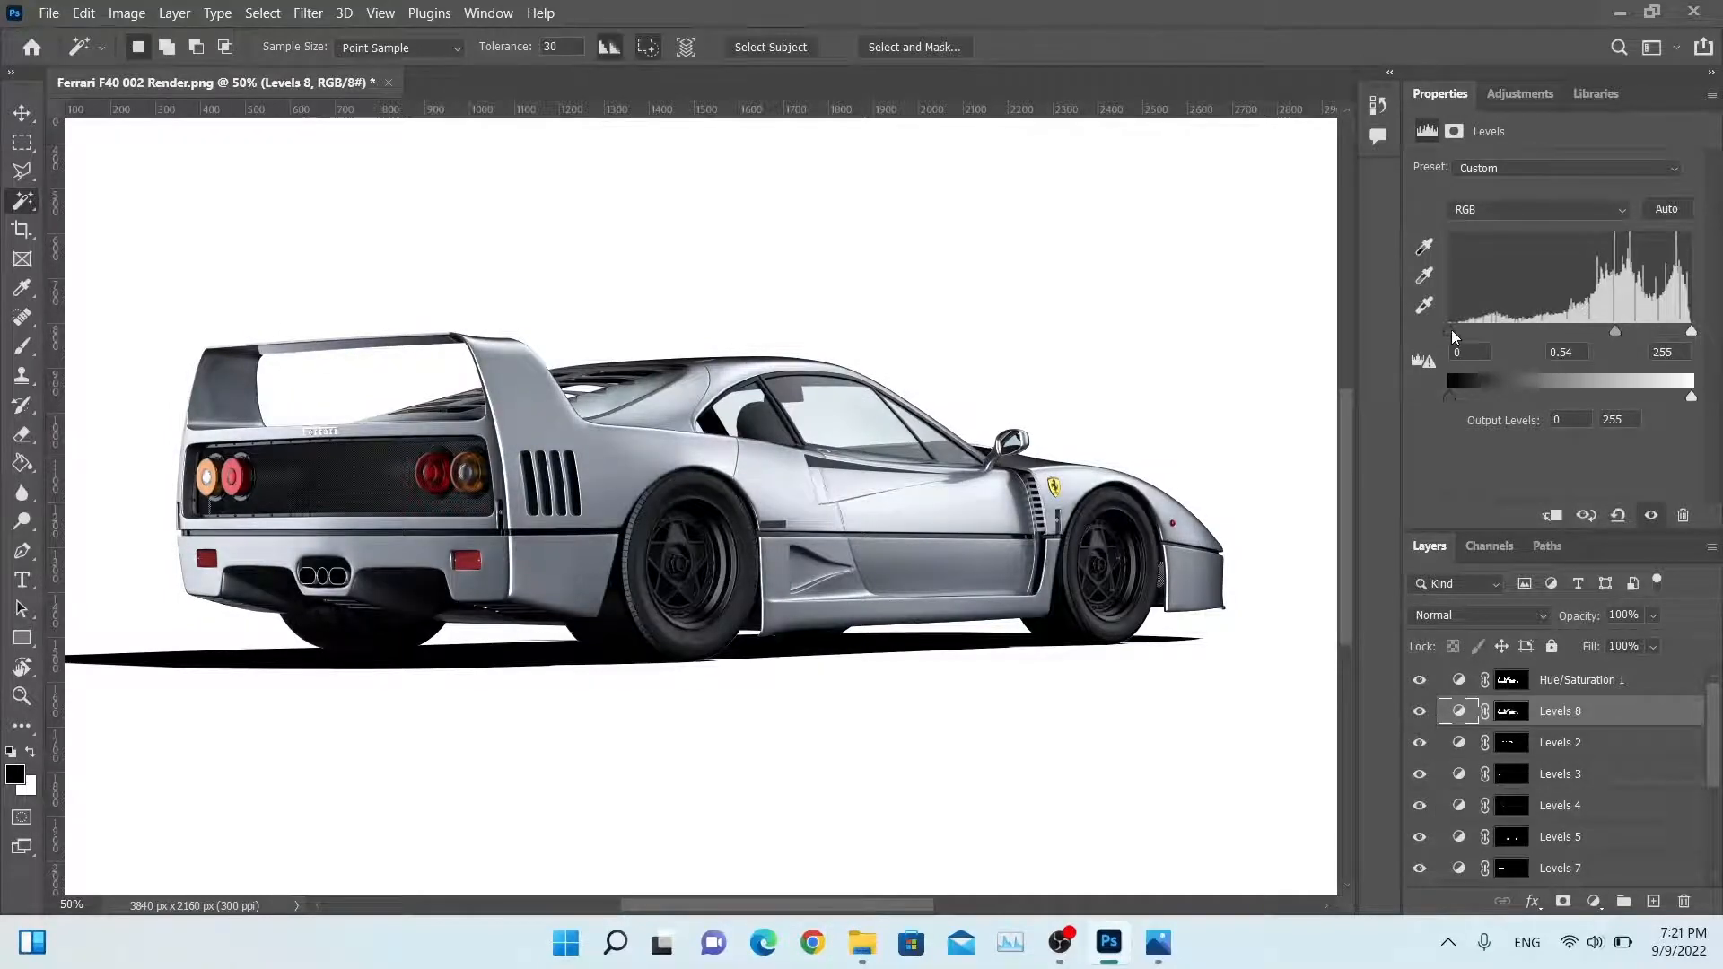
drag(1451, 330, 1509, 332)
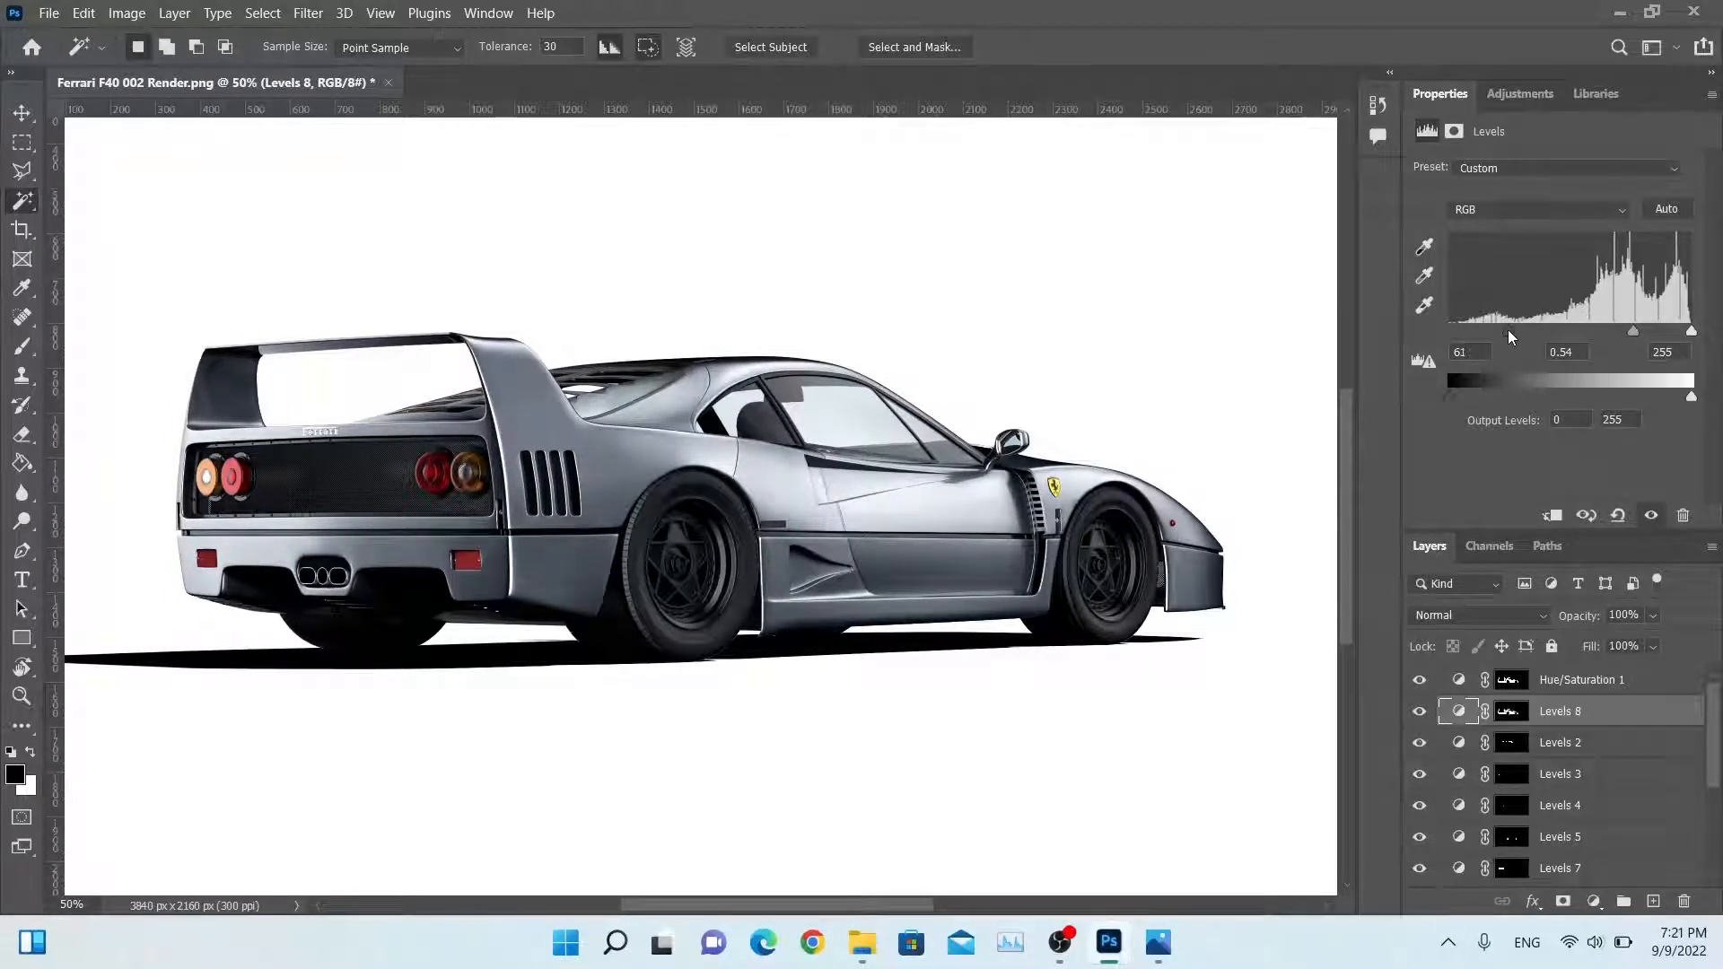
key(ctrl+z)
key(ctrl+z)
Step: Set the body's Levels midtones to 0.80 and its black input to 5
drag(1570, 332, 1583, 334)
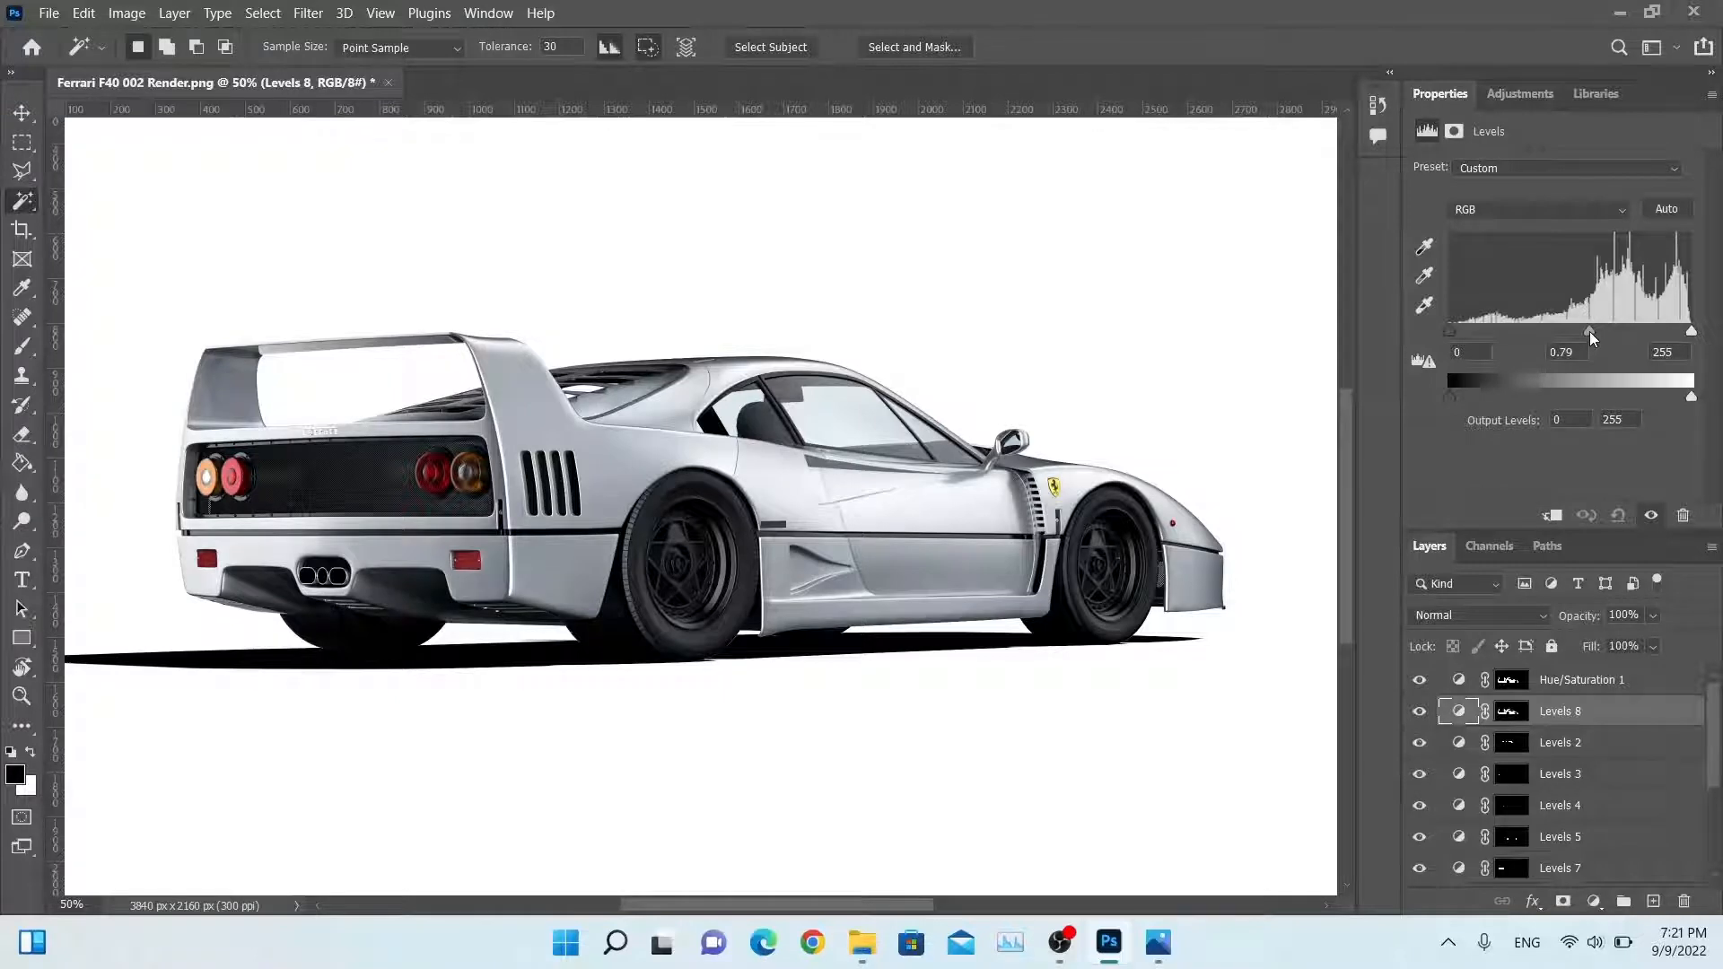
click(1479, 353)
text(5)
Step: Colorize the body light blue in Hue/Saturation 1 with hue 201, saturation 41 and lightness -10
click(1546, 683)
click(1549, 373)
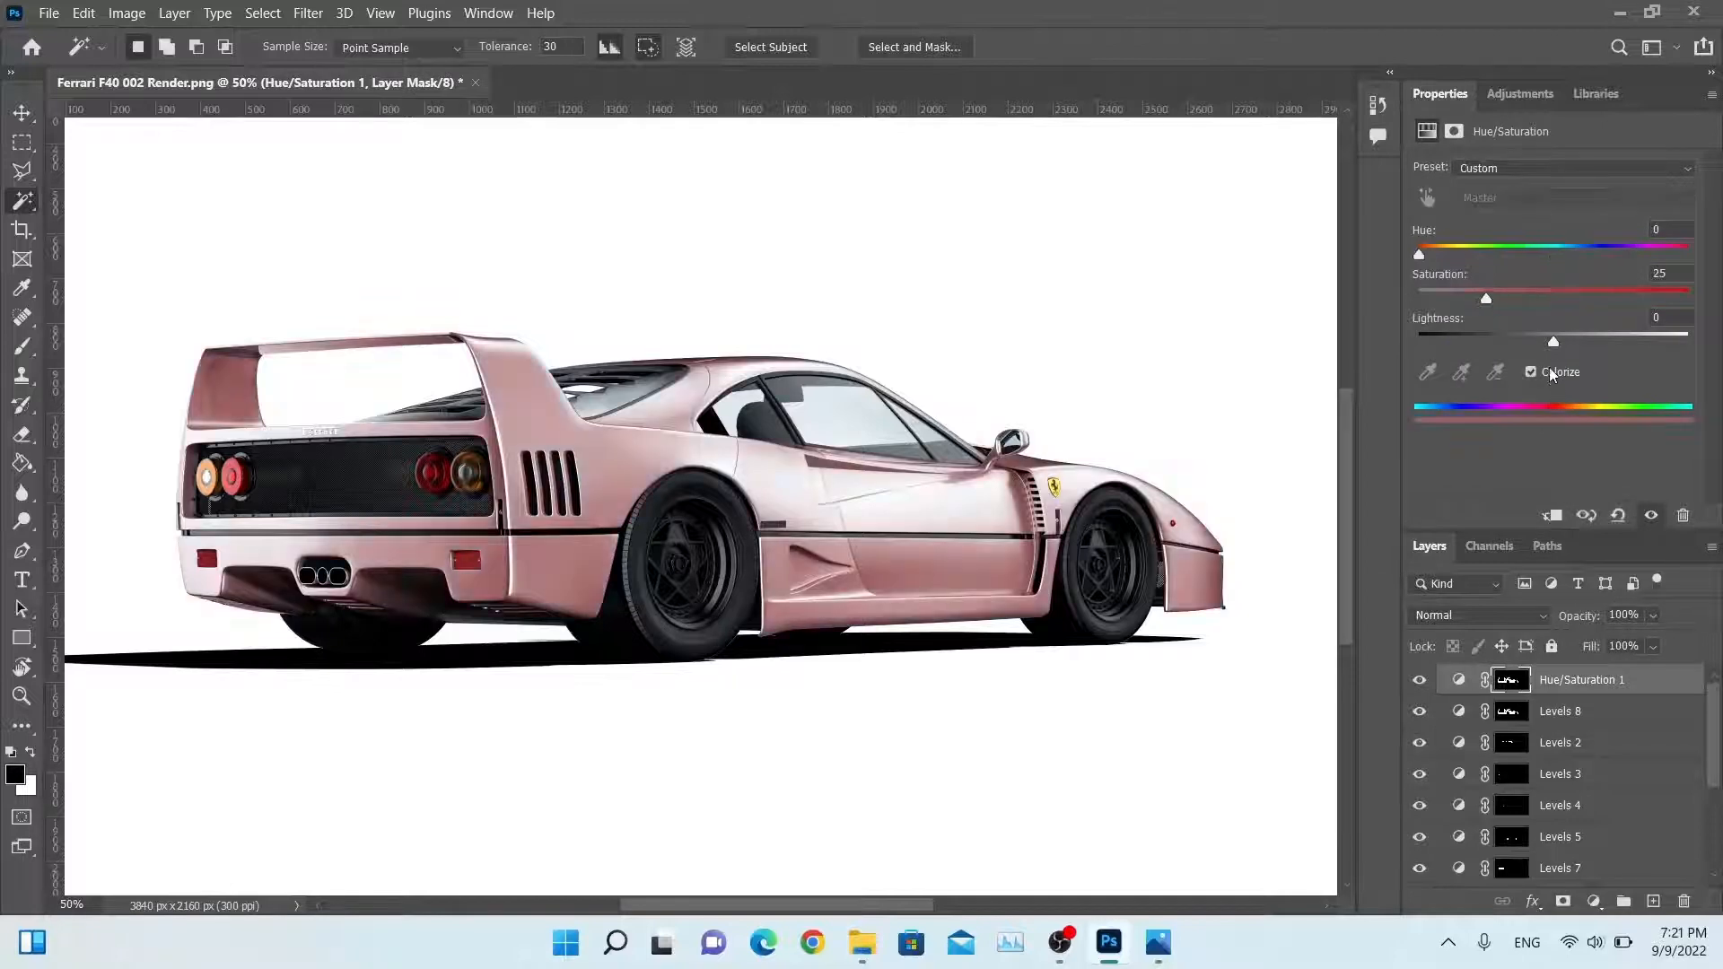
drag(1463, 258, 1568, 259)
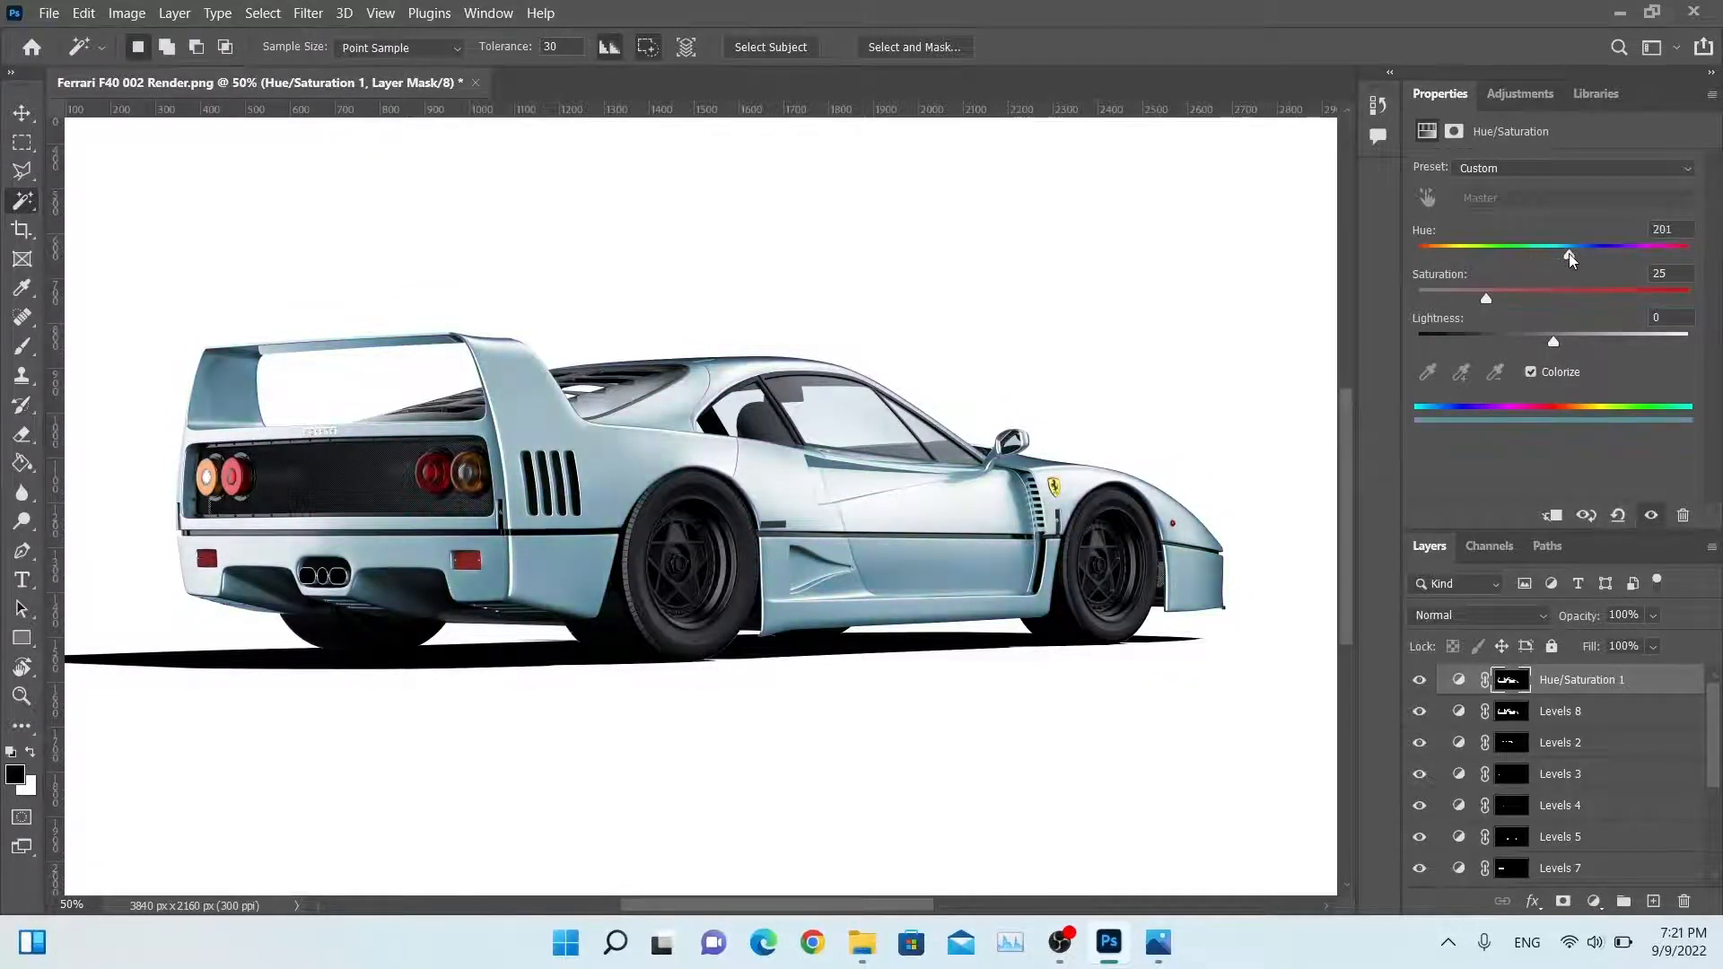
drag(1449, 302, 1517, 301)
drag(1525, 300, 1542, 348)
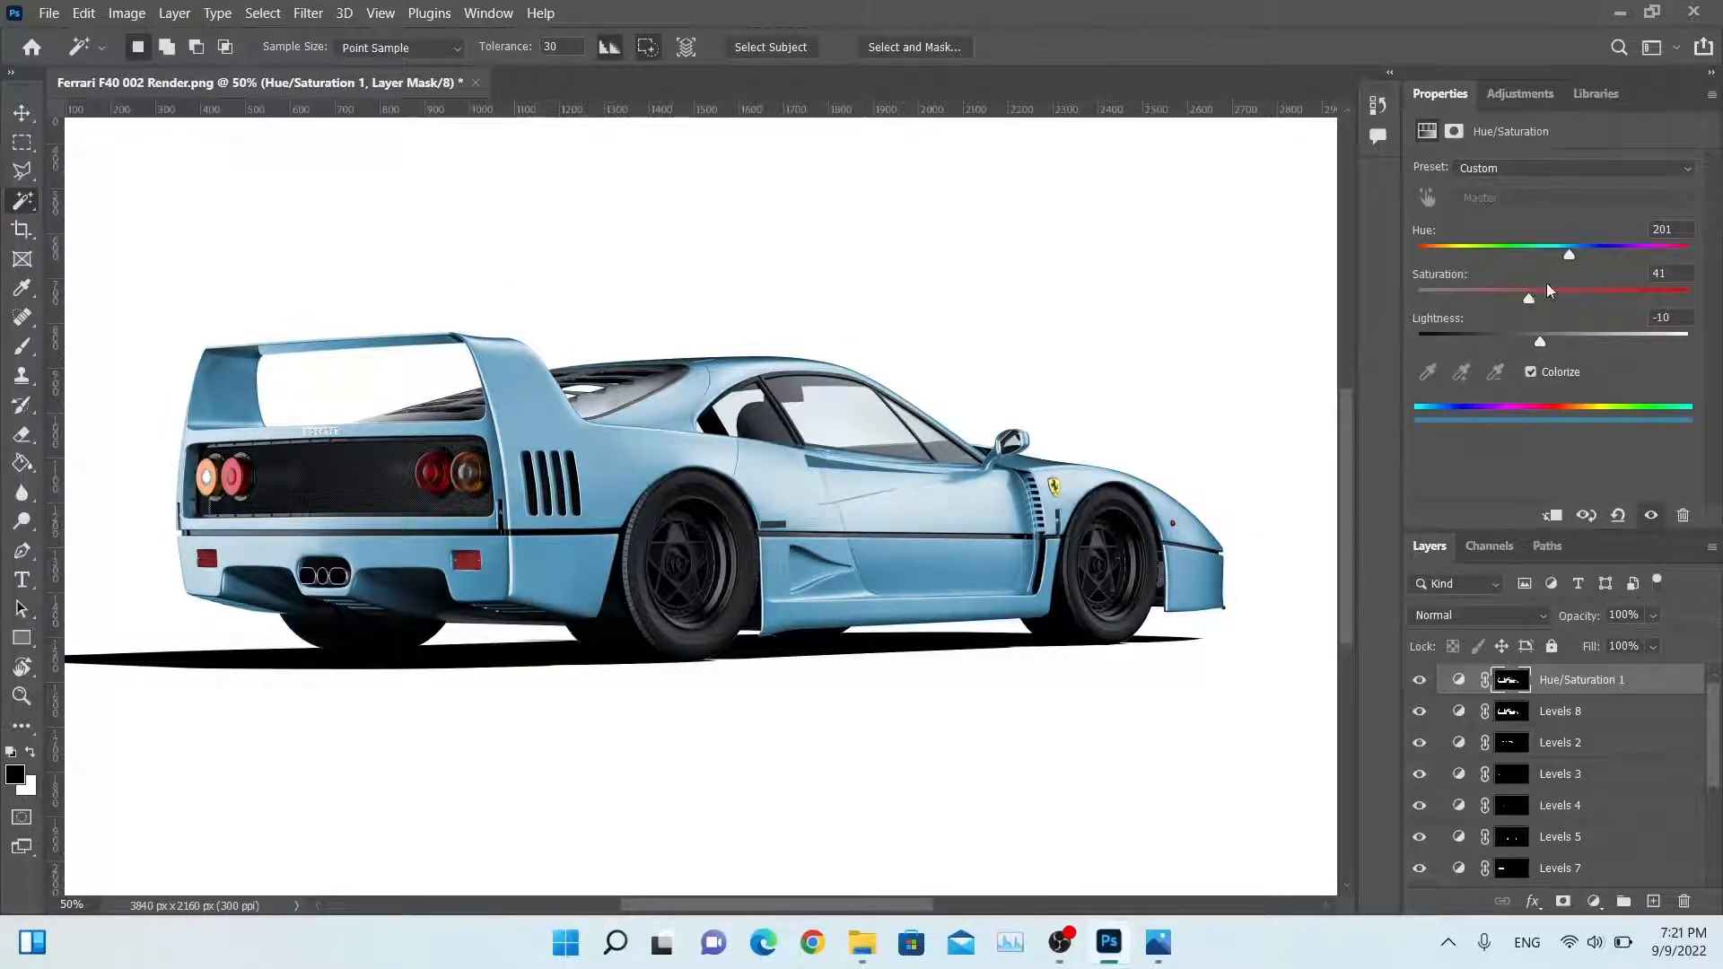
Step: Turn the colorized body neutral grey with hue 0, saturation 0 and lightness -20
drag(1556, 257, 1491, 294)
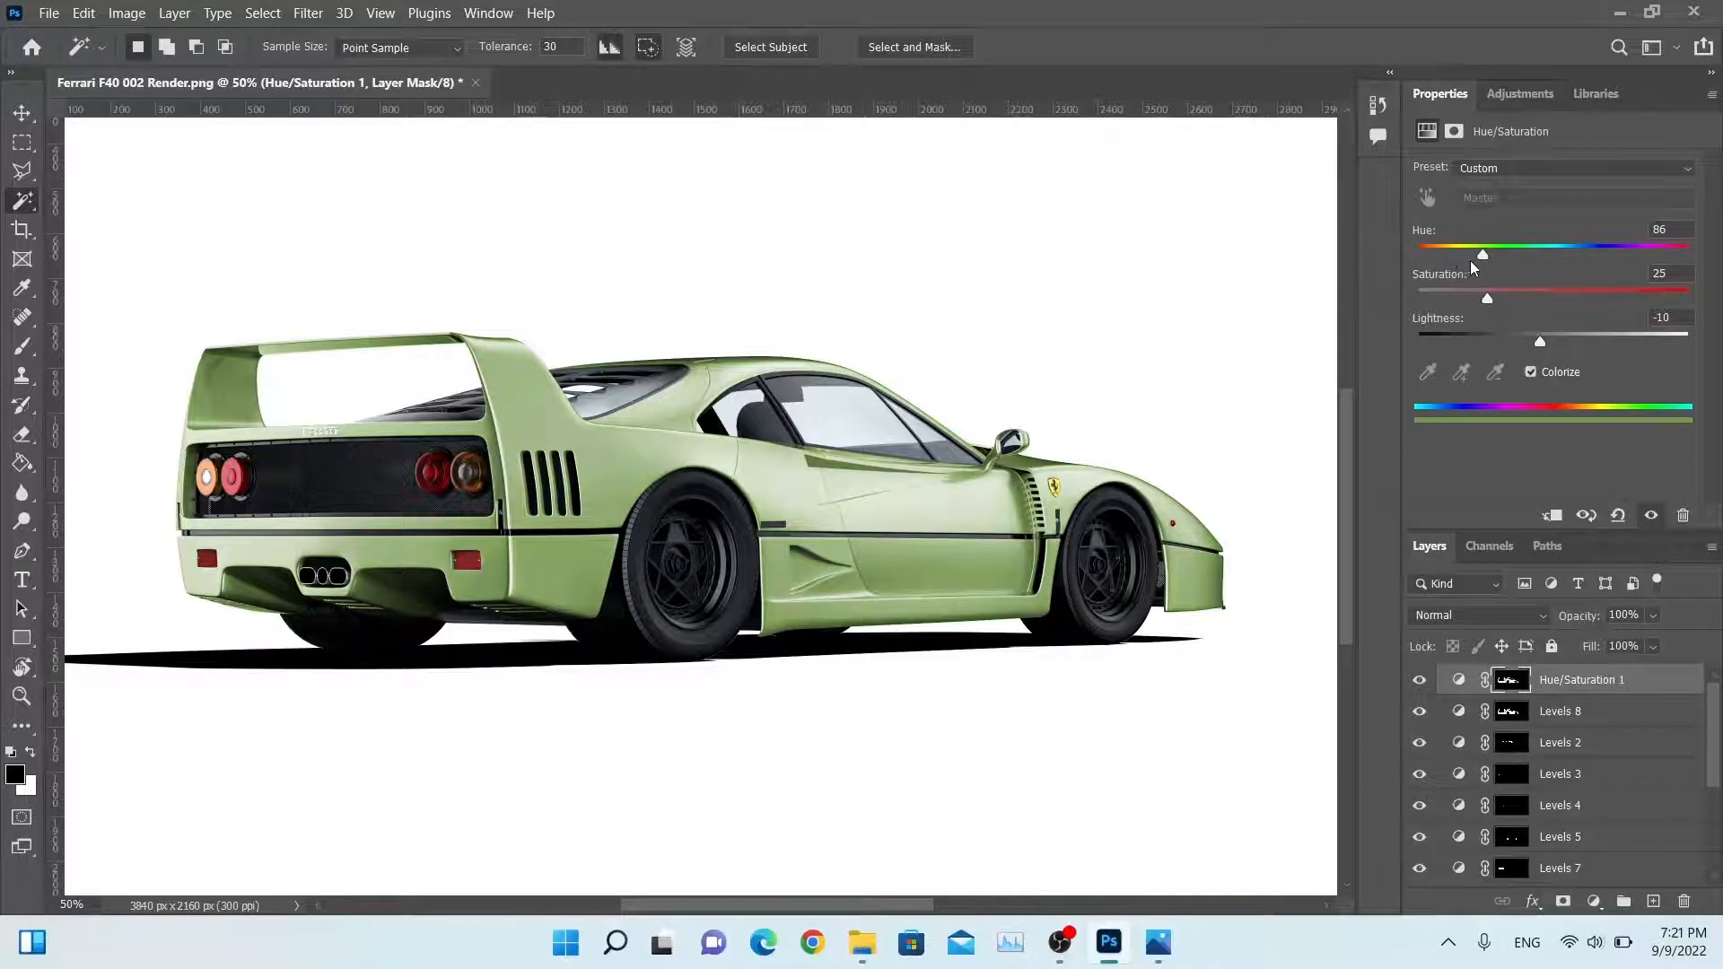
drag(1476, 258, 1402, 255)
drag(1481, 299, 1418, 298)
drag(1540, 340, 1528, 340)
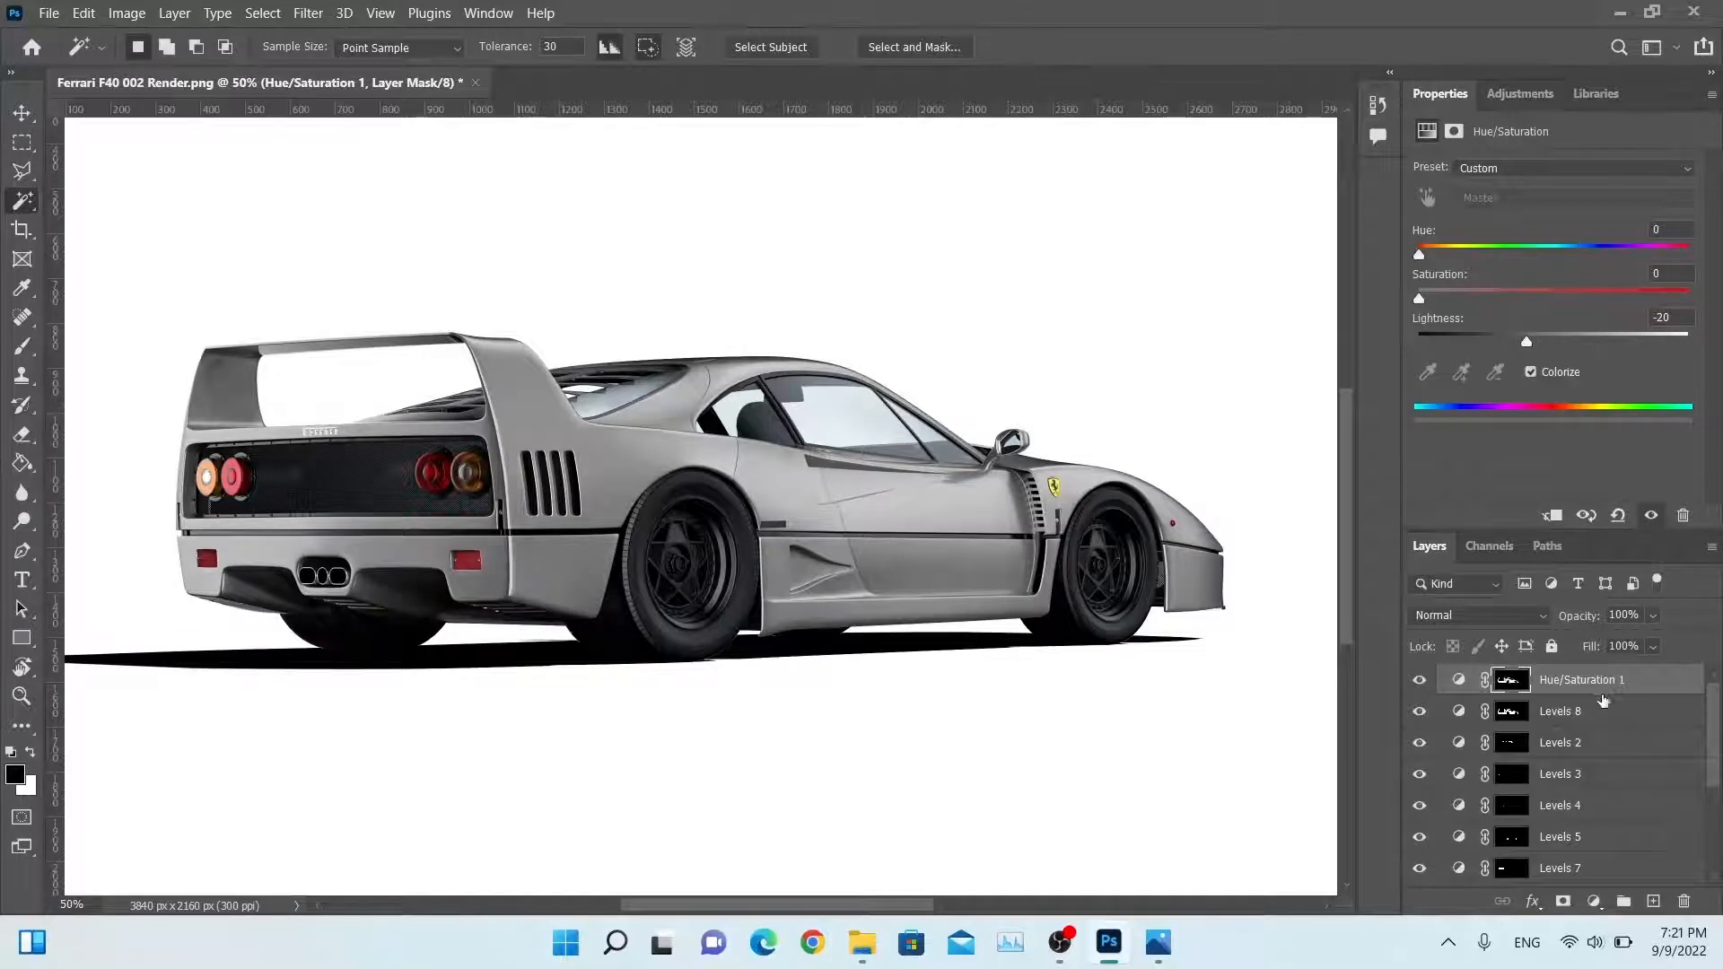
Step: Move Hue/Saturation 1 below Levels 8 and darken the body with Levels midtones at 0.35 and black input at 10
drag(1602, 698, 1562, 725)
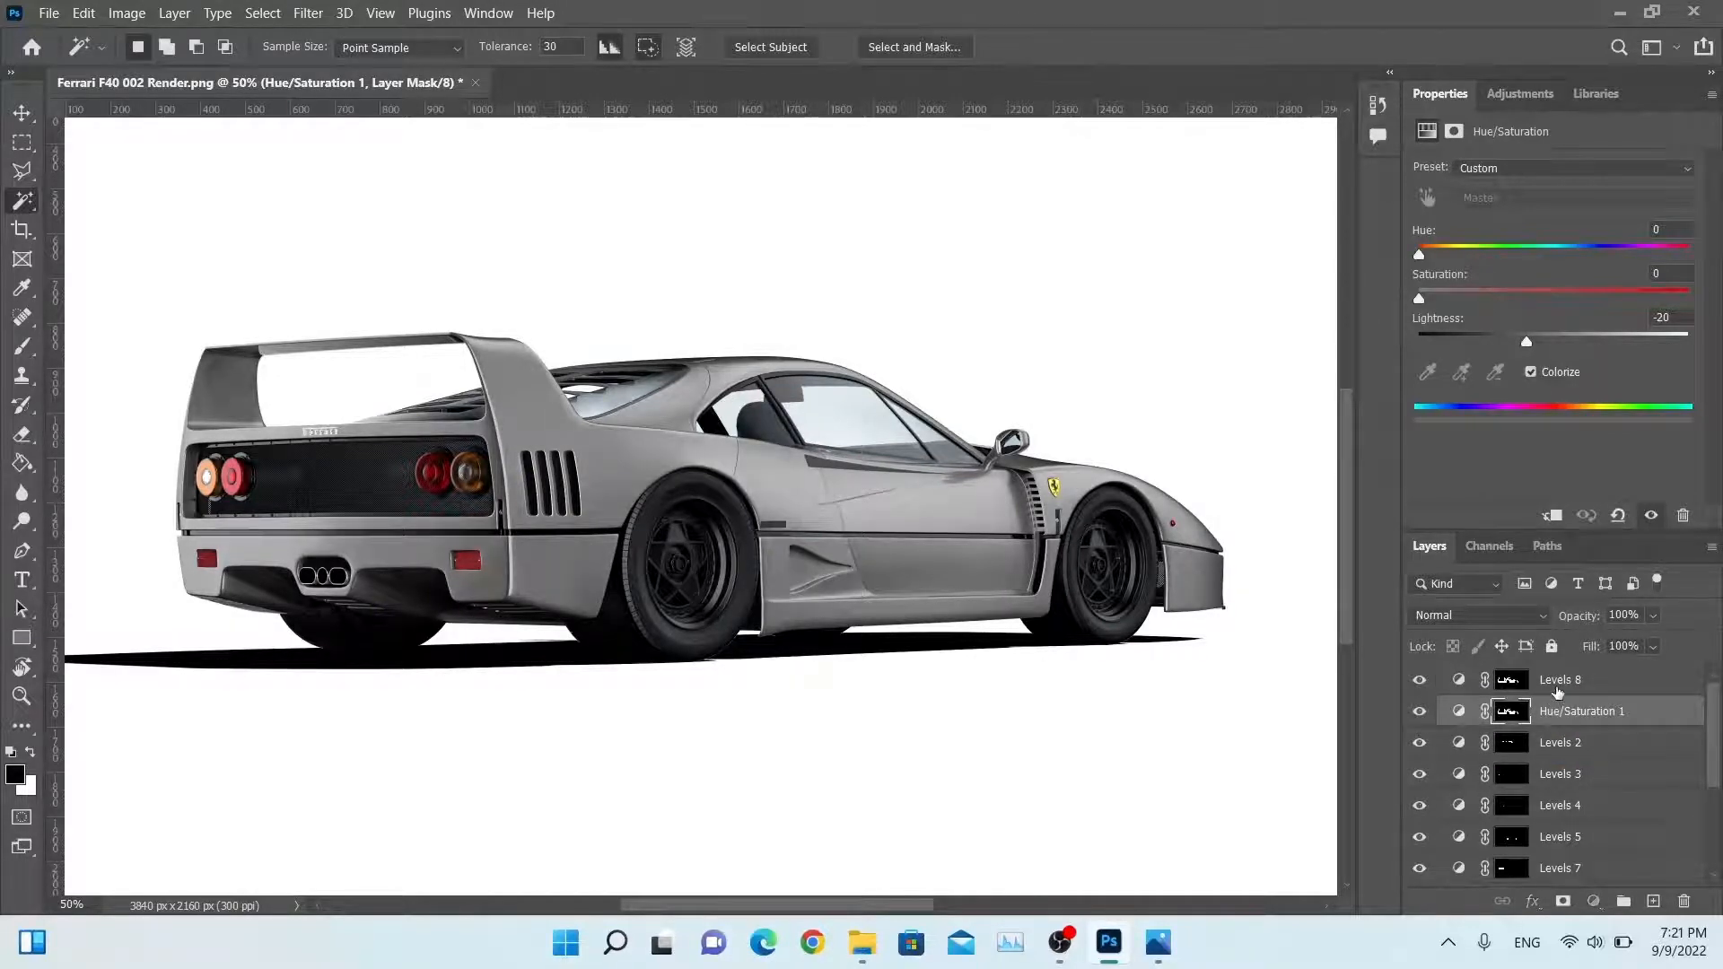
click(1556, 686)
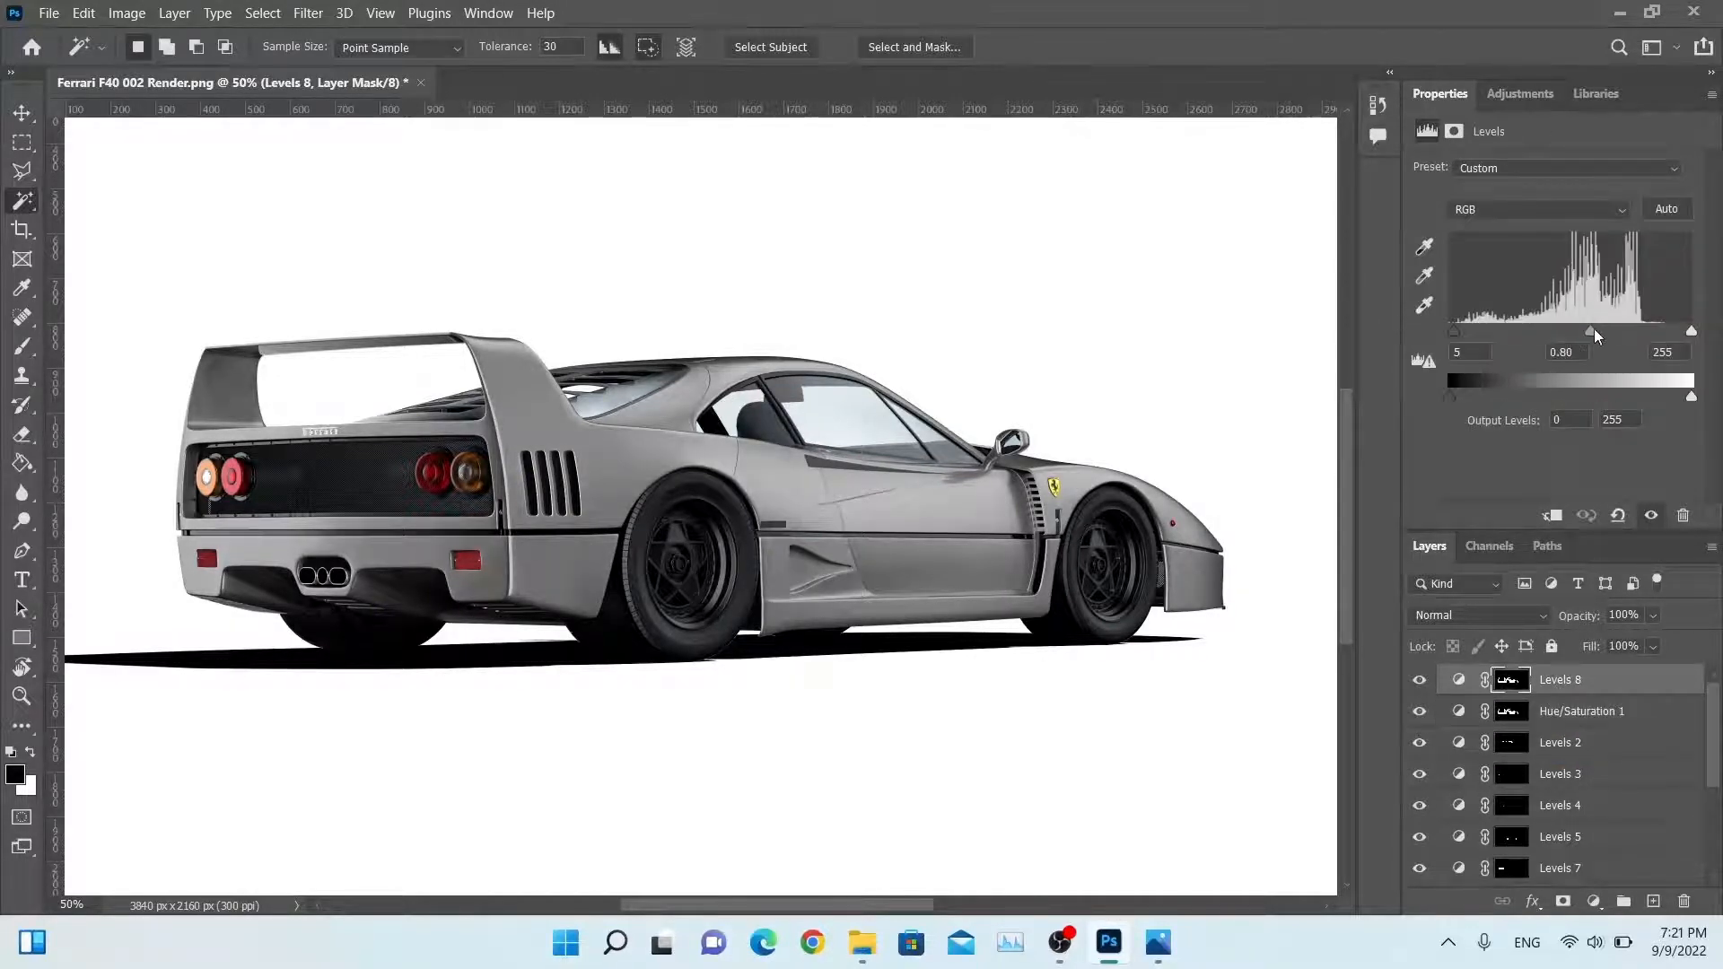
drag(1594, 329, 1640, 332)
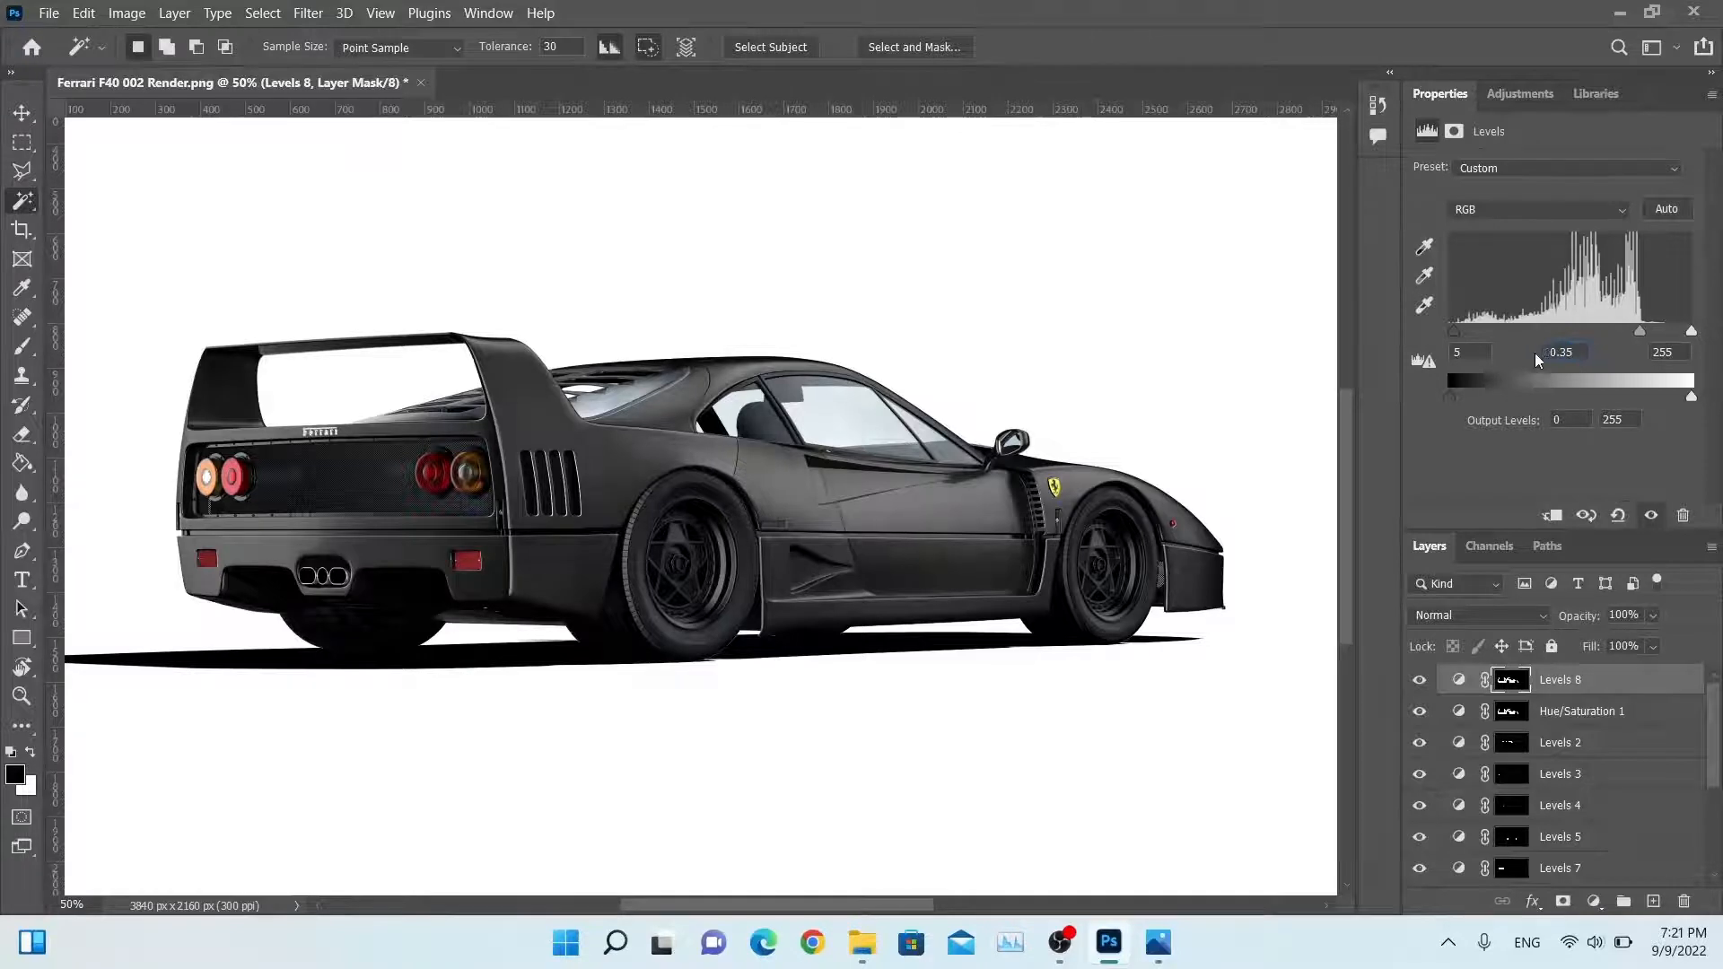
text(10)
Step: Set the lightness of the body's Hue/Saturation adjustment to -15
click(1555, 711)
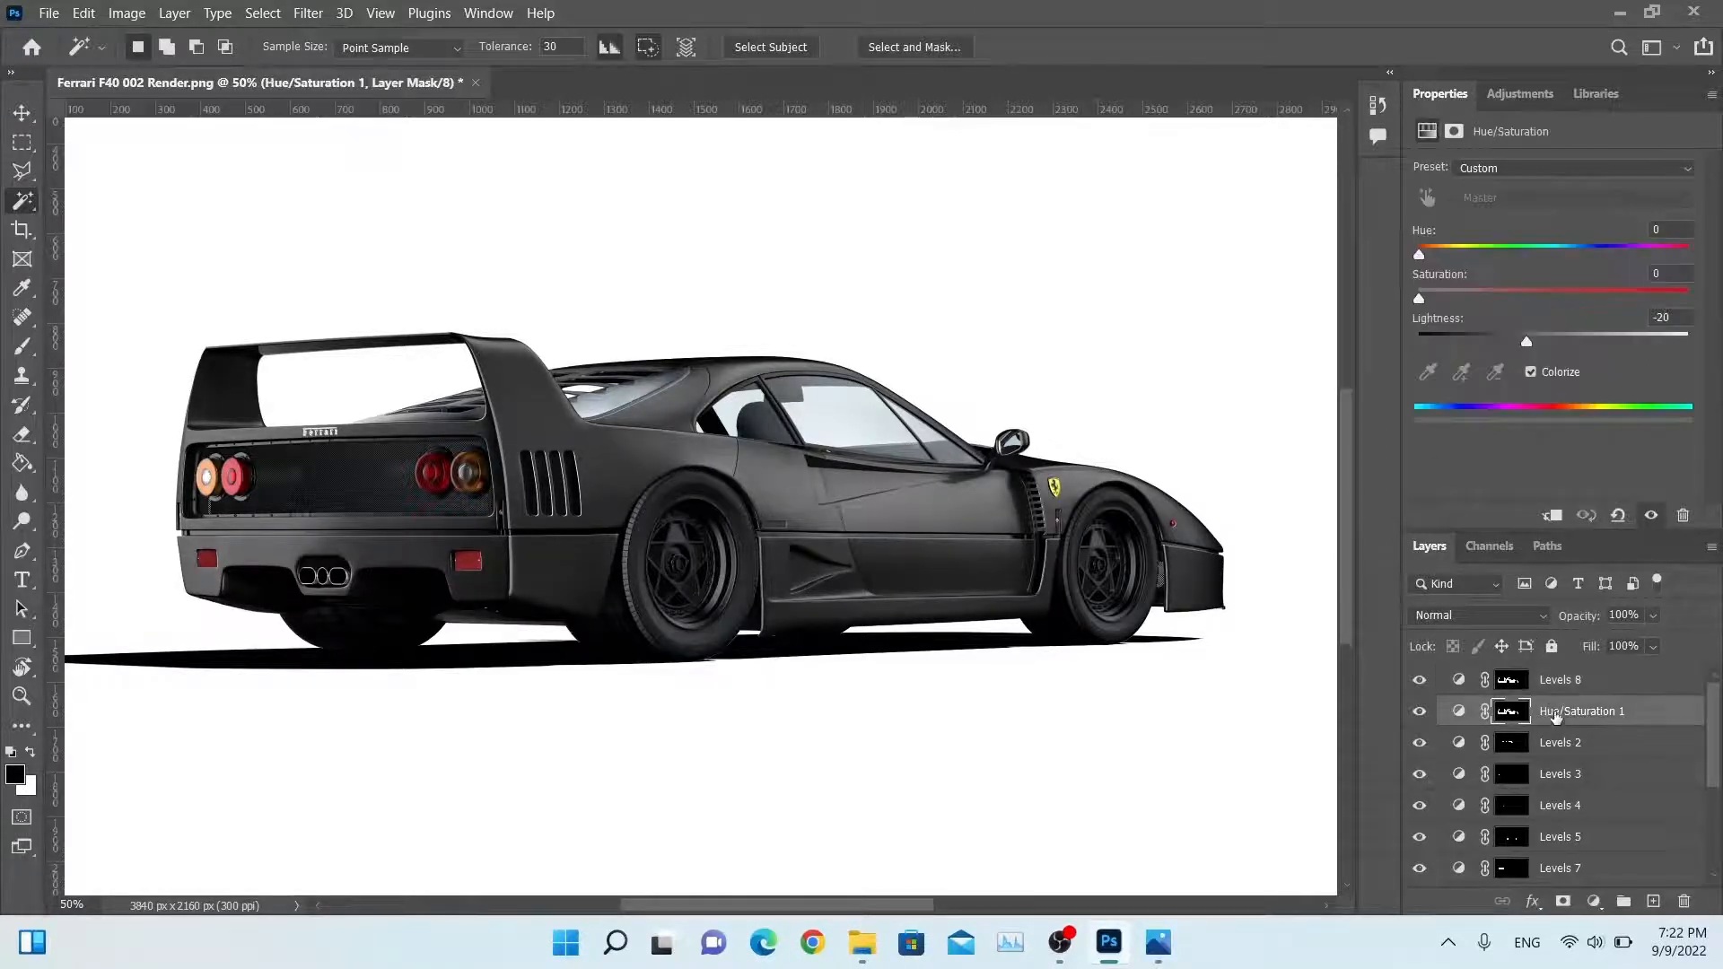
drag(1527, 345, 1535, 348)
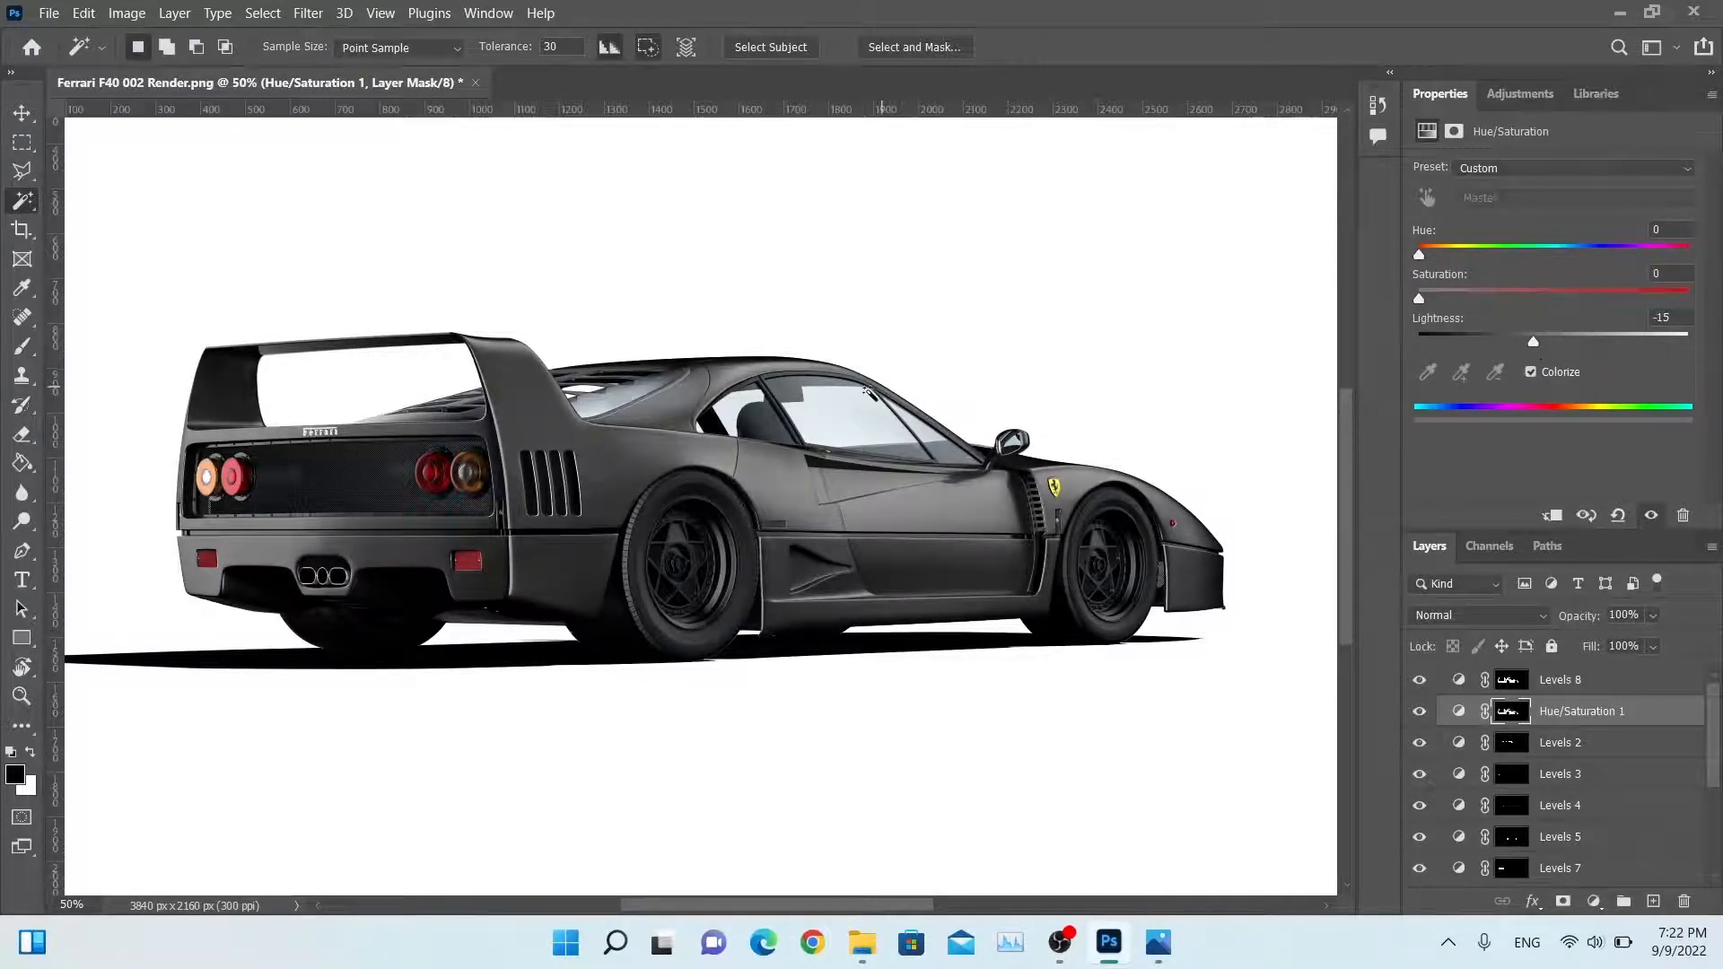
Step: Use the hidden clown layer to select the thin trim line around the car's rear, side and front
alt+scroll(557, 581, up, 5)
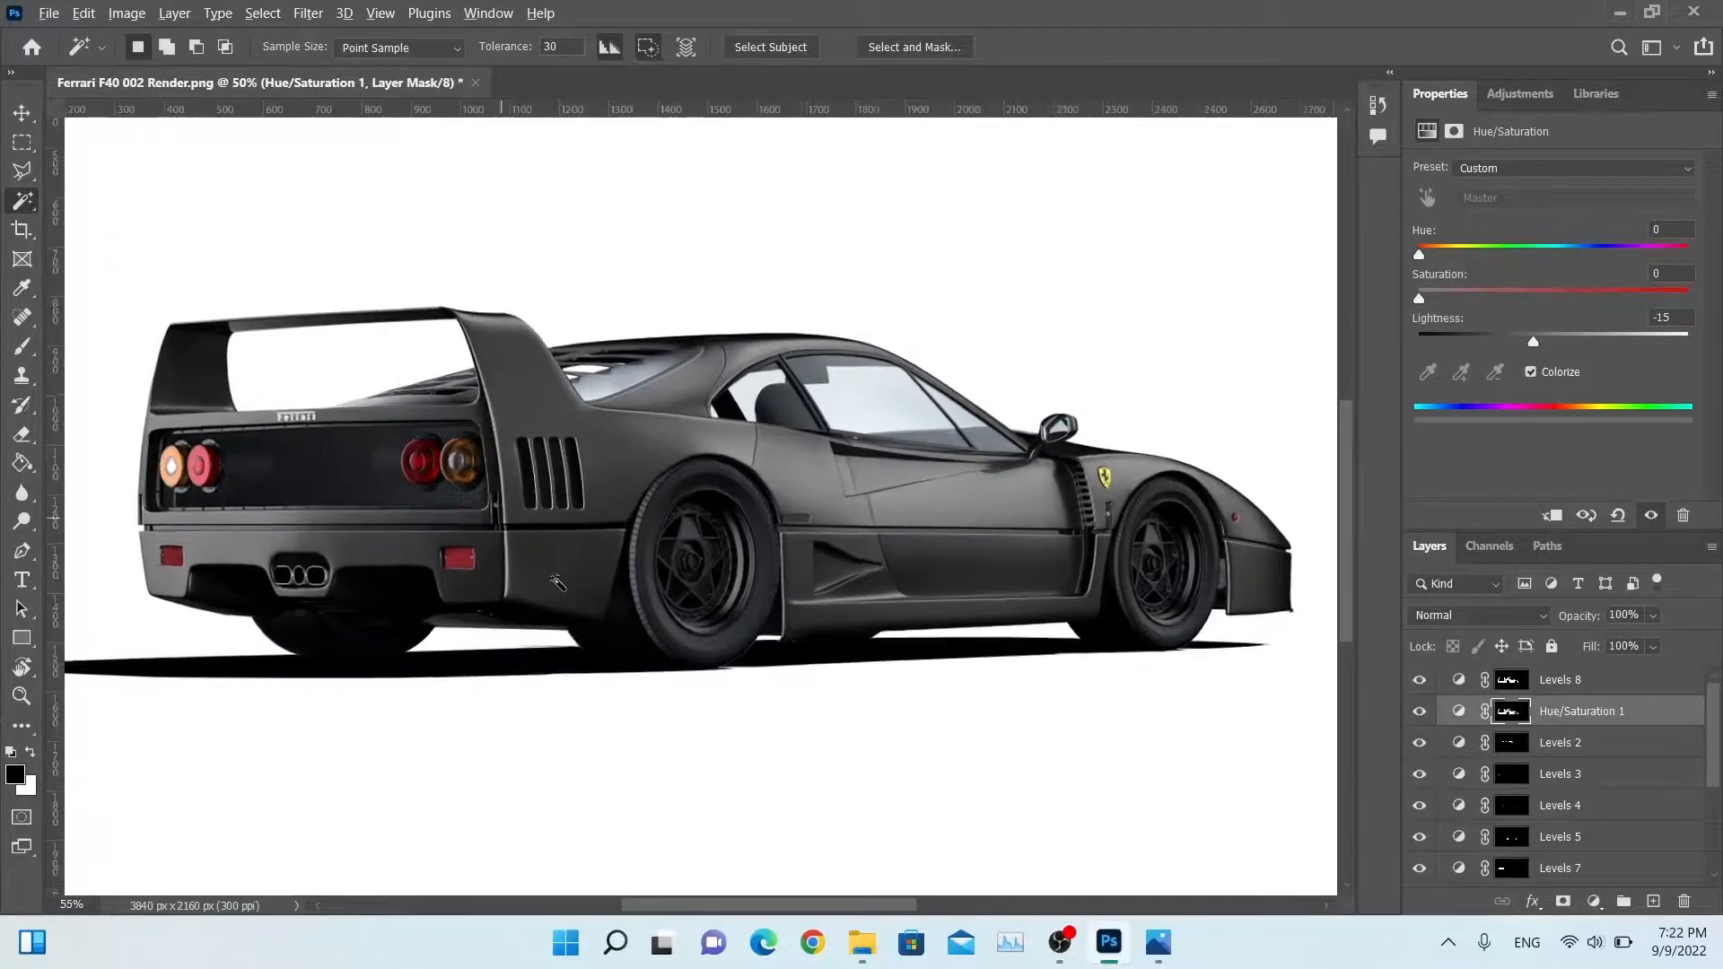
drag(633, 525, 762, 505)
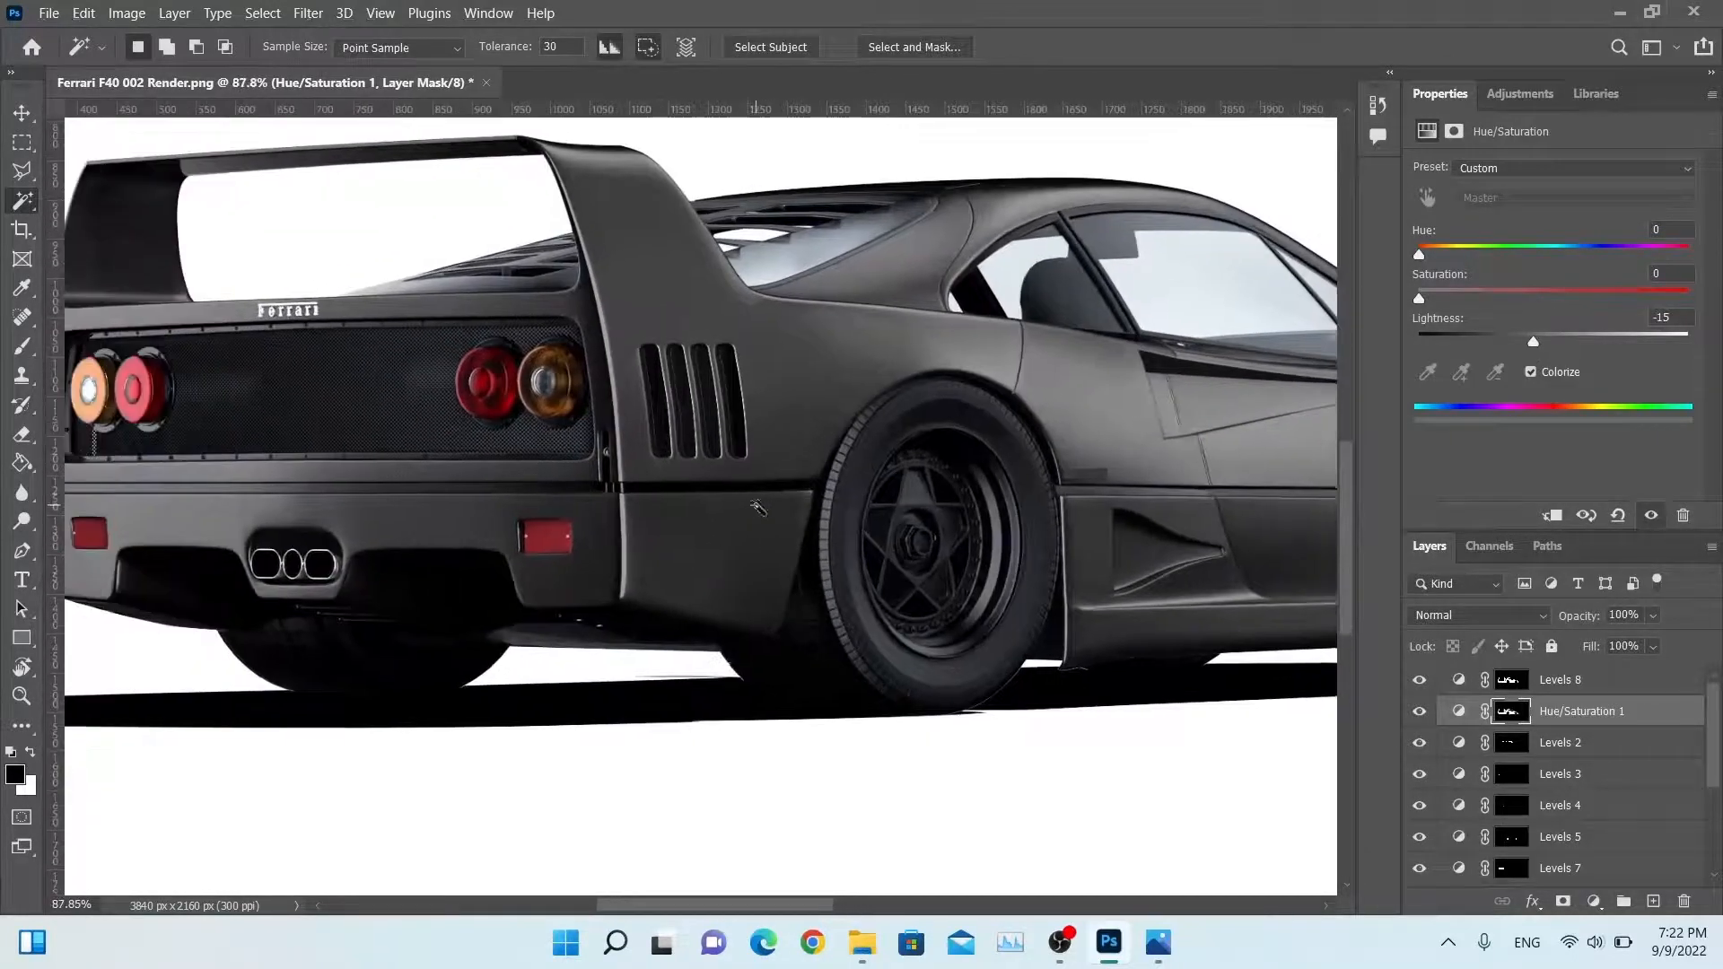
scroll(1539, 772, down, 3)
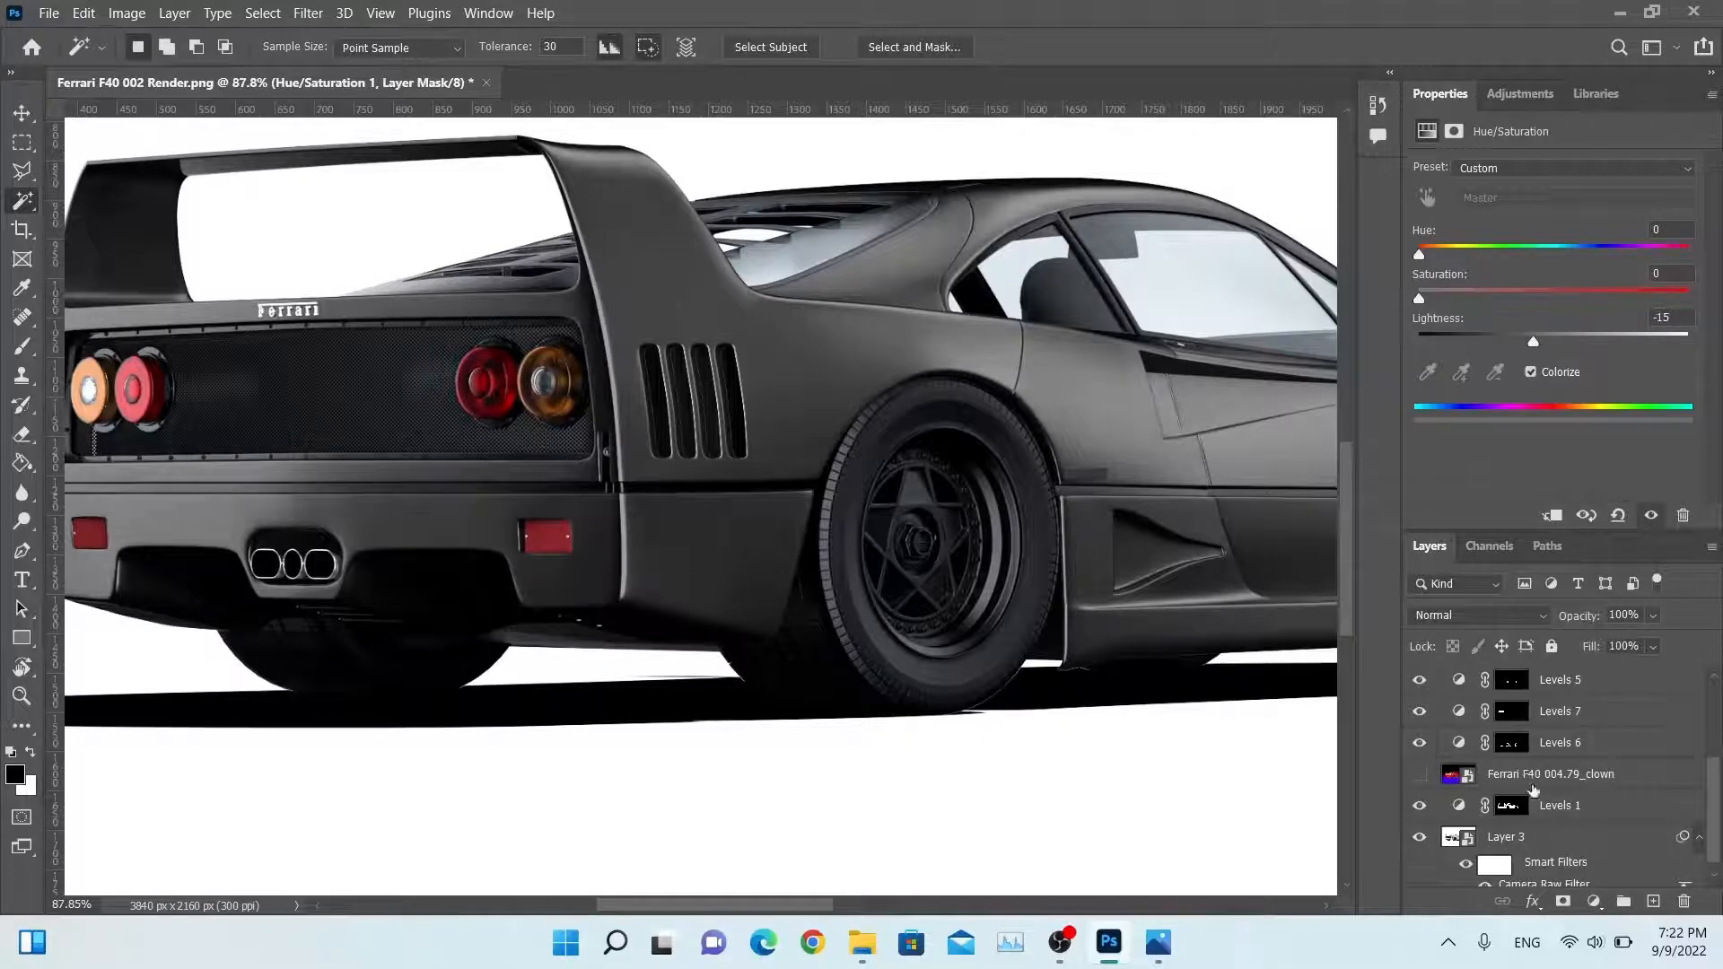
click(1534, 773)
click(565, 487)
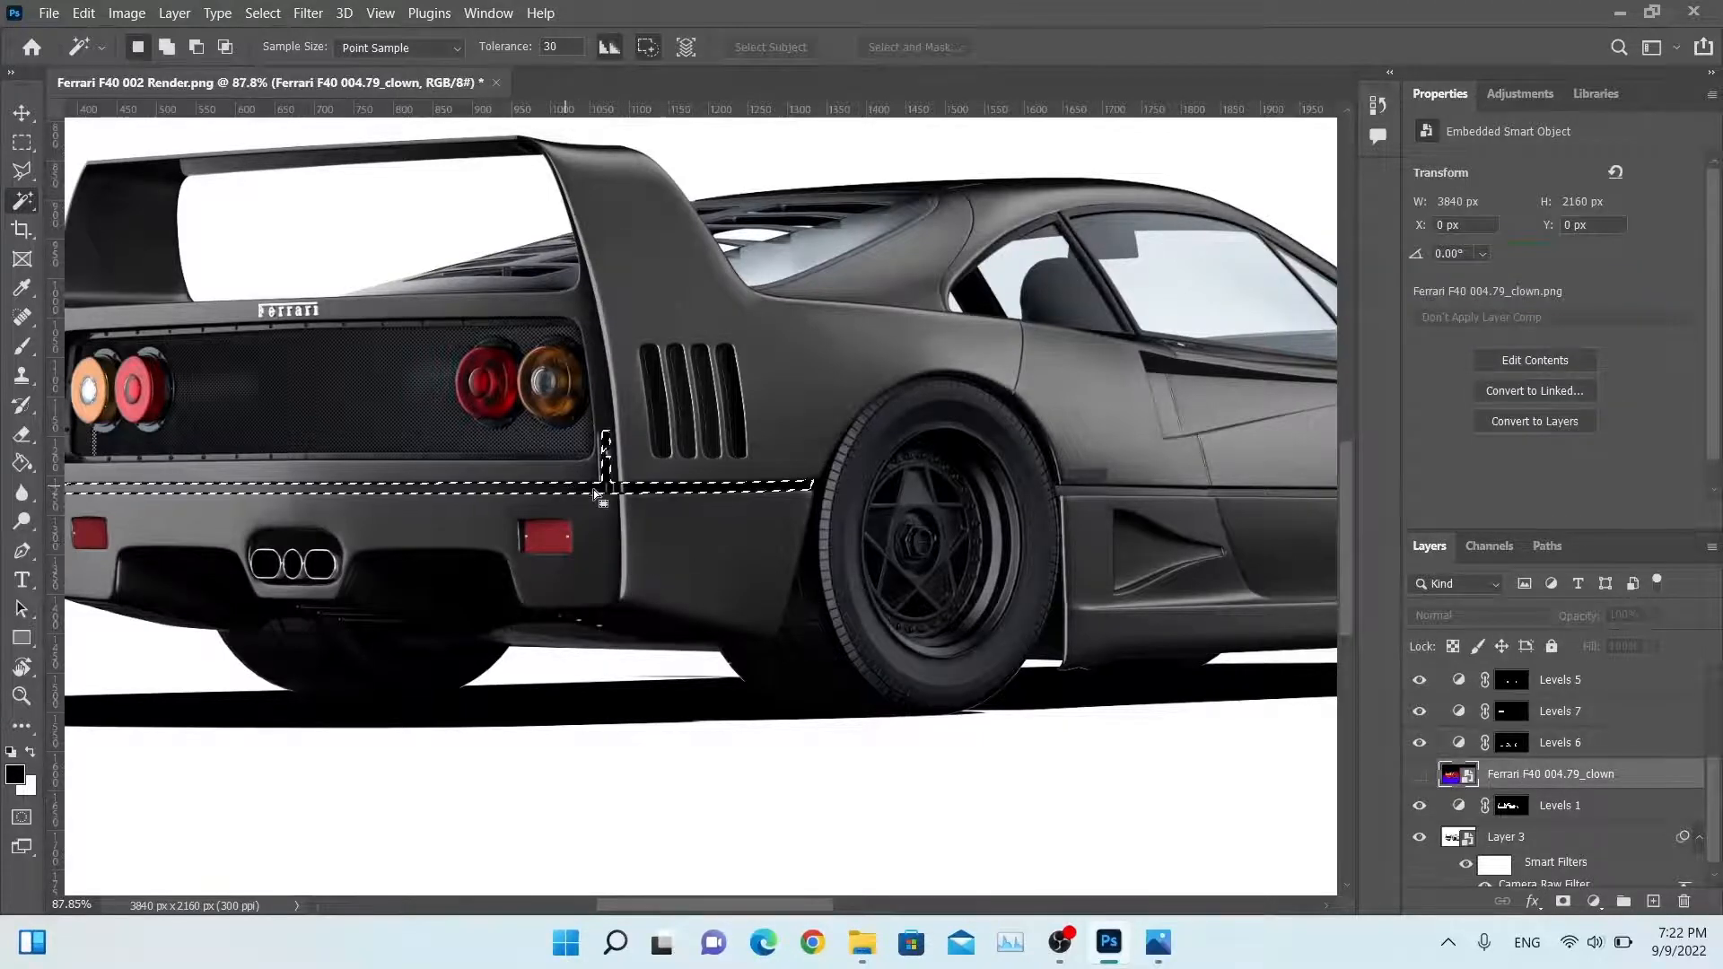
scroll(843, 488, right, 3)
shift+click(853, 493)
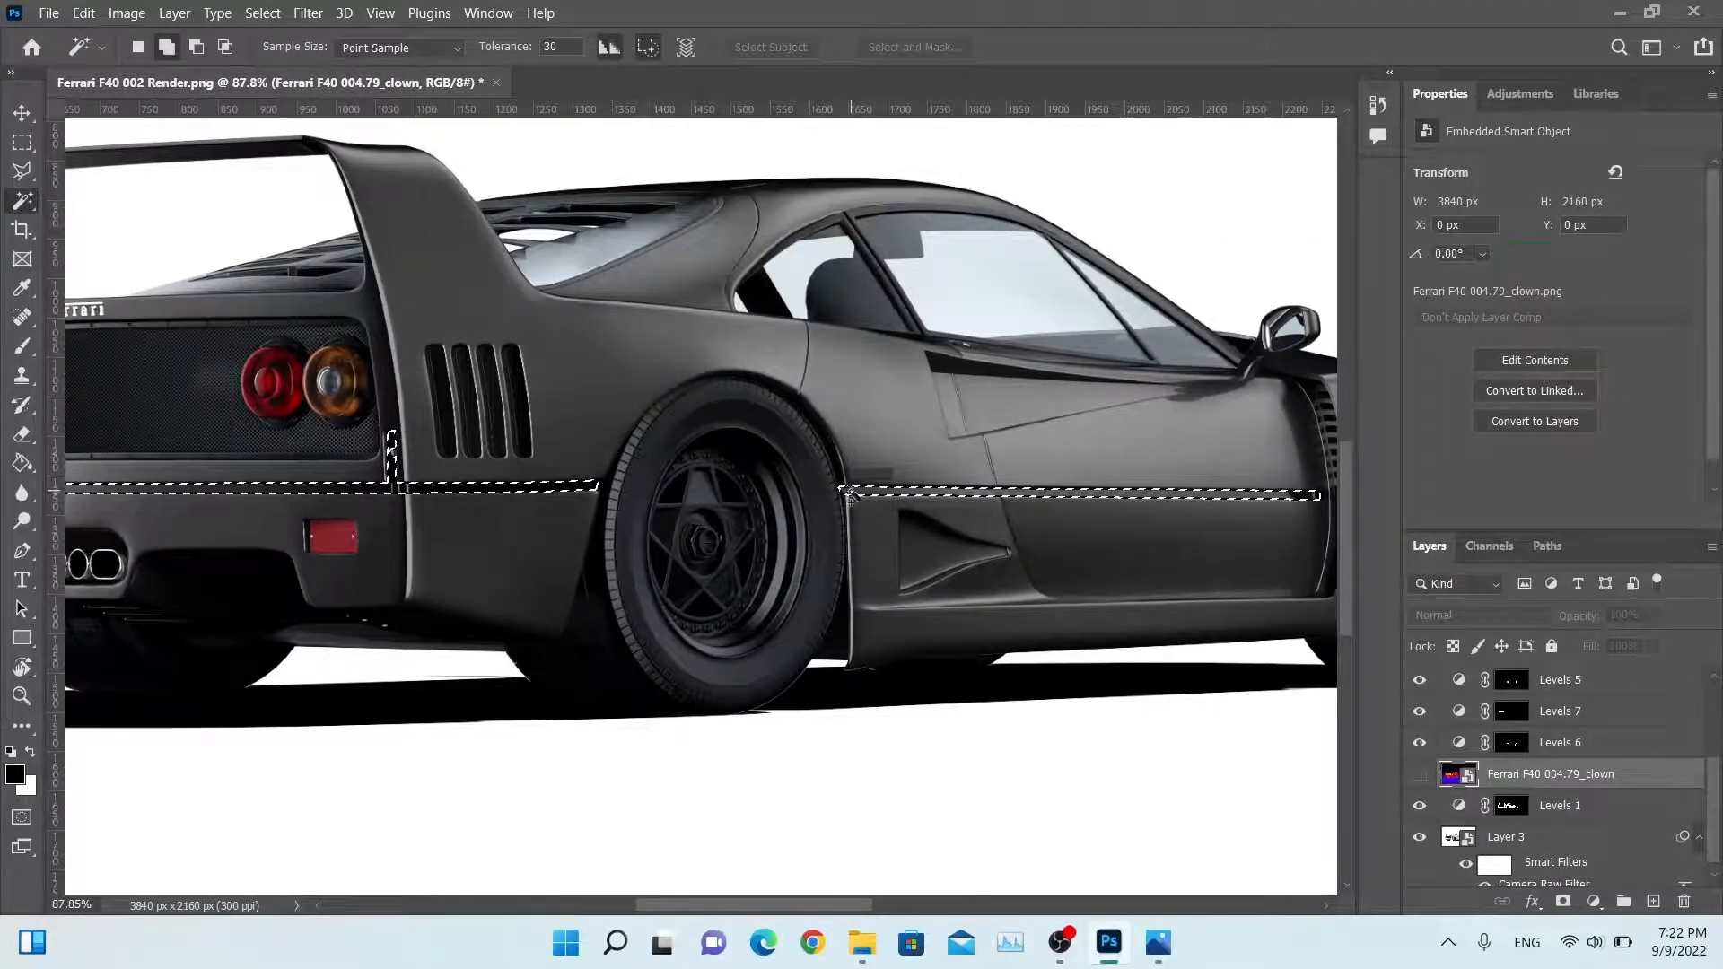
scroll(987, 502, right, 5)
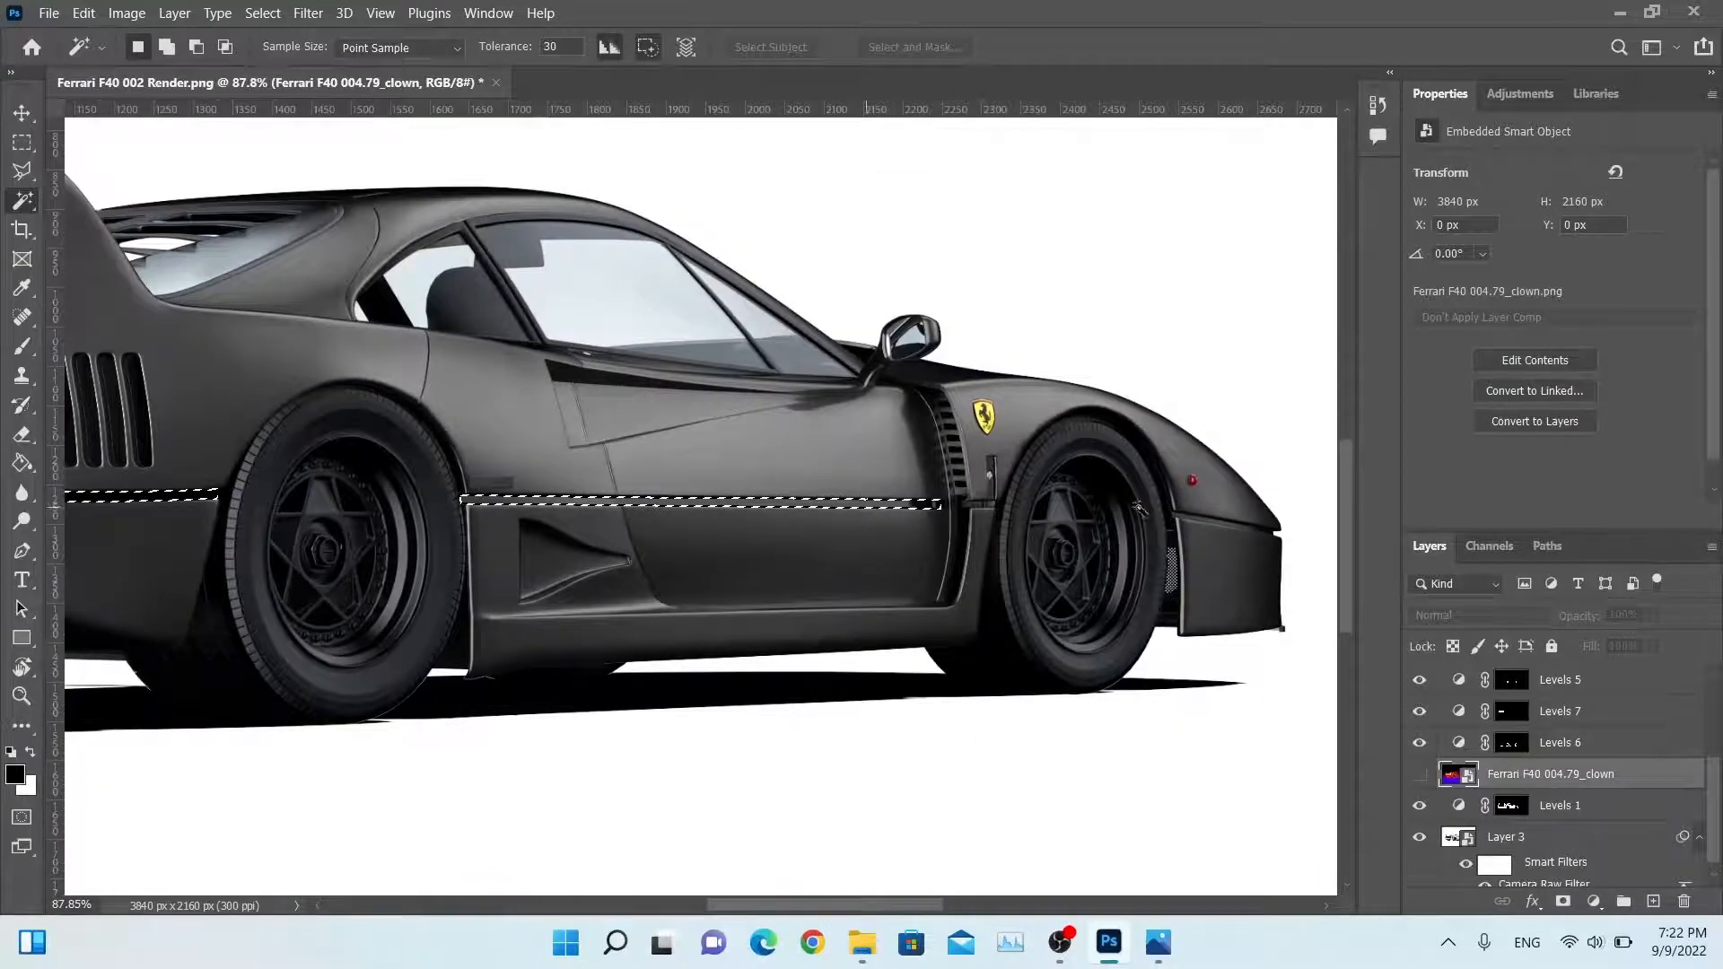
shift+click(989, 508)
shift+click(1179, 518)
Step: Add a Hue/Saturation adjustment masked to the selected trim line and turn on Colorize
scroll(1149, 507, left, 8)
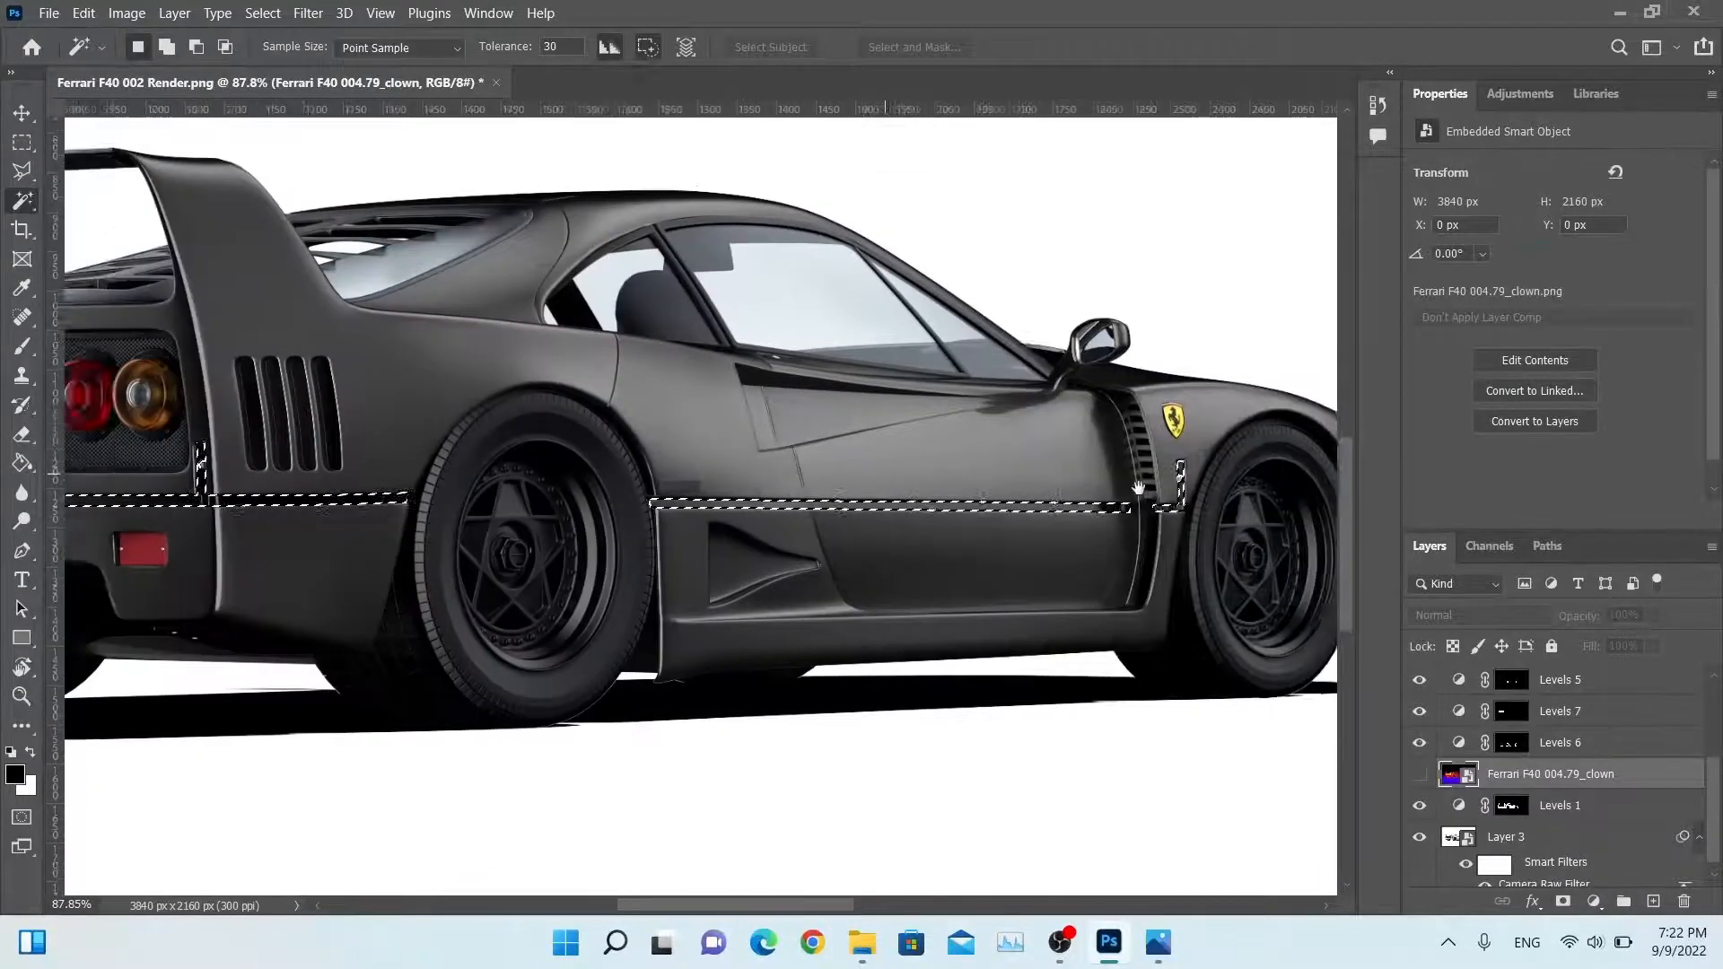
alt+scroll(1113, 493, down, 1)
alt+scroll(1112, 494, down, 3)
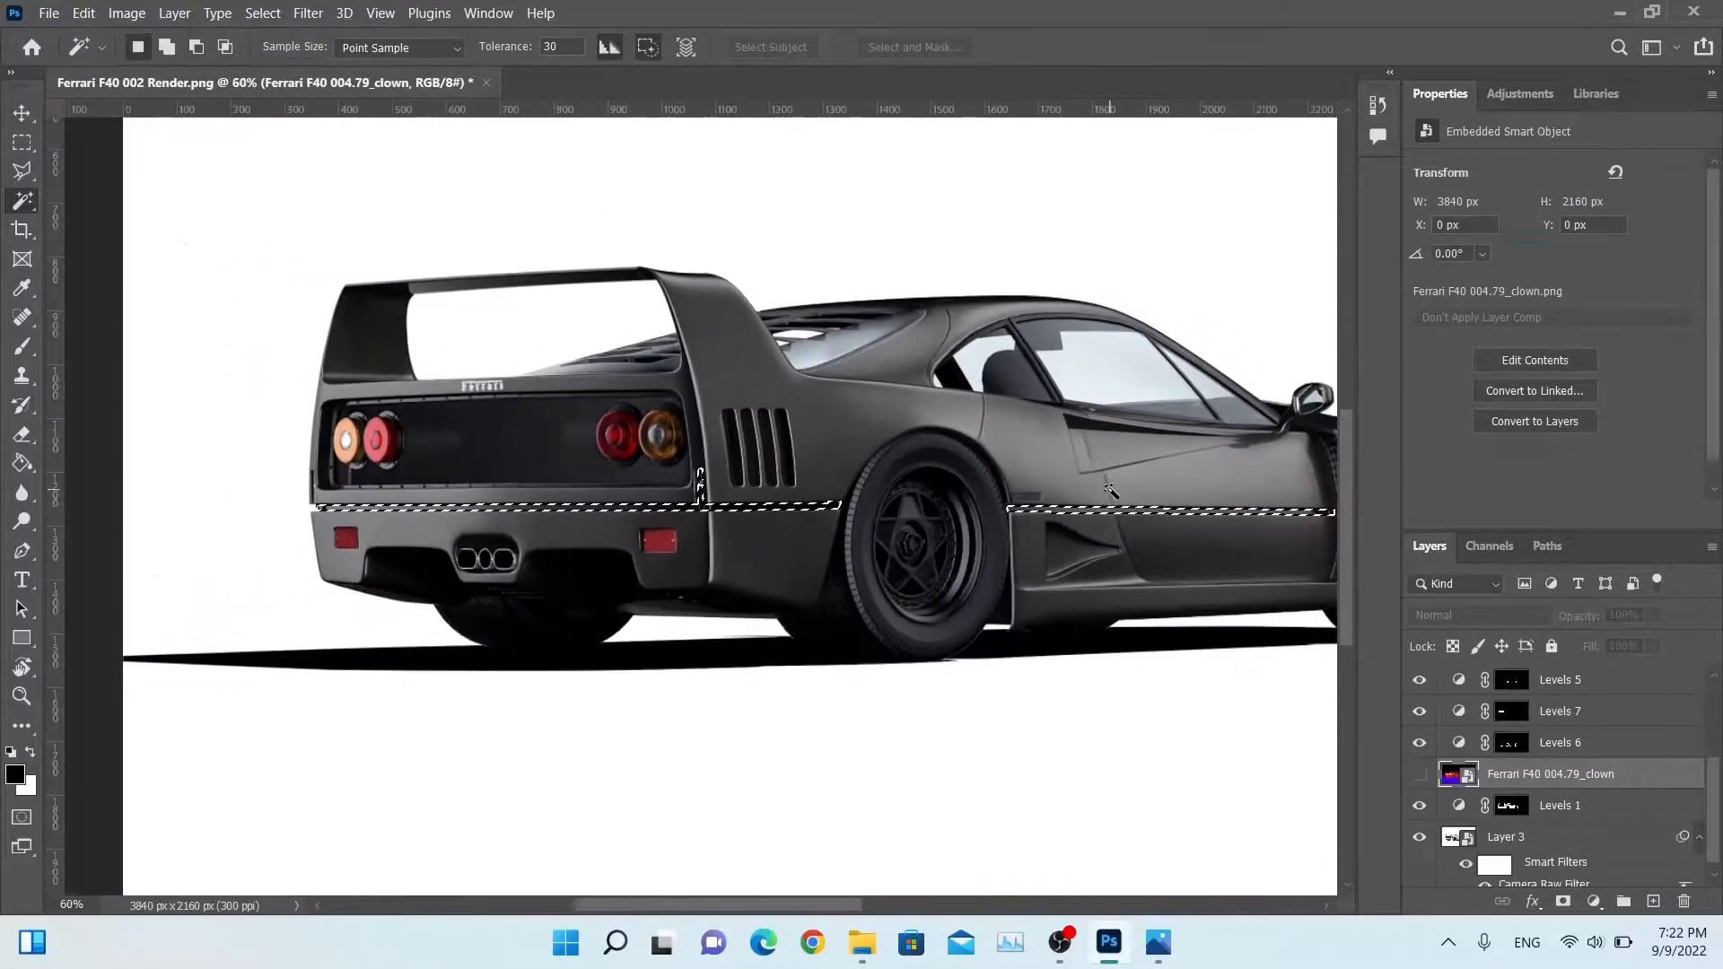
drag(921, 505, 859, 518)
alt+scroll(859, 519, down, 2)
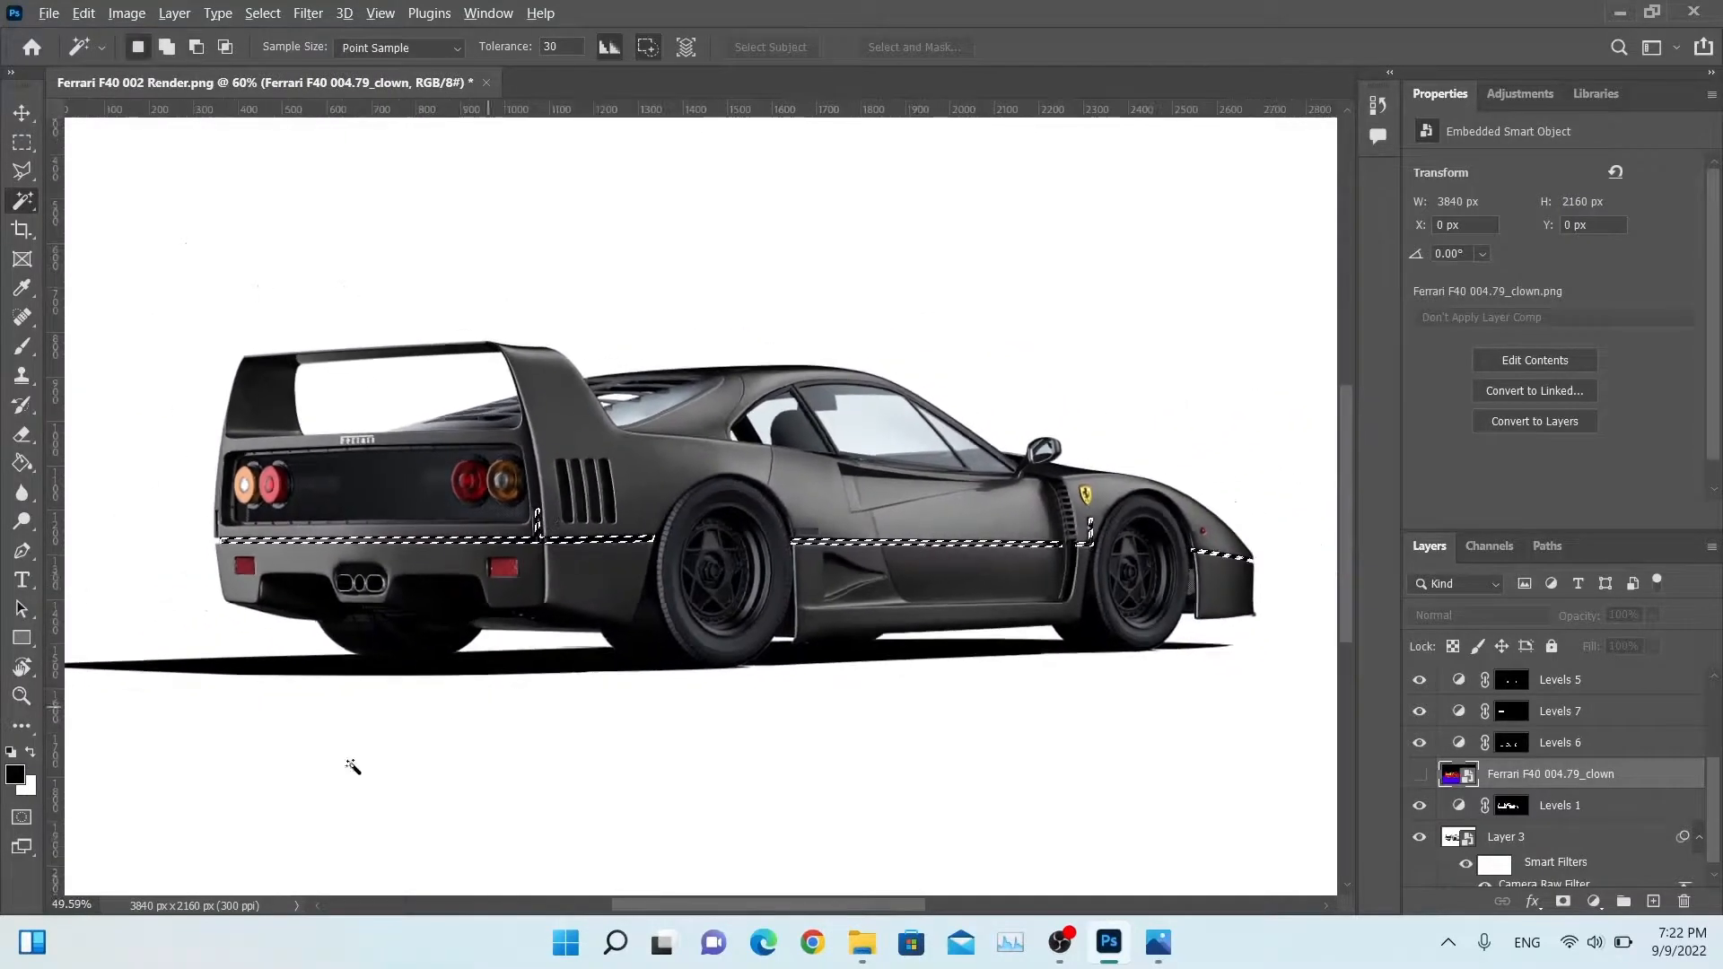
click(92, 902)
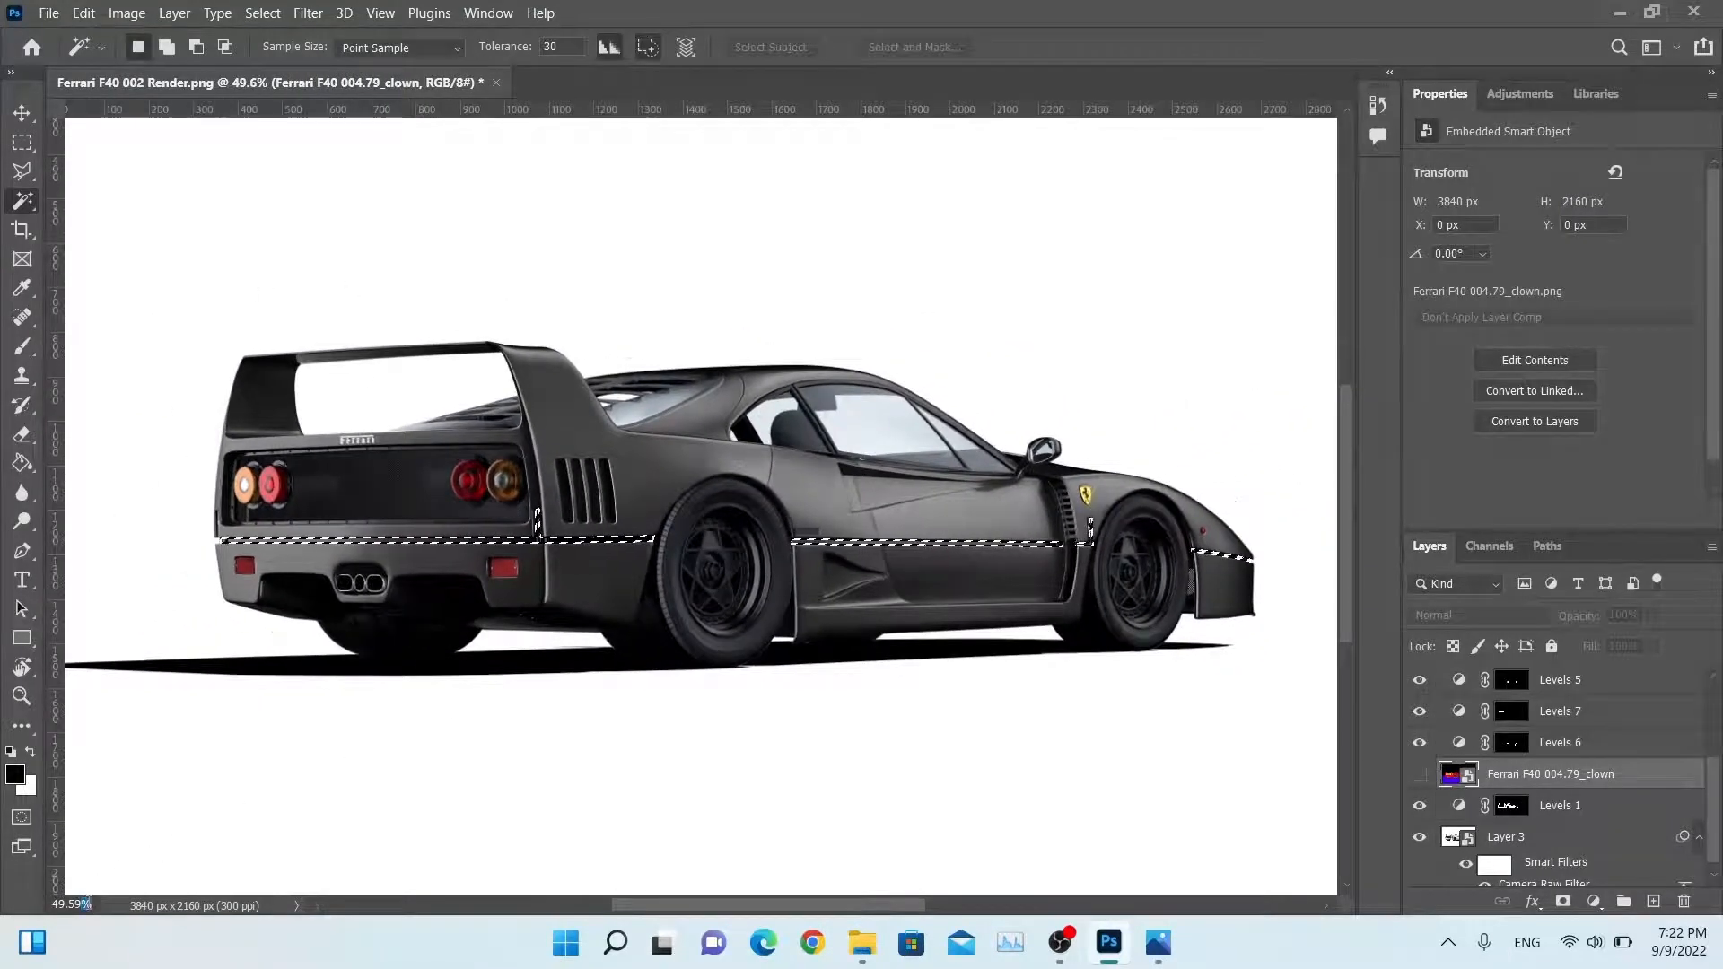
text(50)
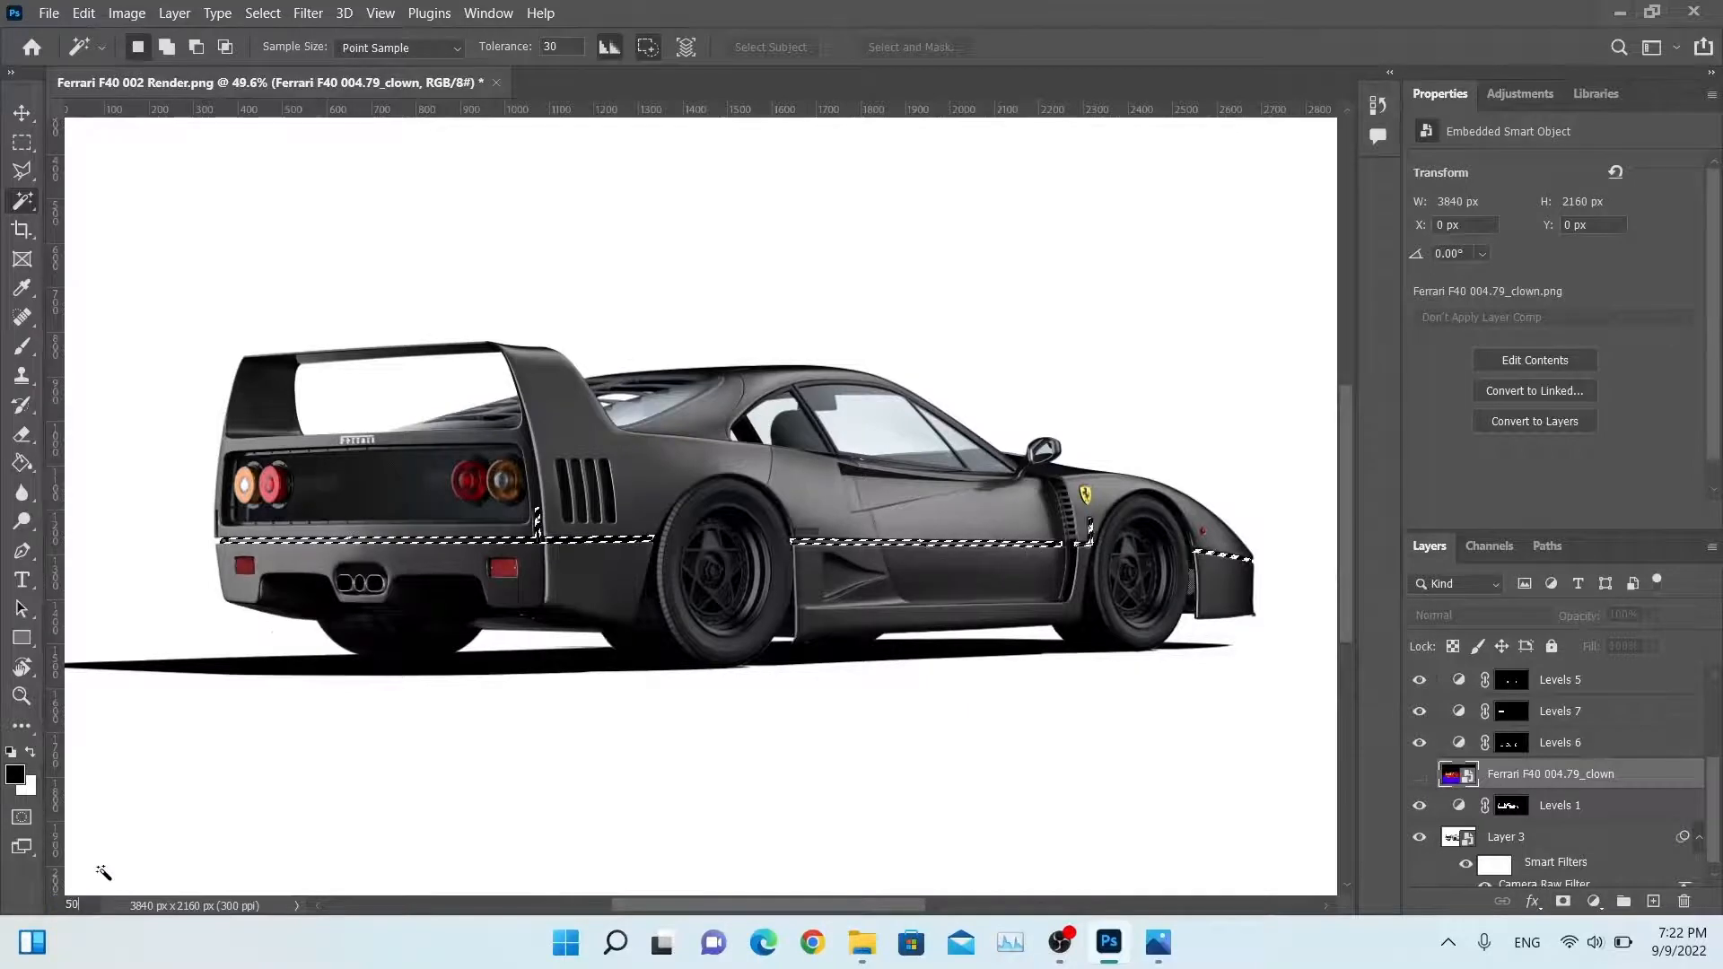
key(Return)
drag(873, 592, 843, 603)
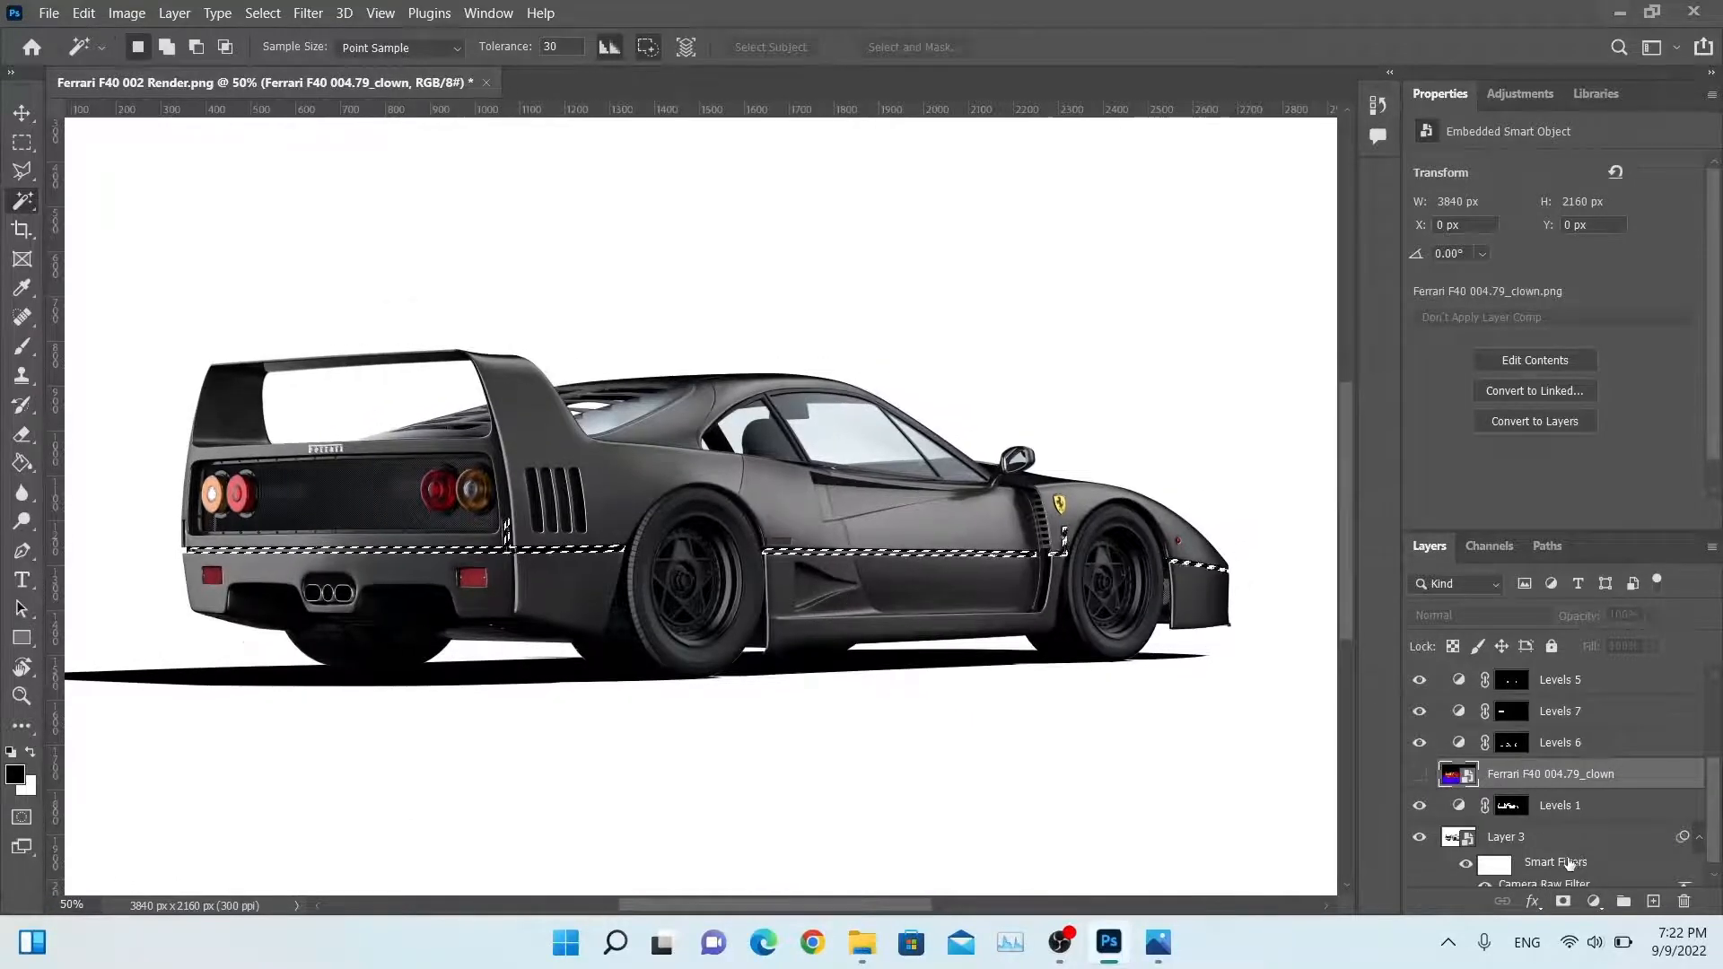
click(1593, 900)
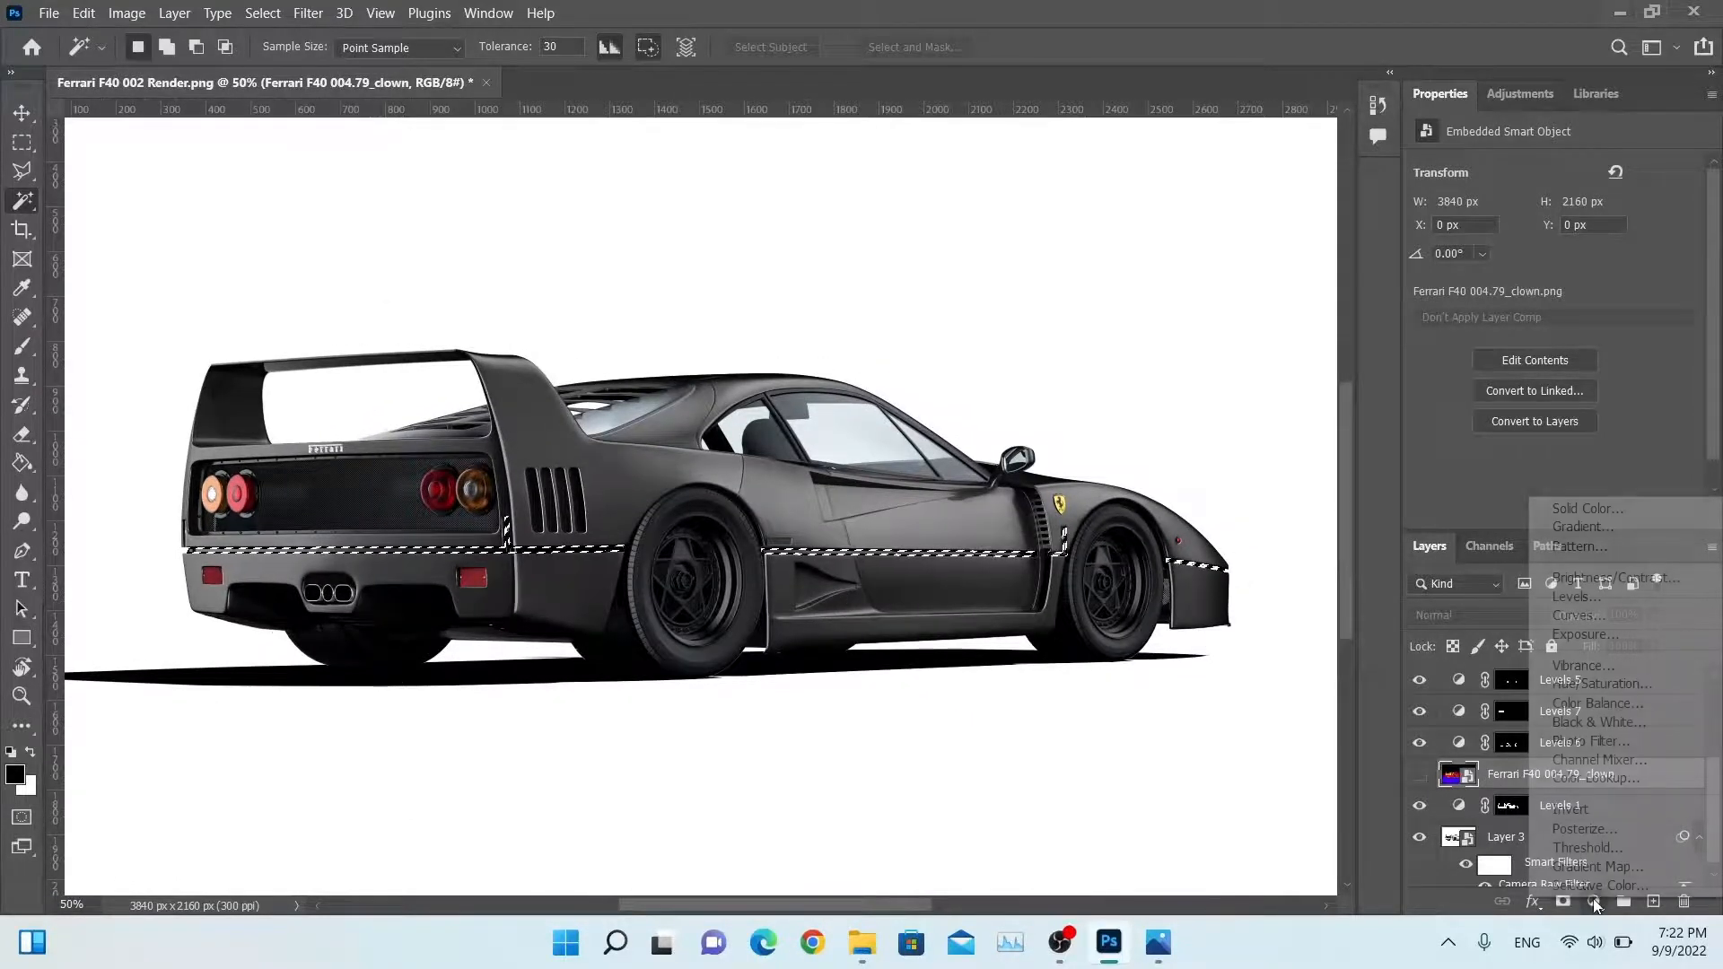
click(1602, 684)
click(1544, 376)
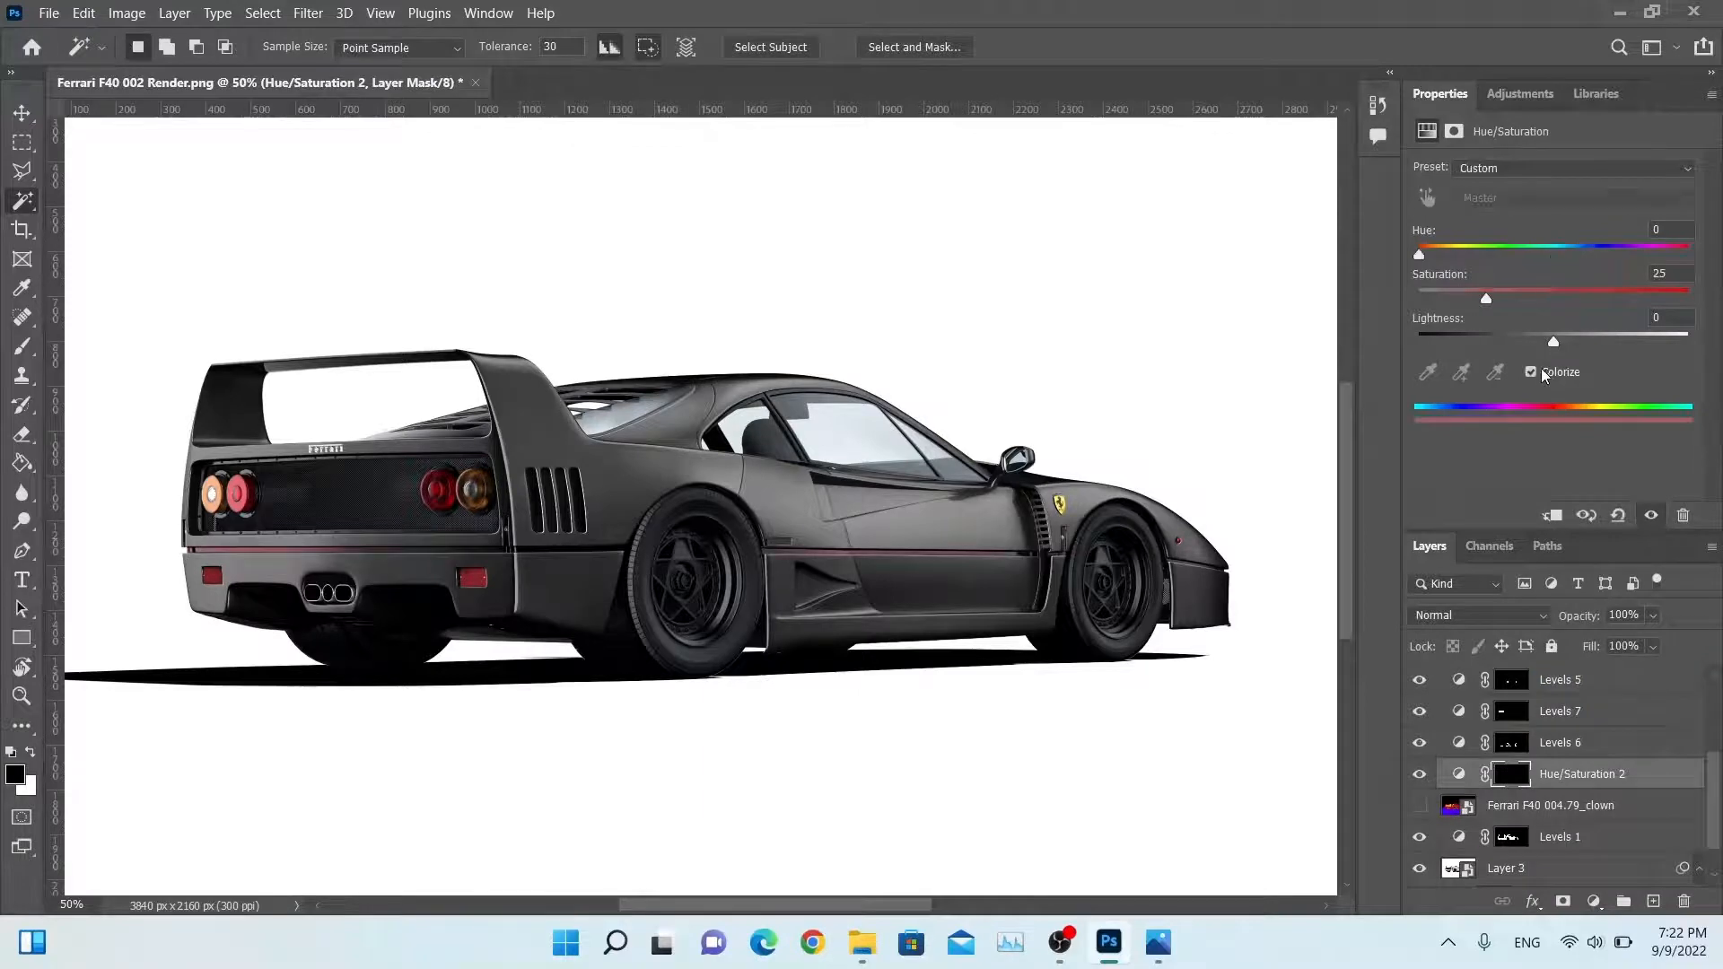
Step: Move the trim's Hue/Saturation layer to the top of the stack and set hue 0, saturation 40 and lightness -10
drag(1534, 774, 1558, 646)
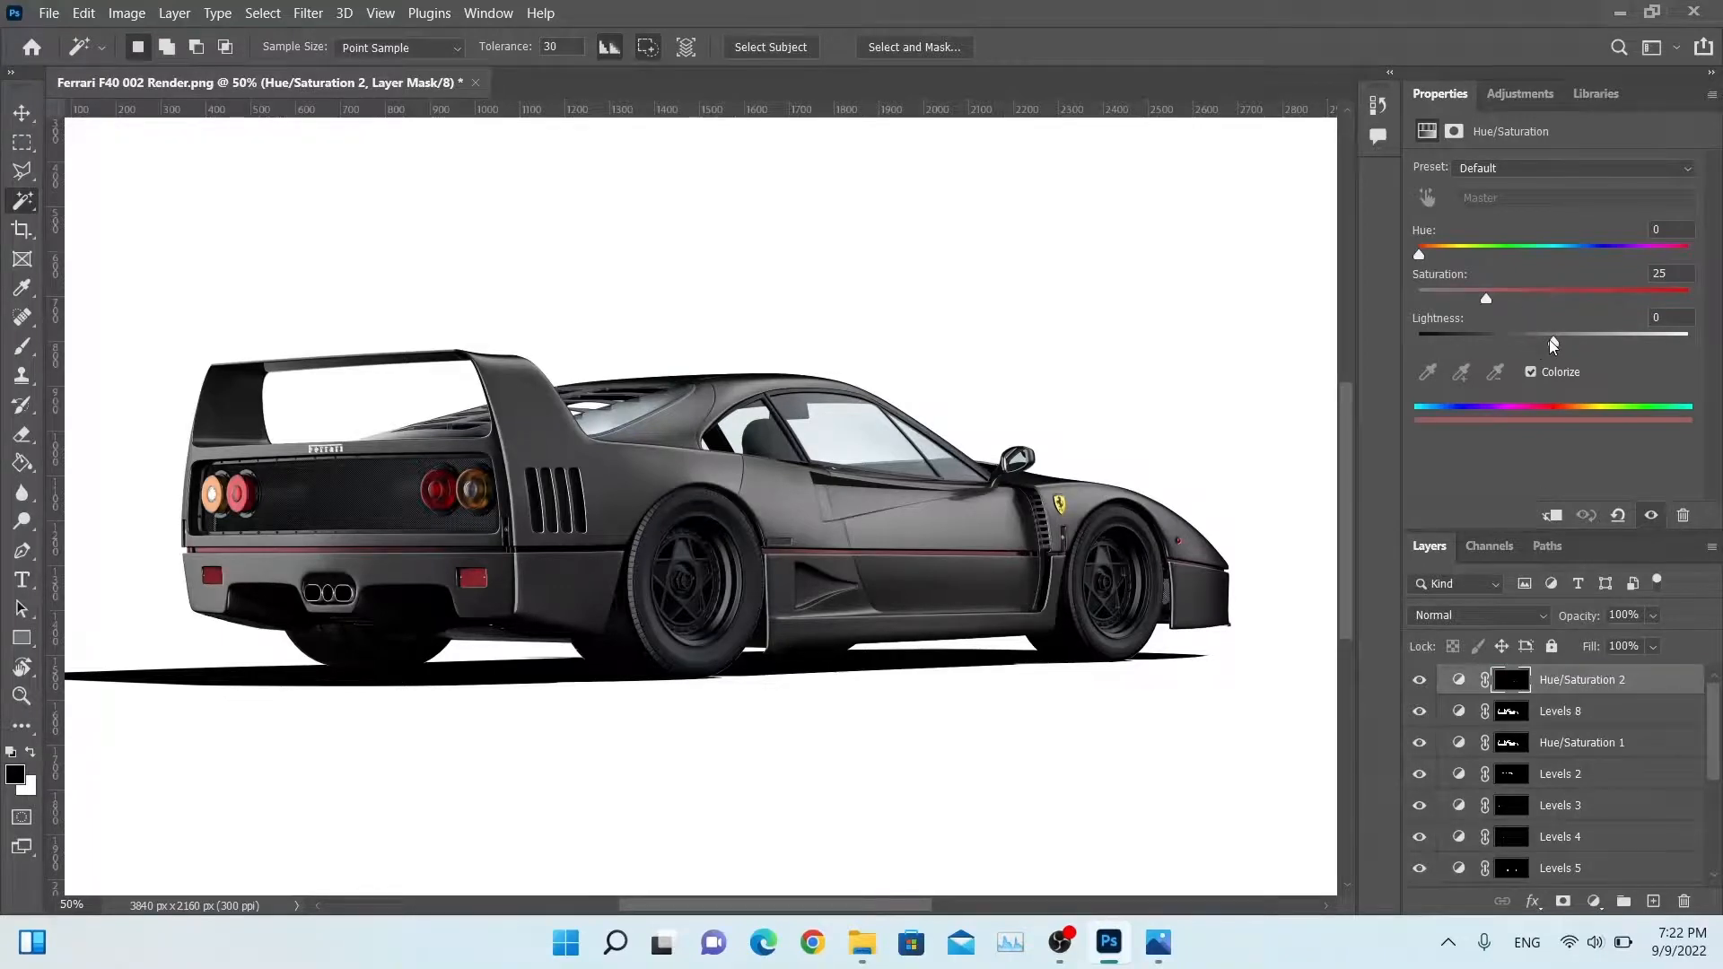
drag(1553, 344, 1532, 308)
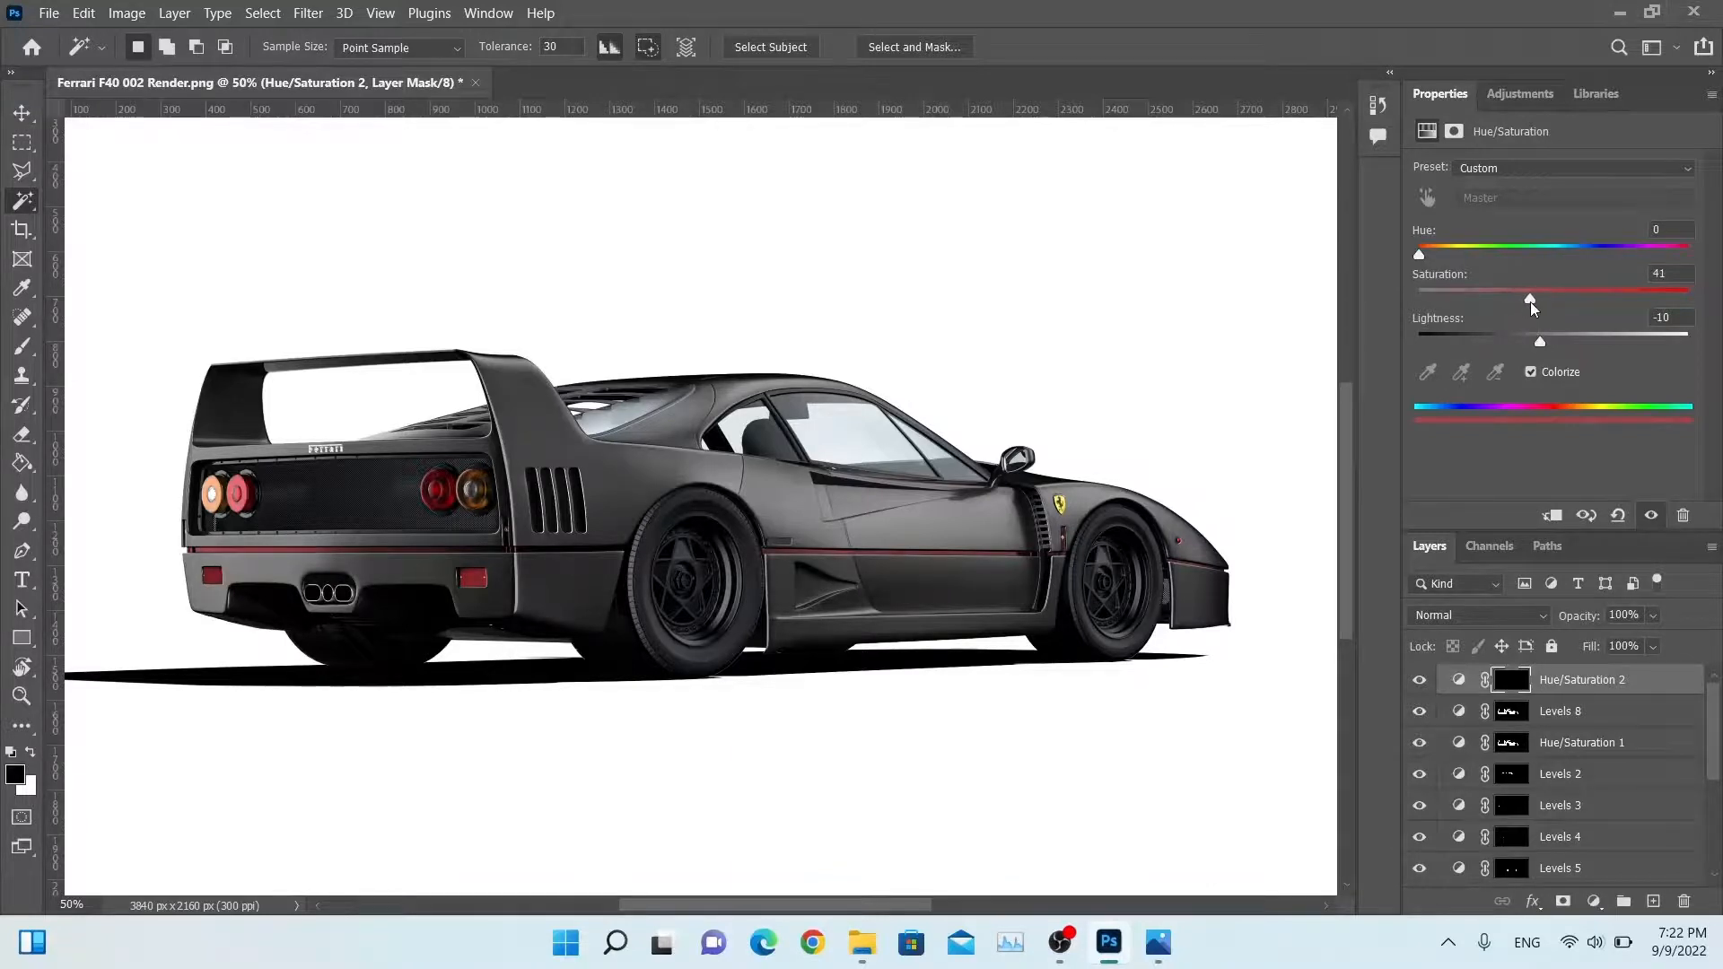
drag(1437, 256, 1370, 257)
Step: Add a Levels adjustment masked to the trim line with black input 2, midtones 1.05 and white input 224
ctrl+click(1511, 679)
click(1593, 901)
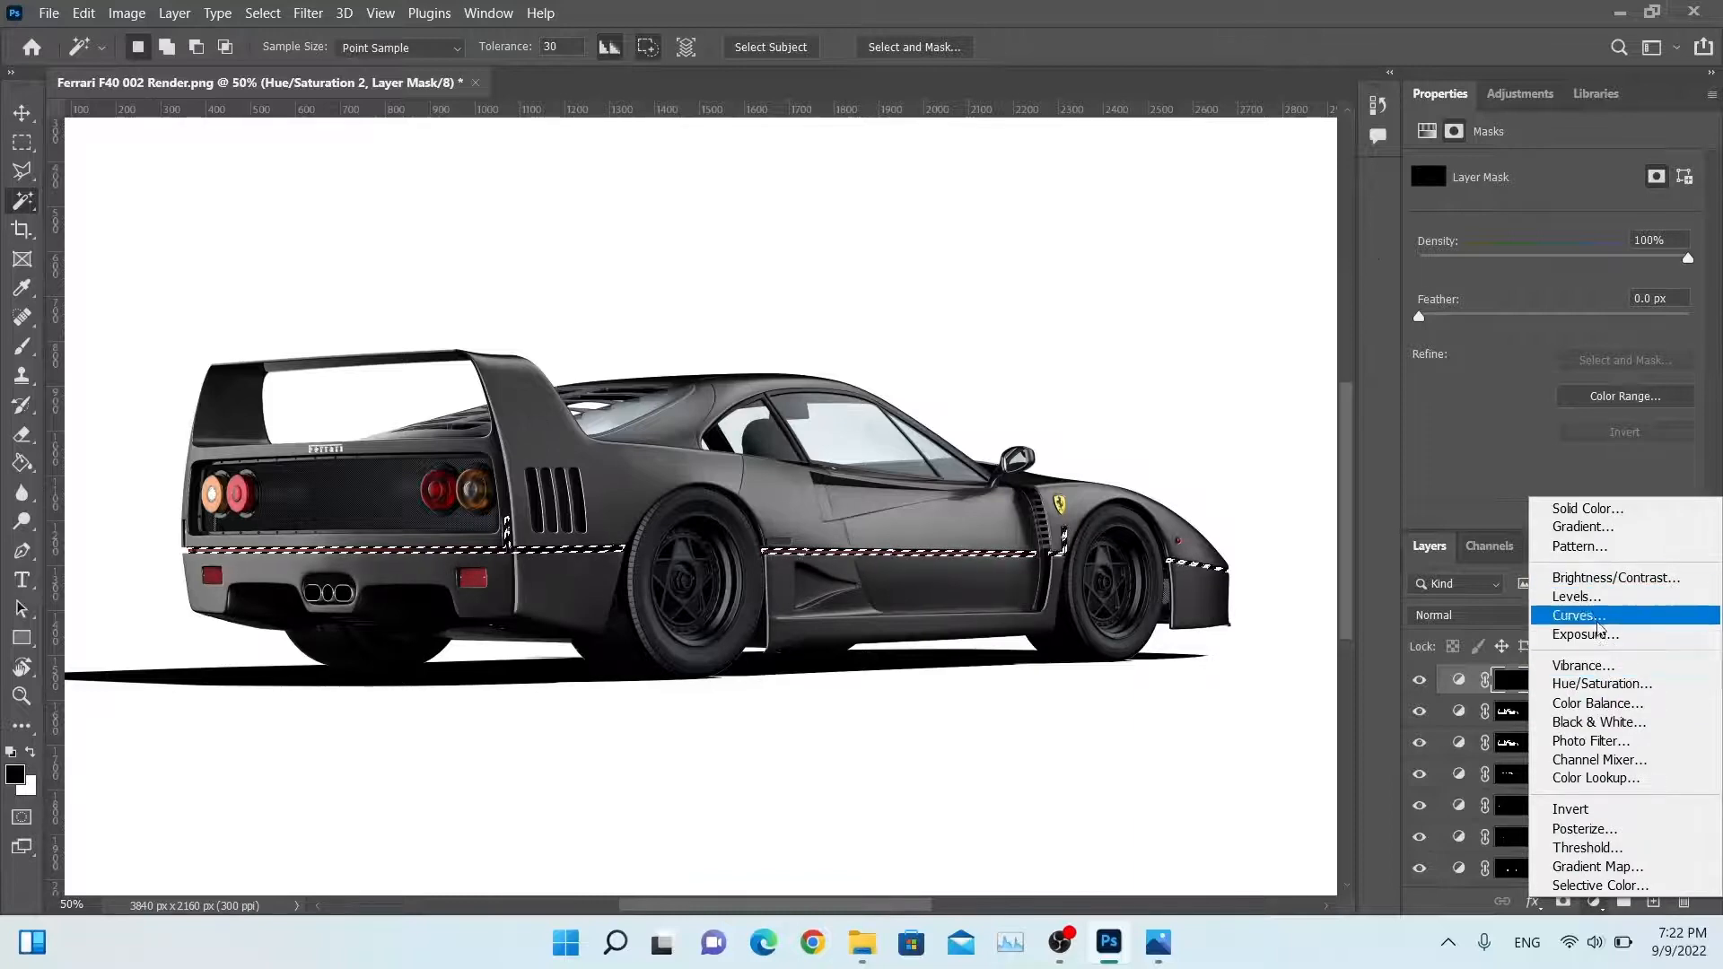
click(1575, 597)
mouse_move(1571, 332)
mouse_down()
mouse_move(1522, 332)
mouse_move(1567, 338)
mouse_up()
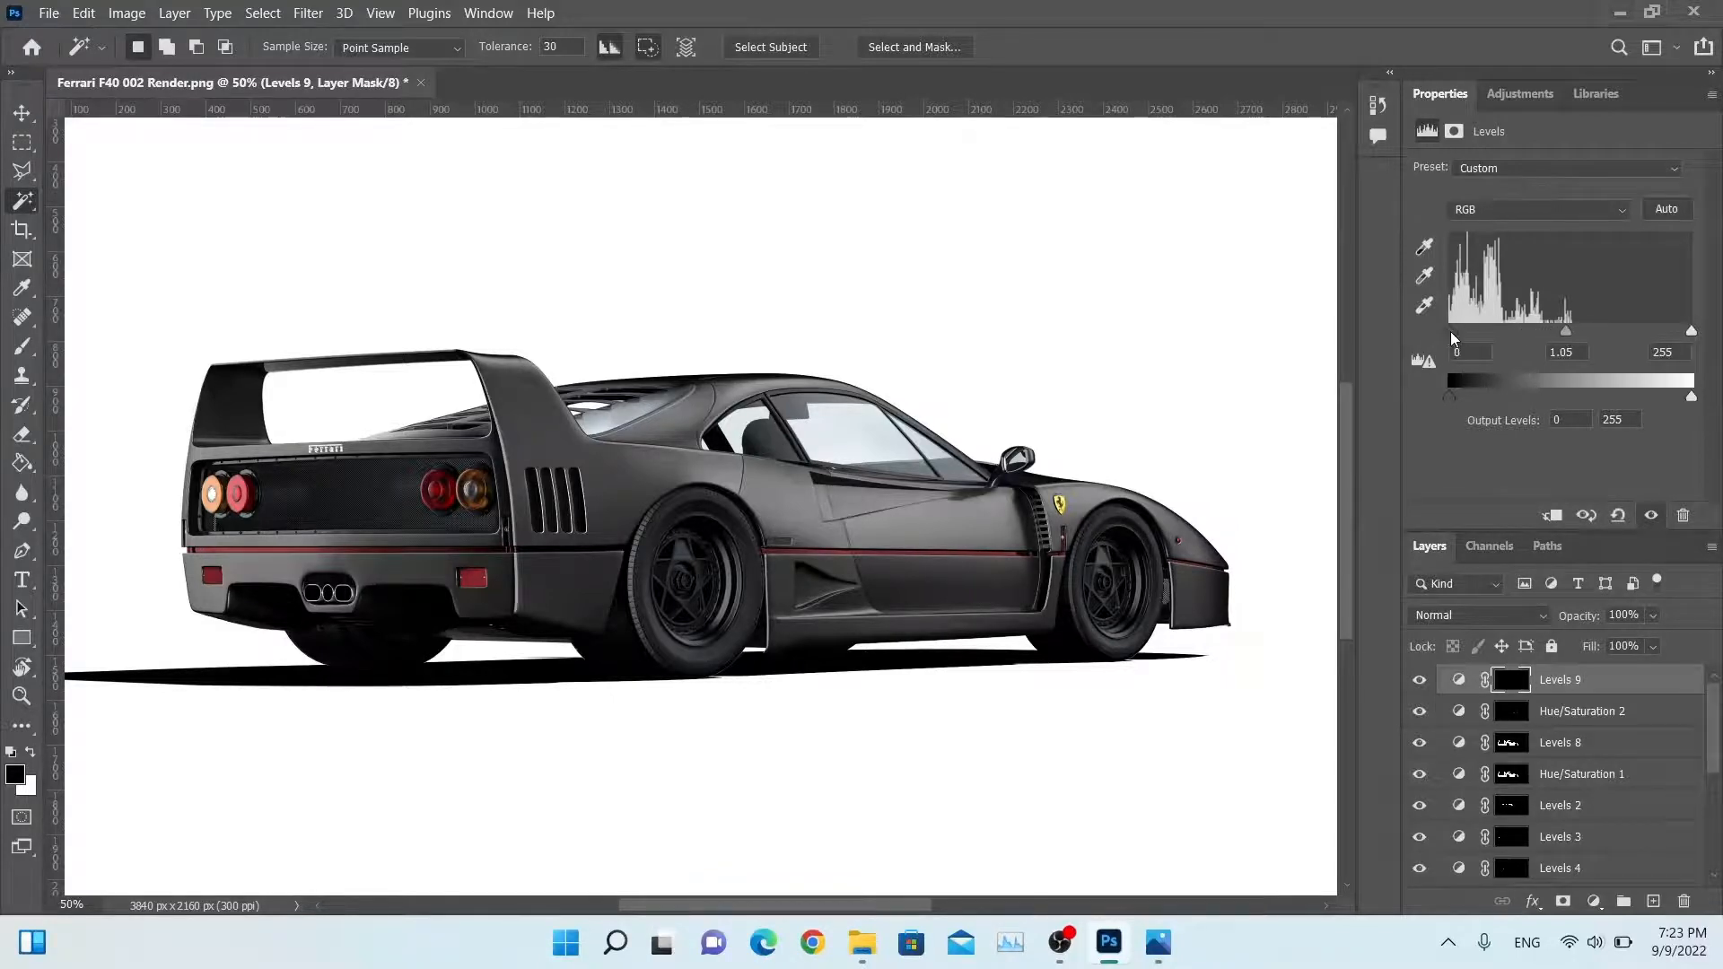
drag(1692, 334, 1671, 331)
Step: Colorize the wheel rims dark red with a masked Hue/Saturation adjustment at hue 360, saturation 31 and lightness -2
scroll(1446, 737, down, 3)
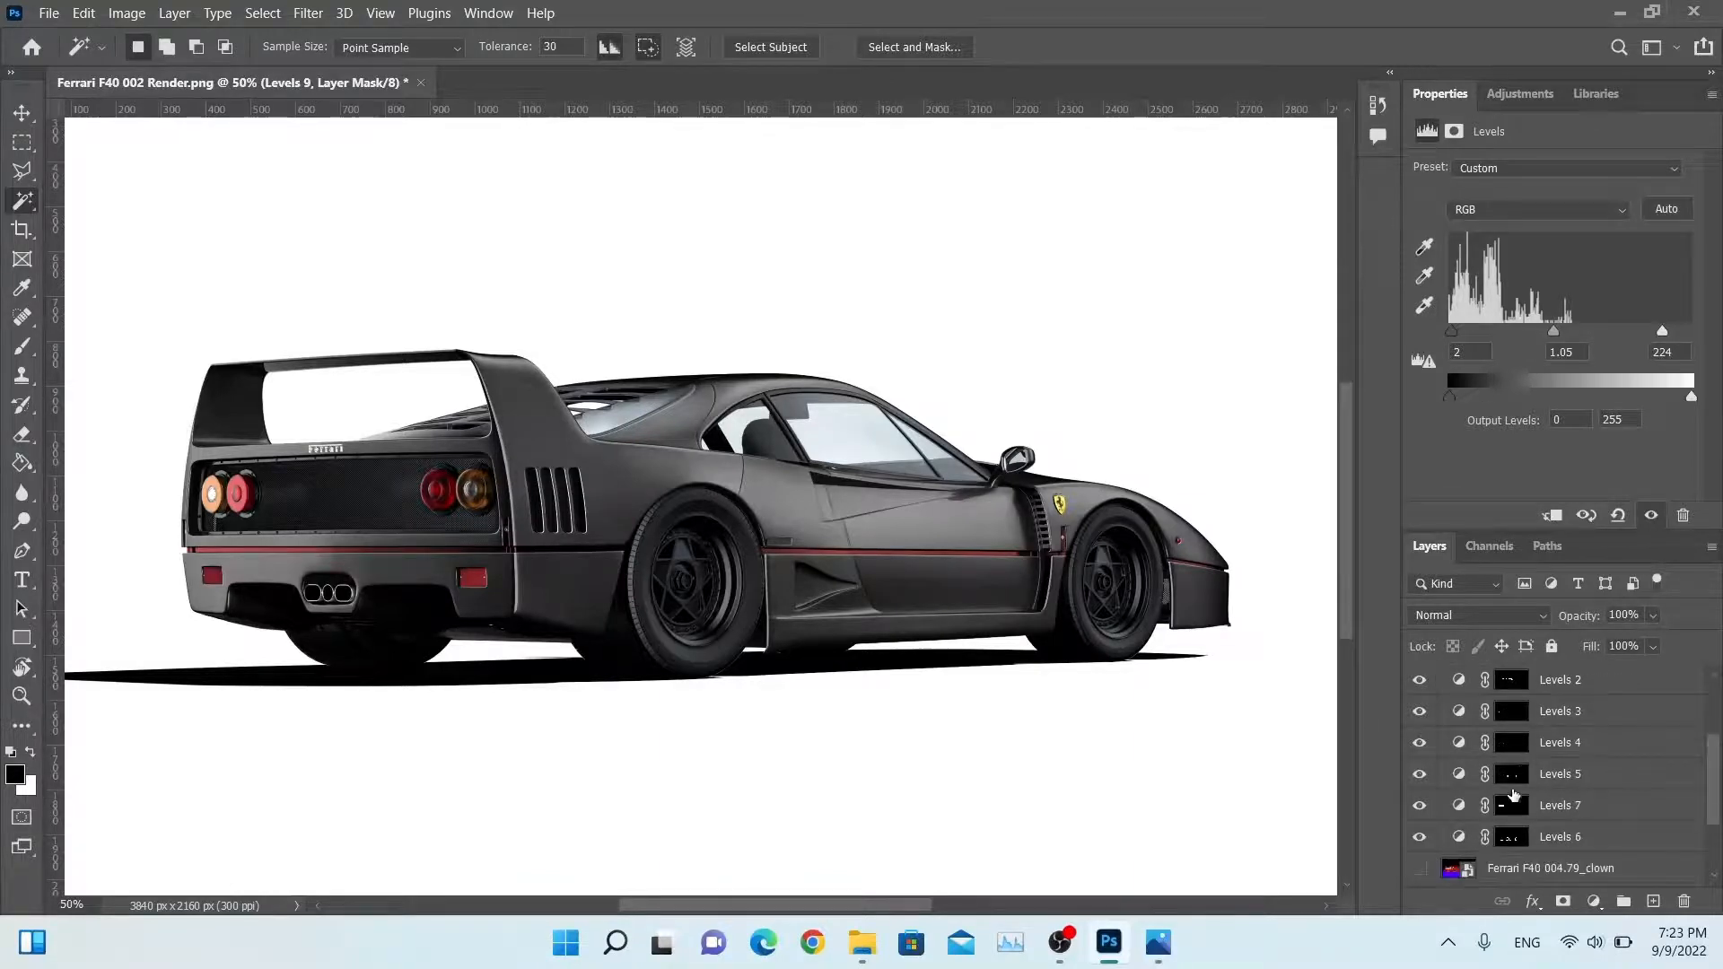
ctrl+click(1511, 773)
scroll(1547, 837, up, 5)
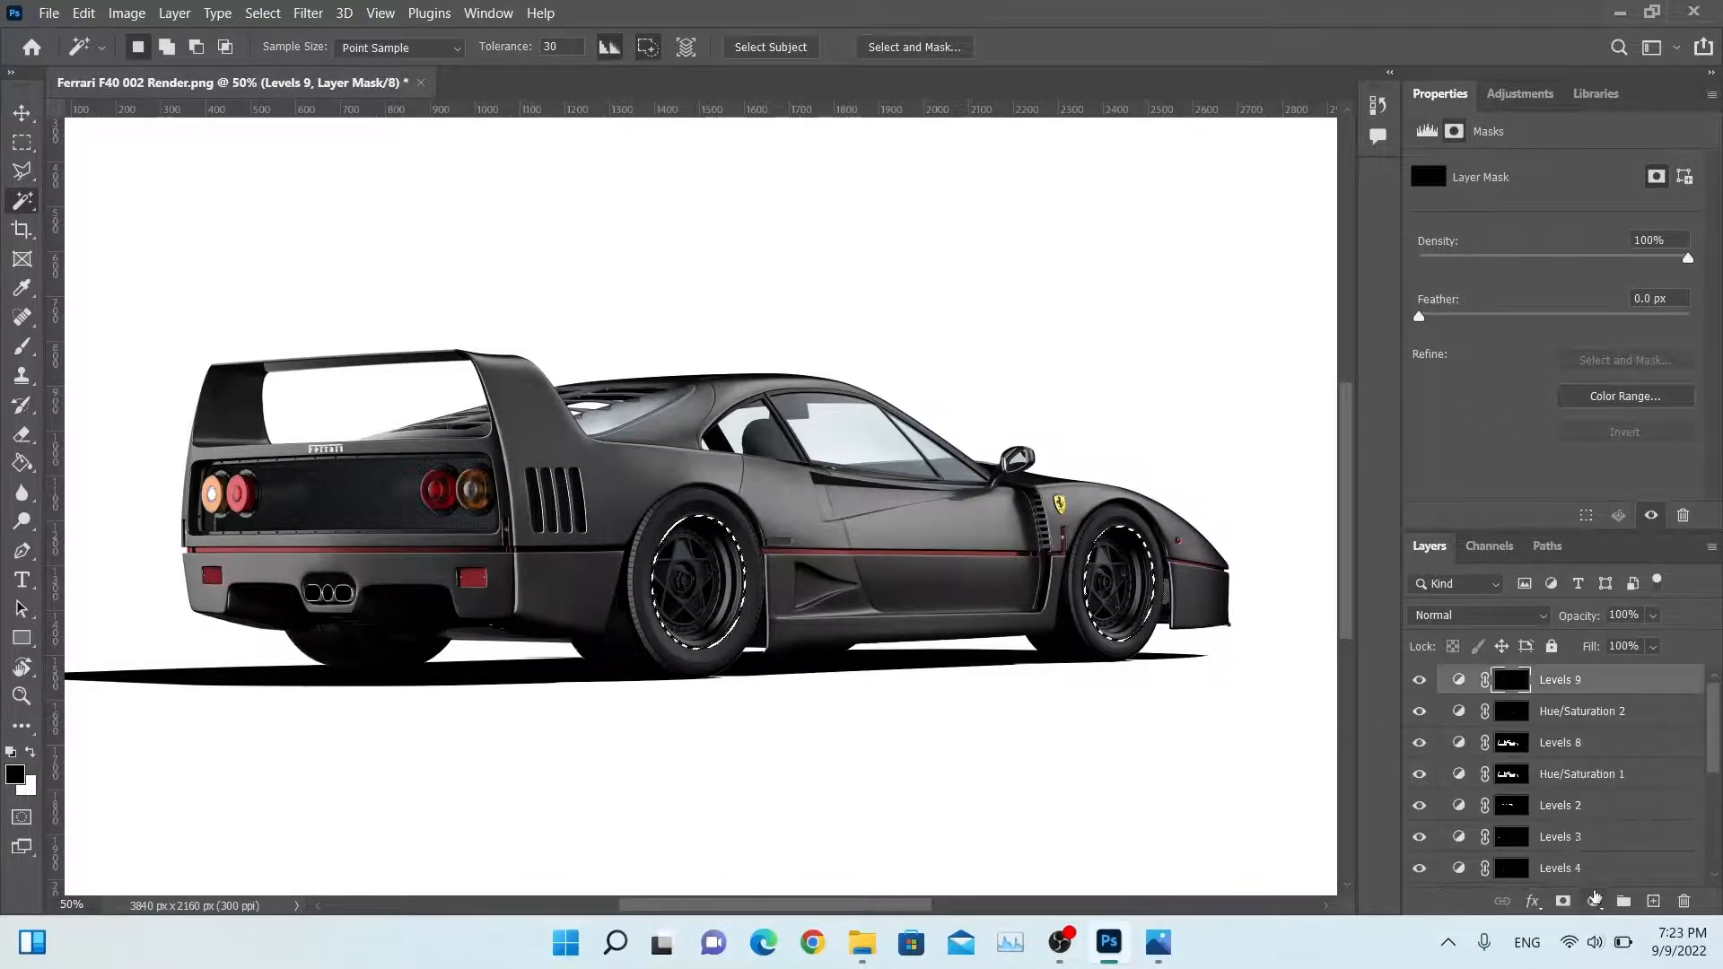
click(1594, 901)
click(1602, 683)
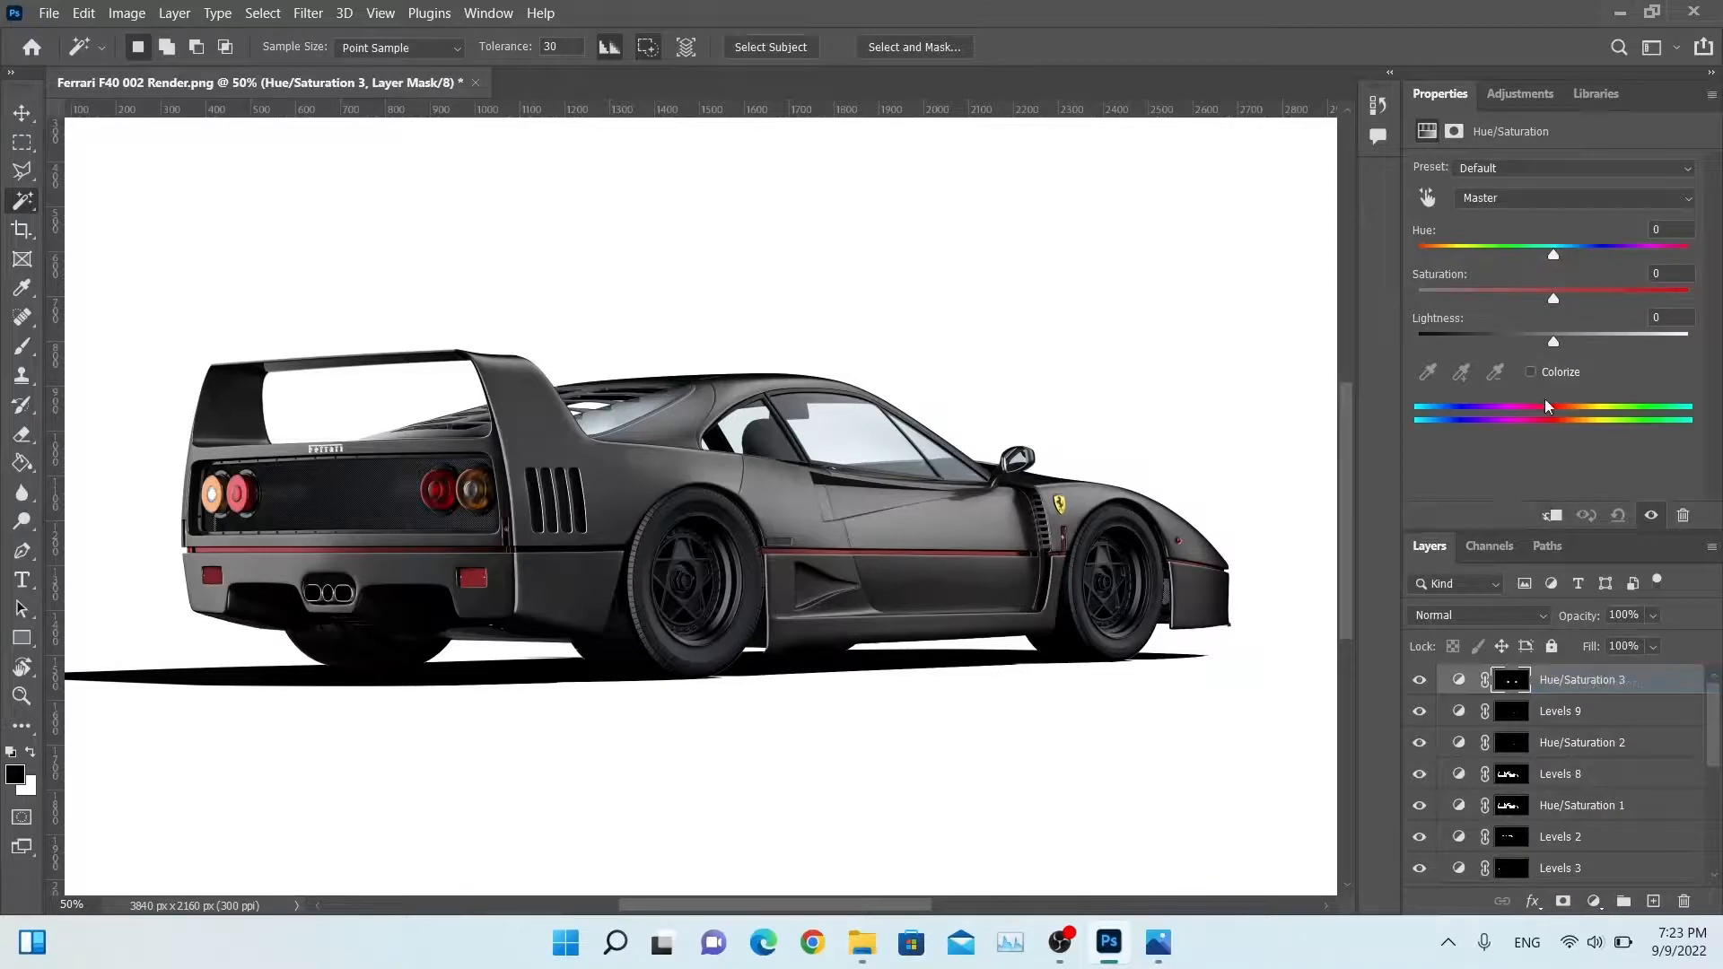
click(1531, 371)
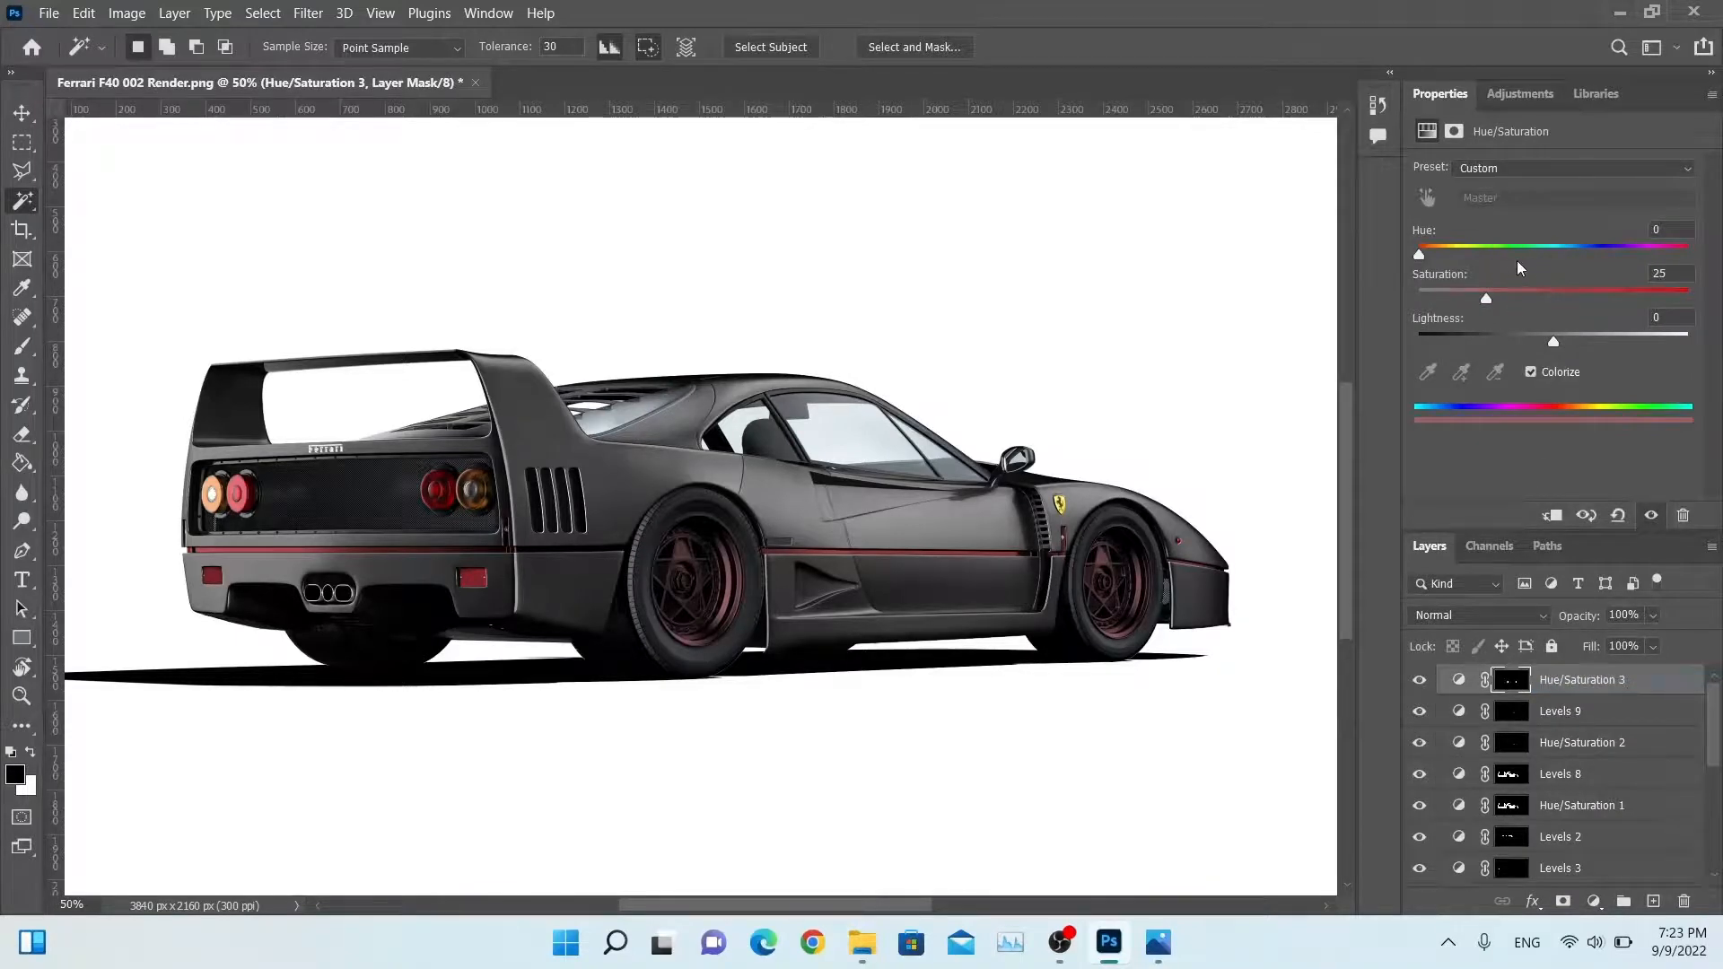
drag(1506, 258, 1705, 263)
drag(1500, 297, 1550, 342)
drag(820, 420, 784, 460)
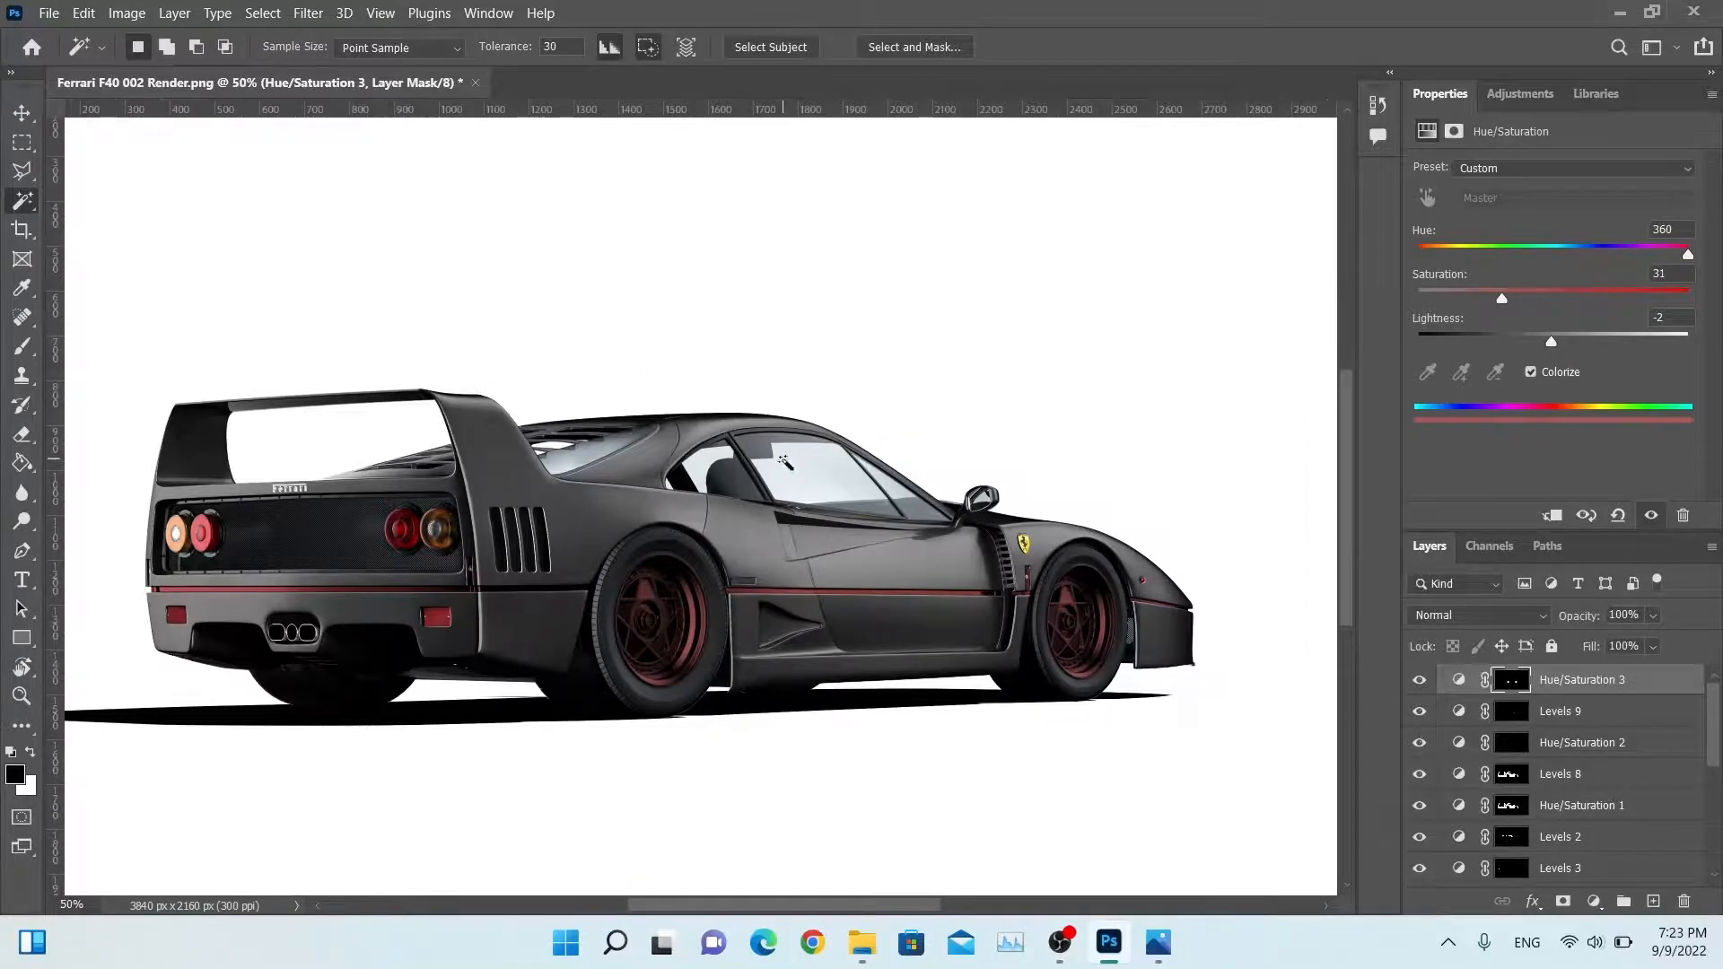
Step: Remove the red Hue/Saturation adjustment from the wheel rims together with its mask
key(Delete)
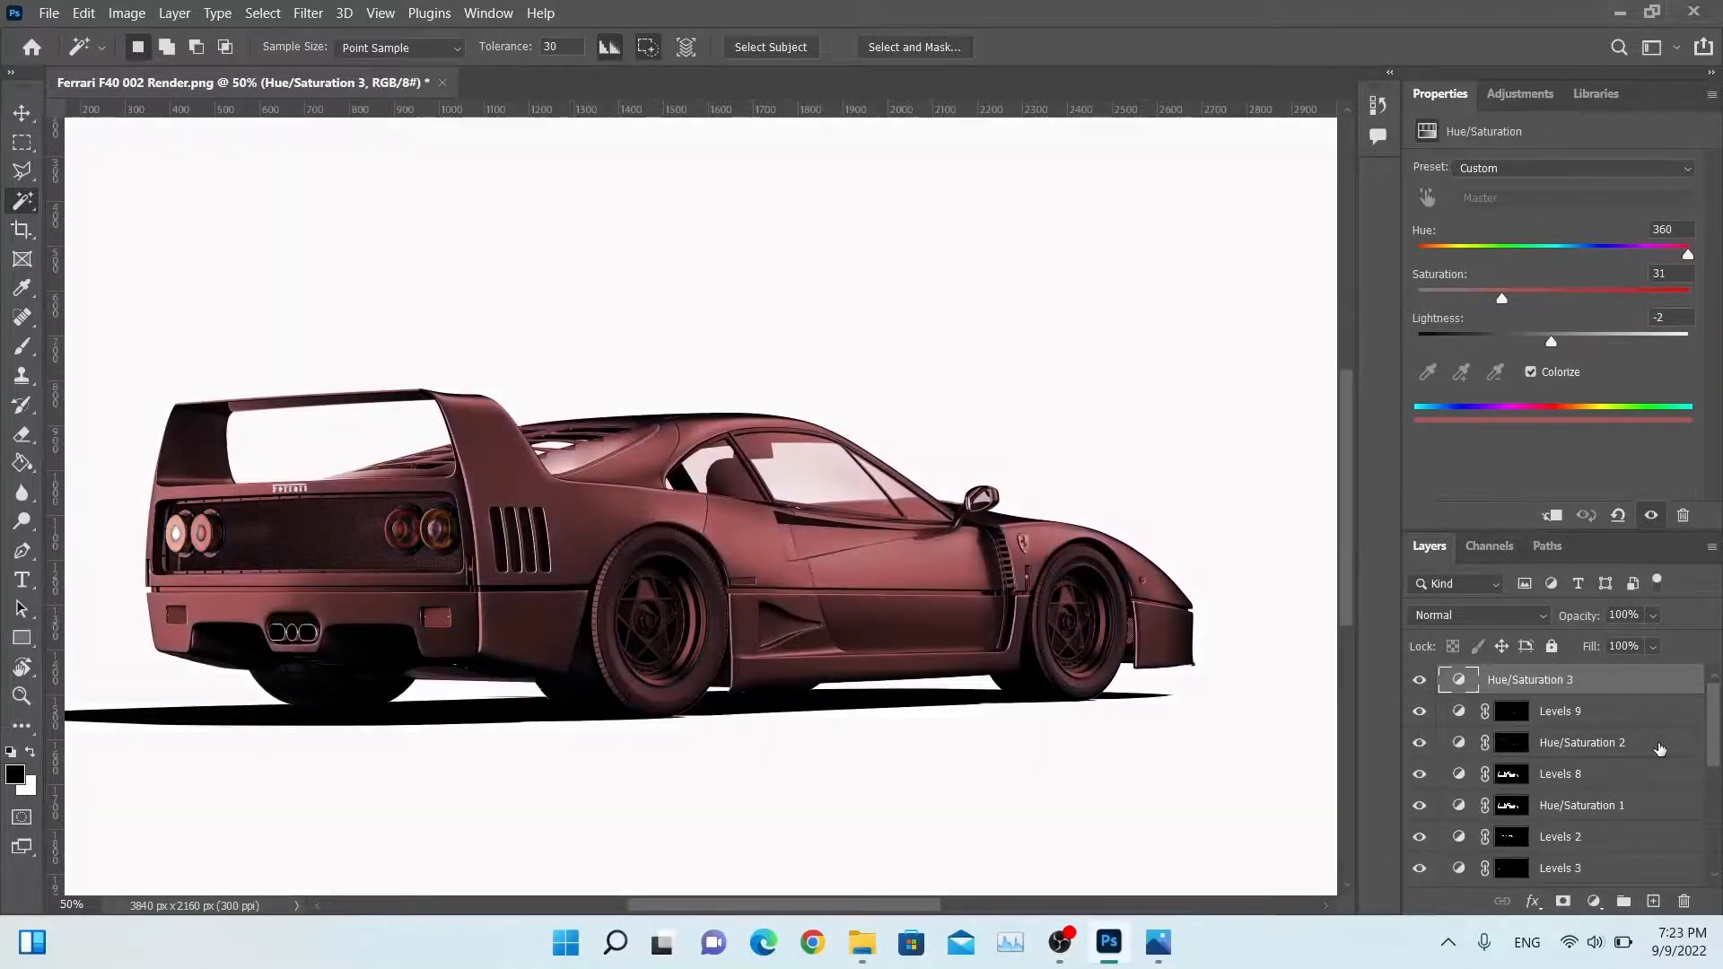
key(ctrl+z)
drag(1588, 679, 1683, 901)
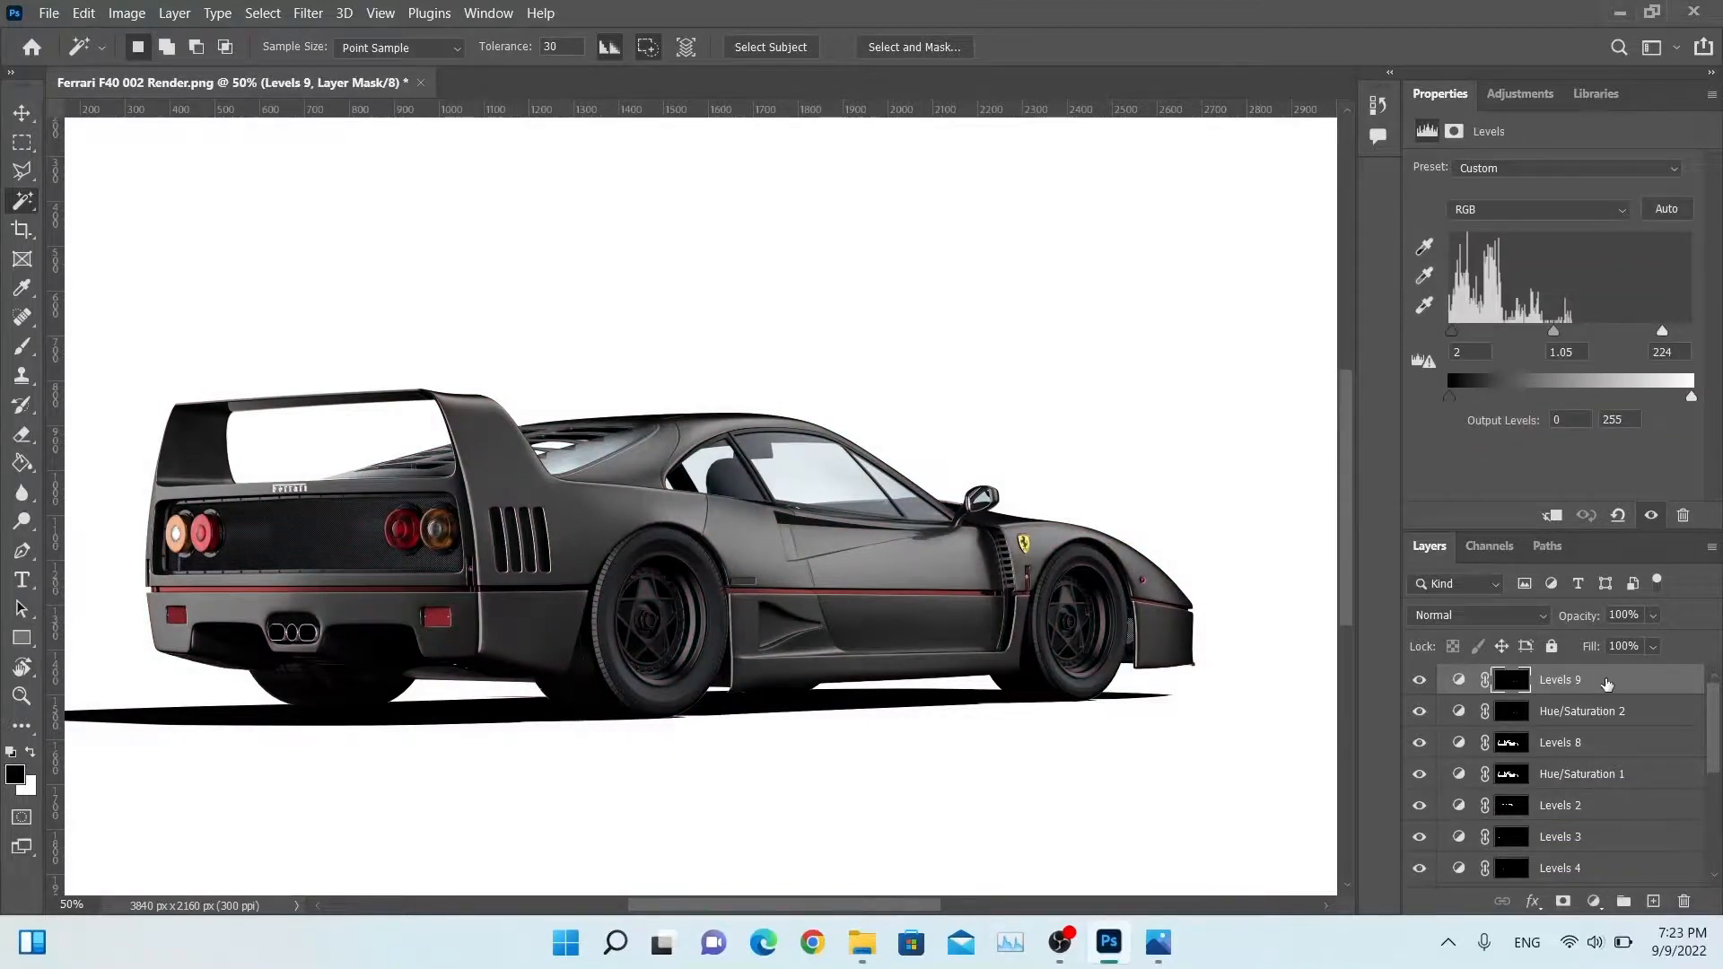
Step: Delete the Levels 9, Hue/Saturation 2 and Levels 8 adjustment layers with their masks
key(Delete)
key(Delete)
key(Delete)
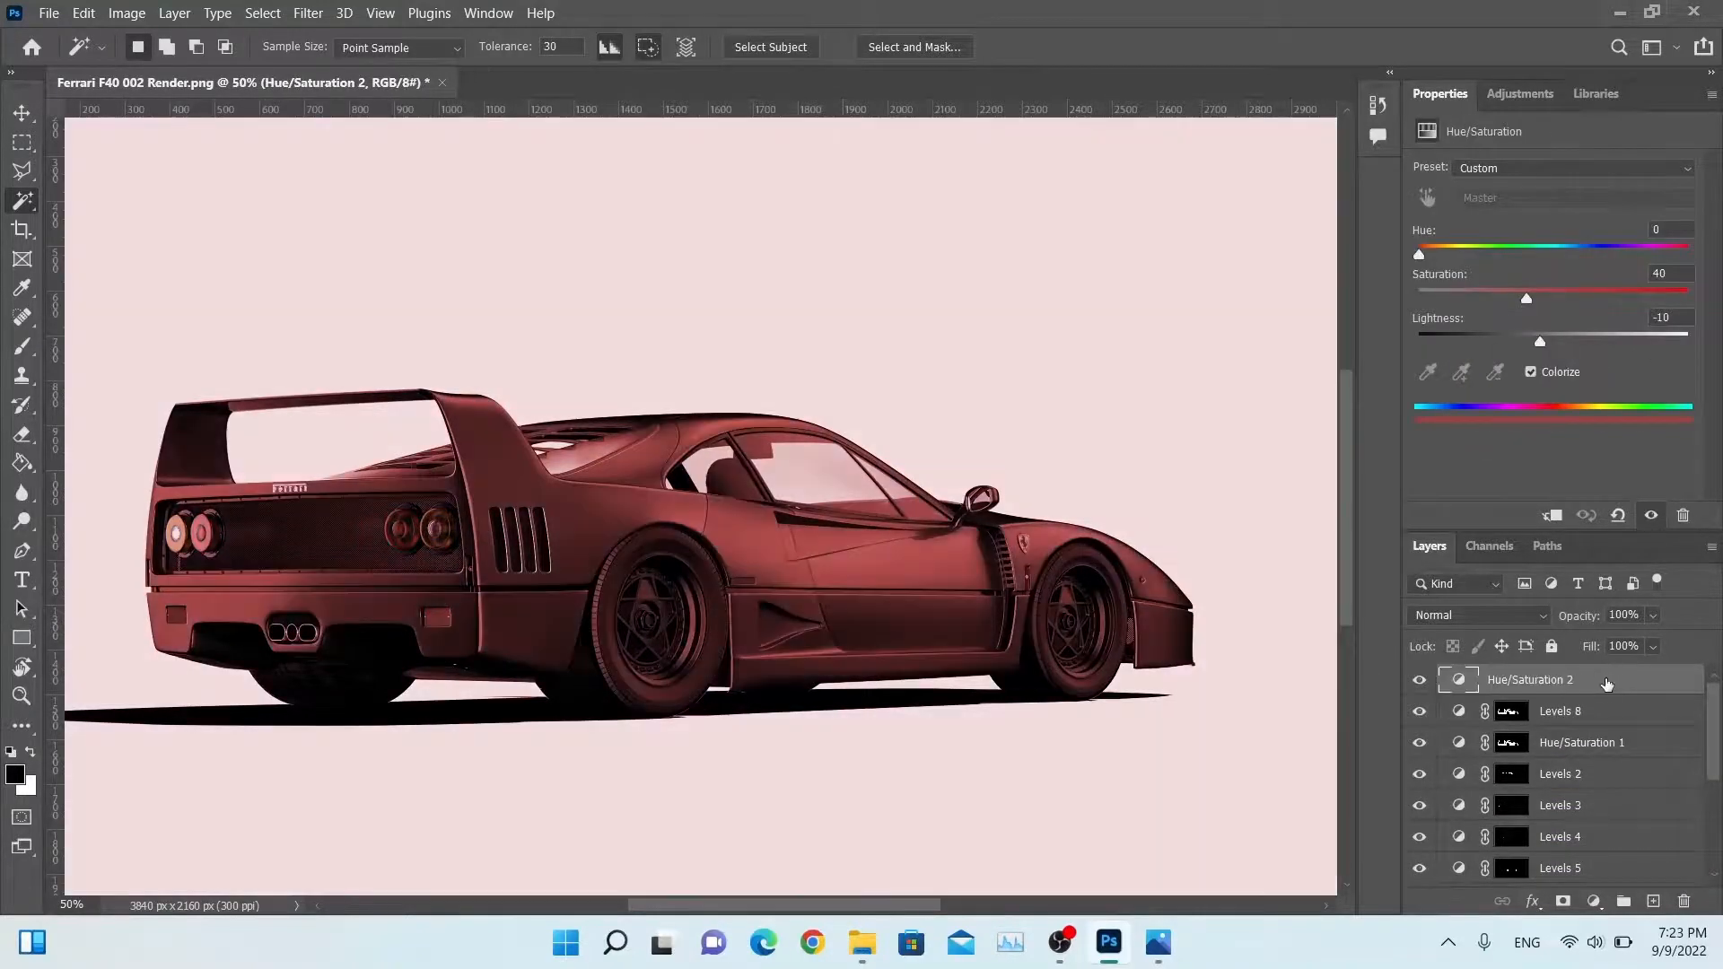
key(Delete)
key(Delete)
key(Delete)
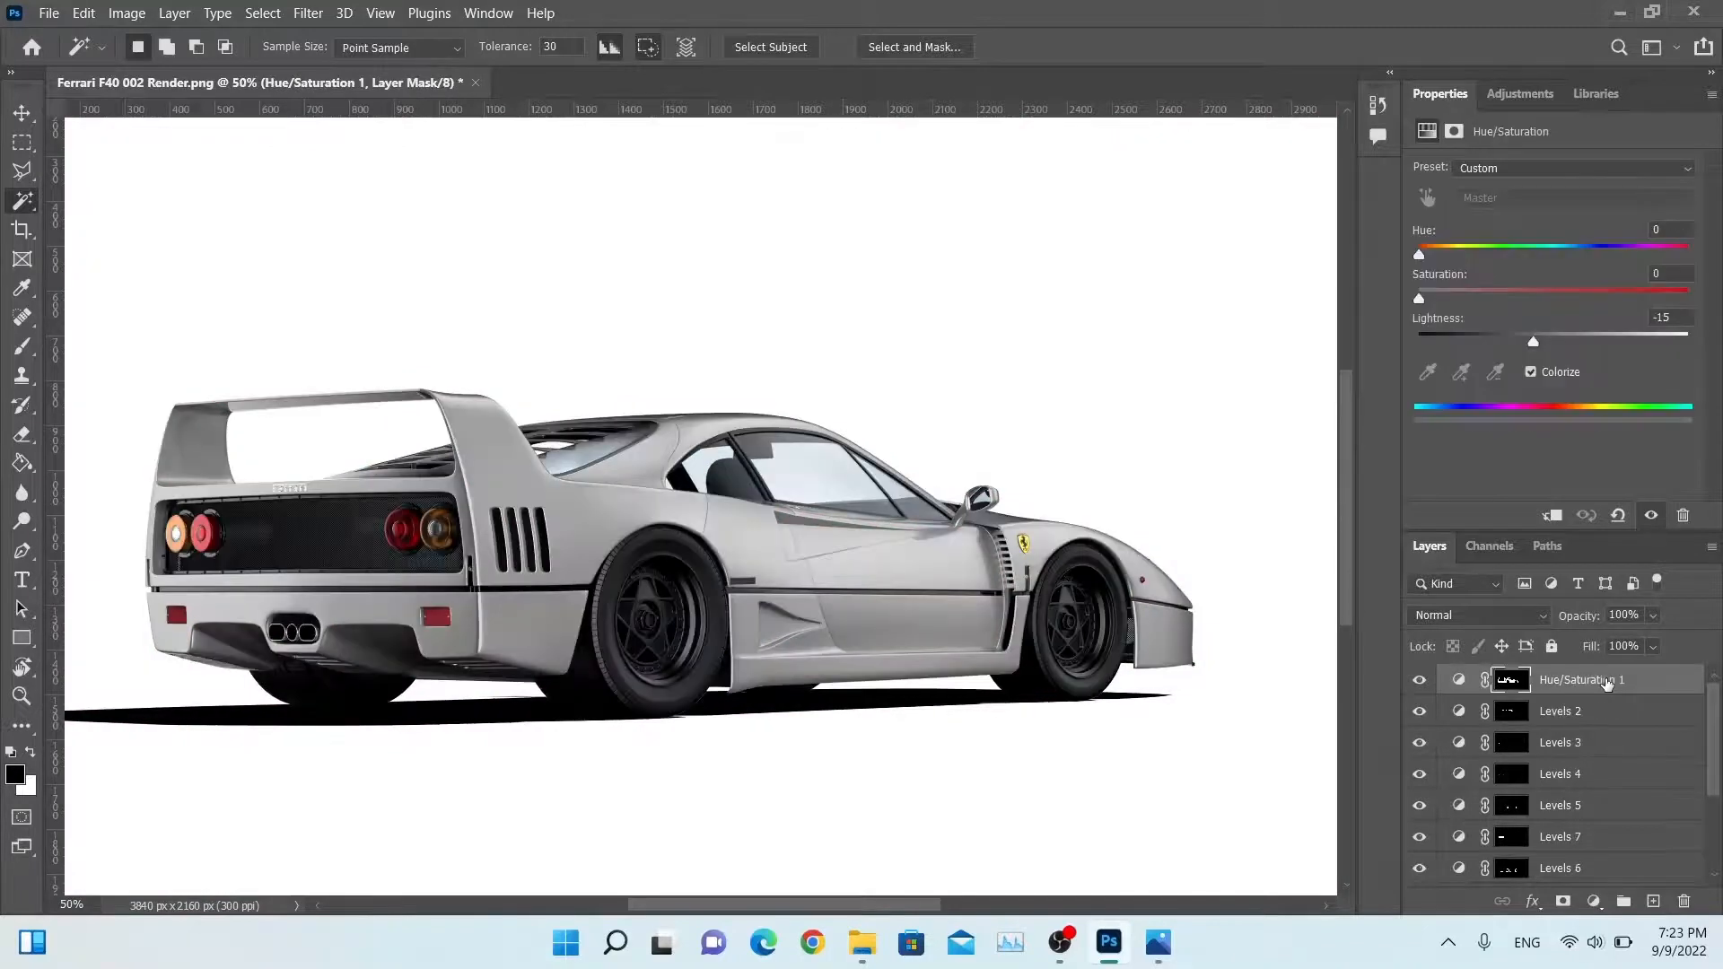
Step: Undo the layer deletions and step back to the trim's initial colorized Hue/Saturation 2 adjustment
key(ctrl+z)
key(ctrl+z)
key(ctrl+z)
key(ctrl+z)
key(ctrl+z)
key(ctrl+z)
key(ctrl+z)
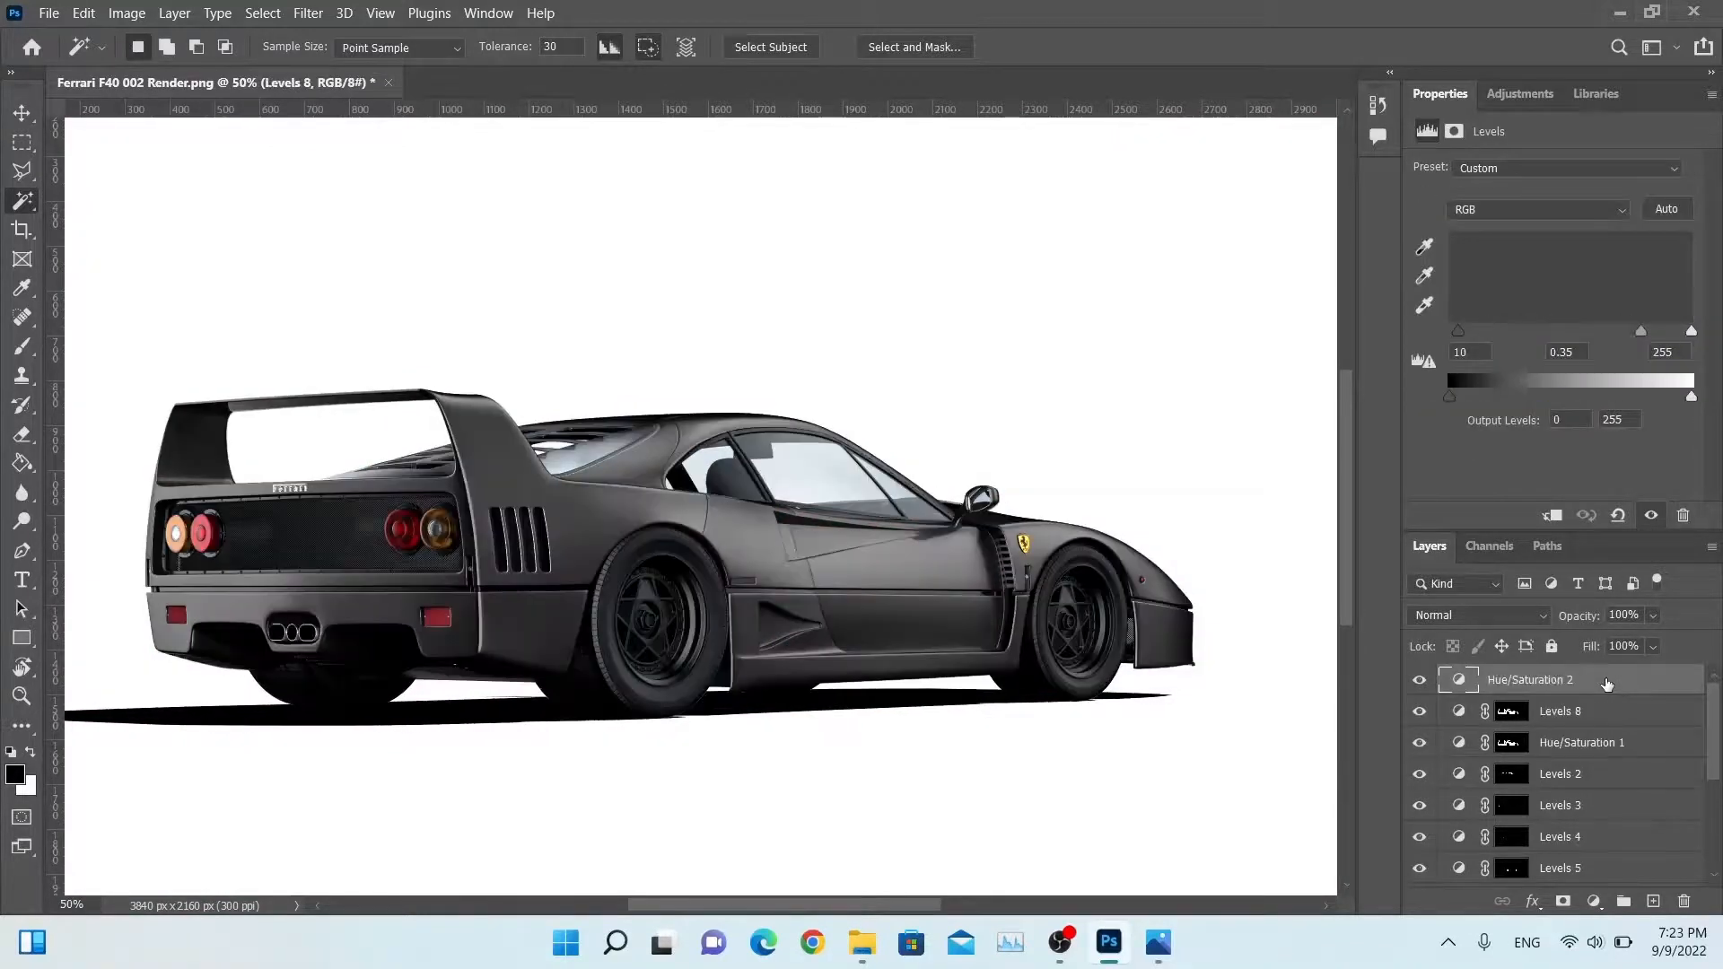
key(Delete)
key(Delete)
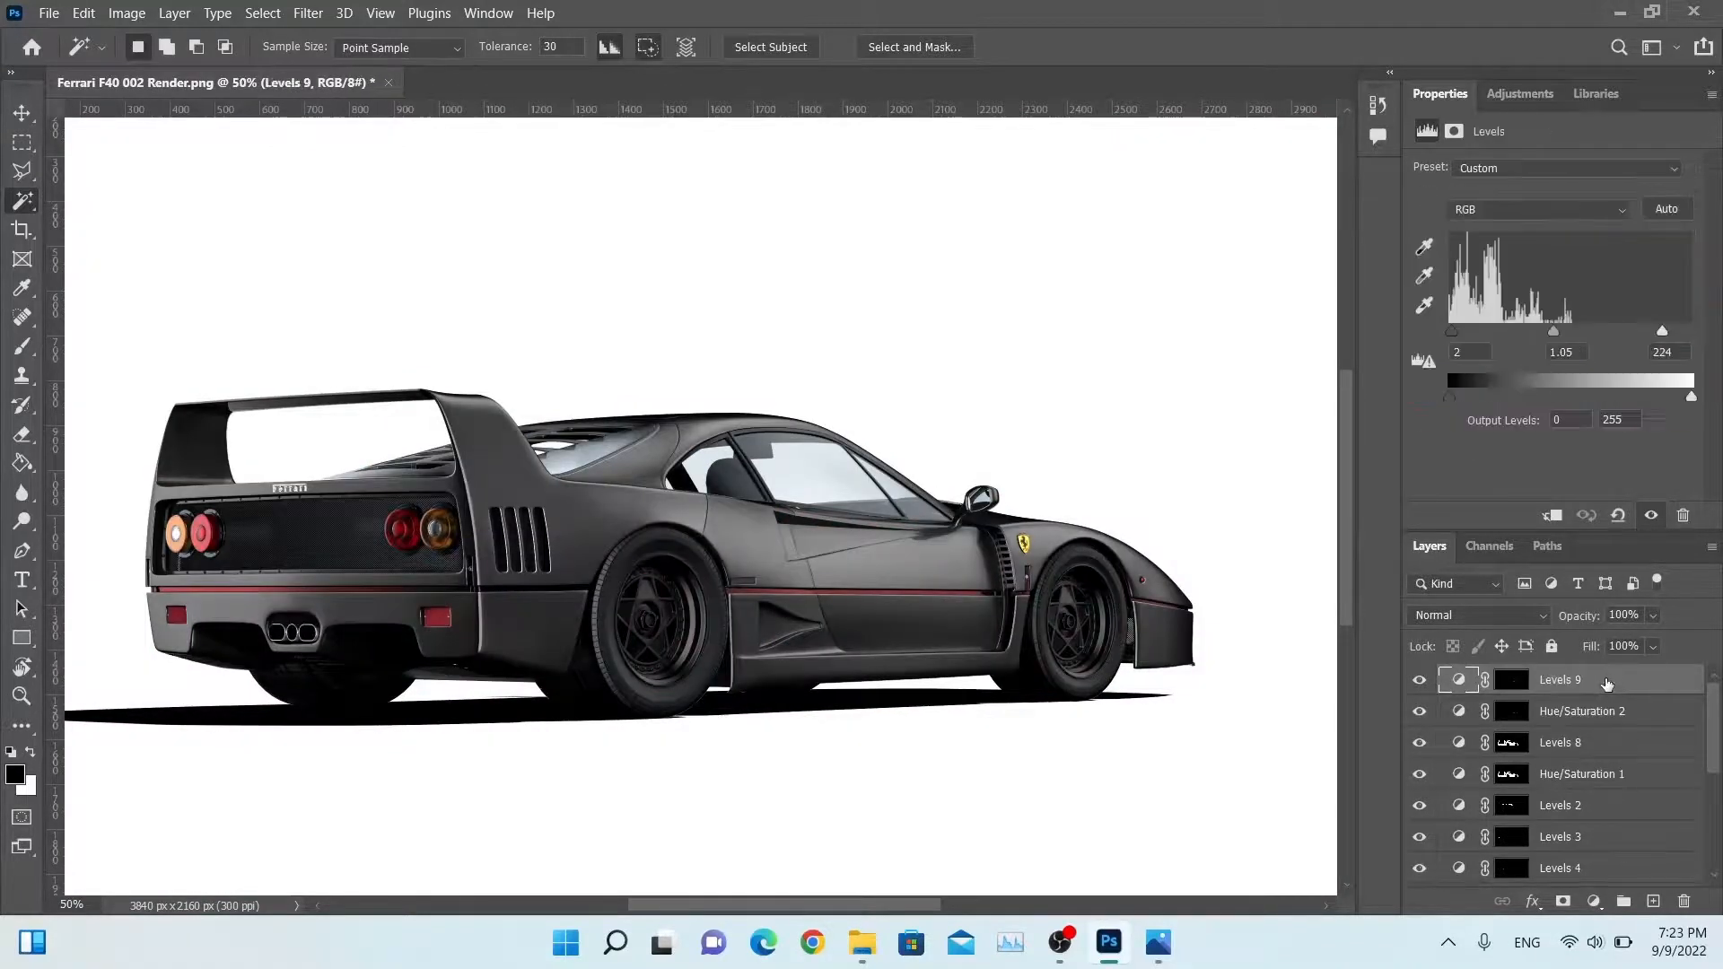
key(ctrl+z)
key(ctrl+z)
key(ctrl+z)
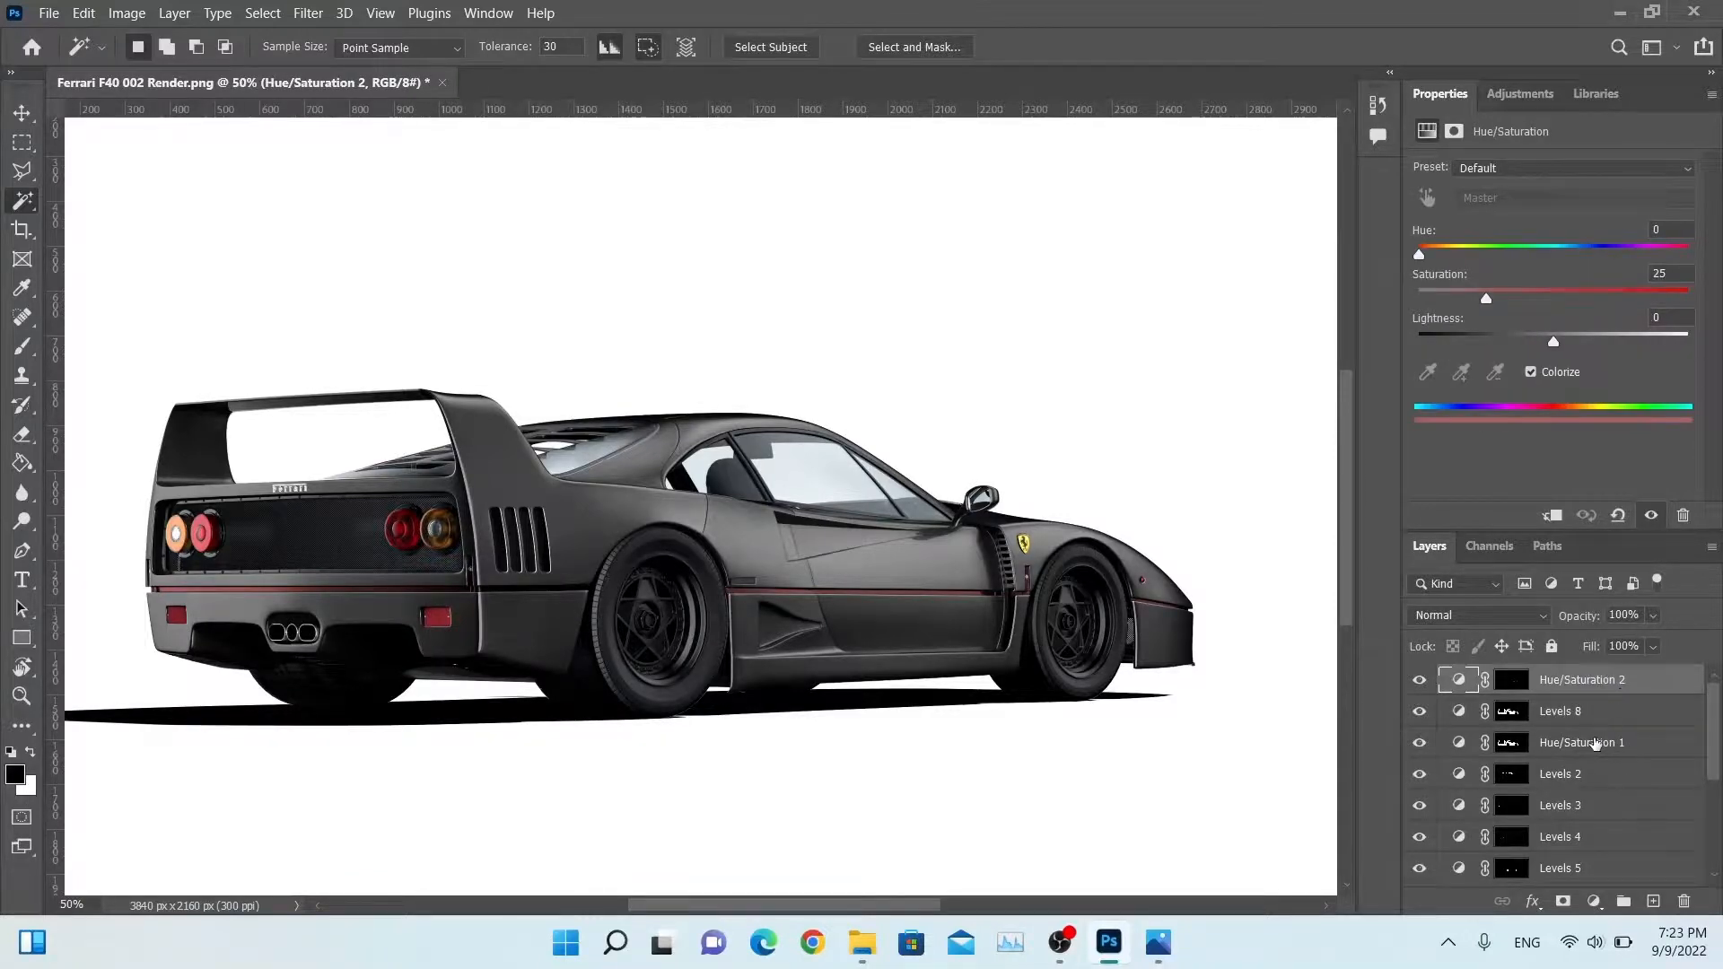
Step: Delete the Hue/Saturation 2, Levels 8 and Hue/Saturation 1 adjustment layers together
shift+click(1594, 745)
key(Delete)
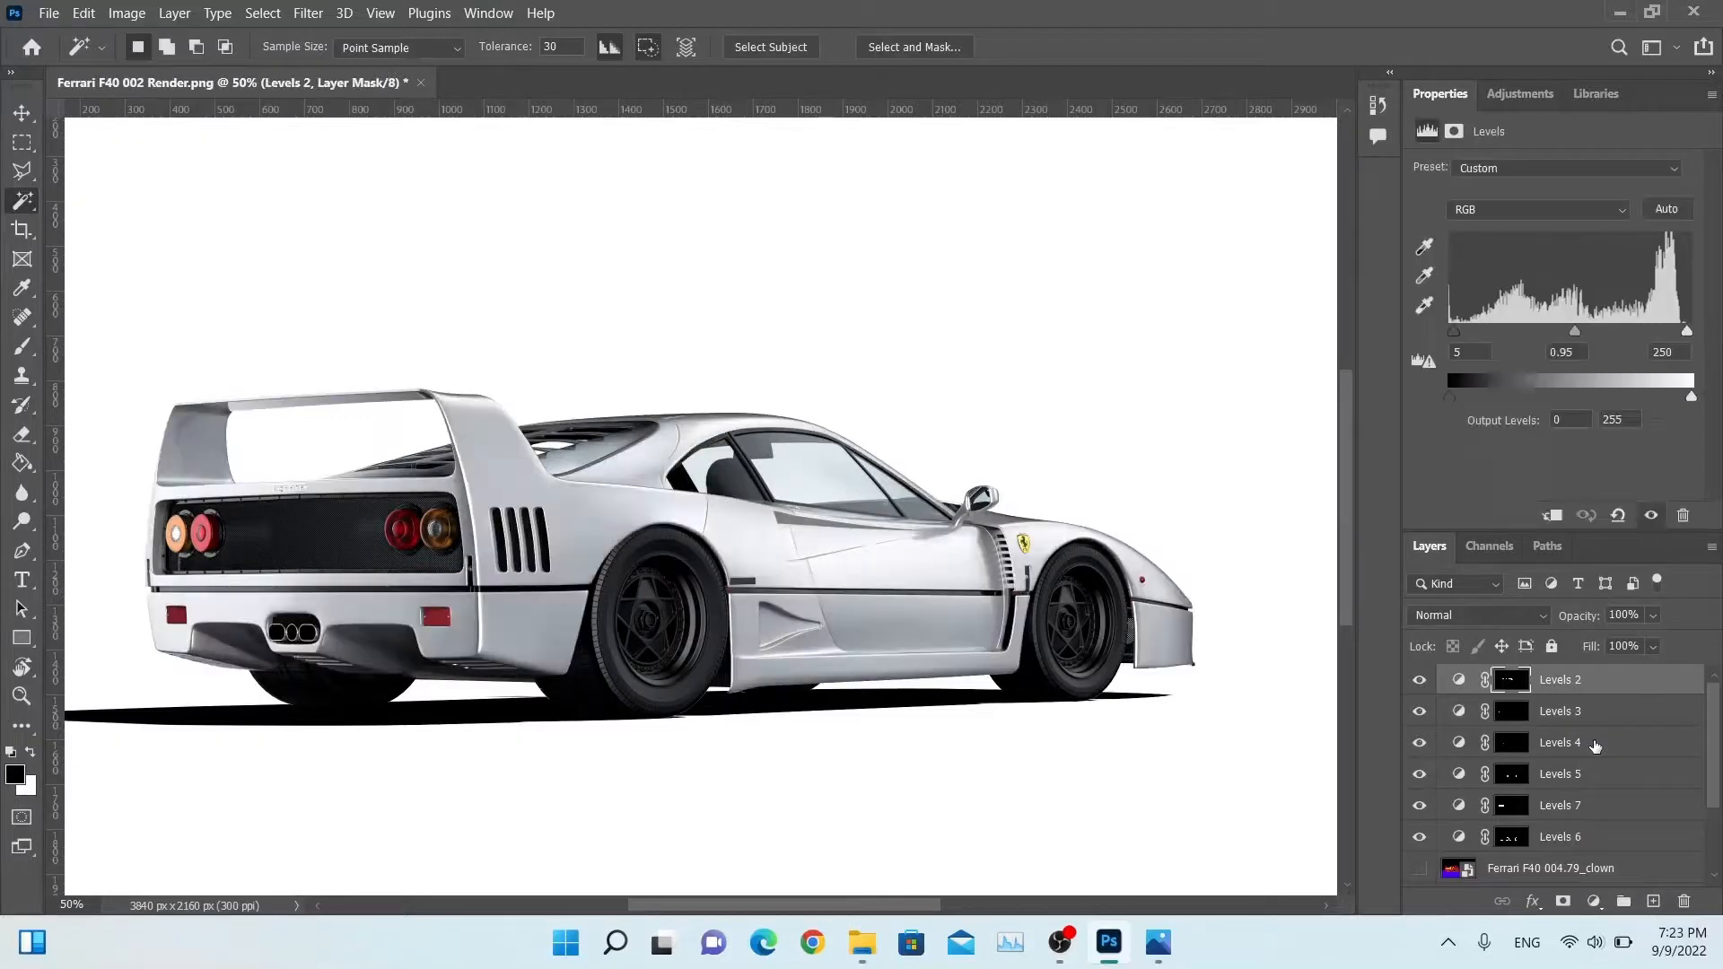
drag(903, 416, 942, 359)
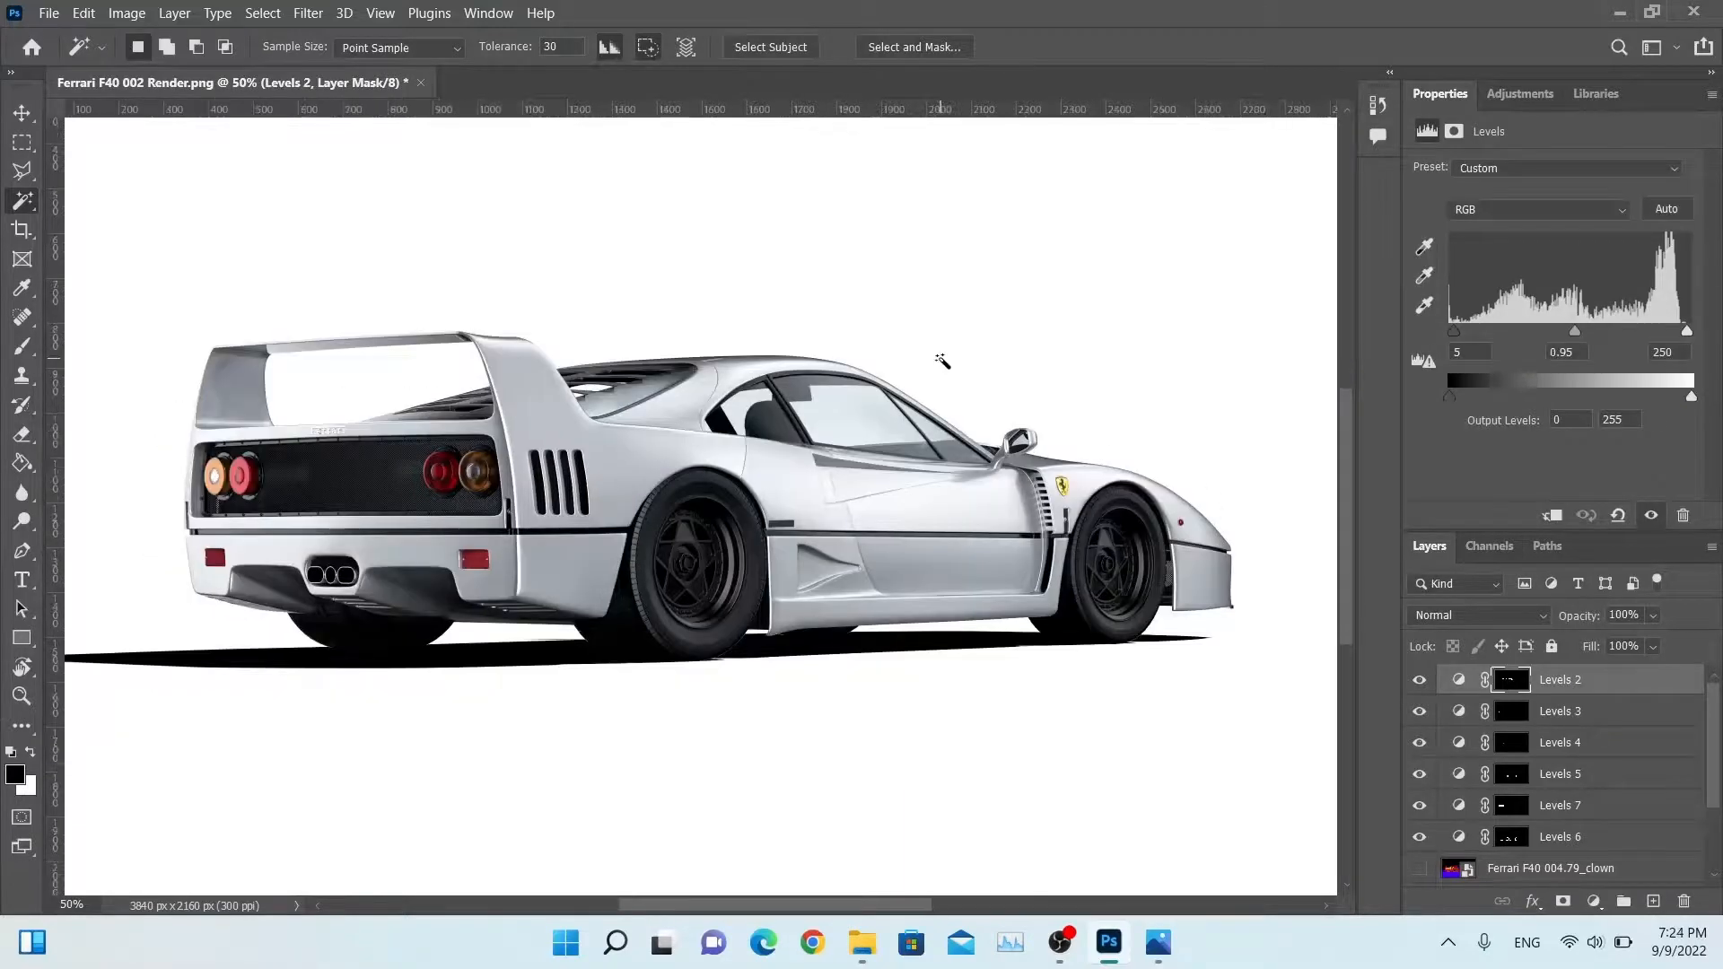